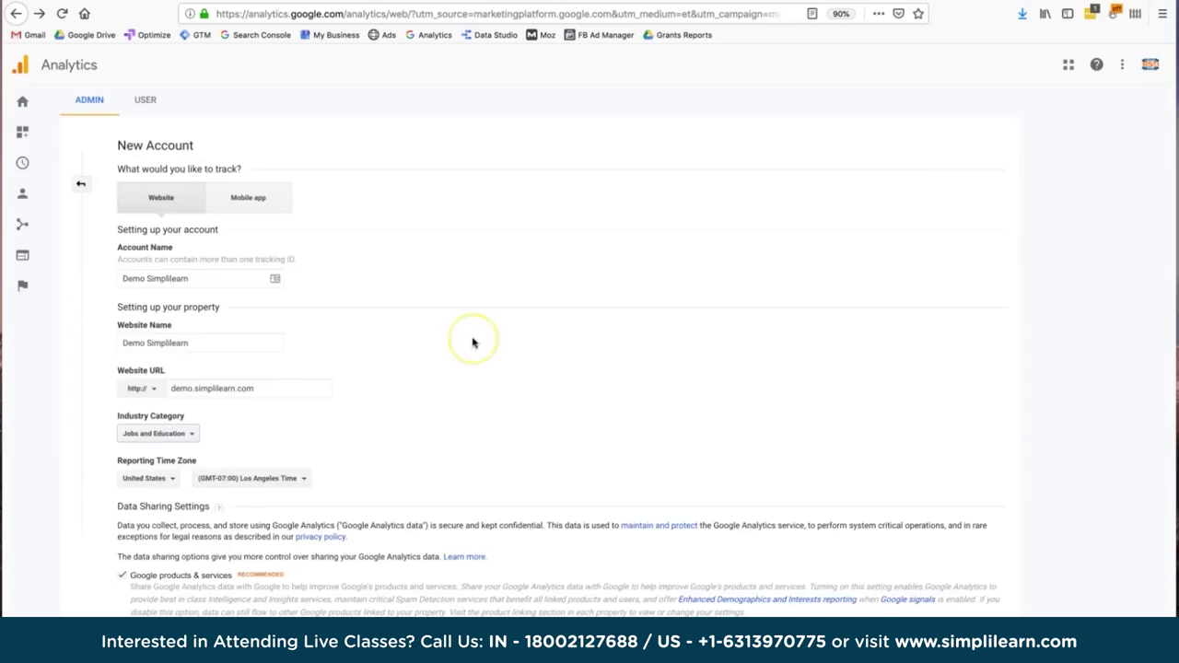
Review the account name and website name entered for the new website account
scroll(458, 323, "down", 1)
scroll(458, 323, "up", 1)
left_click(186, 275)
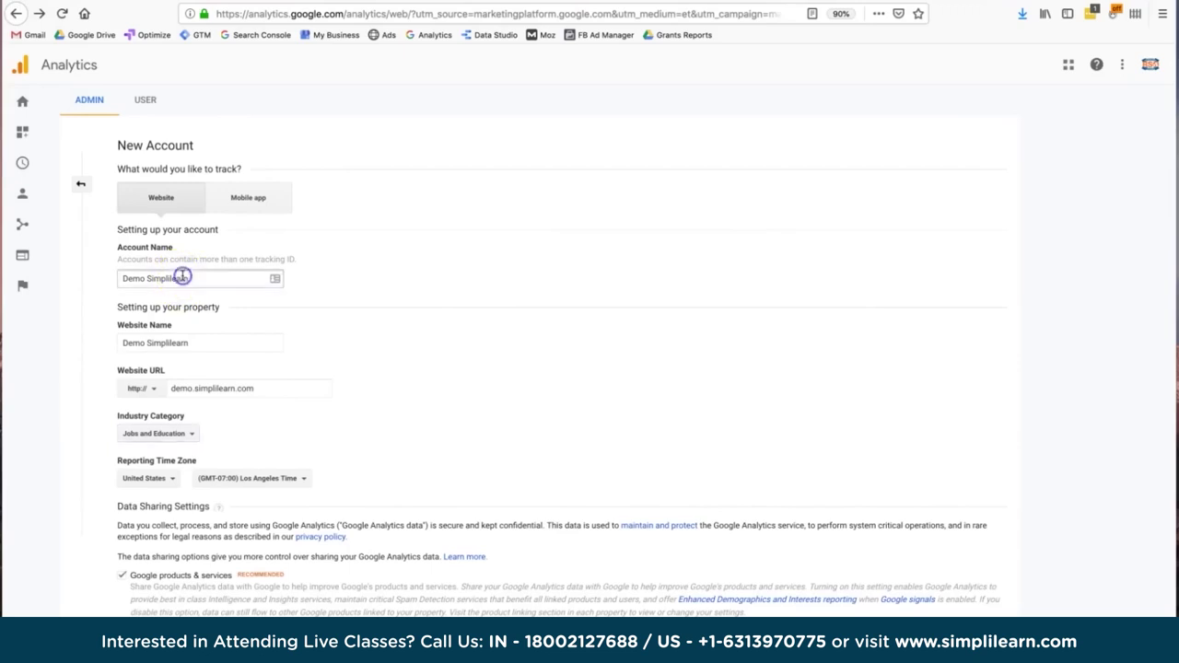
left_click(226, 349)
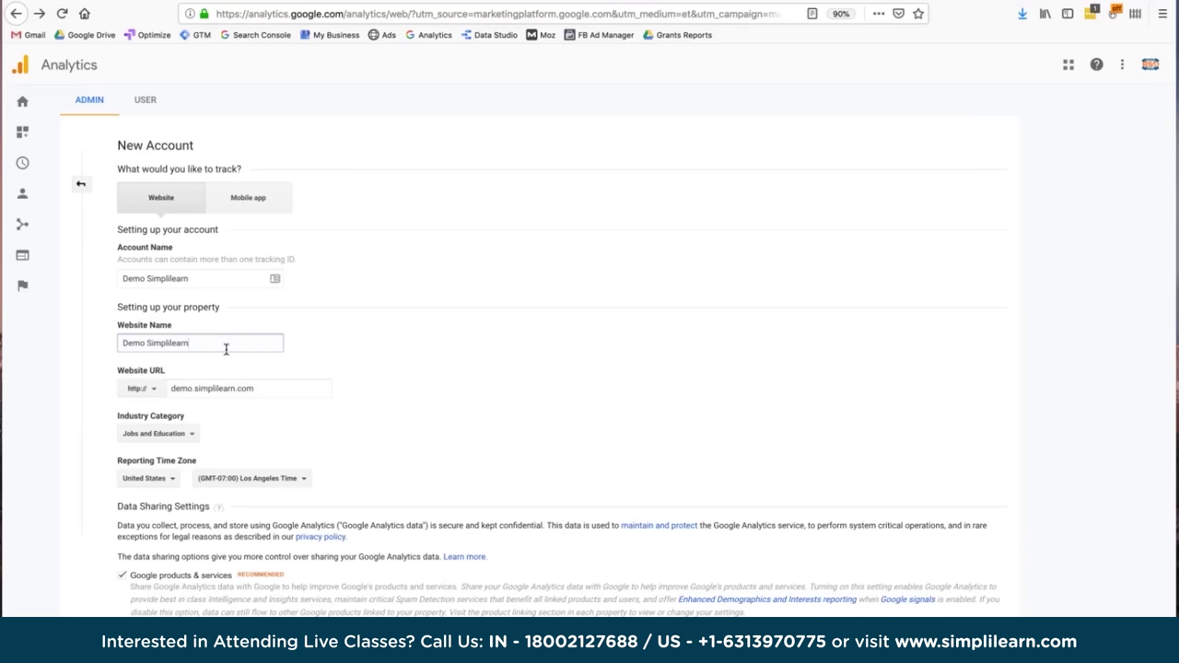
Look through the available industry categories for the property and pick Jobs and Education
left_click(188, 435)
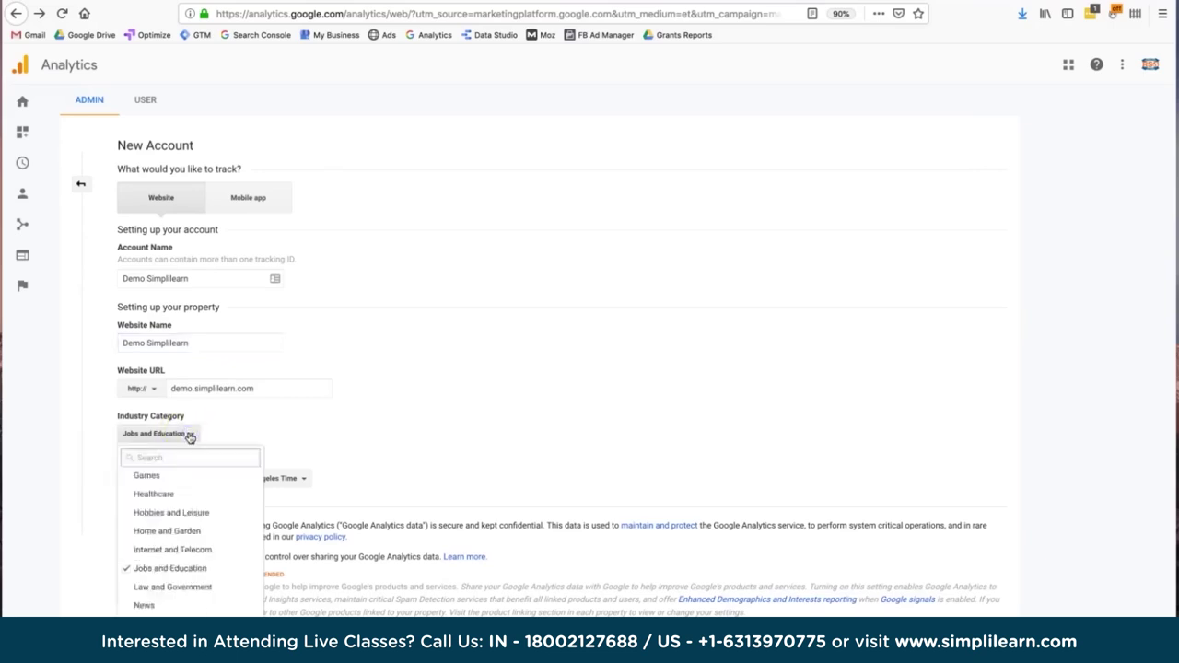
left_click(210, 568)
left_click(171, 435)
scroll(184, 511, "down", 1)
scroll(188, 520, "down", 2)
scroll(189, 520, "up", 5)
scroll(189, 520, "down", 3)
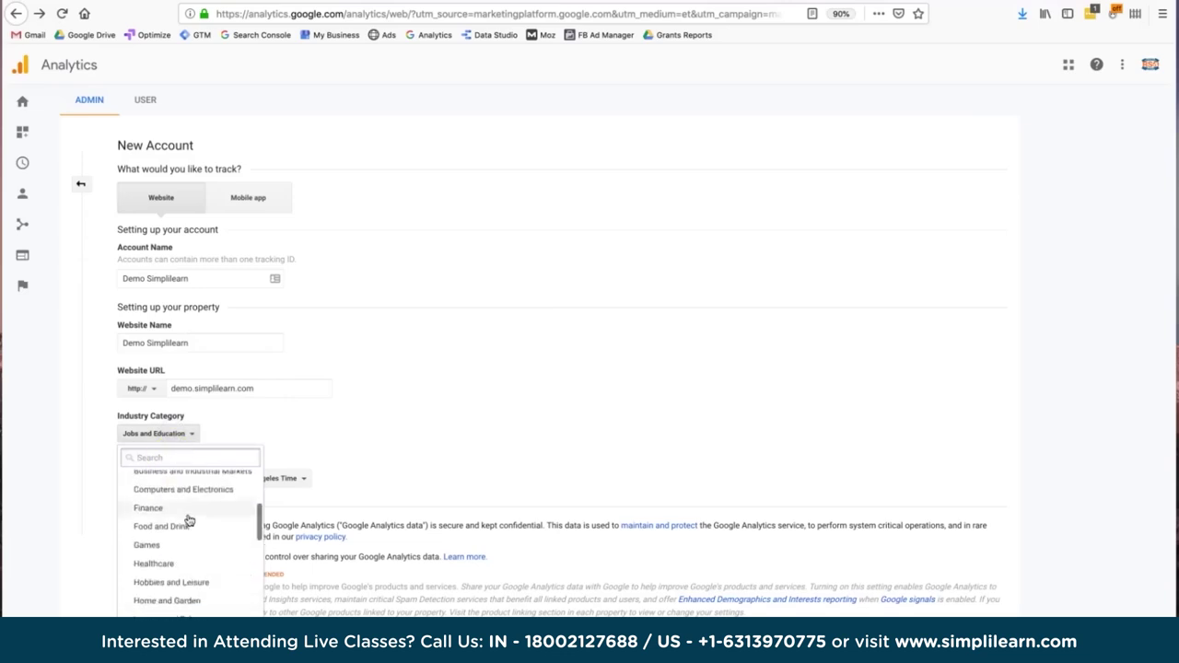
left_click(247, 446)
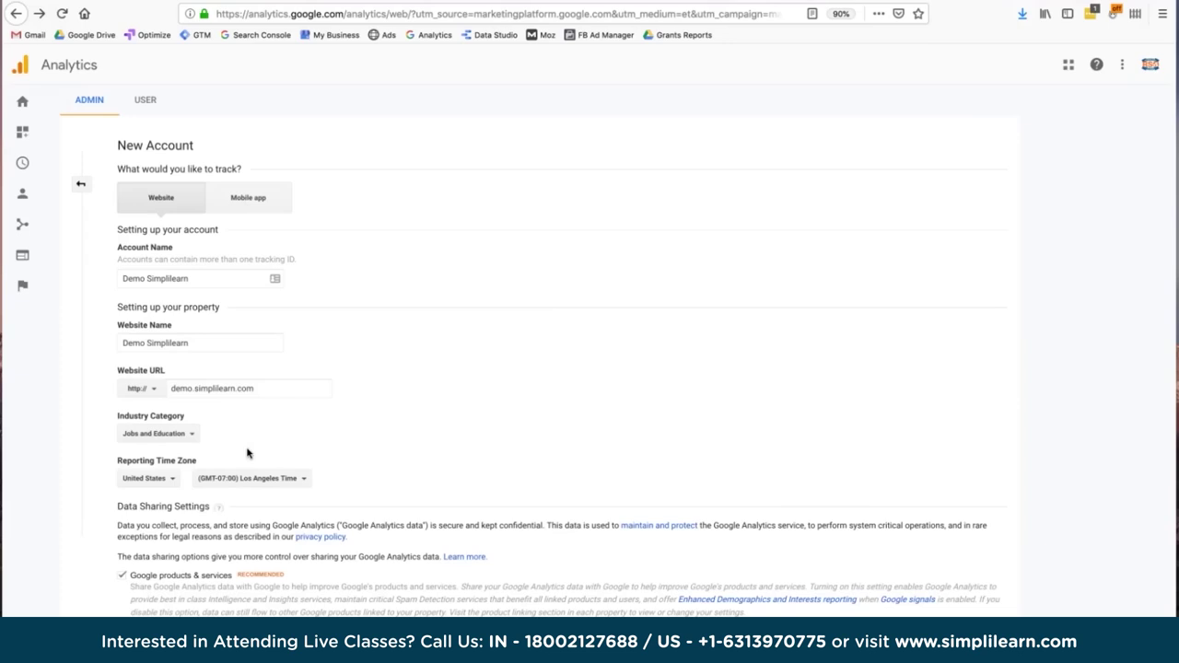
Review the reporting time zone and the data sharing settings, including Google products & services, benchmarking and technical support
scroll(247, 452, "down", 2)
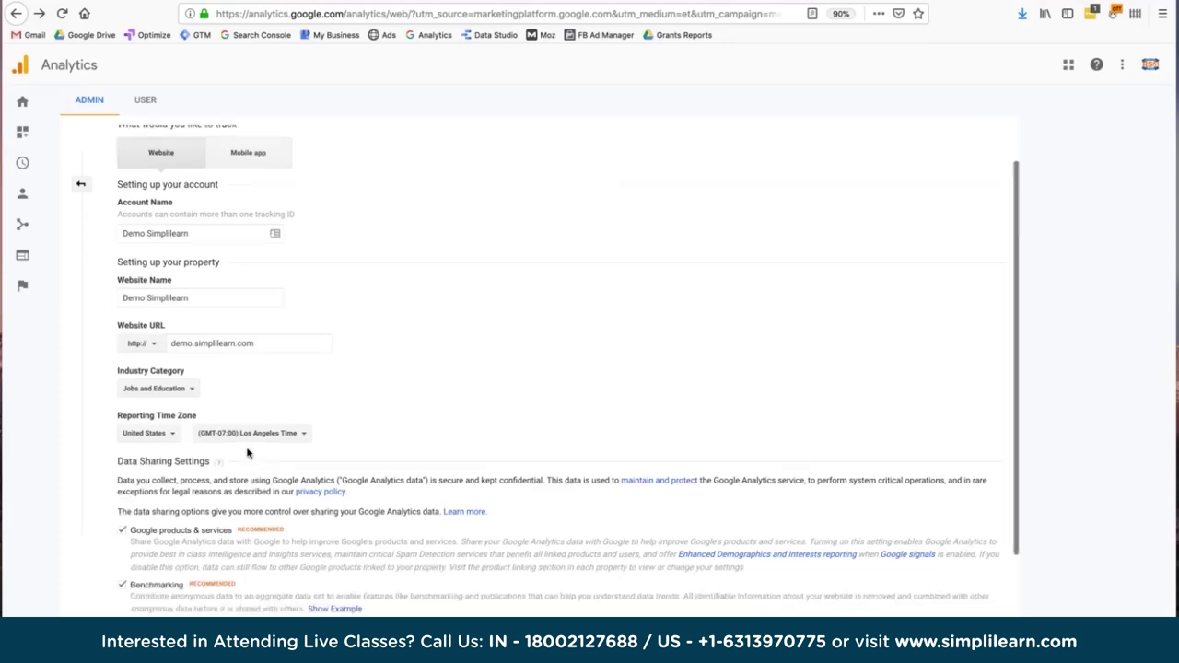
left_click(249, 409)
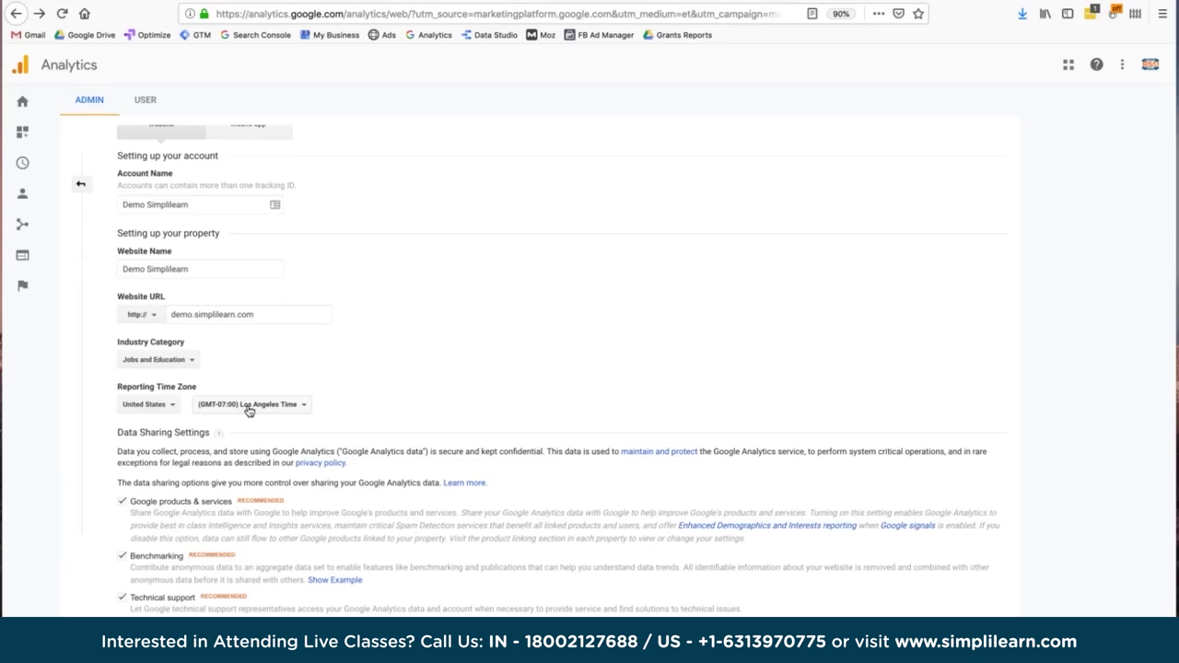
scroll(249, 412, "down", 2)
left_click_drag(118, 332, 210, 329)
left_click(210, 330)
scroll(210, 330, "down", 1)
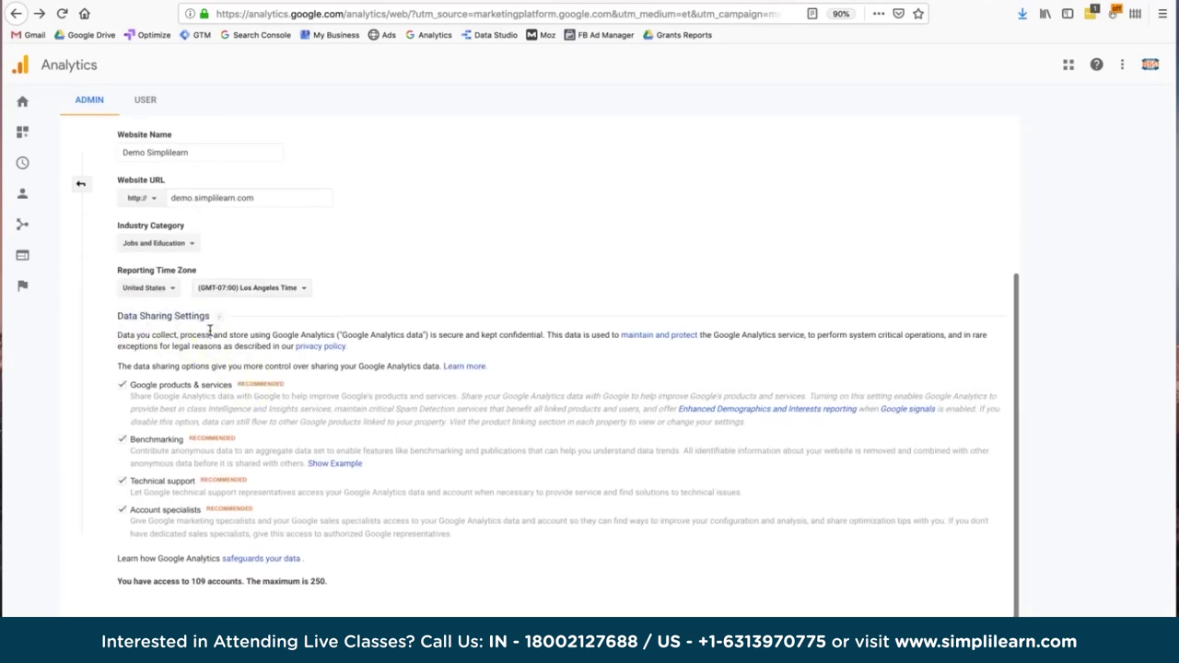
left_click(201, 383)
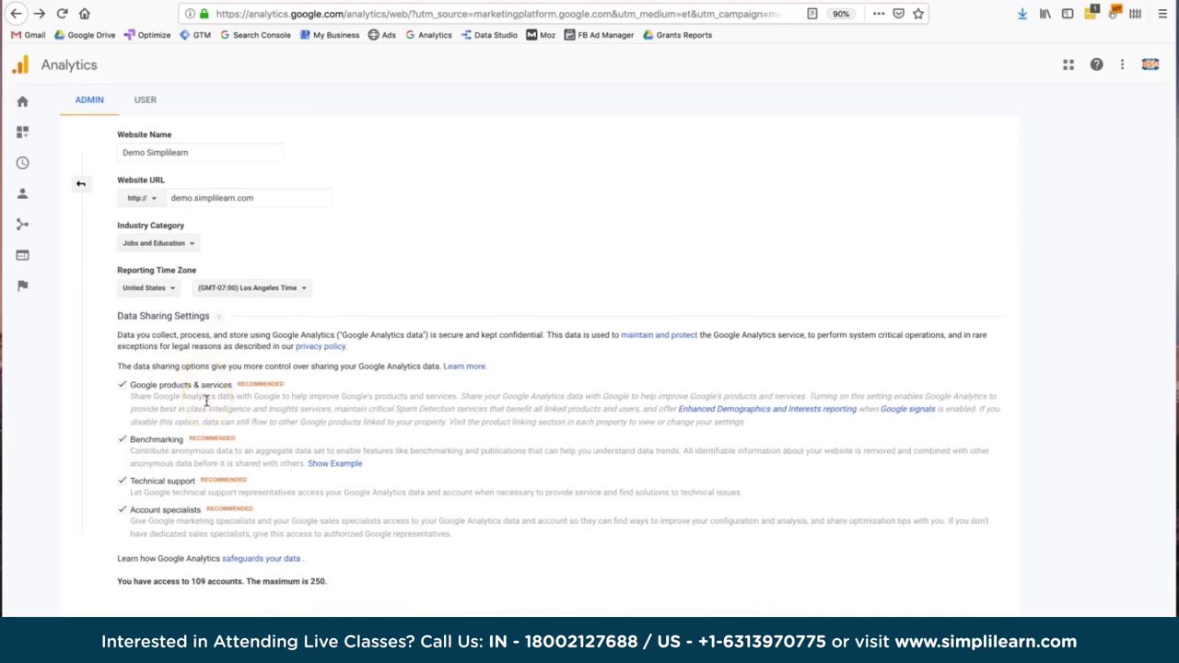
left_click(361, 407)
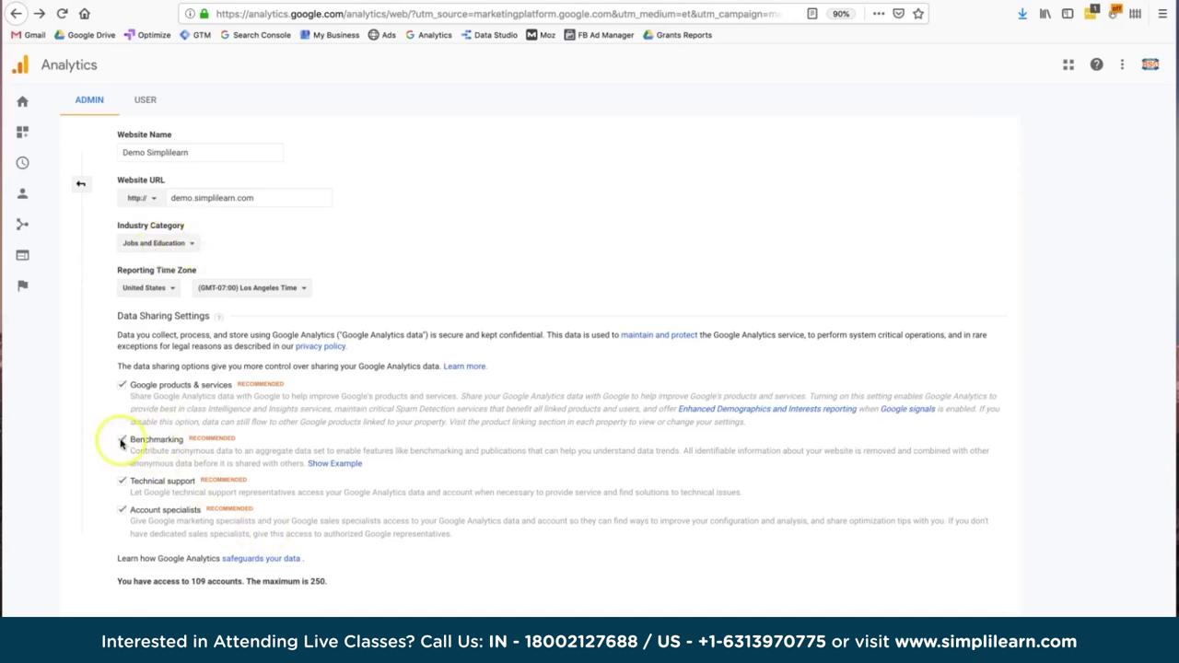
left_click(147, 439)
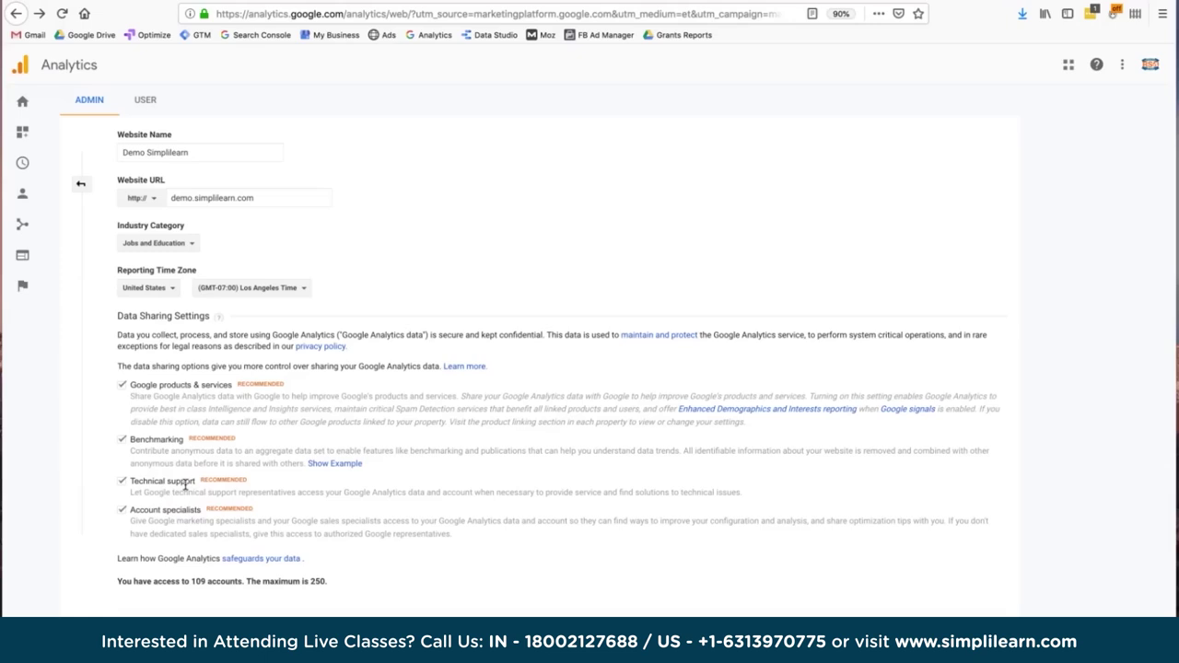
Check the whole New Account form once more, from the tracking type down to the data sharing options
scroll(321, 424, "up", 5)
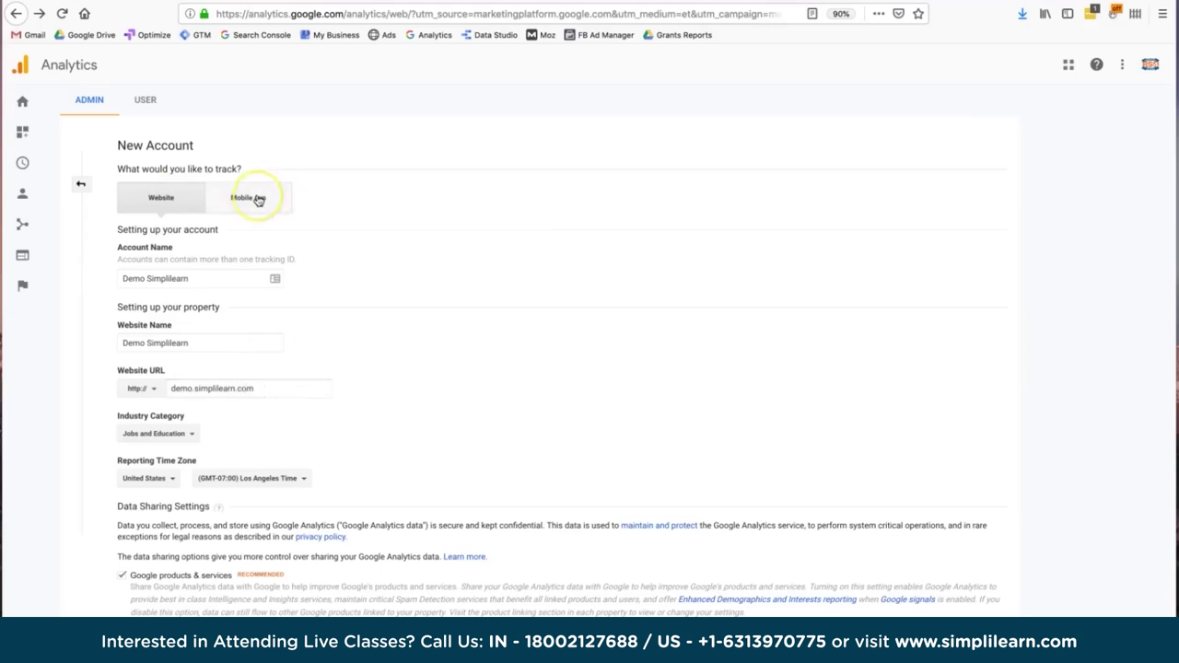
scroll(333, 442, "down", 1)
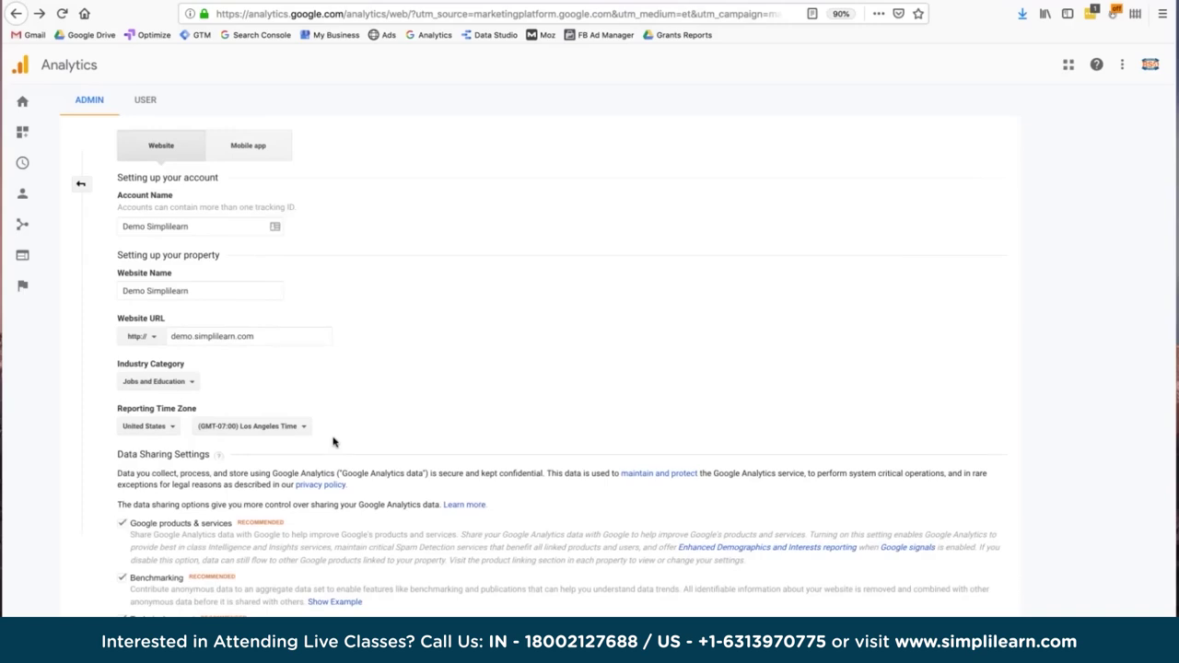
scroll(333, 442, "down", 3)
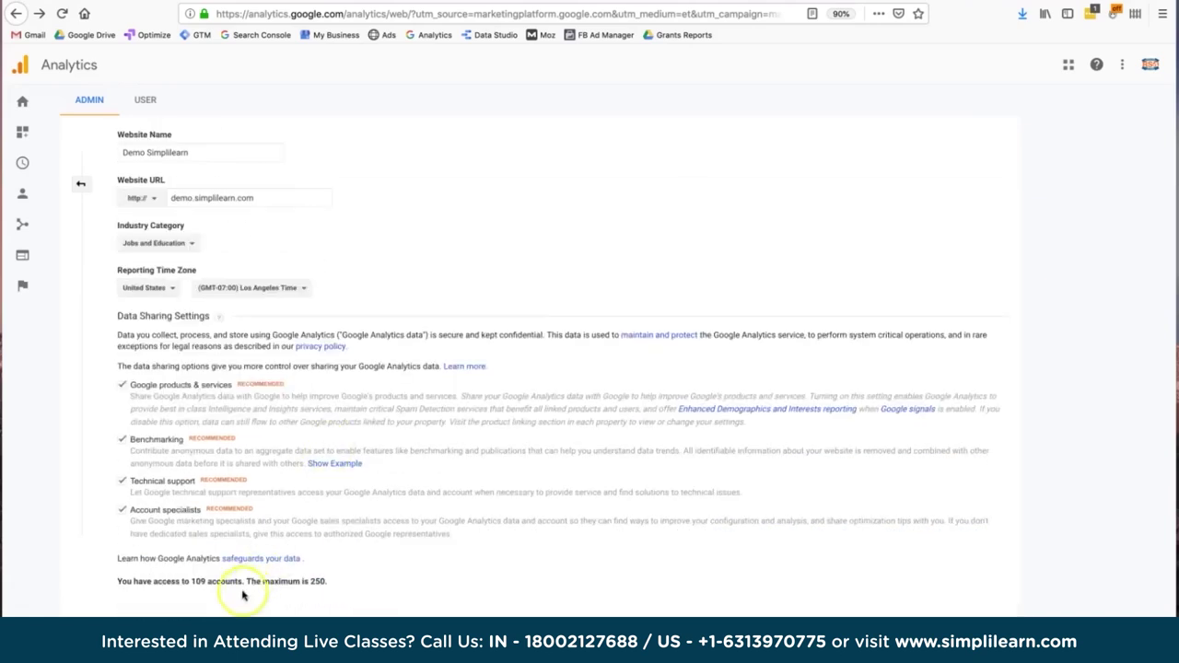
scroll(234, 407, "up", 1)
scroll(234, 407, "up", 1)
scroll(234, 407, "down", 2)
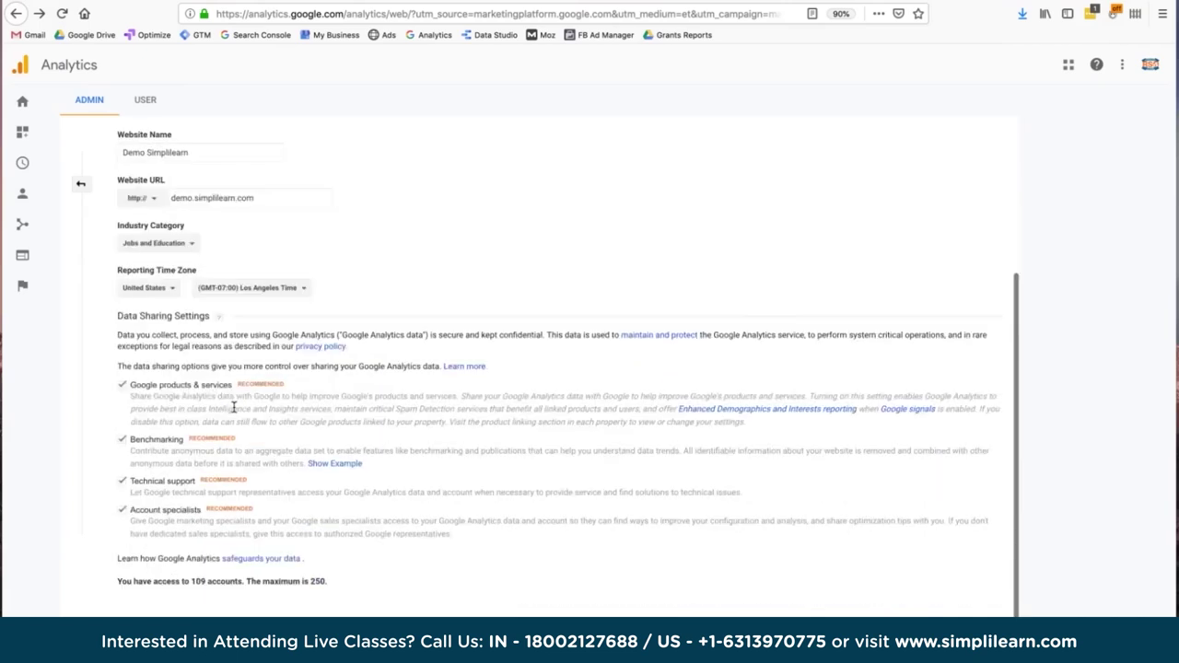
Submit the new account and accept the terms of service, including the GDPR Data Processing Terms and the Measurement Controller-Controller Data Protection Terms
left_click(138, 619)
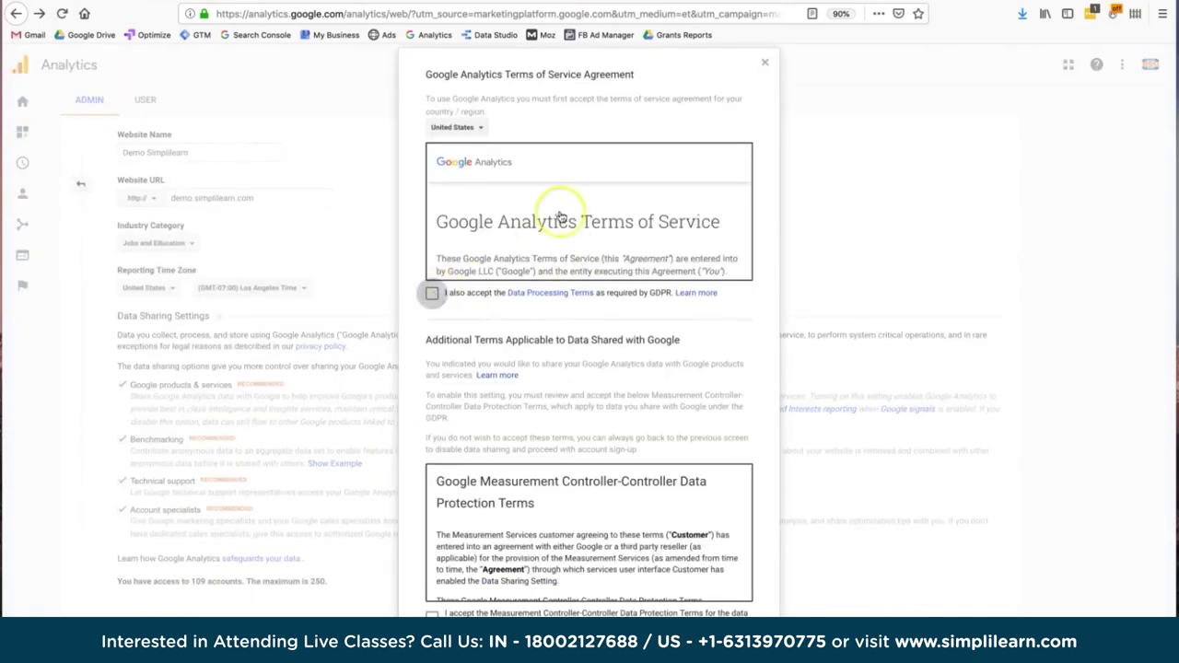
key("space")
scroll(584, 542, "down", 1)
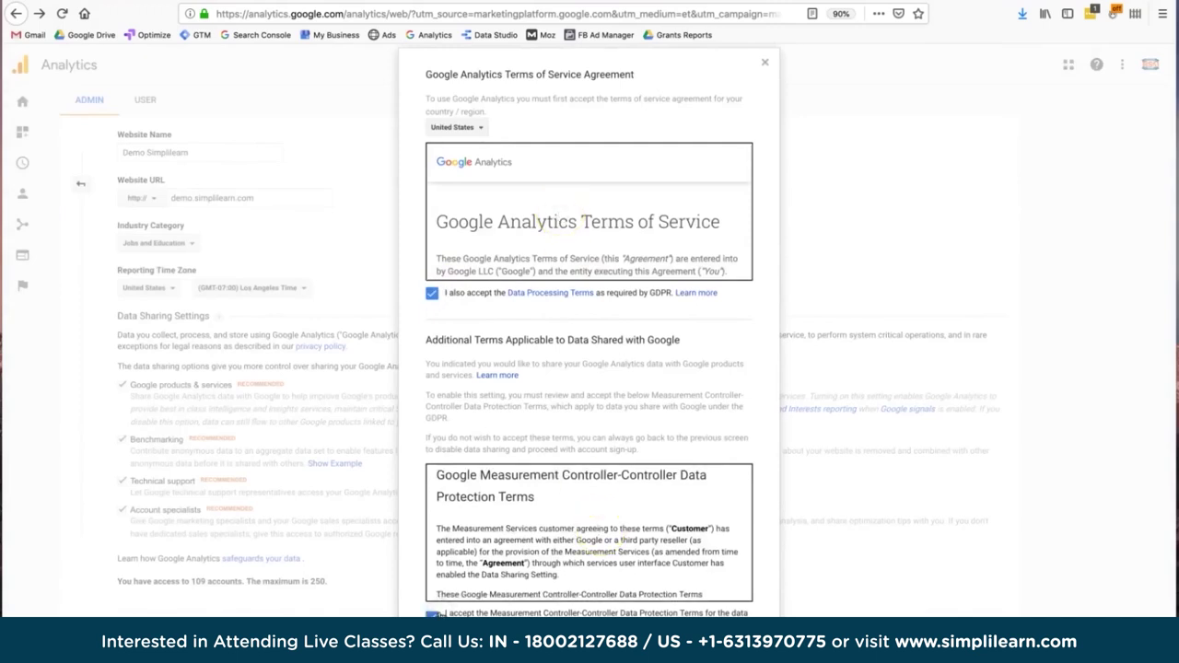
scroll(590, 502, "down", 1)
scroll(590, 501, "up", 1)
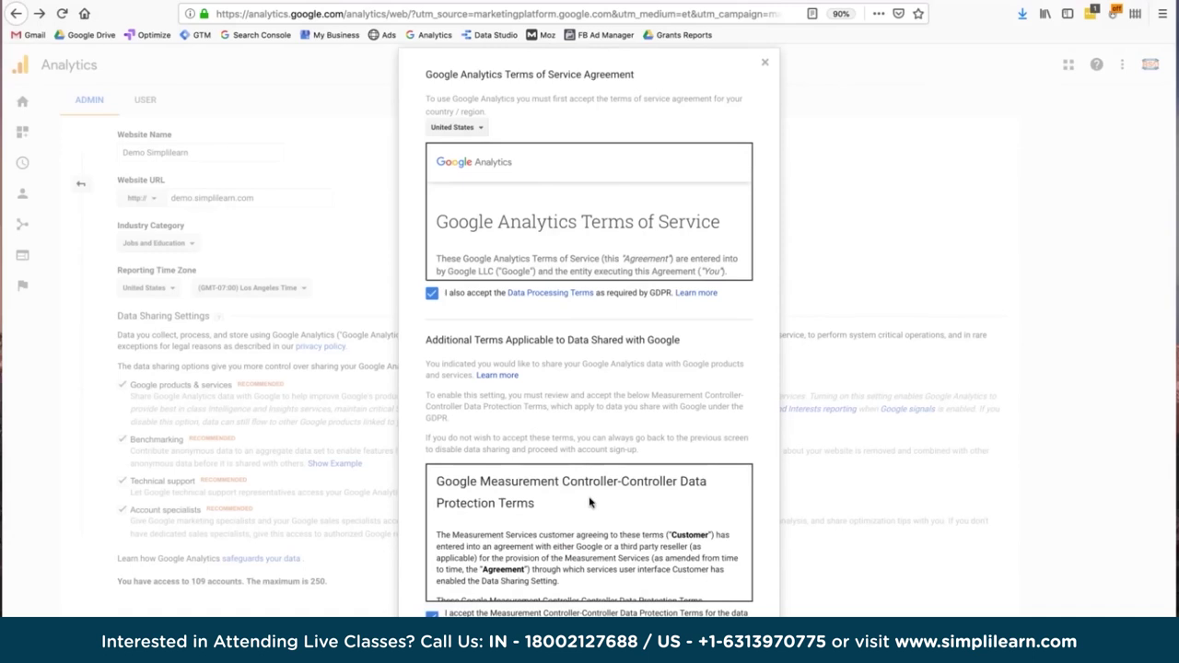
left_click(456, 645)
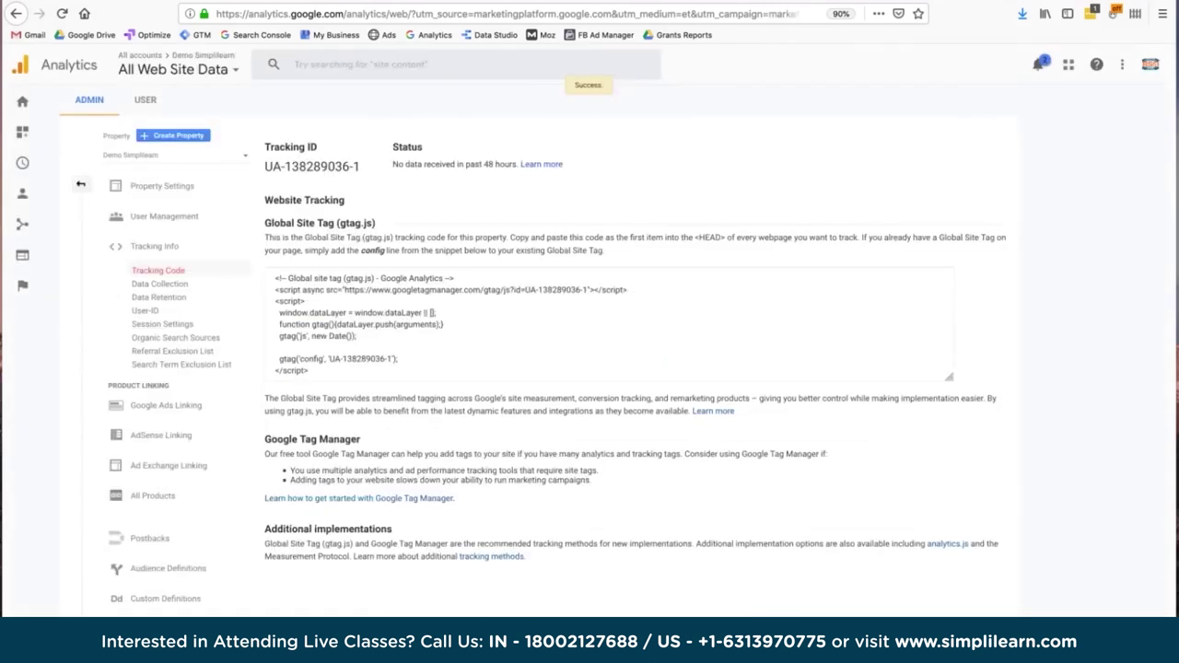
Examine the Global Site Tag code and highlight the separate number parts of the tracking ID
left_click(437, 346)
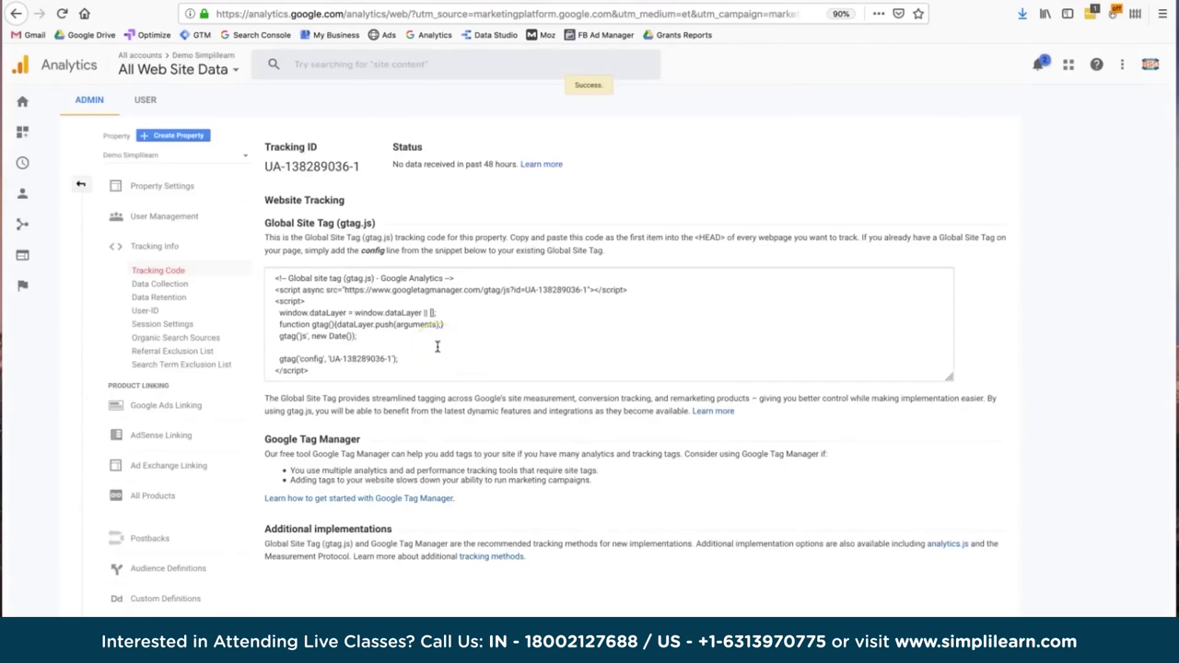
key("ctrl+a")
triple_click(313, 167)
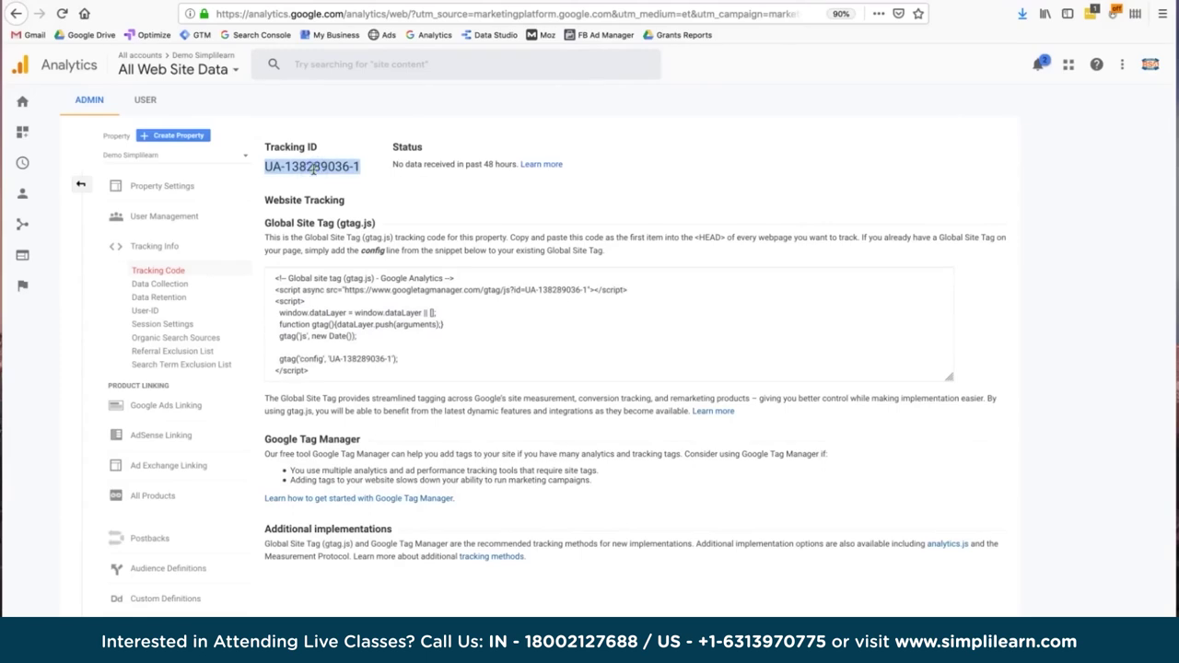
left_click(295, 168)
left_click(285, 171)
left_click_drag(285, 170, 360, 167)
left_click(350, 167)
left_click(361, 167)
double_click(361, 167)
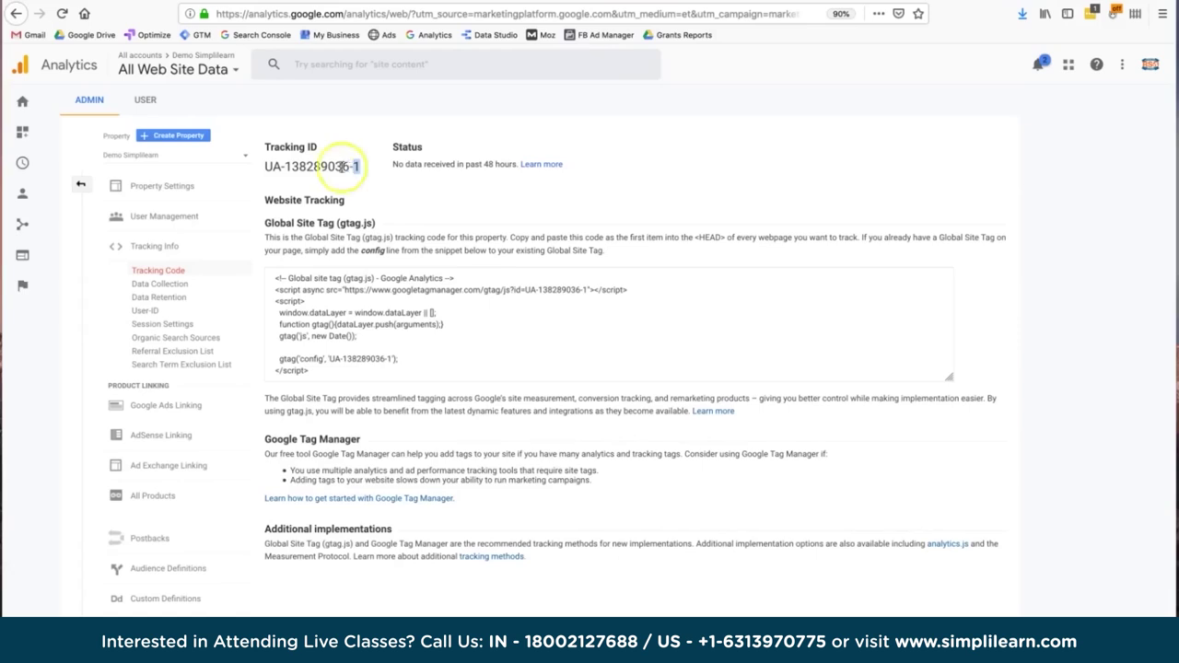
double_click(321, 166)
double_click(357, 167)
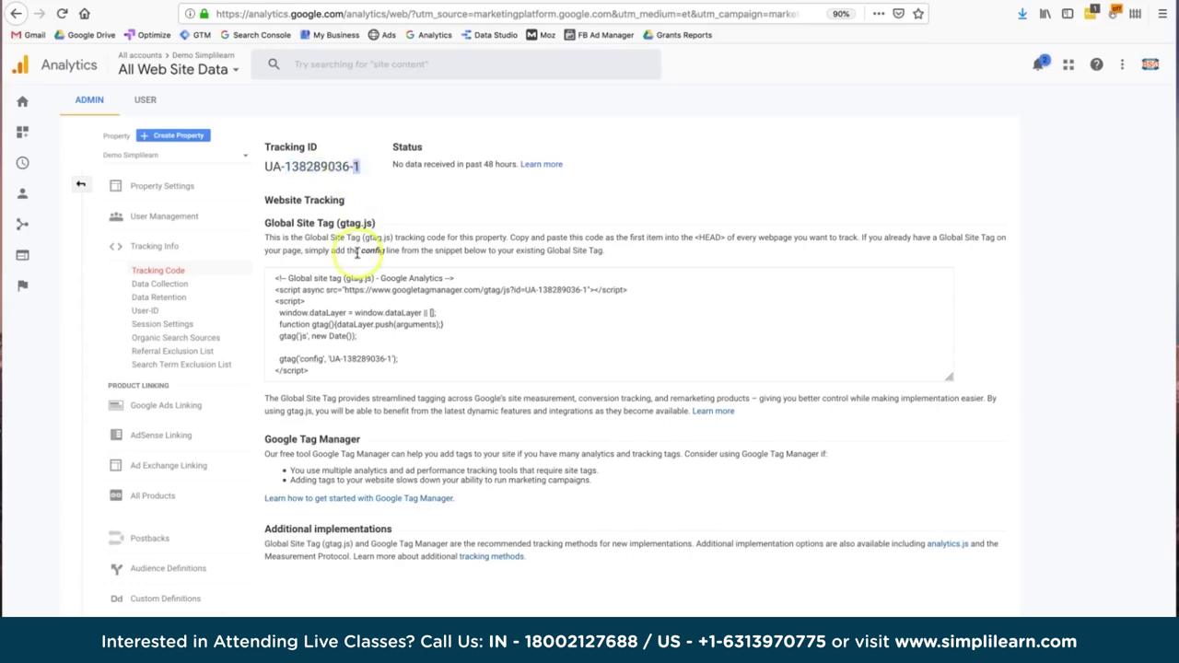
Highlight the full tracking ID and compare it with the Global Site Tag code
left_click(302, 162)
triple_click(301, 162)
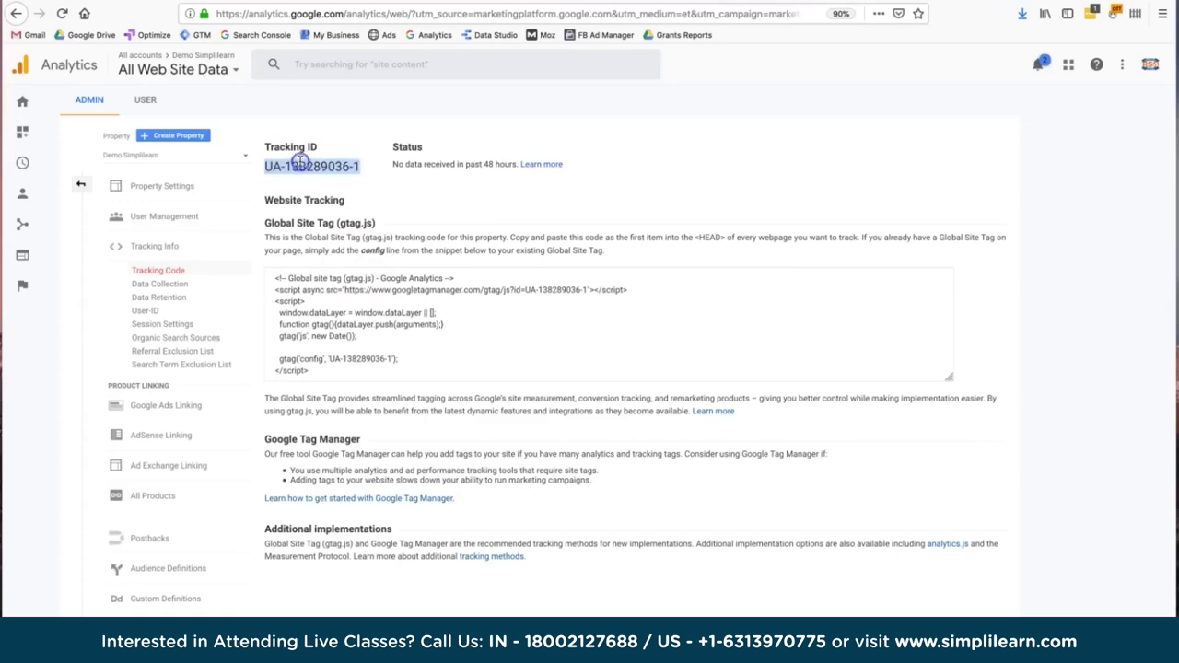
left_click(358, 166)
left_click_drag(358, 166, 267, 166)
left_click(351, 331)
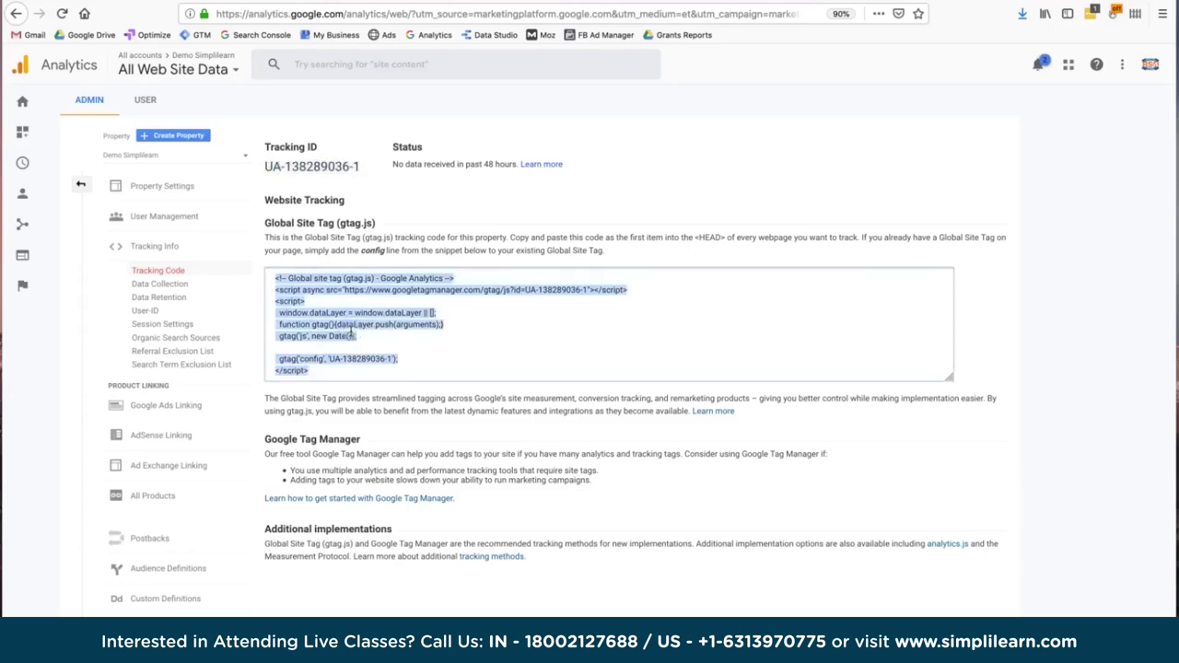
double_click(329, 166)
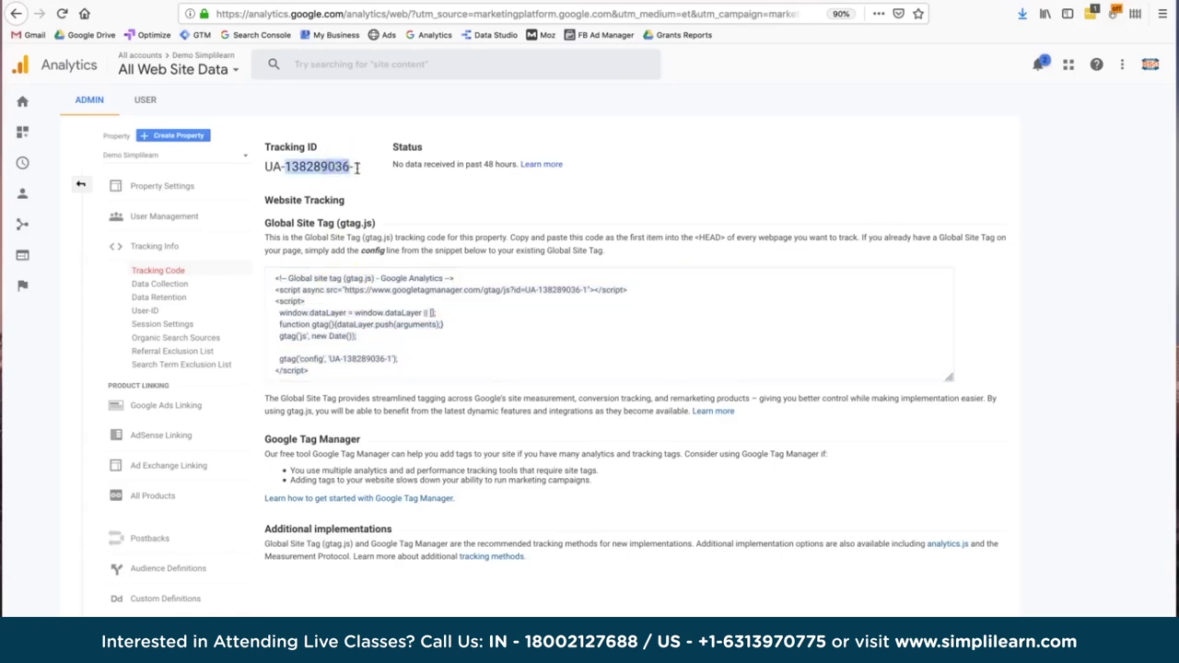
left_click(357, 168)
left_click_drag(357, 168, 274, 168)
triple_click(306, 167)
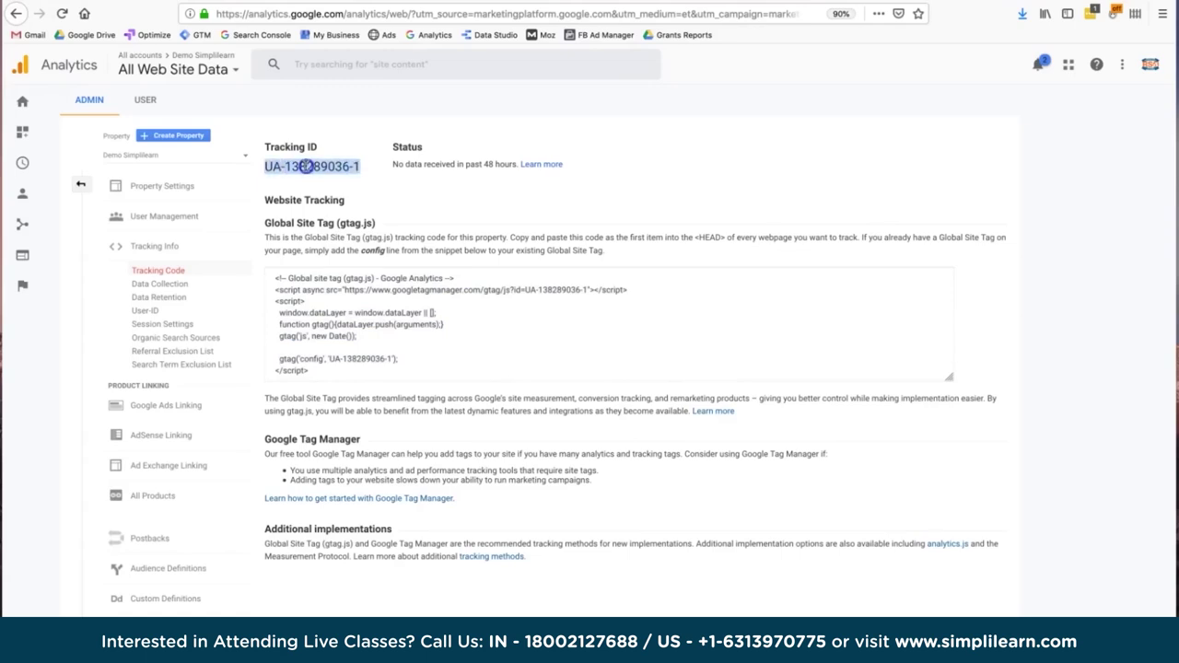
Find where the tracking ID occurs inside the Global Site Tag snippet and highlight its main number
left_click(524, 287)
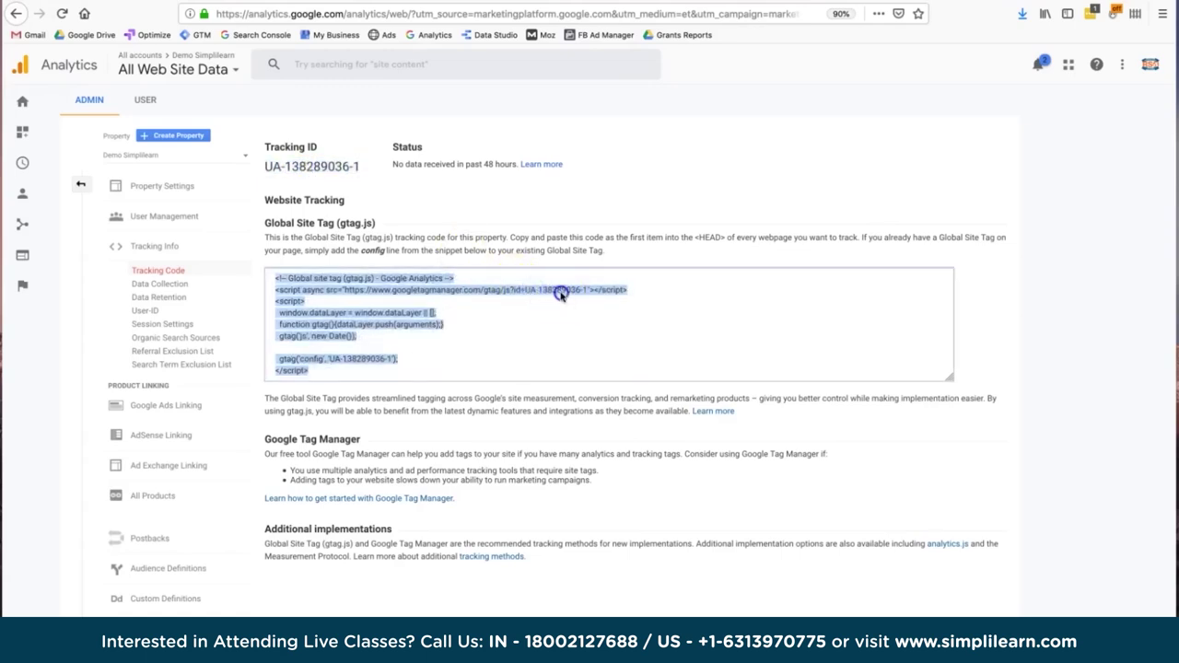
left_click(532, 344)
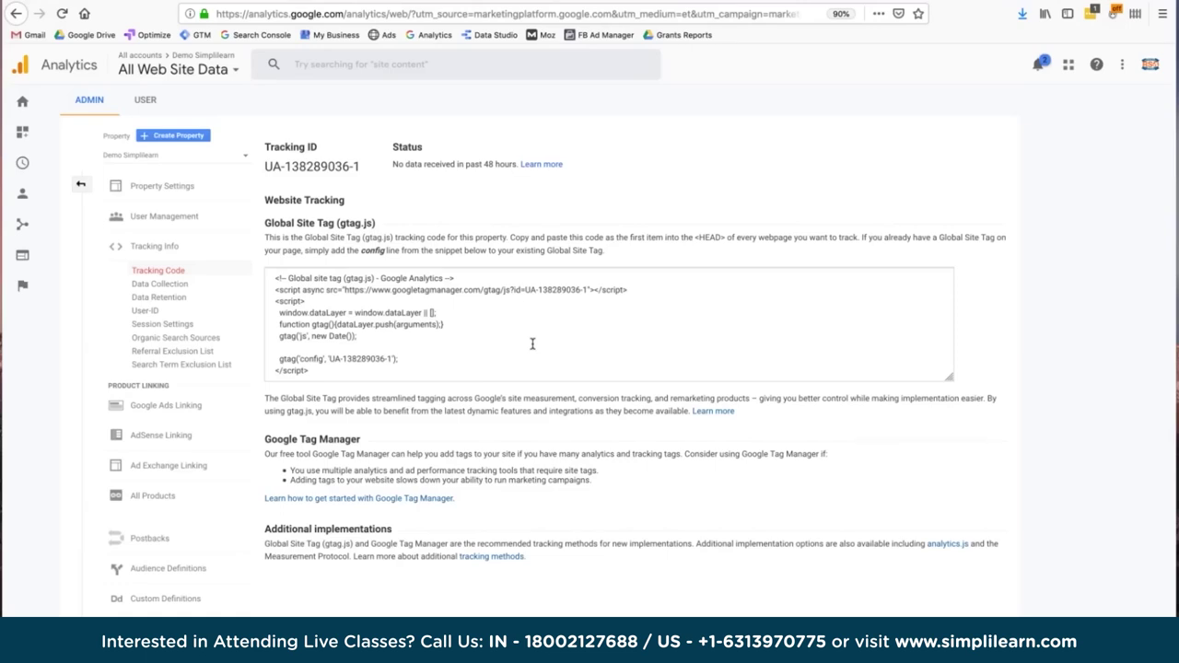
double_click(337, 168)
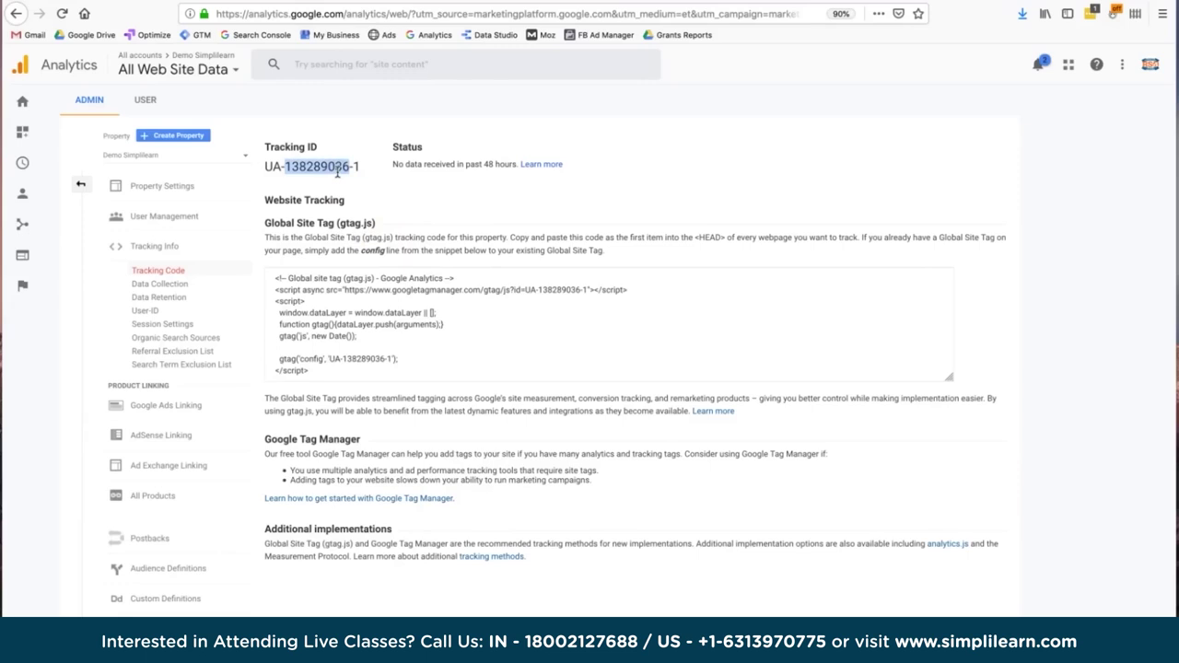
left_click(419, 452)
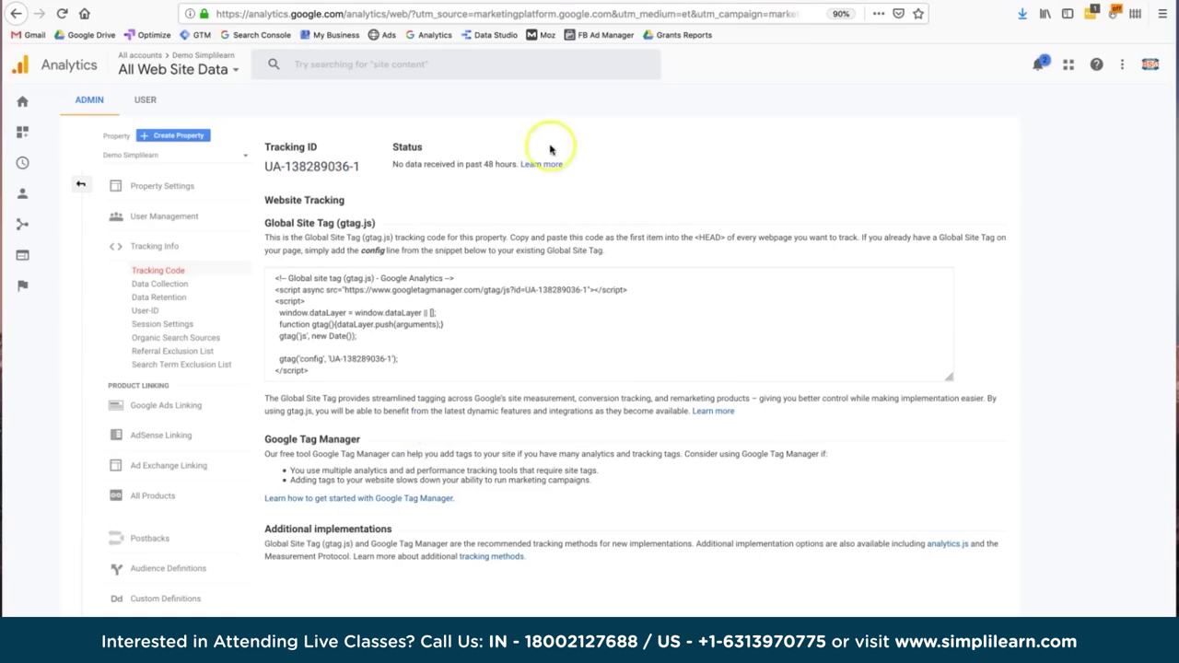
Switch to YouTube and view the Simplilearn Google Tag Manager tutorial page
key("ctrl+Tab")
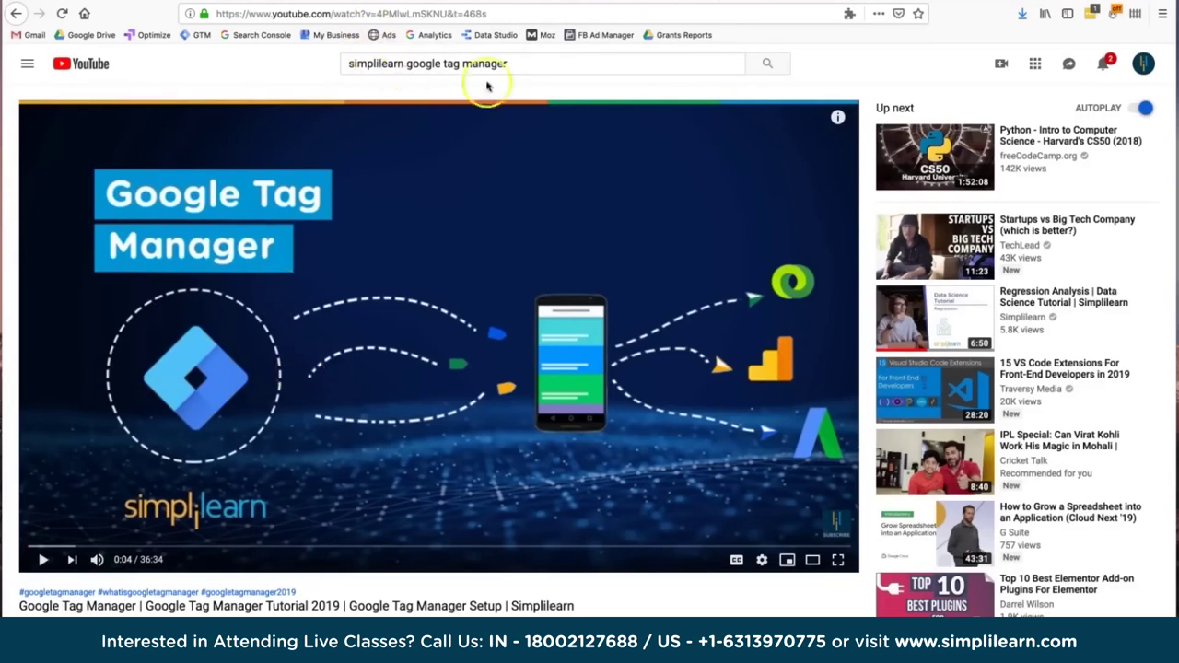
scroll(496, 382, "down", 1)
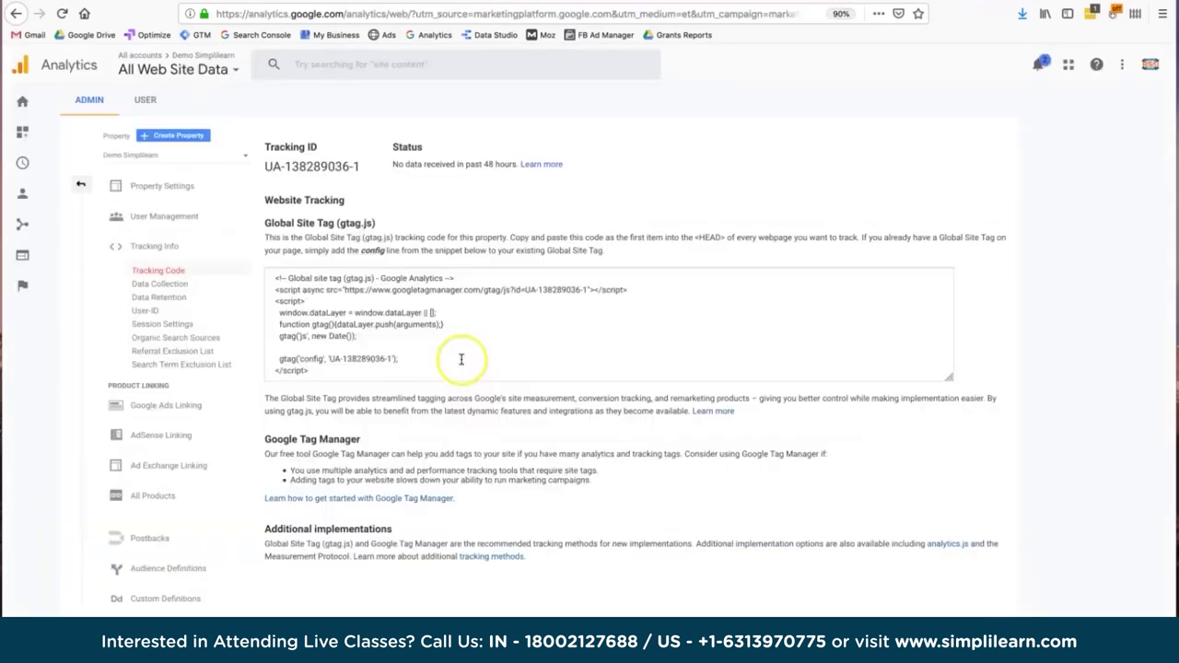
Highlight the Global Site Tag code in Google Analytics and switch to the Google Tag Manager container list
left_click(460, 360)
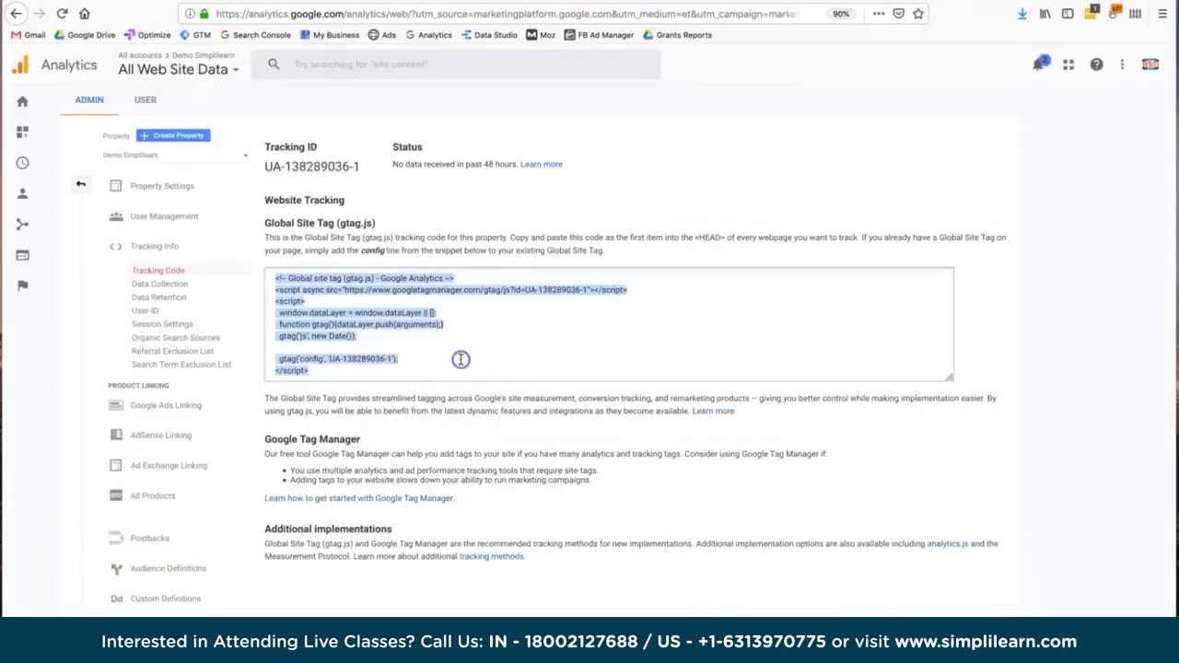
left_click(460, 360)
left_click(472, 264)
left_click(416, 327)
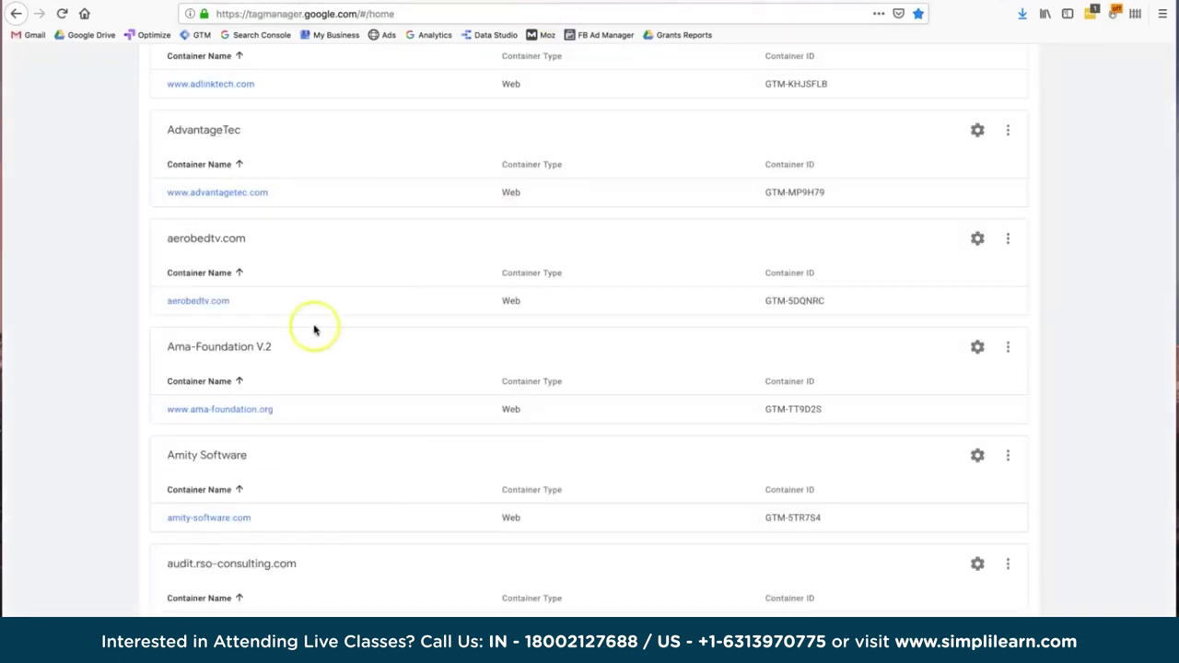
left_click(232, 409)
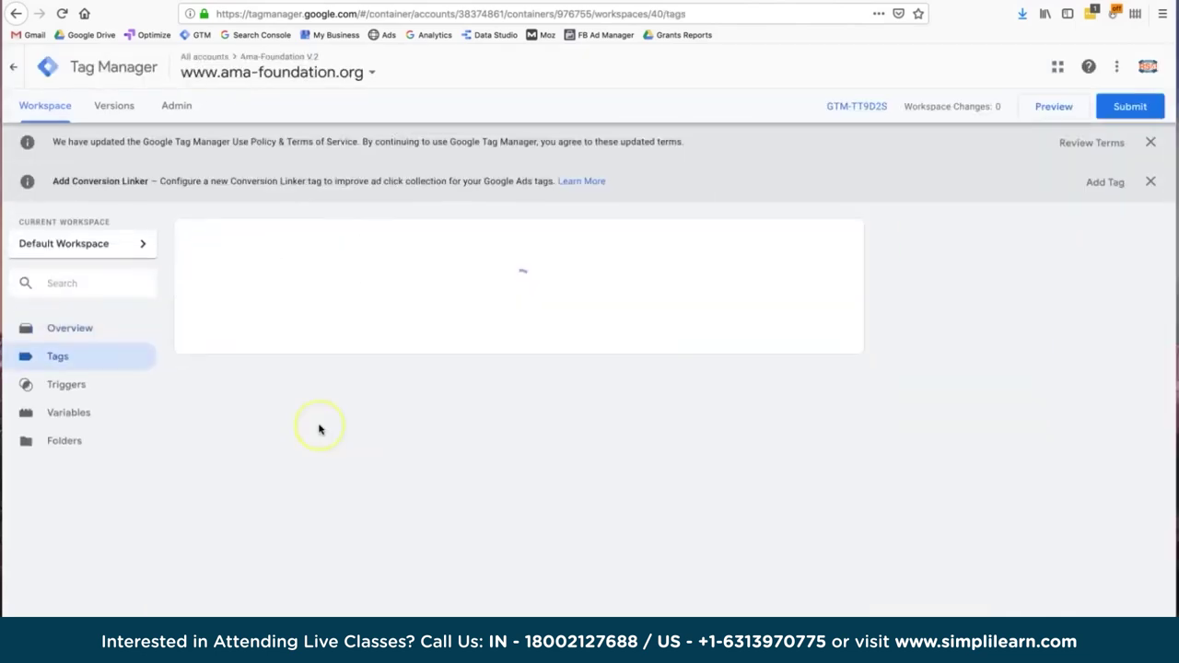
scroll(319, 429, "down", 5)
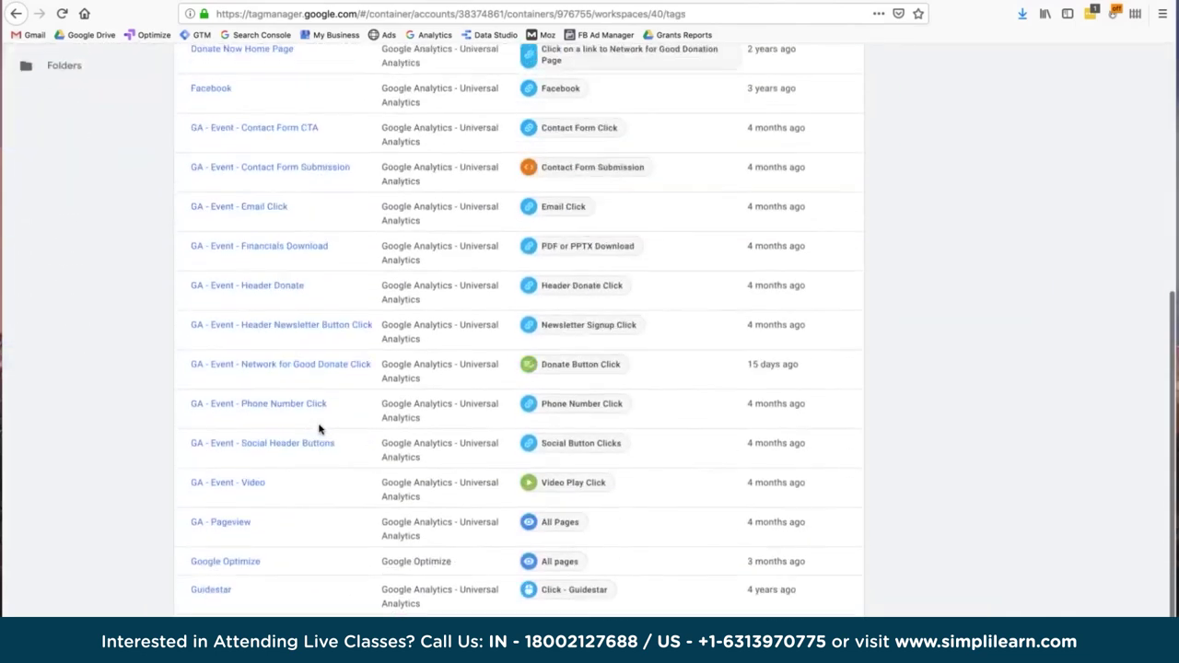
left_click(234, 522)
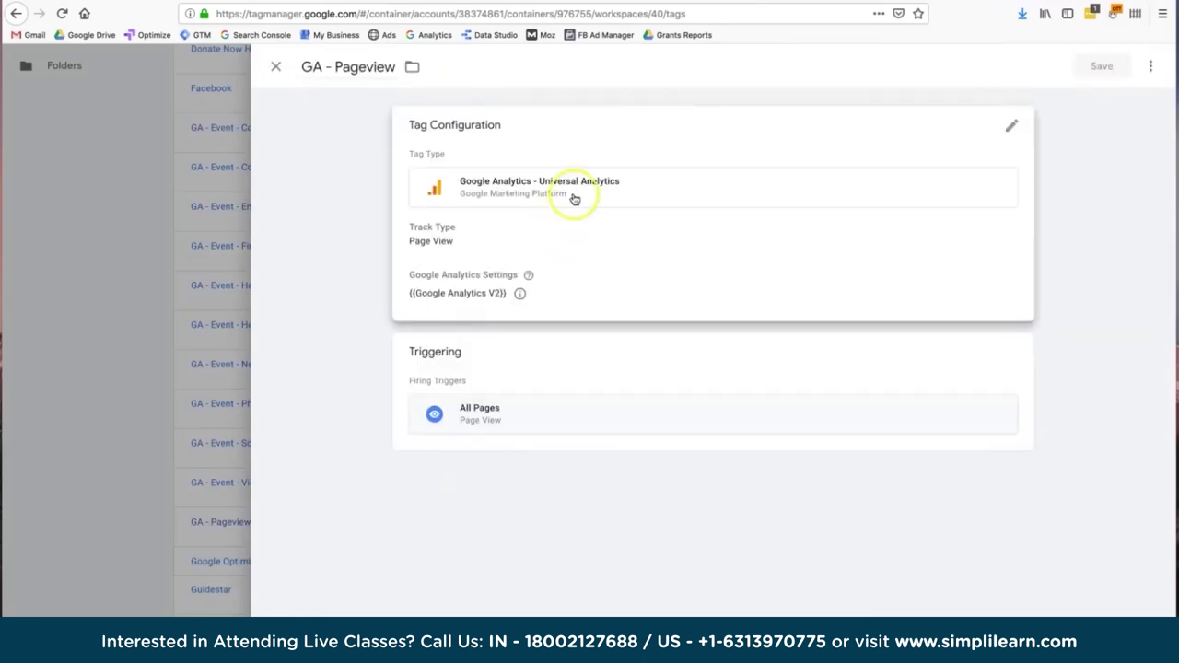
left_click(529, 229)
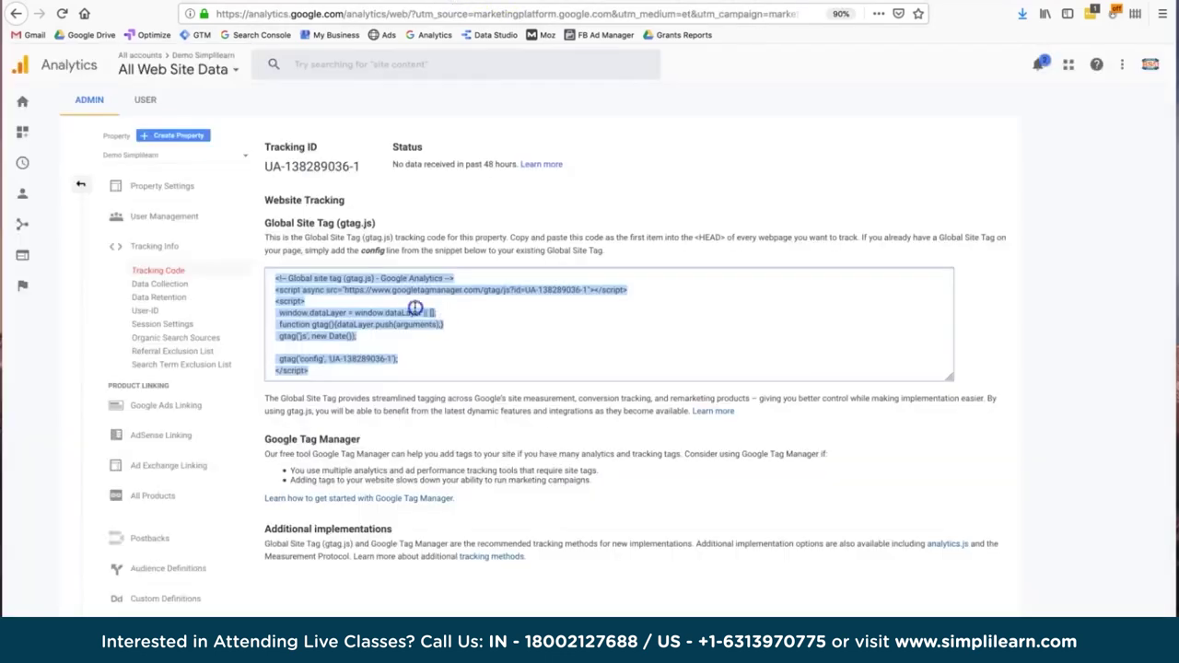
Return to the Demo Simplilearn tracking page in Google Analytics and highlight the whole Global Site Tag snippet
left_click(421, 455)
left_click(393, 448)
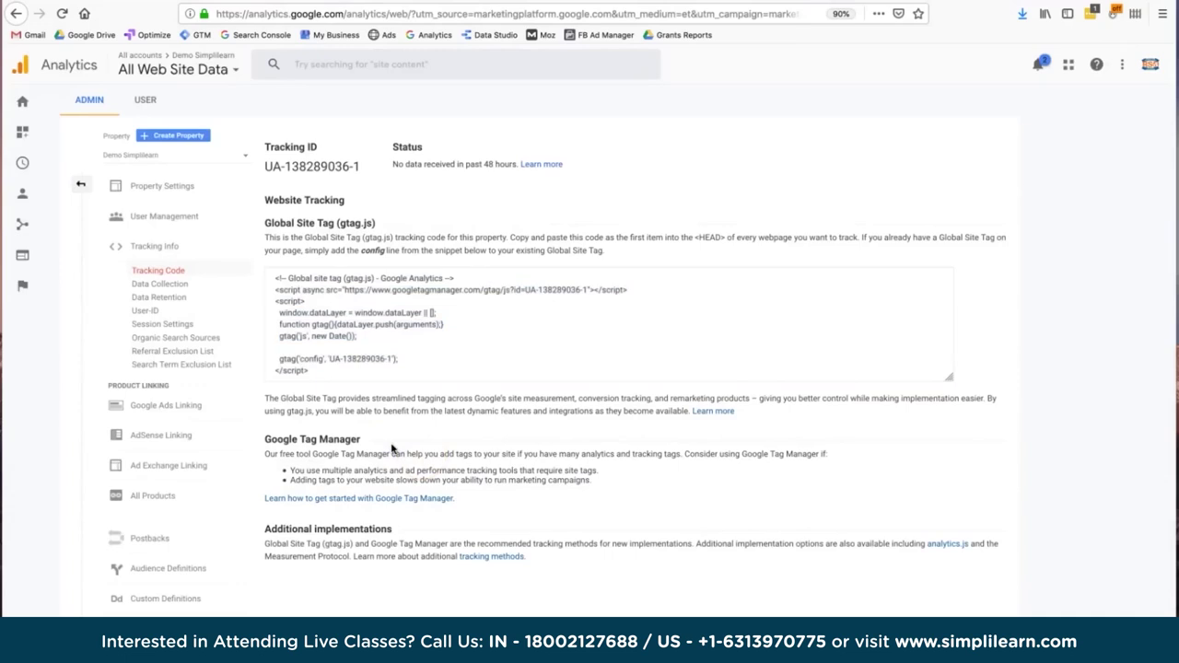
left_click(369, 301)
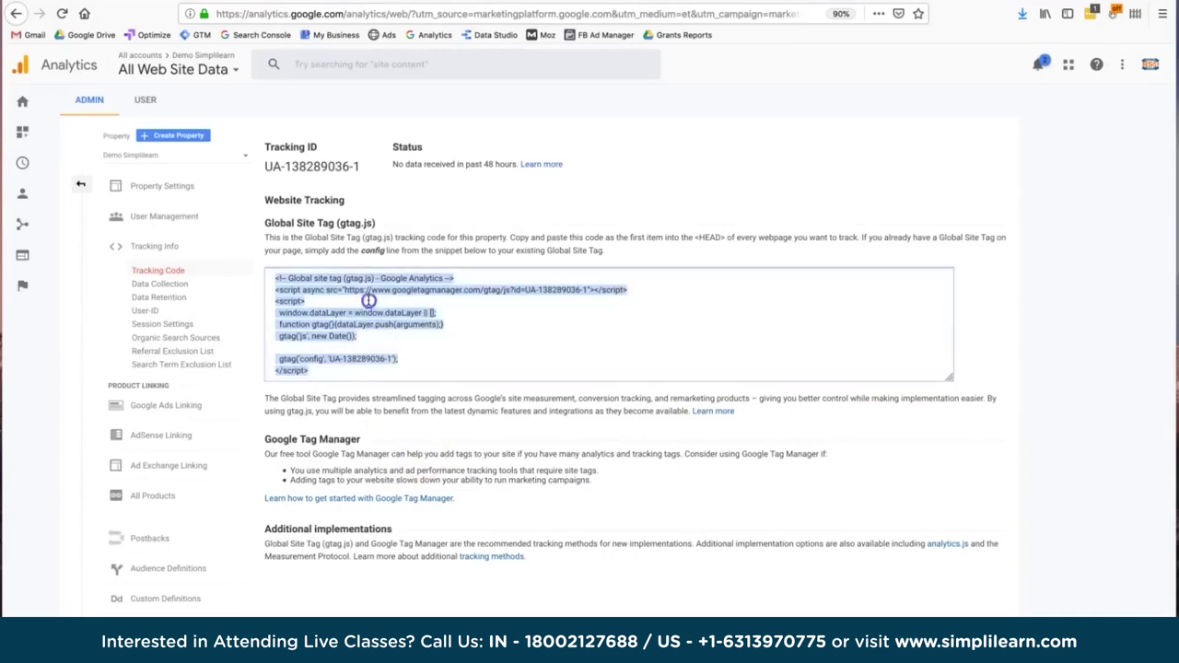
left_click(329, 173)
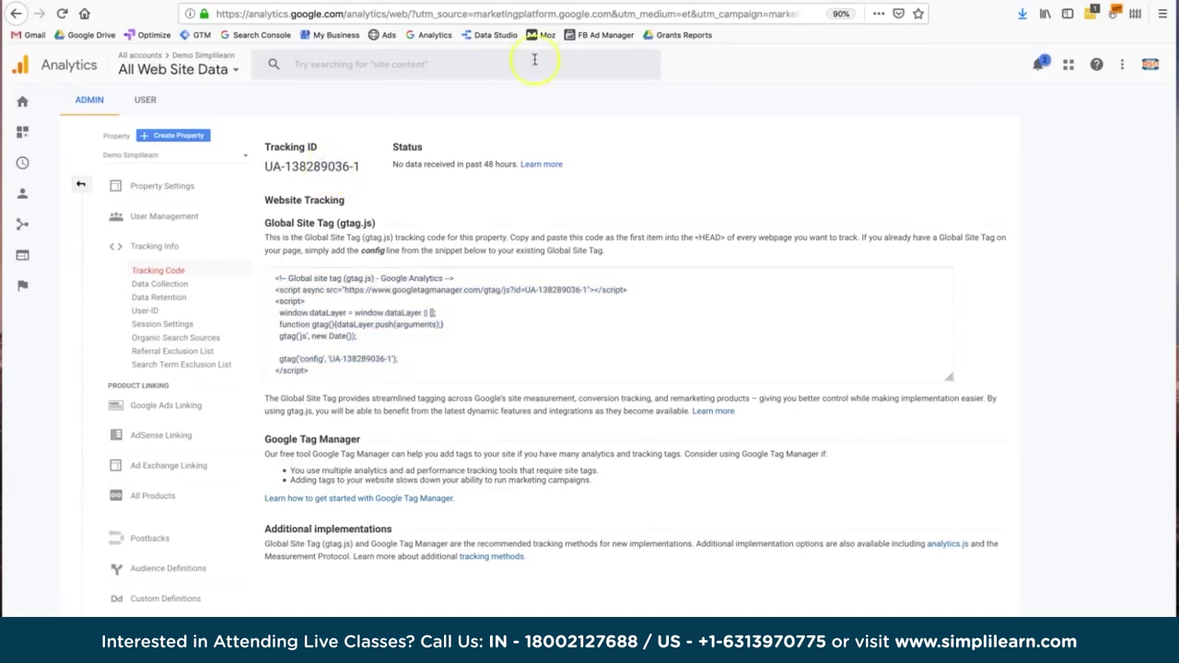
Compare the GA - Pageview tag in Google Tag Manager with the Global Site Tag code in Google Analytics
key("ctrl+Tab")
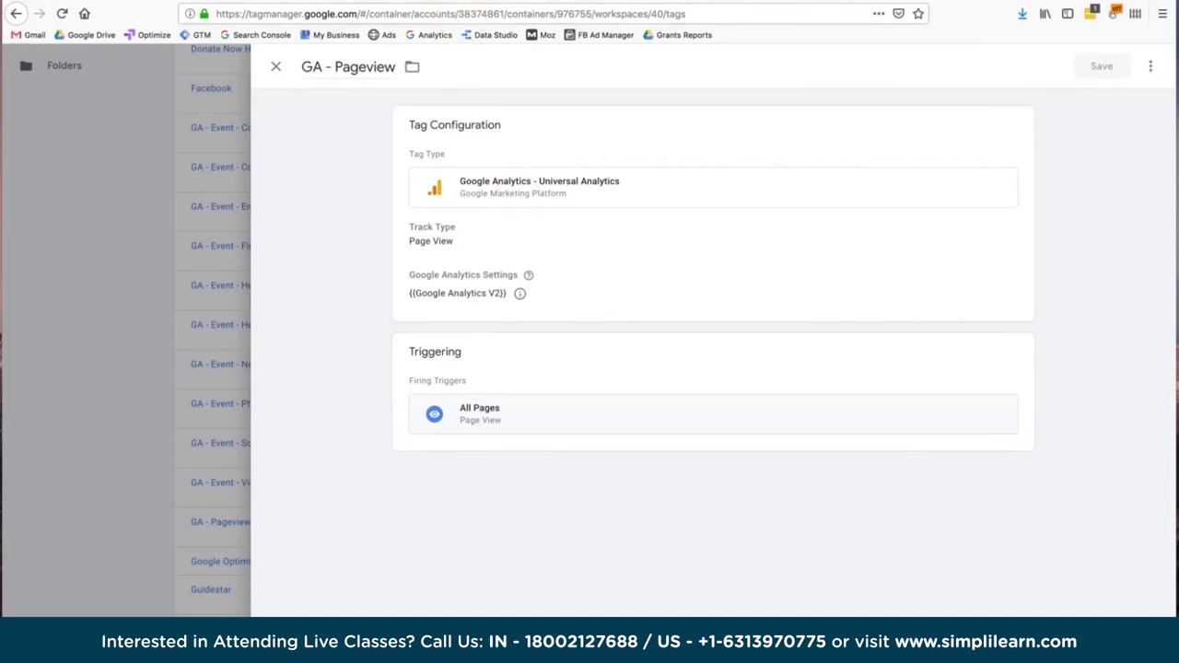
key("ctrl+Tab")
left_click(481, 345)
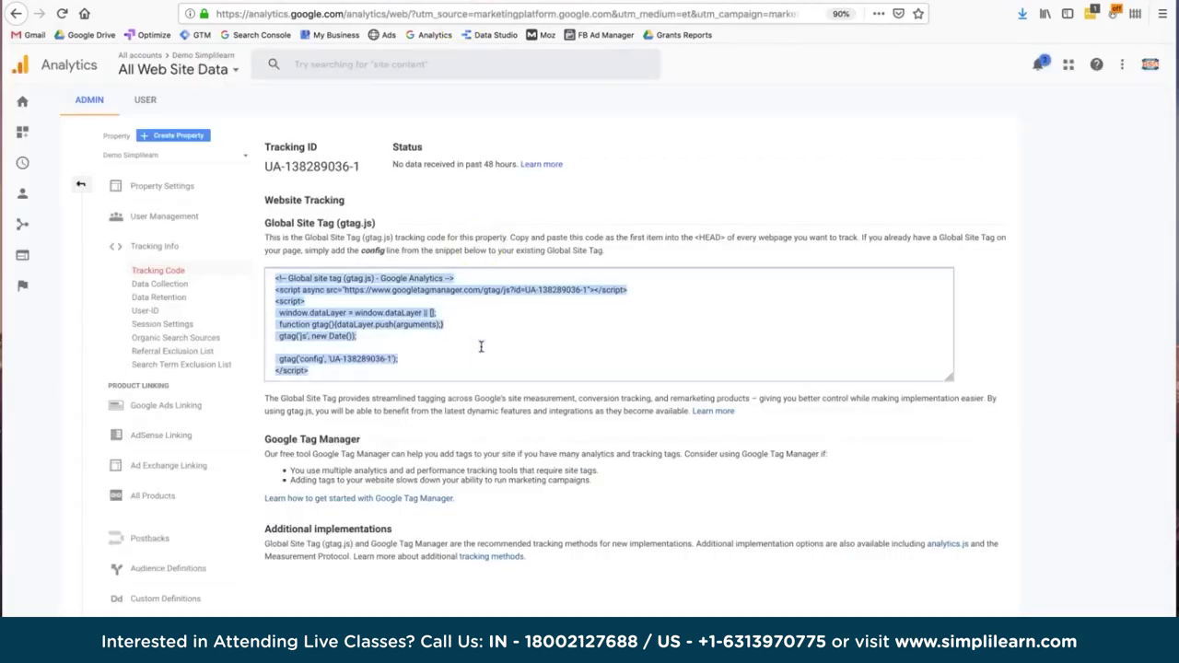
Show the Simplilearn Google Tag Manager tutorial on YouTube and return to the tracking code in Google Analytics
key("ctrl+Tab")
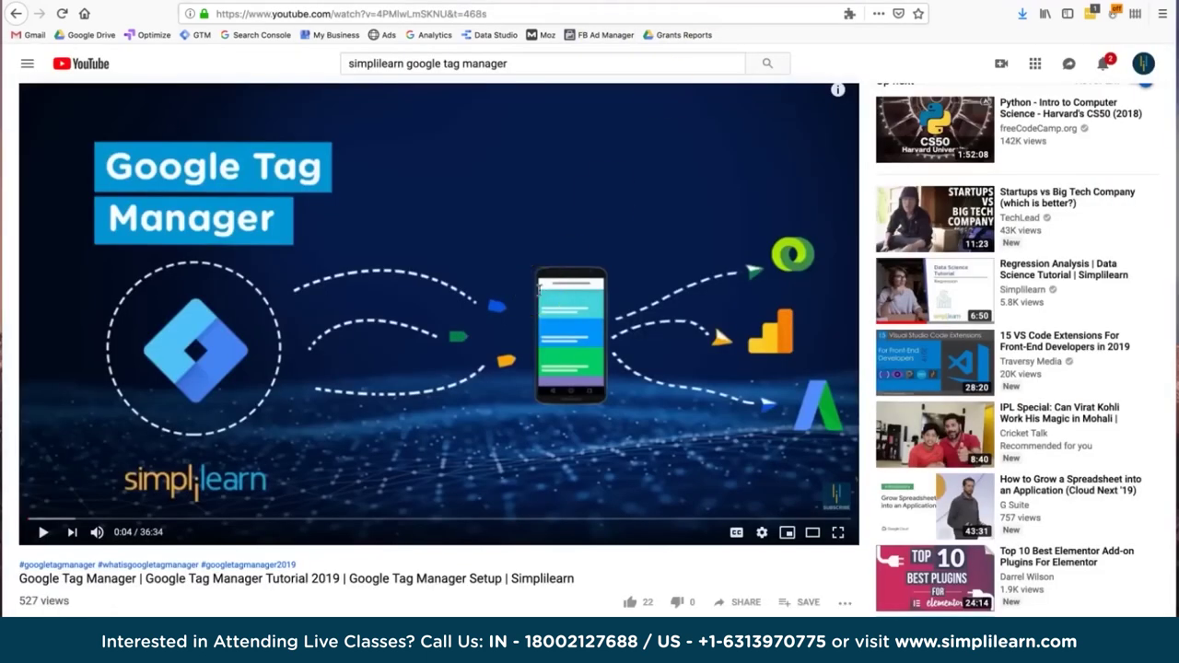
key("ctrl+shift+Tab")
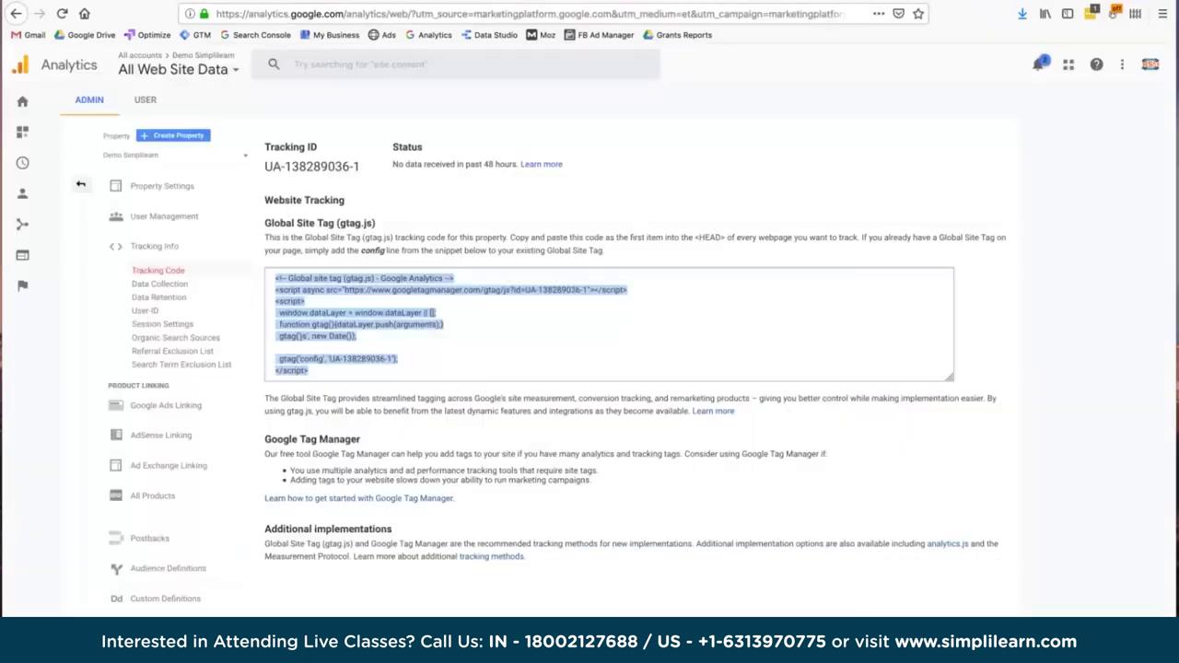
left_click(467, 354)
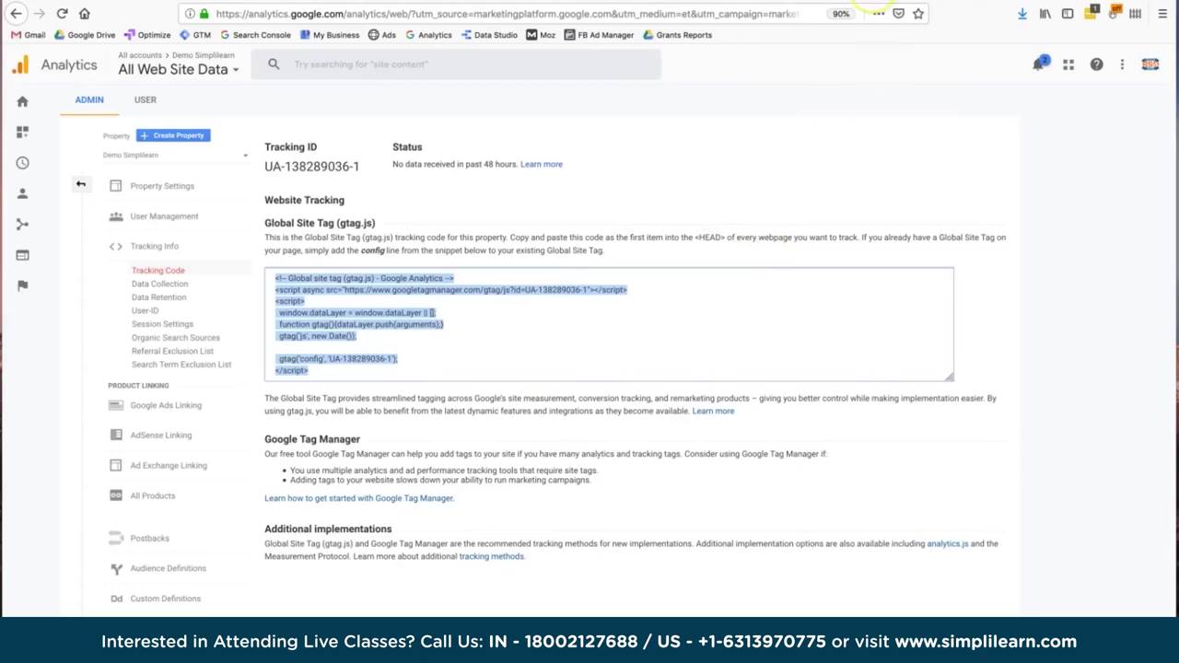
Switch to the Analytics Help demo account article and show the "google analytics demo account" Google search that leads to it
left_click(898, 15)
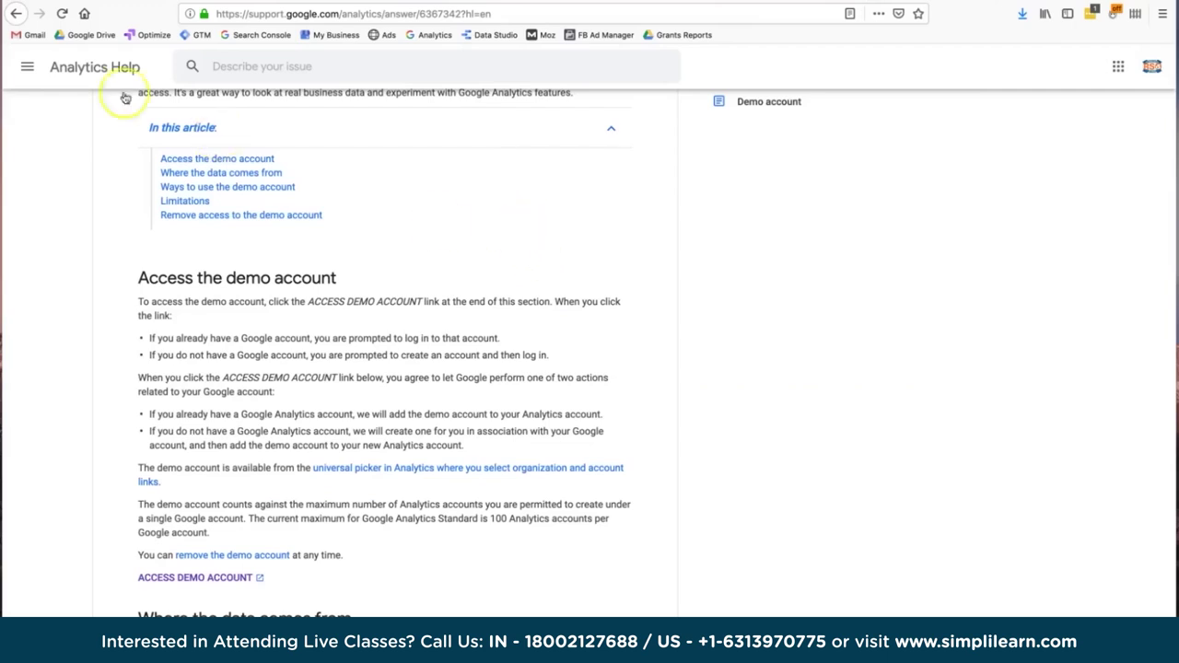
left_click(17, 14)
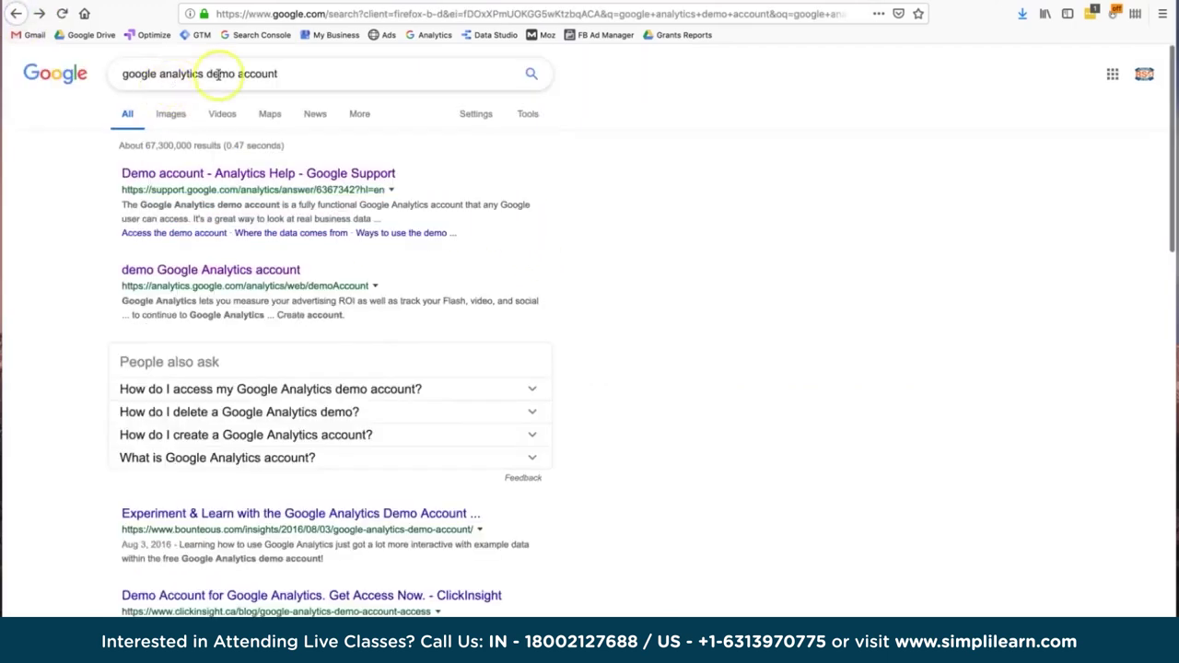
left_click(41, 14)
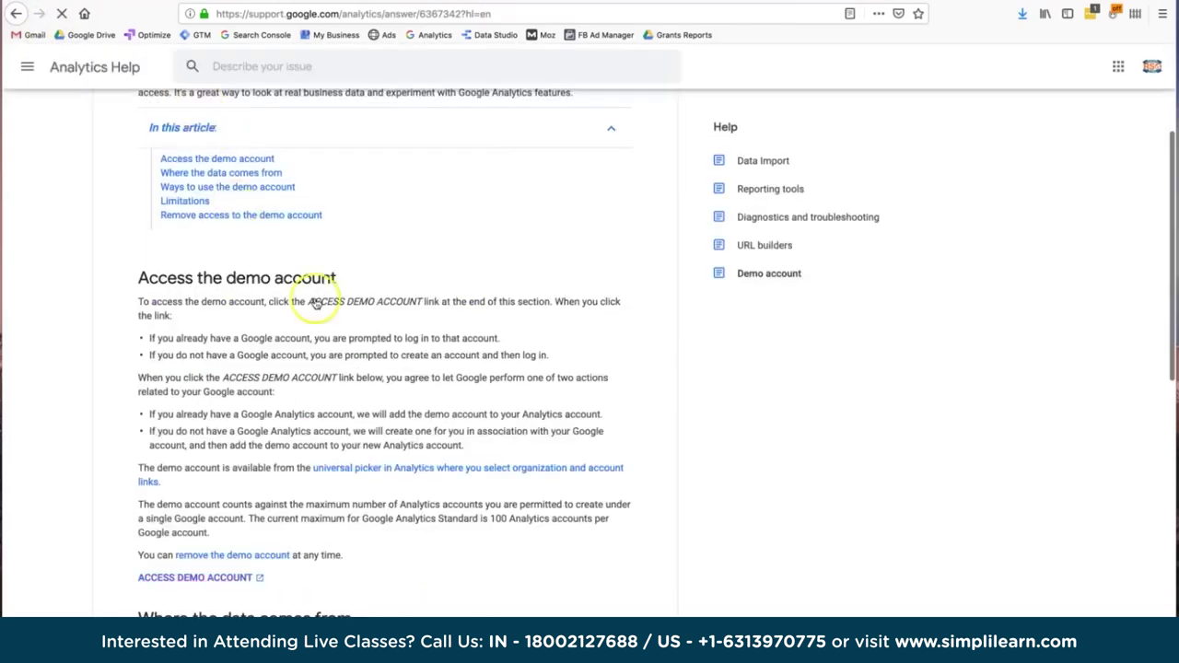
Read the Demo account article's introduction and its instructions for accessing the demo account
scroll(310, 295, "up", 3)
scroll(295, 264, "down", 1)
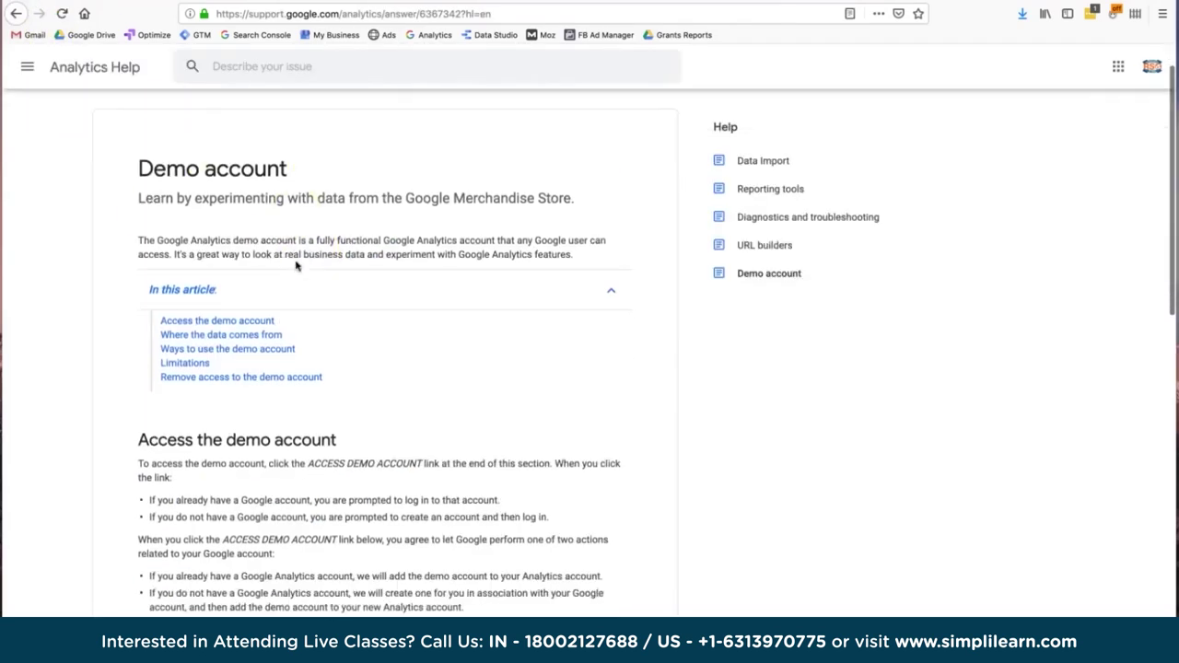
left_click_drag(200, 168, 321, 178)
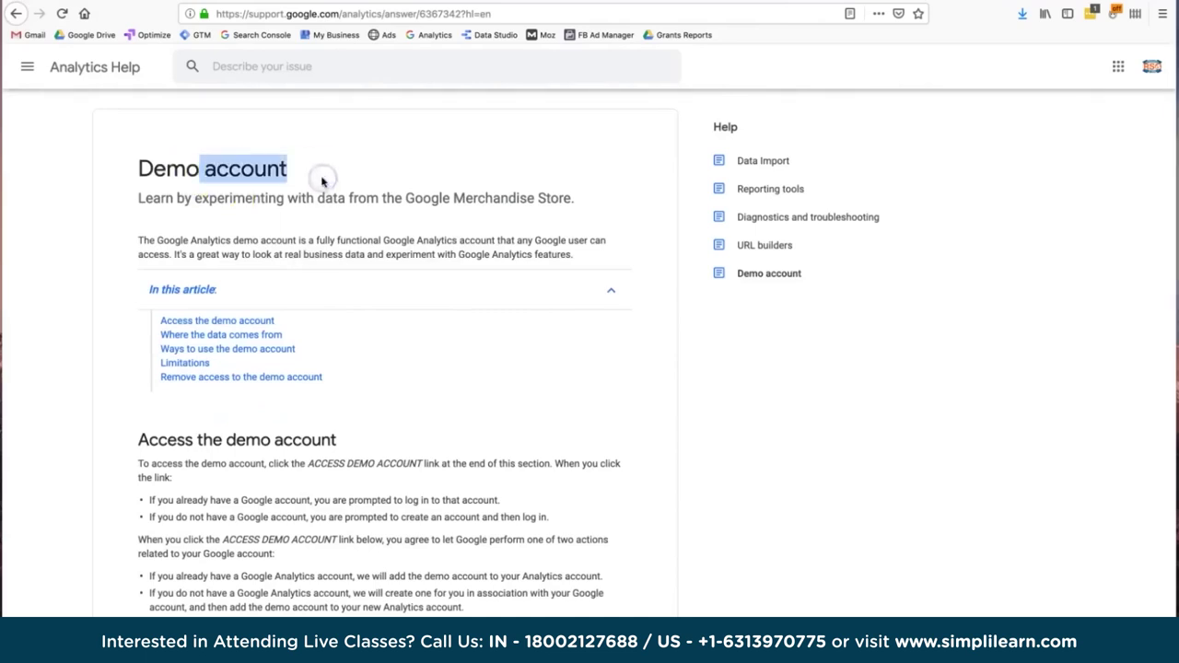
scroll(322, 180, "down", 2)
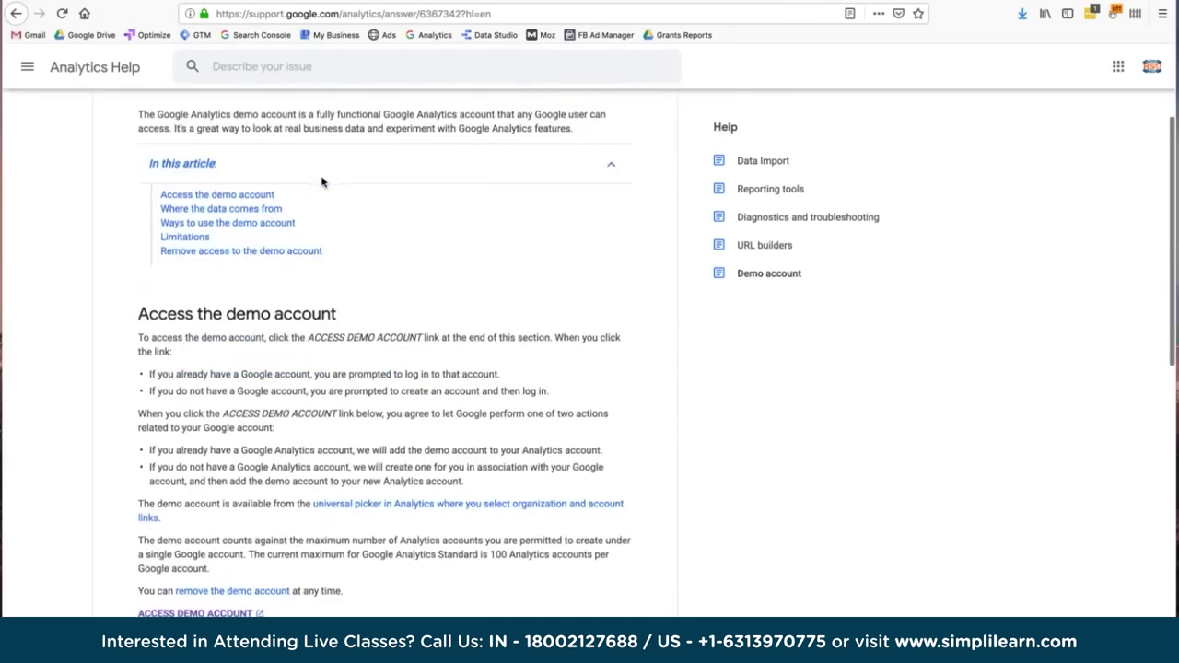
scroll(322, 183, "down", 4)
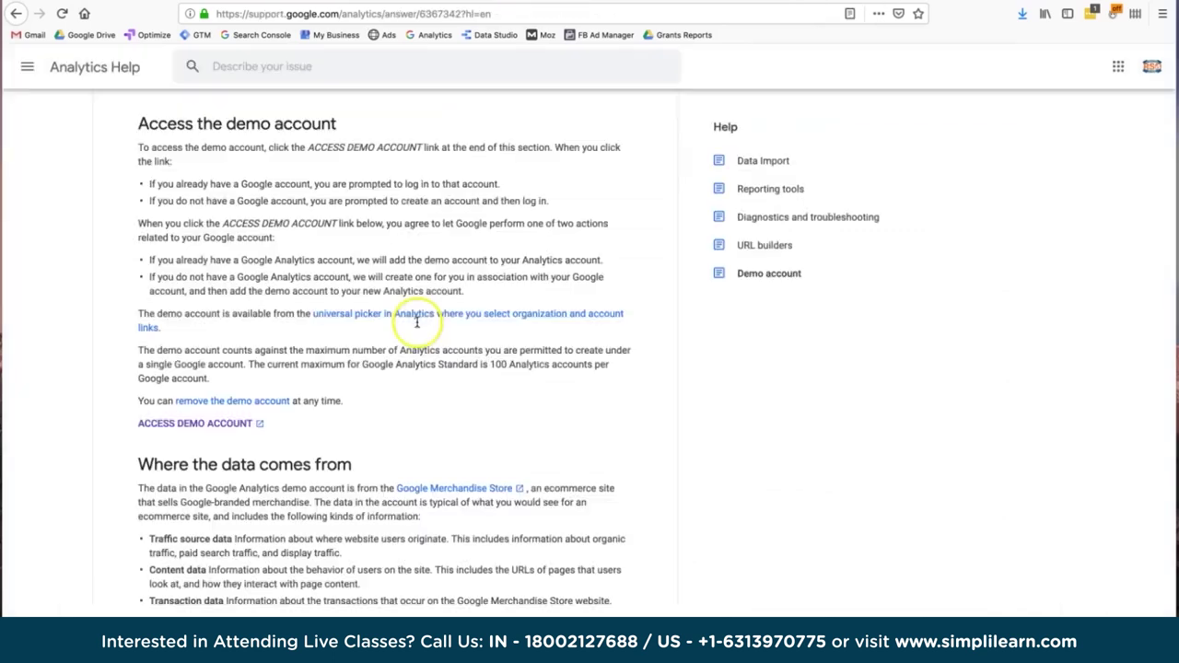
Open the Google Analytics demo account from the help article and view its Audience Overview report
left_click(228, 423)
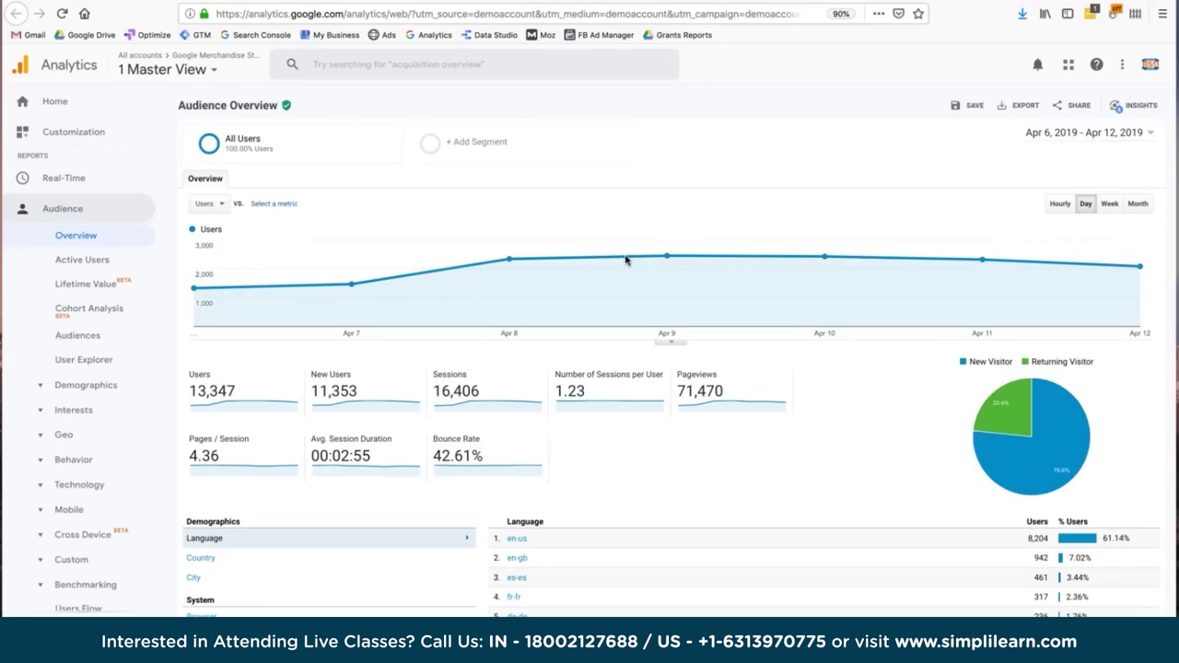
left_click(800, 6)
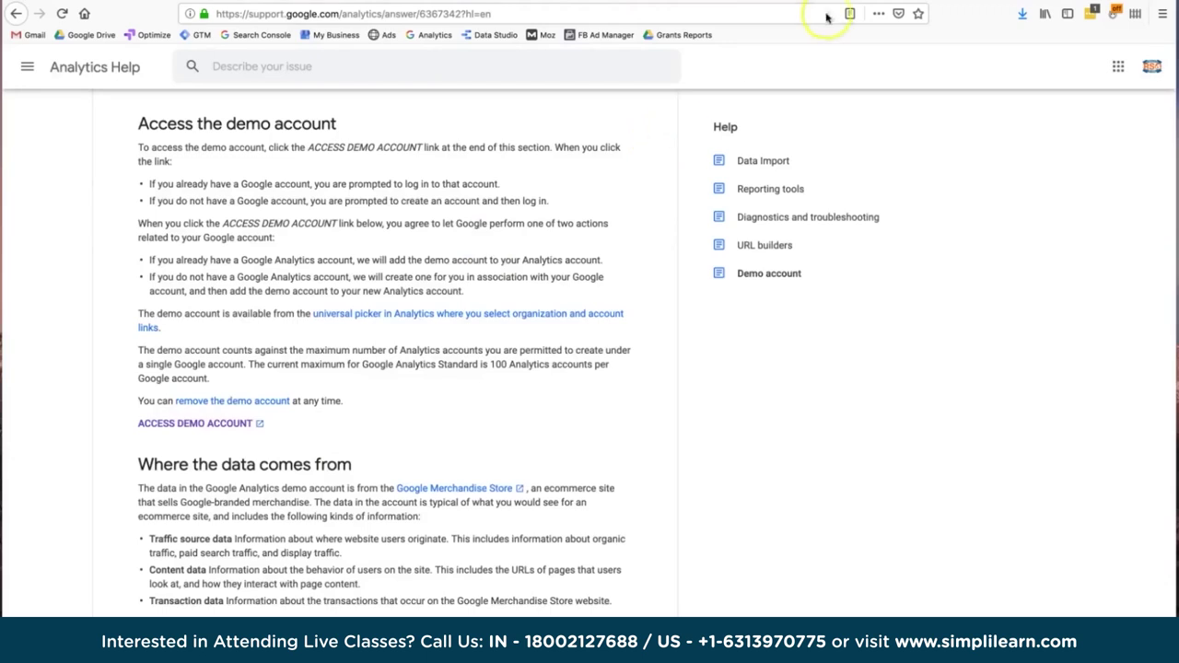
left_click(868, 3)
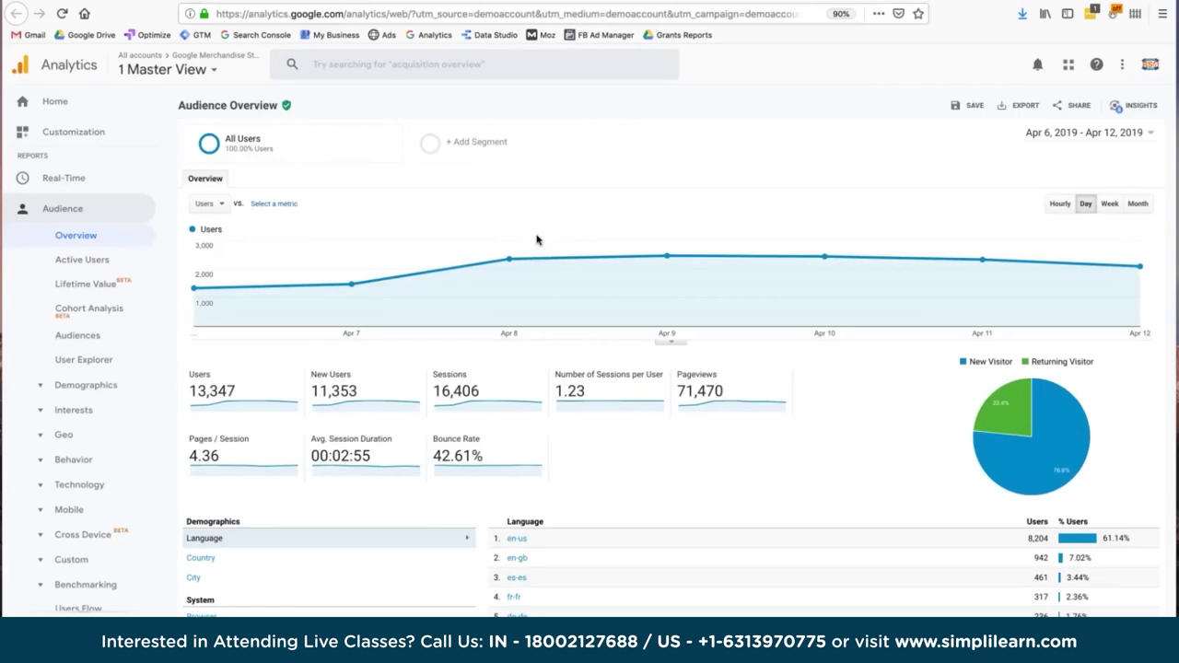
Compare the Demo Simplilearn tracking page with the Audience Overview report of the Google Merchandise Store demo account
left_click(375, 5)
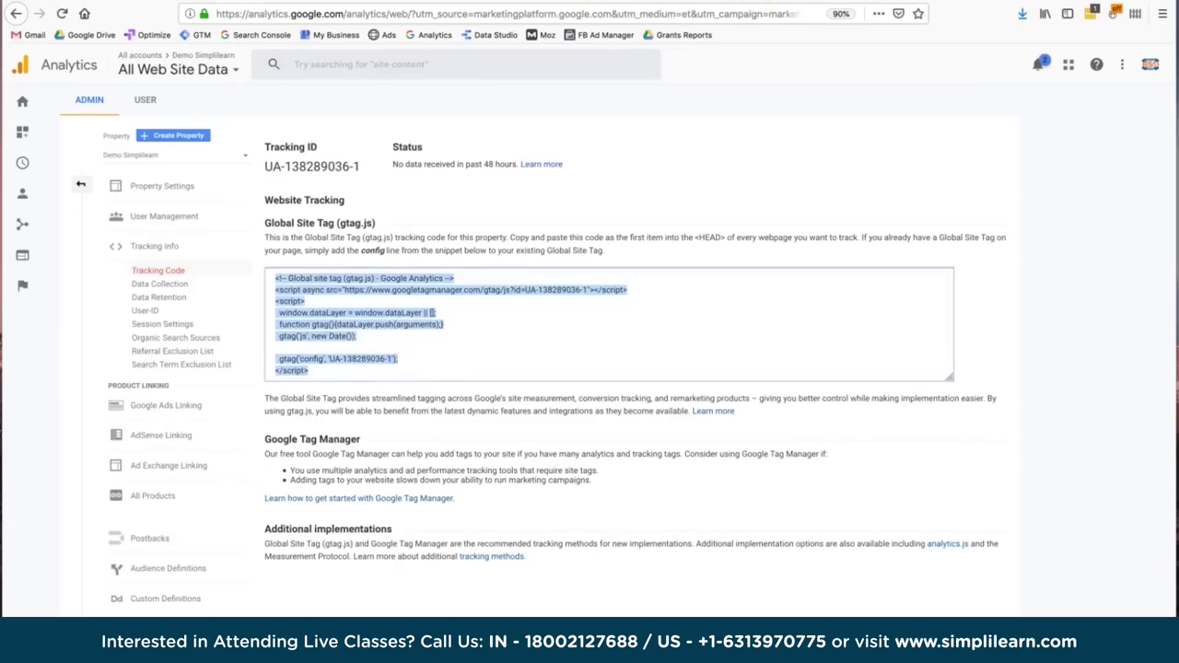
key("ctrl+Tab")
left_click(196, 423)
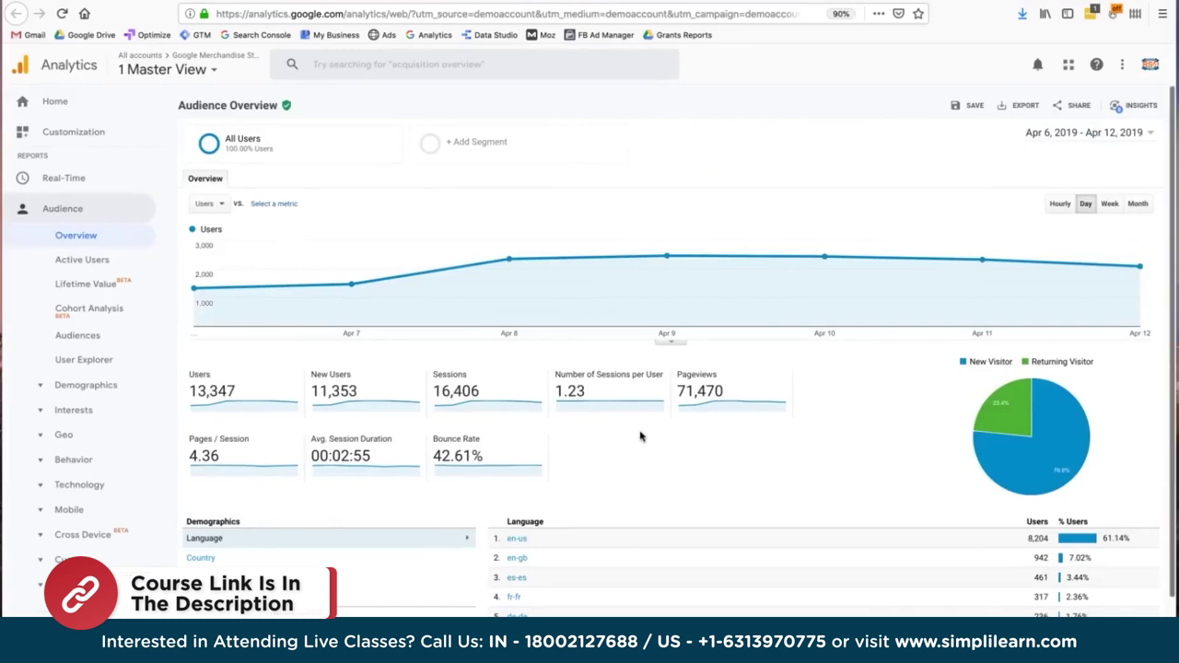
Examine the account, property and view levels on the Admin page of the Ama-foundation.org account
left_click(633, 265)
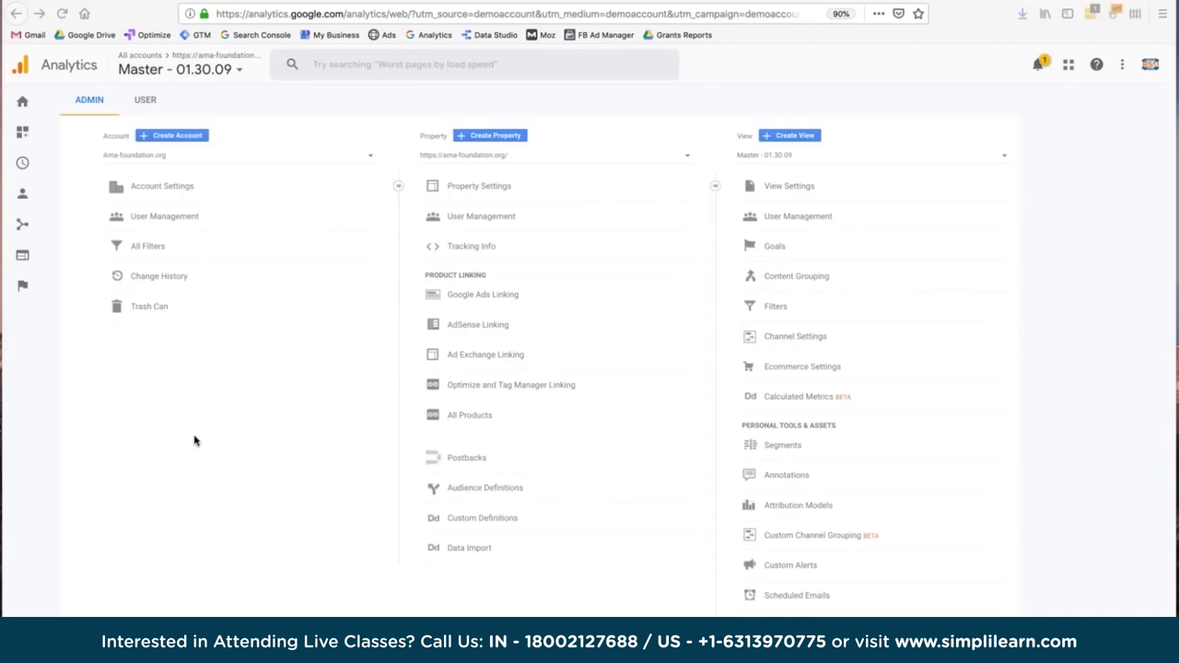
left_click(128, 158)
left_click(430, 157)
left_click(448, 156)
left_click(779, 154)
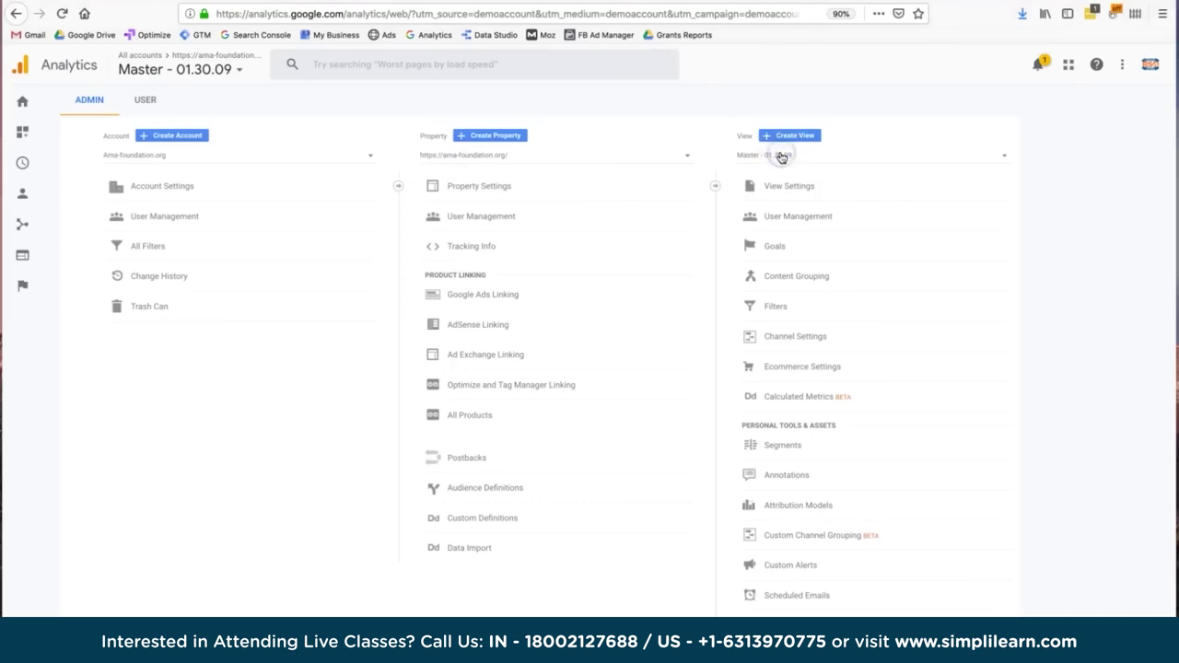
left_click(782, 157)
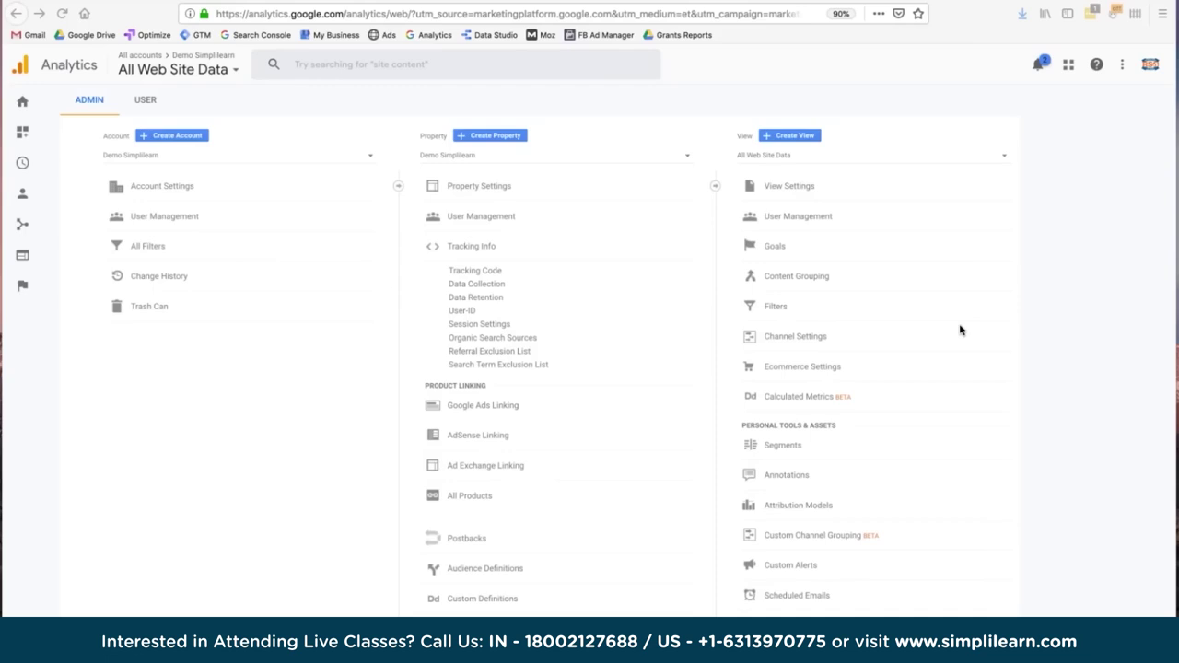
Open the Real-Time Overview report for the Google Merchandise Store and examine its active users, top pages and locations
left_click(772, 249)
left_click(197, 558)
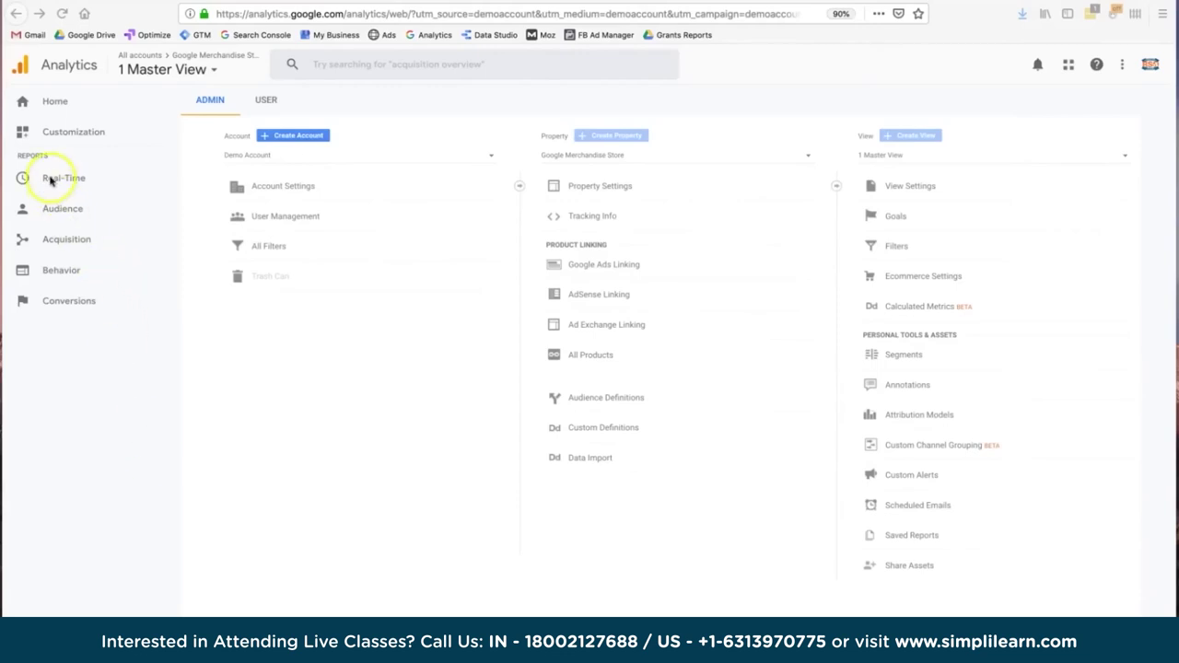
left_click(80, 180)
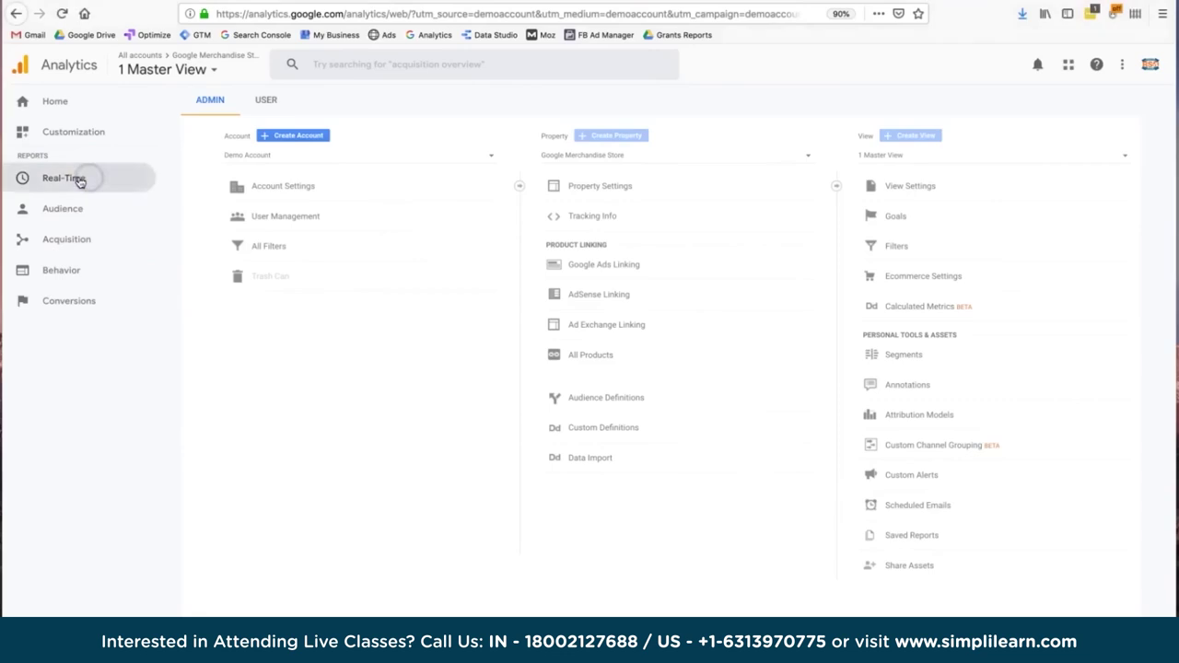
left_click(79, 208)
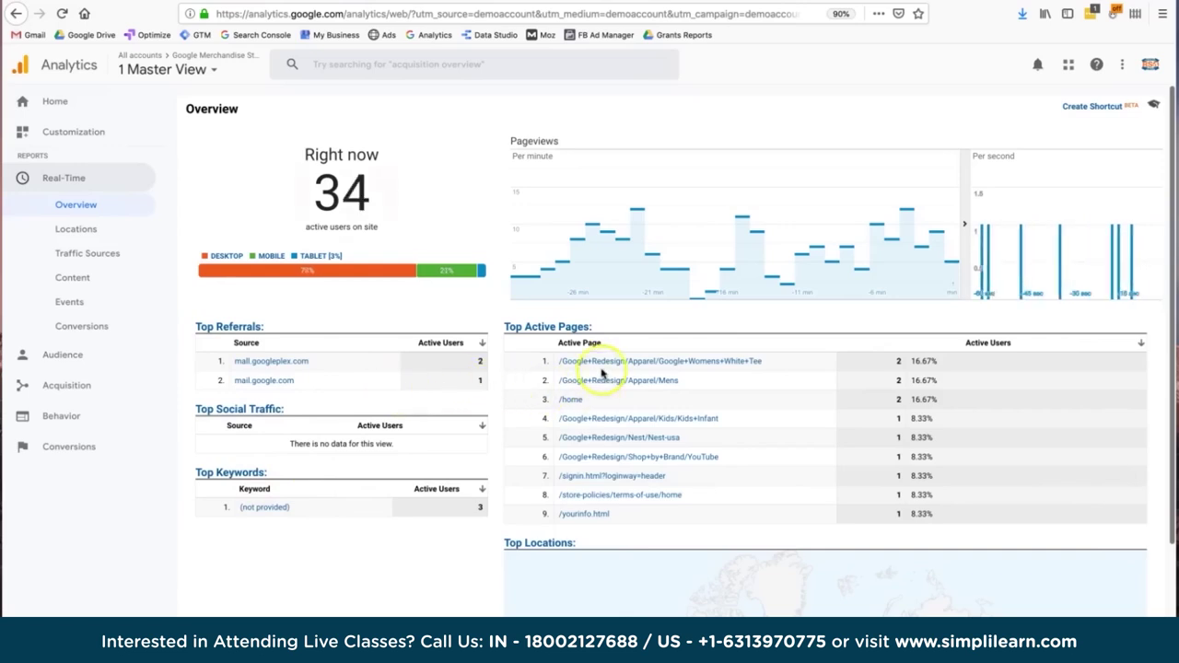
scroll(608, 414, "down", 3)
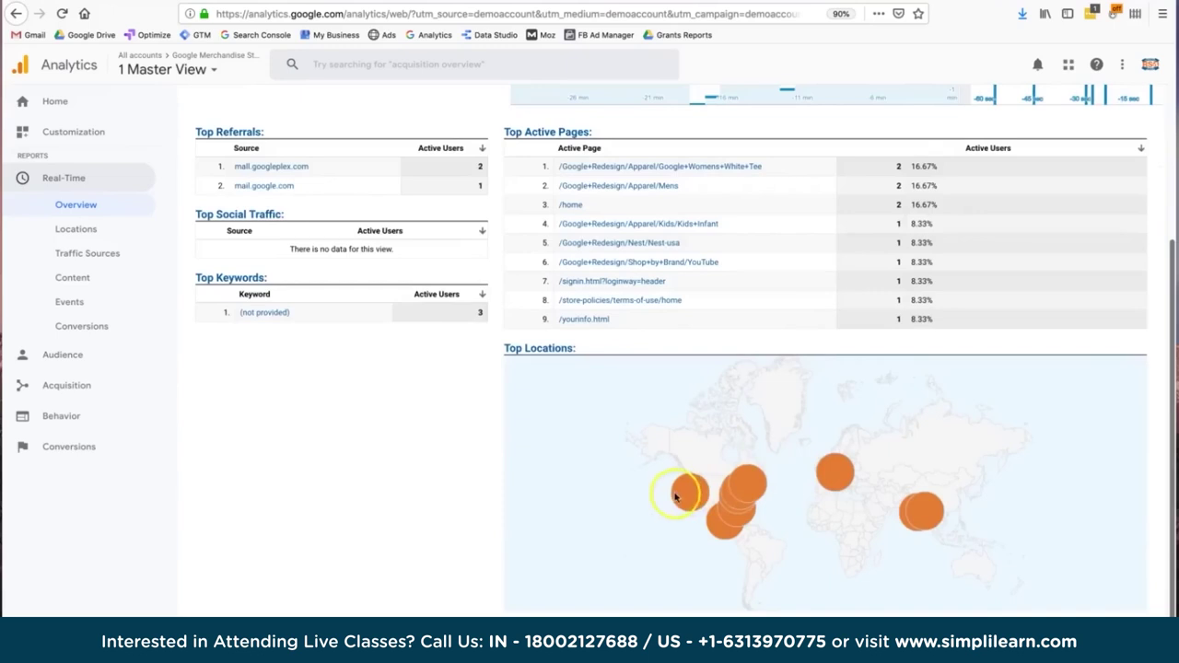
scroll(678, 492, "up", 3)
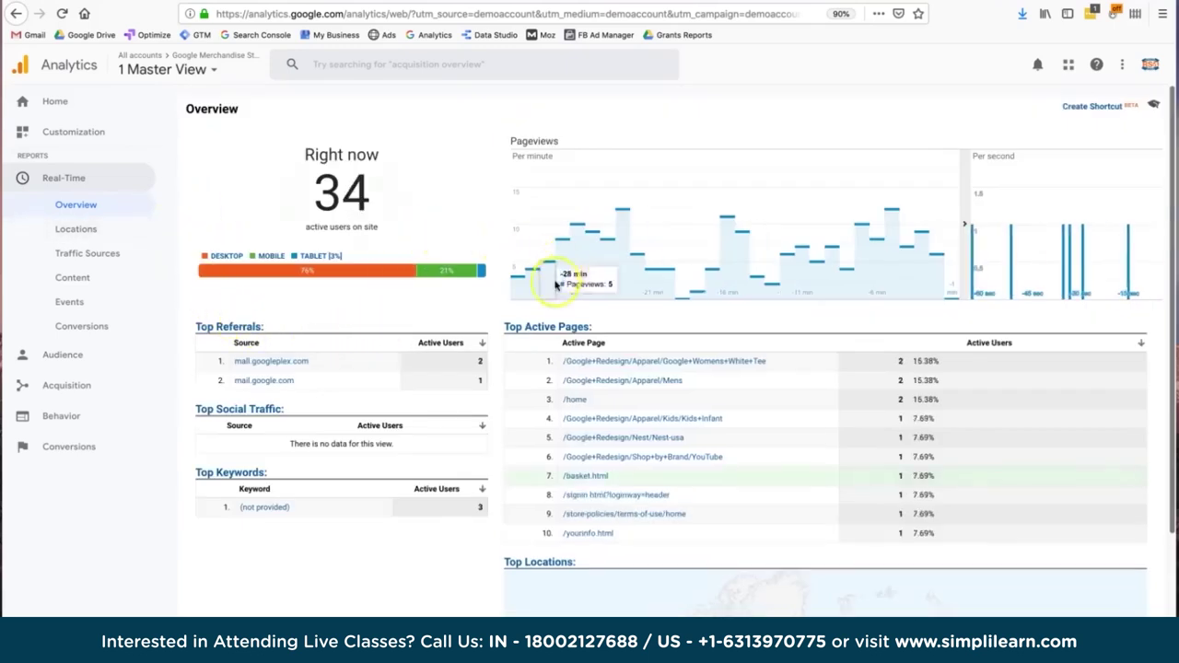
View the Real-Time Locations, Traffic Sources and Content reports for the Google Merchandise Store
left_click(76, 233)
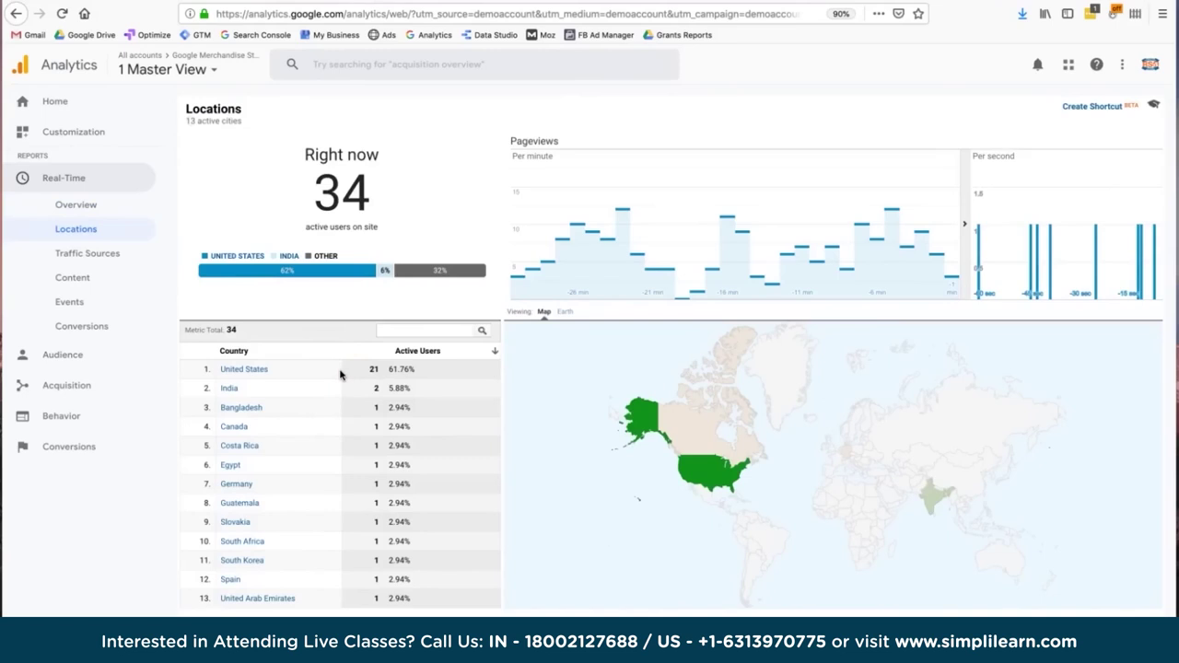
left_click(131, 258)
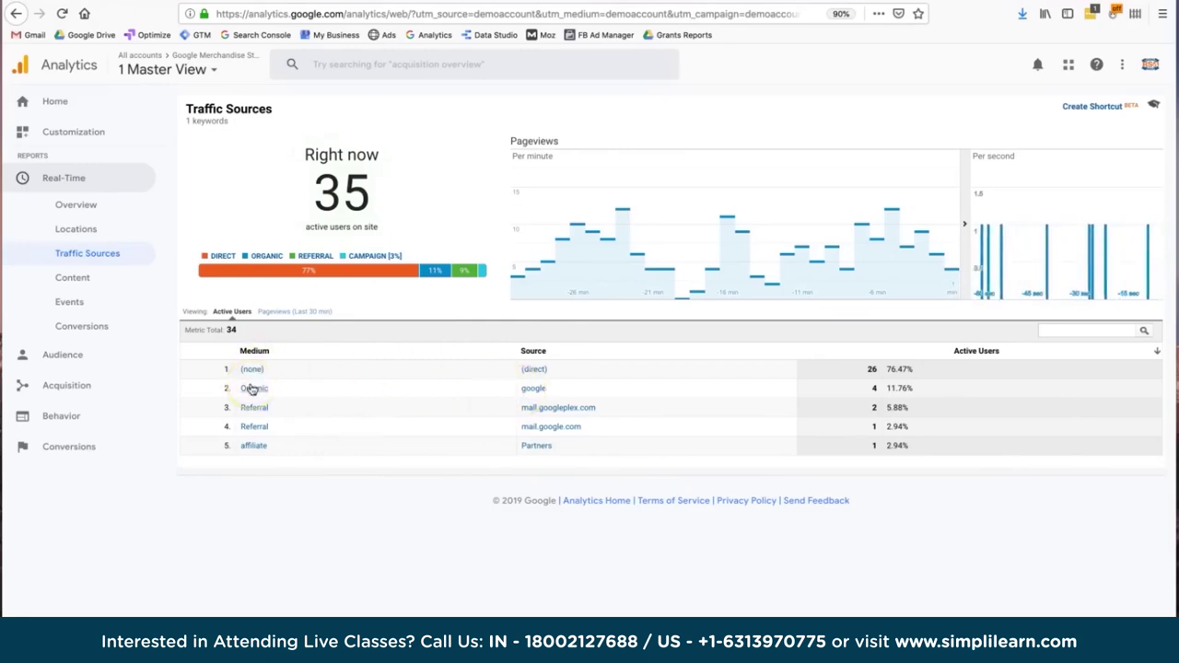
left_click(118, 287)
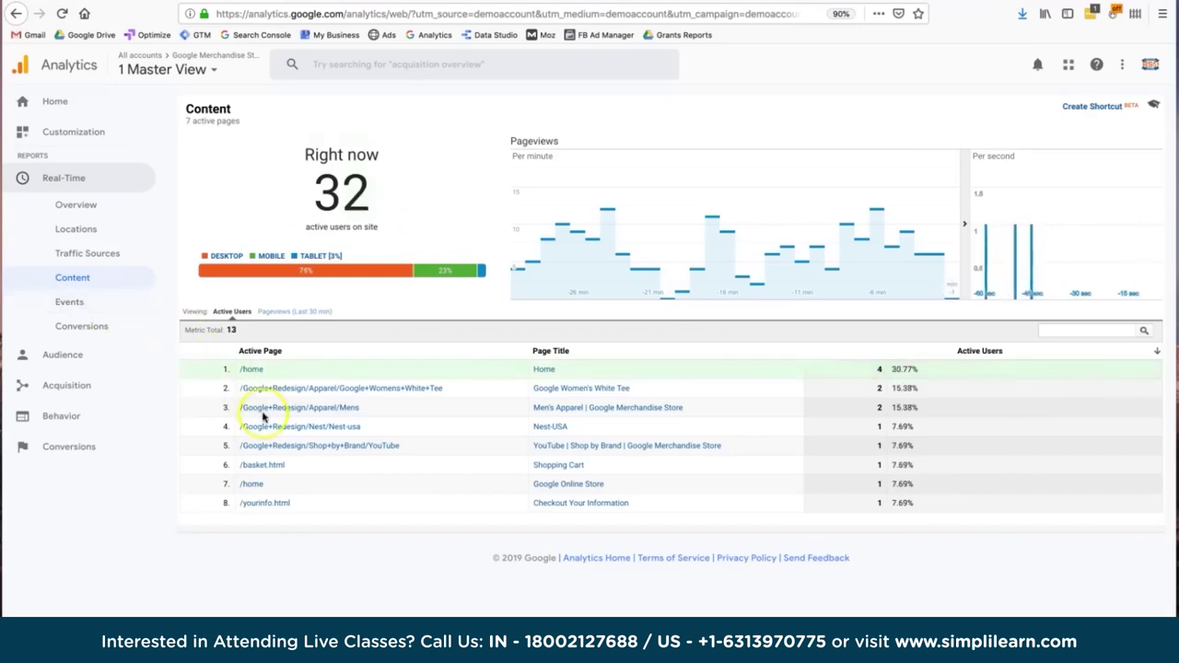
View the Real-Time Events and Conversions reports, including their last 30 minutes data, and return to the Real-Time Overview
left_click(69, 301)
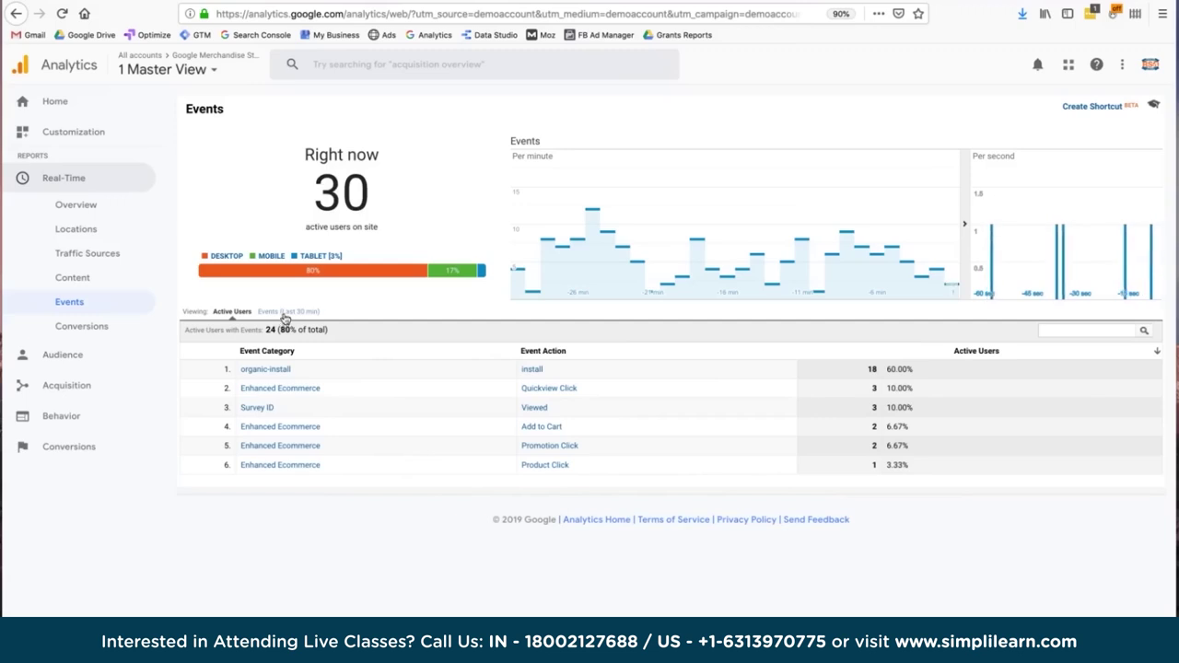
left_click(296, 316)
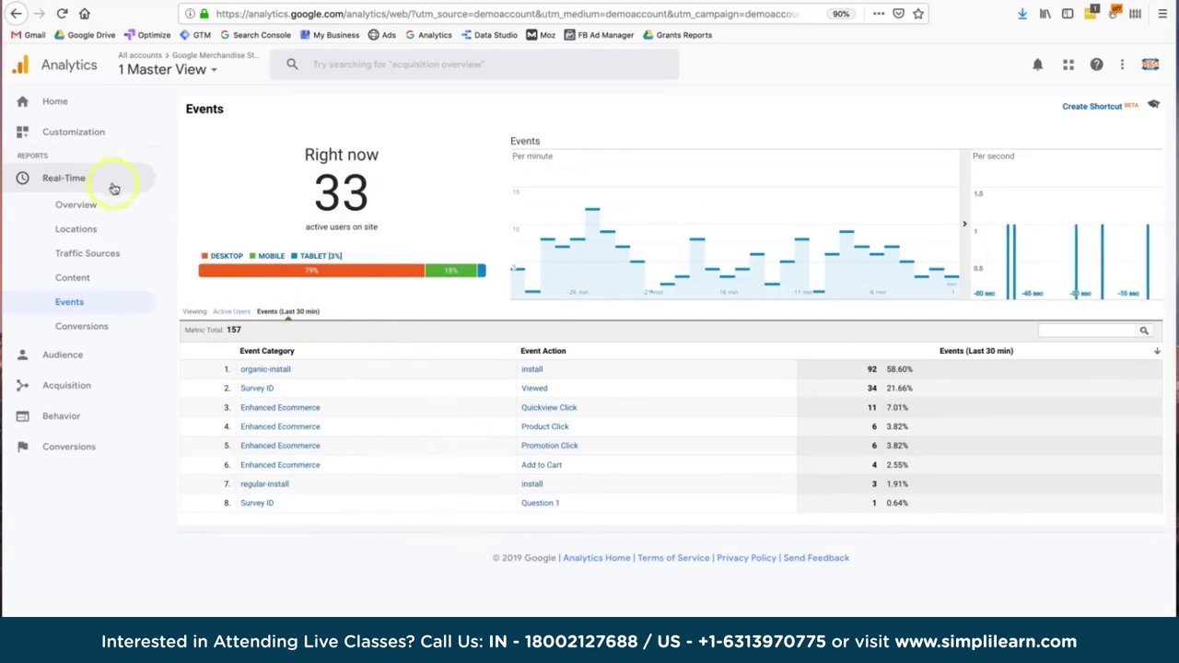
left_click(101, 329)
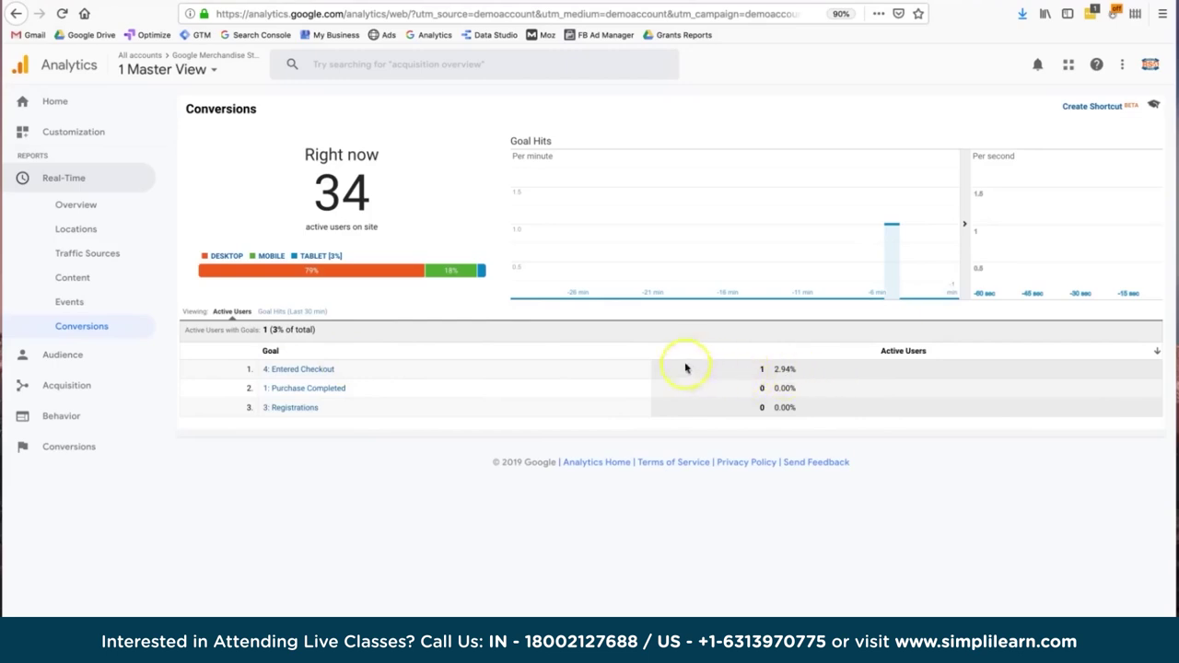
left_click(297, 311)
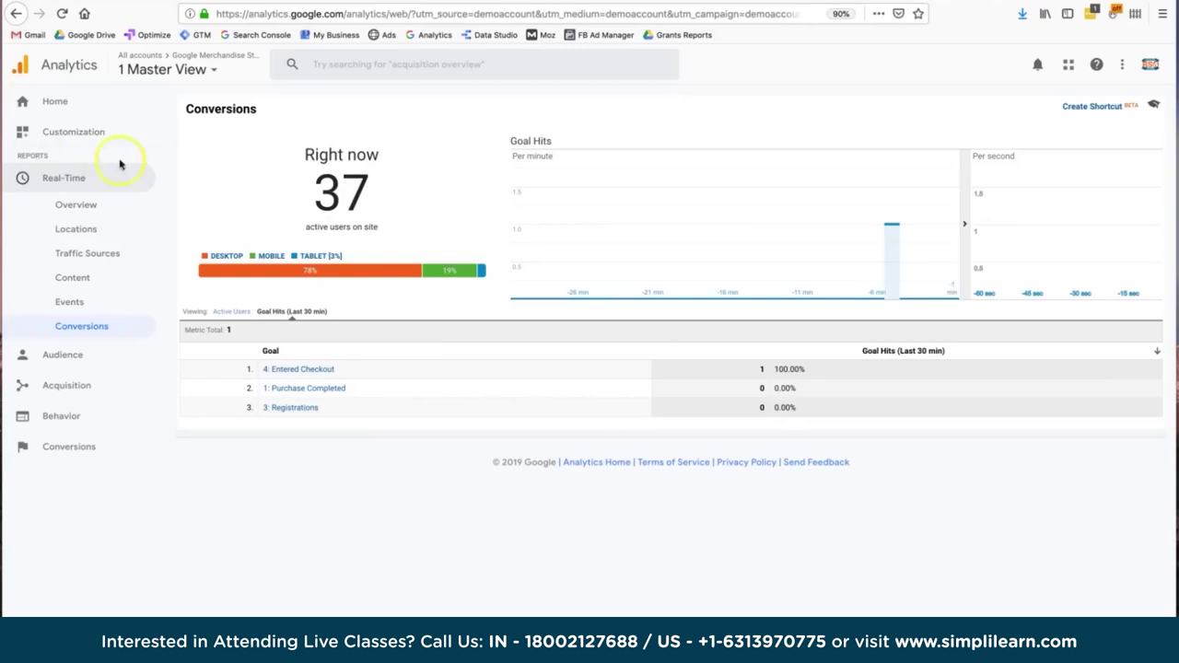
left_click(105, 205)
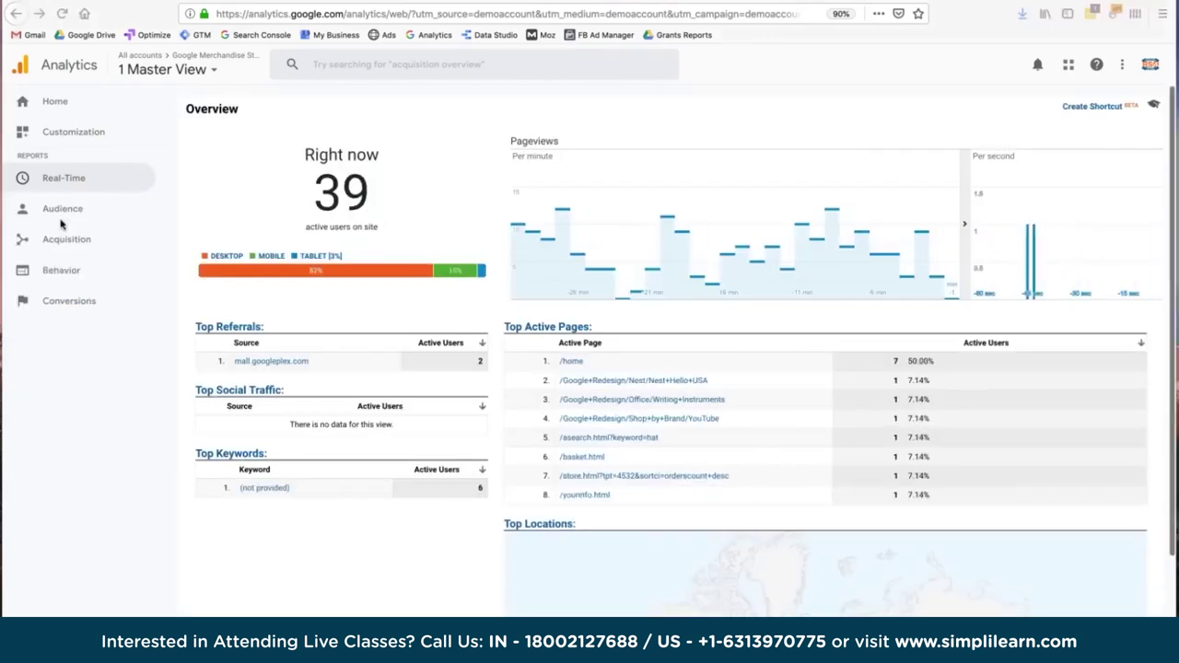
Open the Audience Overview report for the Google Merchandise Store
left_click(61, 211)
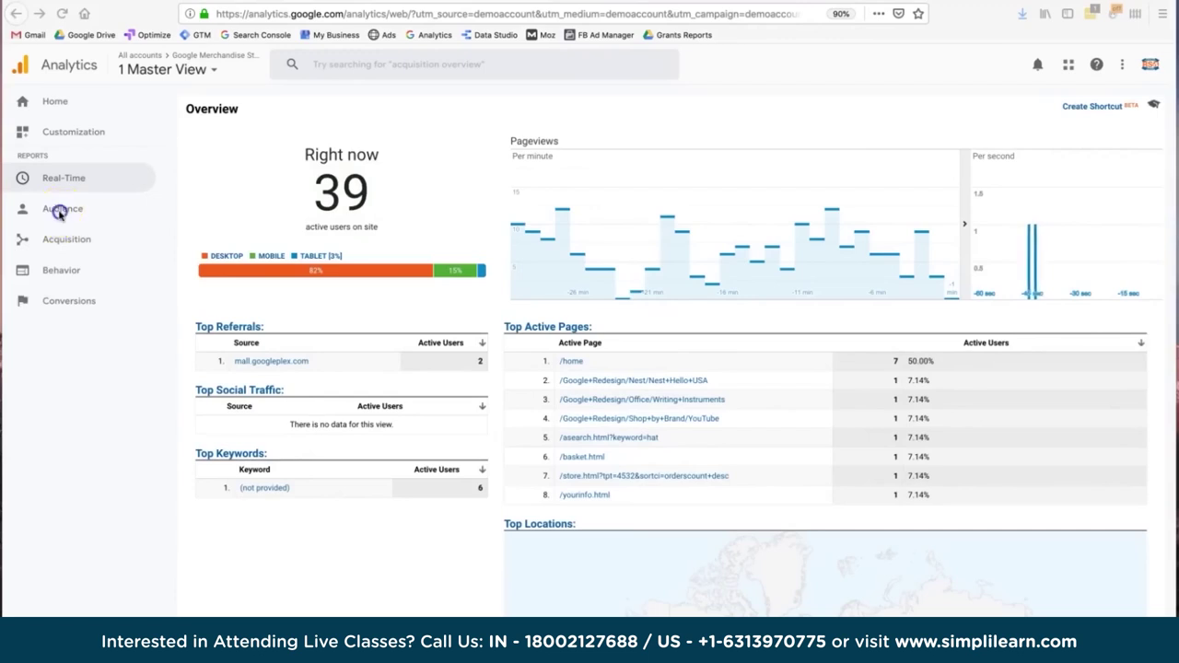
left_click(61, 212)
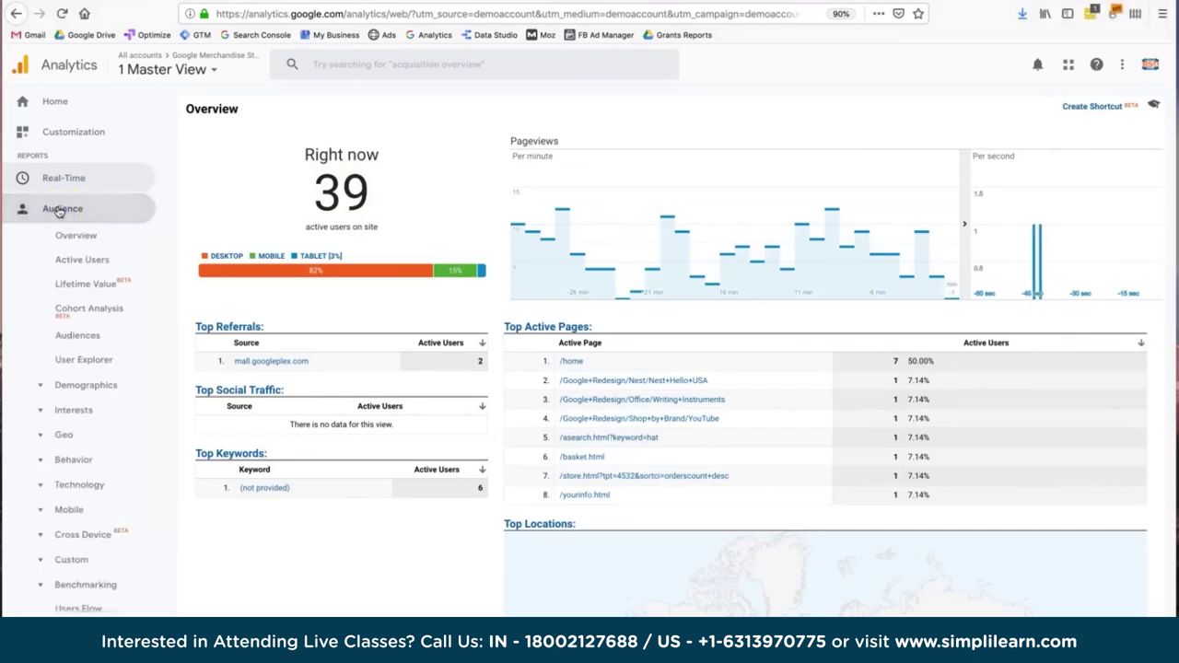
left_click(102, 360)
scroll(101, 359, "down", 3)
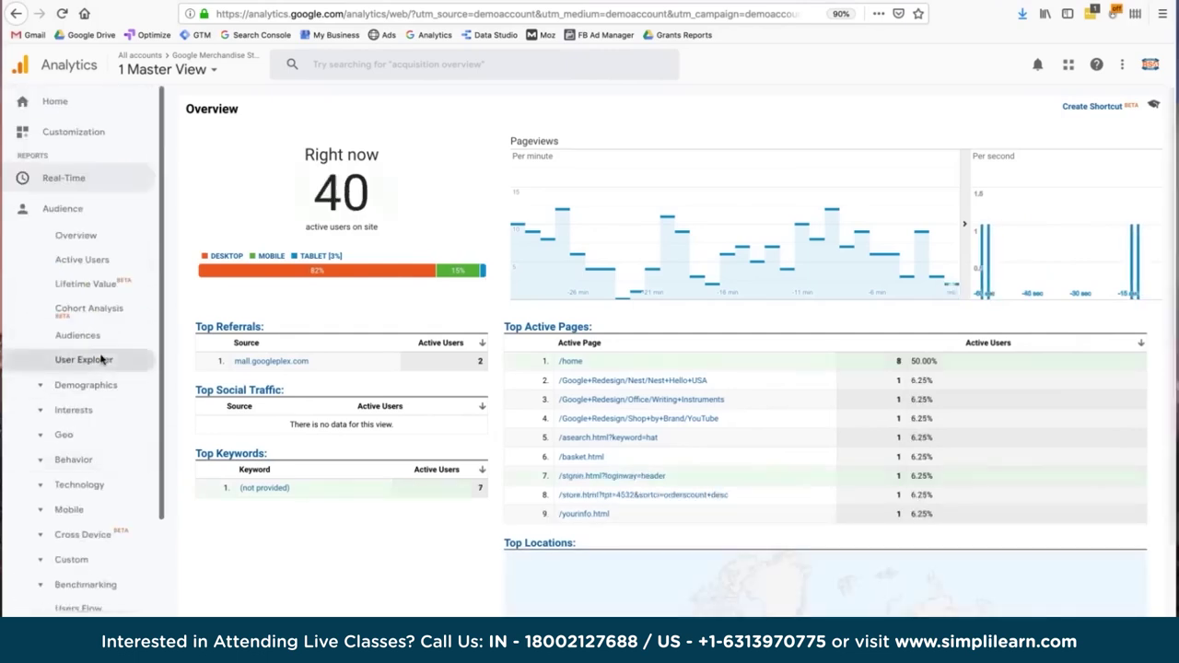
left_click(74, 236)
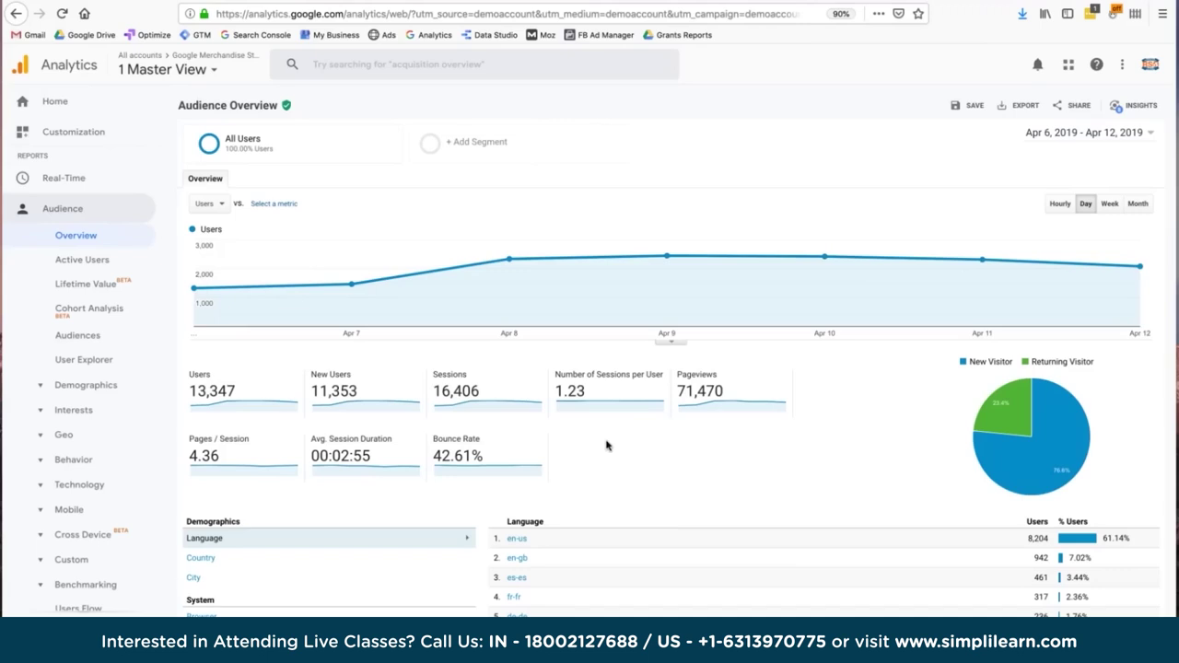
Examine the Audience Overview's user metrics and its breakdown of users by language
scroll(607, 442, "down", 3)
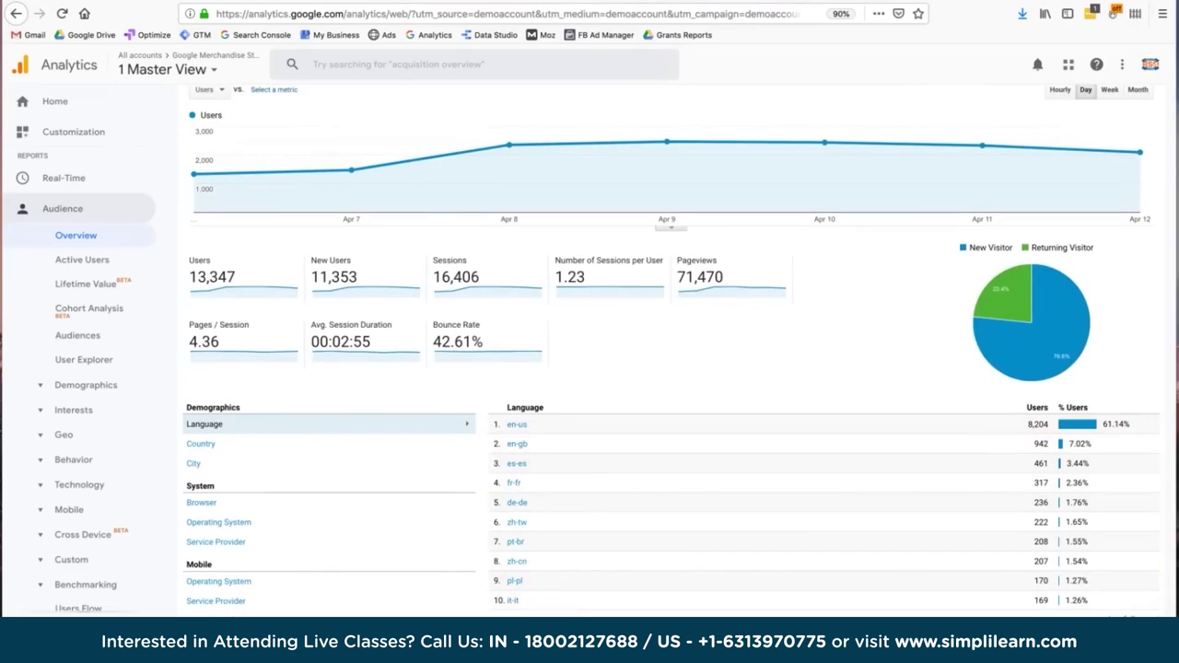
scroll(535, 400, "up", 3)
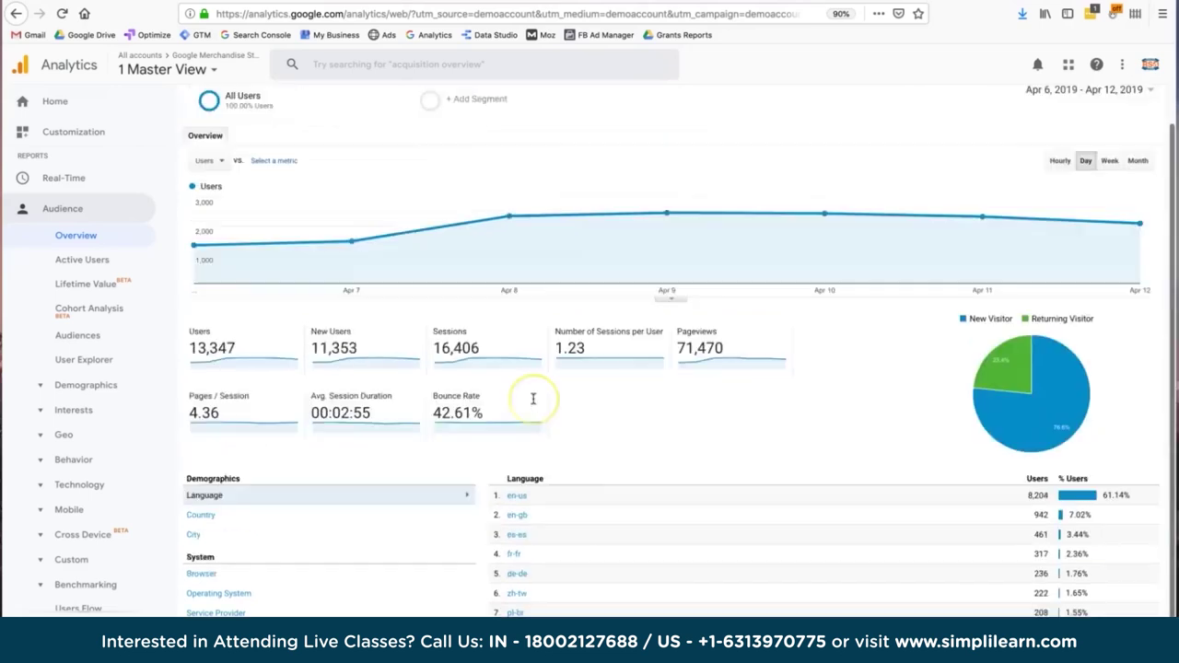
scroll(532, 398, "down", 3)
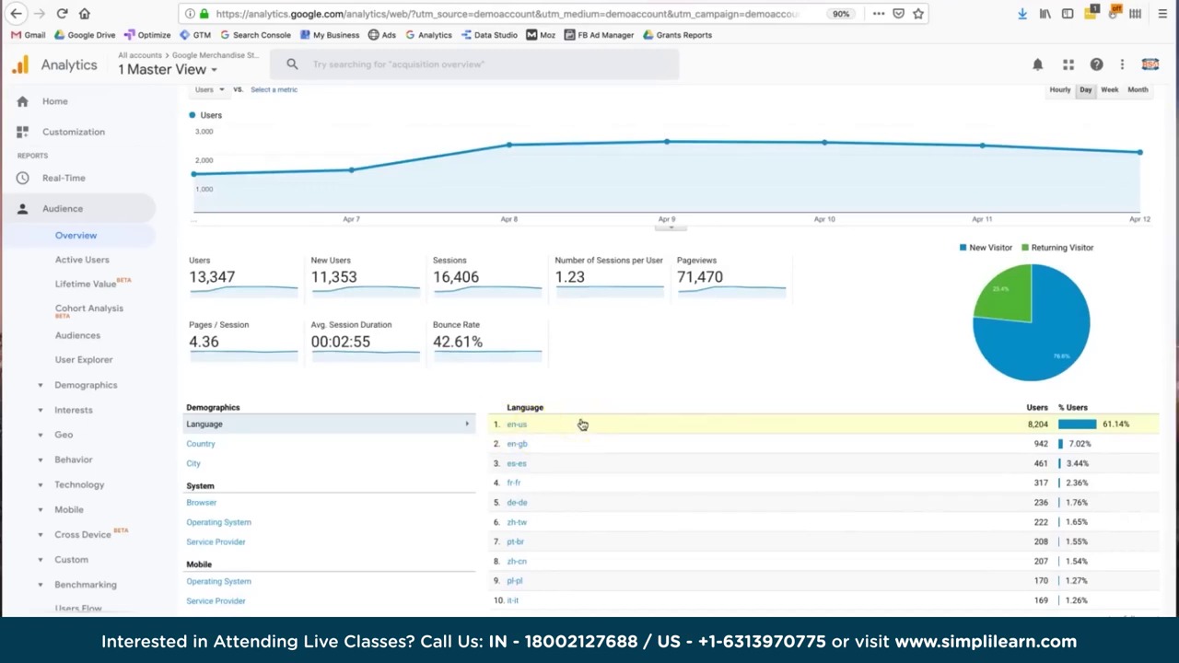
left_click(510, 430)
left_click(1059, 424)
left_click(1036, 425)
left_click(1047, 449)
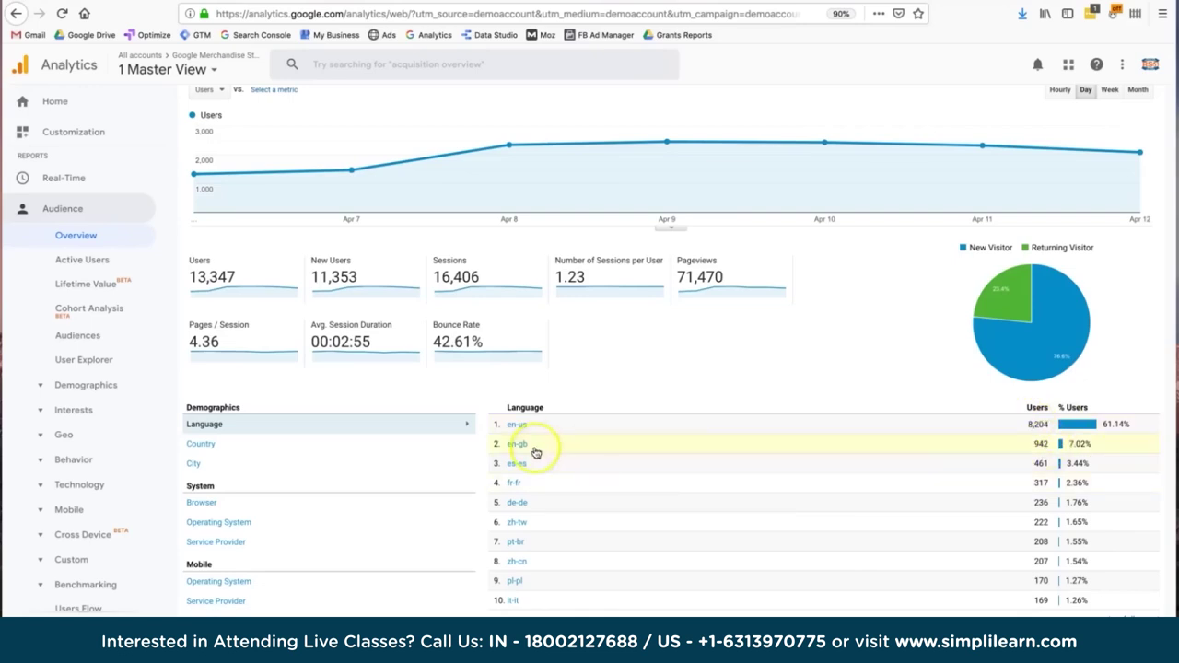
Inspect the new and returning visitor shares in the Audience Overview pie chart
scroll(544, 452, "up", 2)
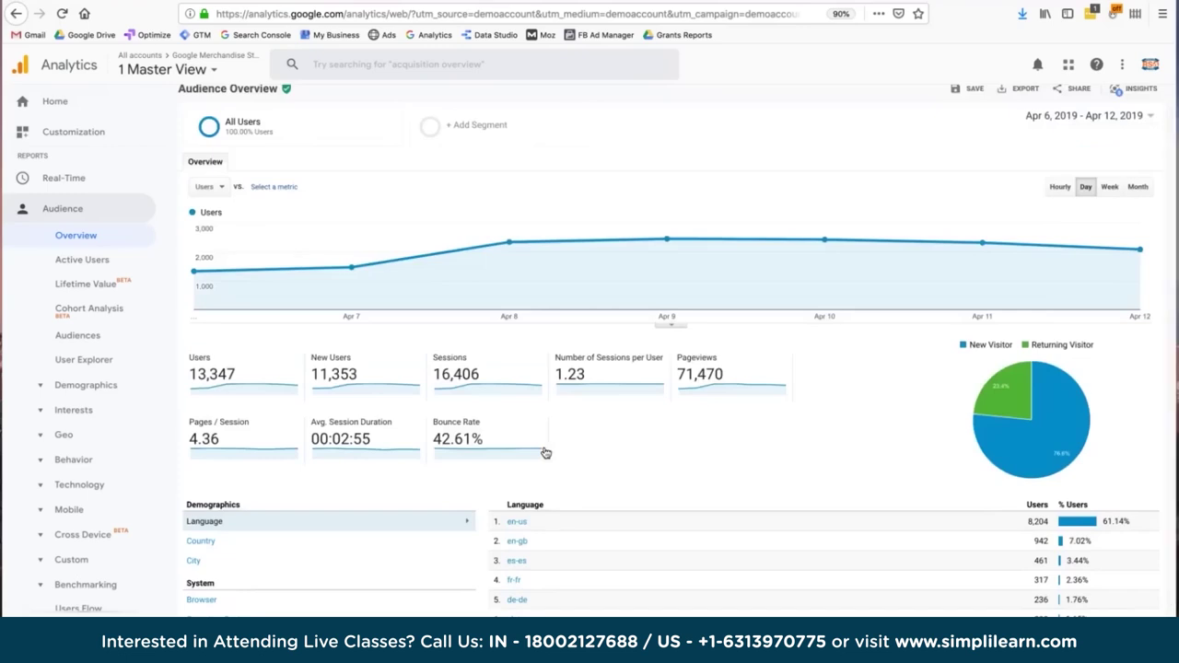
scroll(545, 452, "up", 1)
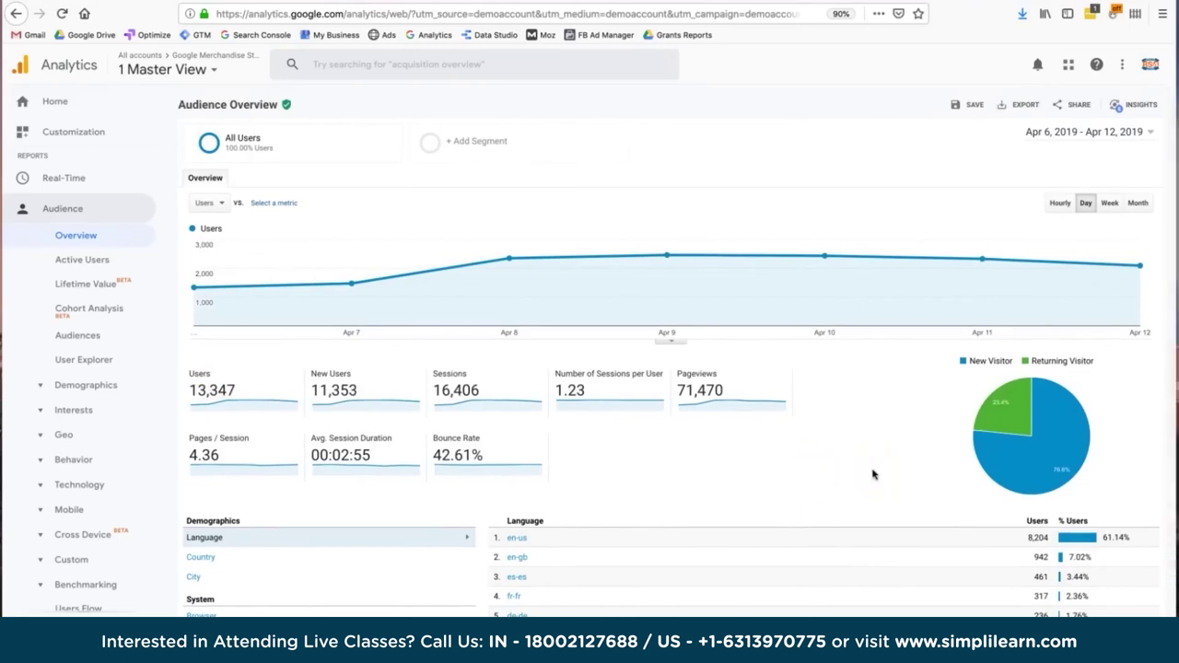
mouse_move(1010, 473)
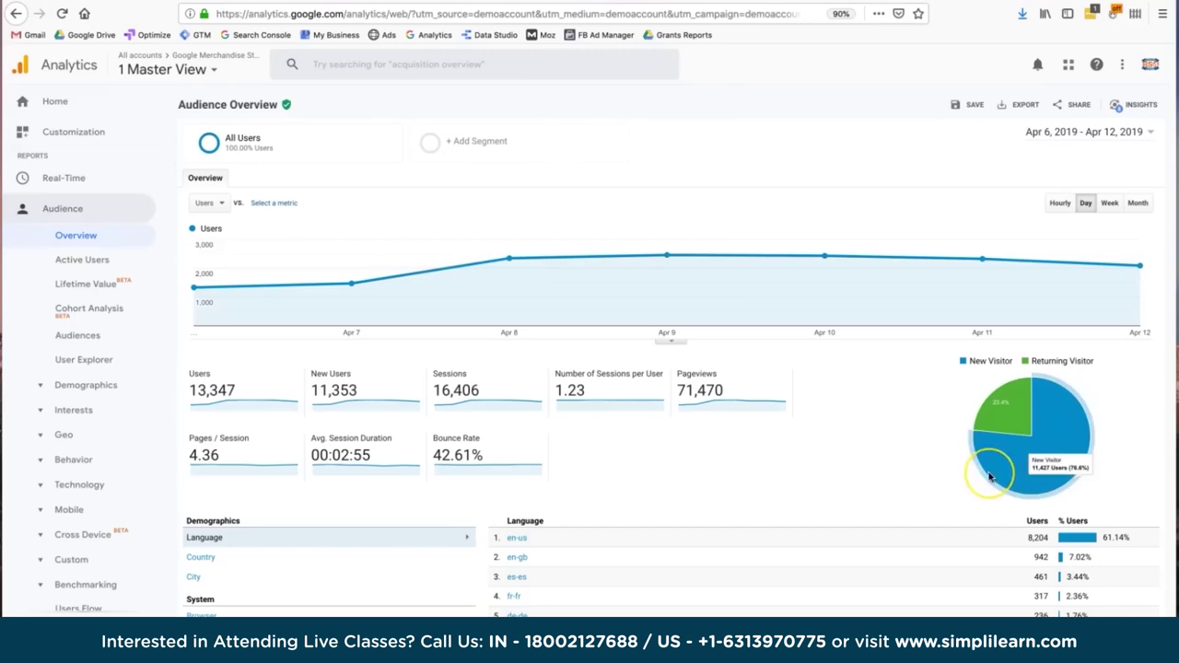
mouse_move(998, 428)
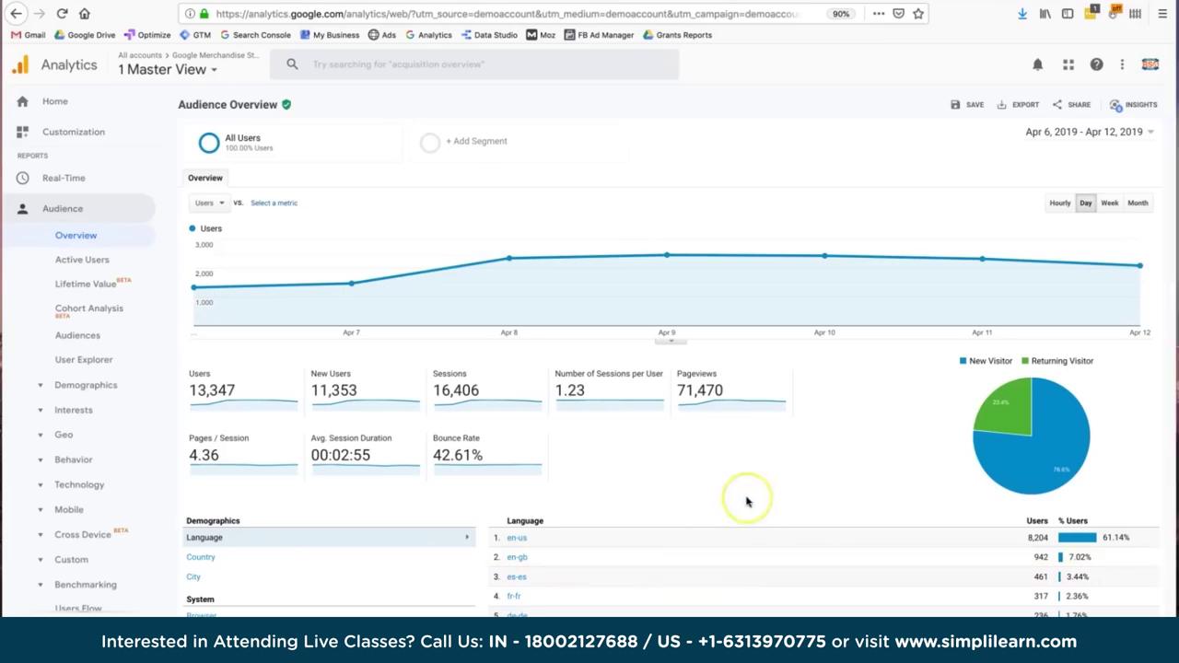
Open the Demographics Overview report under Audience and examine its age groups and gender split
scroll(746, 500, "down", 1)
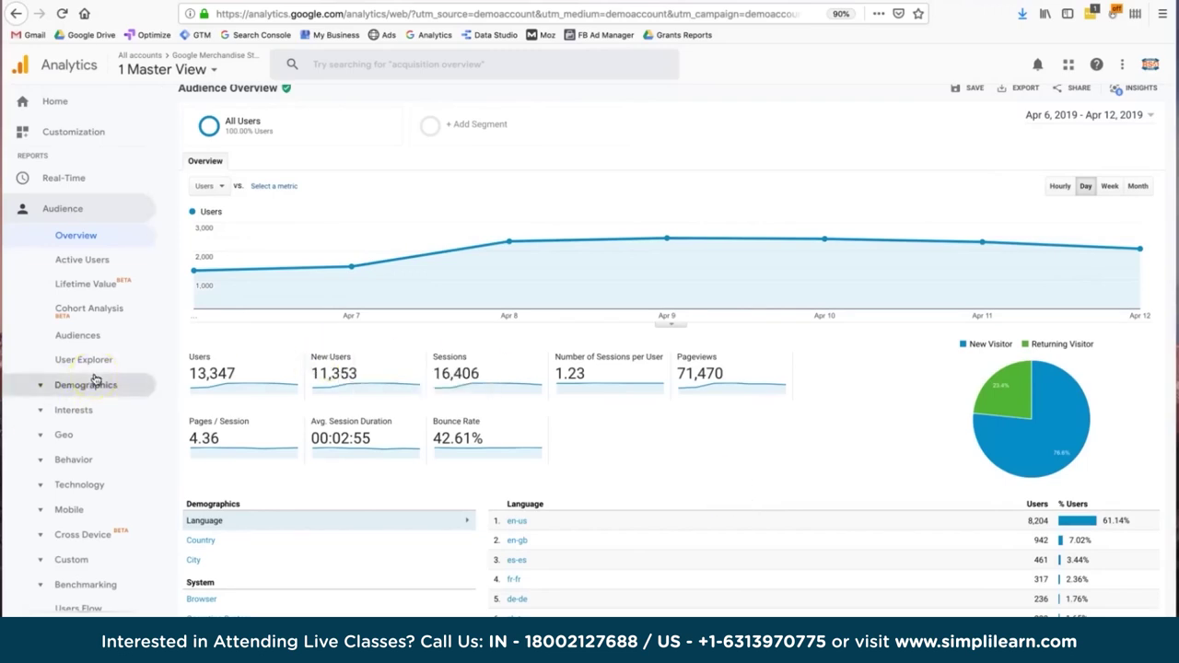
scroll(95, 380, "down", 1)
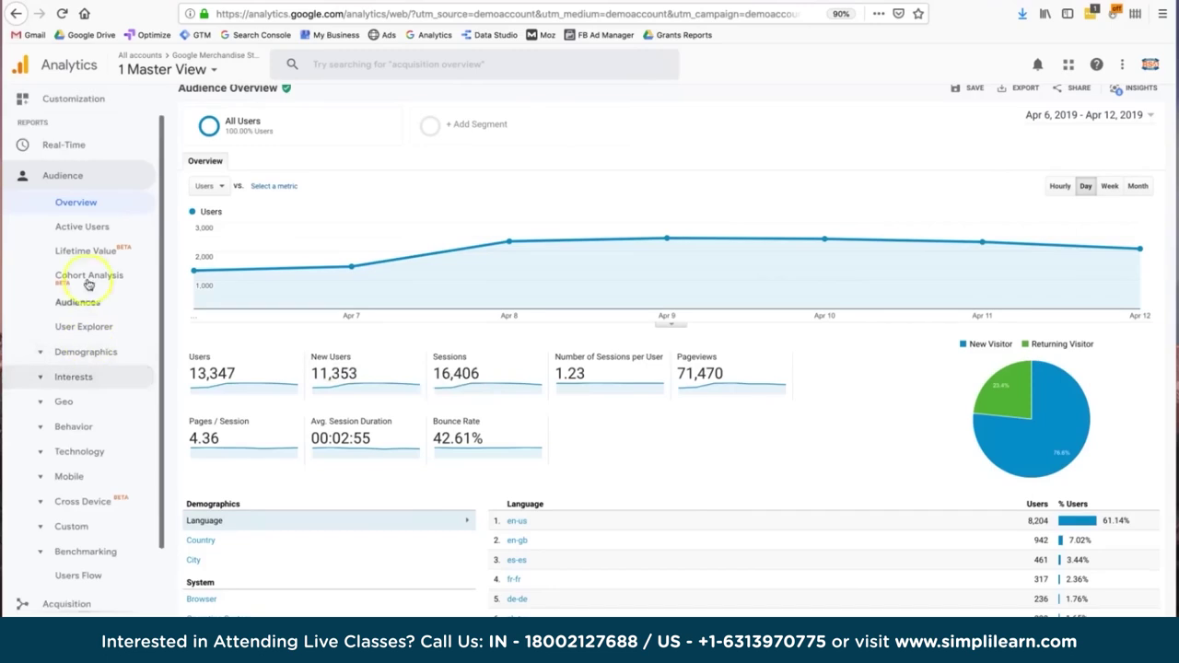
left_click(86, 353)
left_click(84, 376)
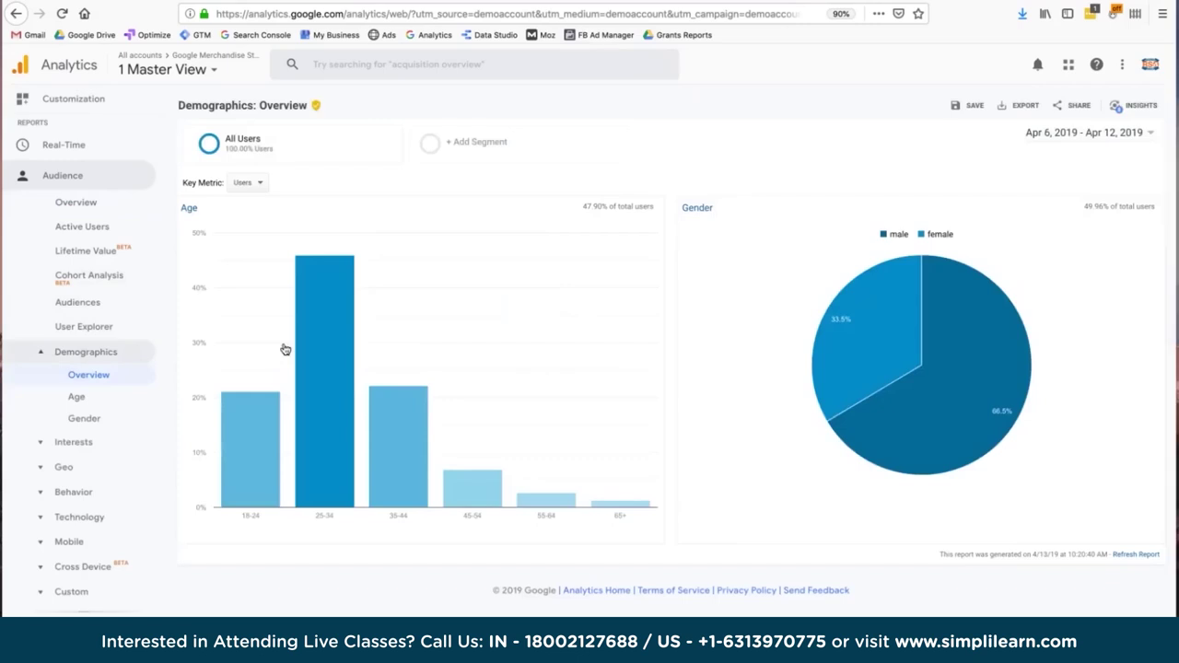
mouse_move(349, 439)
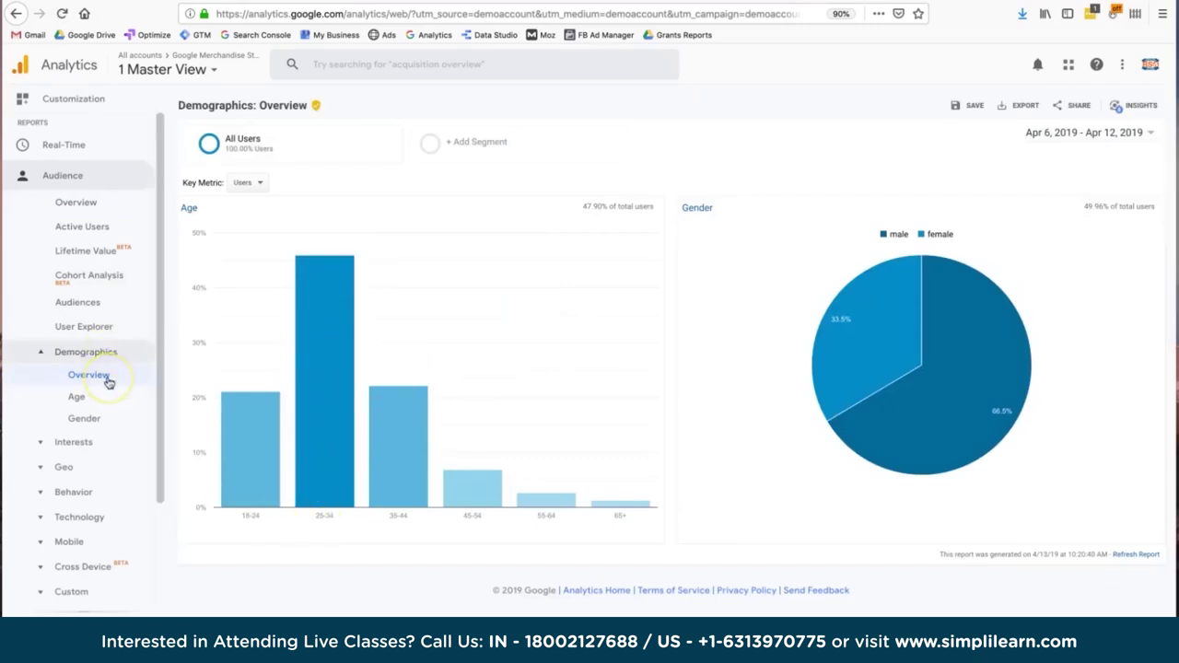
mouse_move(267, 456)
mouse_move(324, 456)
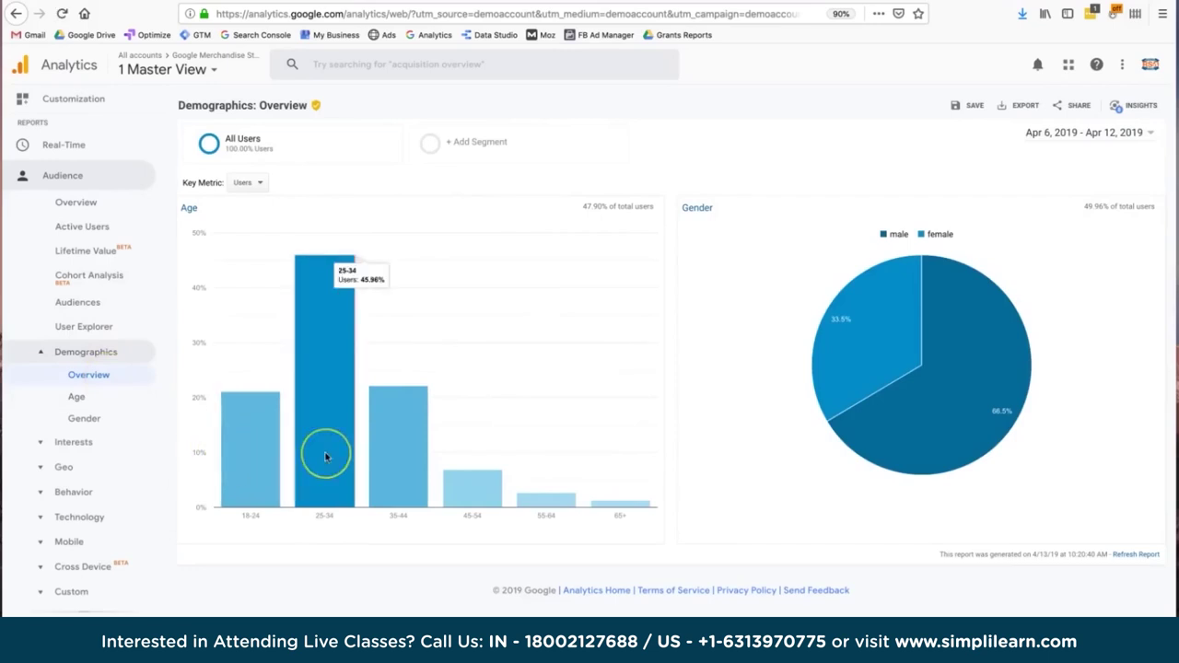
left_click(390, 463)
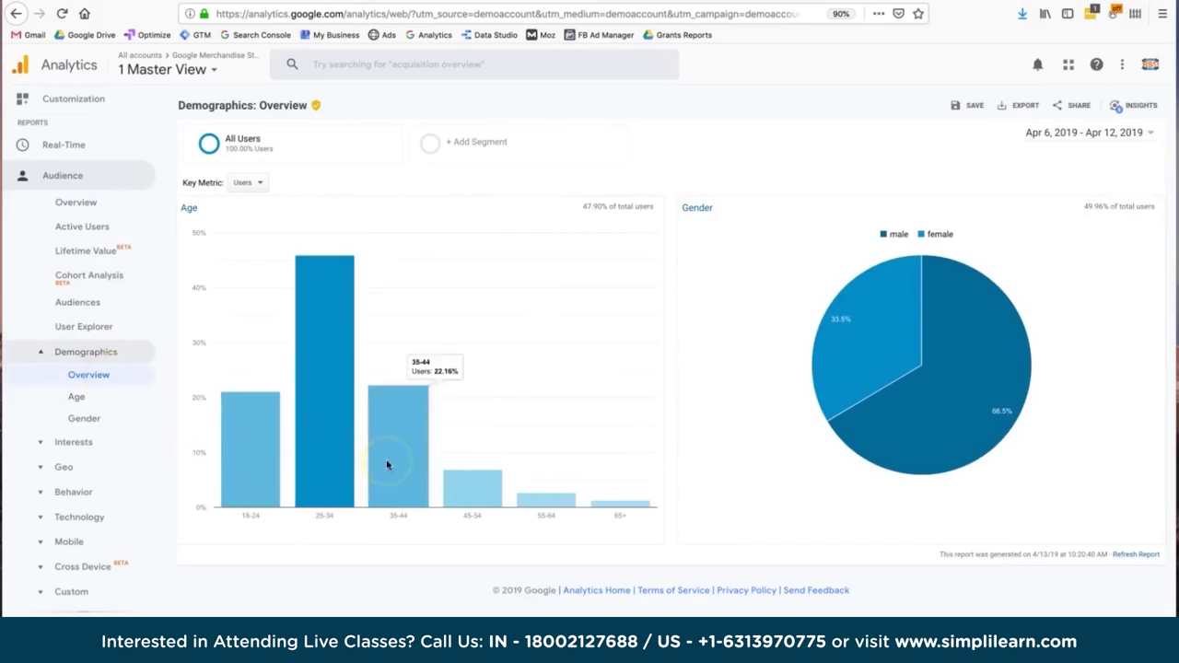
left_click(329, 481)
left_click(263, 476)
left_click(323, 476)
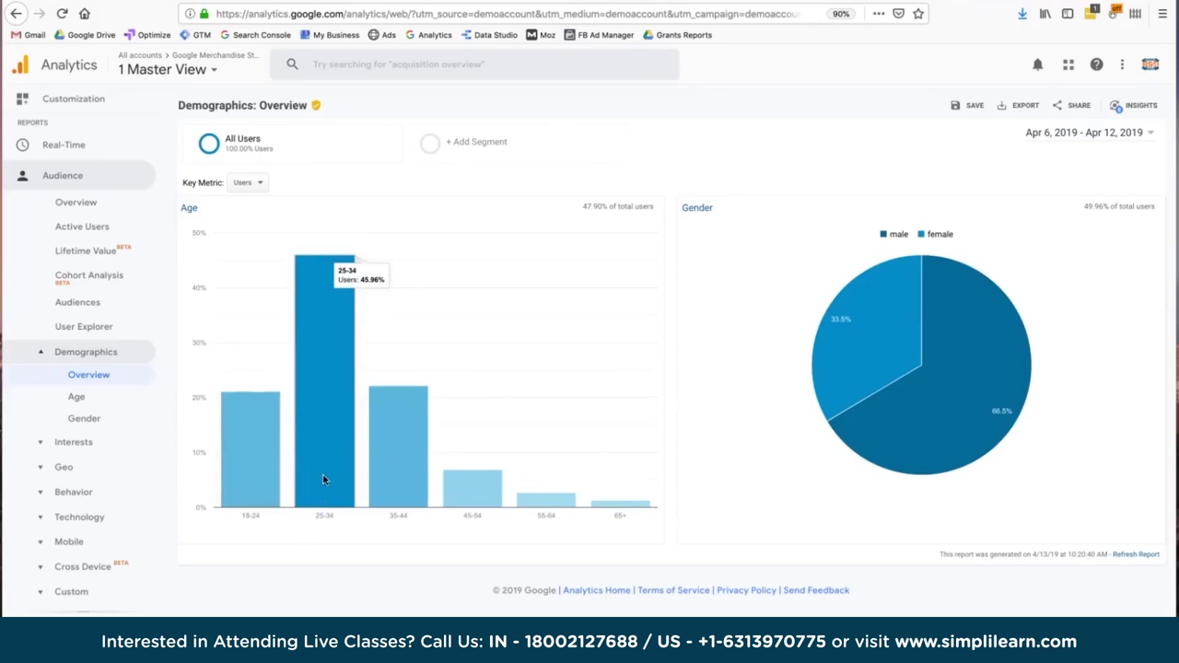
left_click(863, 298)
Set the Demographics Overview date range to Last 30 days and apply it without a comparison period
left_click(1046, 142)
left_click(1090, 135)
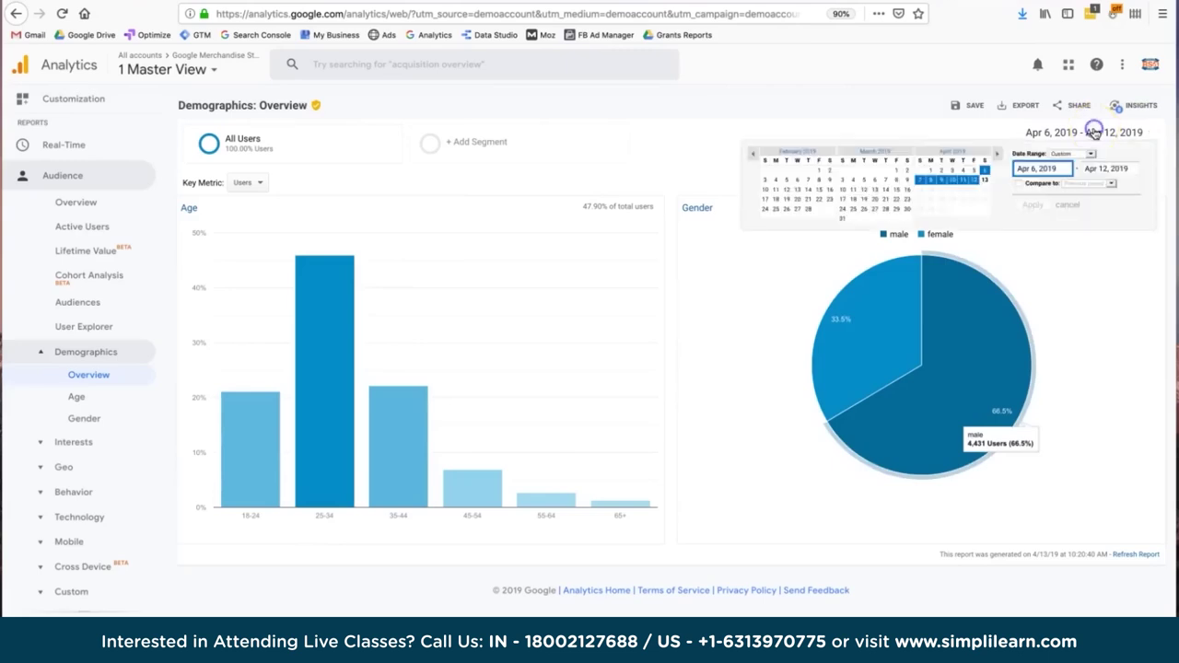
left_click(1093, 151)
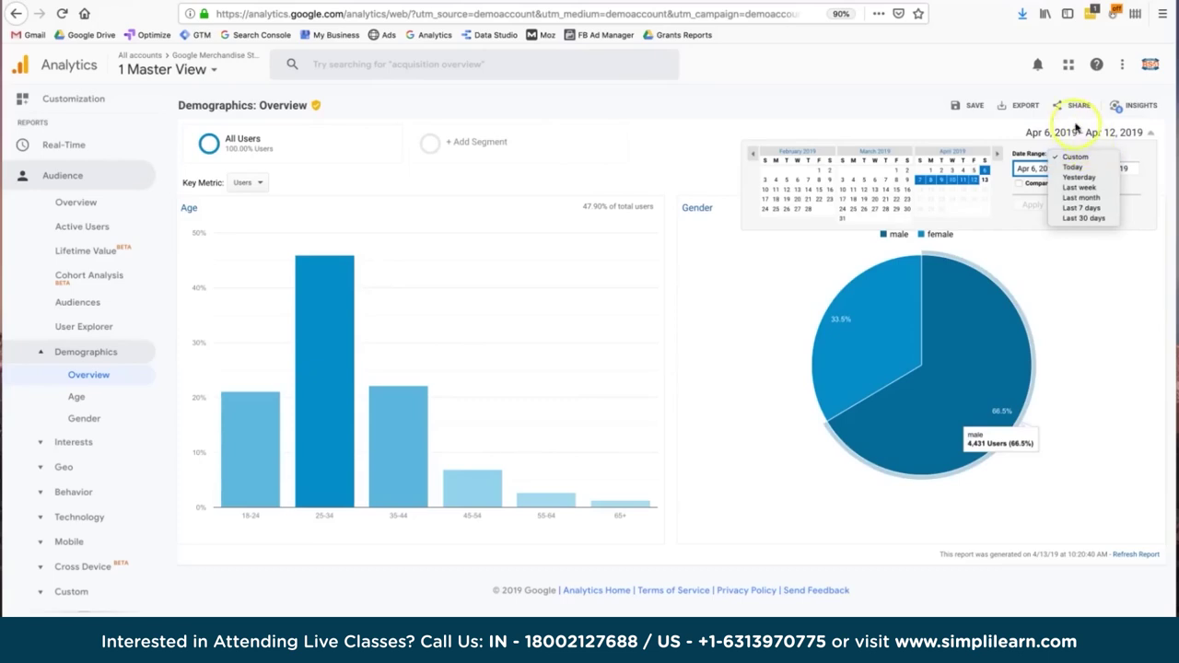
left_click(1086, 200)
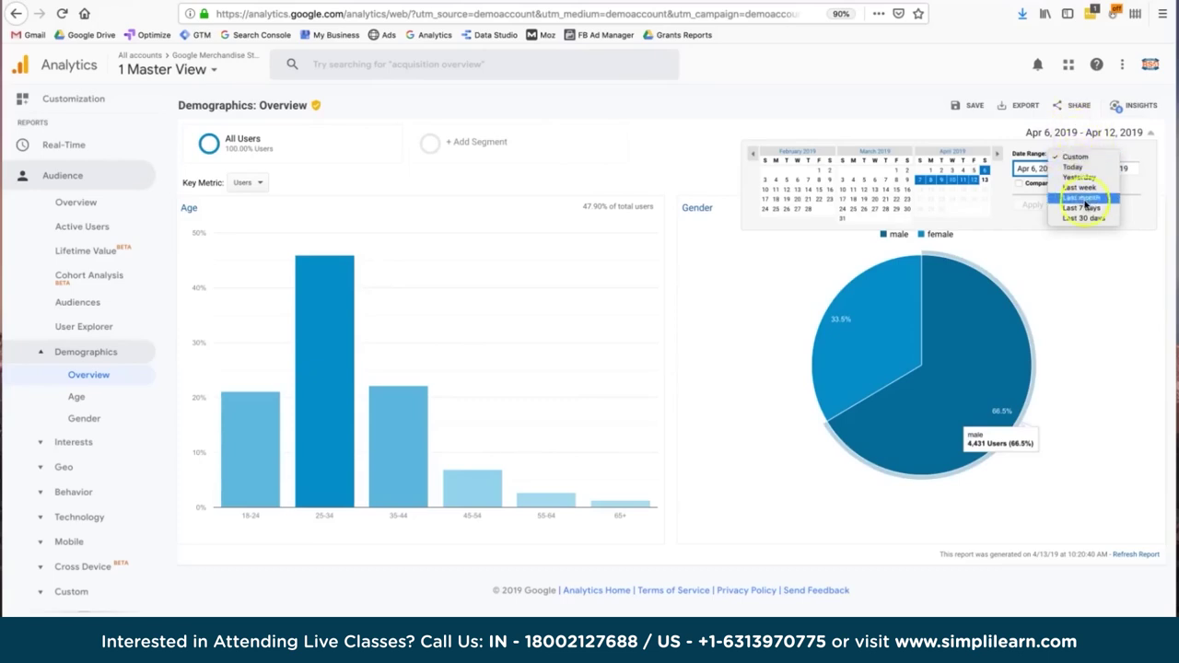
left_click(1084, 218)
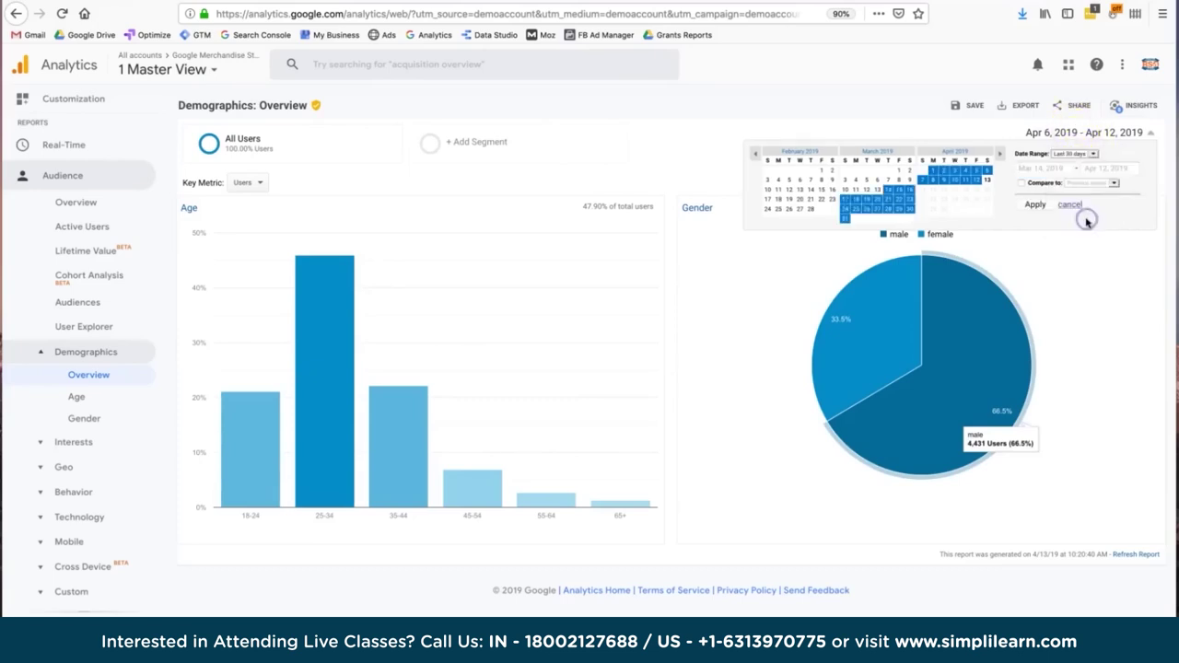
left_click(1044, 185)
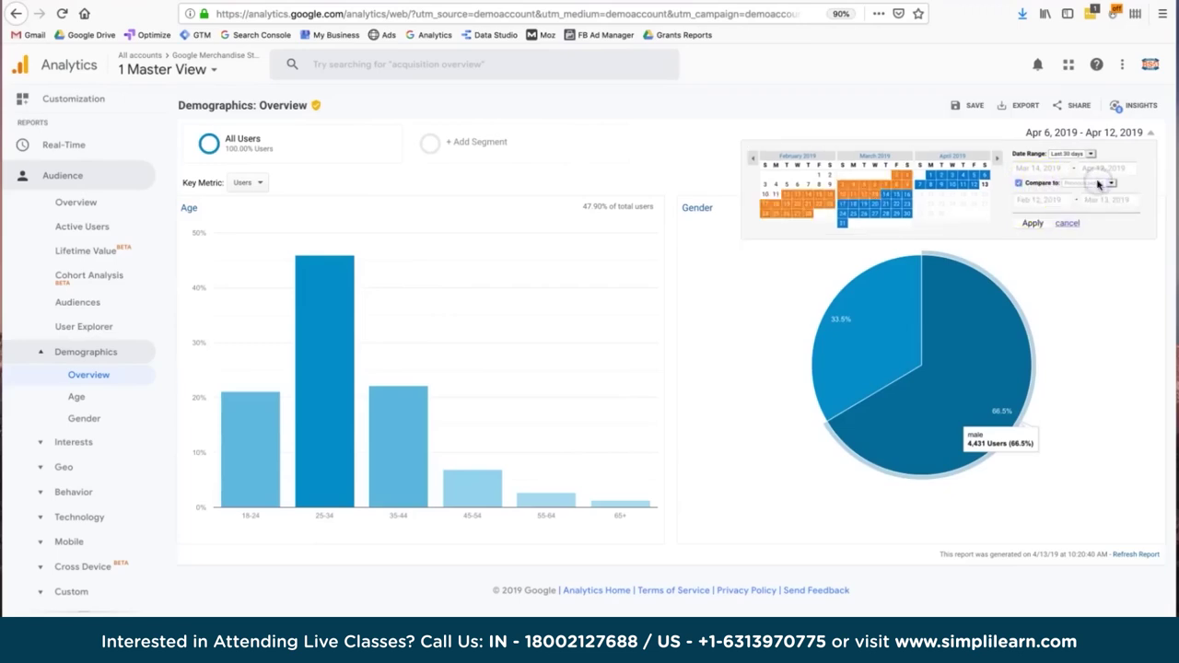
left_click(1019, 184)
left_click(1035, 206)
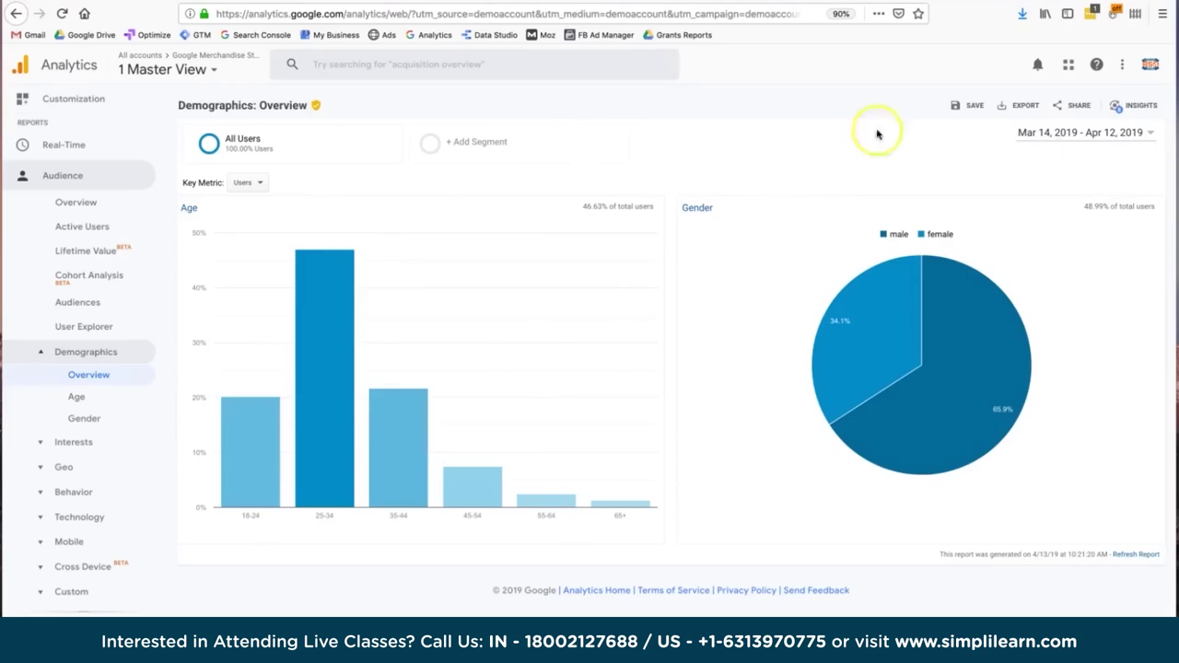
Review the 25-34 age group and the gender chart for the 30-day date range
mouse_move(338, 339)
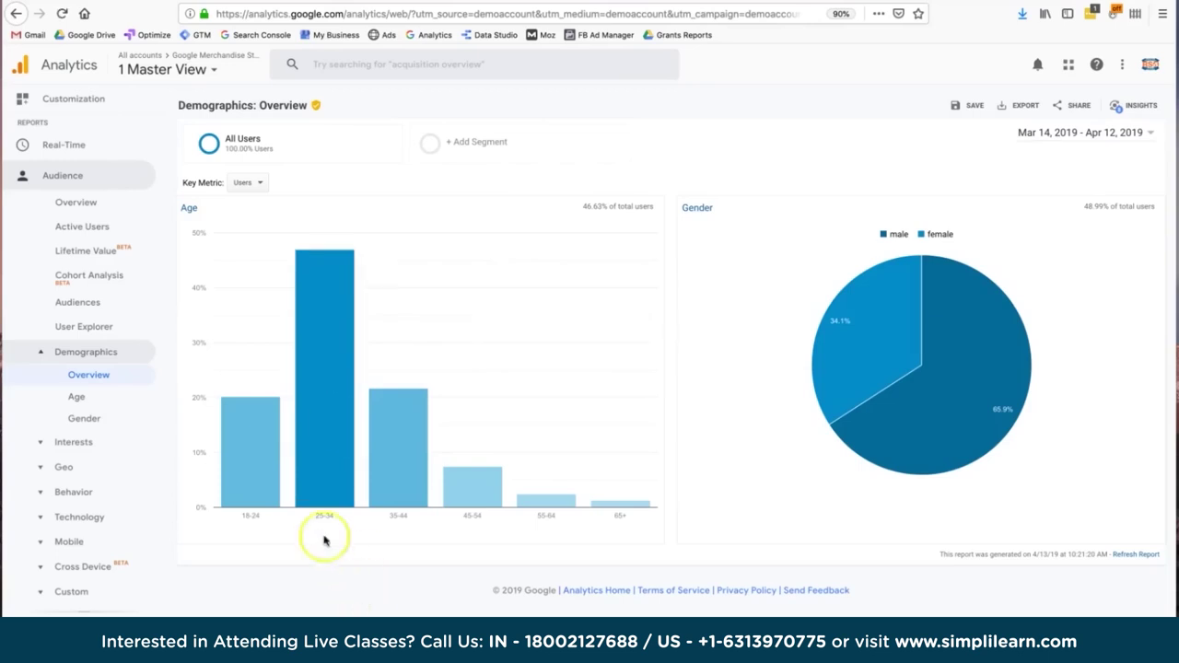
left_click_drag(319, 519, 339, 520)
mouse_move(857, 422)
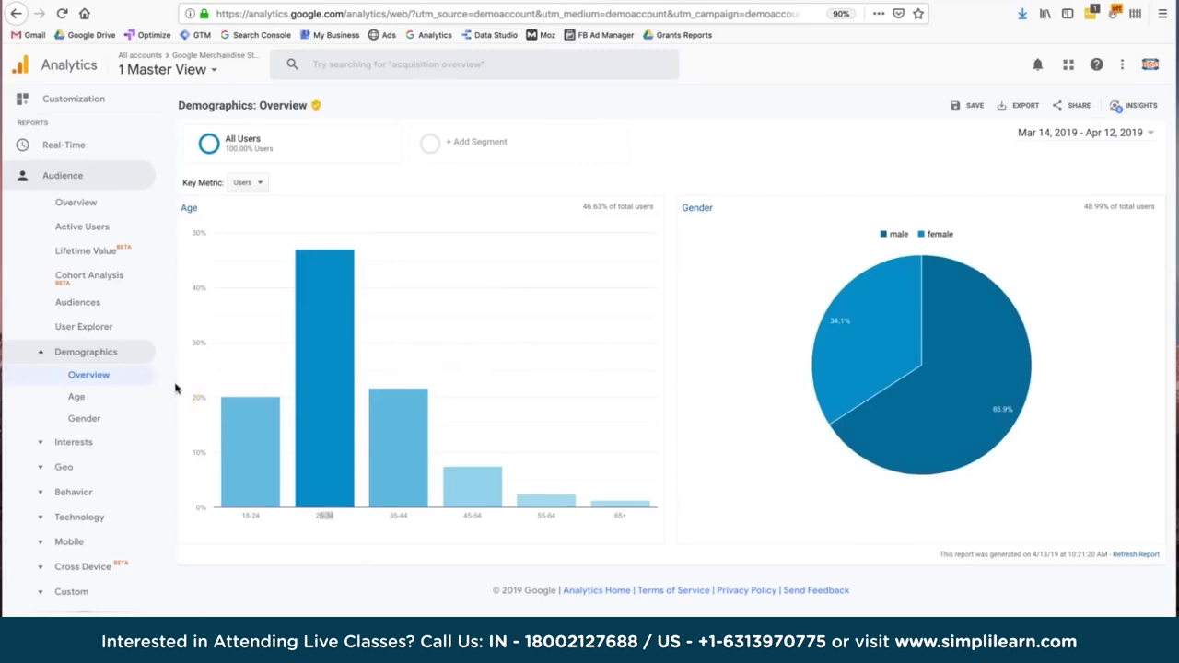
Open the Interests Overview report and examine its affinity categories and in-market segments
left_click(76, 446)
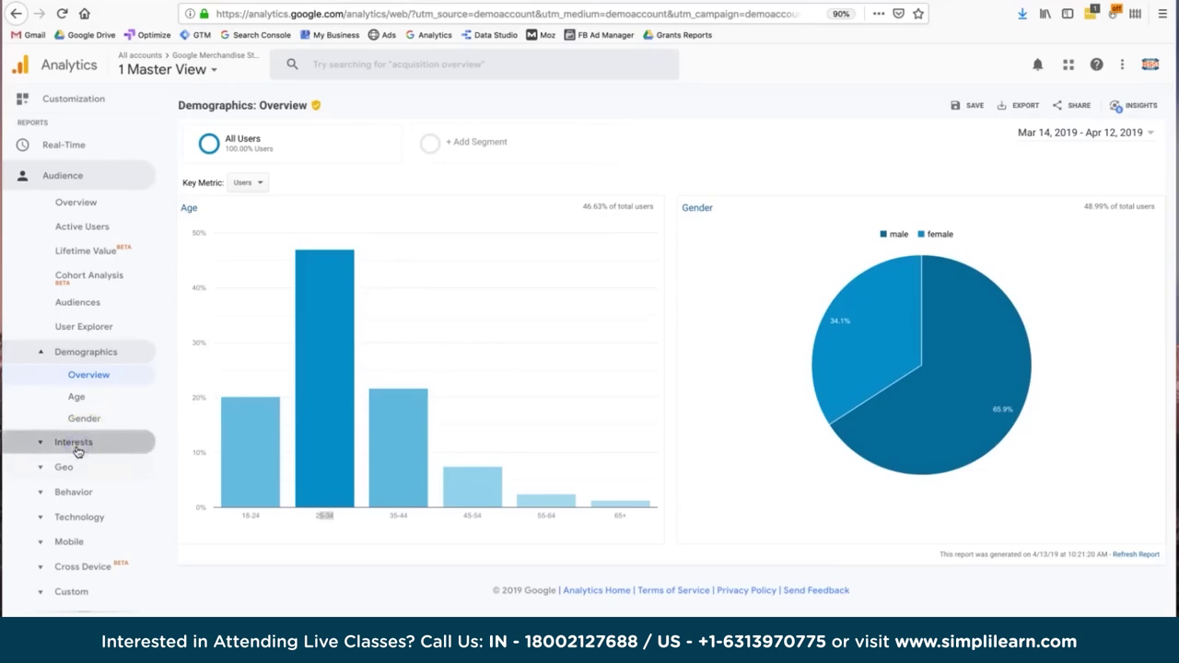
scroll(76, 452, "down", 1)
left_click(82, 413)
left_click(390, 324)
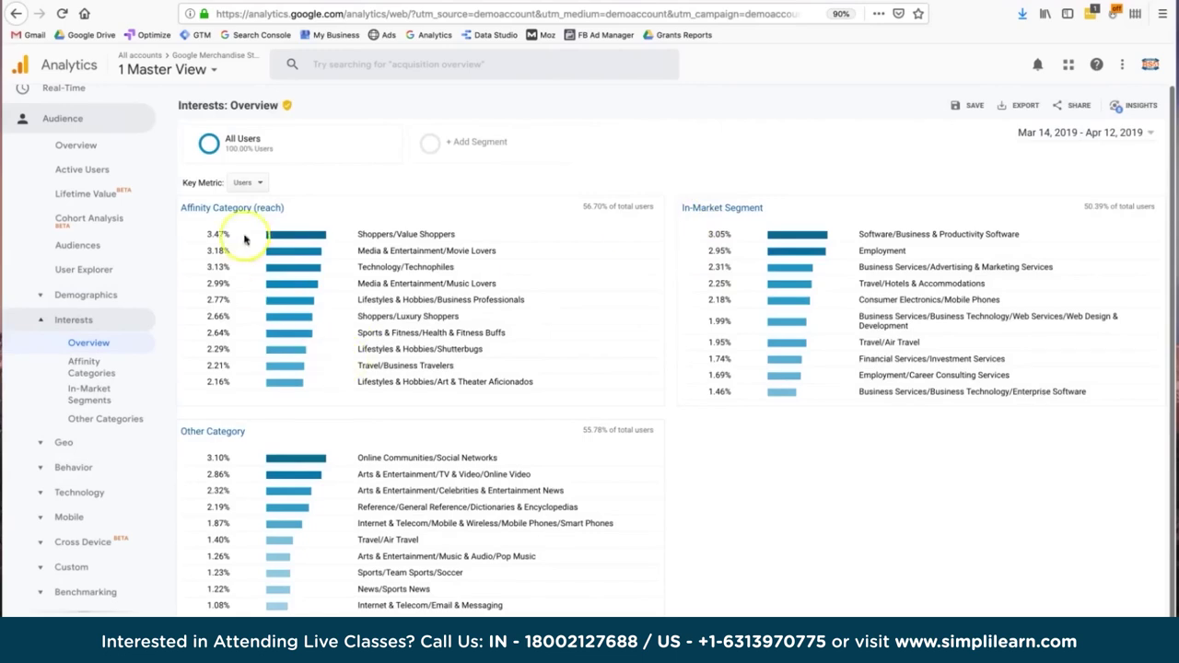
Open the Geo Location report and examine the United States row's users, ecommerce conversion rate and transactions
left_click(58, 443)
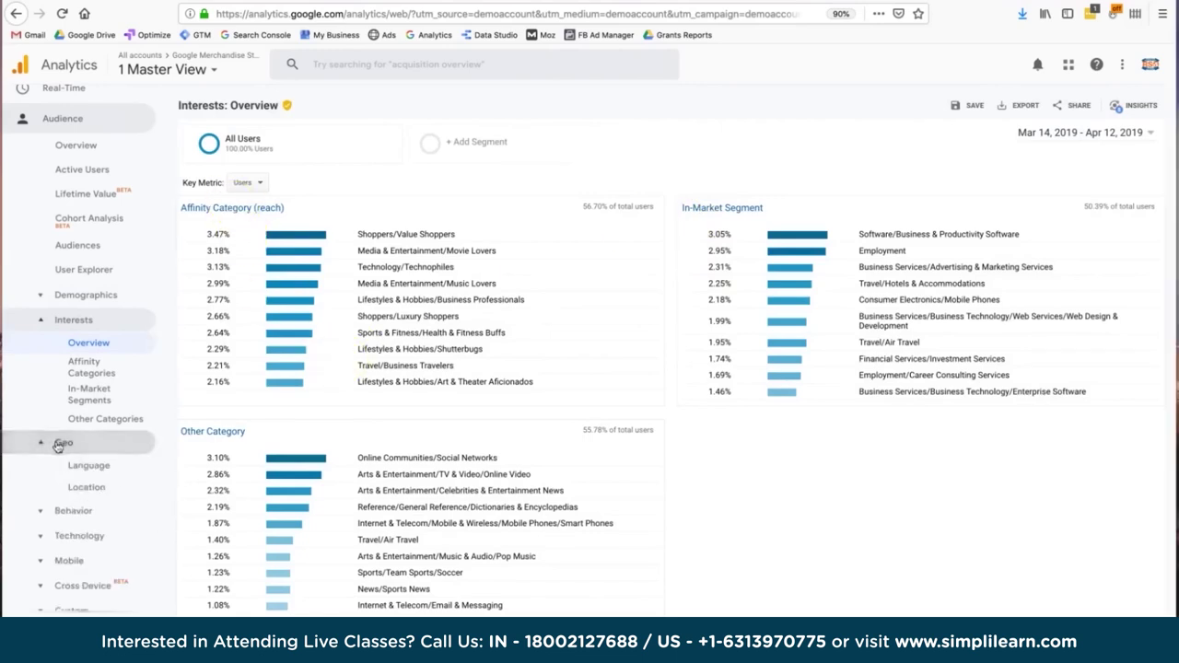
left_click(77, 486)
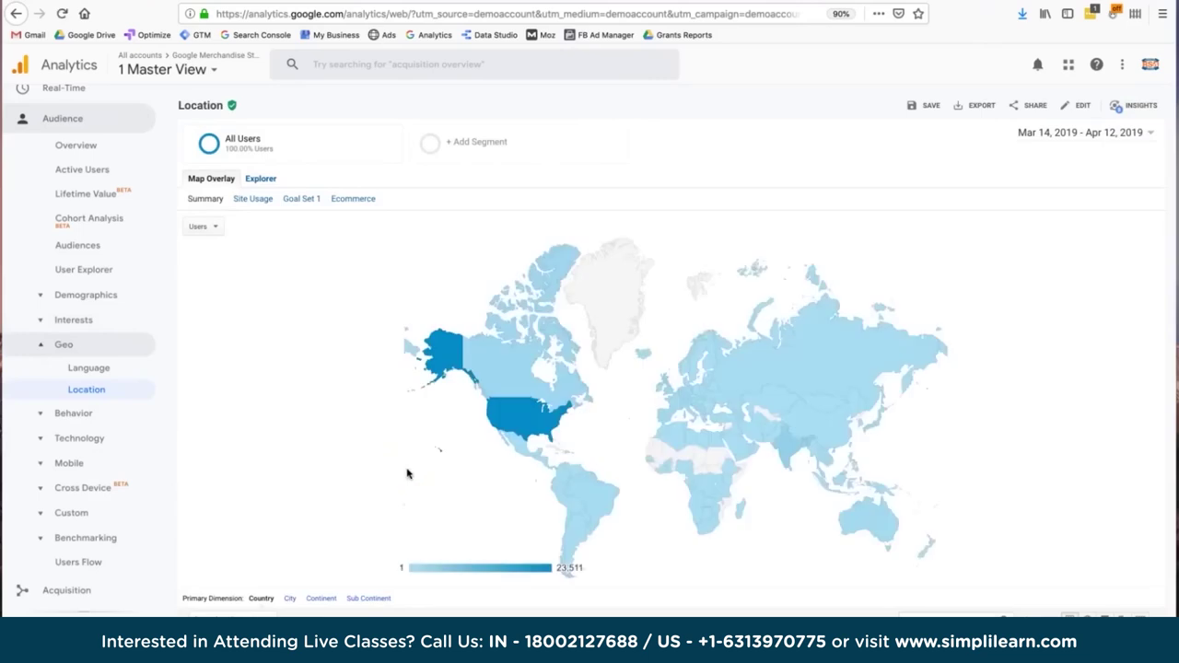
scroll(406, 474, "down", 5)
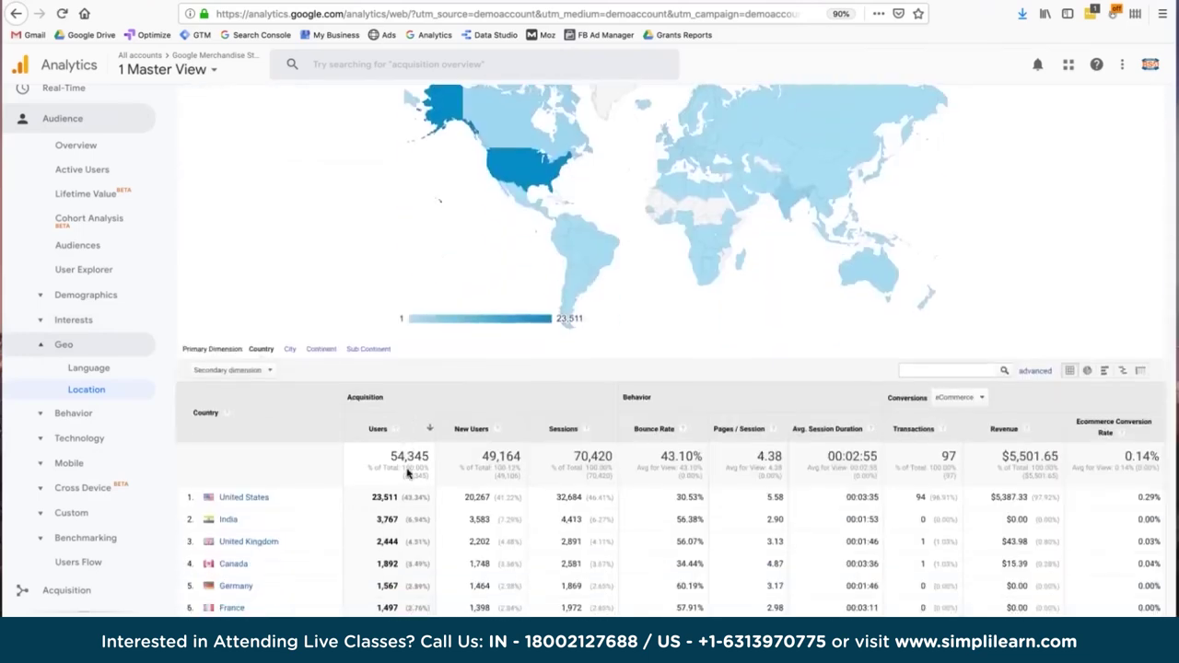
left_click(410, 499)
left_click(244, 500)
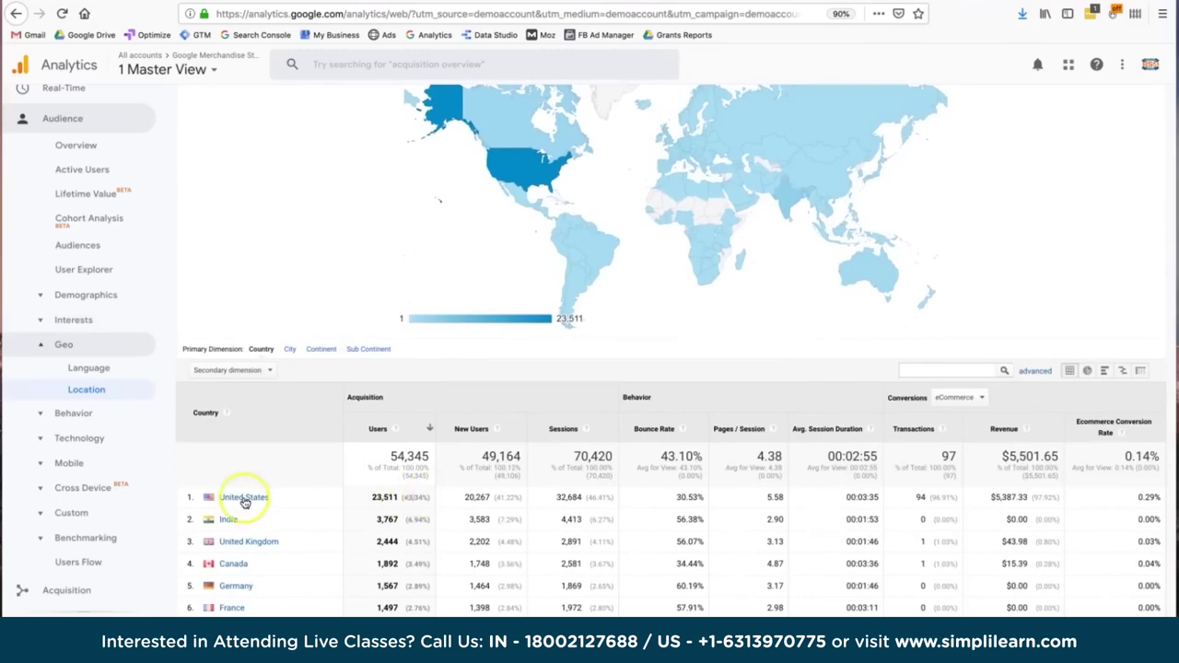
left_click(261, 498)
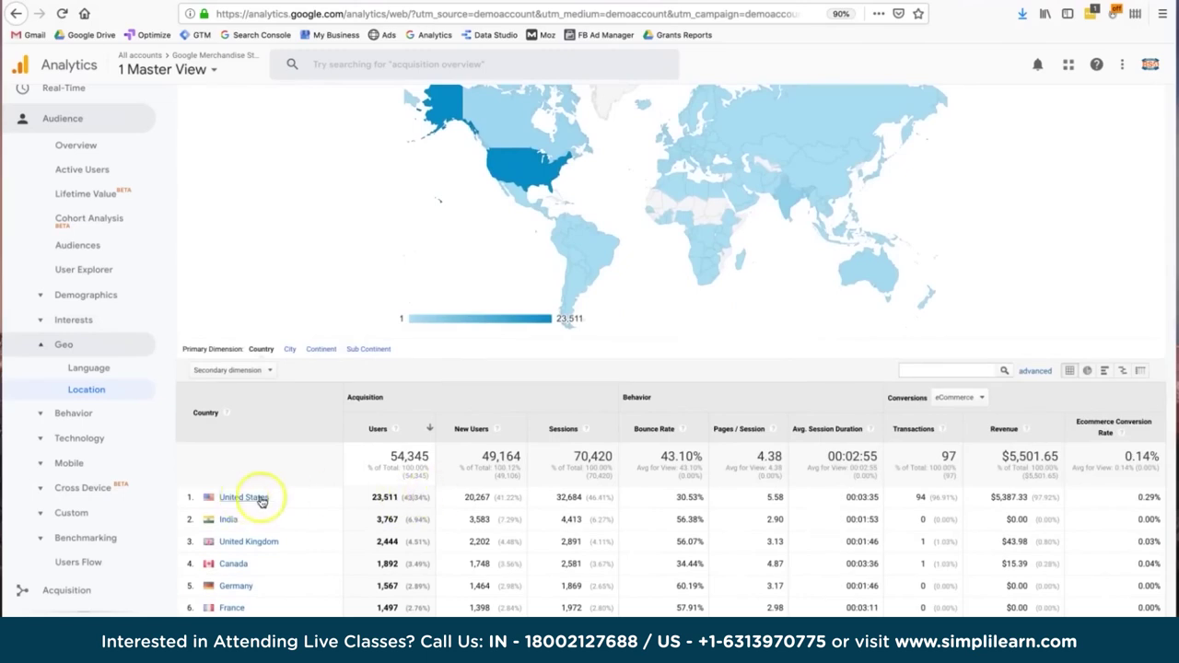
left_click(305, 500)
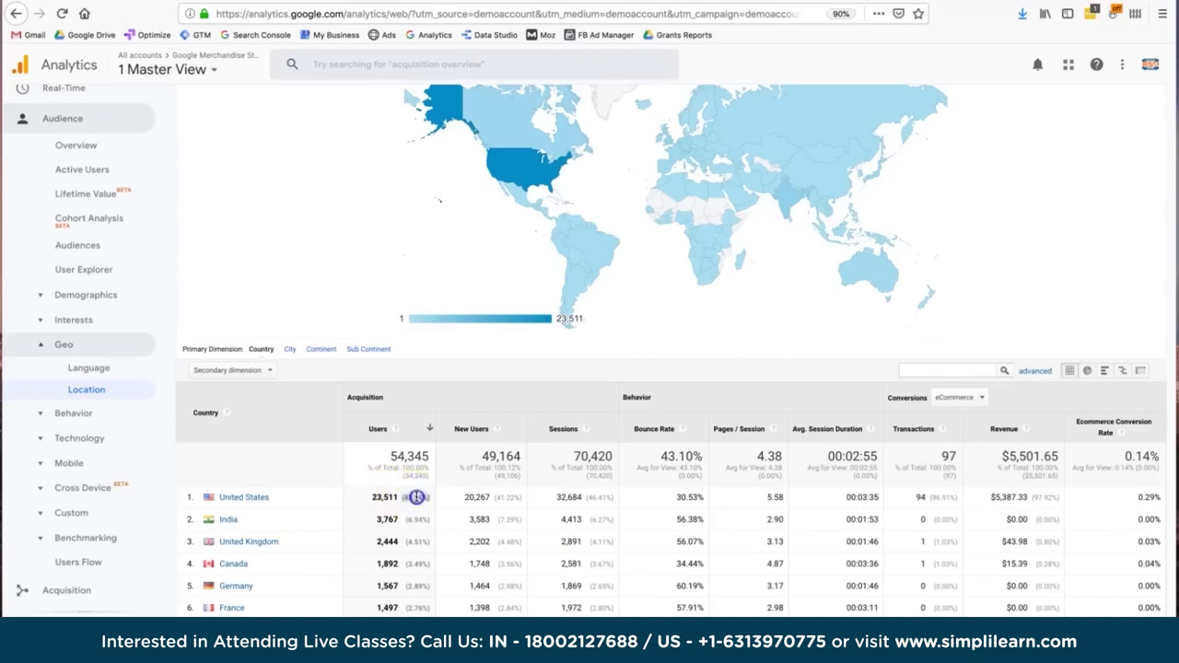
double_click(1144, 498)
double_click(919, 497)
Open the Mobile Overview report and compare the user counts and shares of the mobile and desktop device categories
left_click(83, 463)
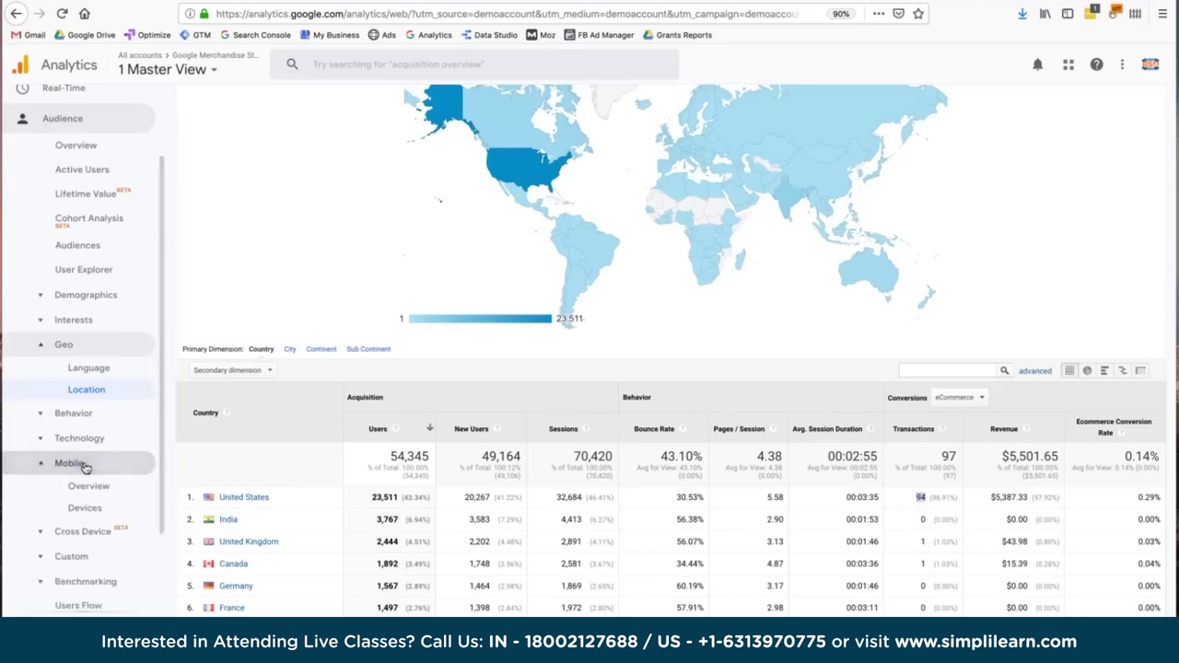
left_click(86, 487)
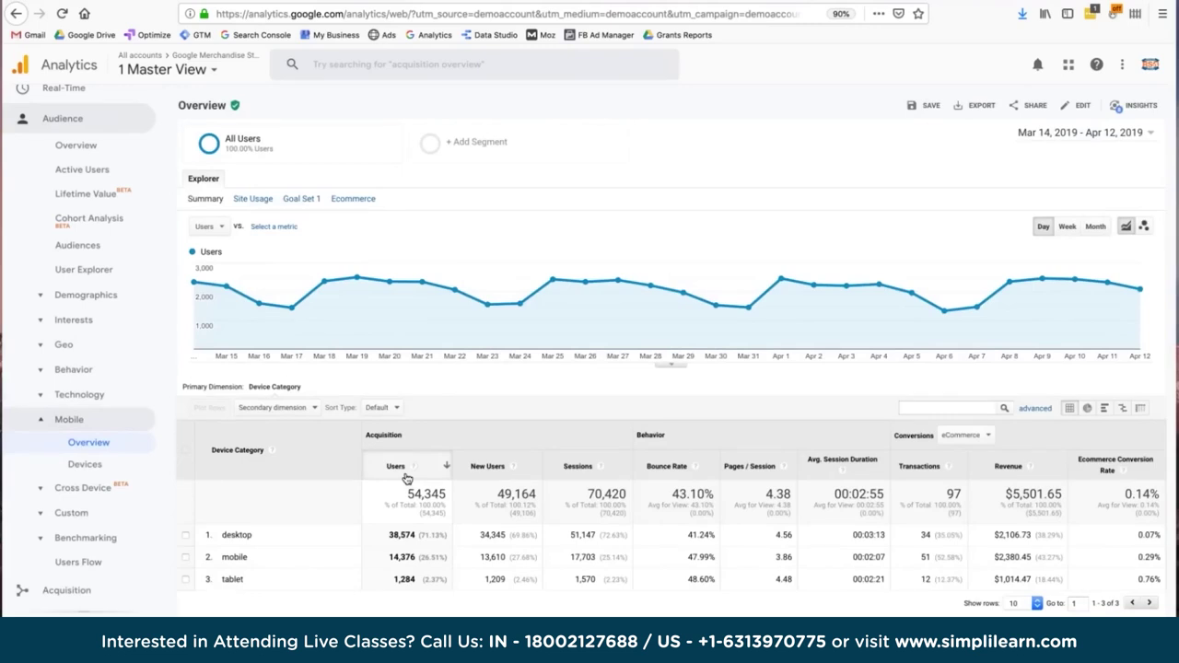
double_click(396, 557)
double_click(433, 557)
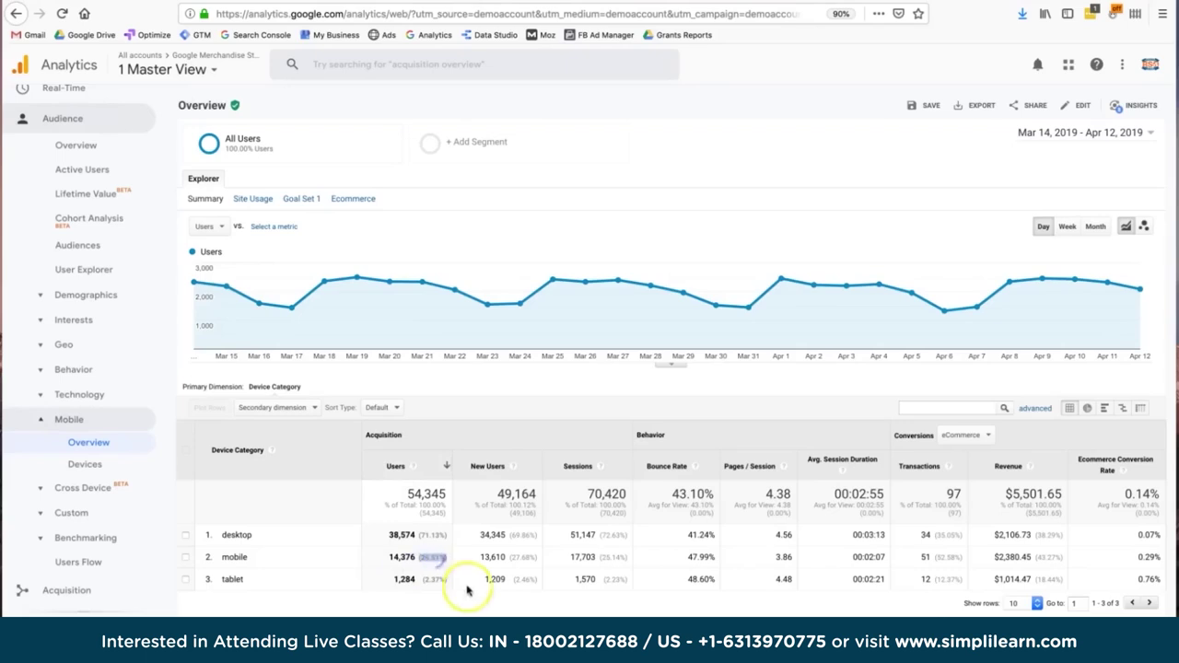
left_click(439, 566)
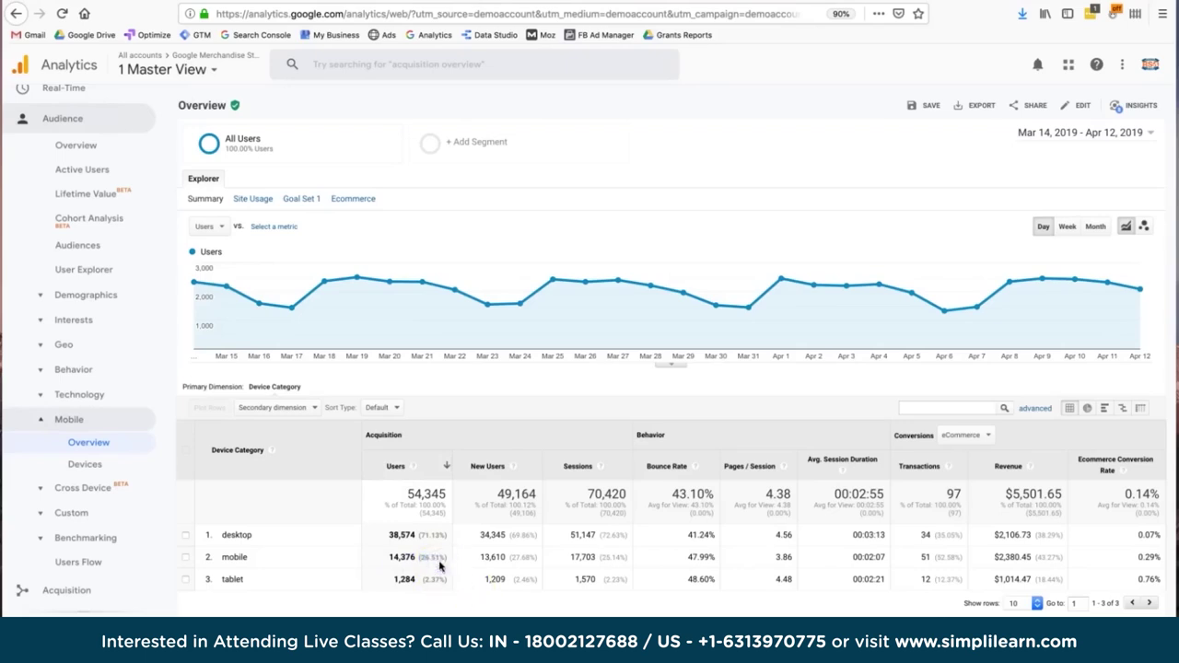
double_click(433, 535)
left_click(443, 537)
double_click(398, 557)
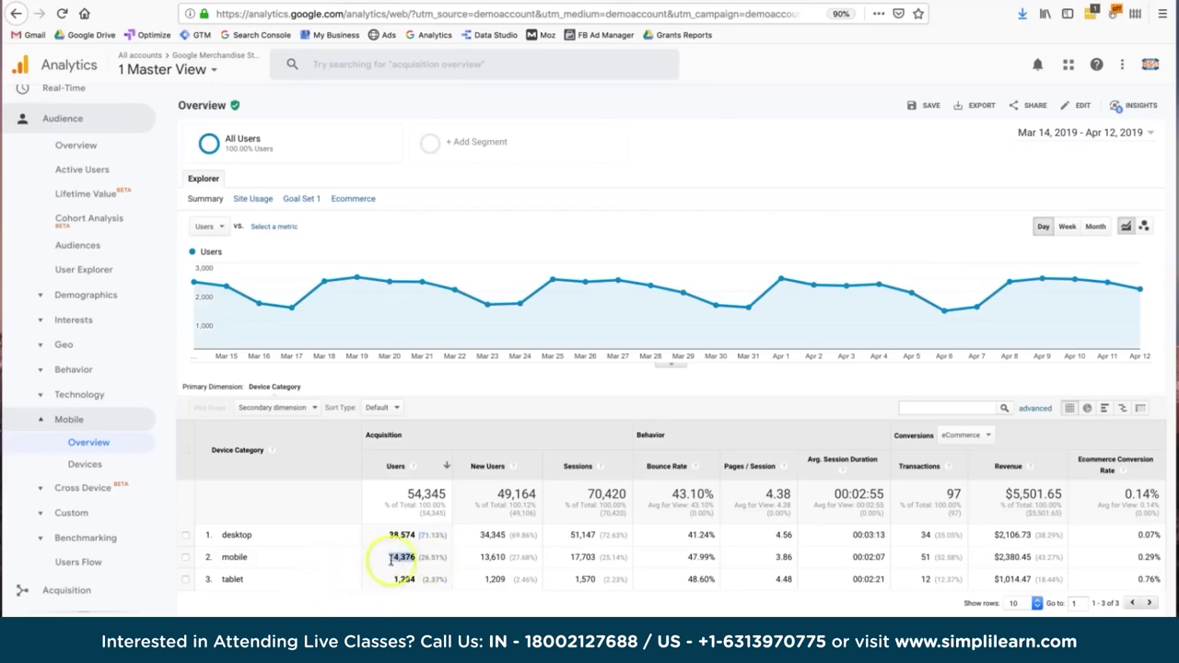
double_click(432, 556)
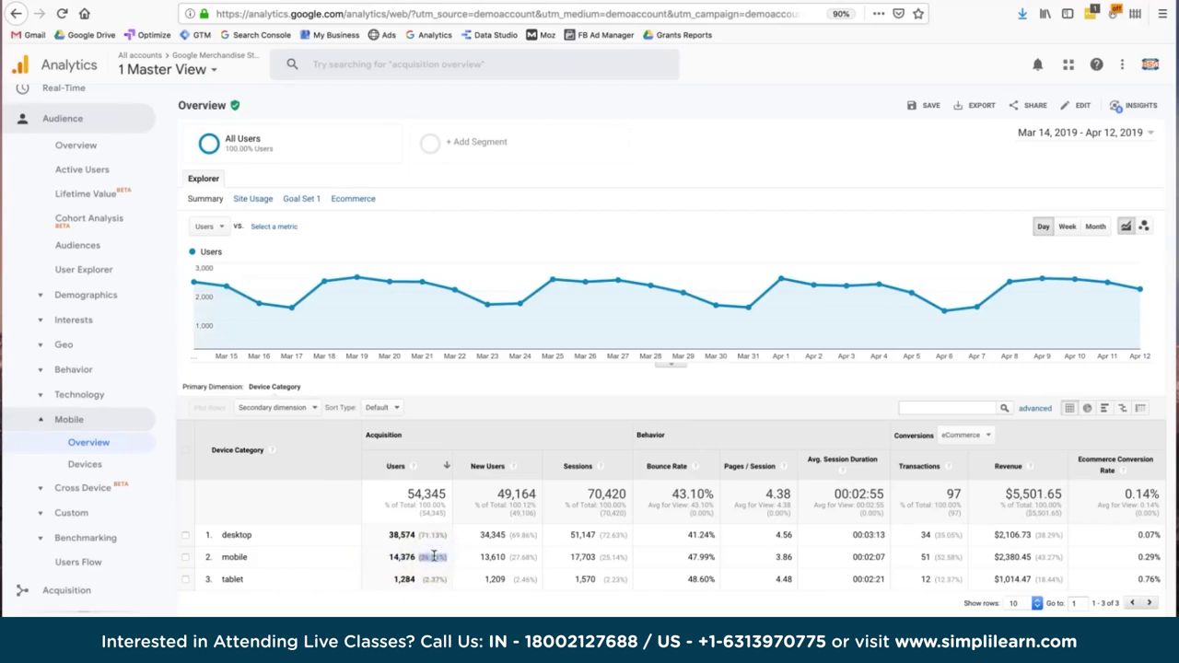
Compare the bounce rate of the mobile device category with that of desktop
left_click(234, 558)
double_click(228, 556)
left_click(658, 557)
left_click_drag(677, 557, 711, 555)
left_click(710, 553)
left_click_drag(711, 553, 697, 561)
left_click_drag(698, 565, 696, 559)
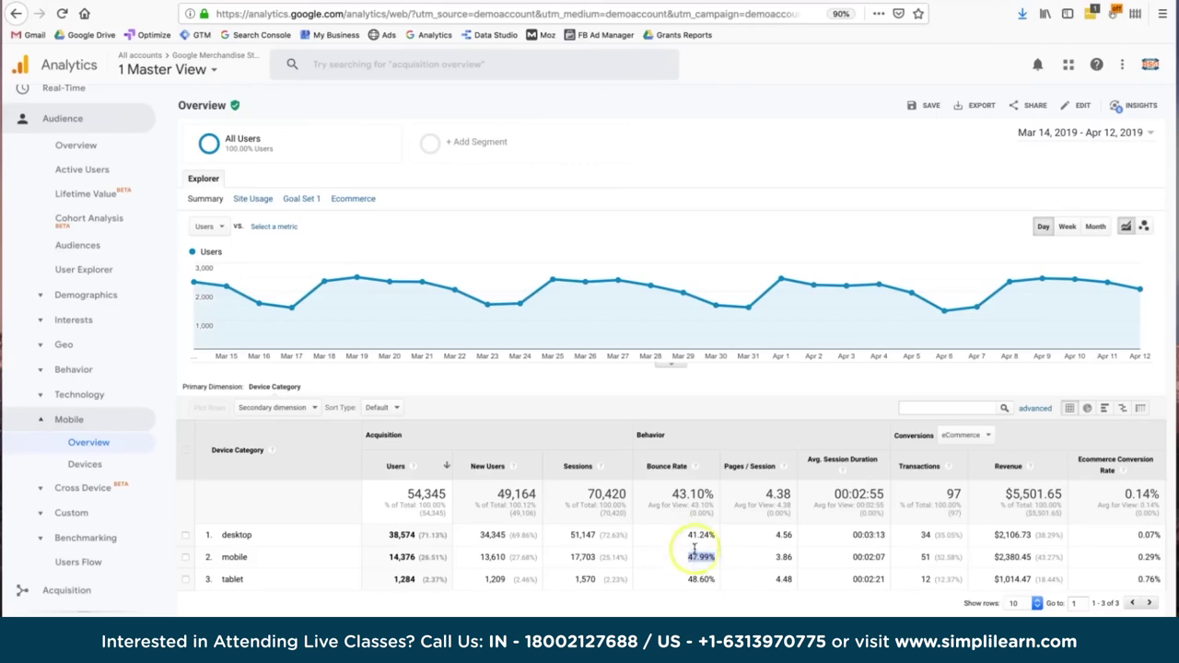
left_click(692, 535)
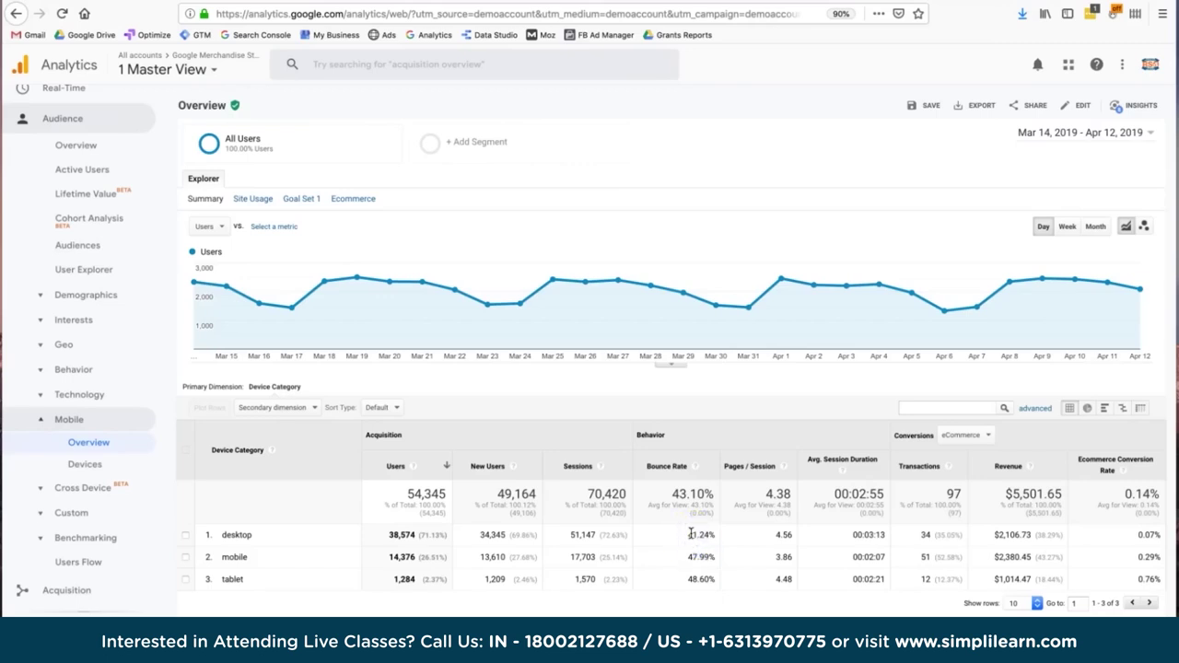
Compare pages per session for mobile and desktop, and check mobile's average session duration
double_click(746, 557)
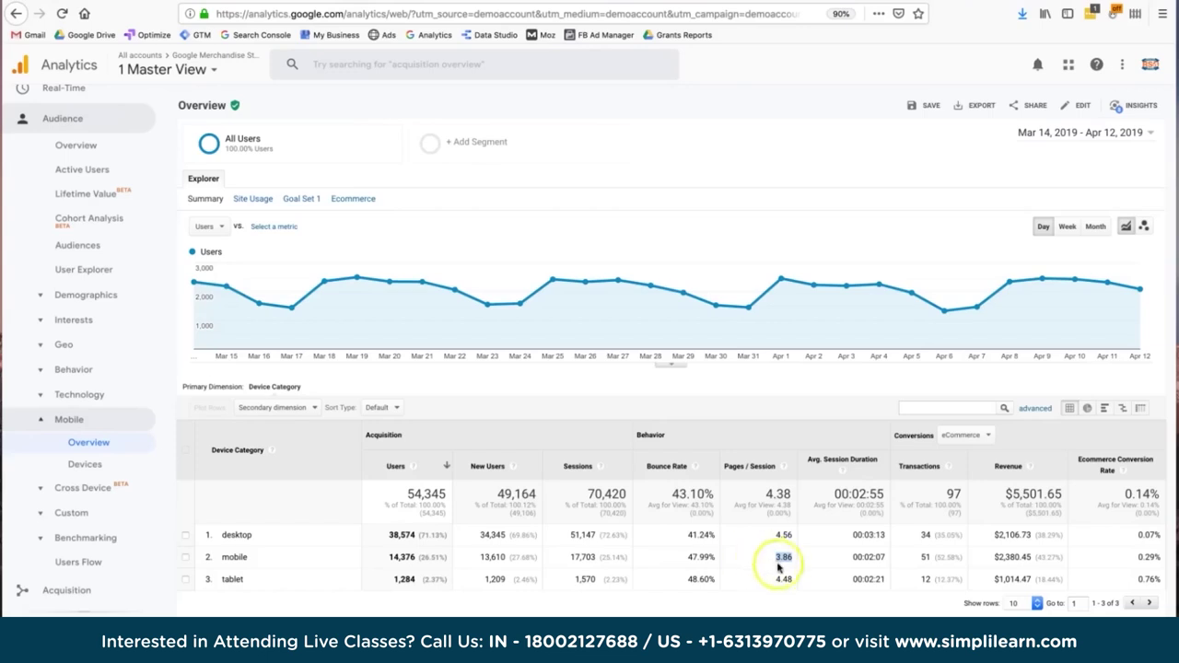
left_click(779, 556)
double_click(781, 535)
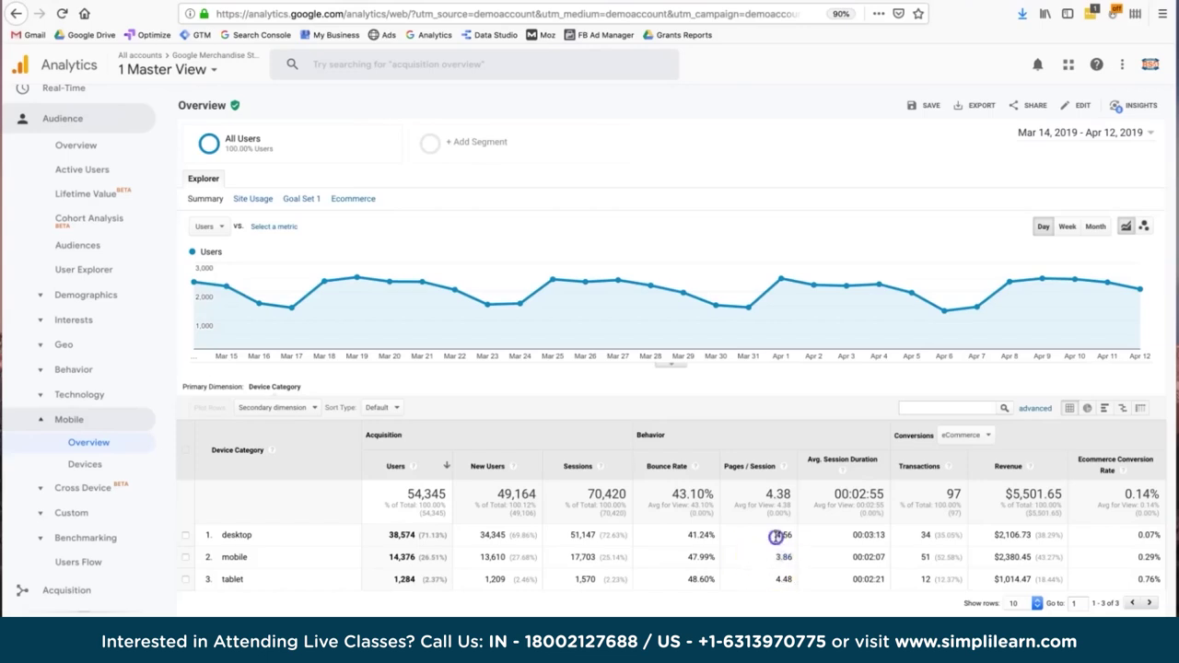
double_click(831, 556)
double_click(858, 556)
double_click(858, 556)
left_click(844, 559)
Compare the number of transactions from mobile devices with those from desktop
left_click(918, 557)
left_click(920, 558)
double_click(920, 558)
left_click(922, 537)
double_click(922, 537)
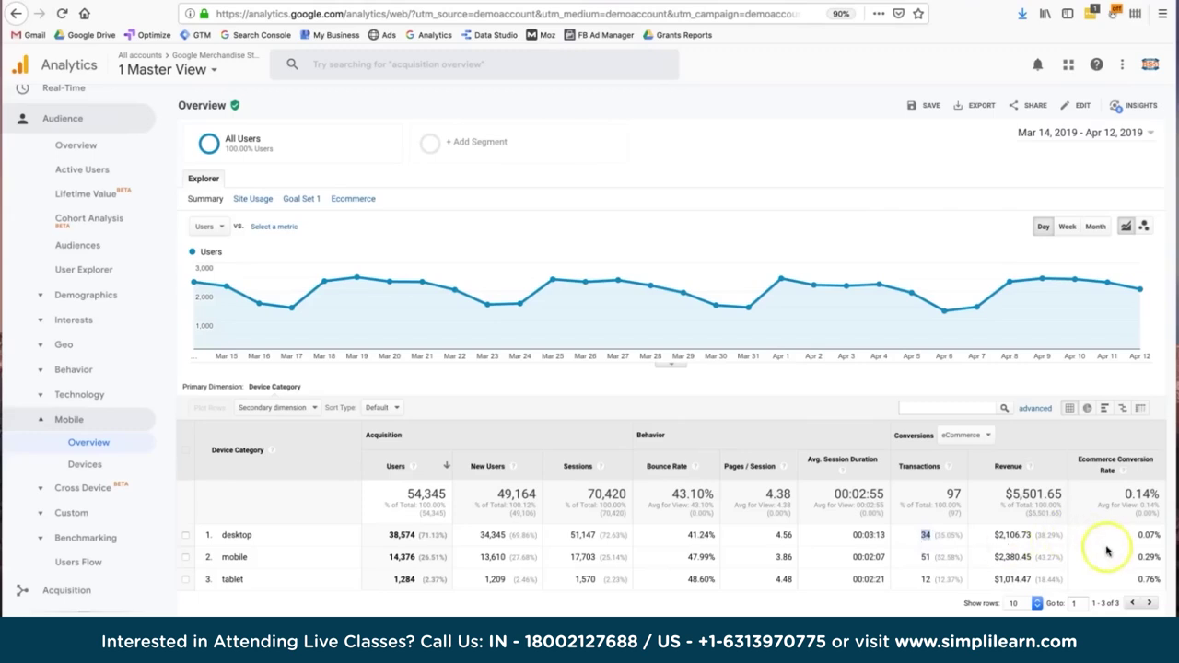
Compare the ecommerce conversion rates of all three device categories, and review mobile's transactions and revenue
double_click(1110, 556)
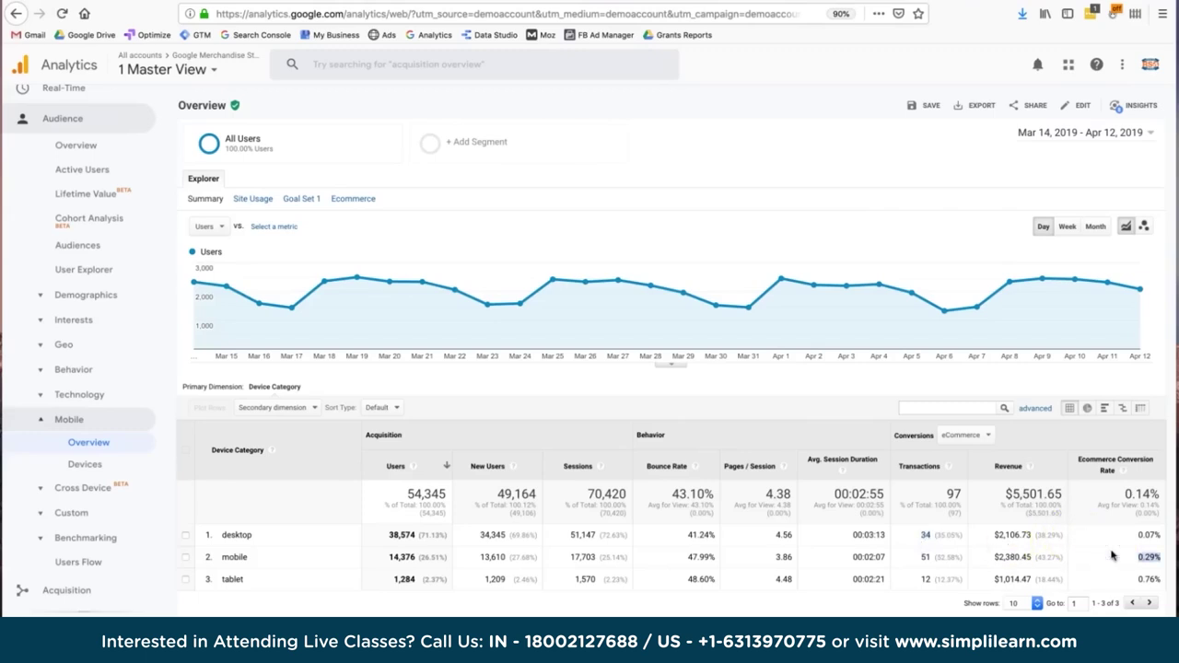
double_click(1132, 533)
double_click(1142, 576)
double_click(1142, 557)
double_click(926, 557)
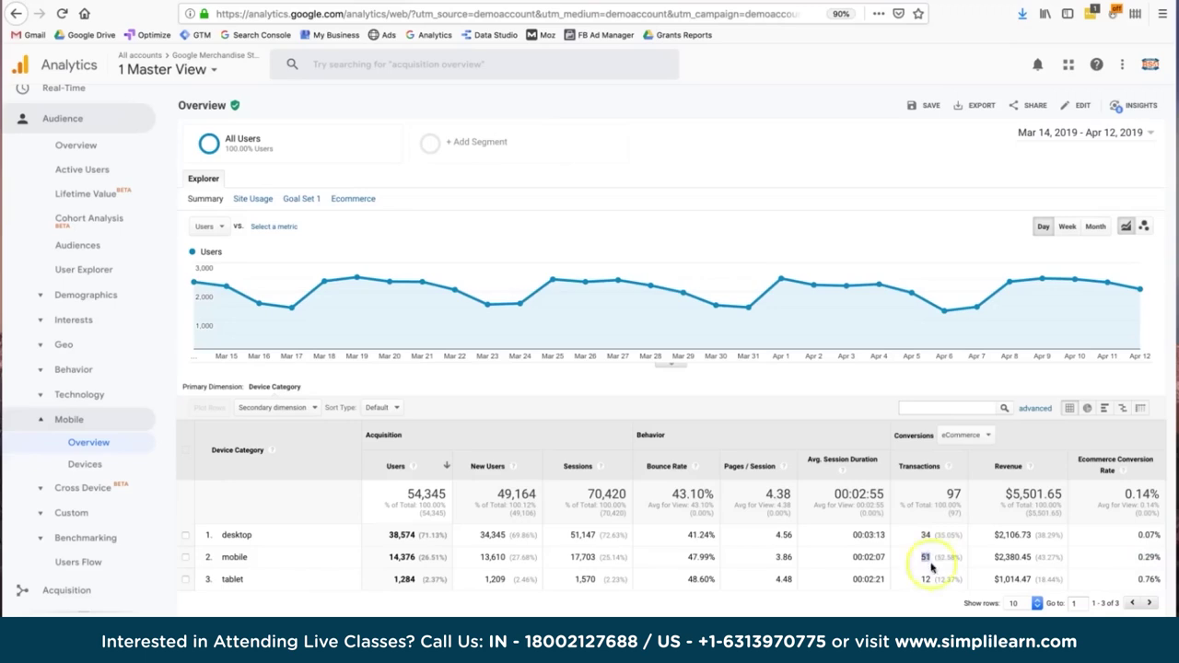
double_click(986, 558)
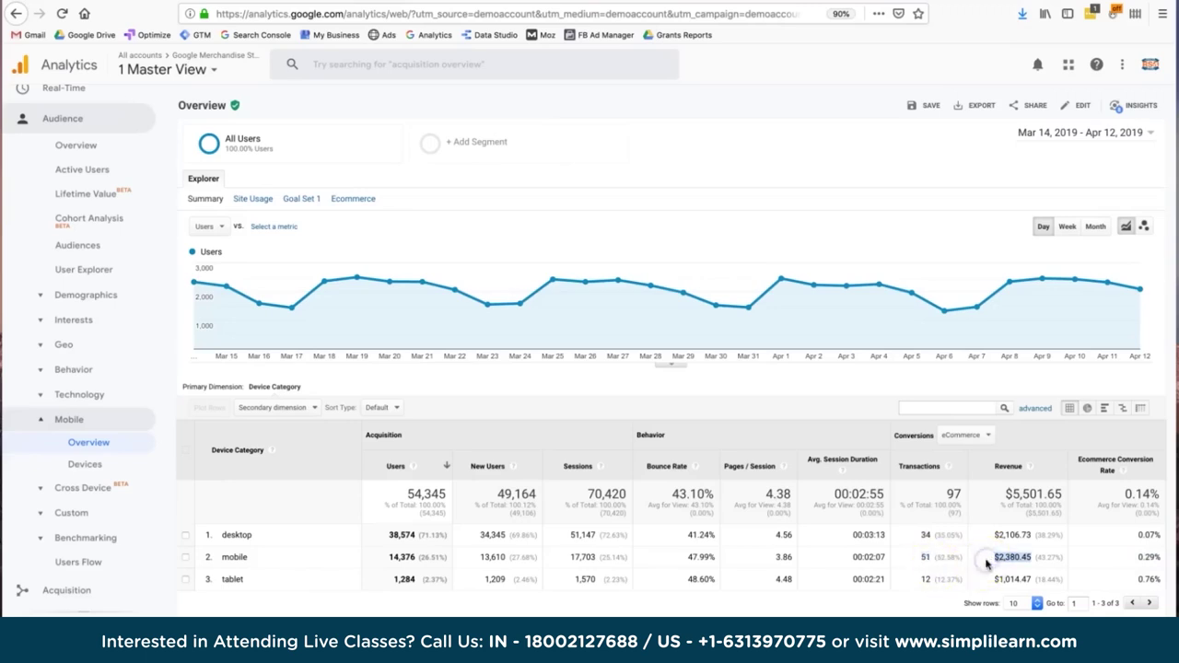
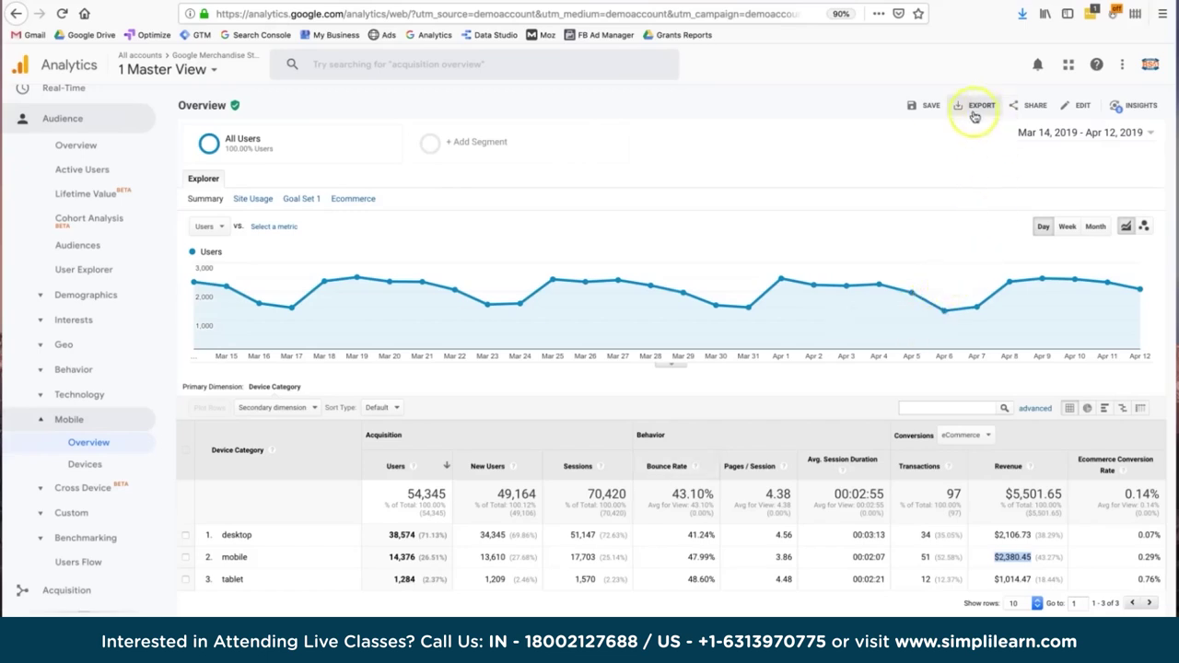
Save the current Mobile Overview configuration as a saved report named "Mobile report"
left_click(912, 112)
double_click(525, 453)
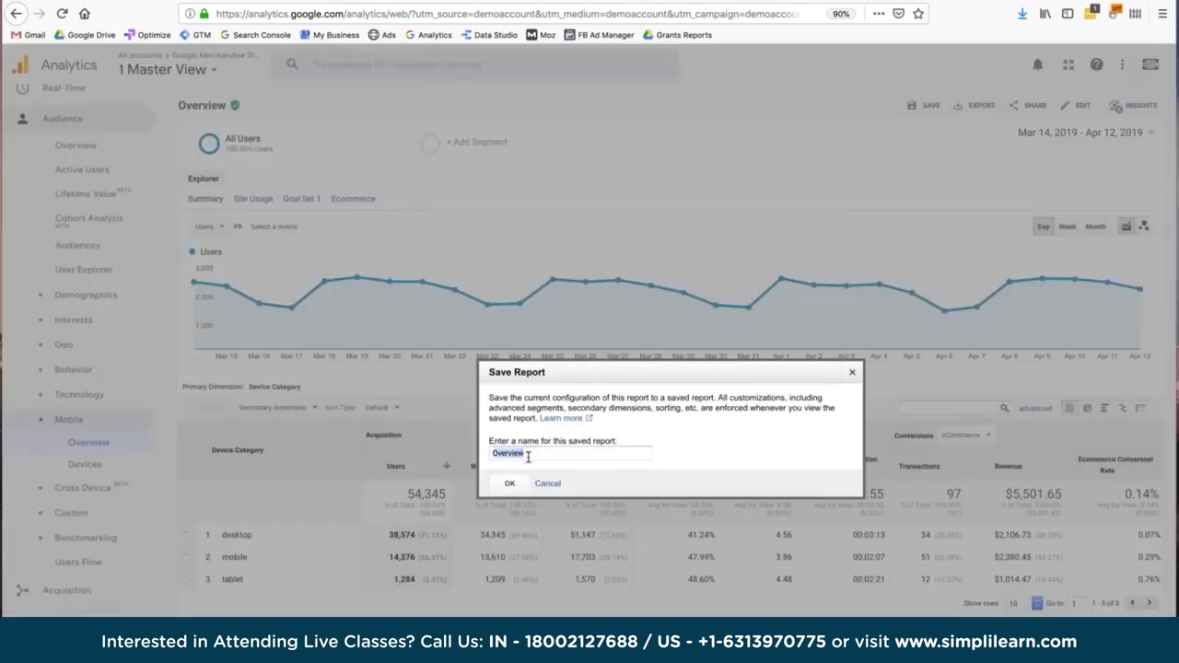
type("Mobile report")
left_click(512, 483)
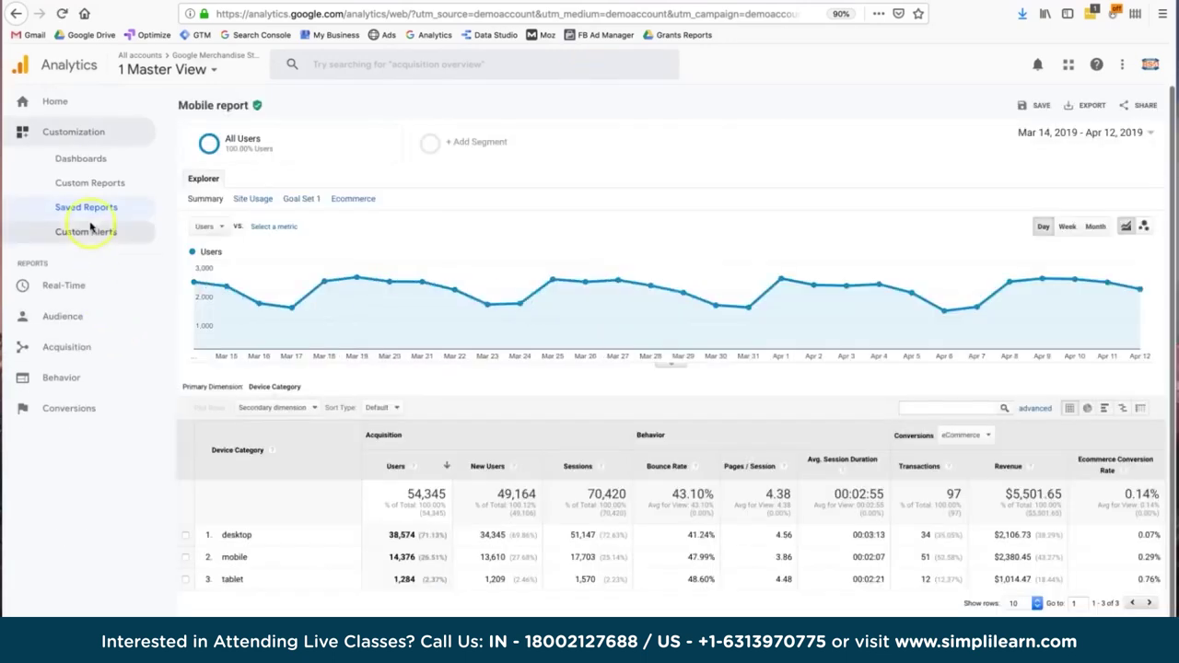
Open the Saved Reports list under Customization and view "Mobile report" from it
left_click(83, 208)
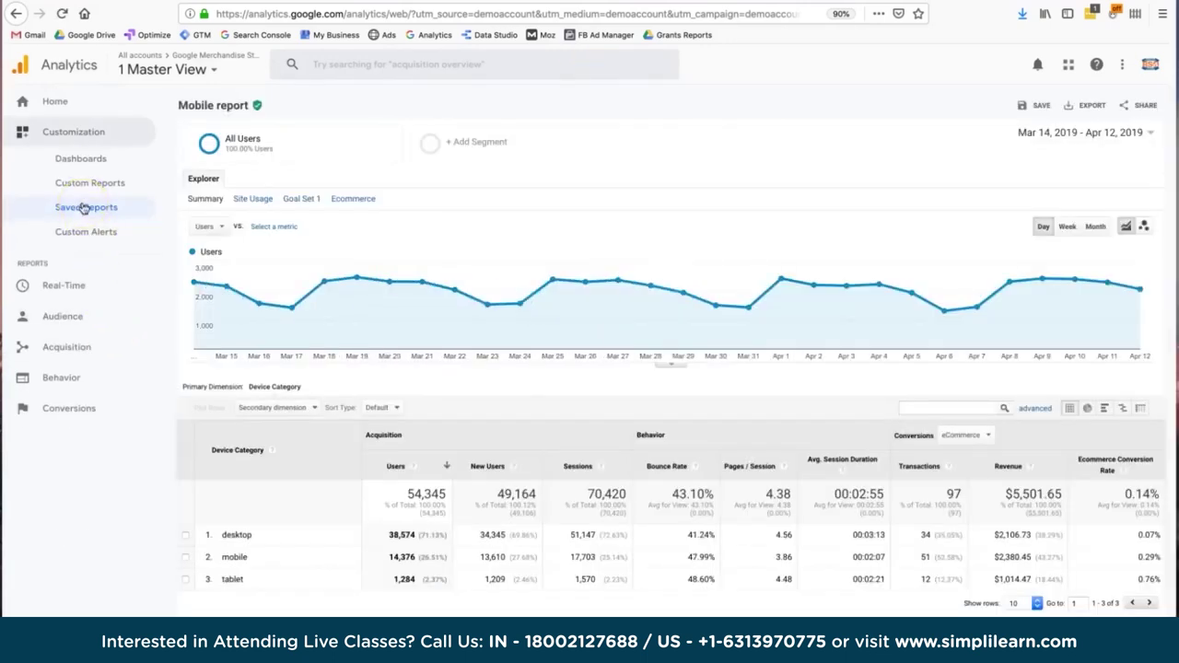
left_click(73, 133)
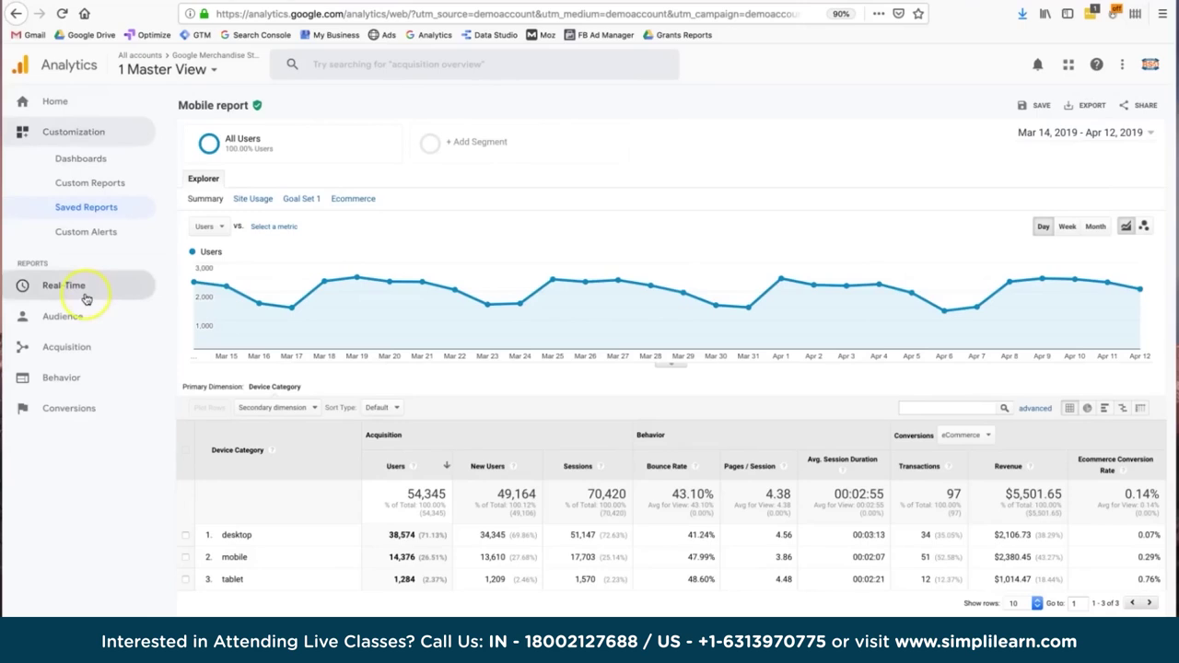
left_click(27, 135)
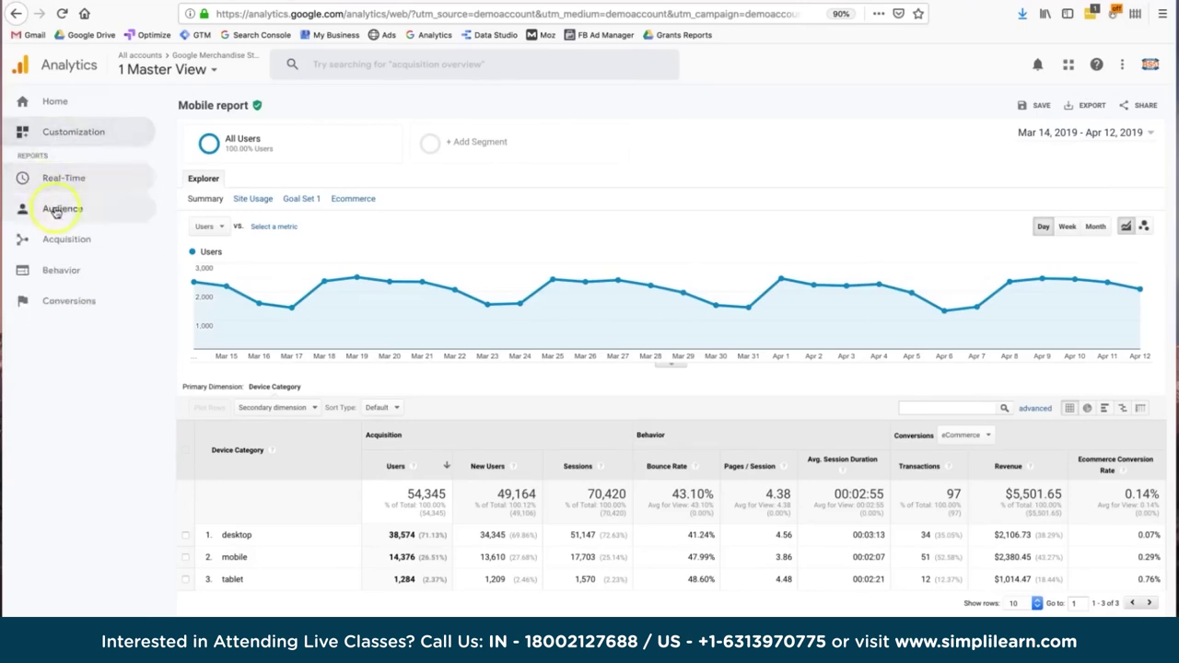
left_click(63, 135)
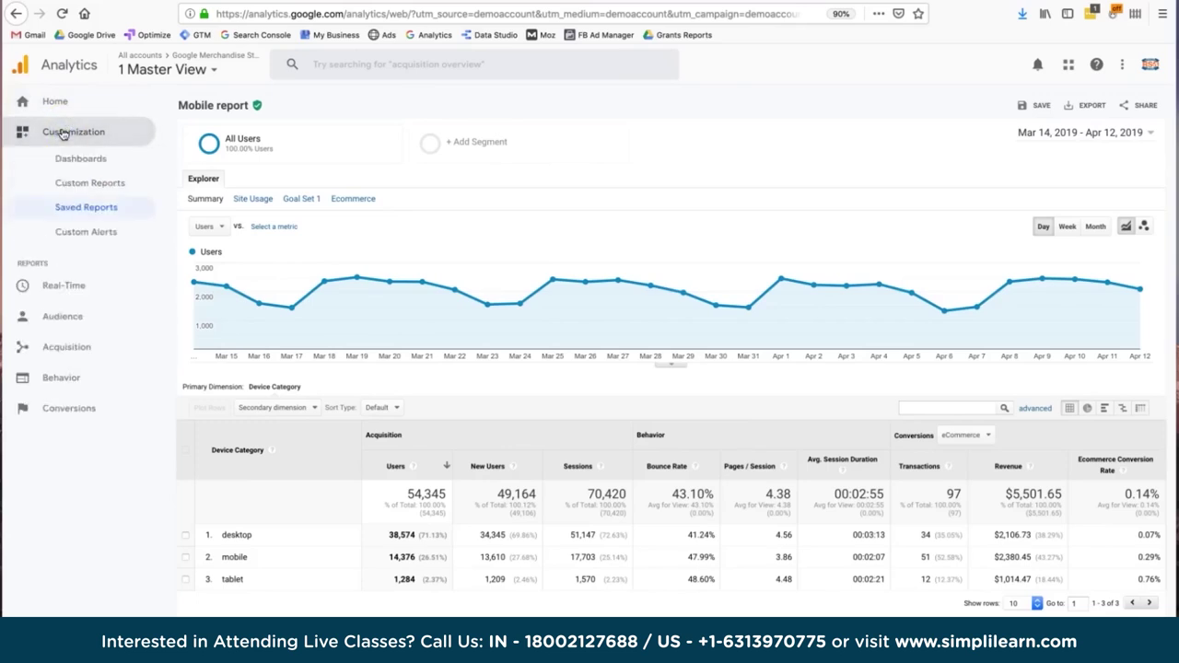
left_click(74, 210)
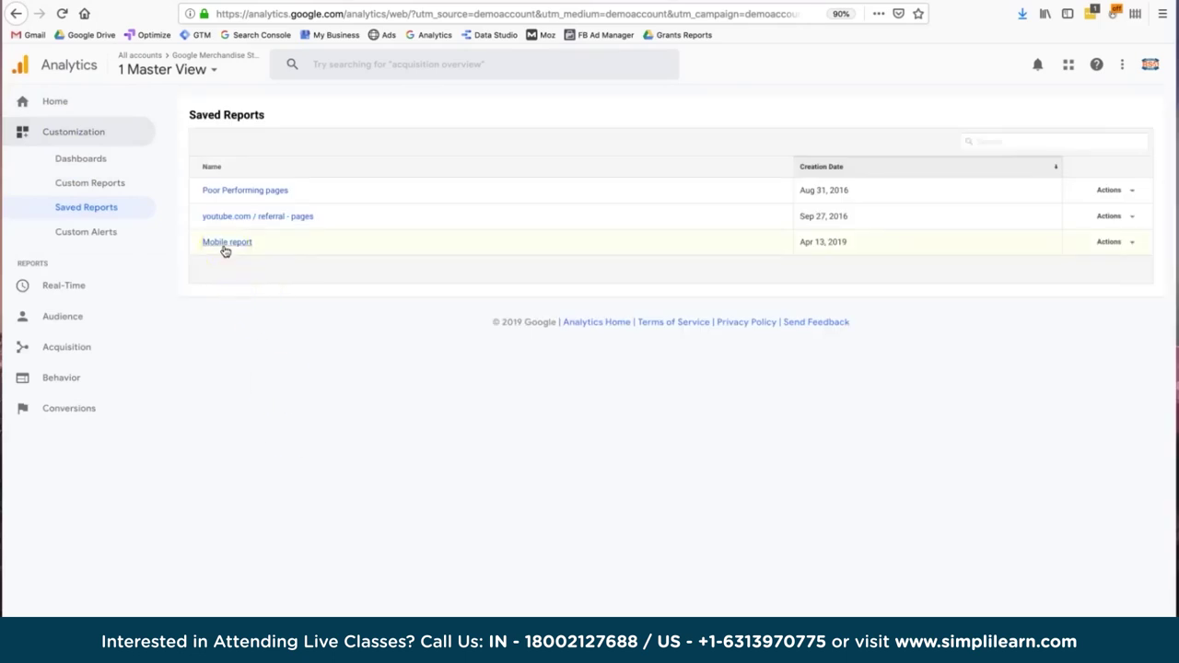
left_click(224, 247)
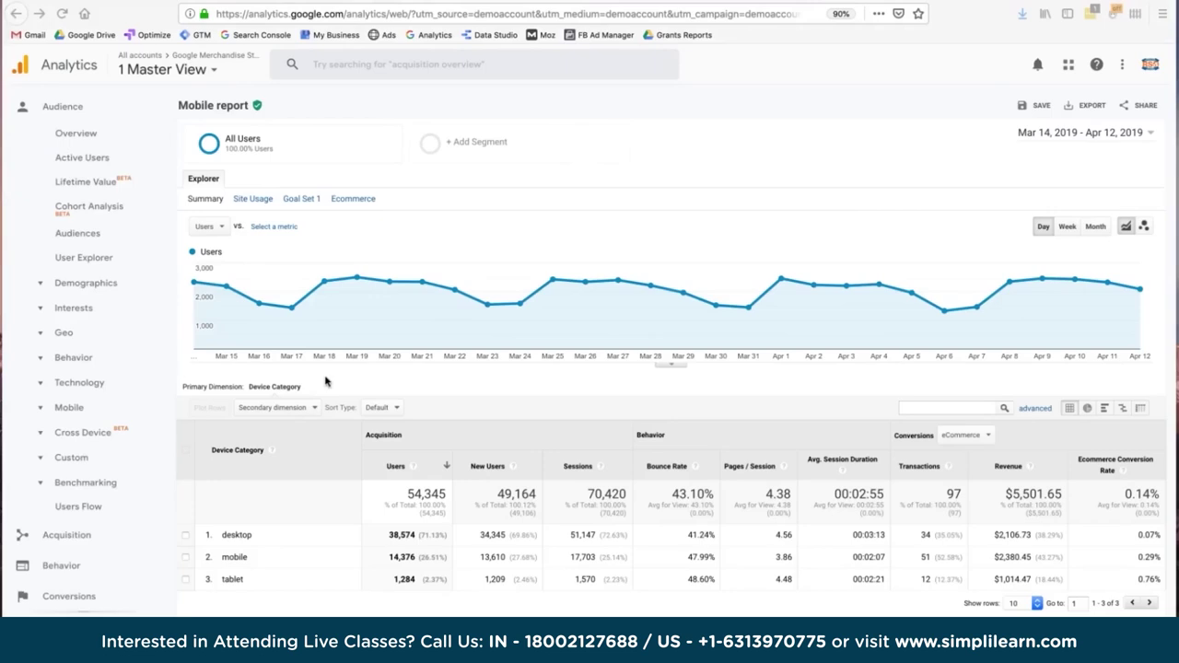
Open the Channels report under Audience Benchmarking
left_click(85, 483)
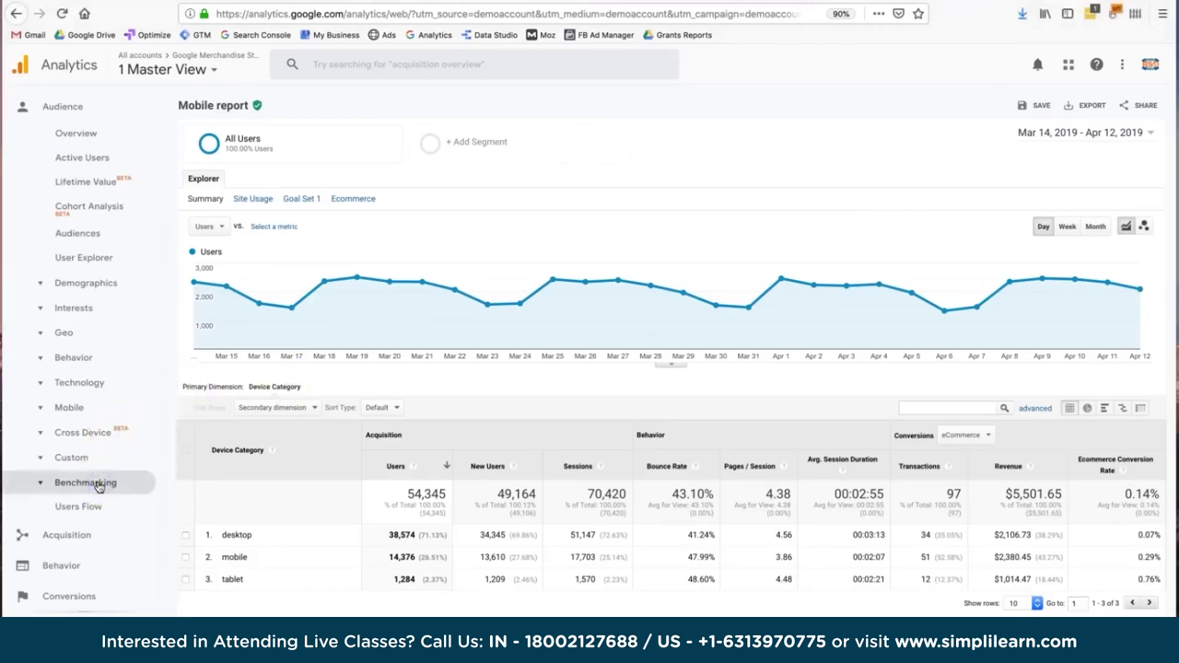
left_click(84, 483)
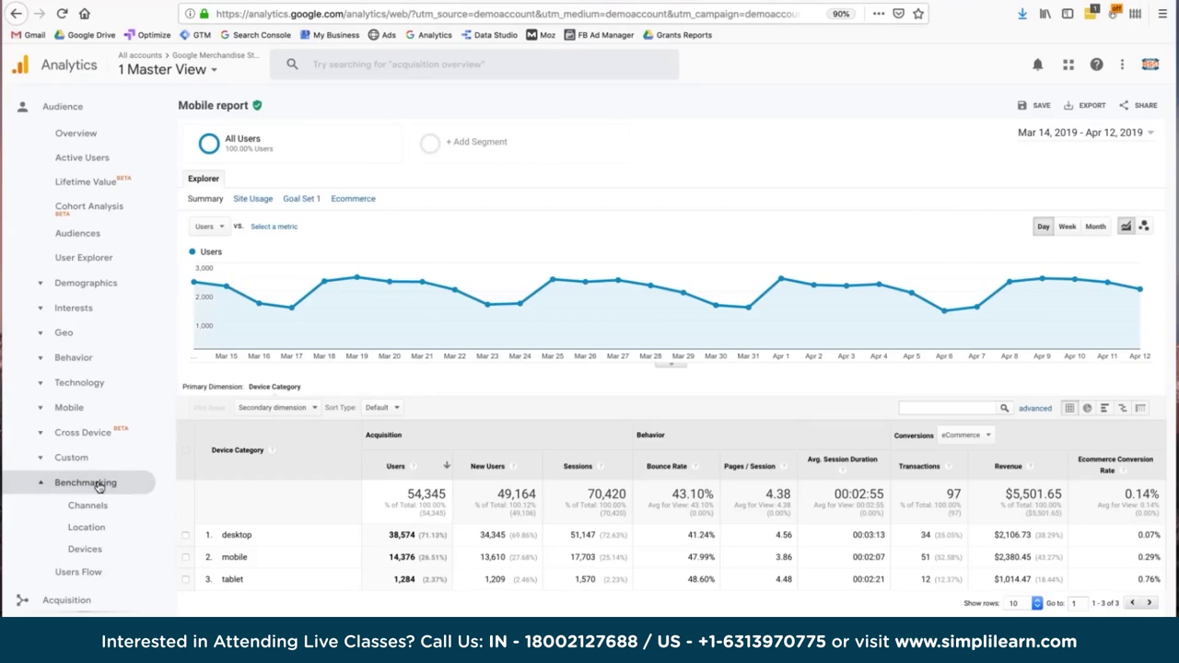
left_click(100, 506)
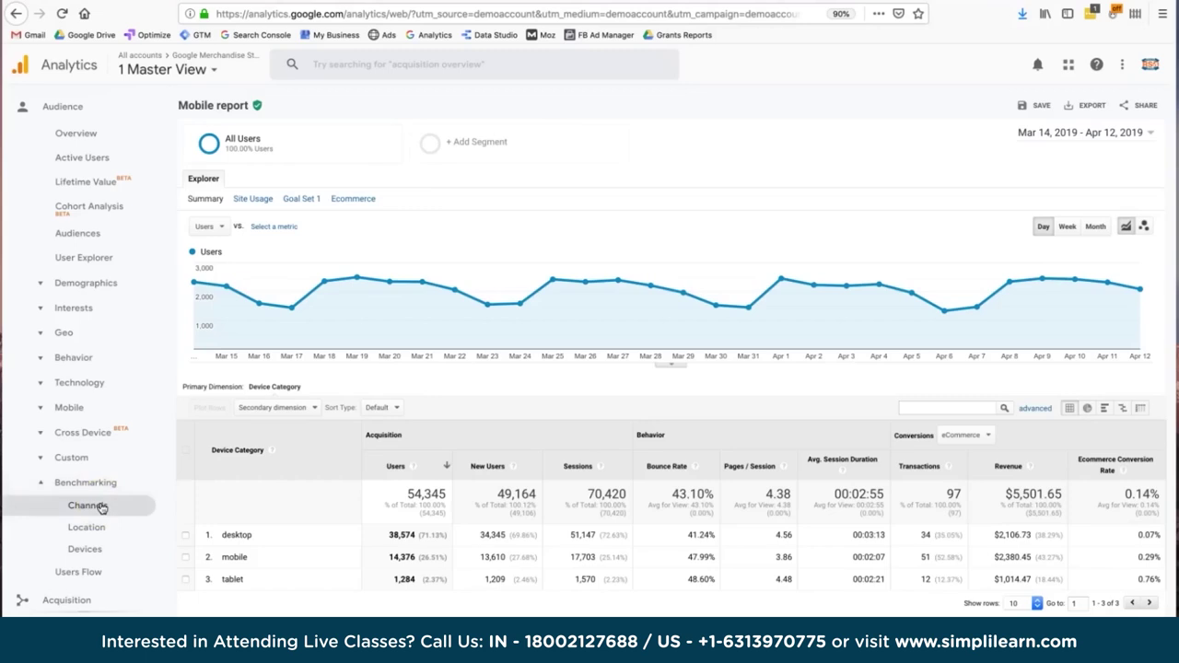
left_click(100, 509)
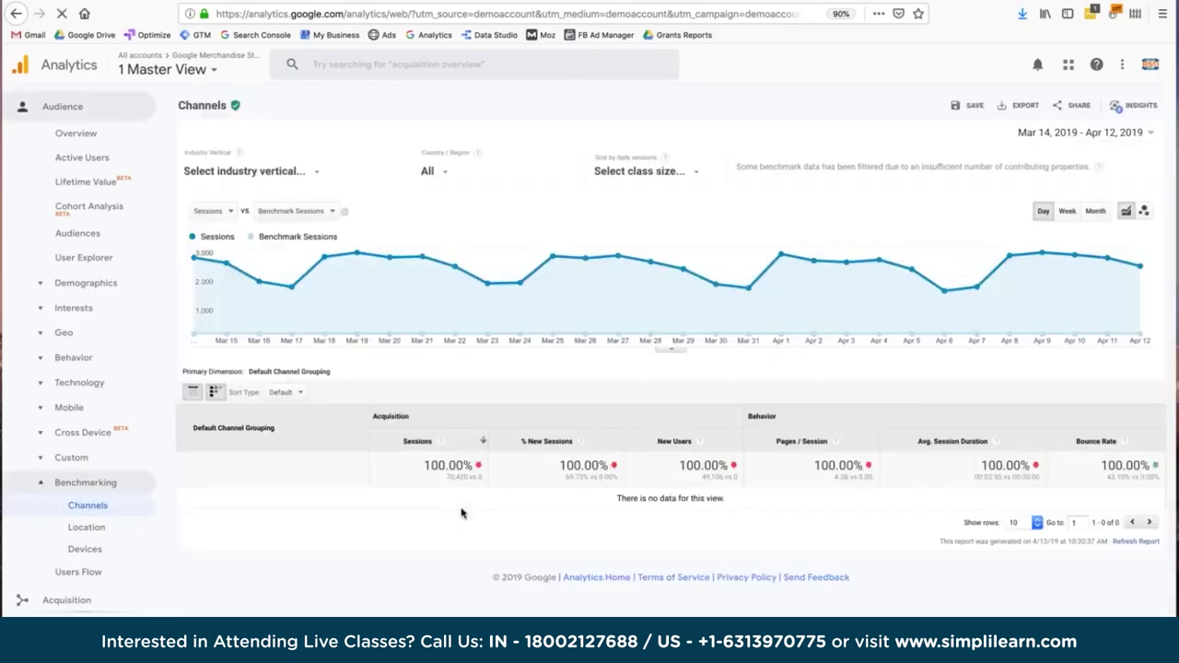
Set the benchmark's industry vertical to Education under Jobs & Education and its size by daily sessions to 1000-4999
left_click(460, 341)
left_click(306, 170)
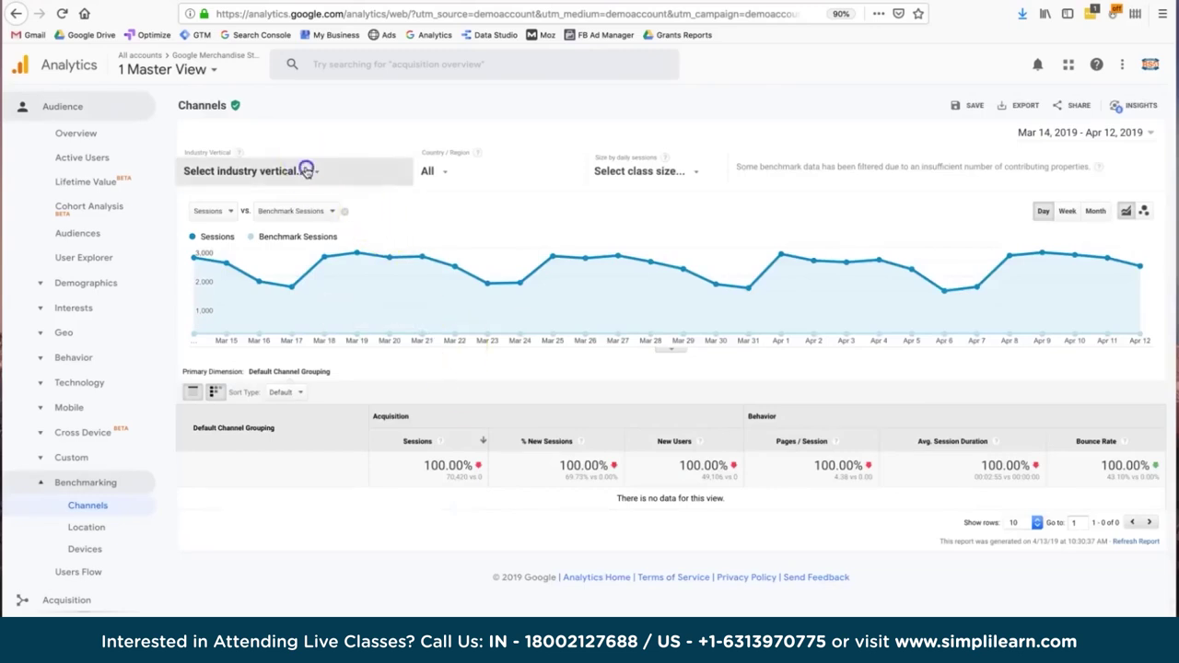
scroll(300, 332, "down", 1)
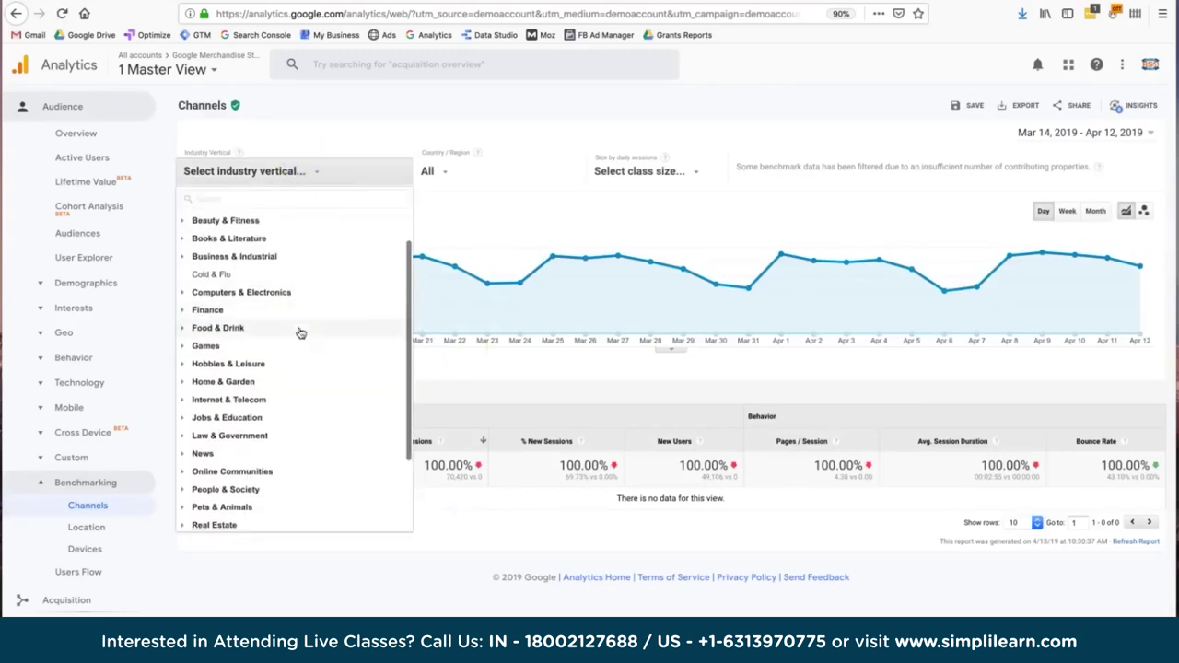
left_click(276, 416)
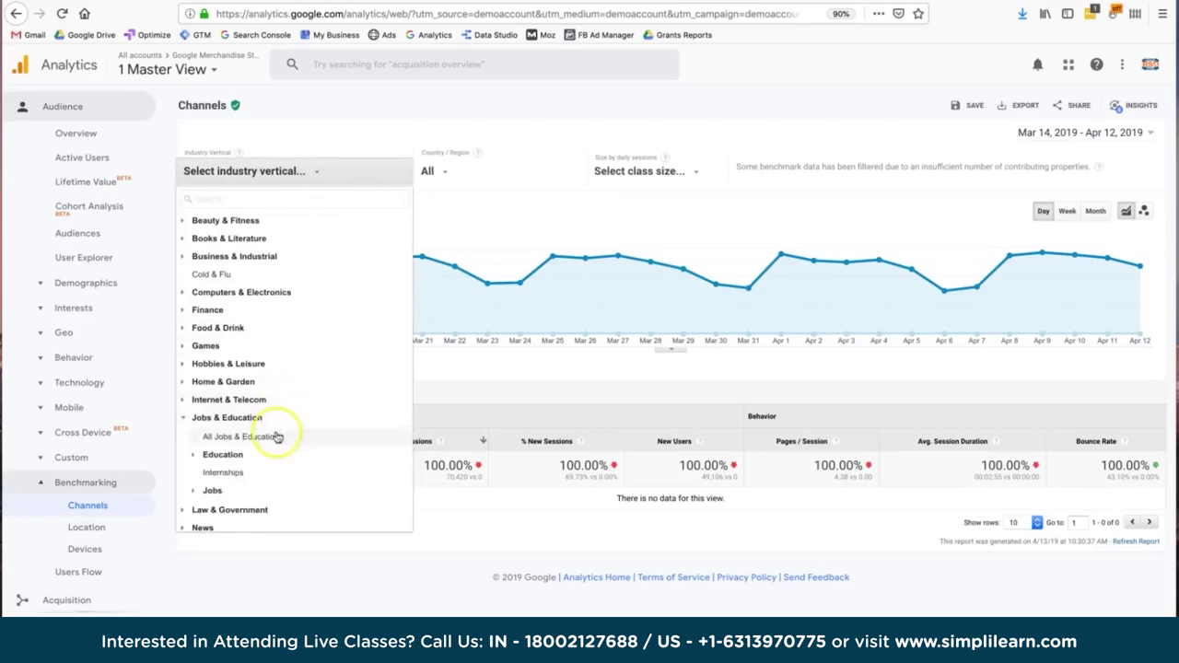
left_click(221, 454)
left_click(229, 473)
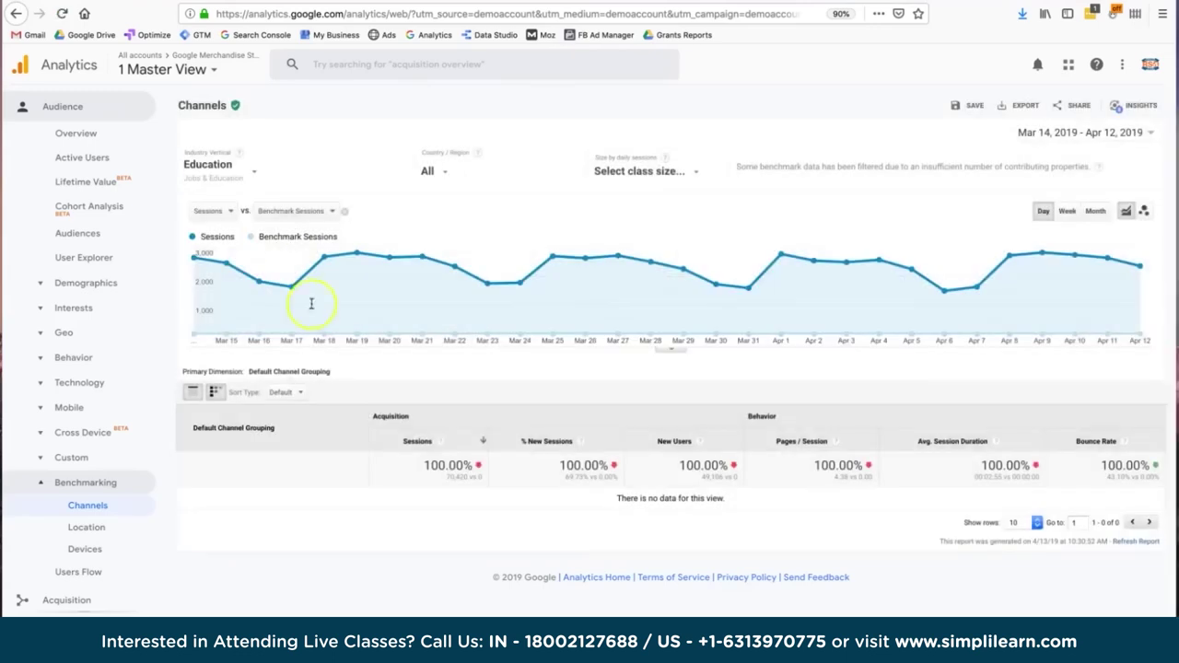
left_click(639, 170)
left_click(653, 248)
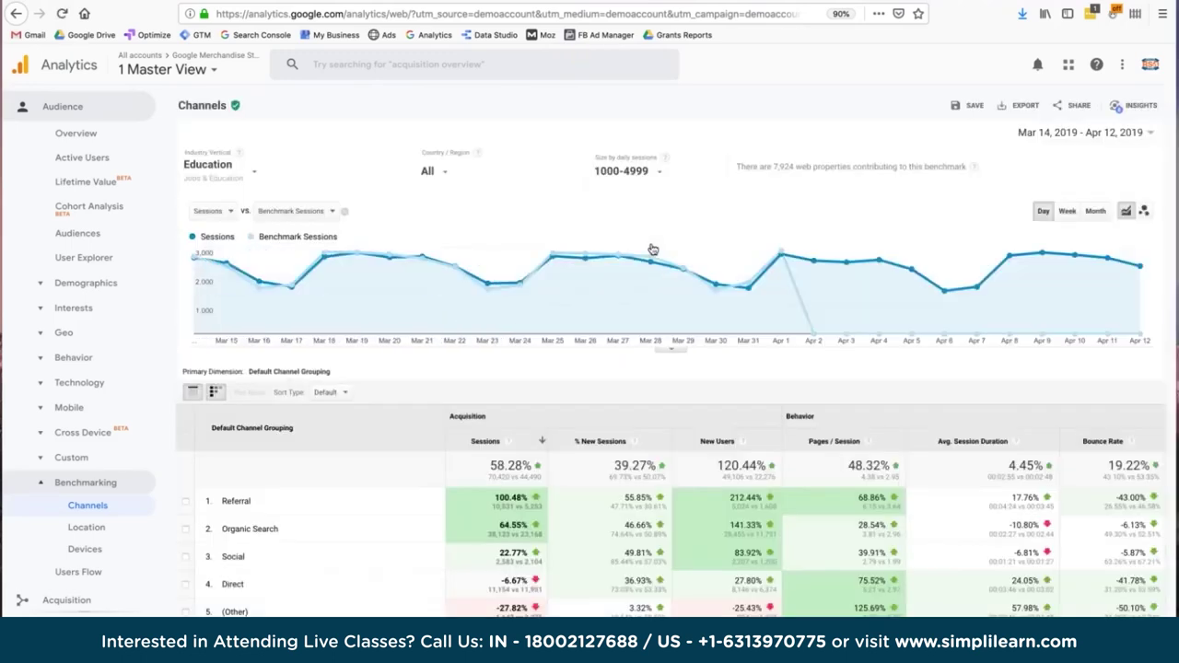
Narrow the benchmark to all regions of the United States and set its size by daily sessions to 5000-9999
left_click(479, 172)
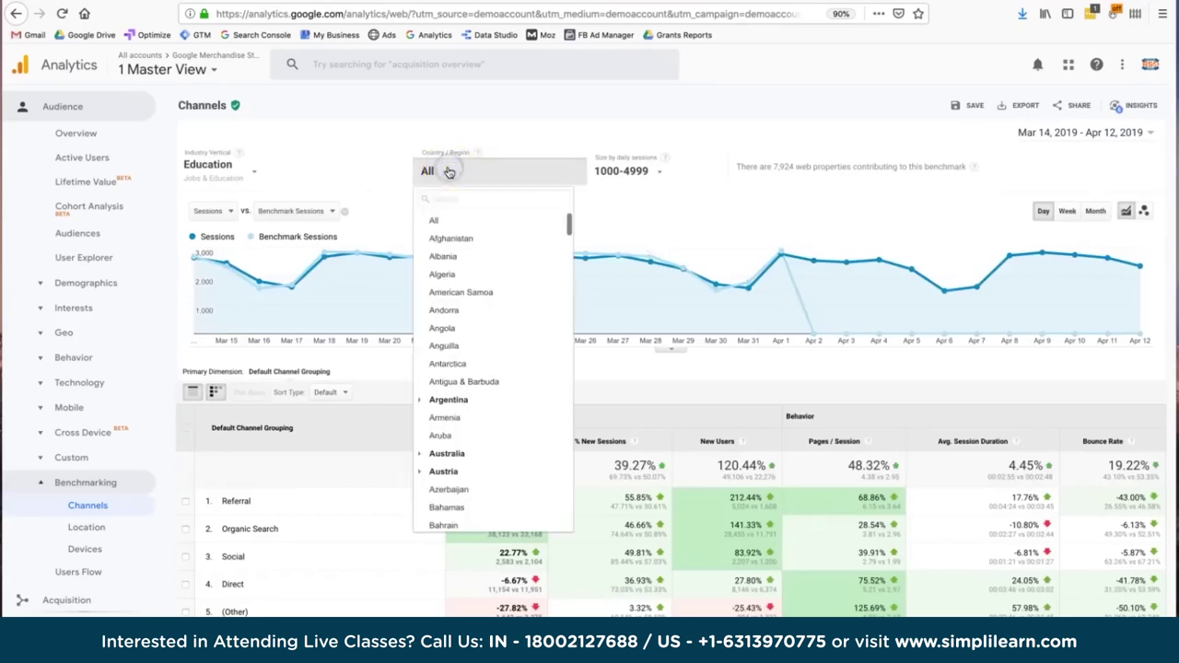
left_click(451, 199)
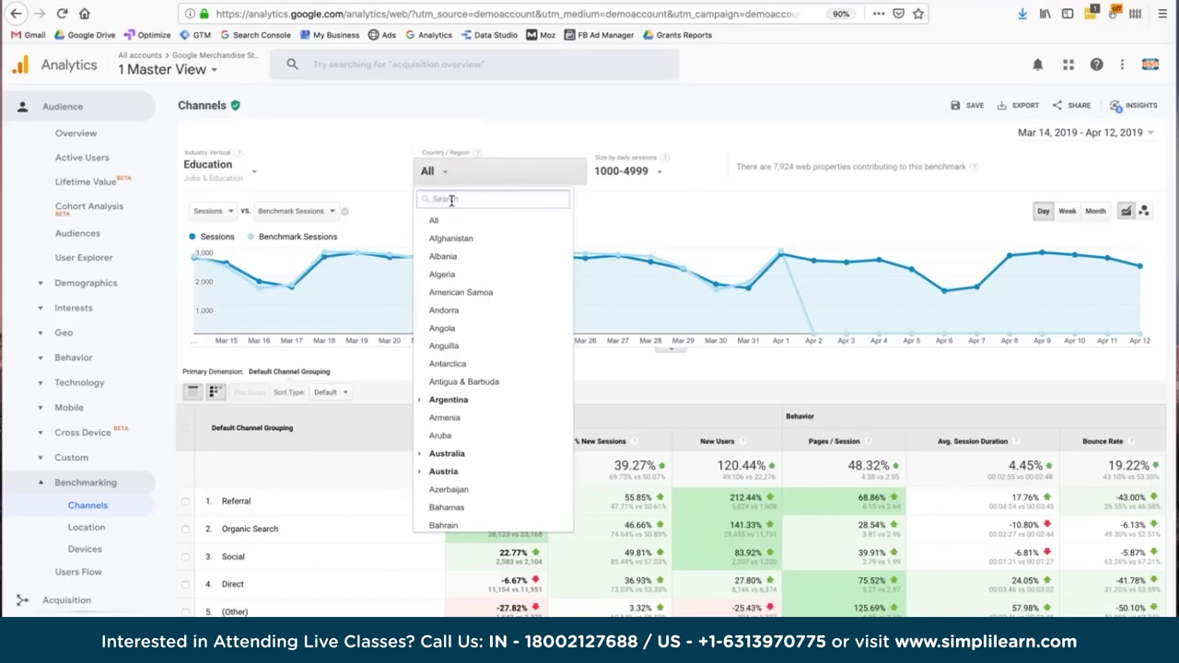
type("un")
left_click(474, 410)
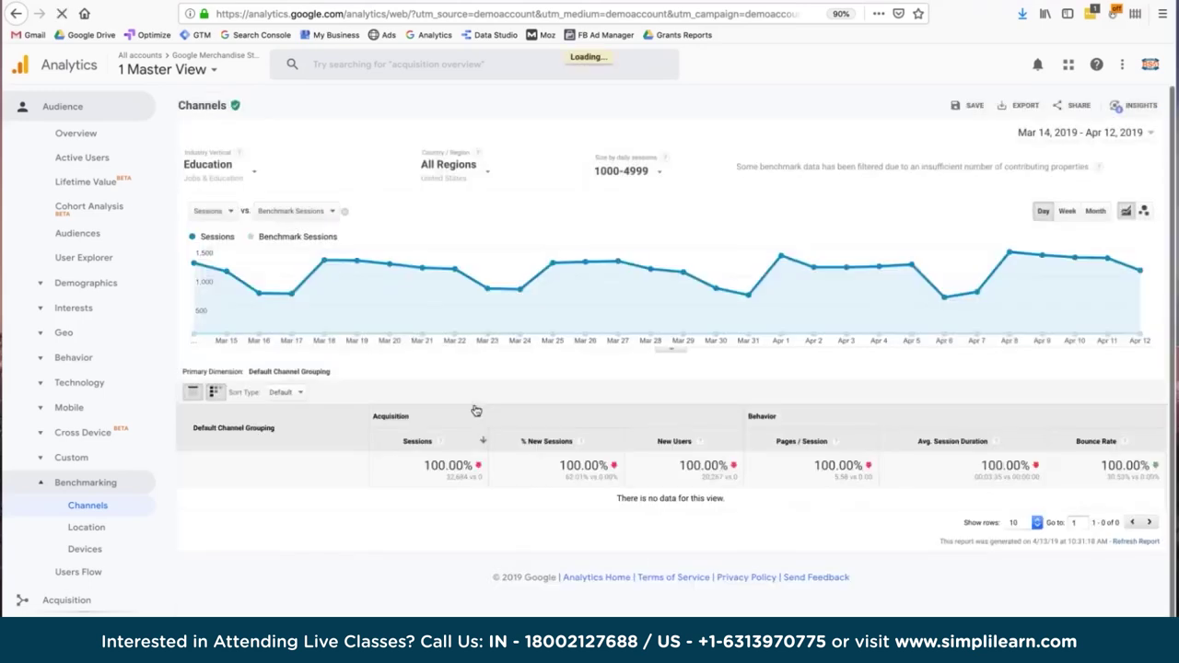
left_click(629, 169)
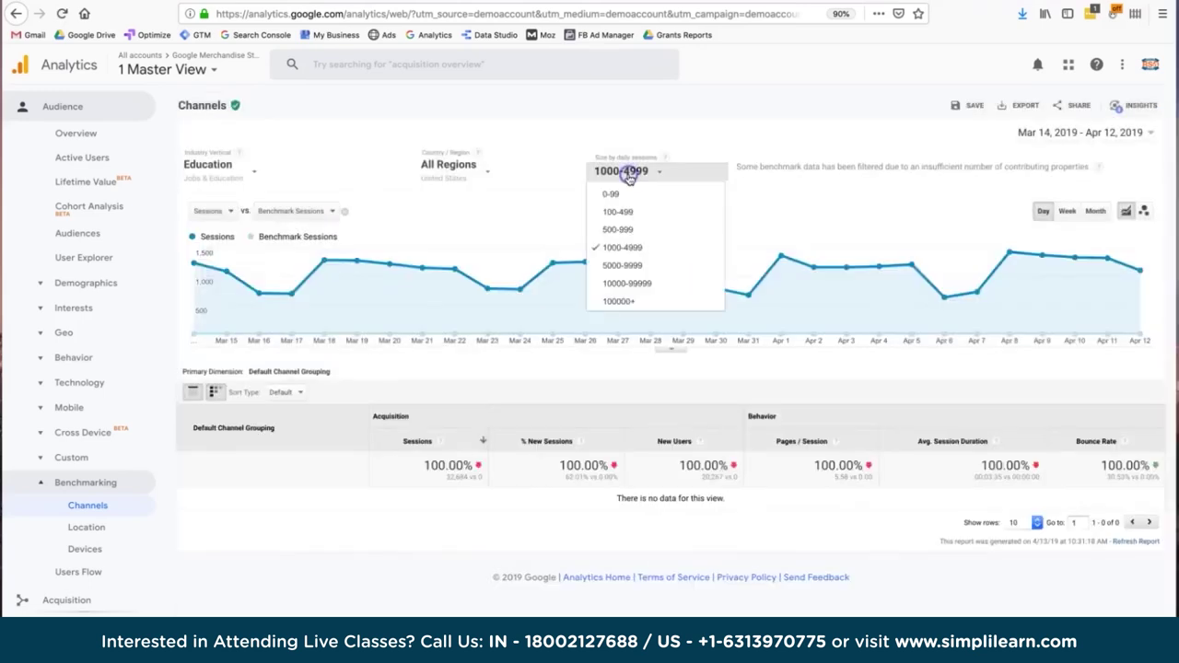
left_click(635, 265)
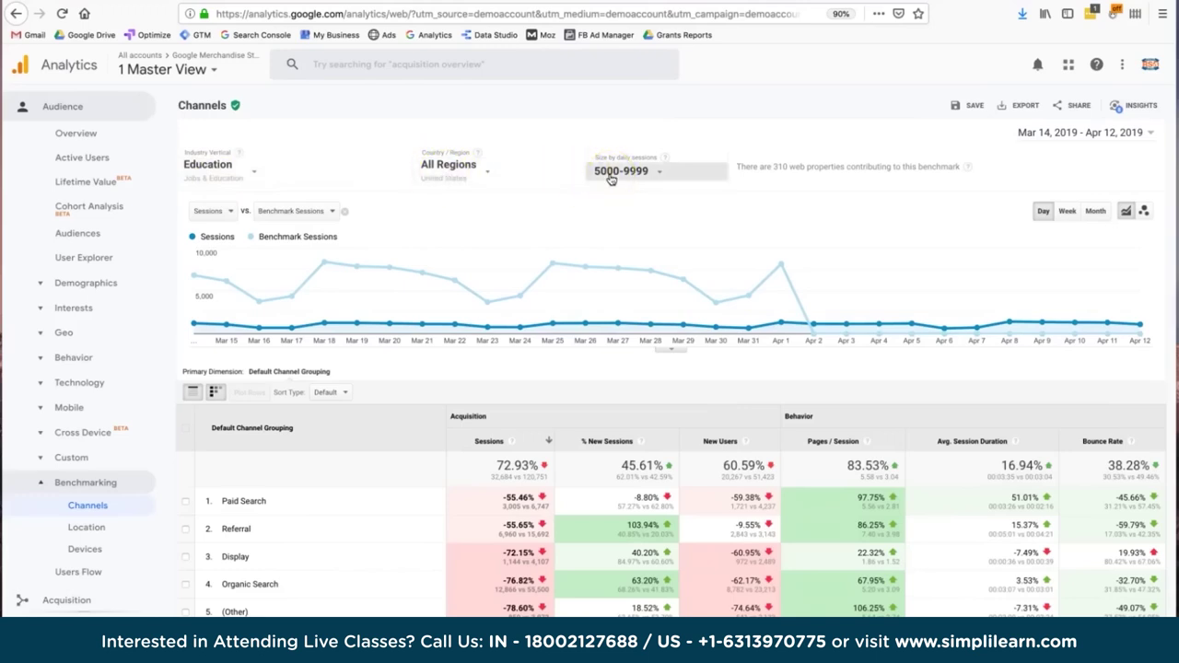
Check how many web properties contribute to the benchmark for the chosen size class
left_click(644, 173)
triple_click(777, 169)
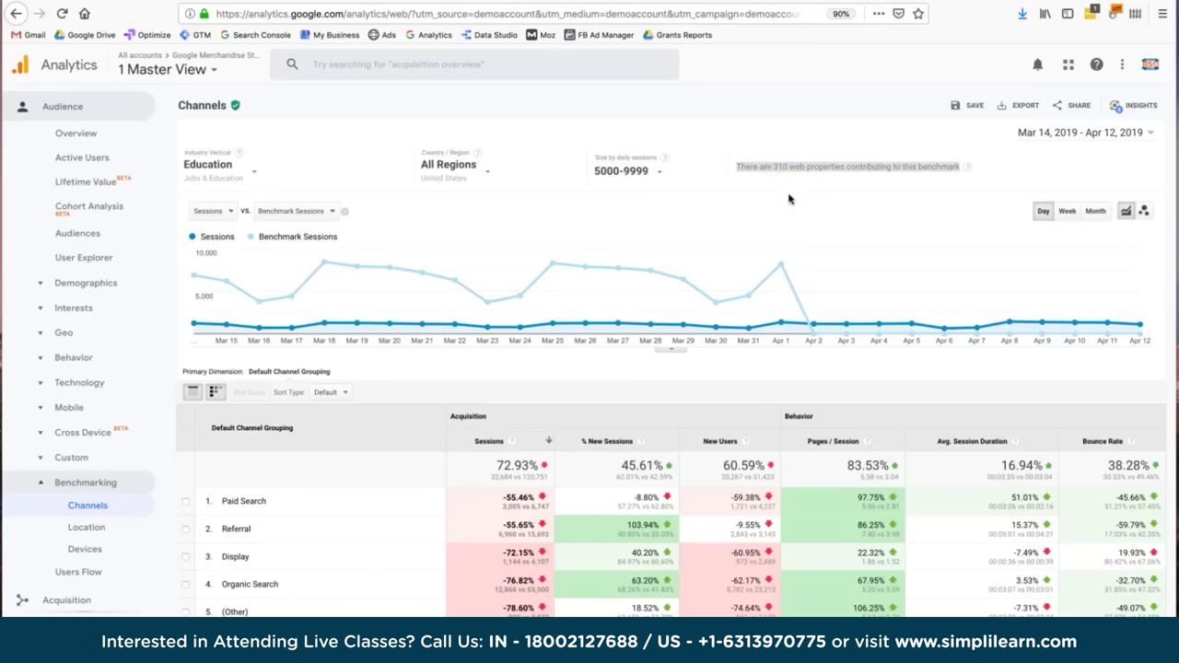
left_click(752, 229)
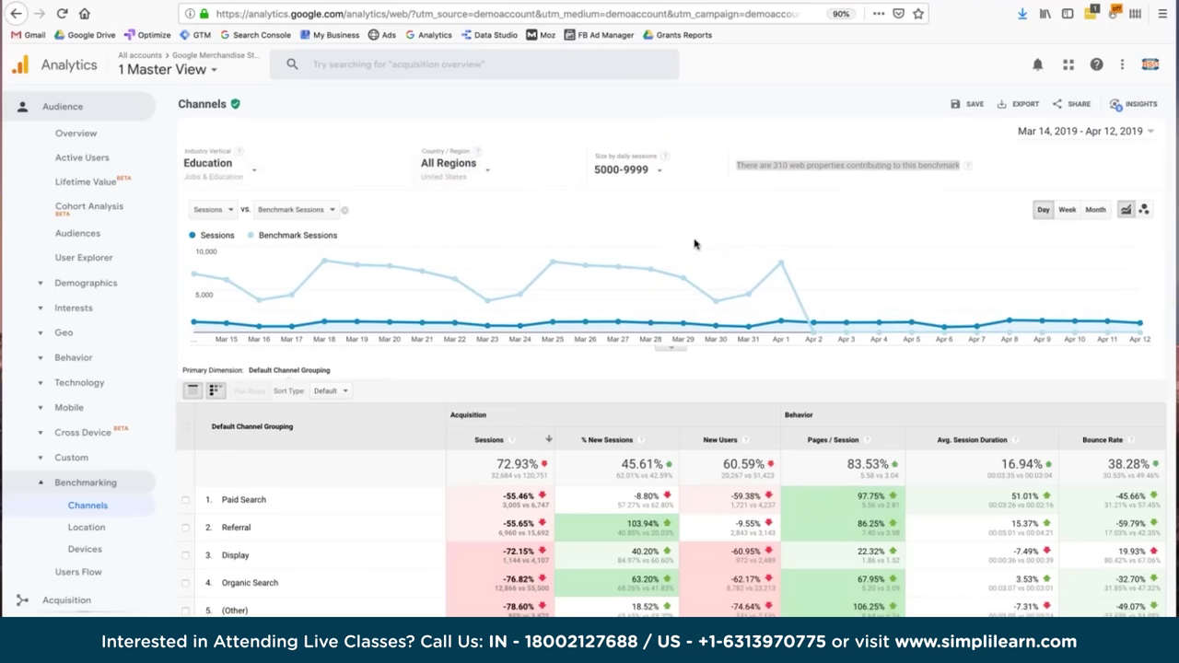
scroll(694, 243, "down", 1)
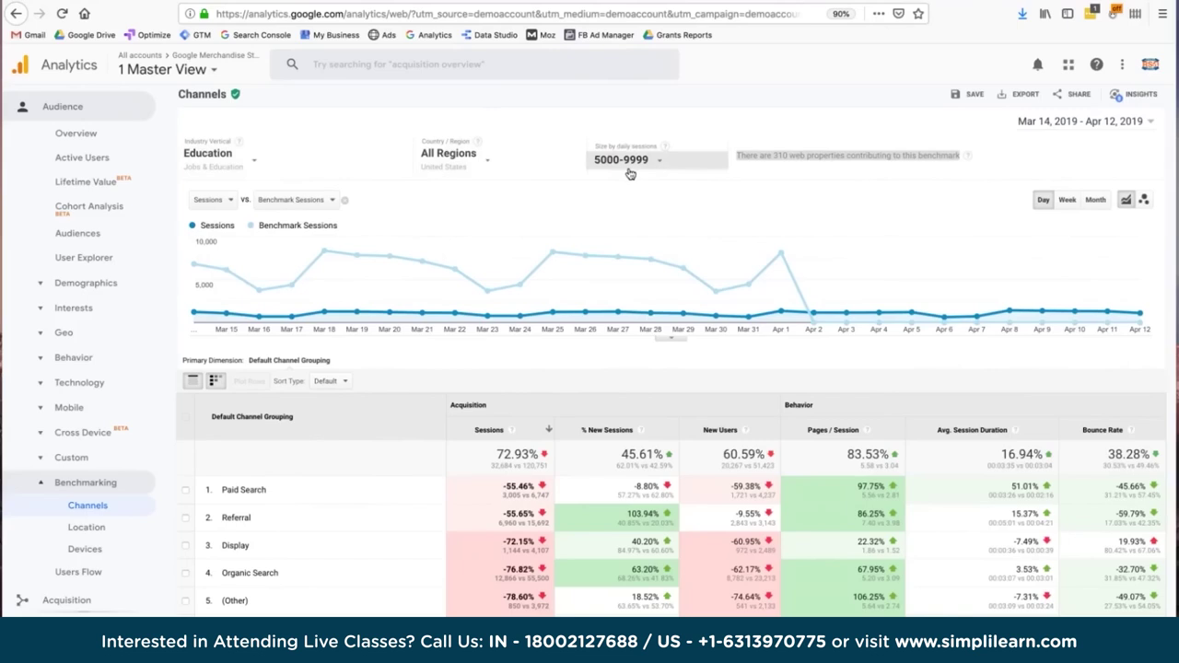
double_click(774, 155)
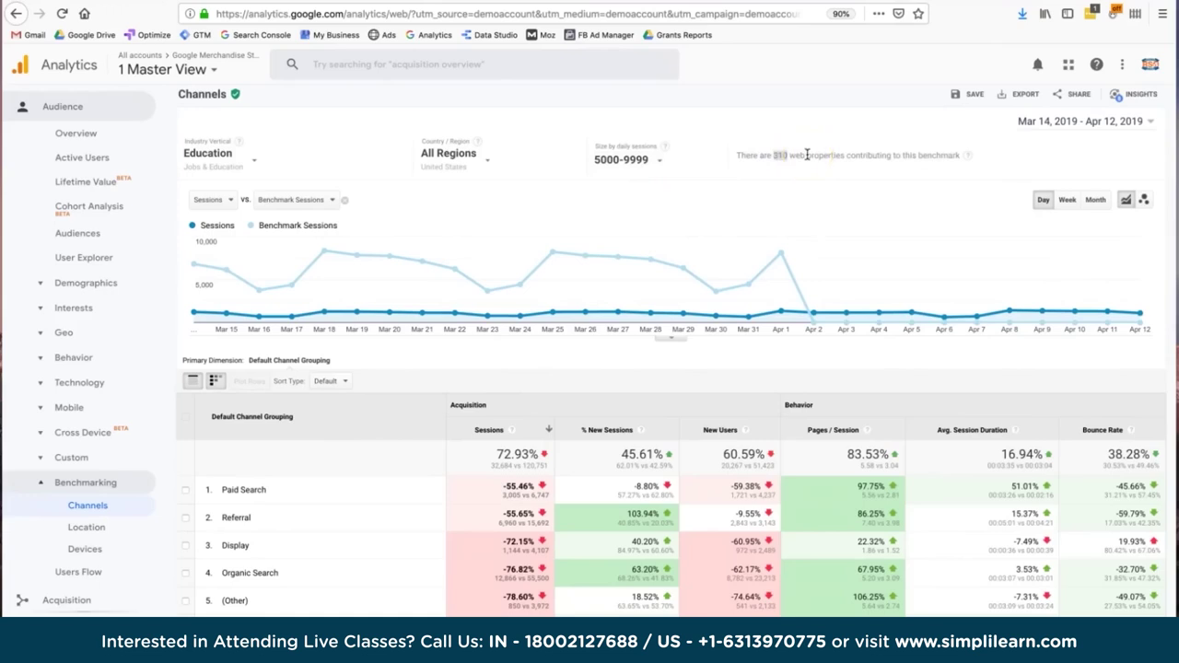
scroll(807, 155, "down", 1)
scroll(807, 155, "up", 2)
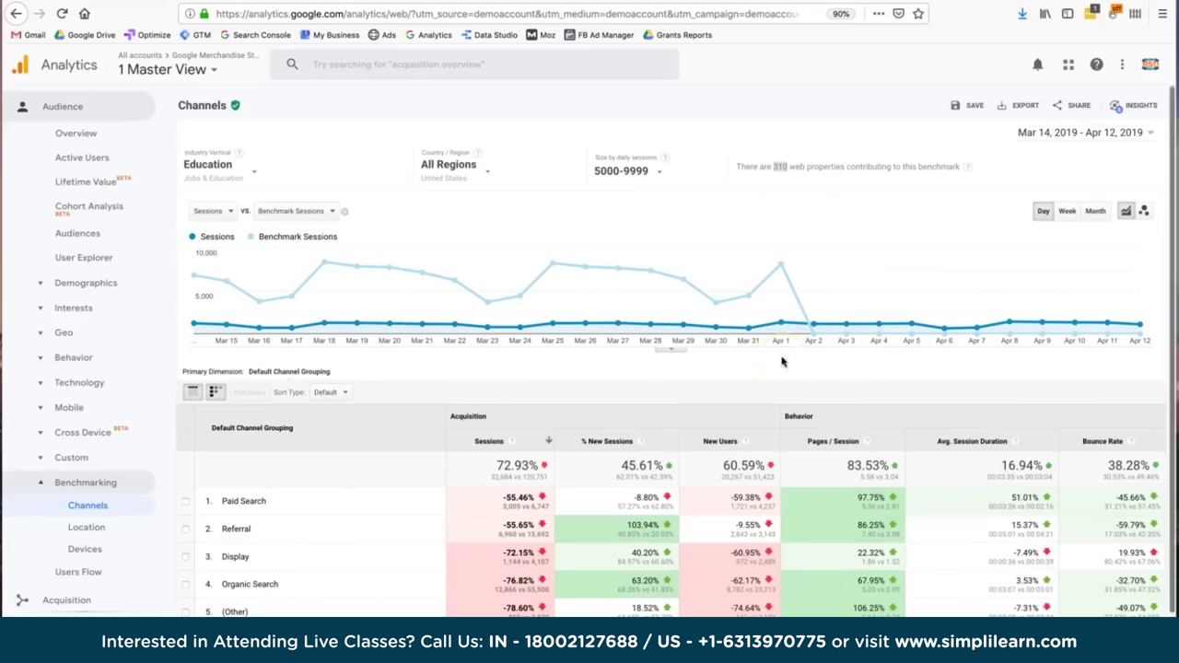
Examine the benchmark channel table and compare Organic Search's sessions with the benchmark
scroll(781, 361, "down", 2)
scroll(781, 361, "up", 2)
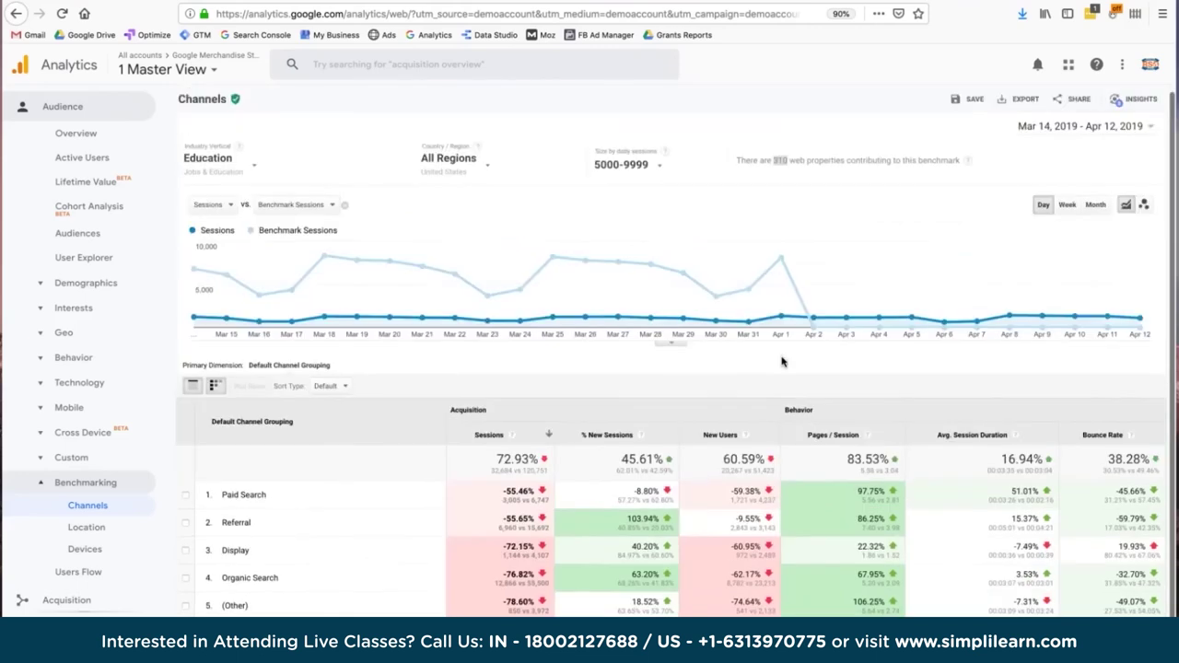
scroll(781, 361, "down", 2)
scroll(781, 361, "up", 2)
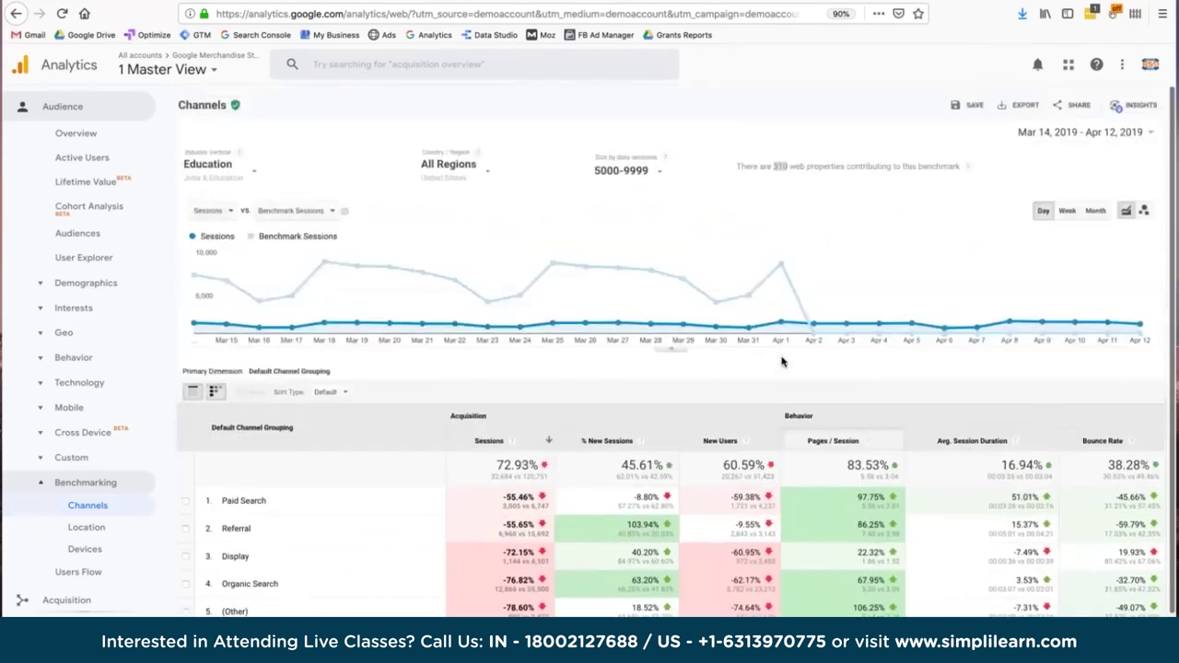
scroll(451, 547, "down", 2)
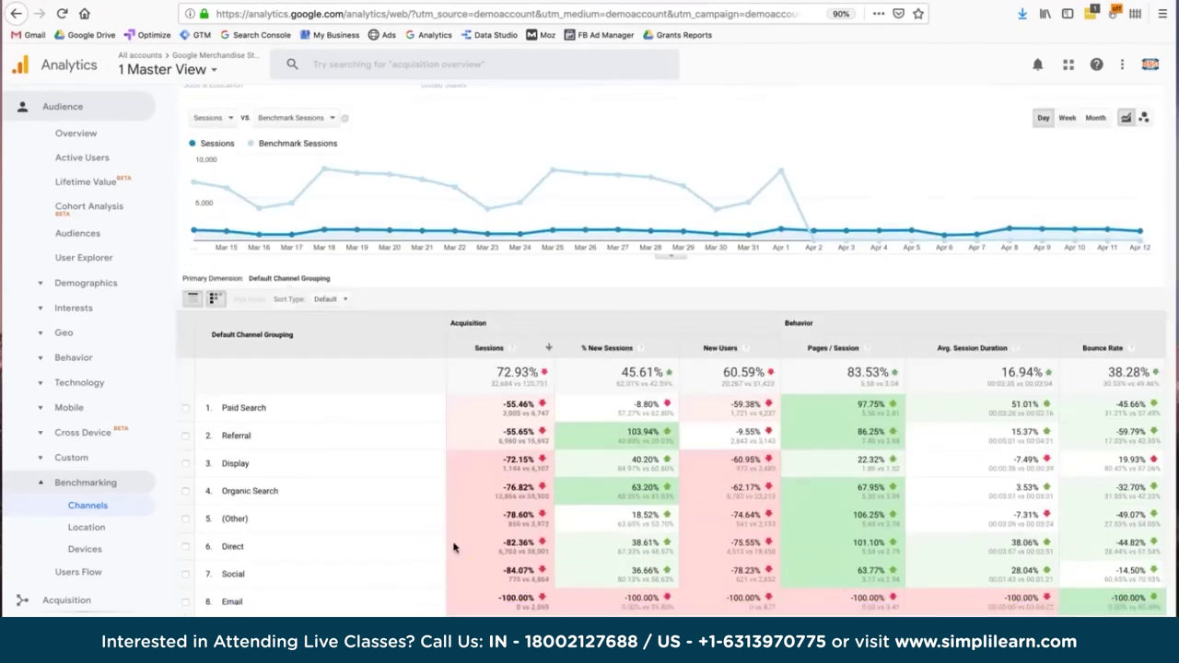
left_click_drag(244, 490, 497, 493)
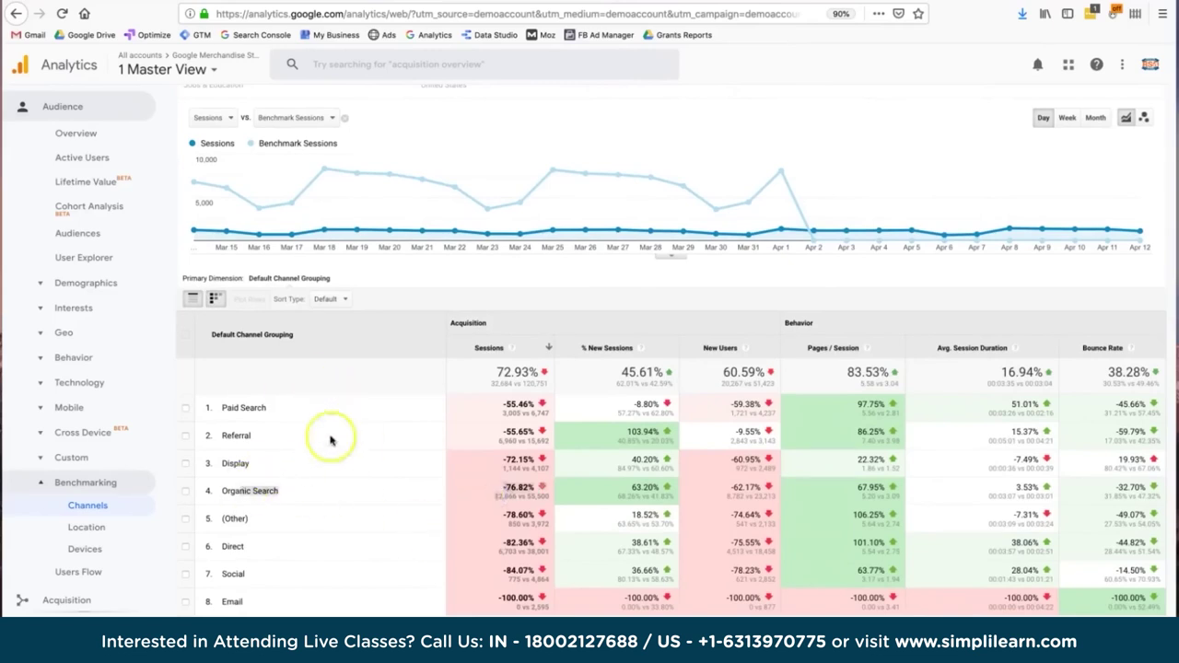
double_click(281, 495)
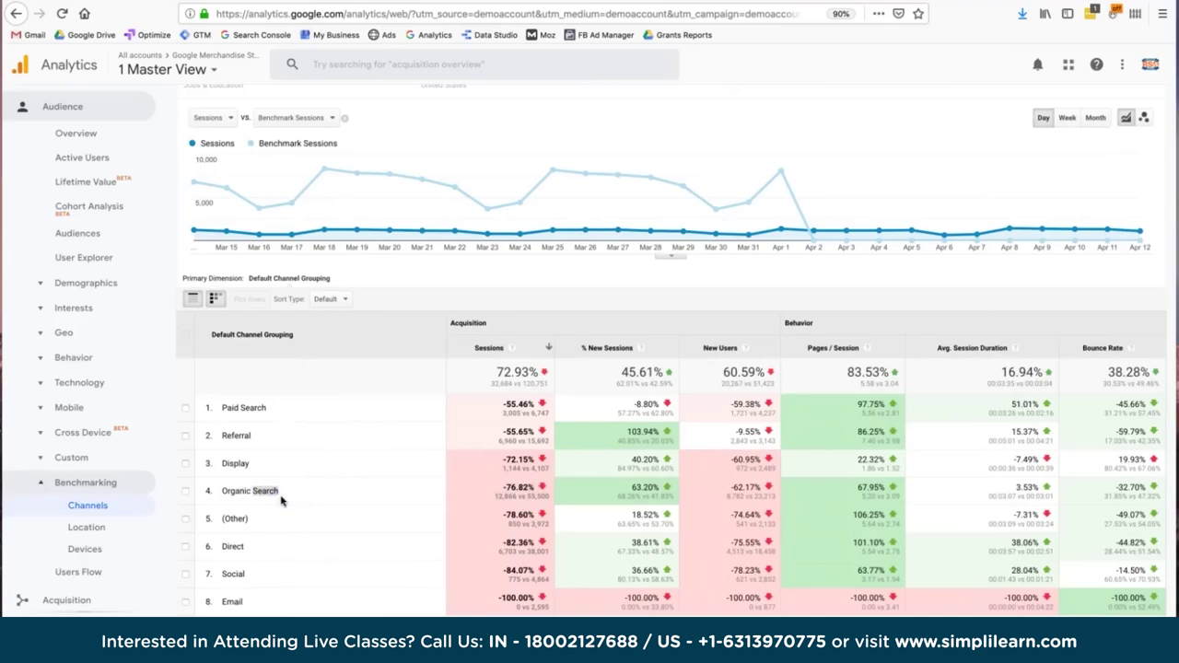
left_click_drag(281, 497, 500, 493)
triple_click(257, 492)
Compare Organic Search's pages per session, new users and bounce rate with the benchmark figures
left_click(855, 484)
left_click(856, 471)
left_click(712, 495)
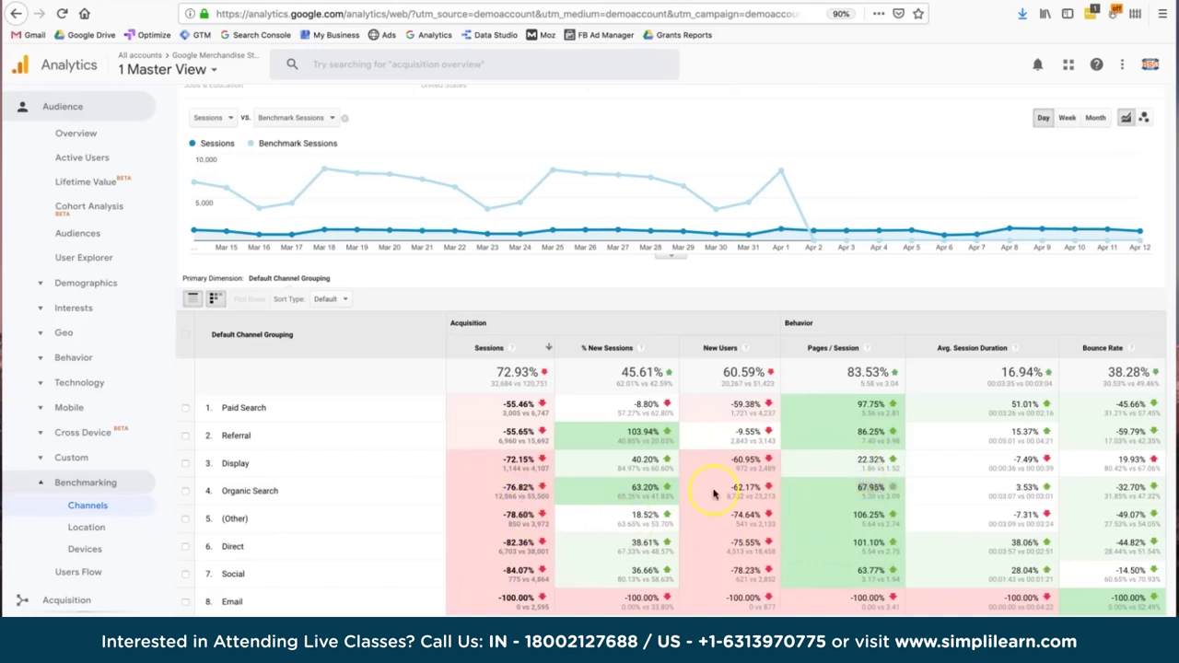
left_click(859, 489)
triple_click(1097, 496)
left_click(1101, 494)
Open the Devices report under Audience Benchmarking and open its industry vertical choices
left_click(103, 550)
scroll(489, 547, "up", 1)
left_click(276, 173)
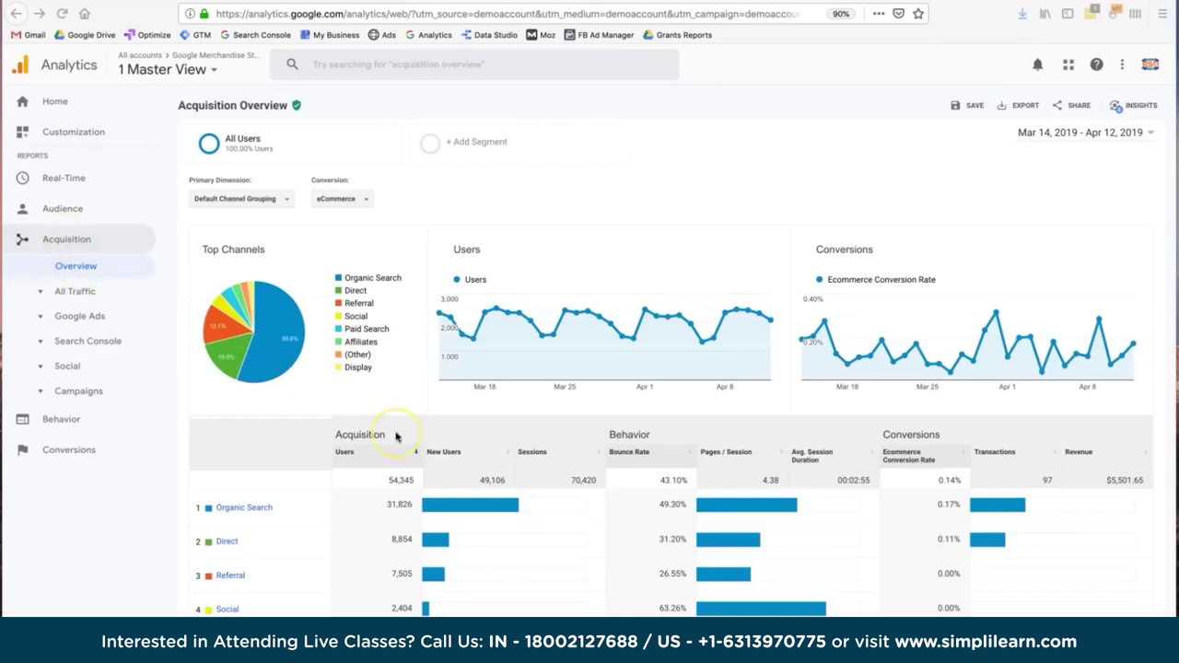
Review the channels listed in the Acquisition Overview, from Organic Search down to Display
scroll(396, 436, "down", 2)
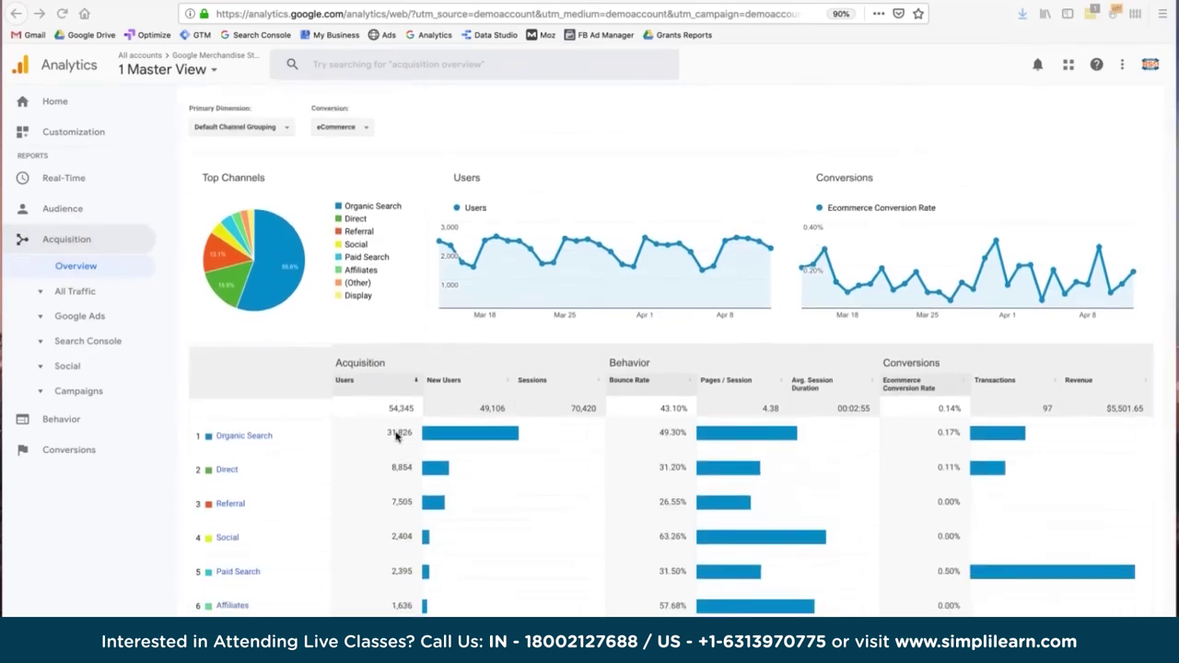
scroll(396, 436, "down", 1)
scroll(396, 437, "down", 1)
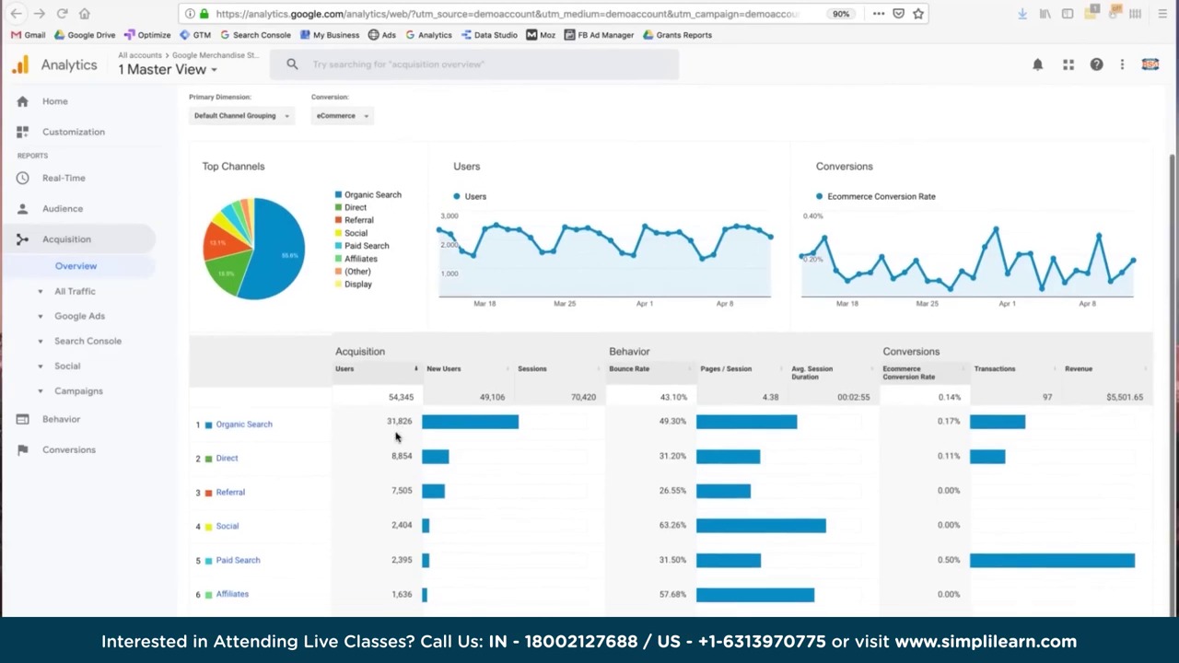
scroll(396, 437, "down", 2)
left_click(251, 372)
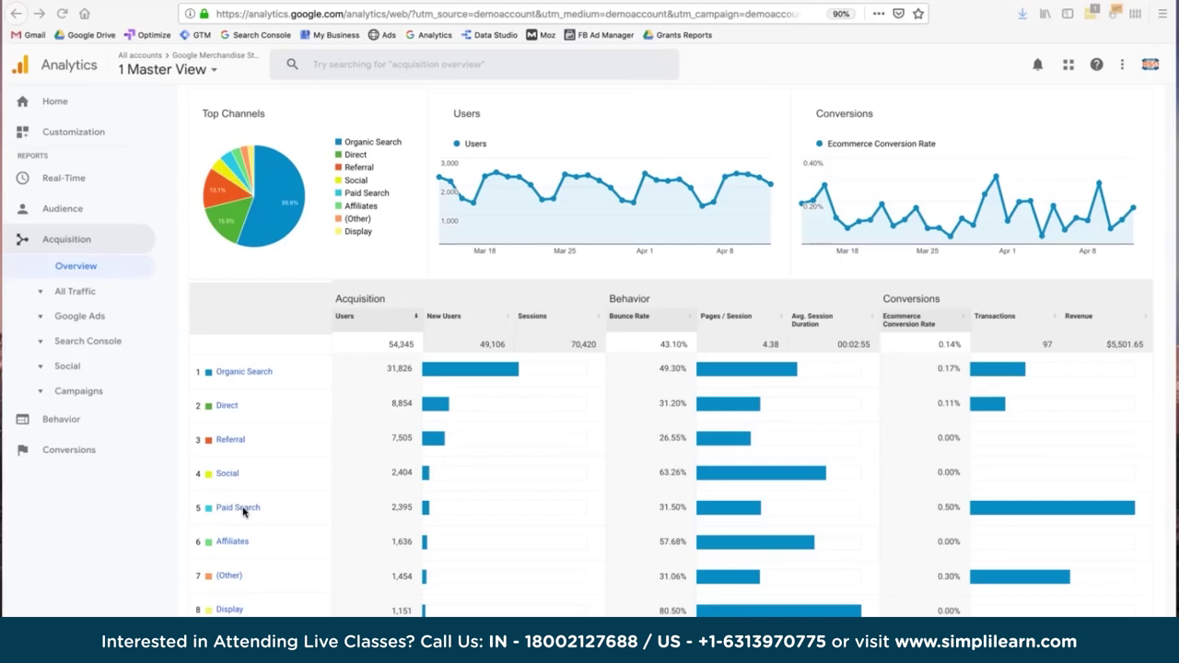
left_click(230, 608)
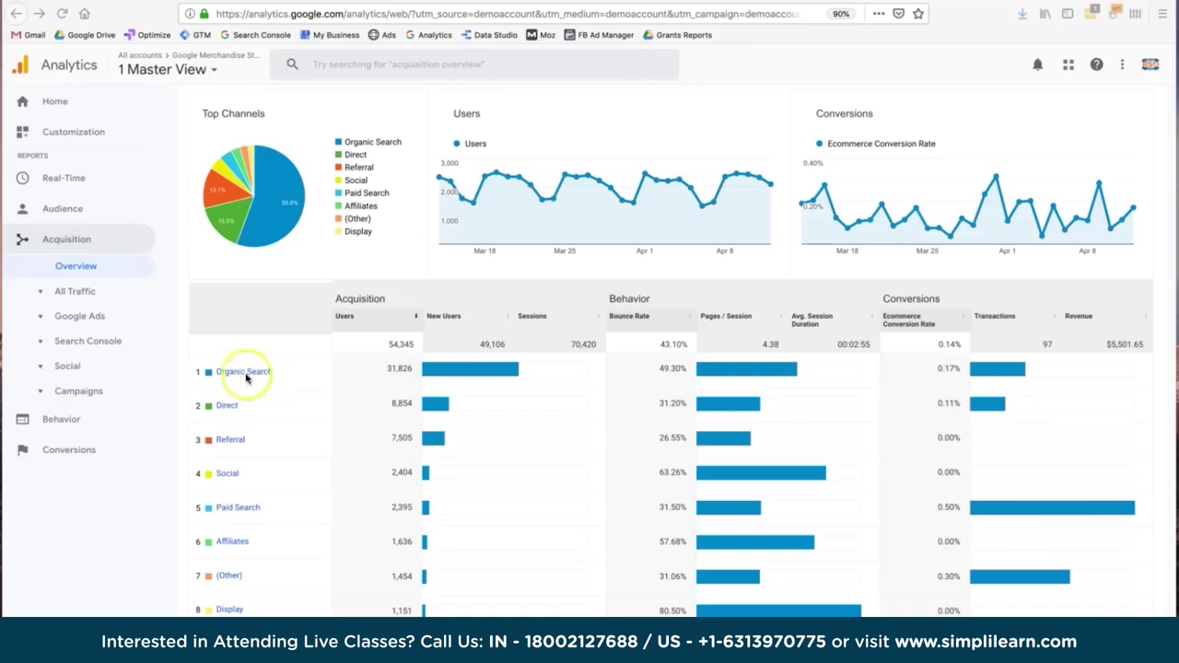
Open the Channels report under Acquisition's All Traffic and look over its date range and channel table
left_click(87, 293)
left_click(88, 315)
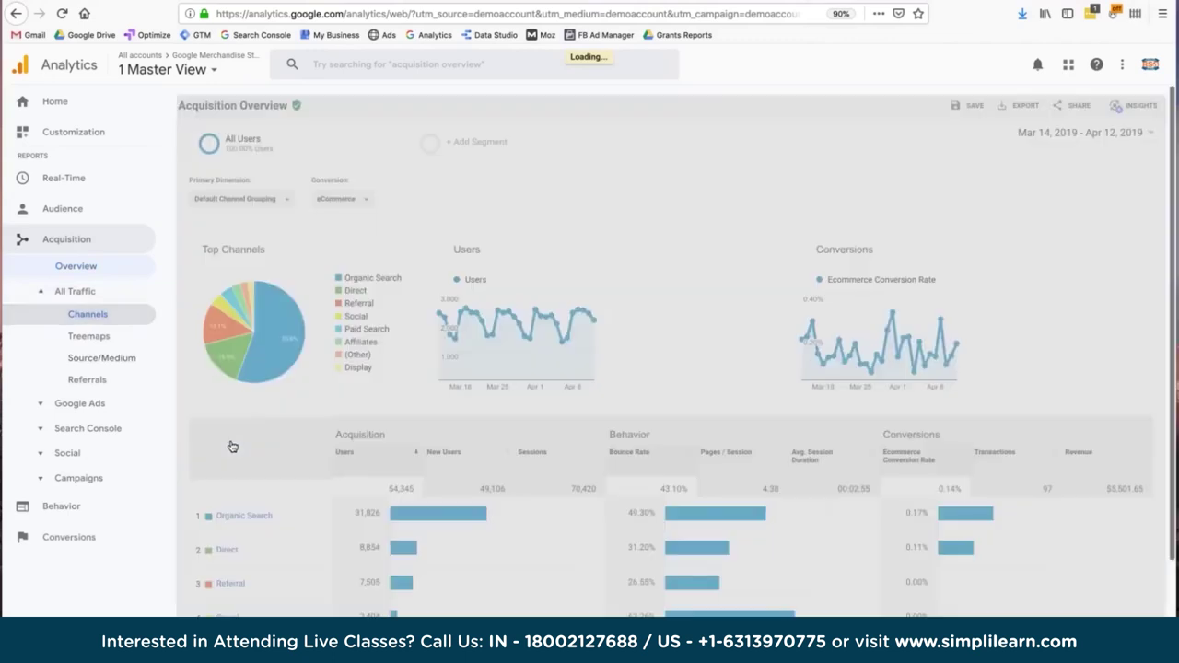
left_click(323, 512)
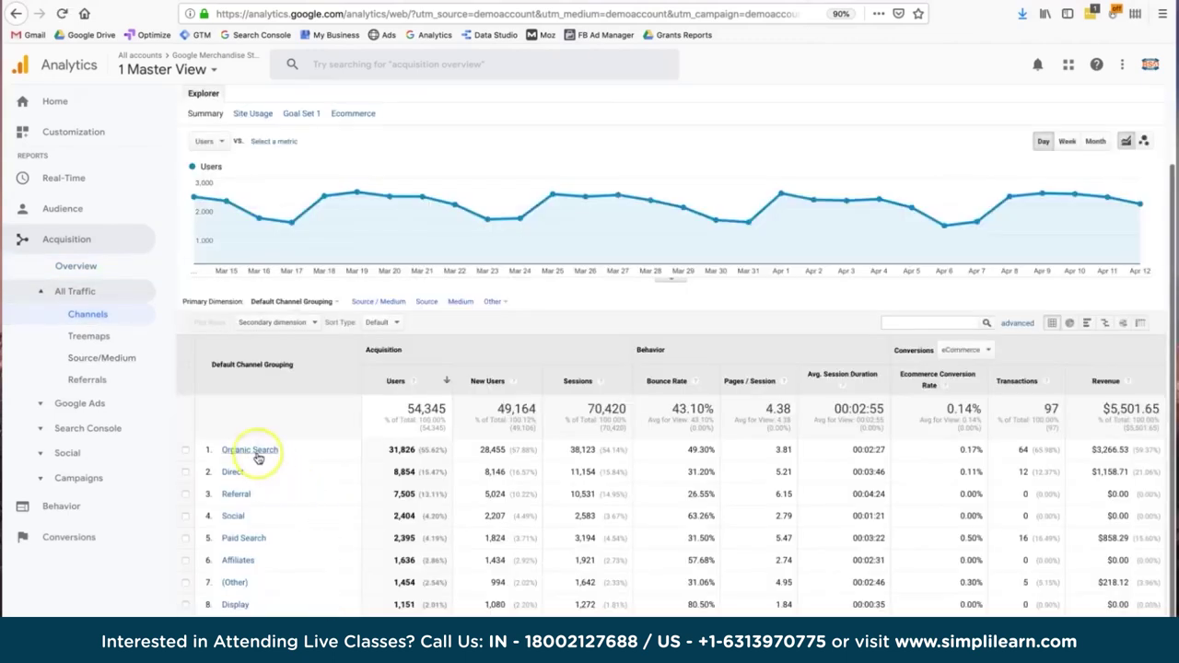
scroll(607, 454, "up", 2)
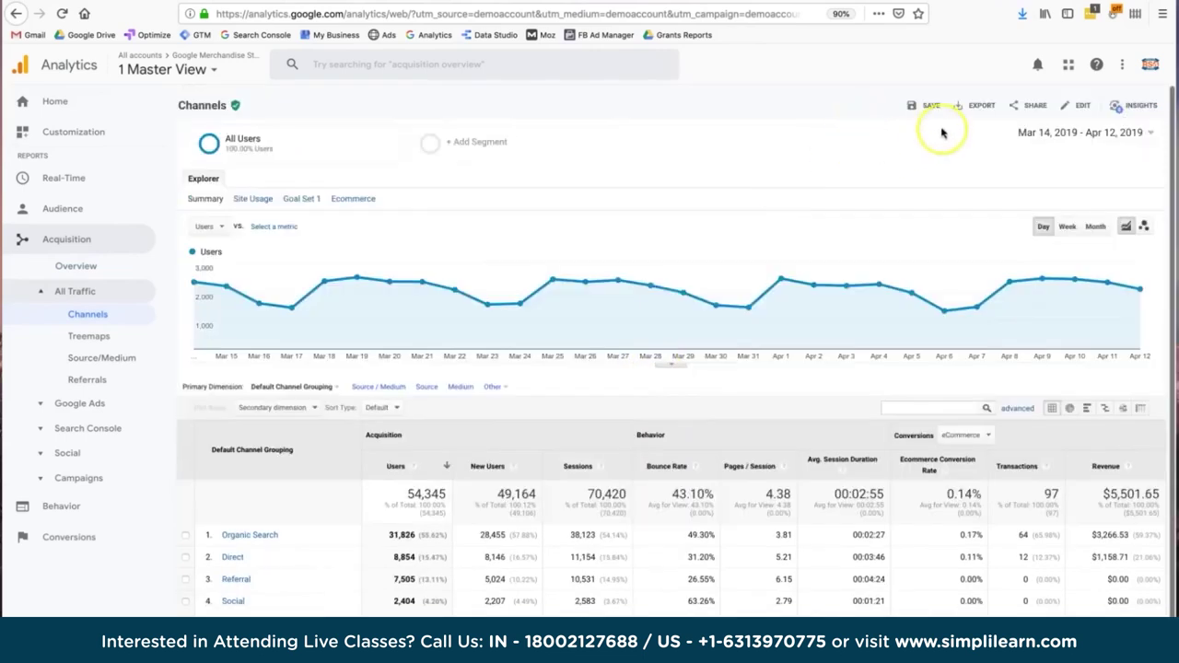
scroll(711, 231, "down", 2)
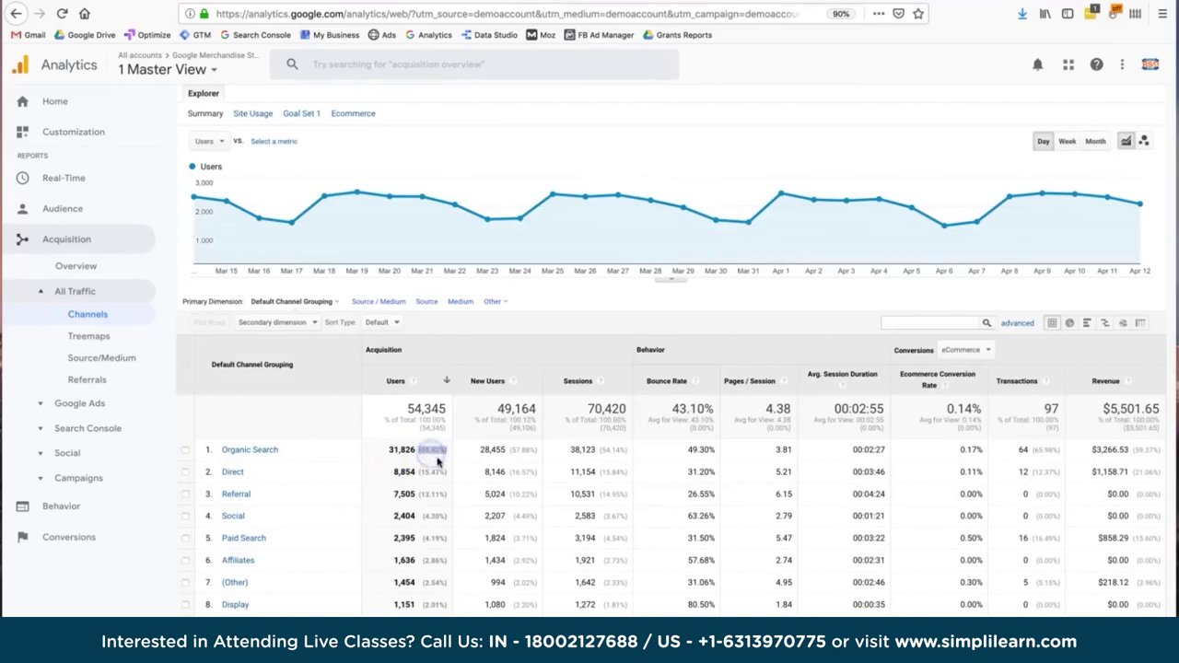
Review Organic Search's users, sessions, bounce rate, pages per session, average session duration and transactions in the Channels table
left_click_drag(446, 450, 416, 450)
left_click(399, 449)
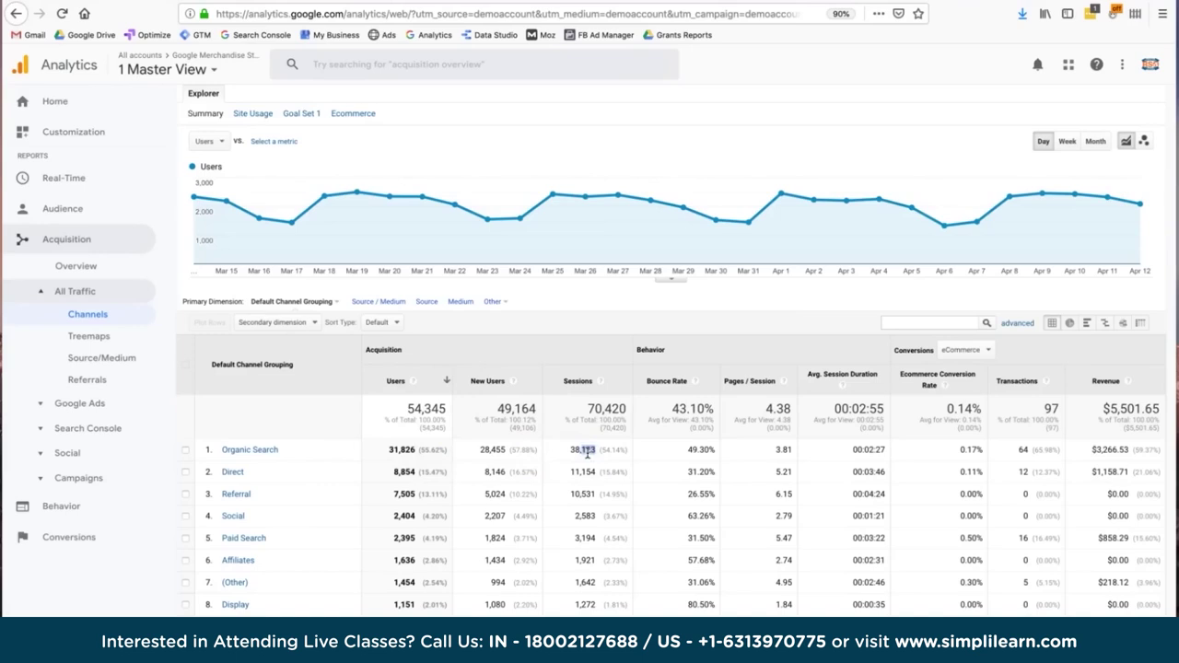
left_click(587, 453)
left_click_drag(685, 449, 726, 449)
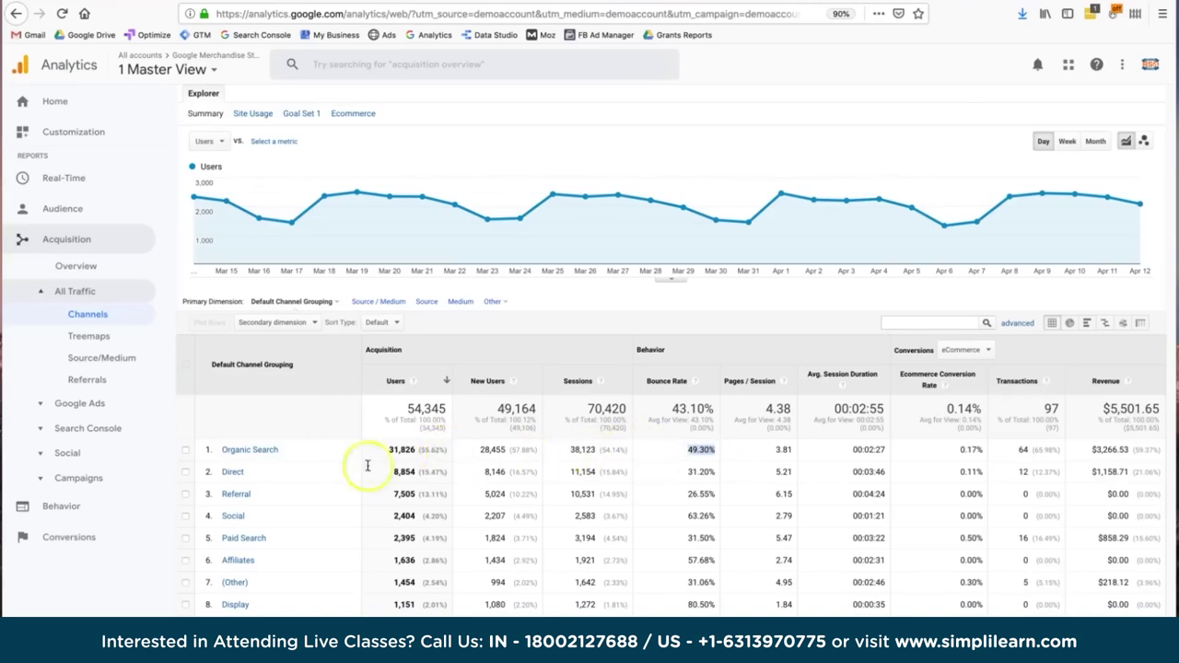
left_click(694, 447)
left_click_drag(770, 448, 792, 449)
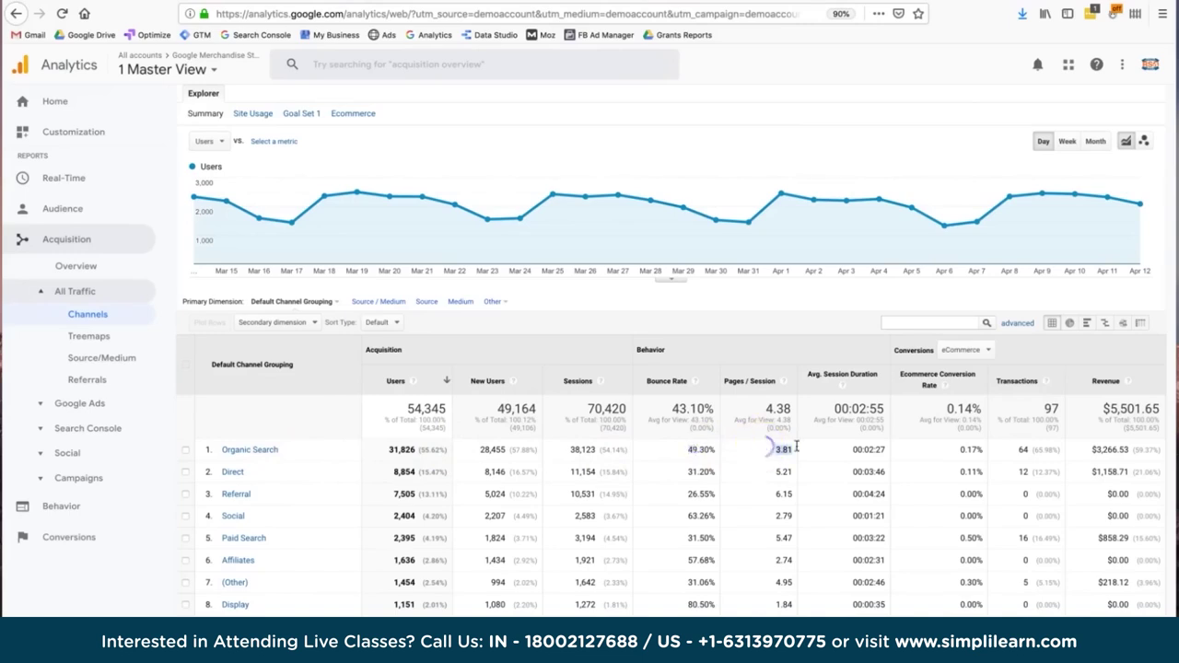
triple_click(821, 452)
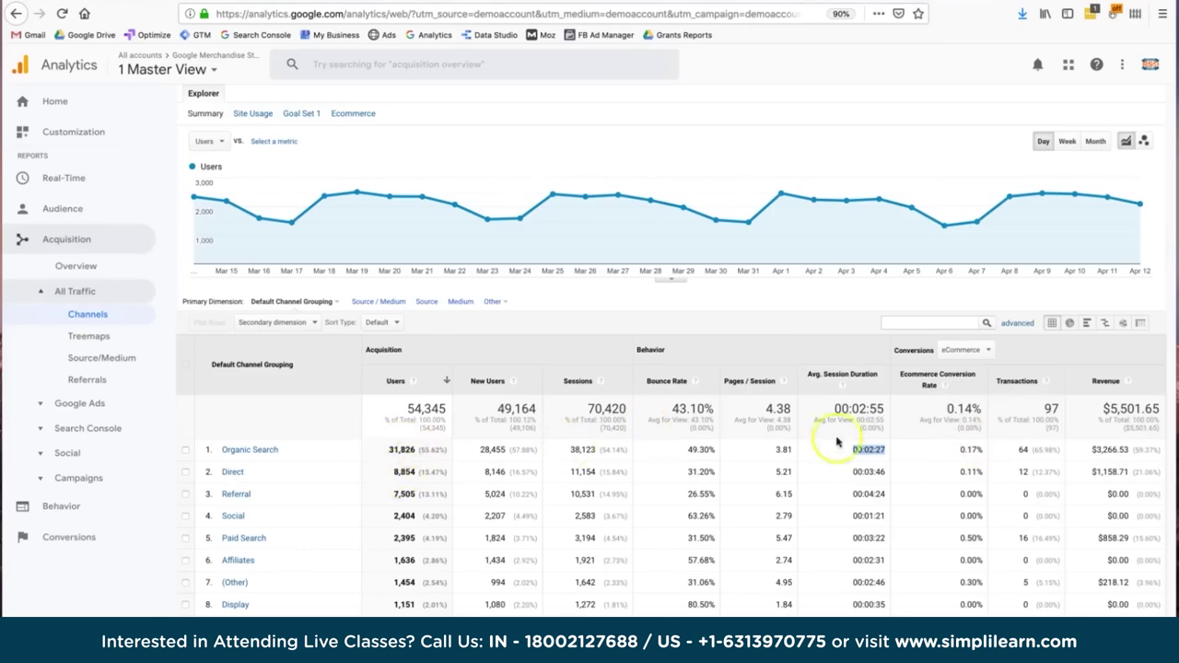
left_click(1019, 452)
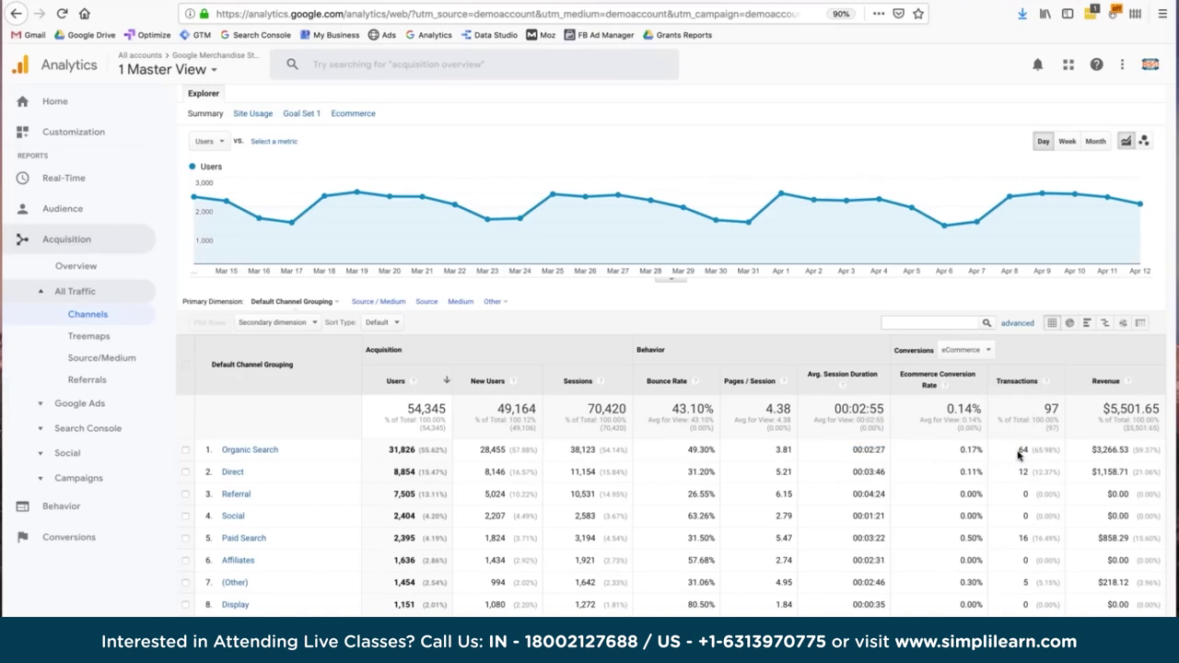
Review Organic Search's ecommerce conversion rate, transactions and revenue in the Channels table
left_click(961, 450)
left_click_drag(961, 451, 985, 452)
left_click(1020, 449)
double_click(1090, 449)
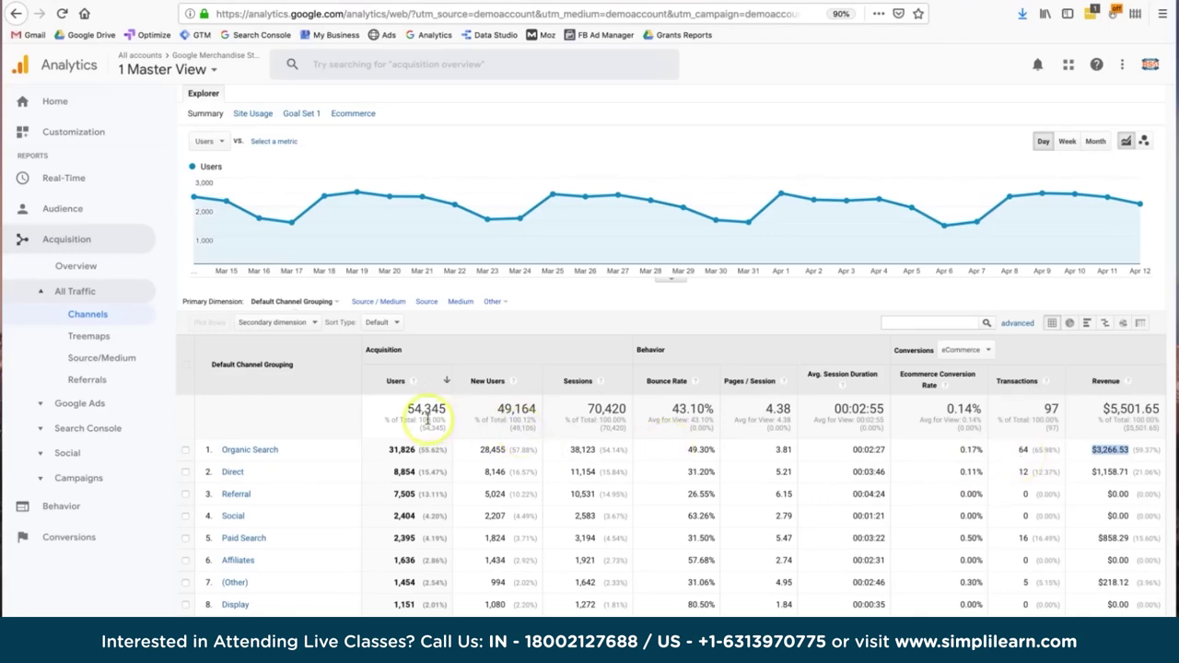
Review the Channels table's totals for users, new users, bounce rate, pages per session, ecommerce conversion rate and transactions, and check the date range
left_click_drag(391, 451, 423, 414)
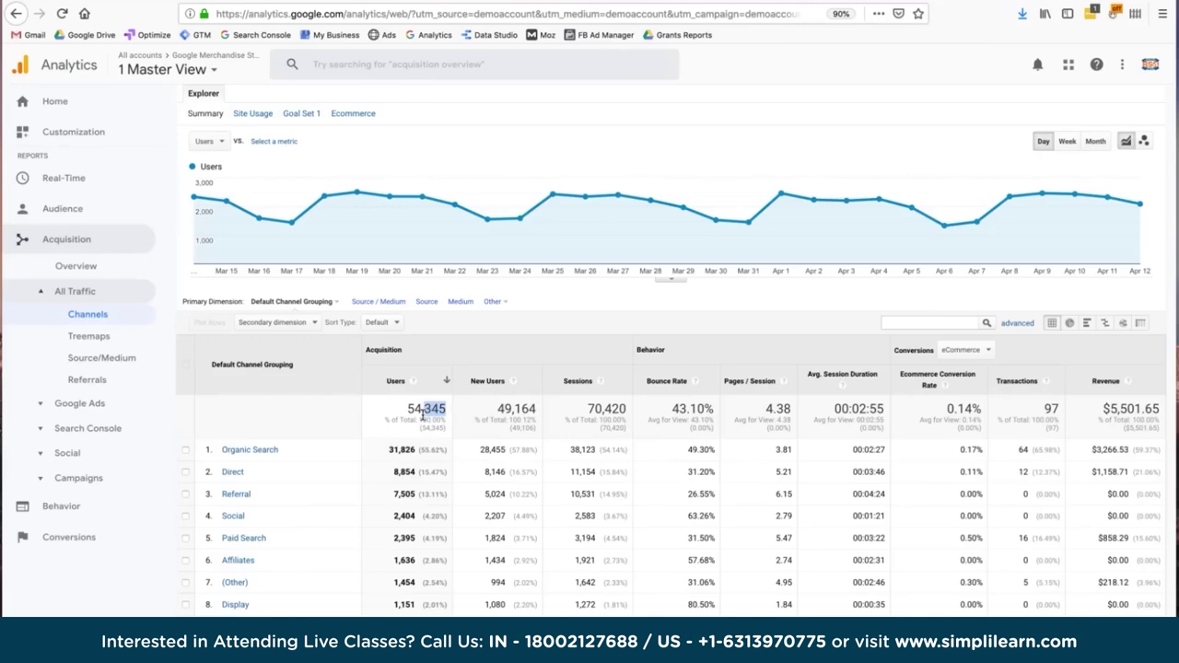
left_click(405, 415)
double_click(405, 412)
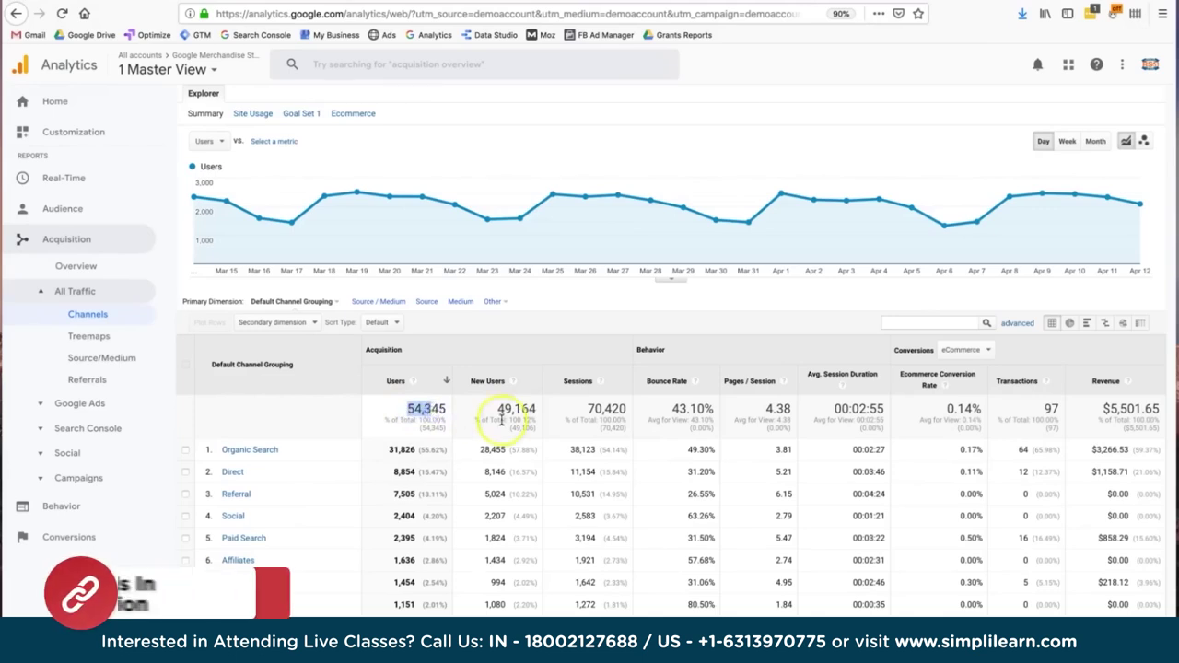
left_click(502, 414)
double_click(501, 415)
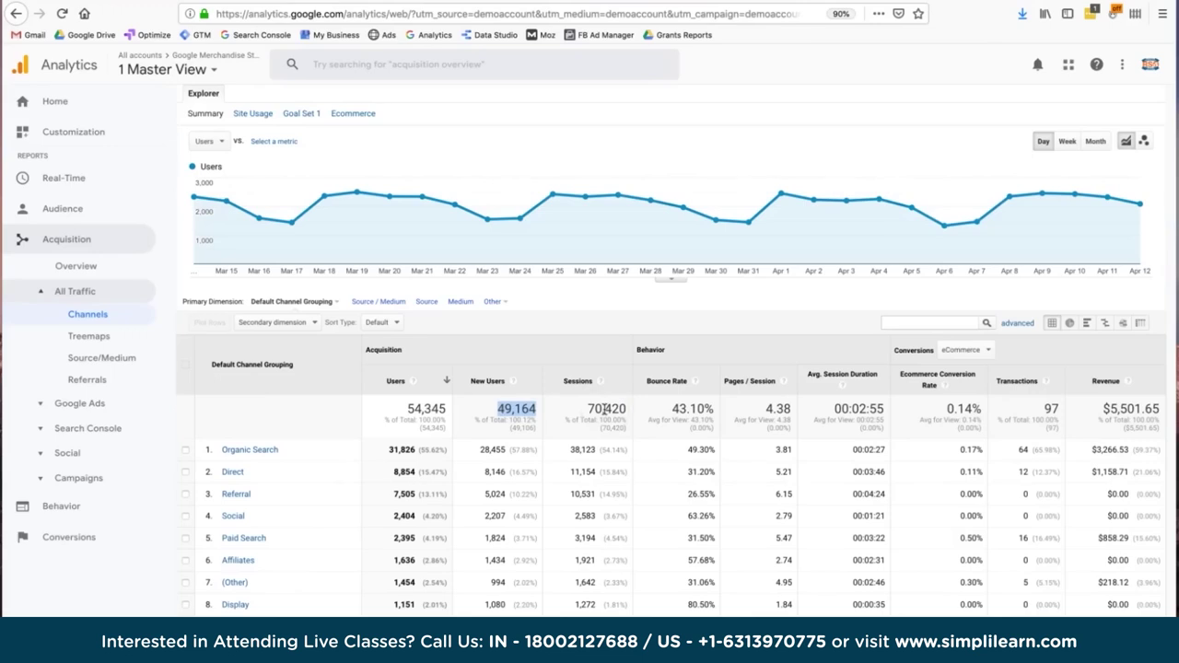
triple_click(665, 411)
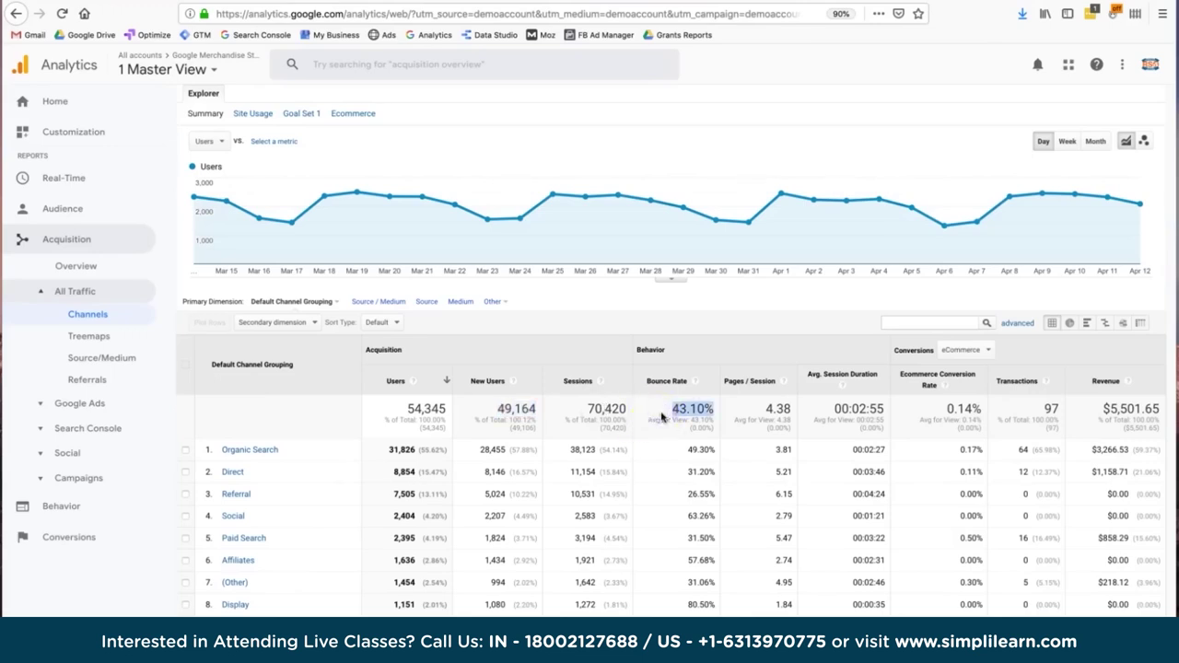
double_click(762, 415)
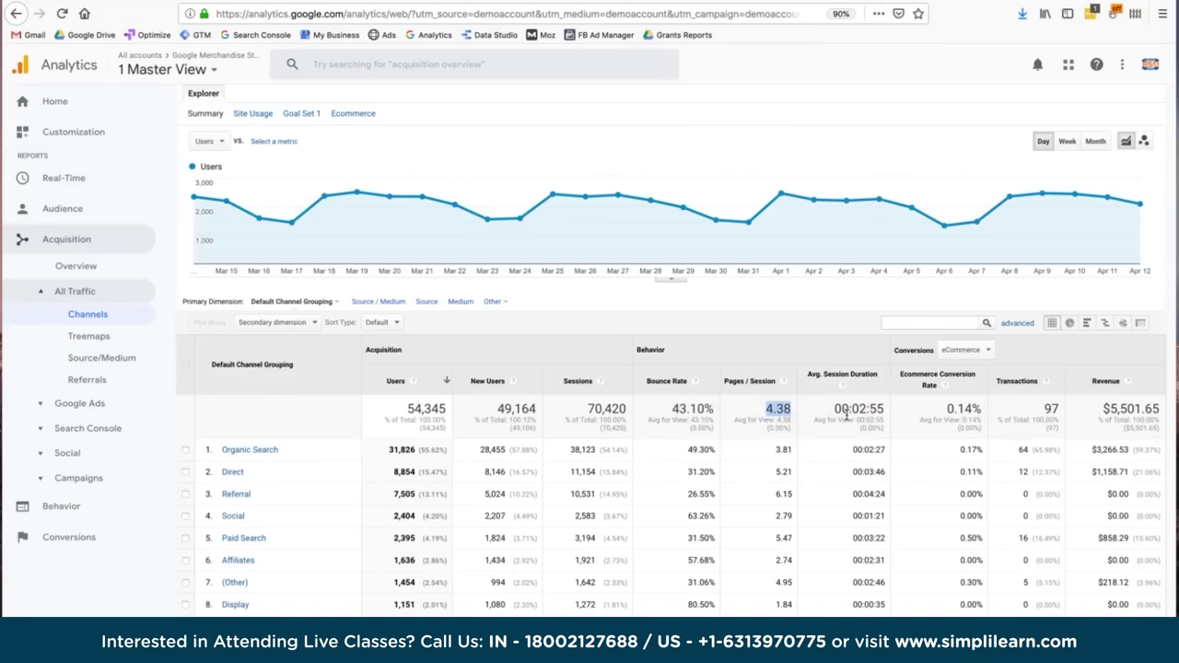
double_click(920, 417)
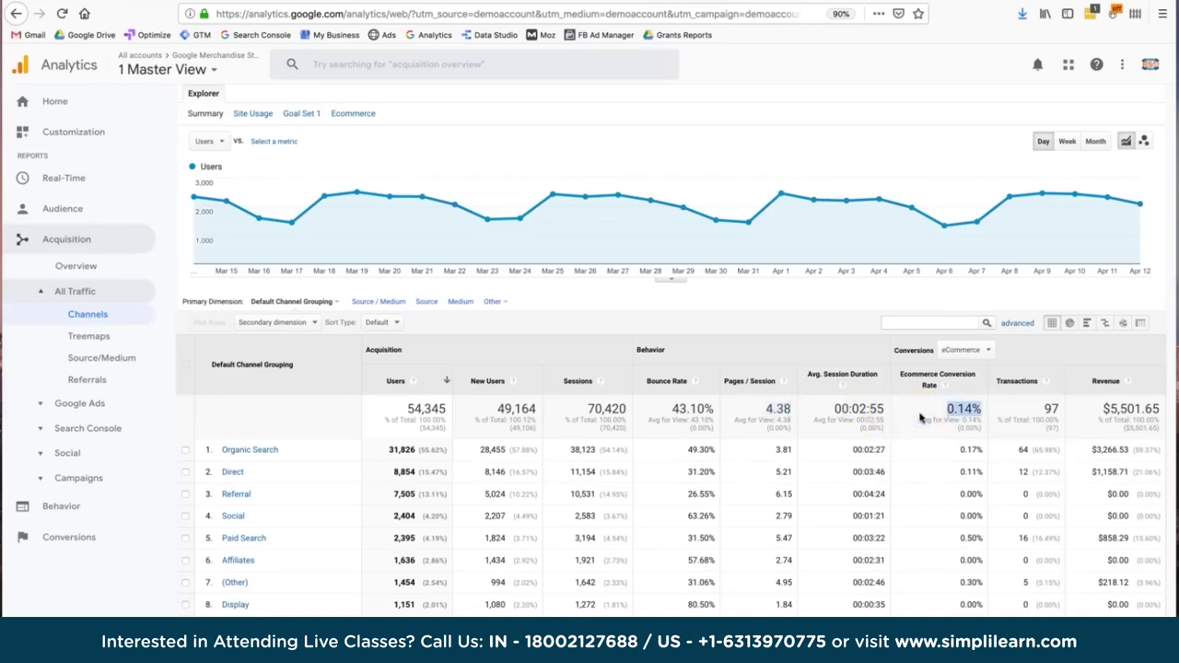
double_click(1041, 410)
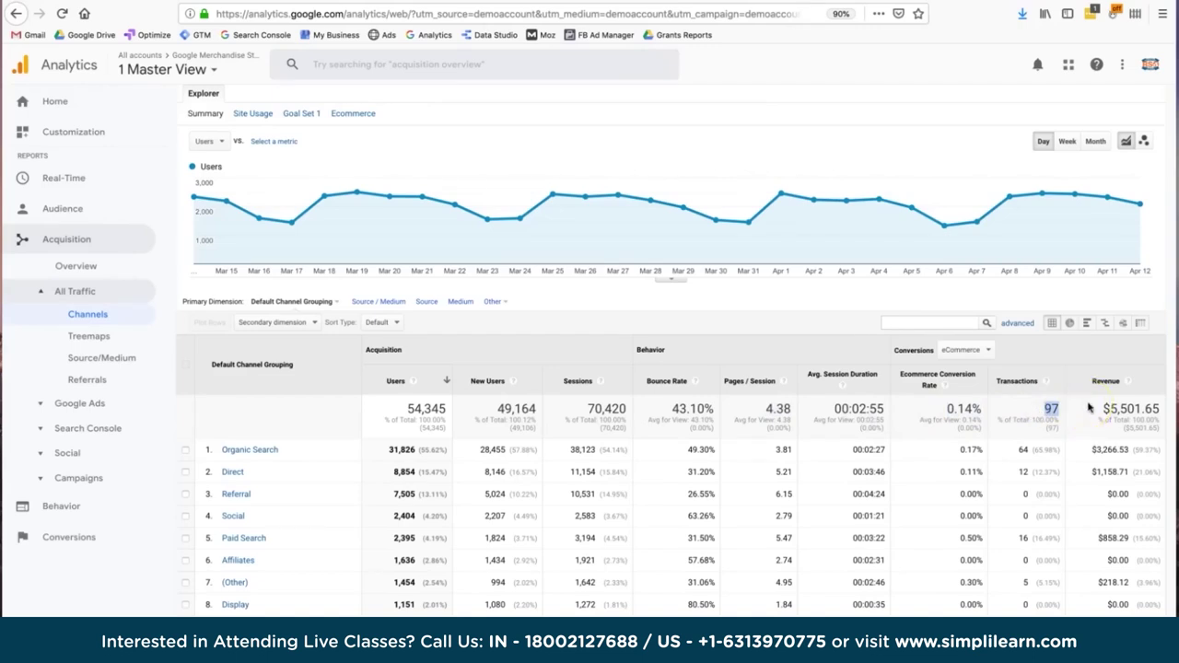
scroll(1068, 194, "up", 2)
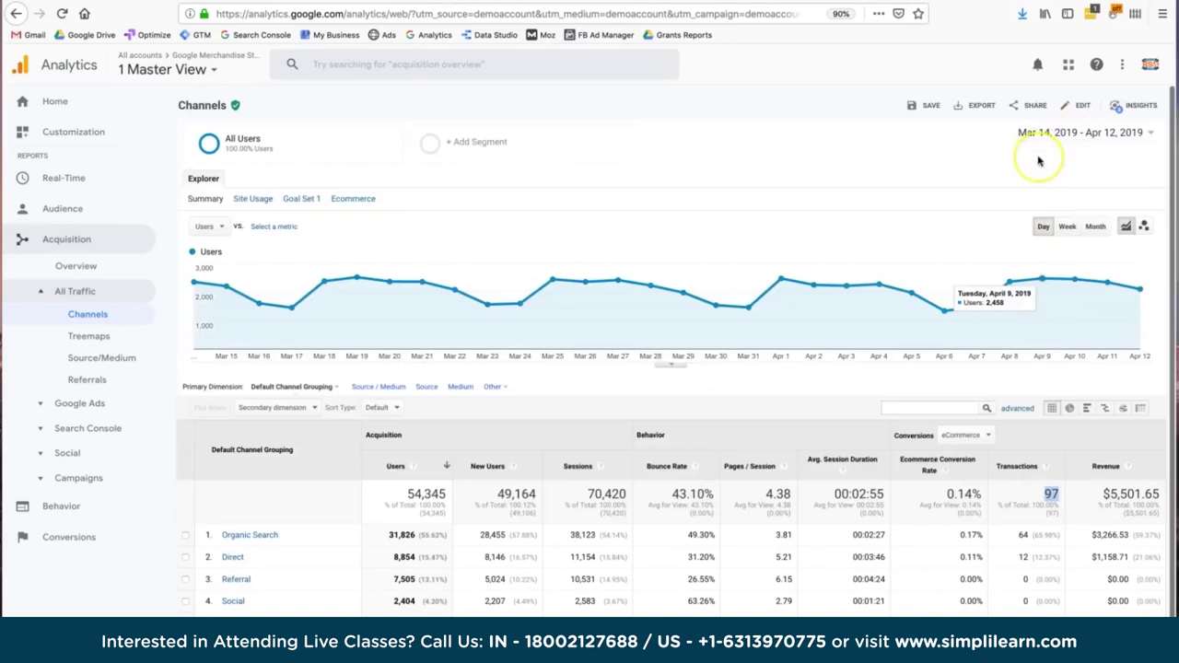
scroll(1038, 161, "down", 2)
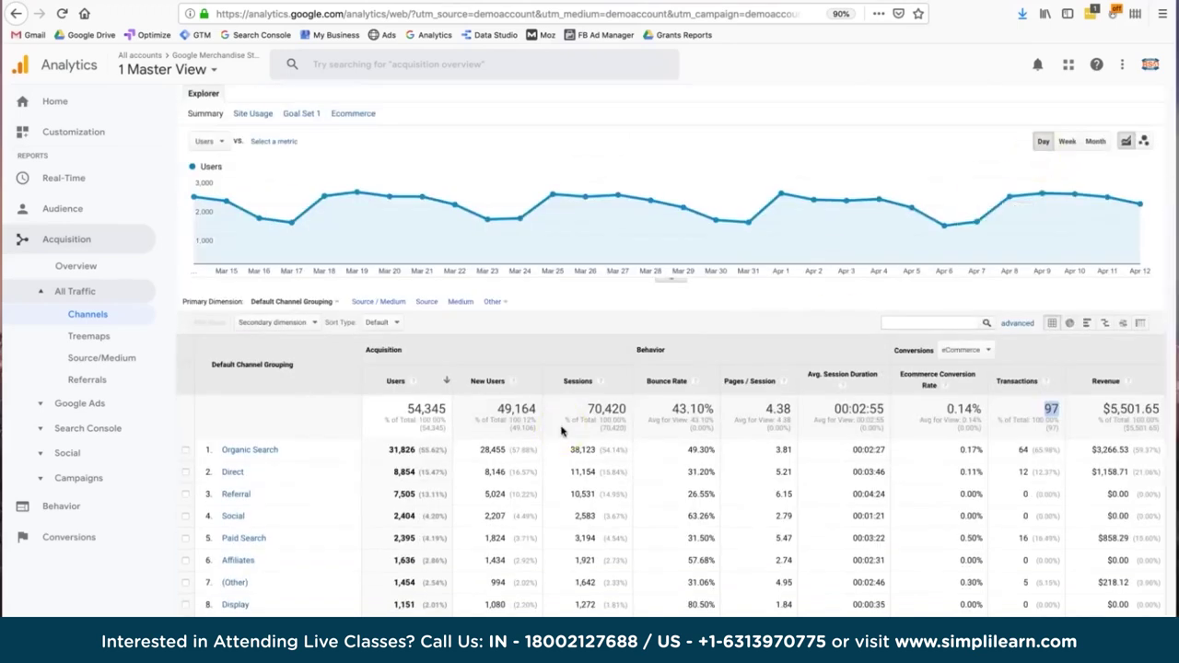
left_click_drag(390, 415, 758, 415)
left_click(753, 419)
Export the Channels report as a PDF, save the file and close the export format choices
scroll(752, 419, "up", 2)
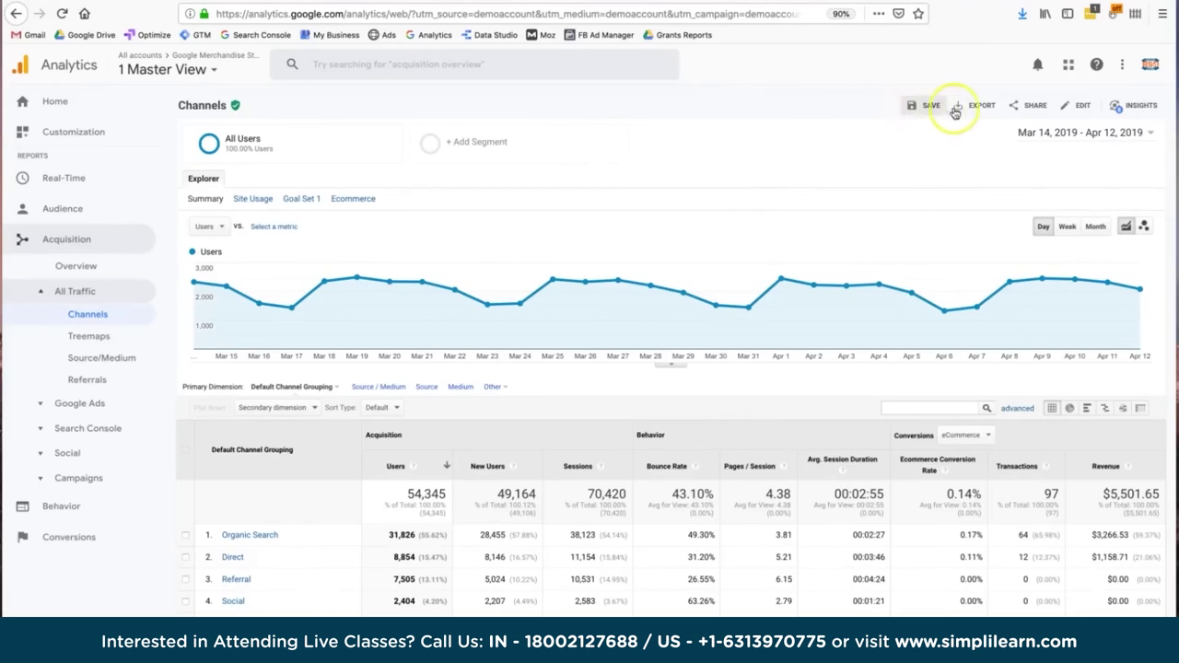
left_click(964, 107)
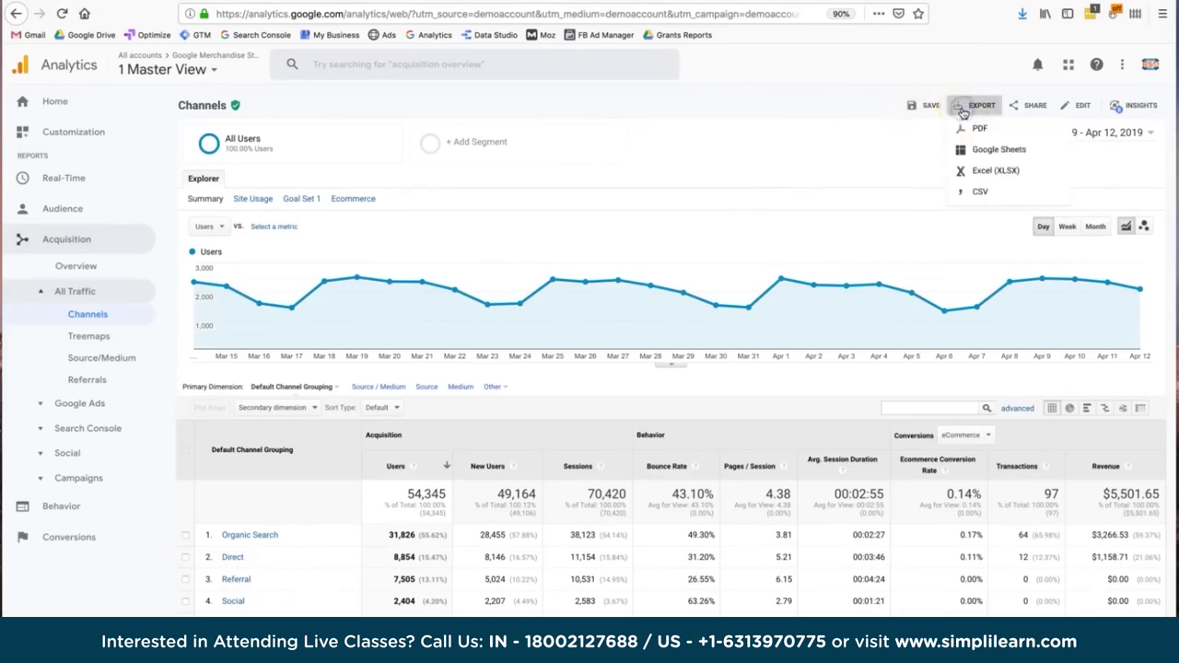
left_click(969, 128)
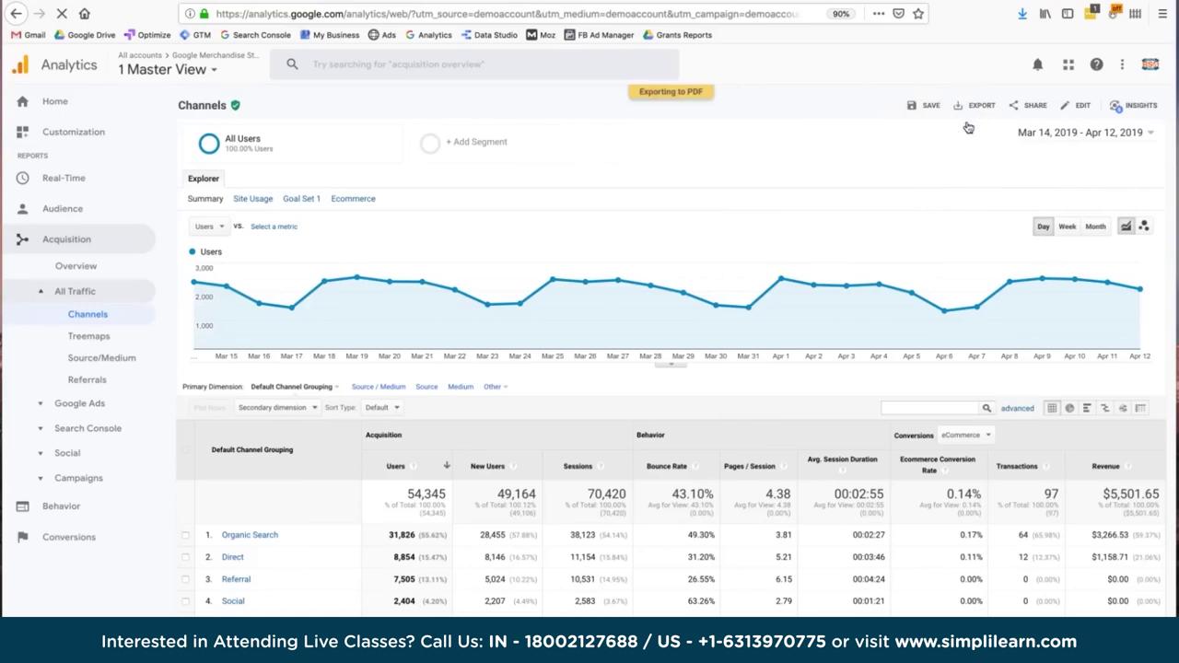
left_click(969, 107)
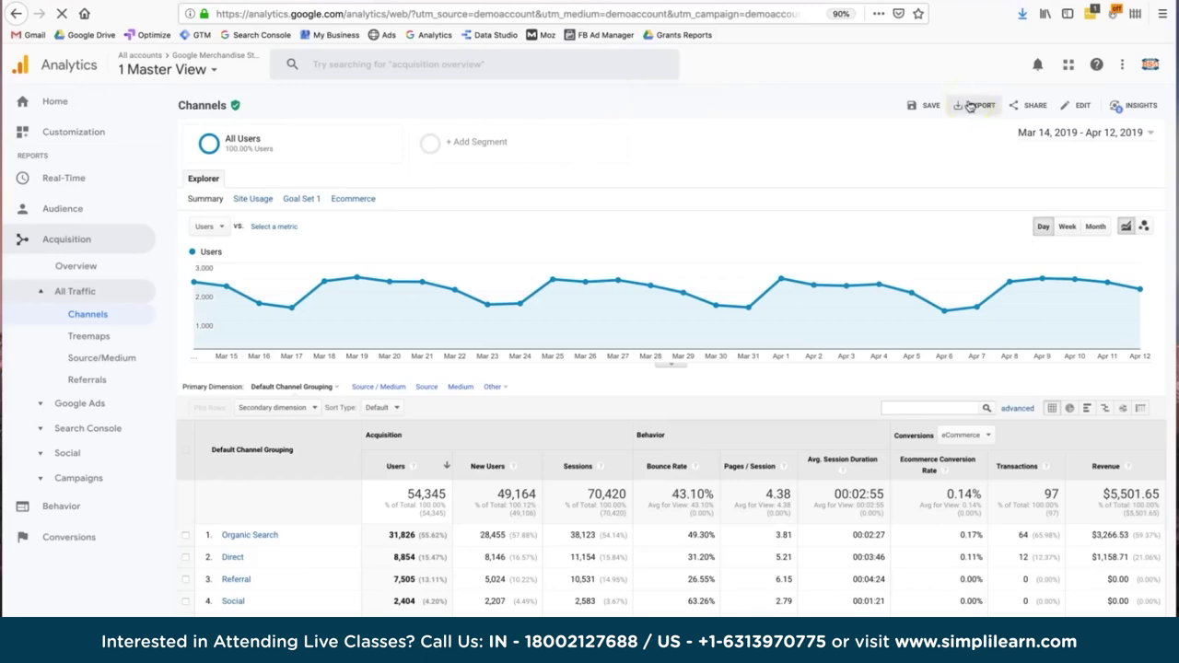
left_click(970, 106)
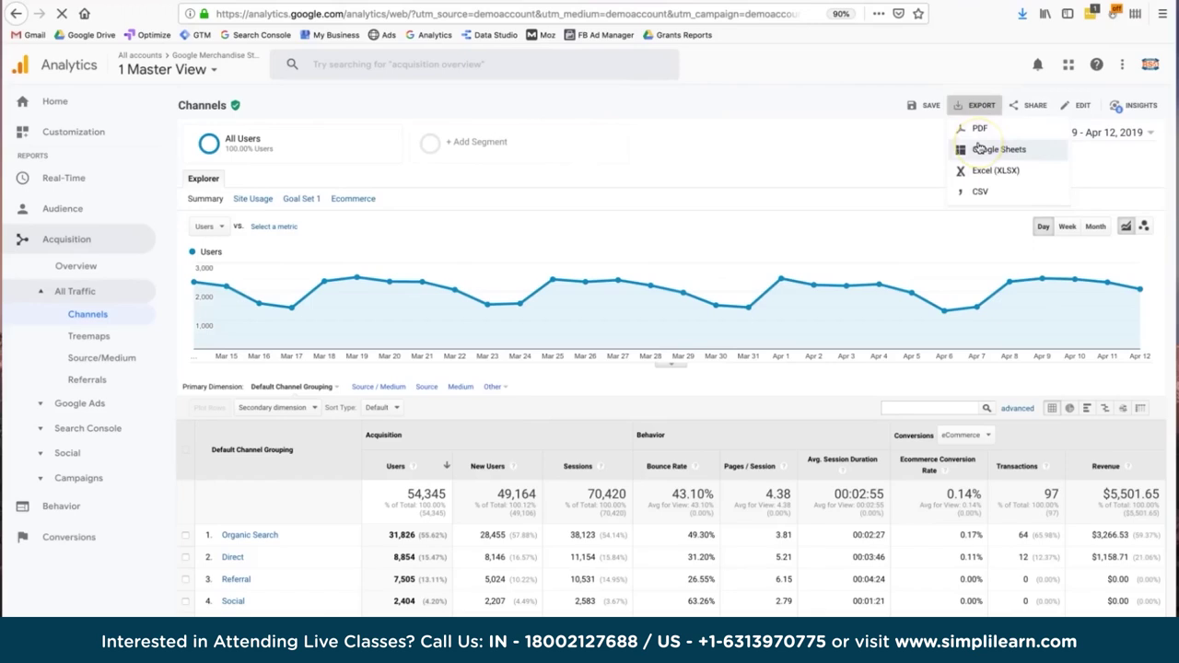
left_click(984, 194)
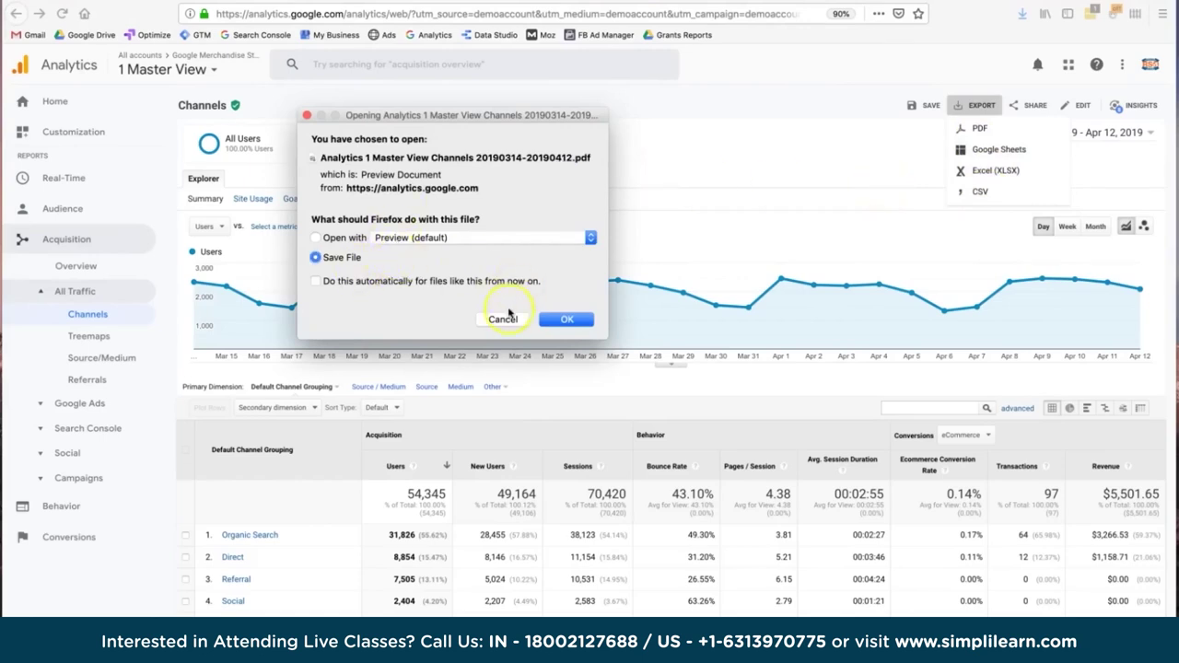
left_click(571, 319)
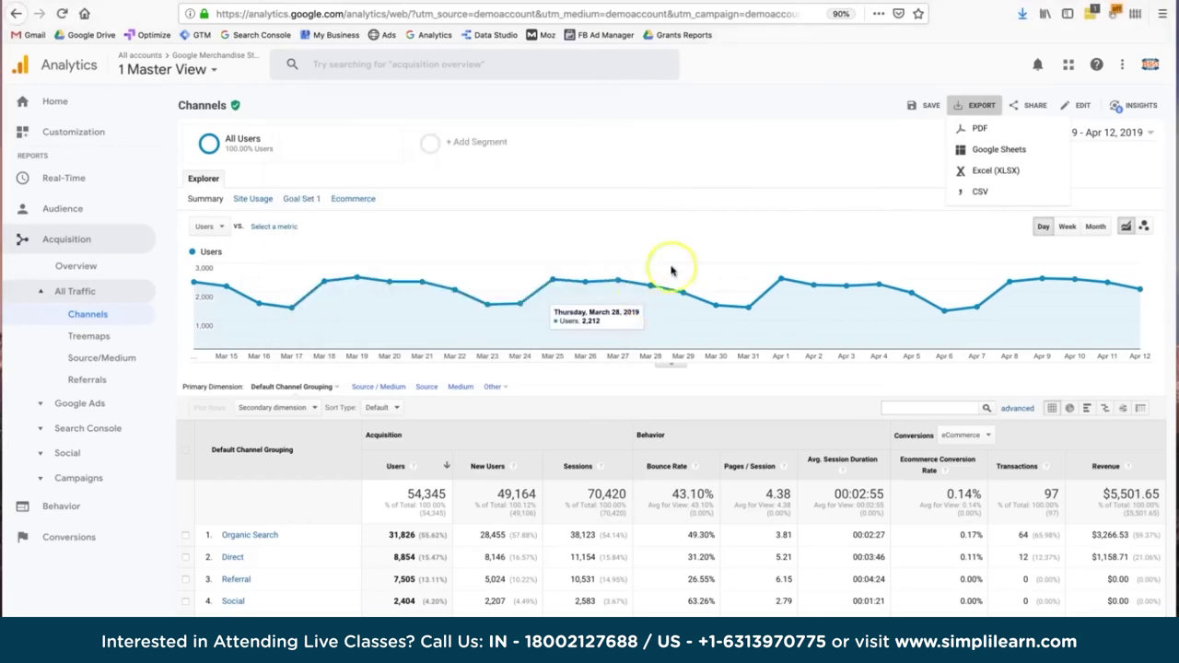
left_click(754, 127)
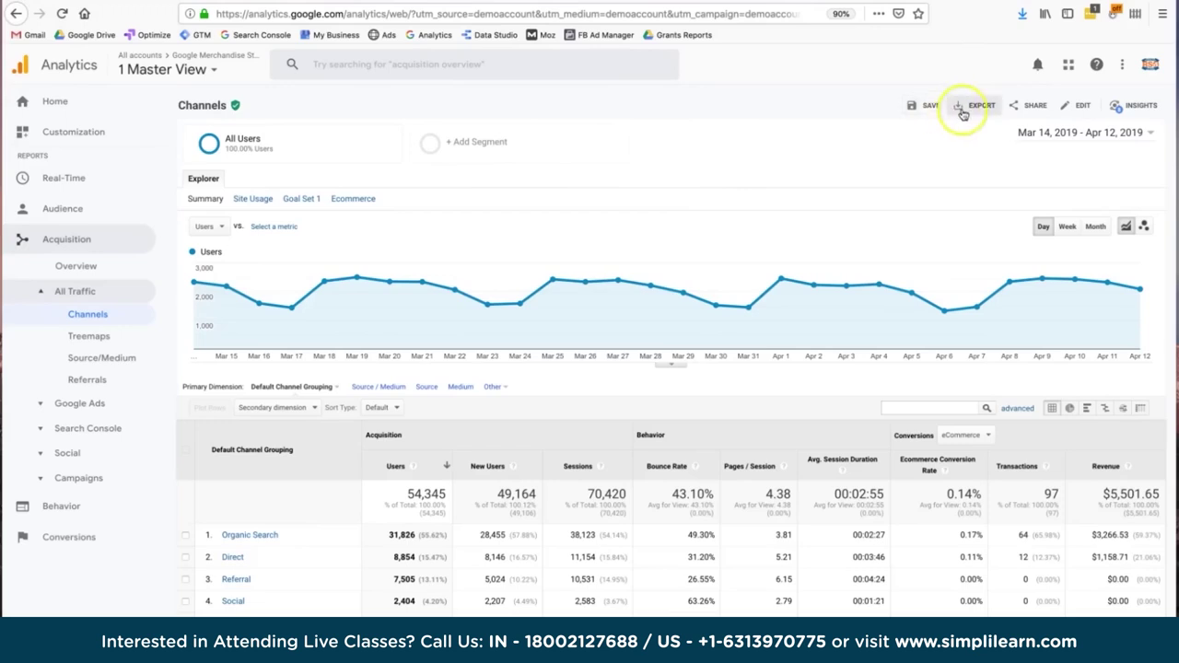
Open the Campaigns report under Acquisition's Google Ads and review its overall CPC, cost and revenue
scroll(700, 225, "down", 1)
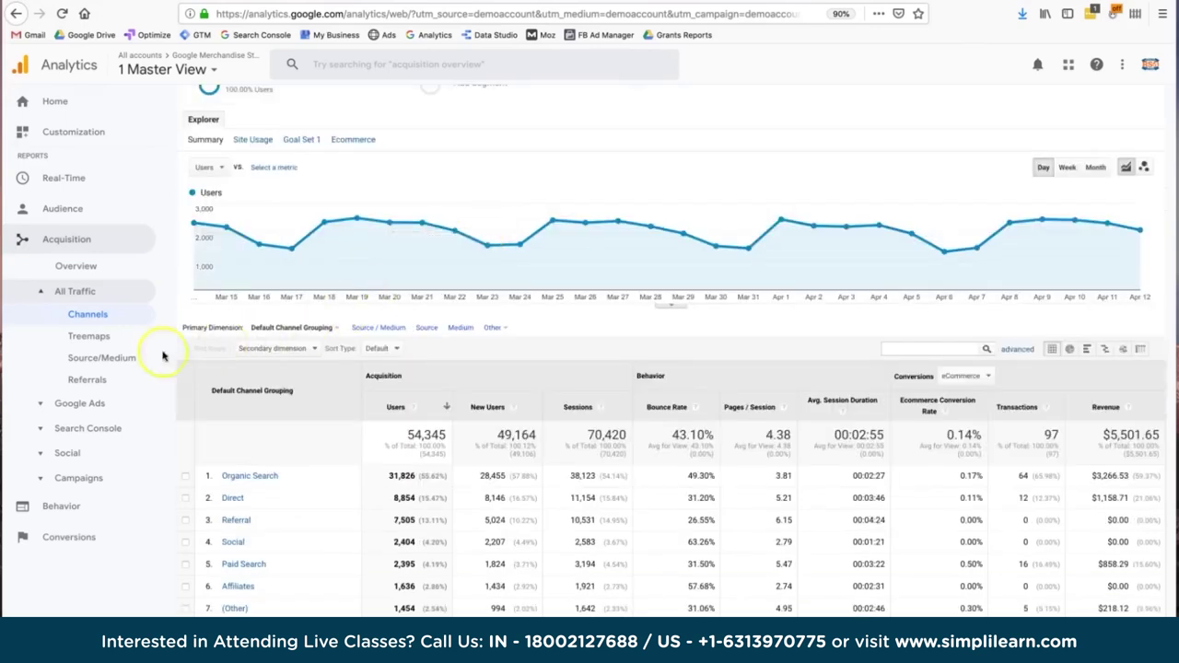
left_click(95, 403)
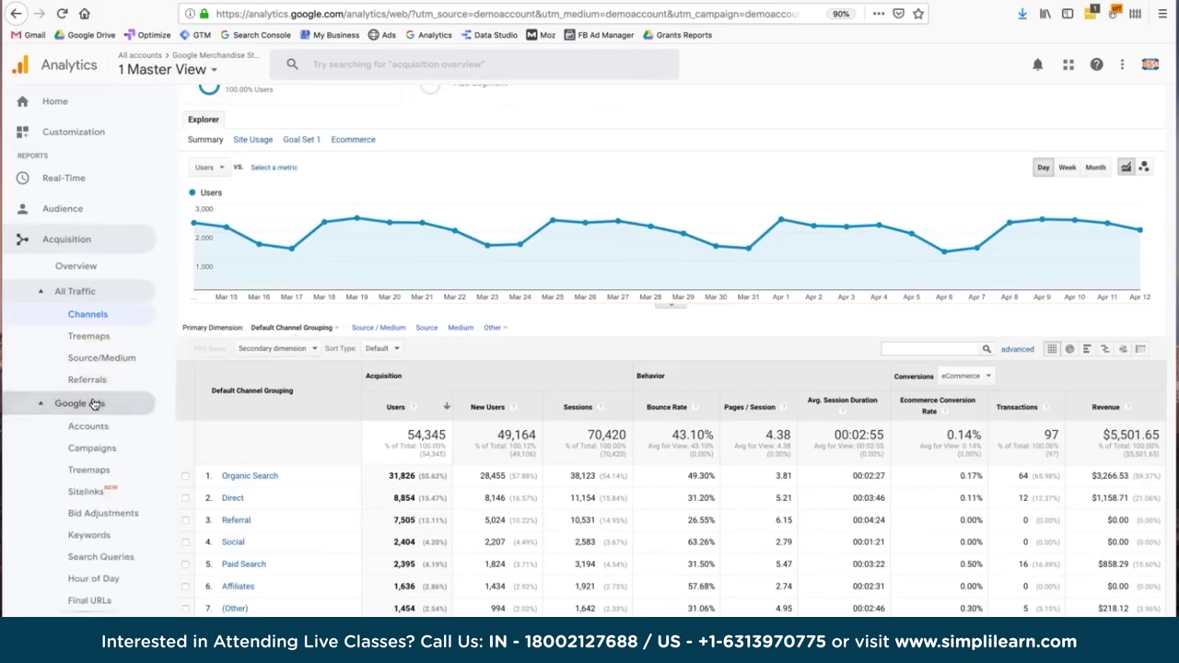
left_click(99, 448)
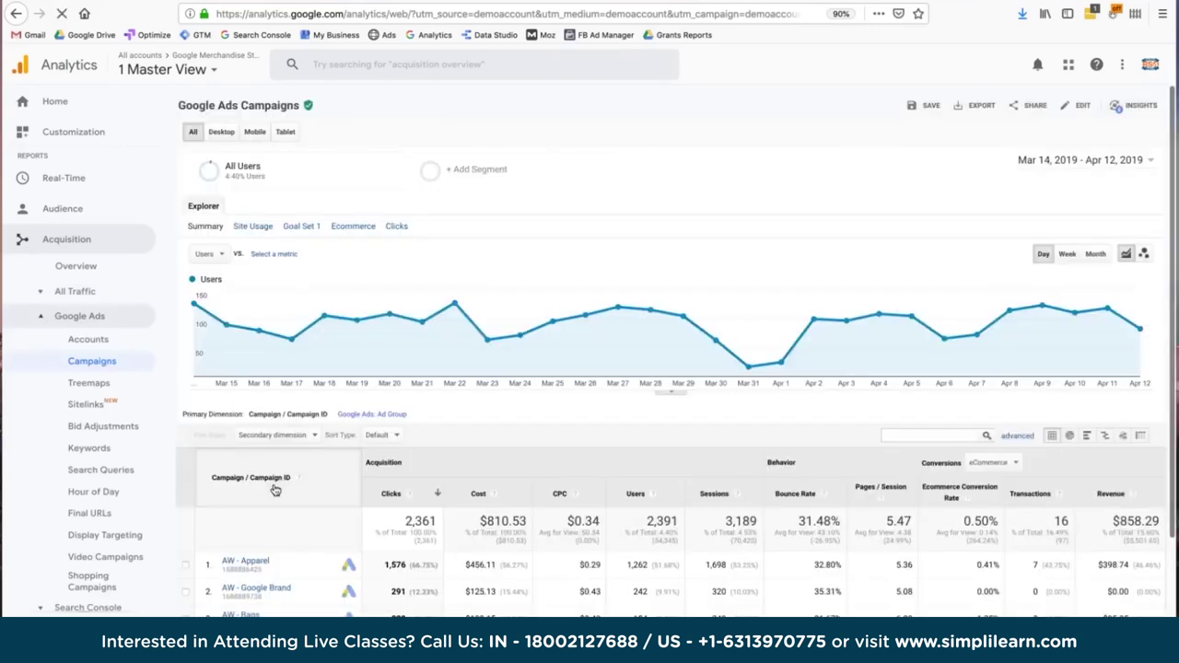
scroll(274, 490, "down", 1)
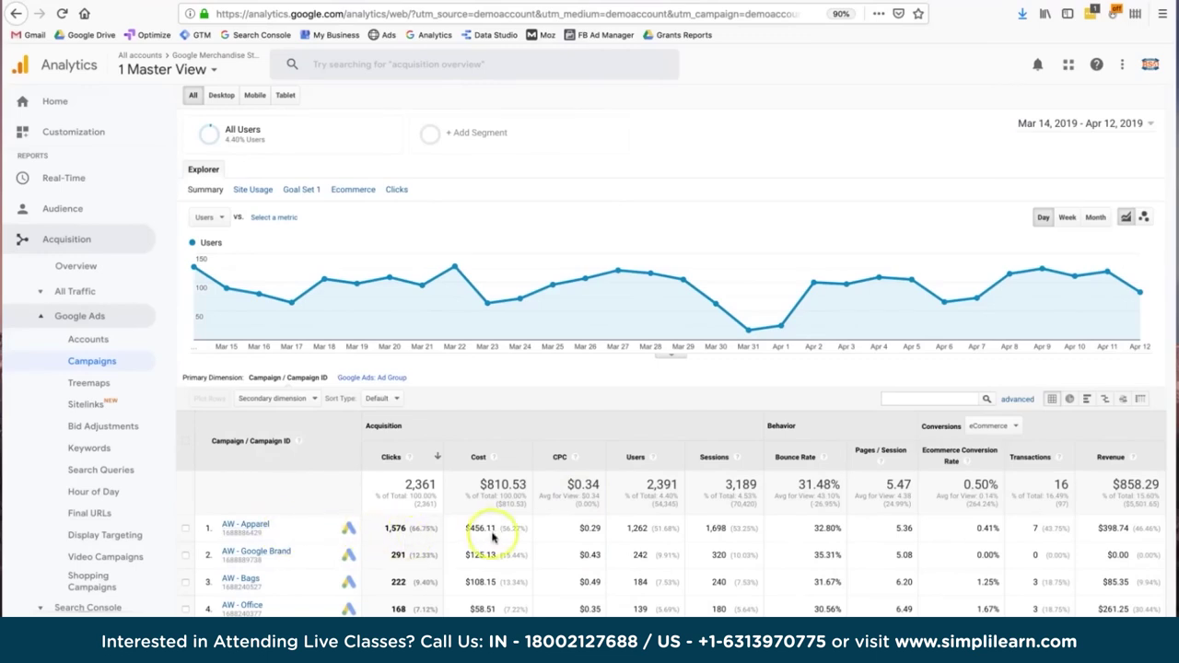
double_click(582, 483)
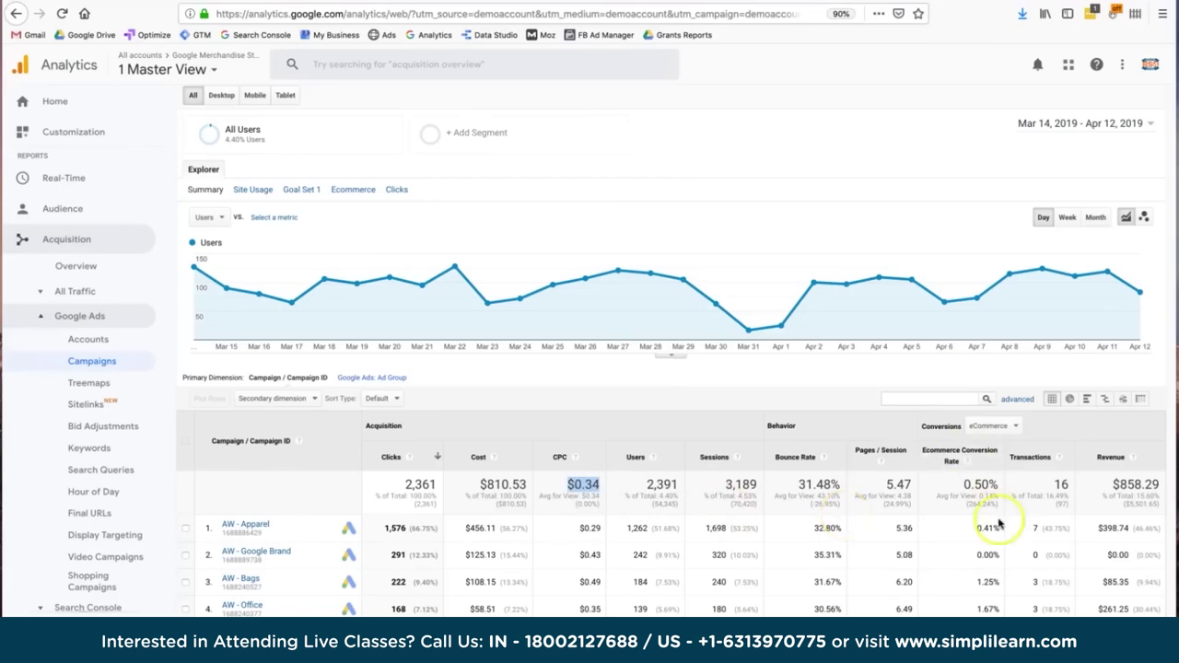
left_click_drag(517, 479, 496, 490)
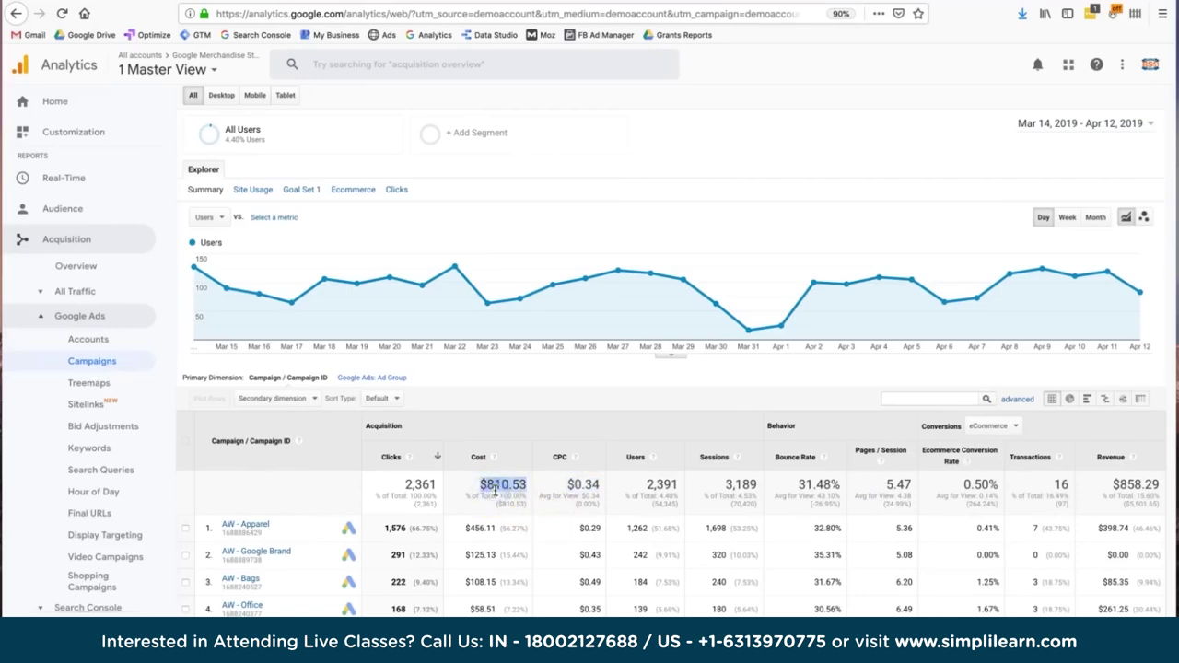
double_click(1150, 486)
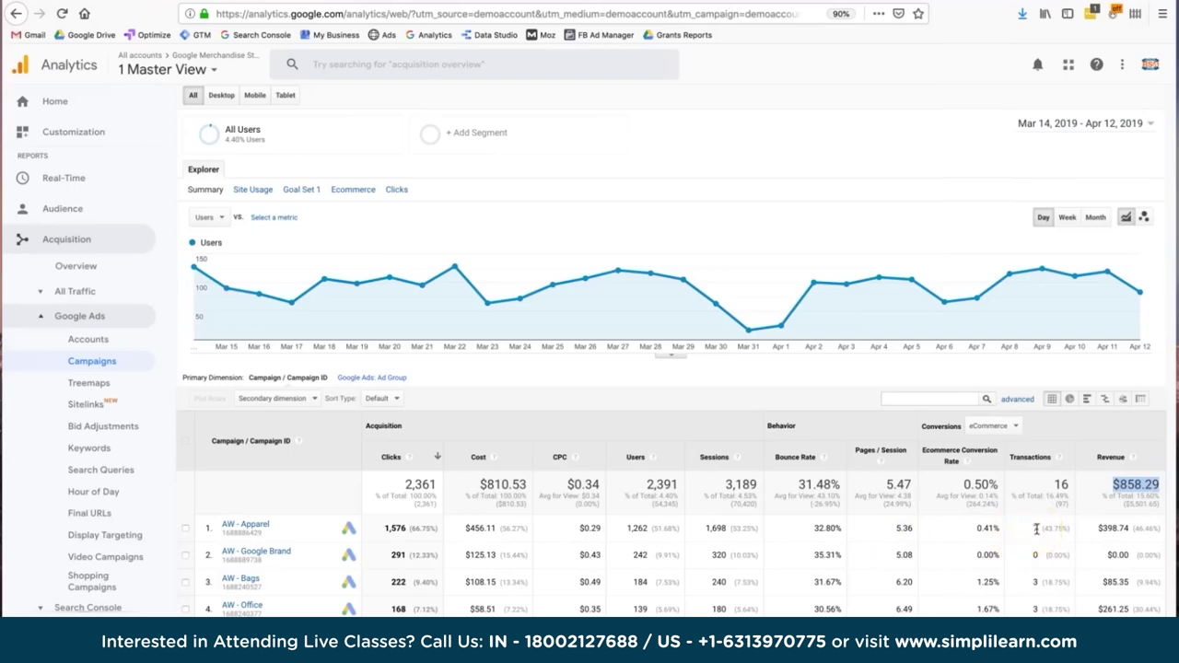
Look through the remaining Google Ads reports under Acquisition and collapse that group
scroll(109, 474, "down", 2)
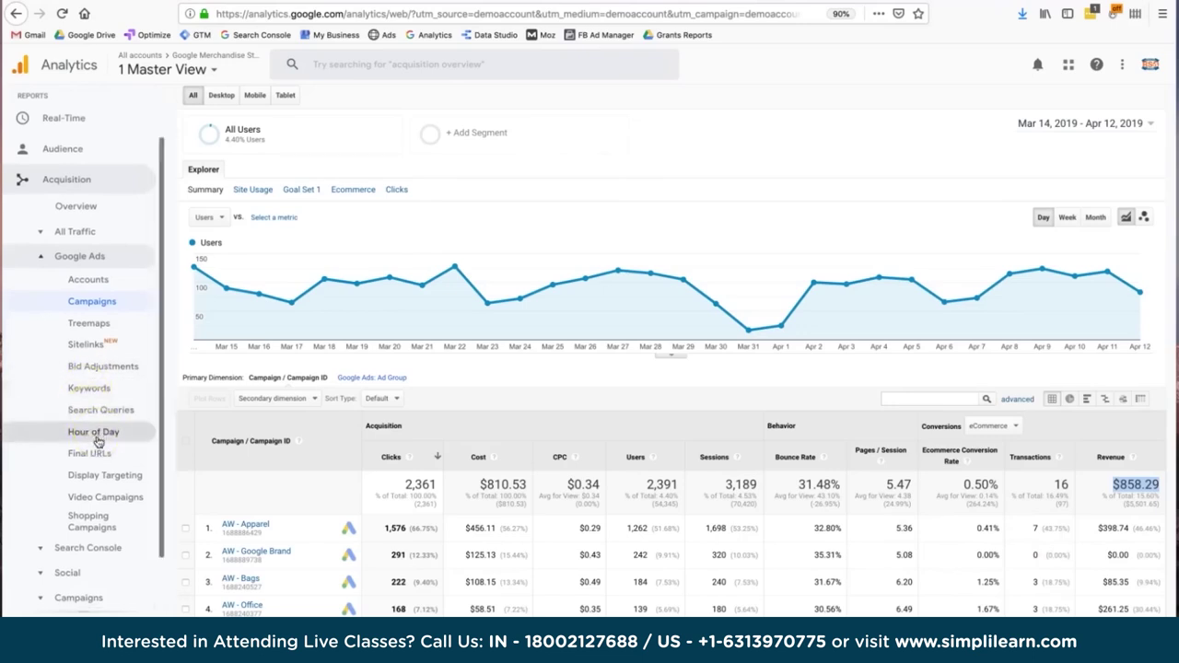
scroll(97, 442, "down", 1)
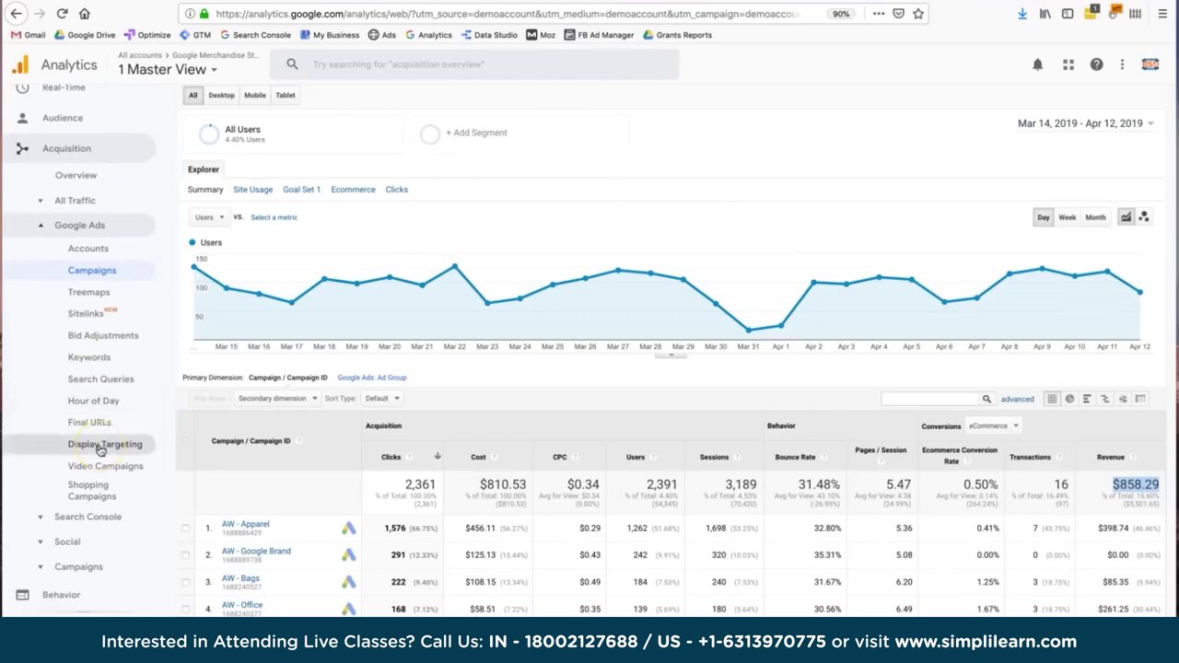
scroll(101, 449, "up", 1)
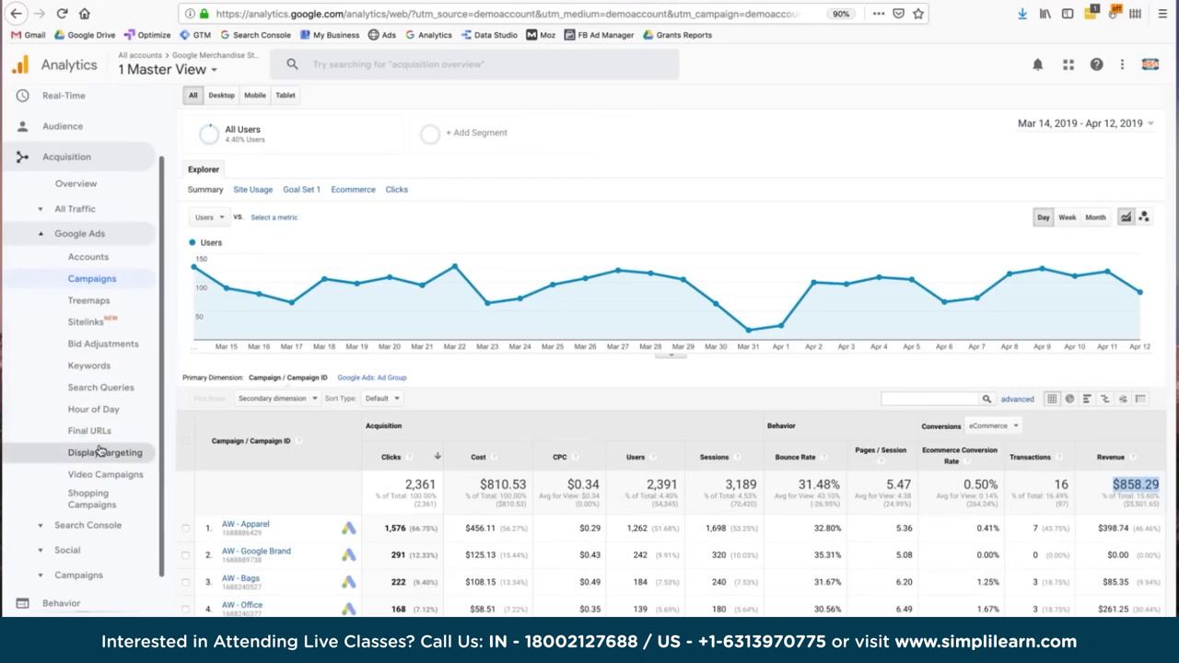
left_click(41, 242)
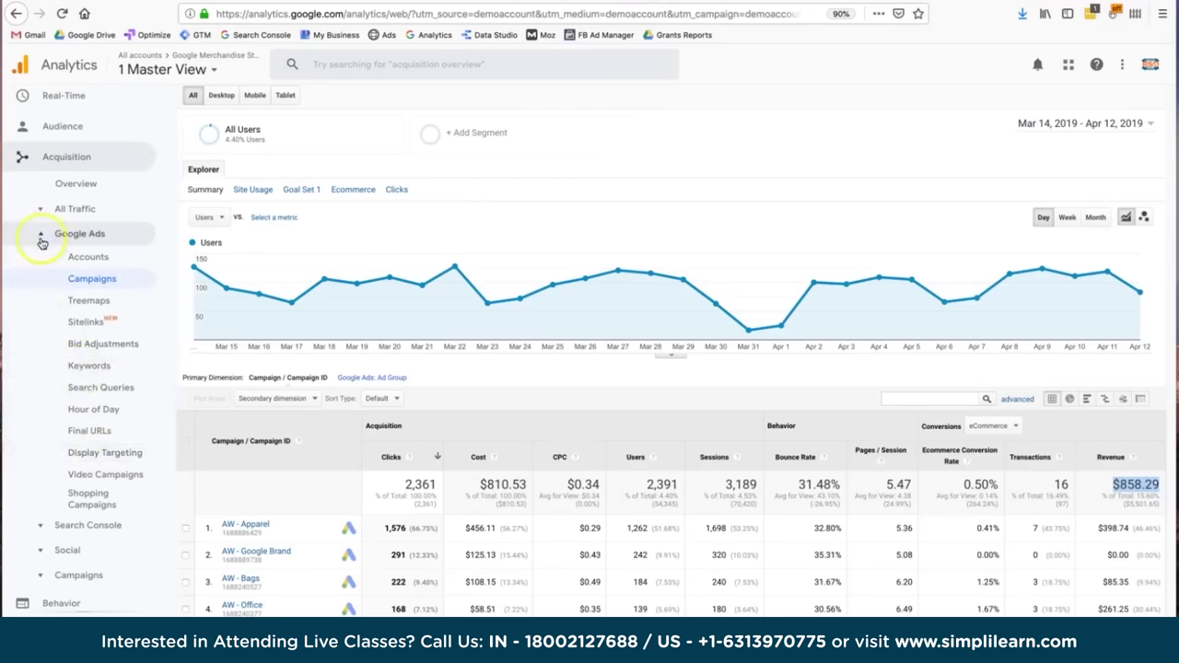
left_click(41, 243)
Open the All Campaigns report under Acquisition's Campaigns and look over its campaign table and eCommerce conversions
left_click(97, 404)
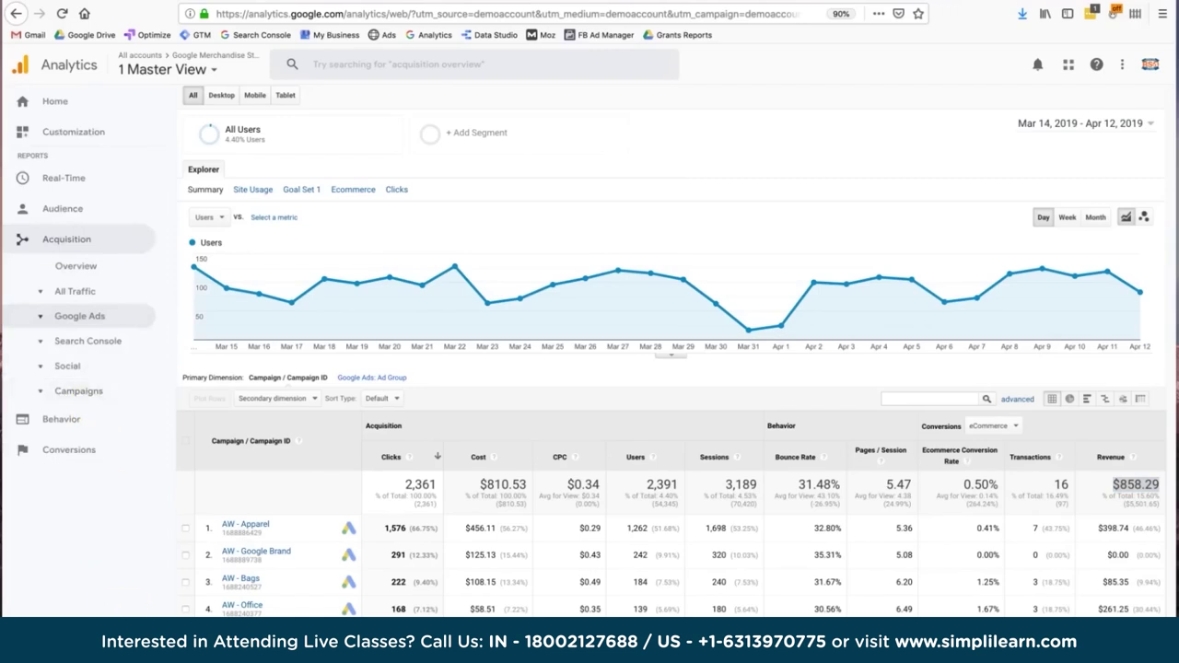
left_click(78, 394)
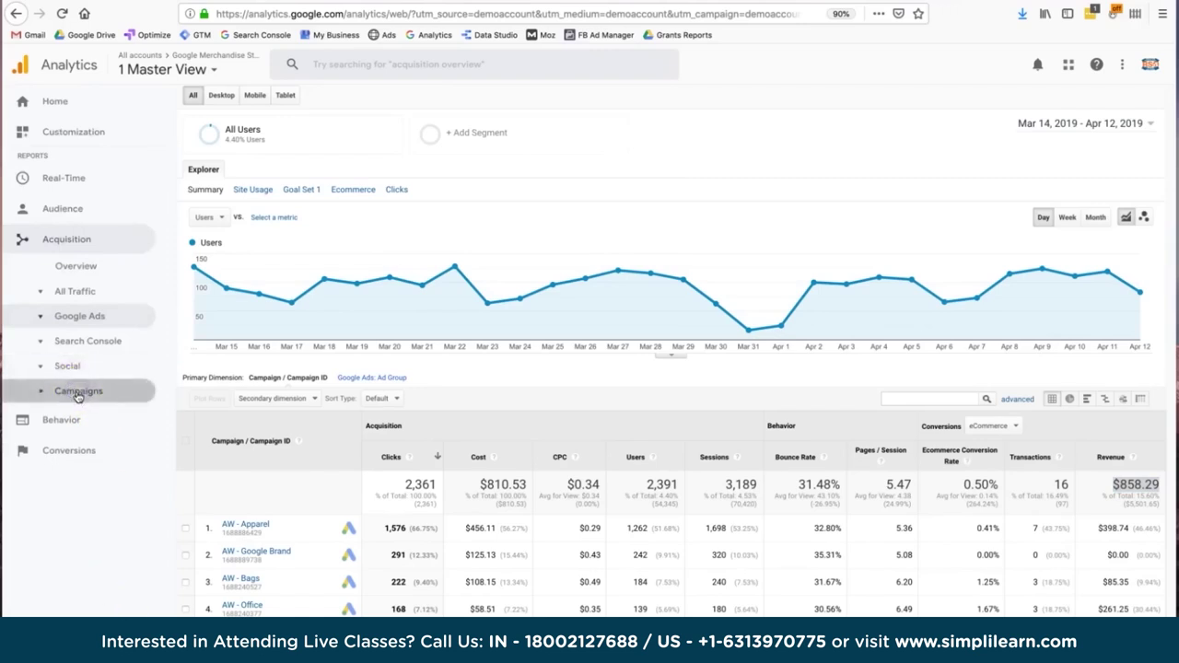
left_click(80, 416)
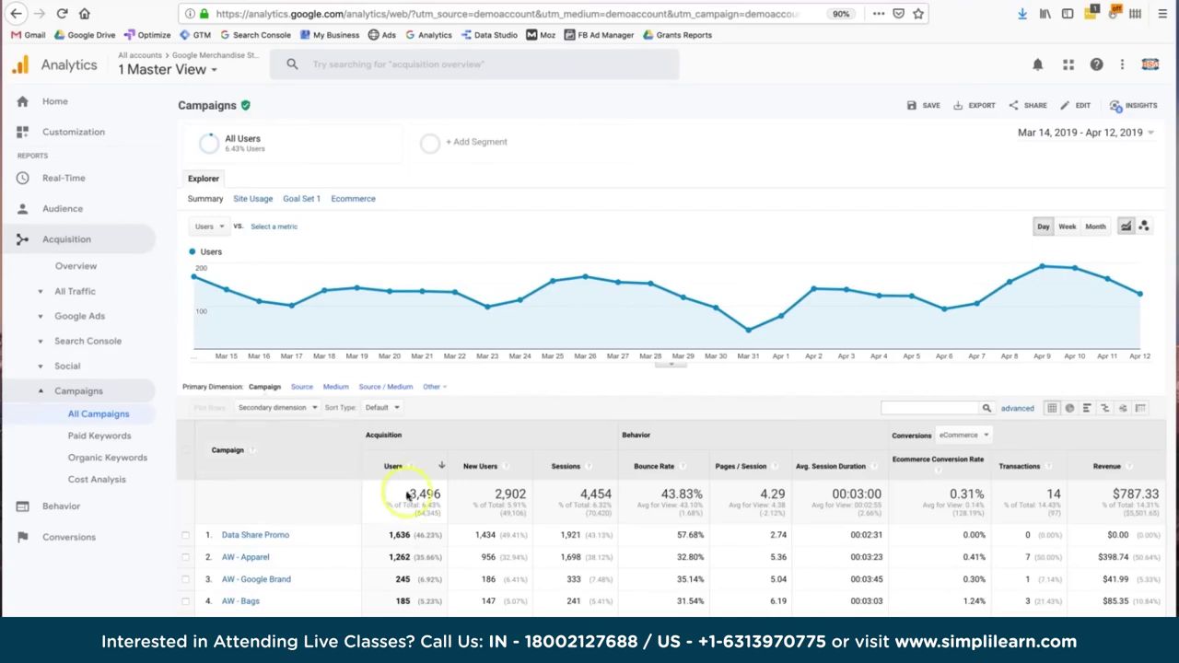
scroll(361, 497, "down", 2)
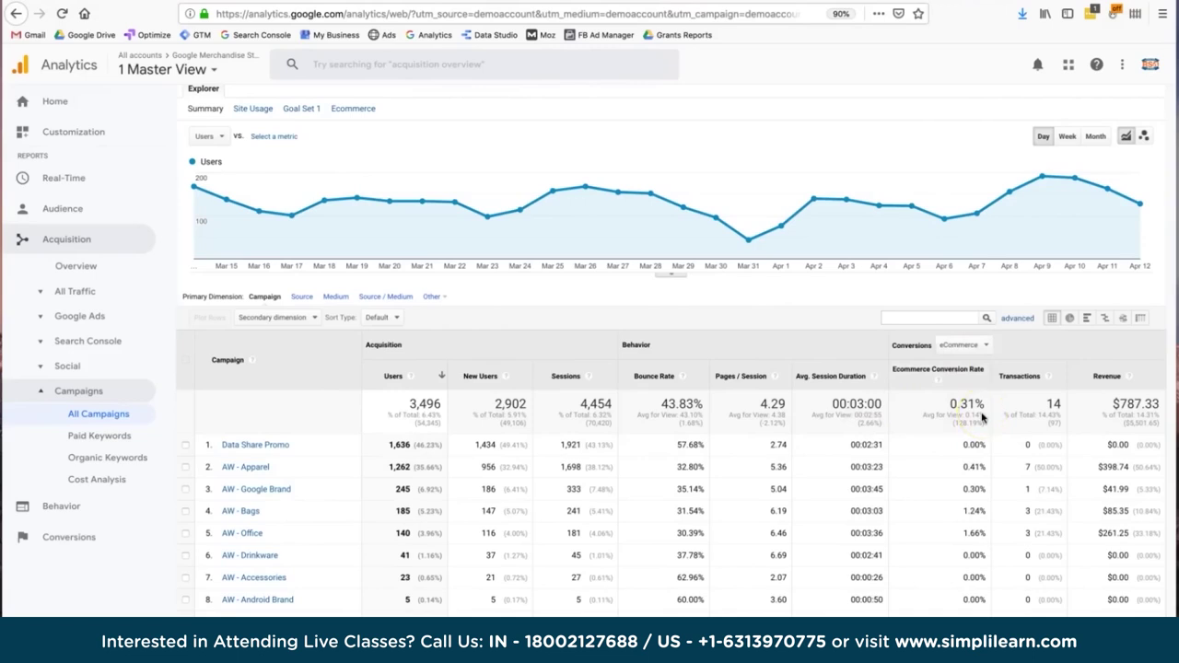
left_click(978, 345)
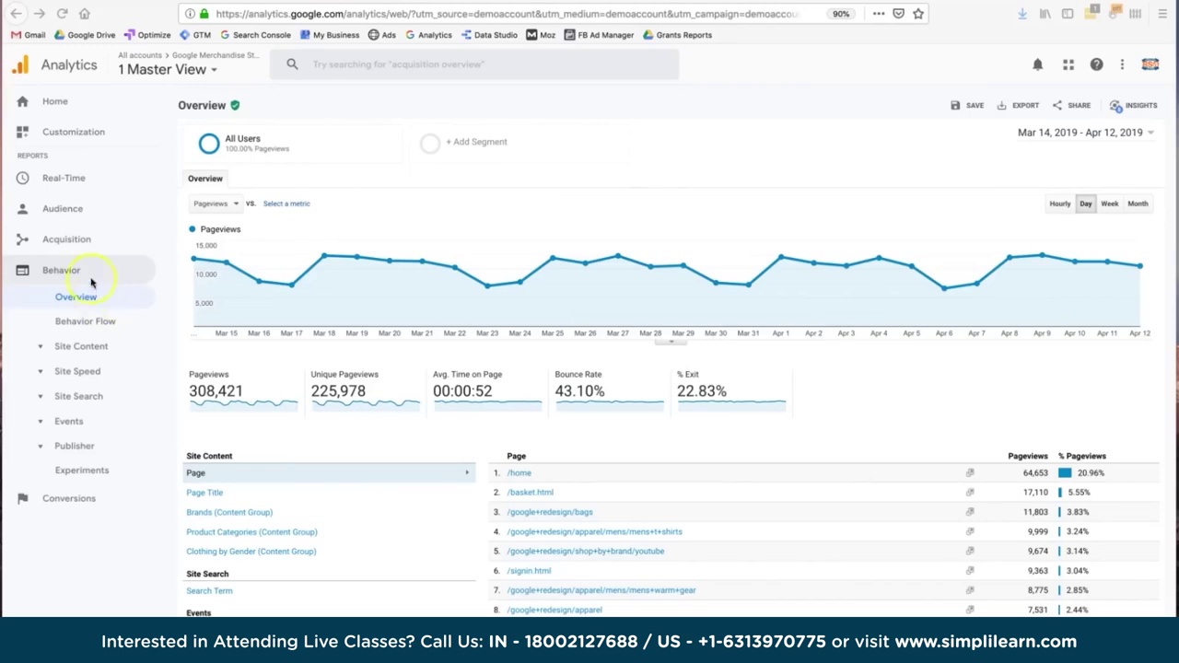
Show the Behavior Overview report and look over its pageview metrics and page list
left_click(92, 310)
left_click(80, 245)
left_click(126, 309)
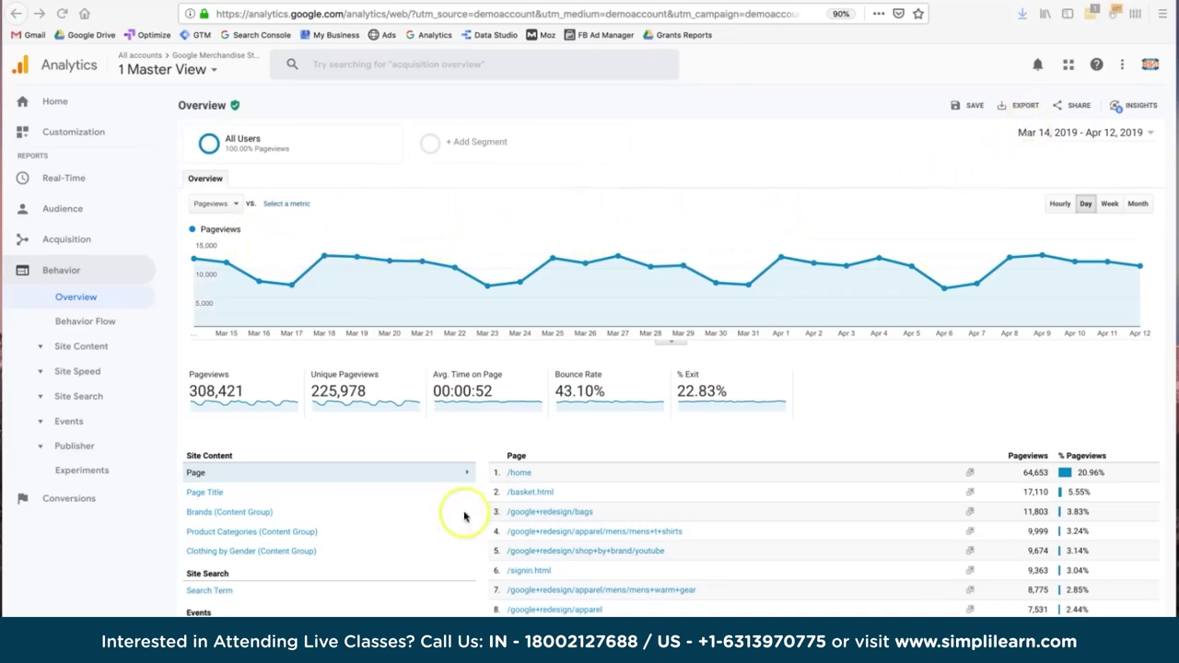
Open the All Pages report under Behavior's Site Content and look over the metrics for each page
scroll(464, 516, "down", 1)
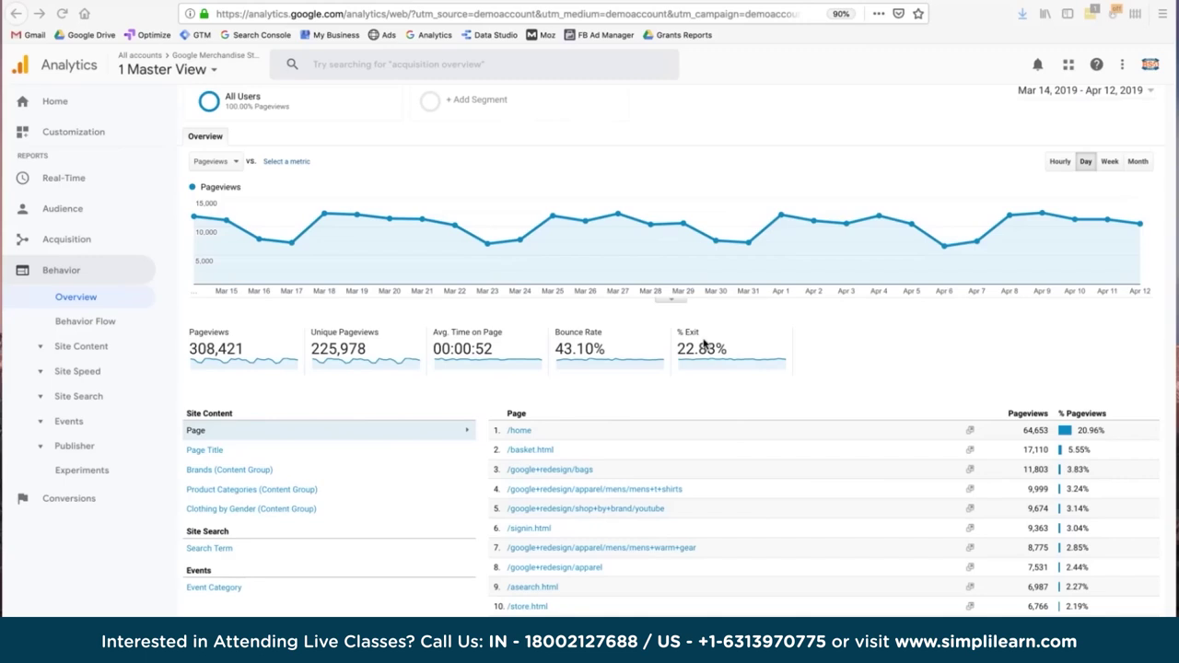
left_click(86, 346)
left_click(88, 370)
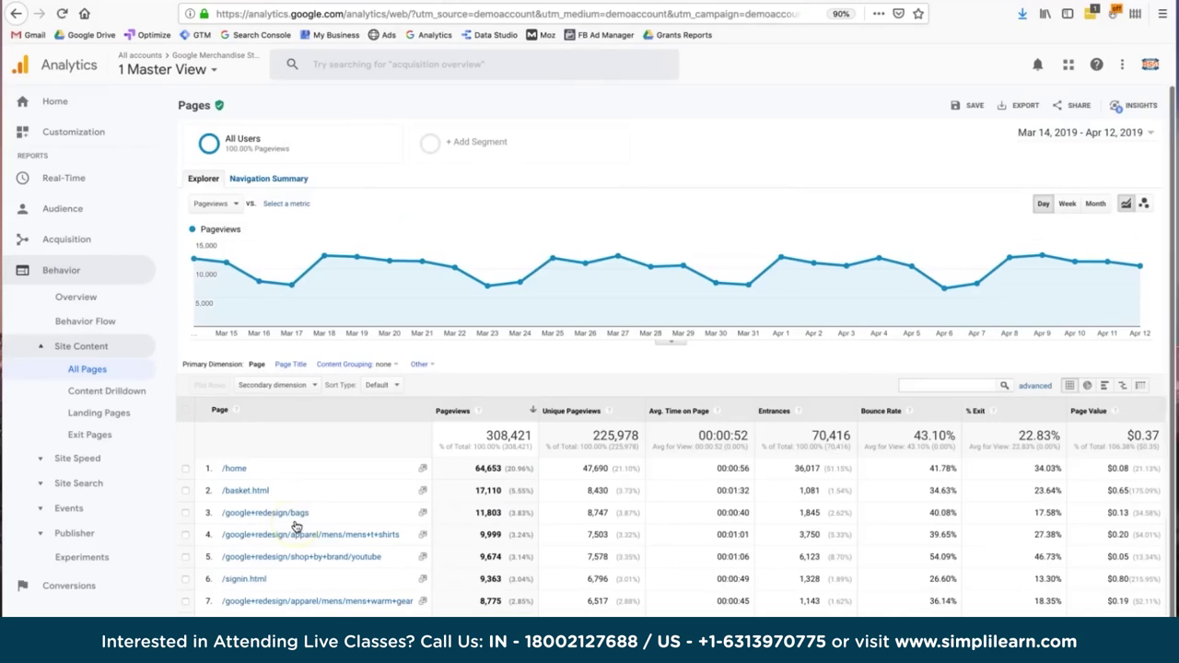
scroll(295, 526, "down", 1)
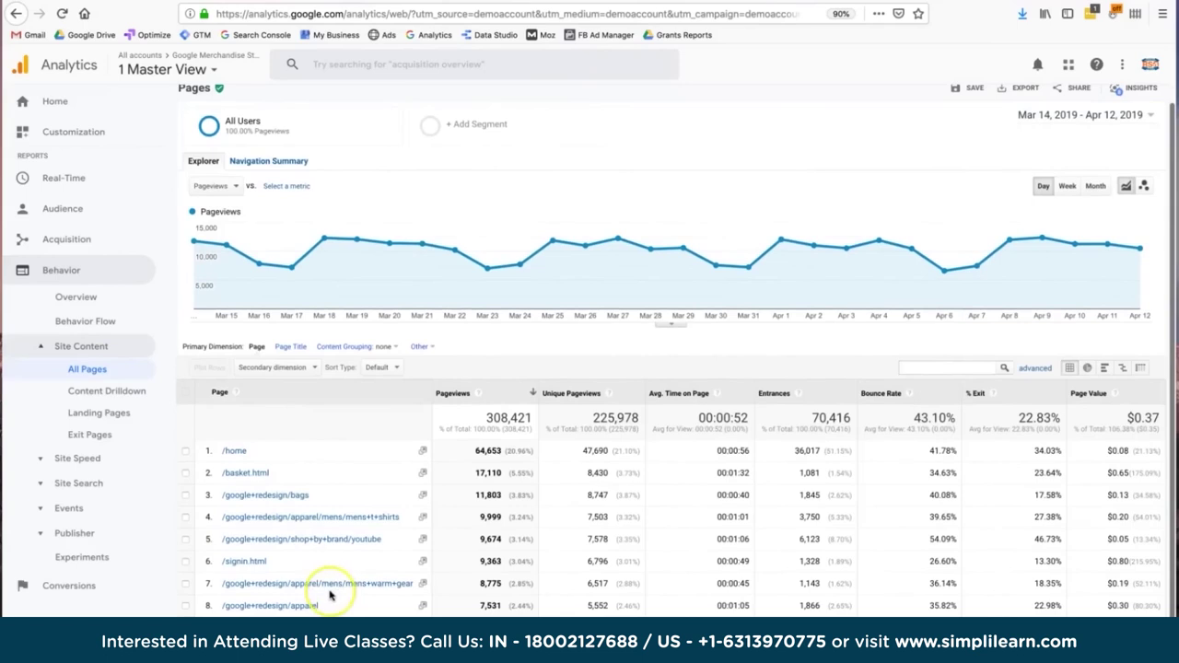
scroll(329, 592, "down", 2)
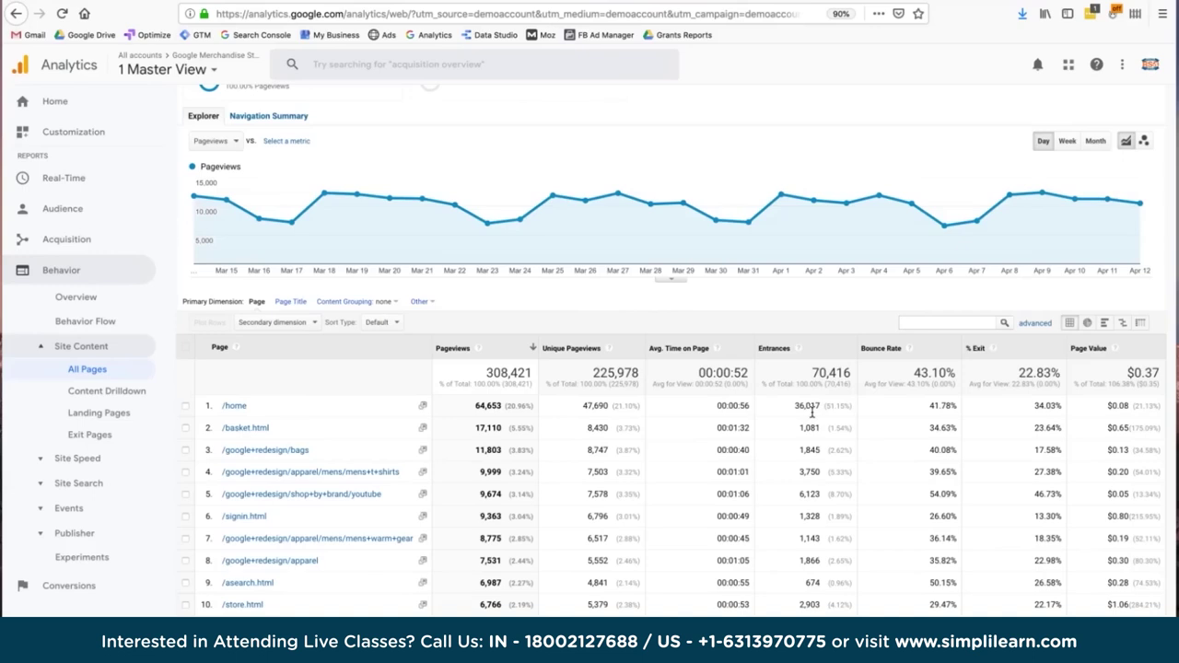
Open the Landing Pages report under Site Content and review the /home page's acquisition and behavior metrics
left_click(98, 413)
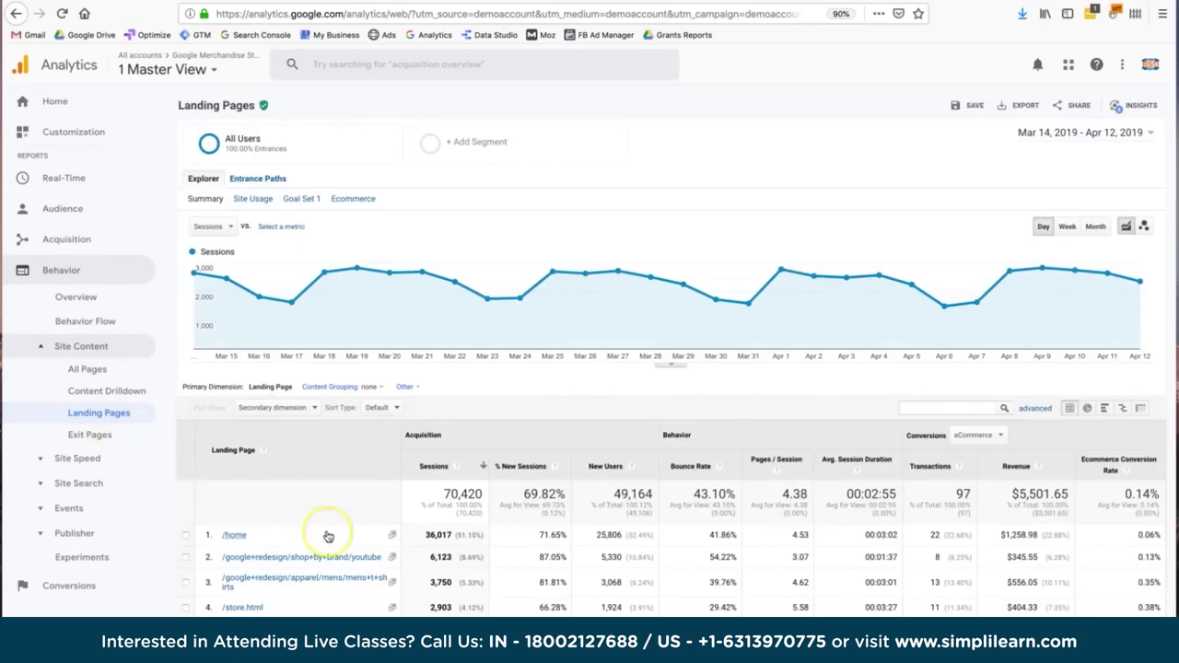
scroll(326, 537, "down", 3)
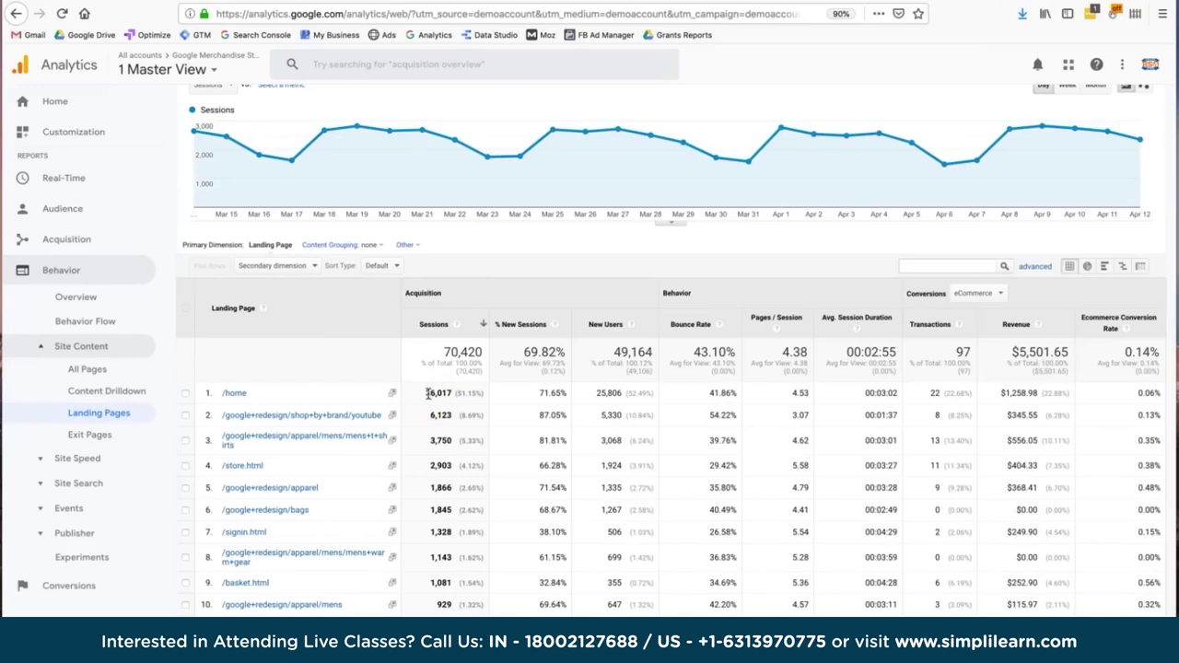
left_click_drag(530, 392, 566, 395)
left_click(612, 393)
left_click(705, 390)
left_click(764, 398)
double_click(867, 393)
Examine the /home landing page's transactions, revenue and ecommerce conversion rate
double_click(950, 392)
left_click(922, 399)
left_click(932, 390)
left_click(1021, 394)
left_click(1014, 400)
triple_click(1110, 393)
Show the Site Speed Overview report and compare average page load times by browser and by country
left_click(78, 459)
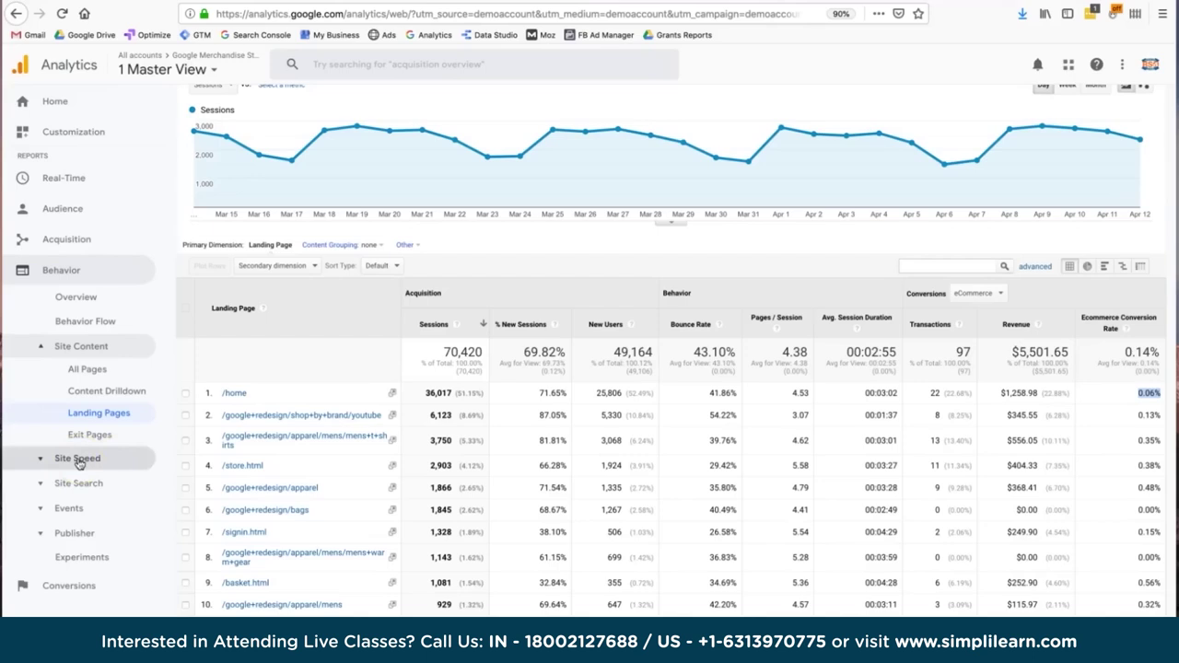
left_click(79, 460)
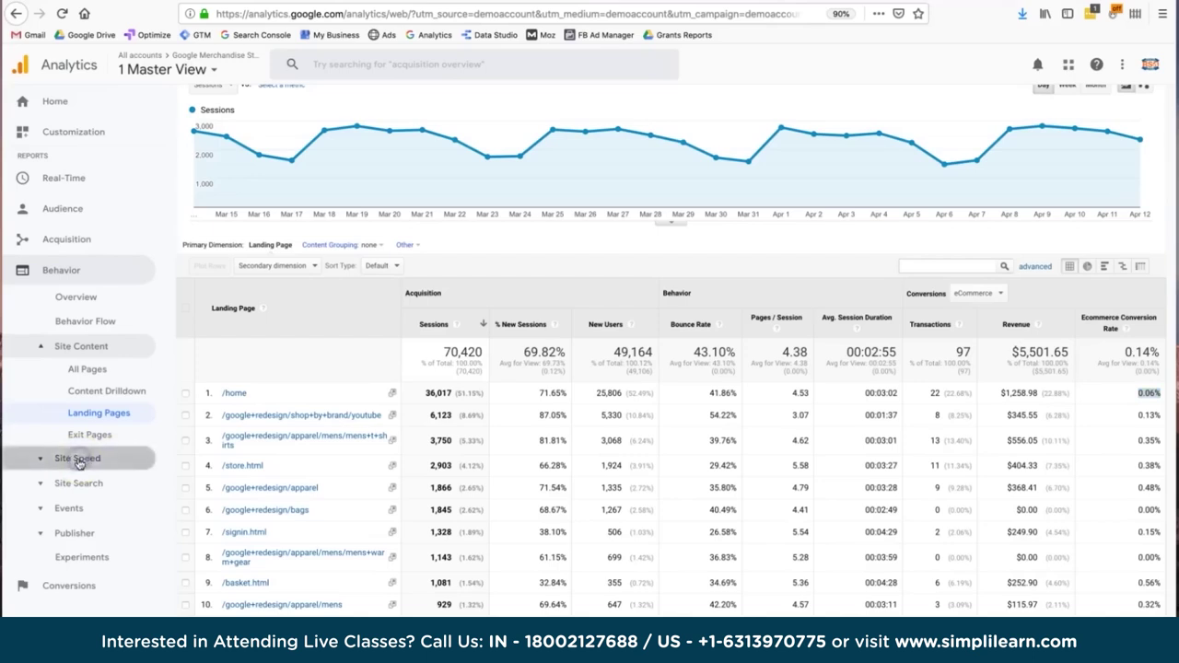
left_click(79, 488)
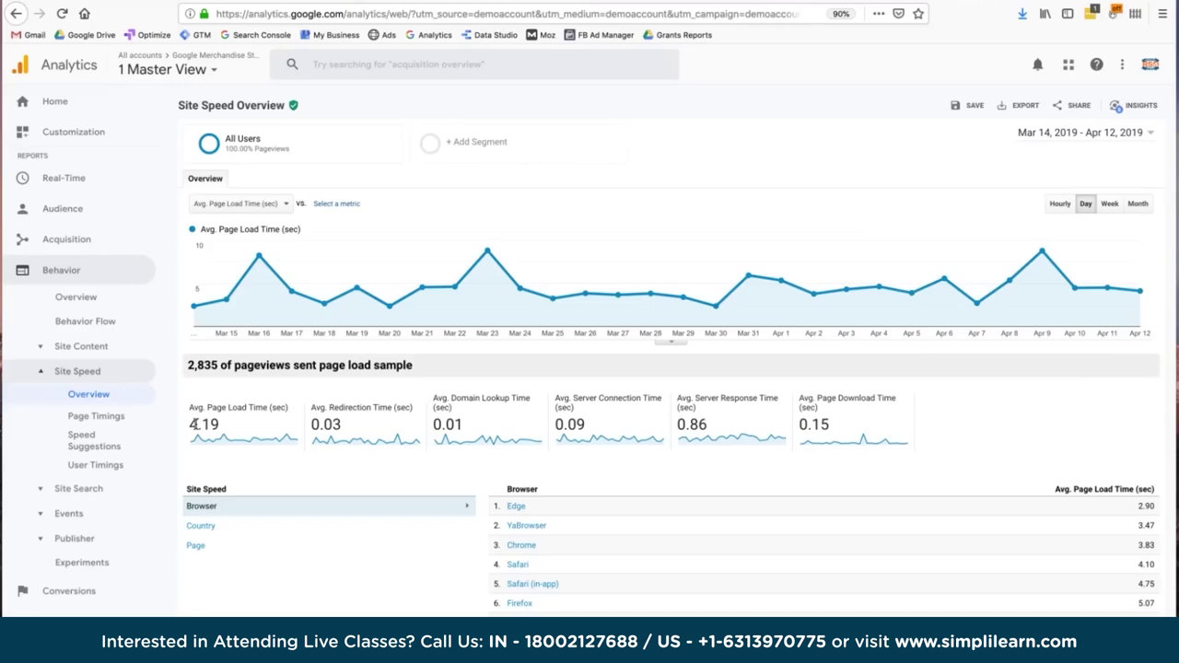
scroll(555, 462, "down", 2)
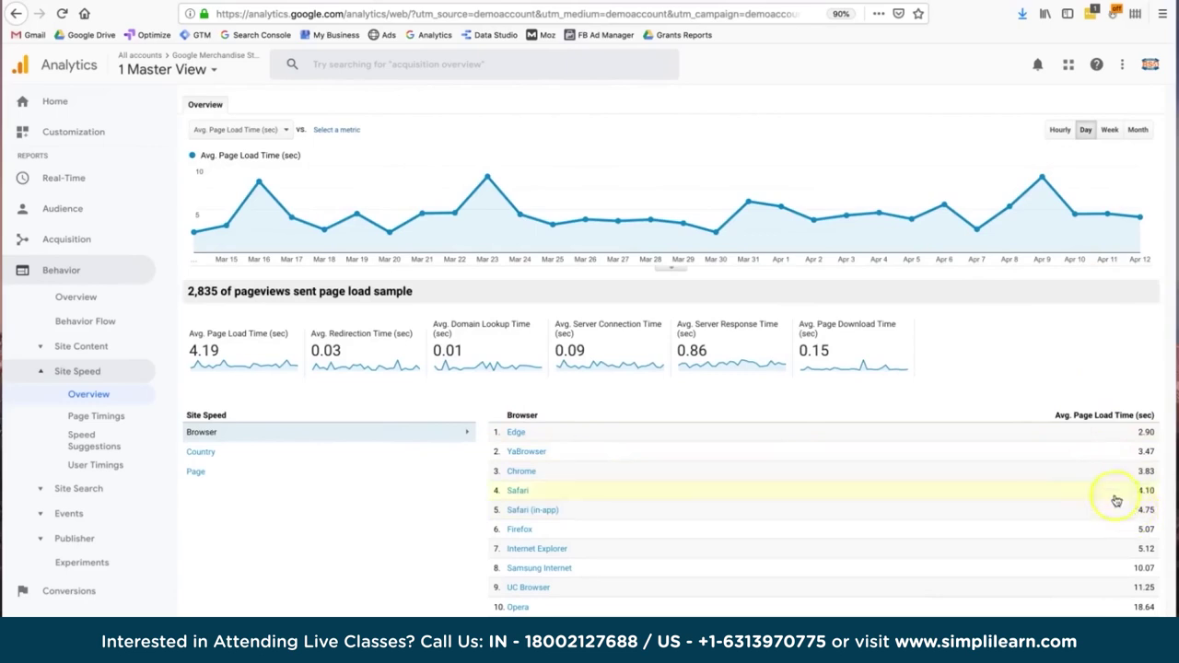
left_click(427, 451)
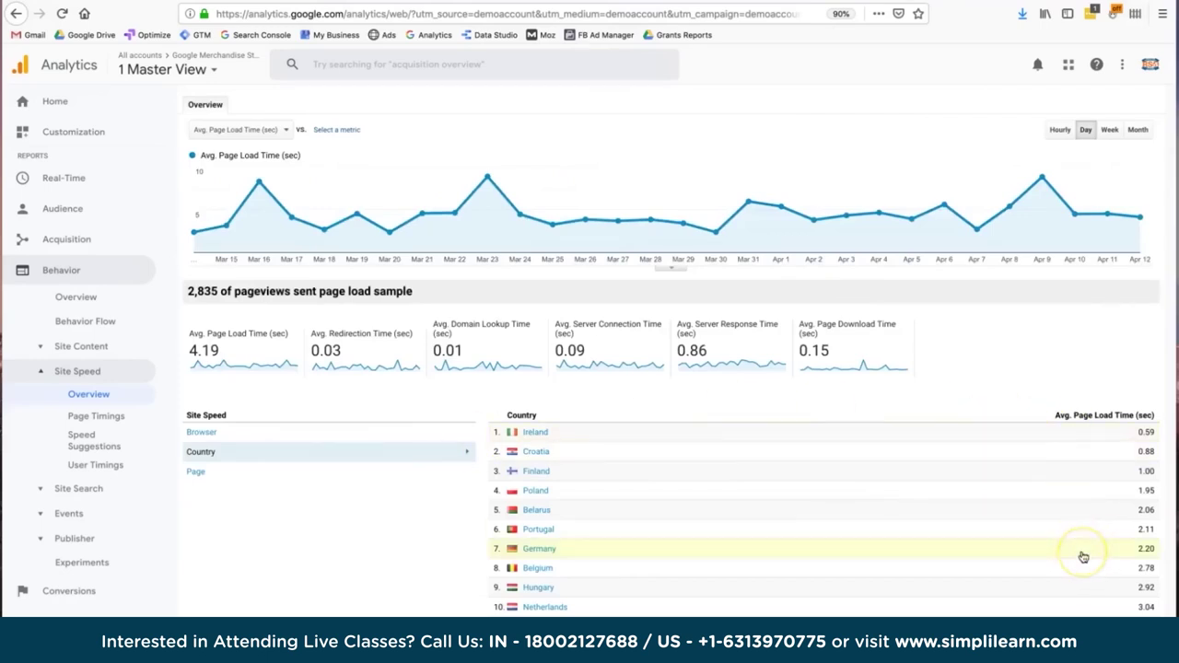
Open the Speed Suggestions report under Site Speed and check the average load time of the shop by brand YouTube page
left_click(83, 439)
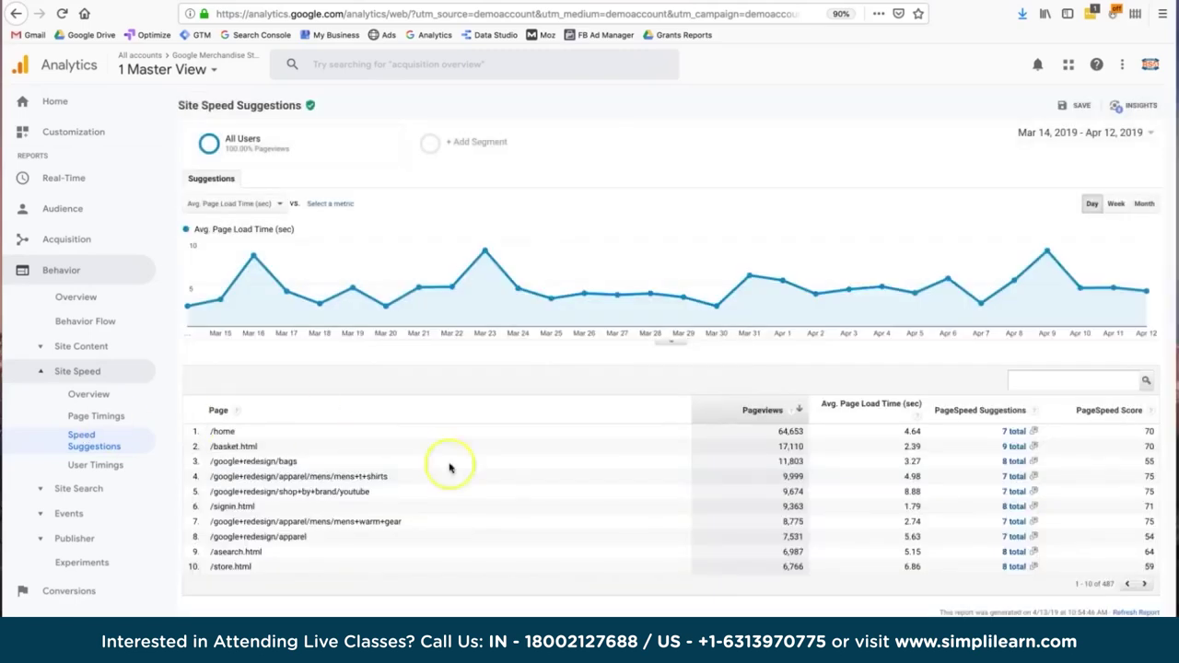
left_click(1011, 433)
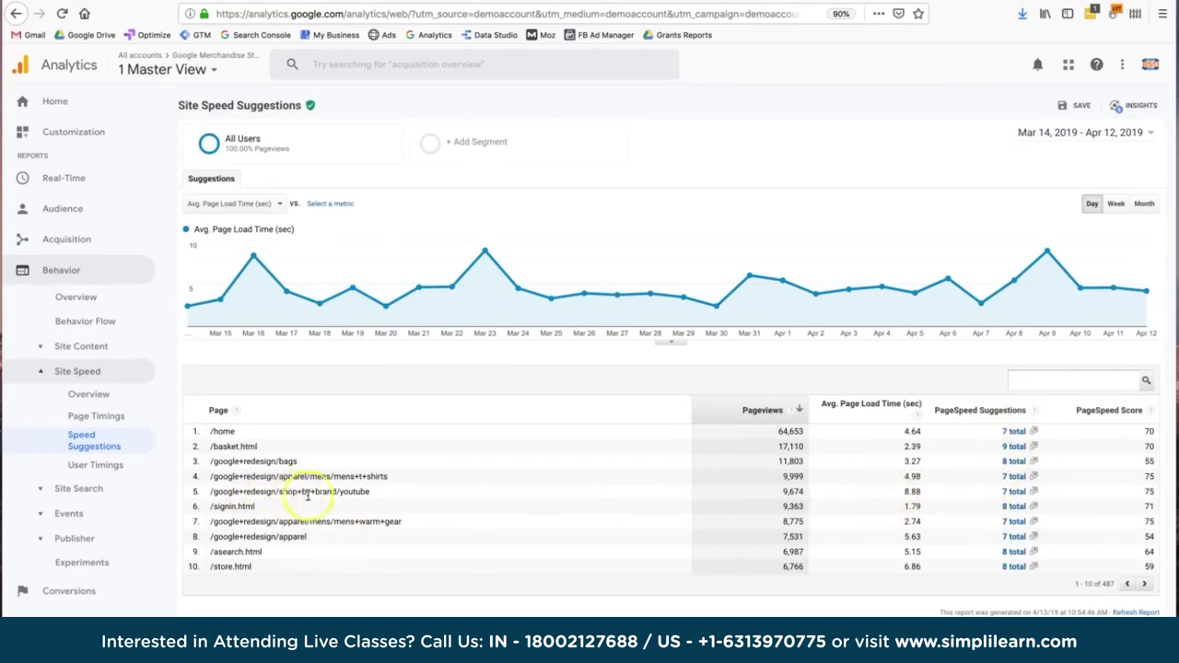
left_click(350, 493)
left_click_drag(349, 494, 392, 492)
double_click(891, 491)
Open the PageSpeed suggestions for the shop by brand YouTube page, shrink their window, and close it
left_click(1012, 494)
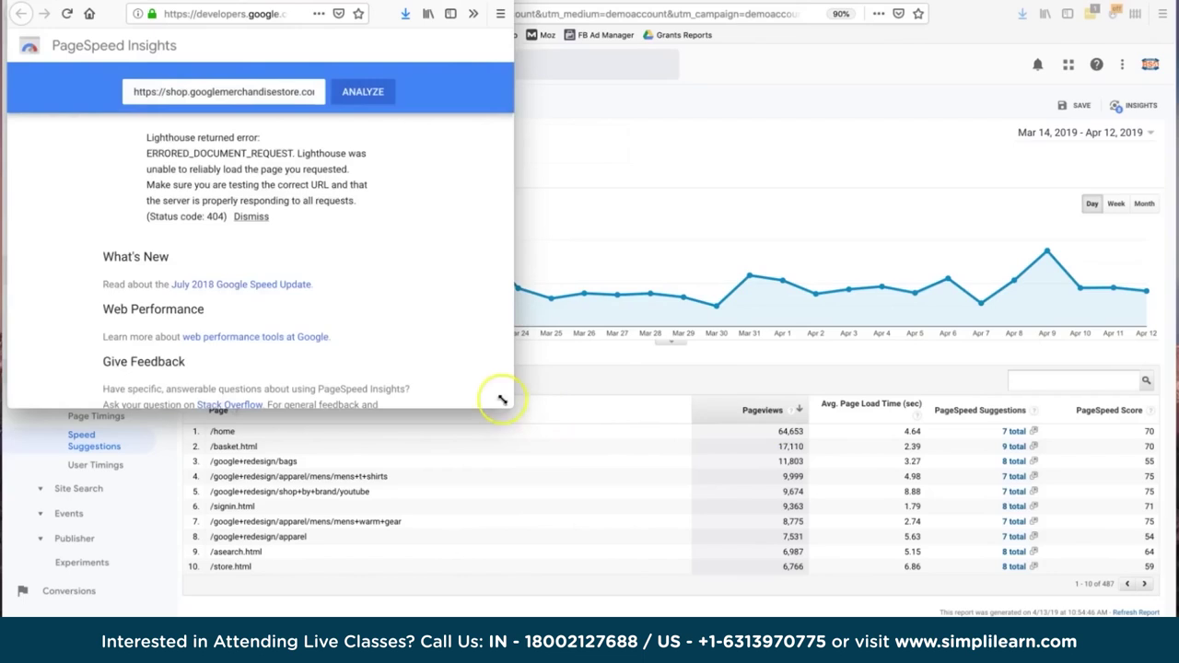
left_click_drag(503, 402, 469, 346)
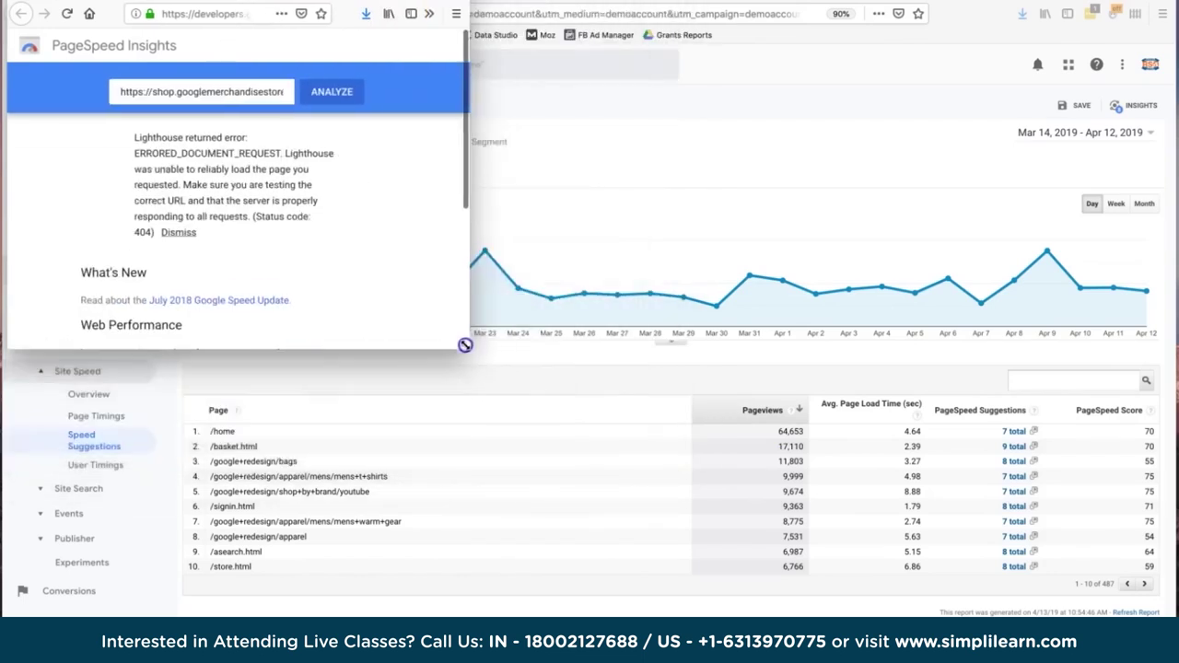
key("super+w")
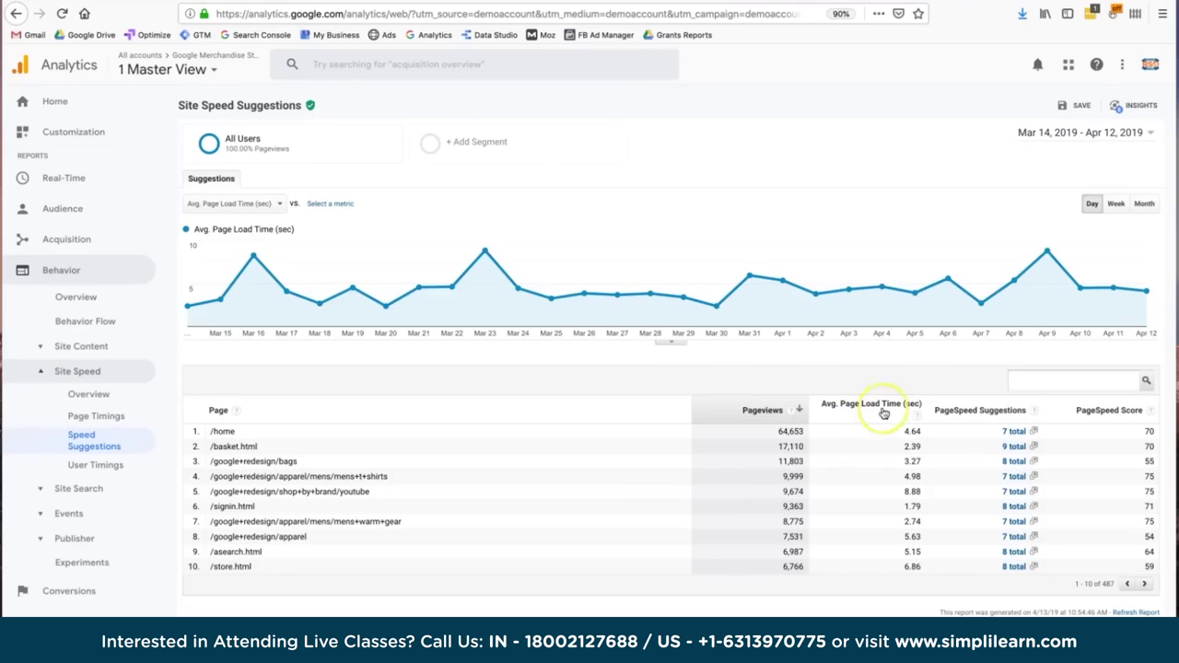
Save the current report configuration under the name Site Speed Suggestions
left_click(1073, 105)
left_click(576, 453)
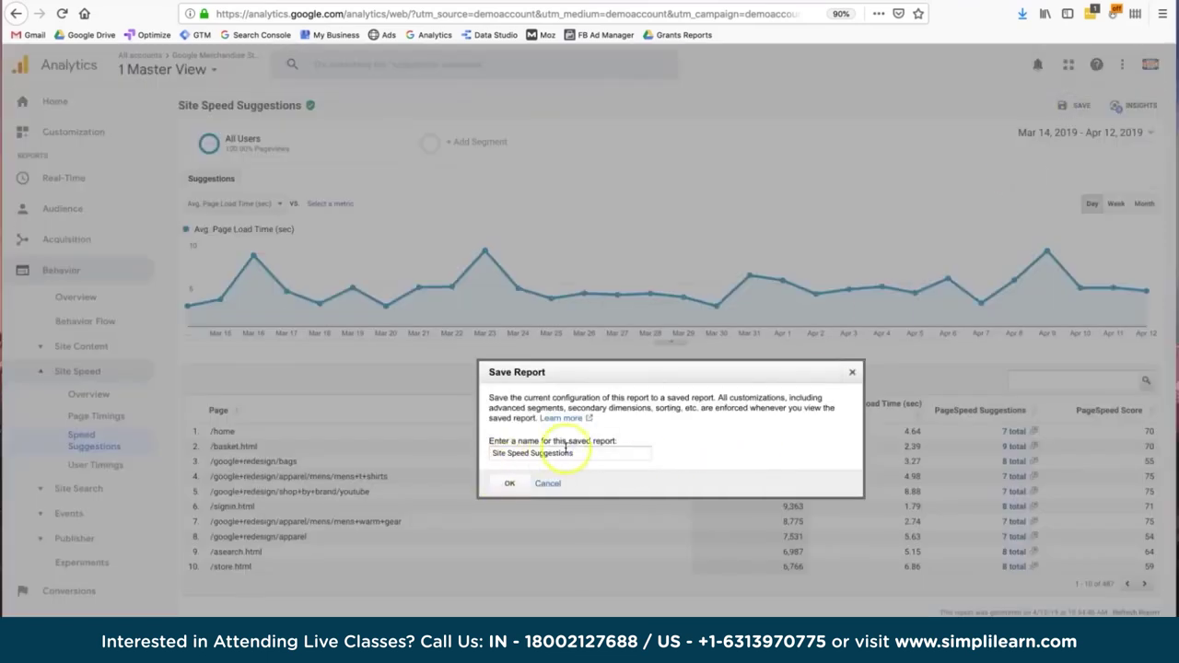
left_click(501, 484)
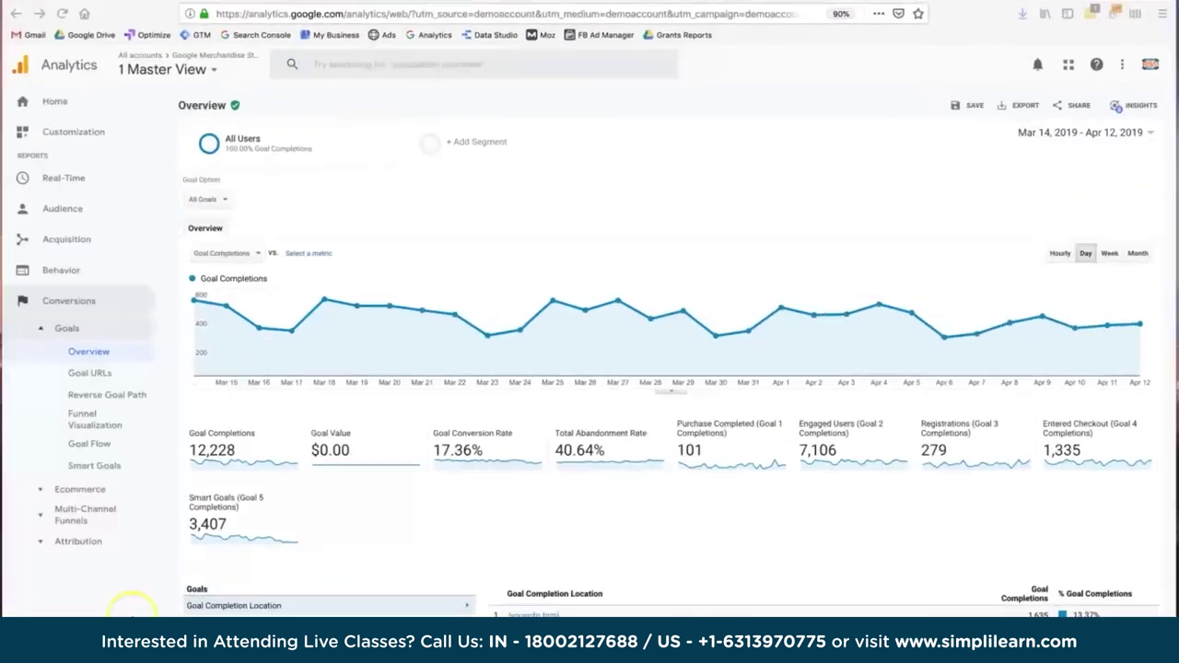
Open the Master View's goals in the admin settings and view the Engaged Users goal details, leaving without changes
left_click(130, 612)
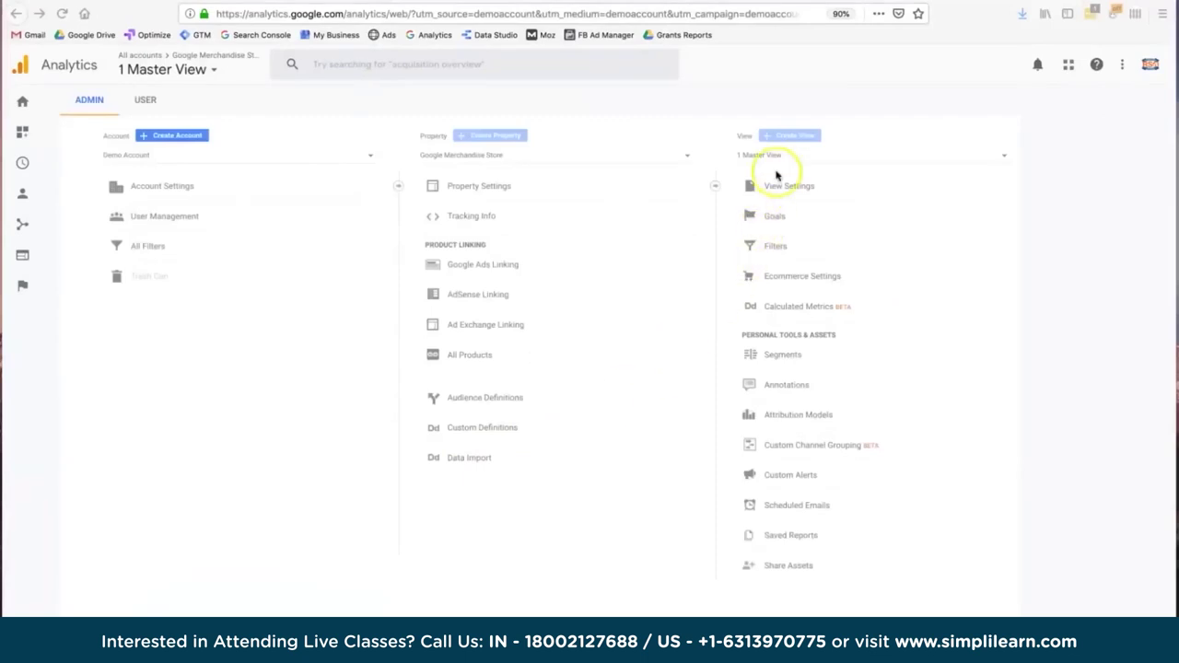
left_click(768, 218)
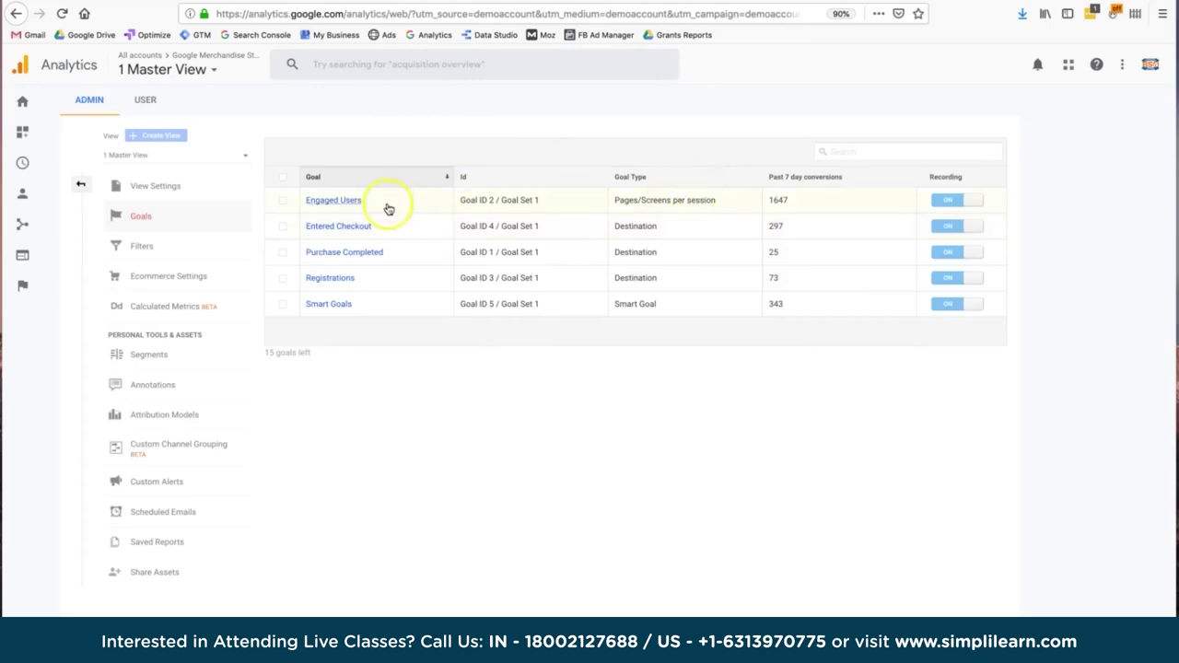
left_click(350, 203)
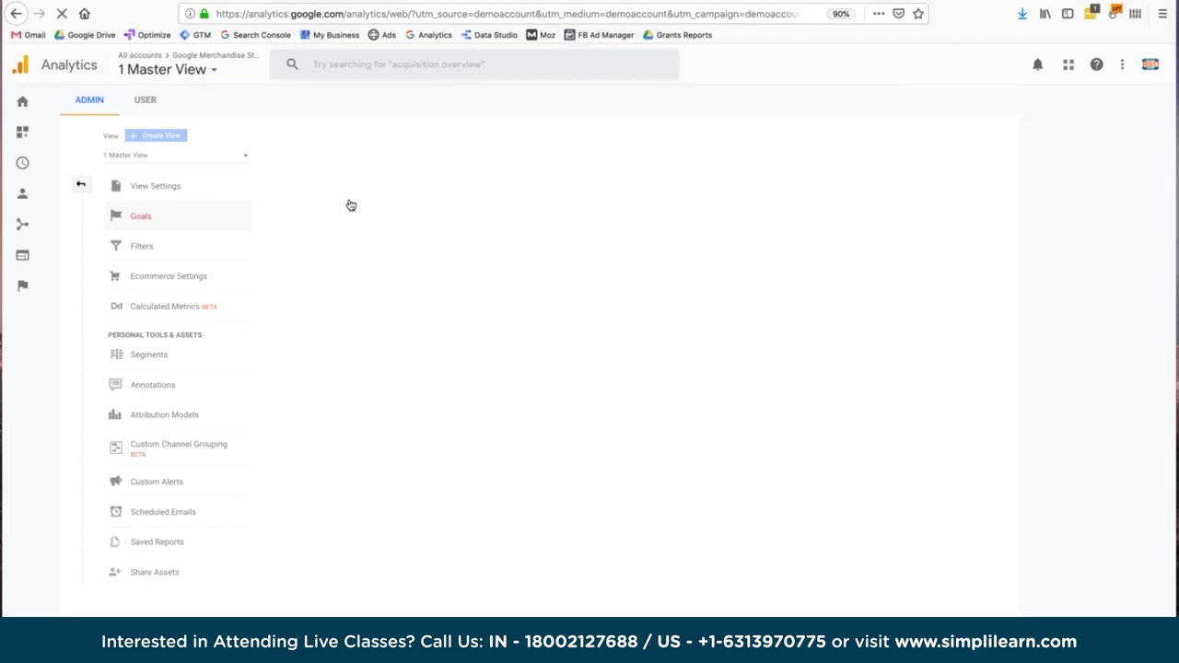
left_click(381, 231)
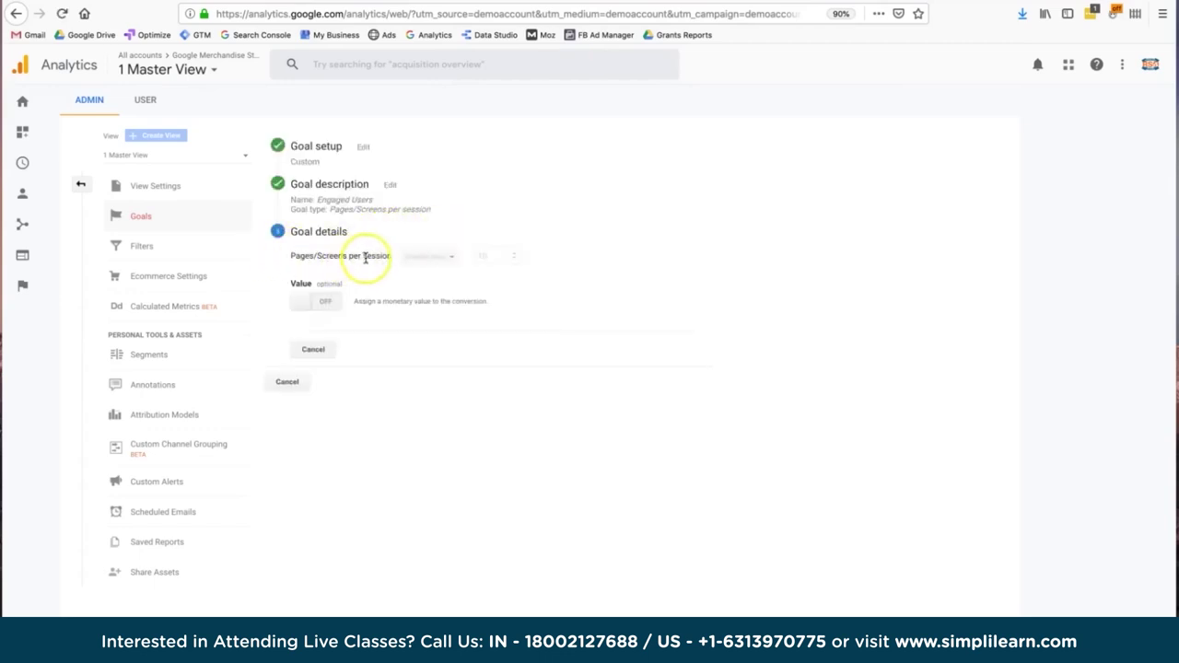
left_click(324, 345)
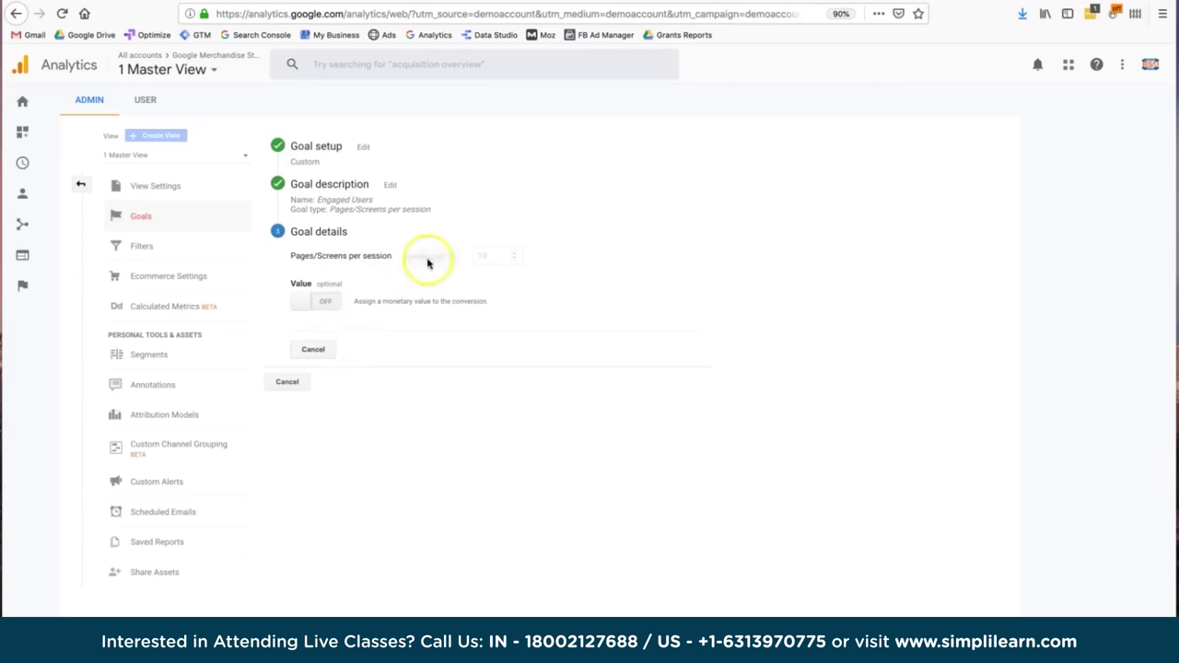
left_click(314, 350)
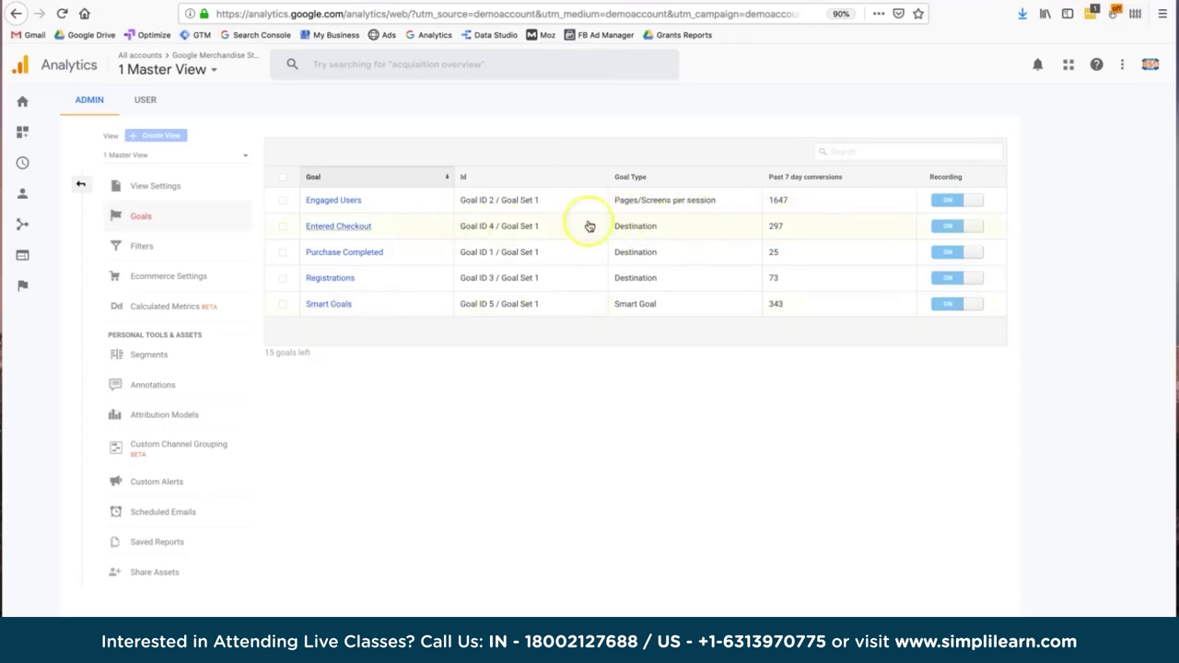
View the Entered Checkout goal's destination details and leave them without changes
left_click(350, 227)
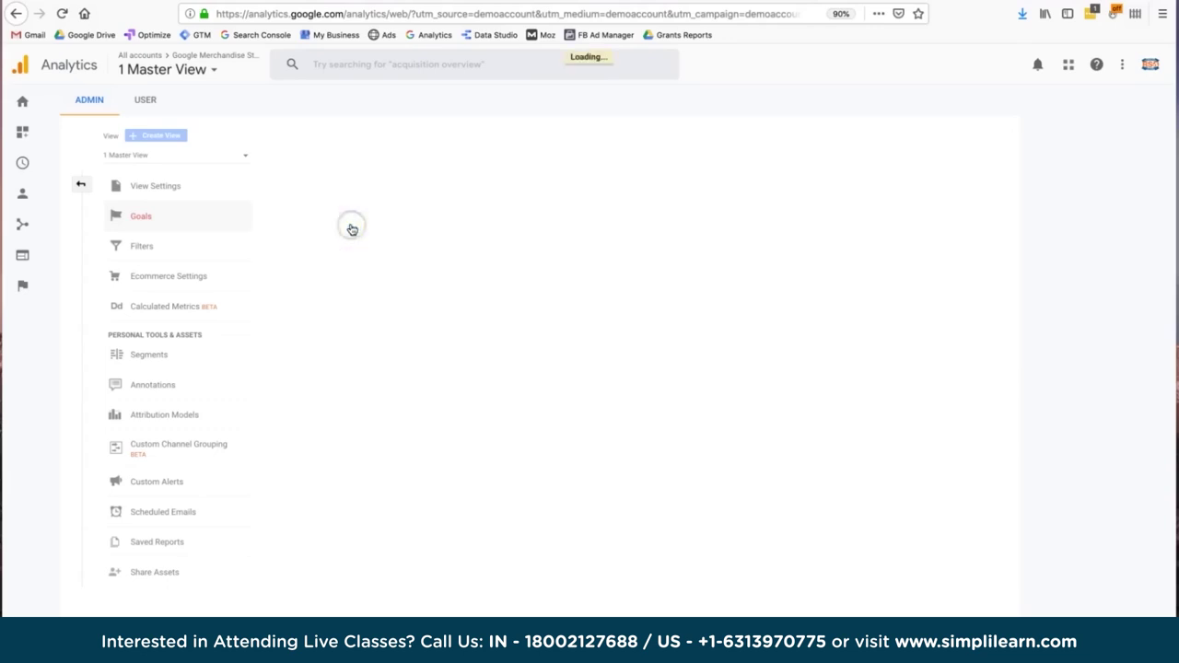
left_click(357, 231)
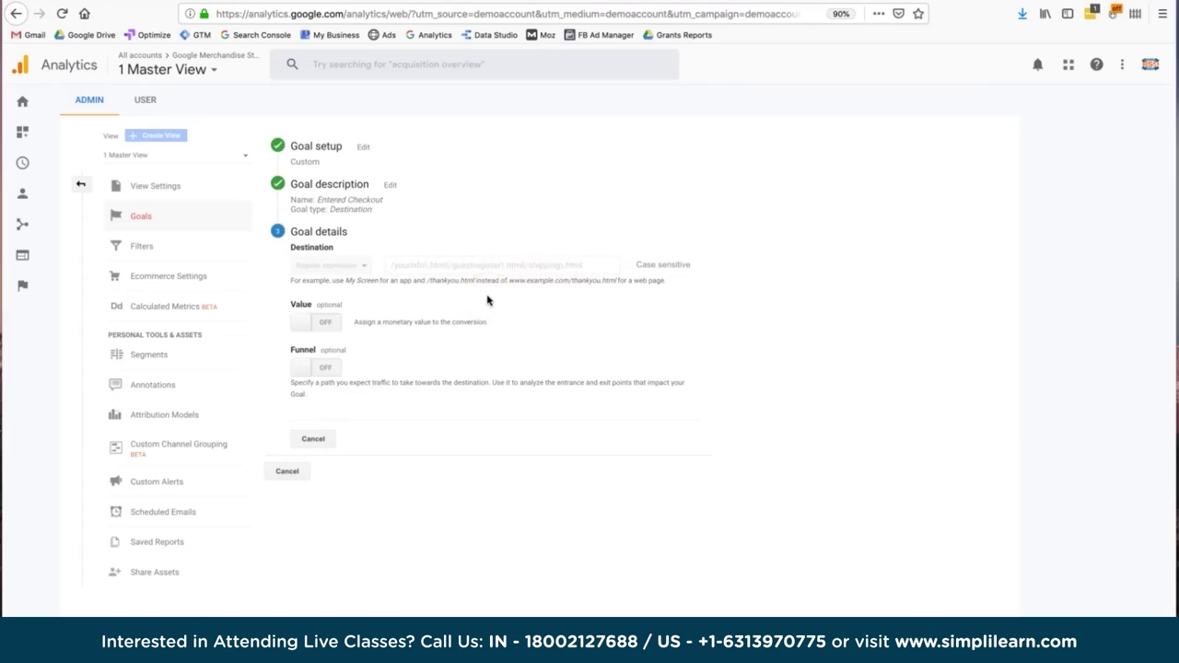
left_click(312, 439)
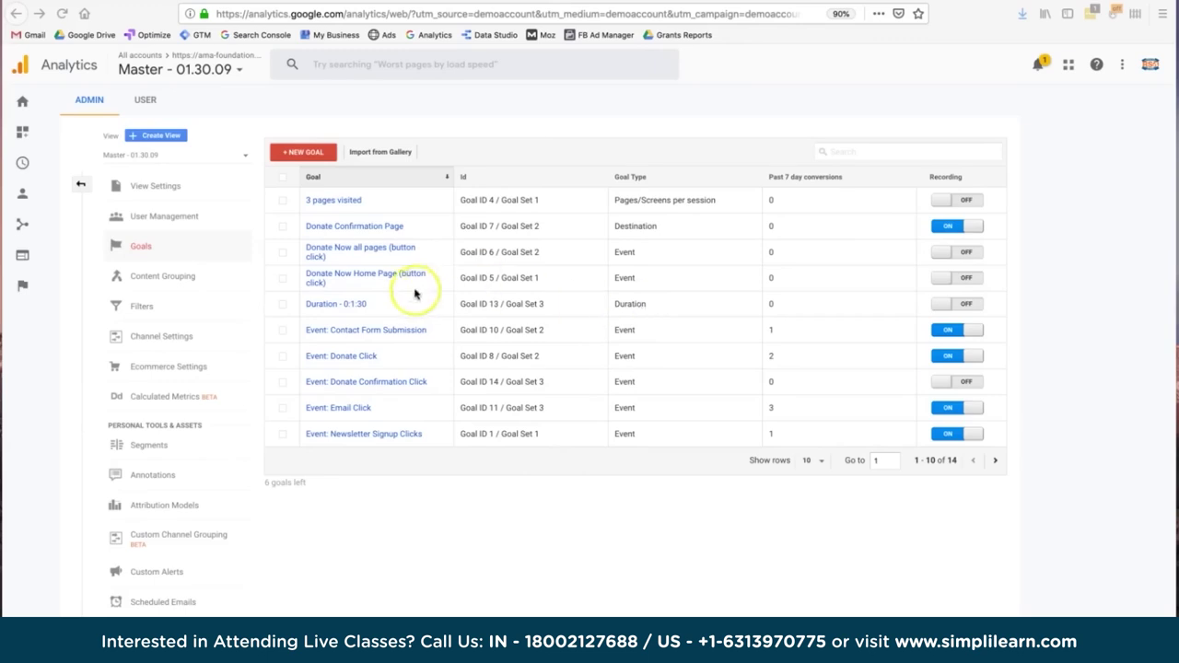
View the goal details of the Duration - 0:1:30 goal in the Master - 01.30.09 view and cancel editing
left_click(350, 305)
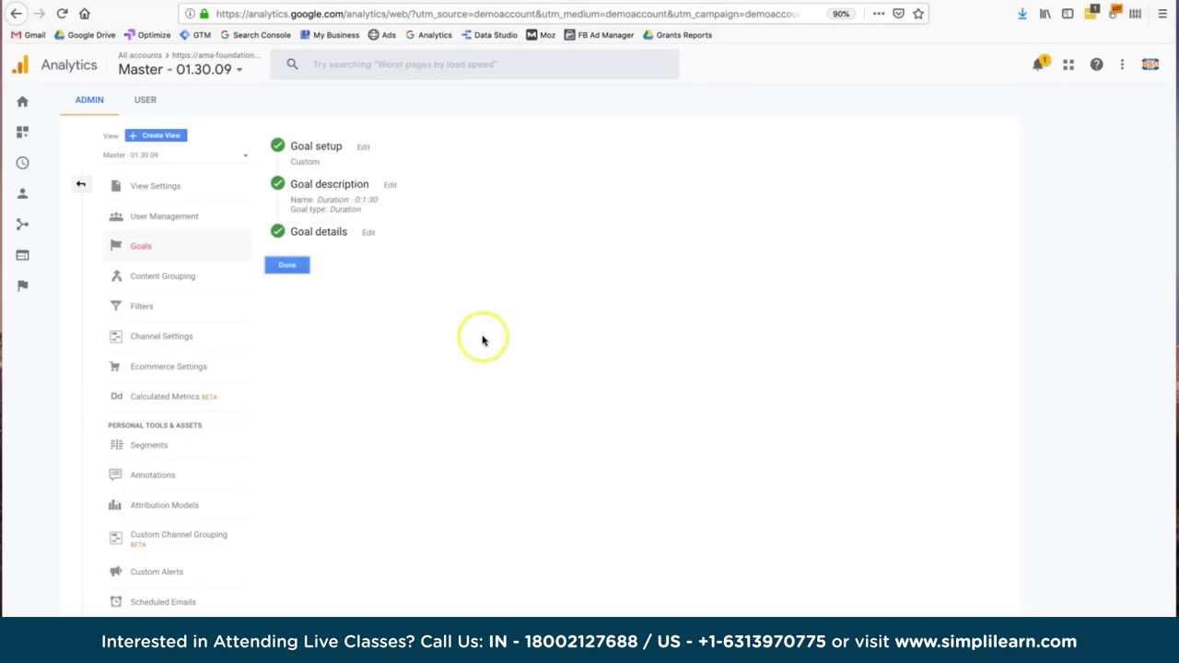
left_click(364, 233)
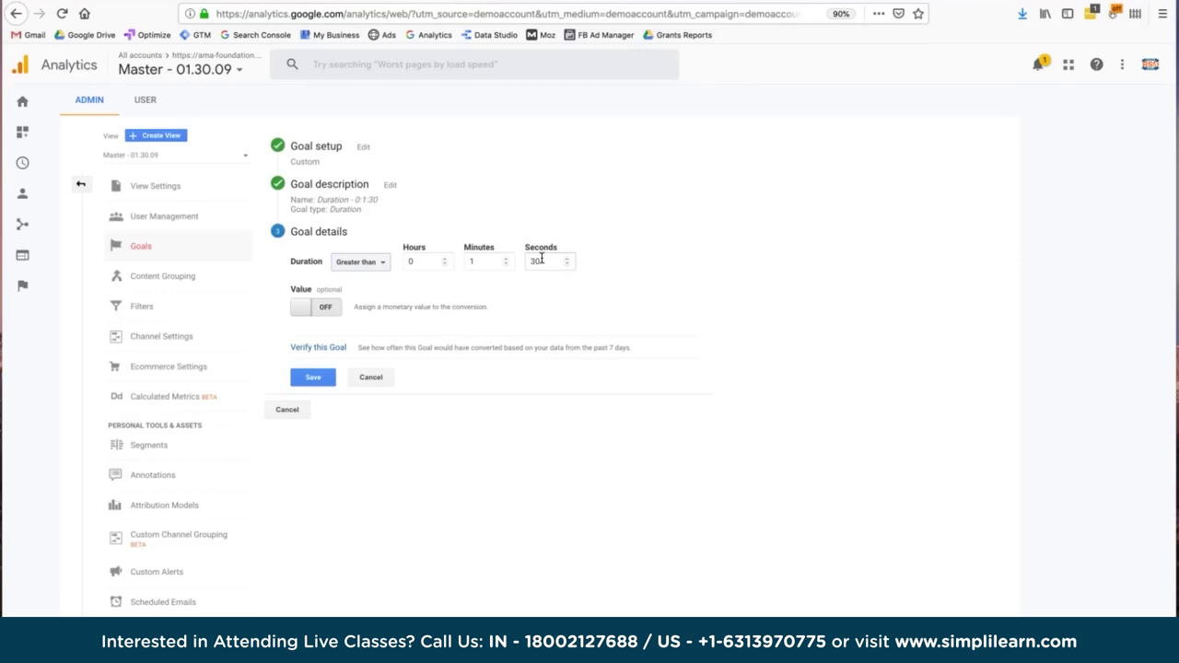
left_click(385, 380)
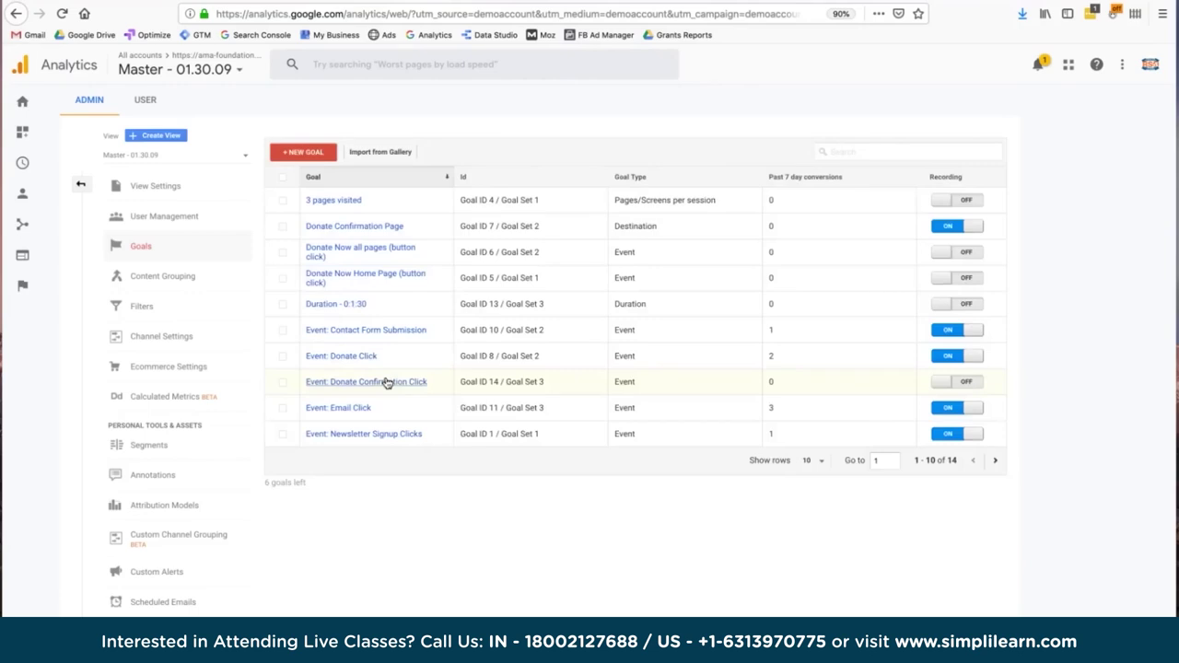
View the event conditions of the Event: Contact Form Submission goal and cancel editing
left_click(625, 340)
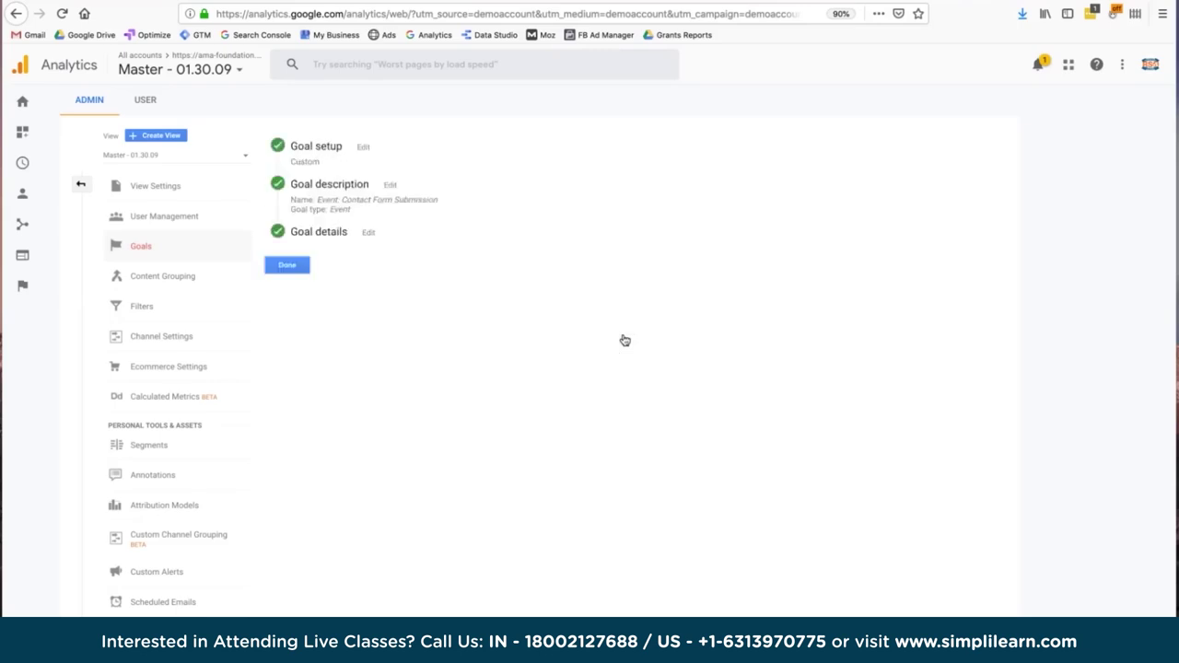
left_click(371, 232)
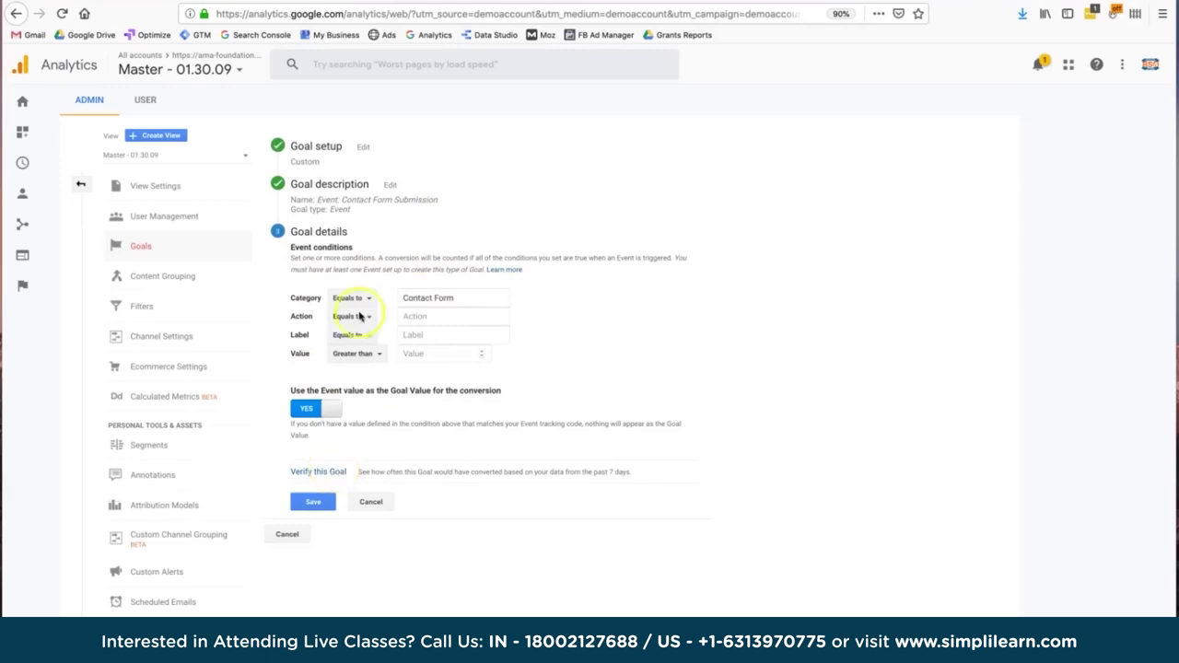
left_click(344, 489)
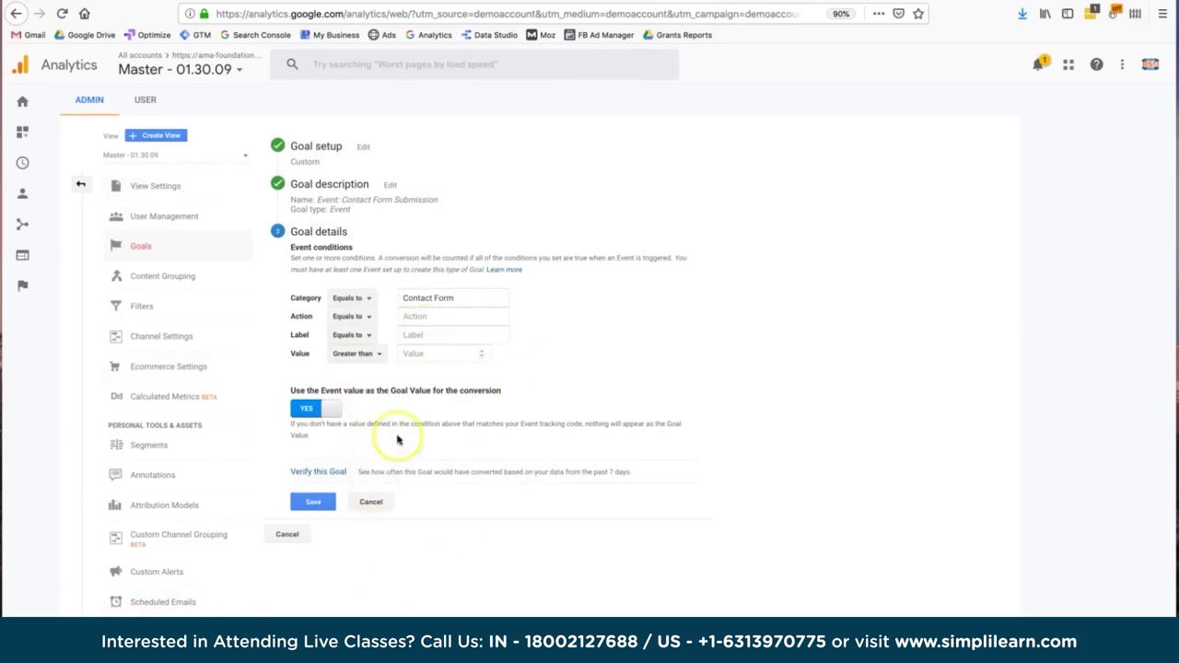
left_click(376, 502)
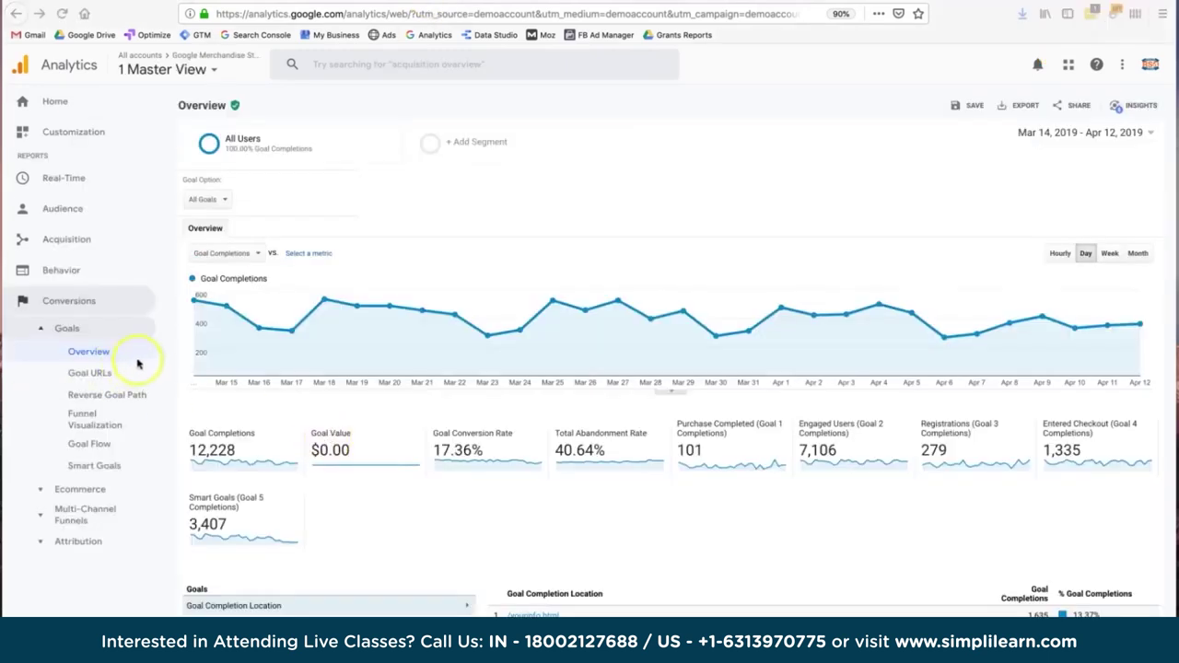
Limit the Goals Overview report to Goal 2: Engaged Users and examine its conversion rate
scroll(389, 376, "down", 3)
scroll(392, 380, "up", 3)
left_click(194, 198)
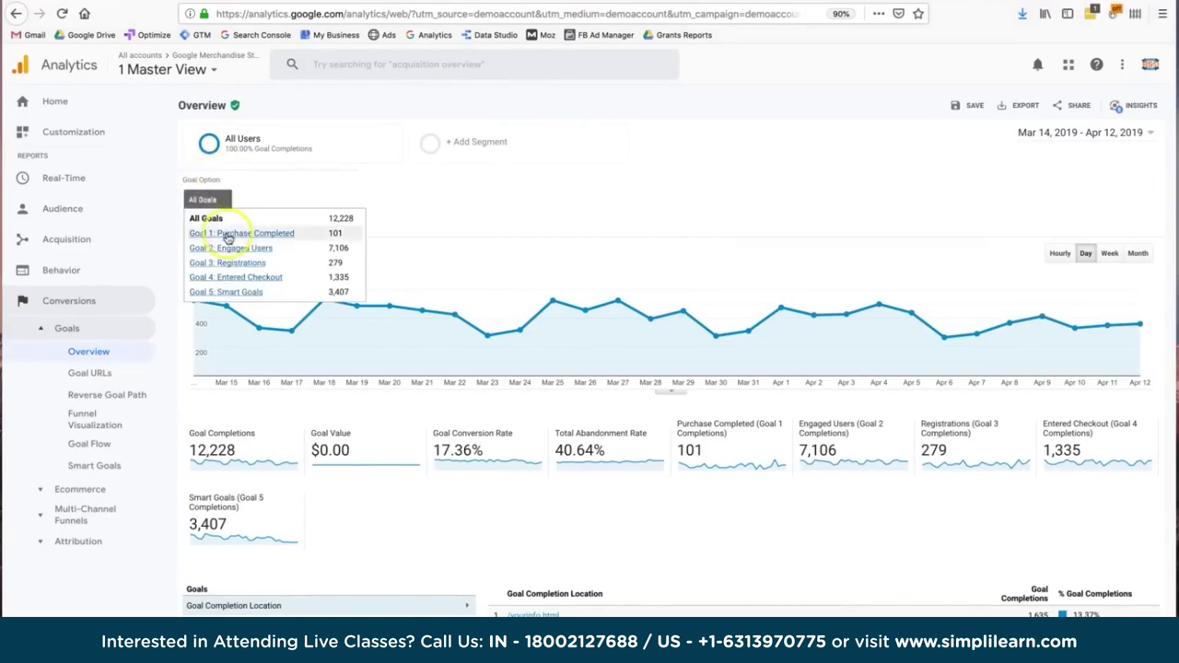
left_click(227, 276)
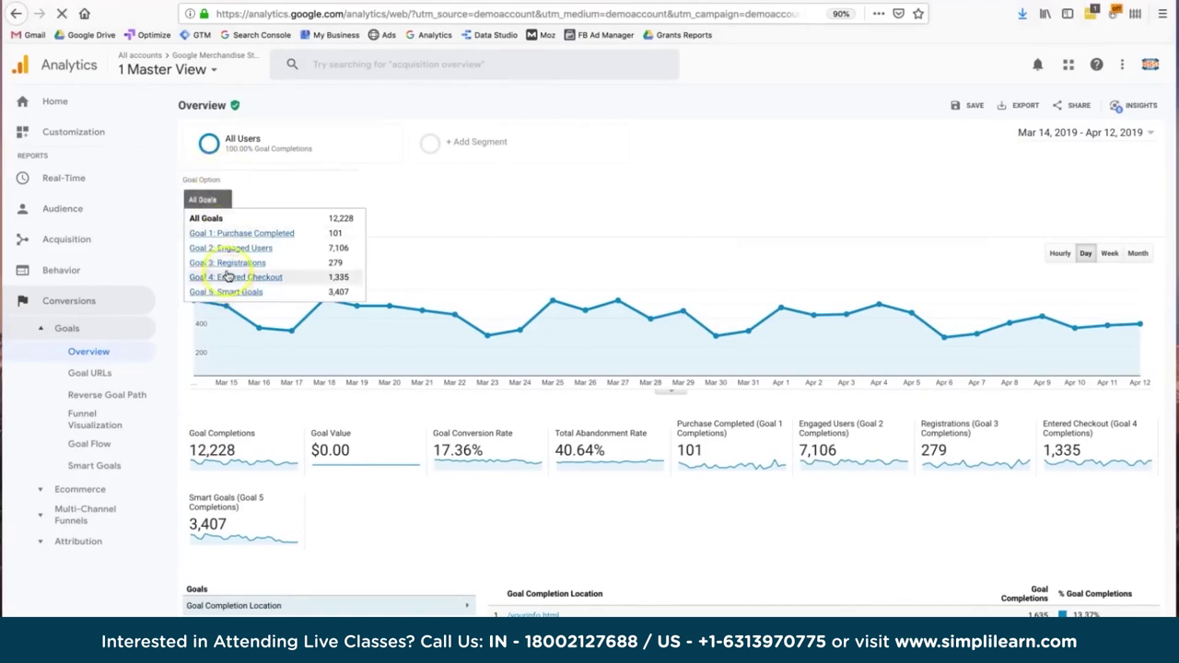
left_click(231, 248)
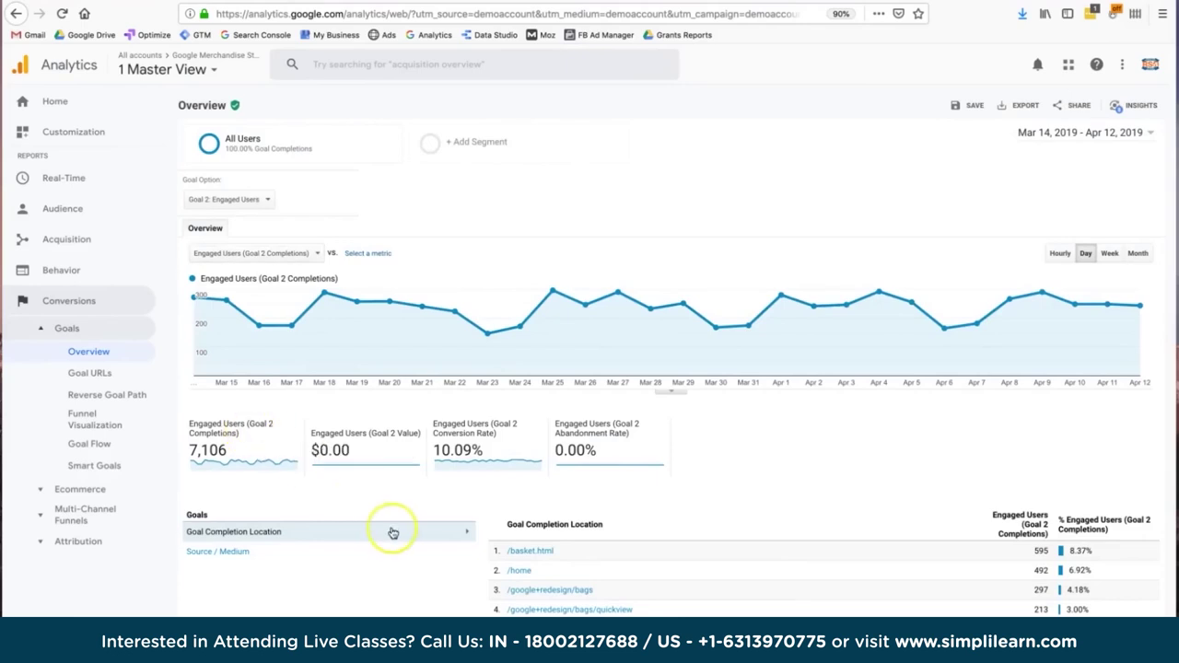
left_click(433, 450)
left_click_drag(433, 451, 498, 460)
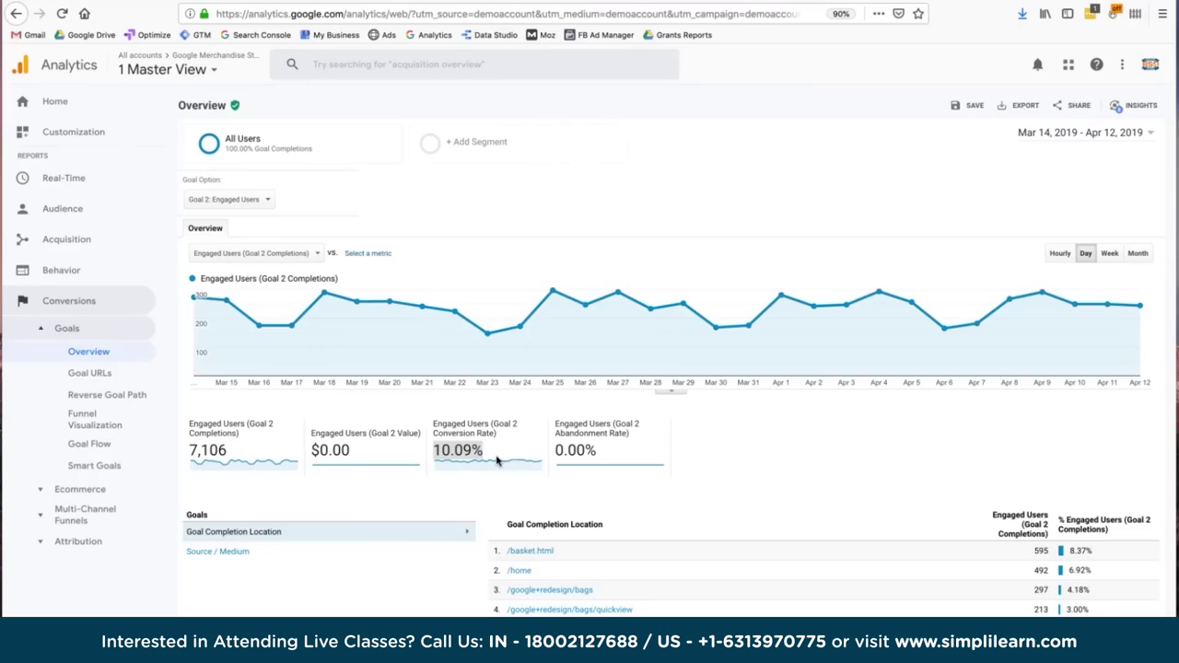
mouse_move(462, 374)
left_click(447, 491)
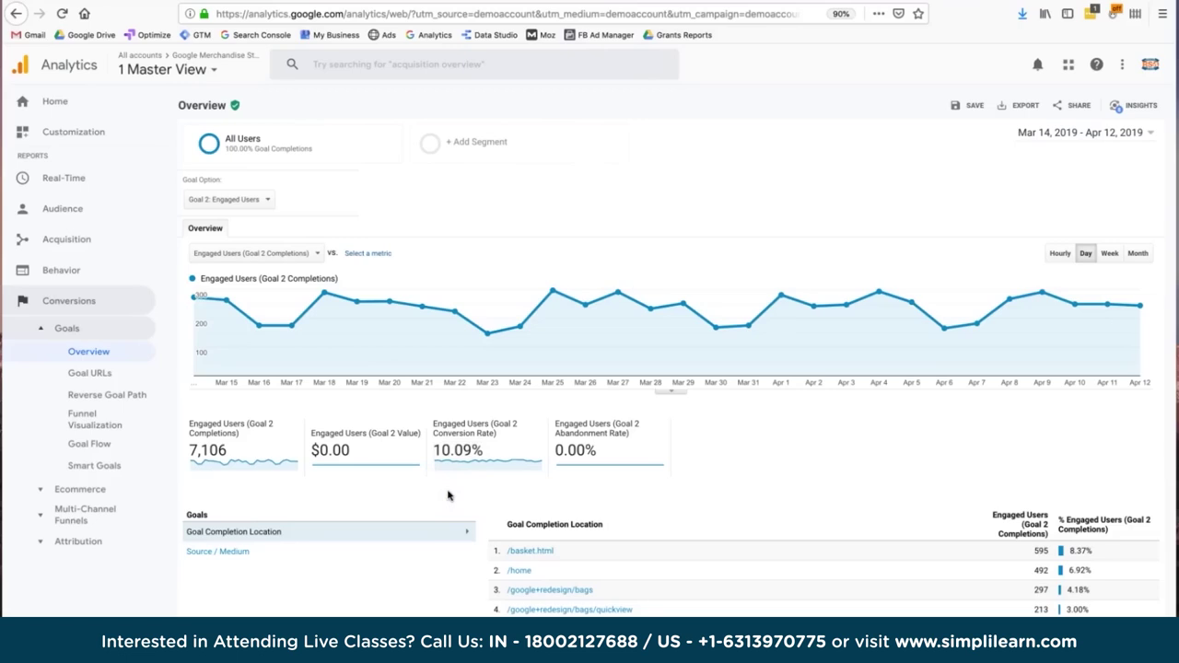
Replace the All Users segment with the system segment Mobile Traffic in the Goals Overview report
left_click(325, 147)
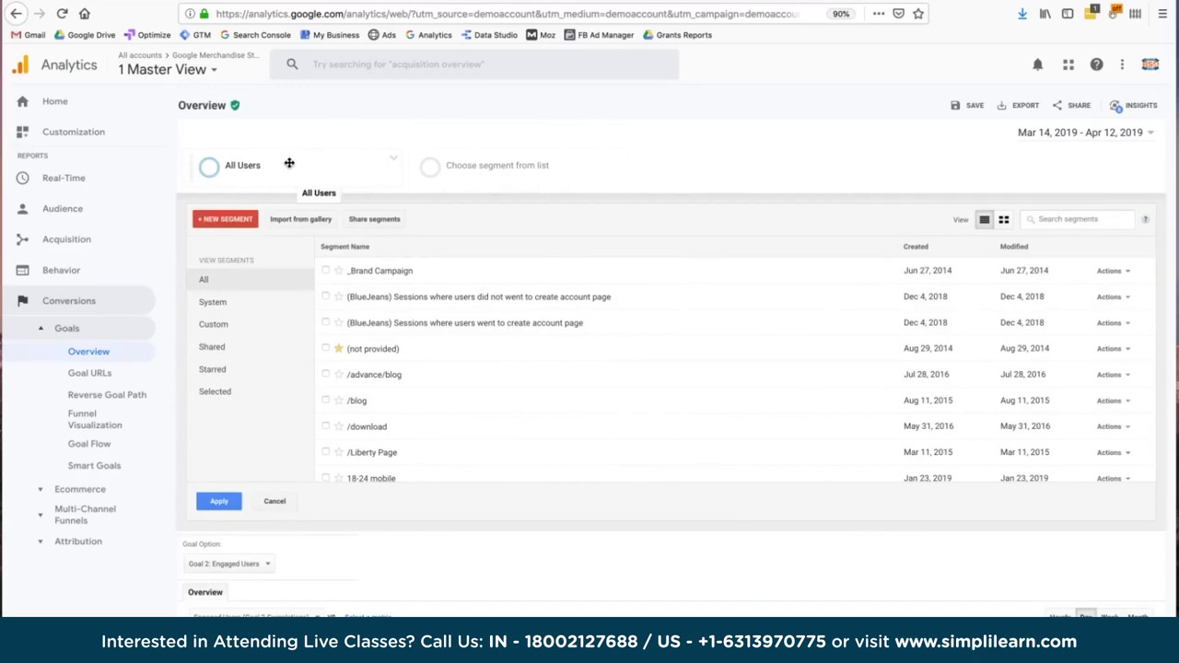
left_click(254, 301)
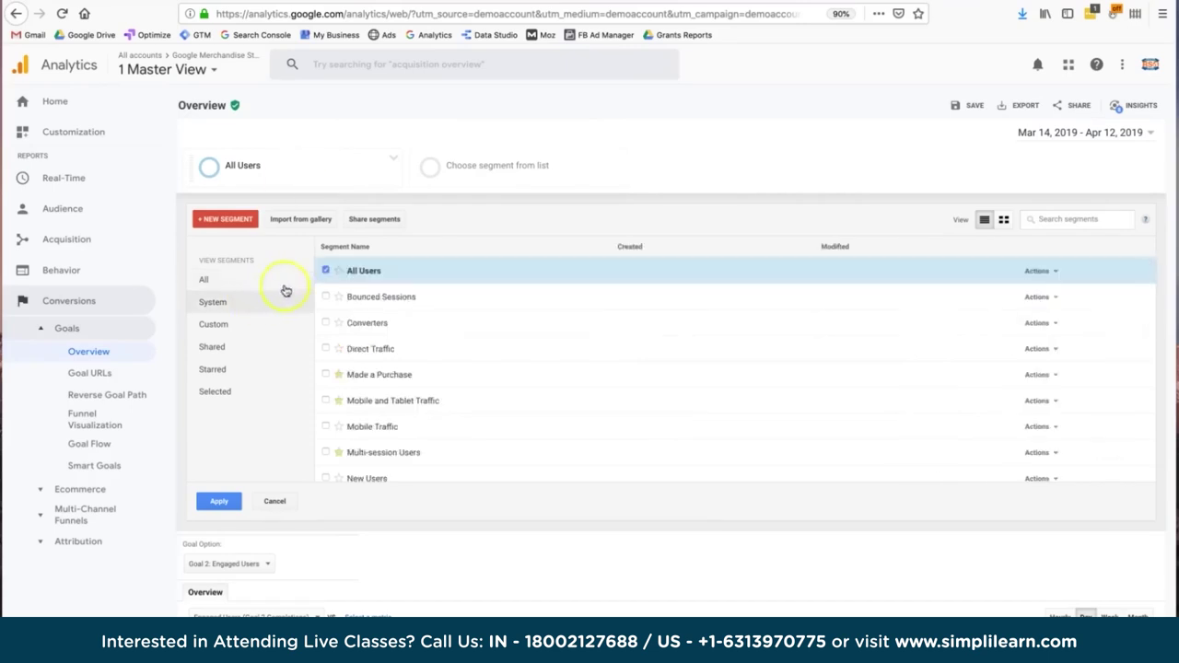
left_click(324, 270)
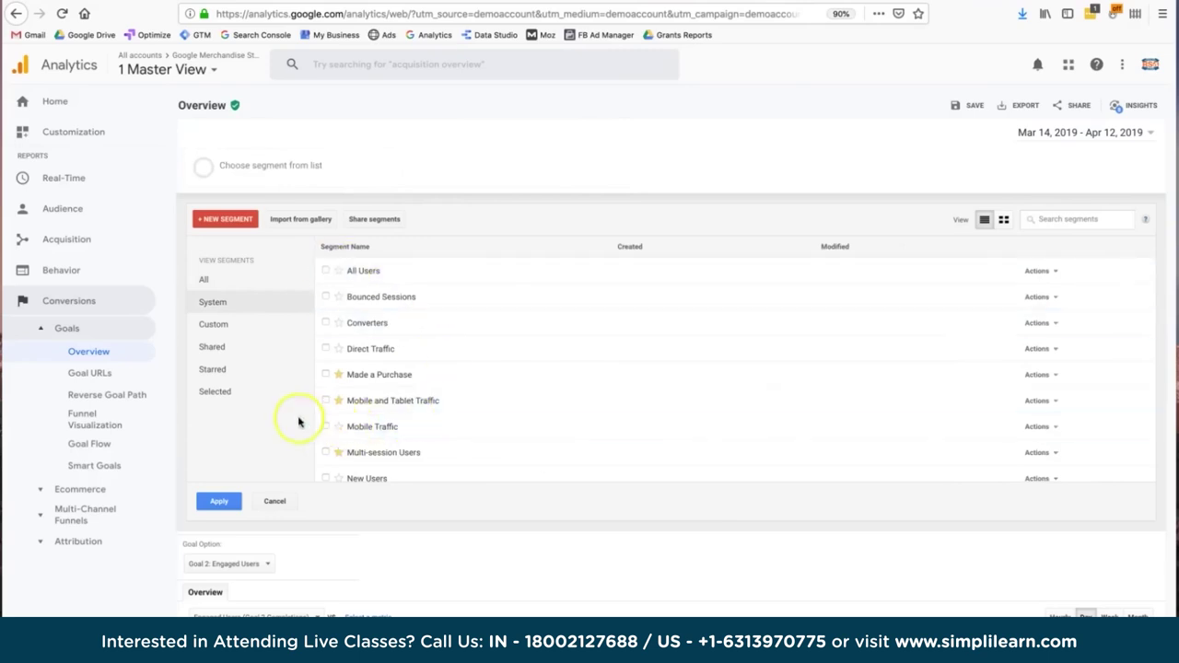
left_click(325, 426)
left_click(216, 502)
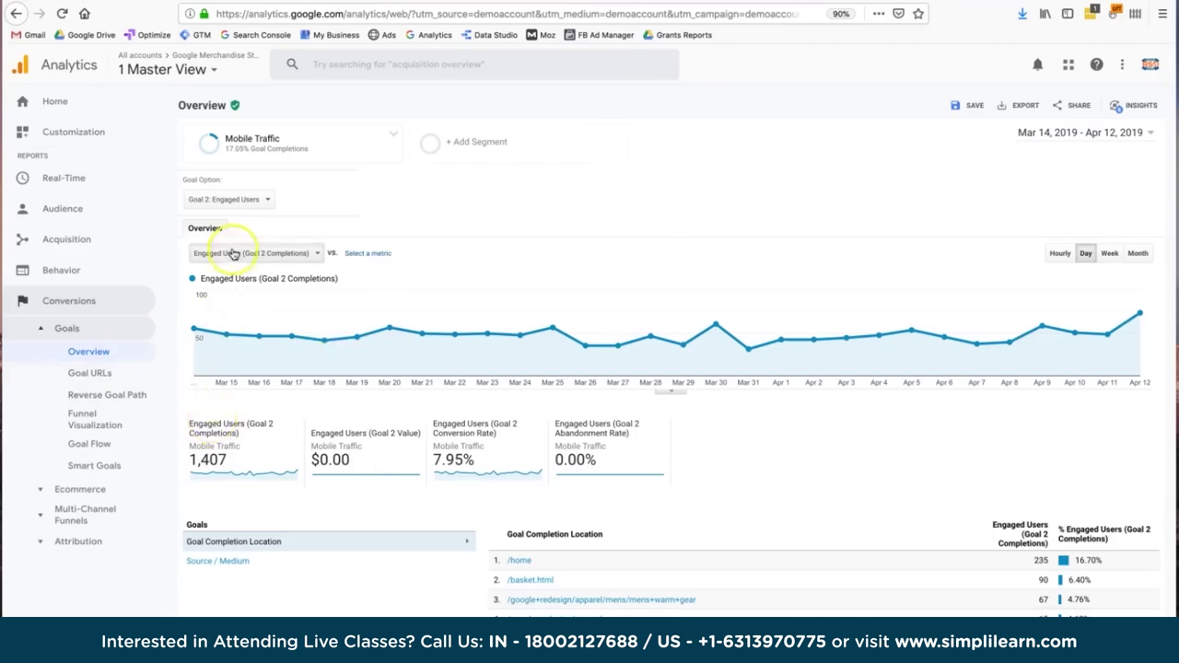
mouse_move(291, 145)
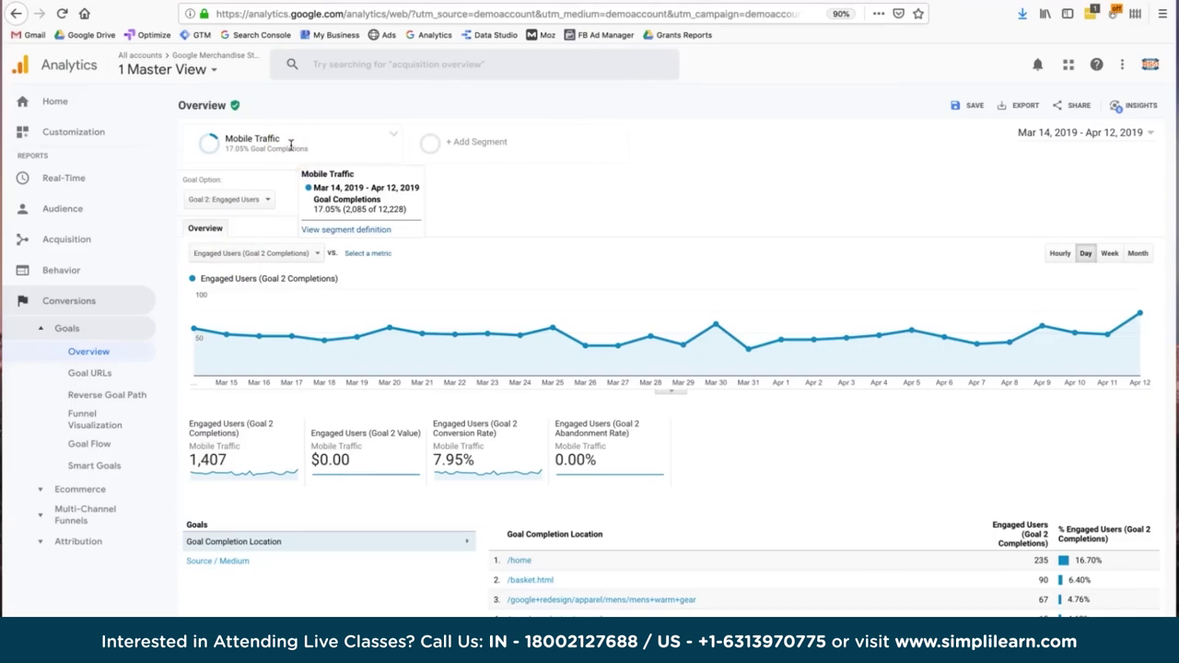
Open the Multi-Channel Funnels Overview and examine the overlaps of Direct, Organic Search and Referral in the Conversion Visualizer
left_click(224, 552)
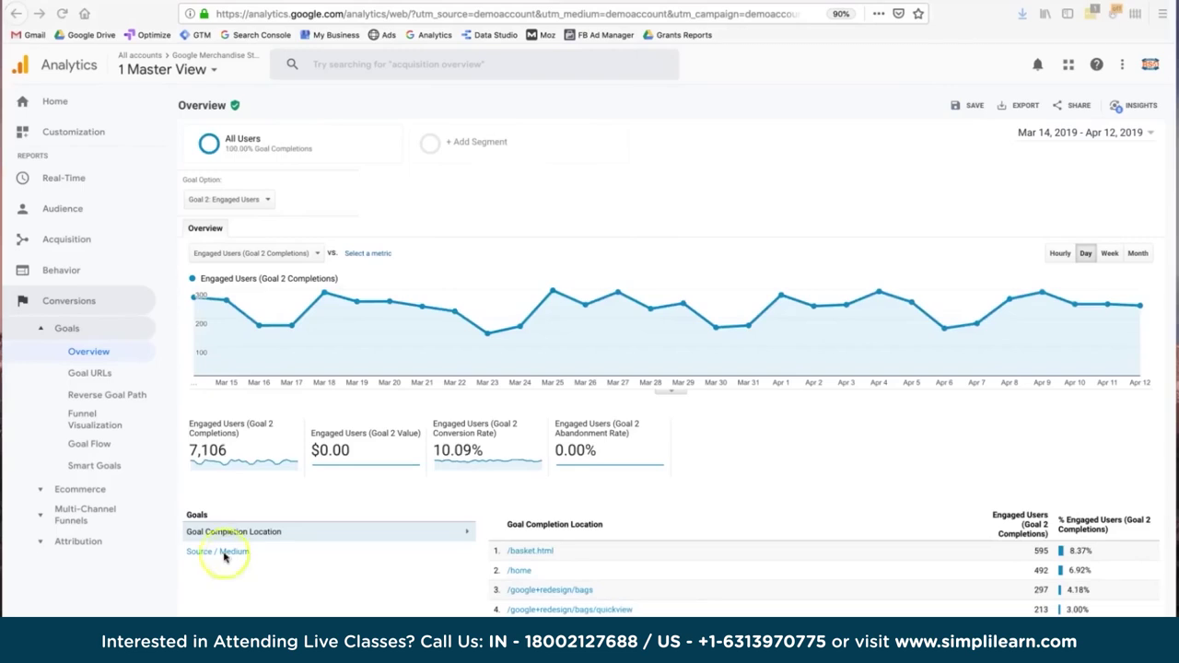
left_click(84, 522)
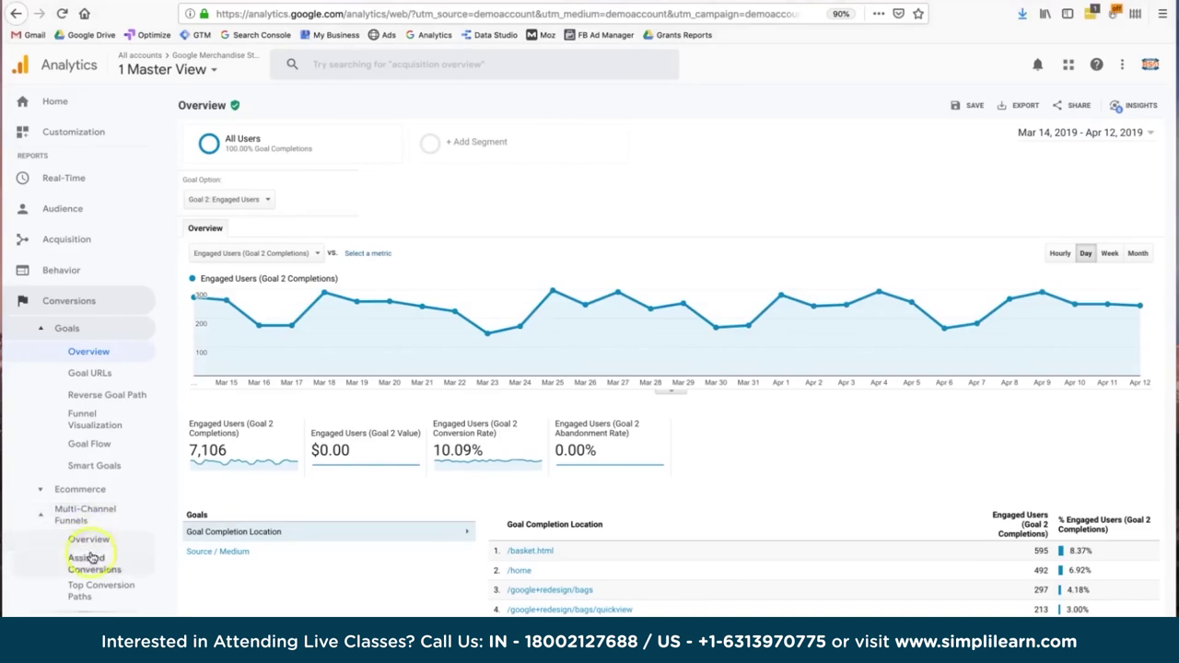
left_click(89, 543)
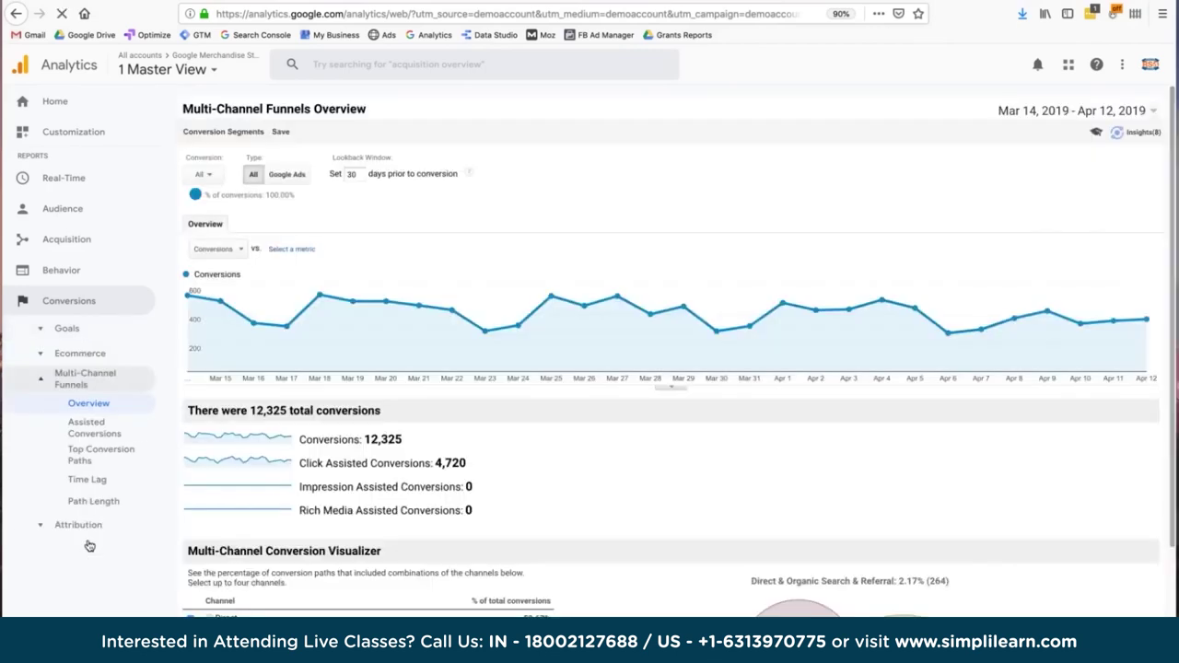
scroll(644, 414, "down", 5)
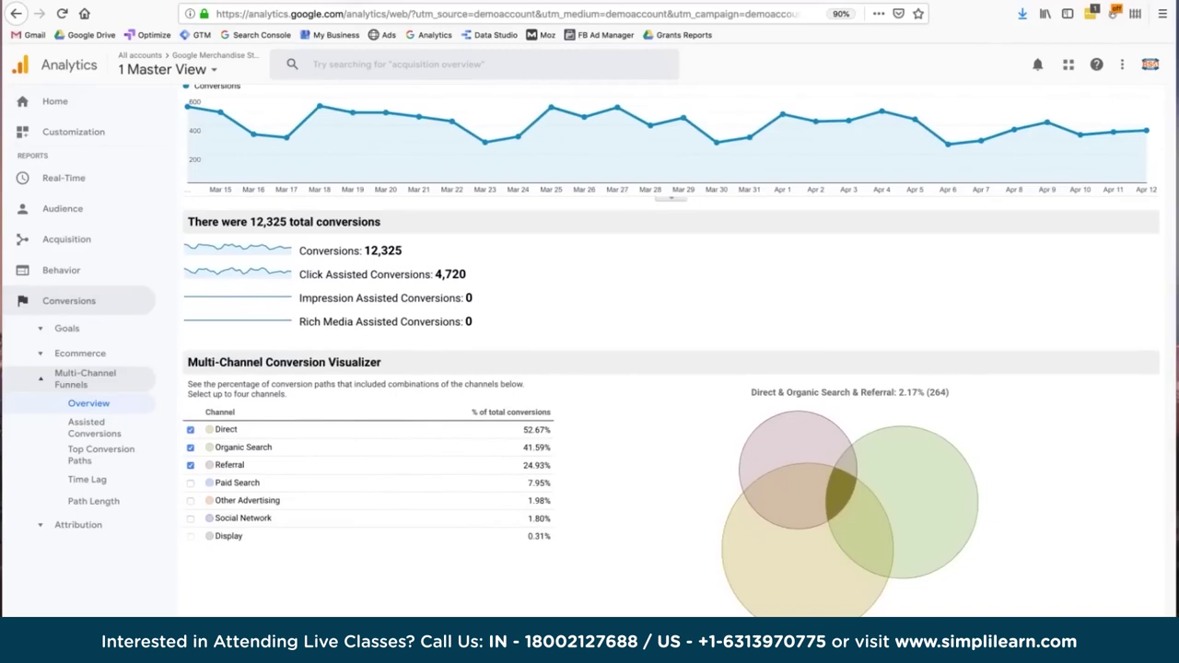
mouse_move(845, 489)
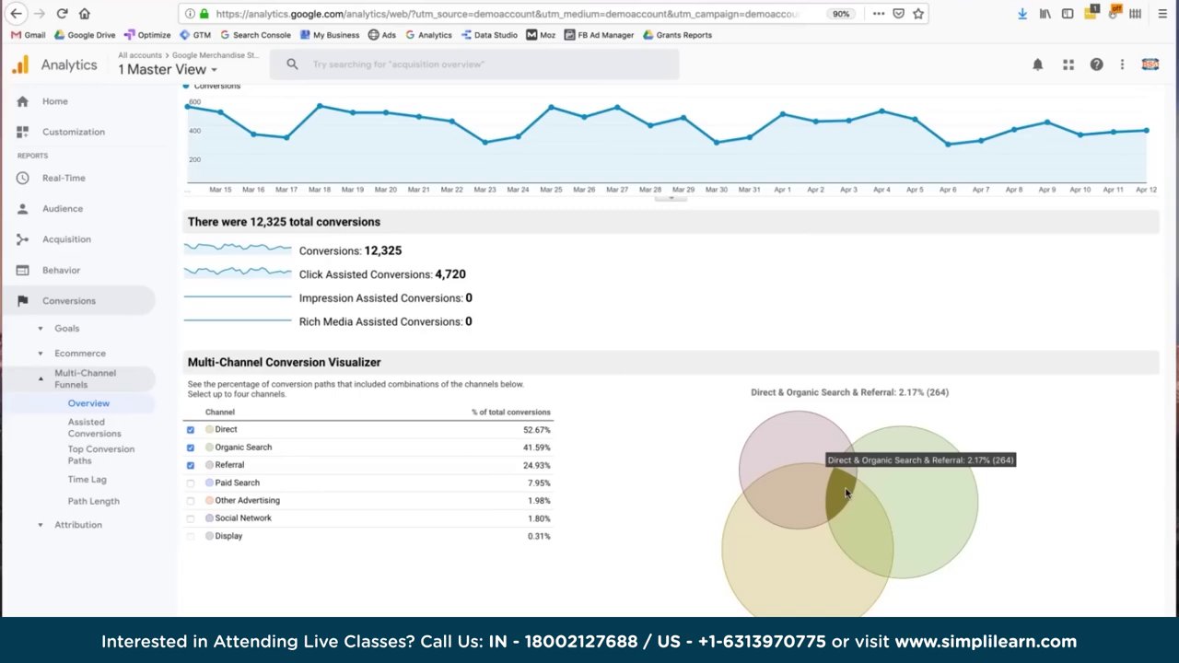
mouse_move(802, 508)
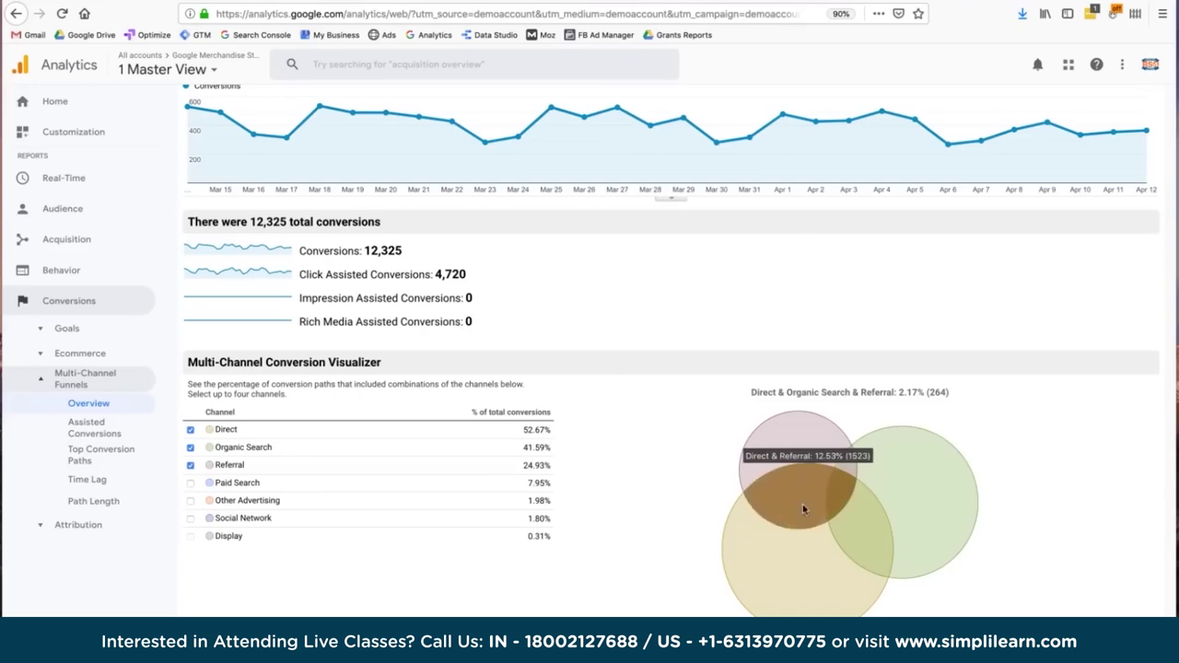
mouse_move(856, 510)
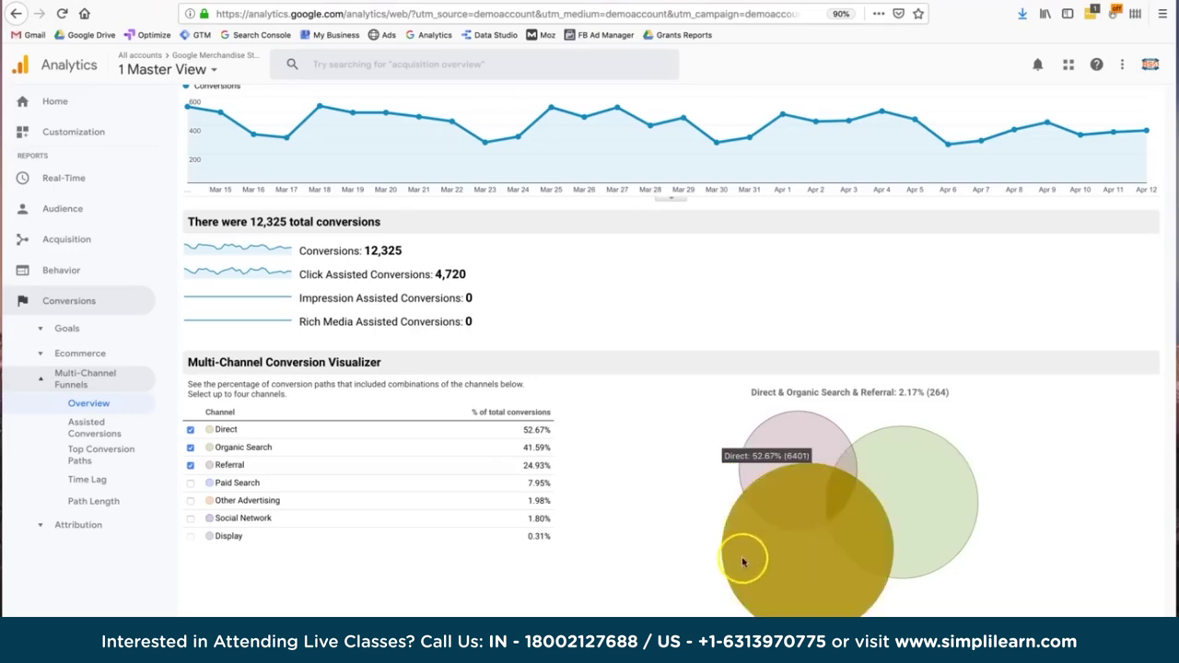
left_click(579, 582)
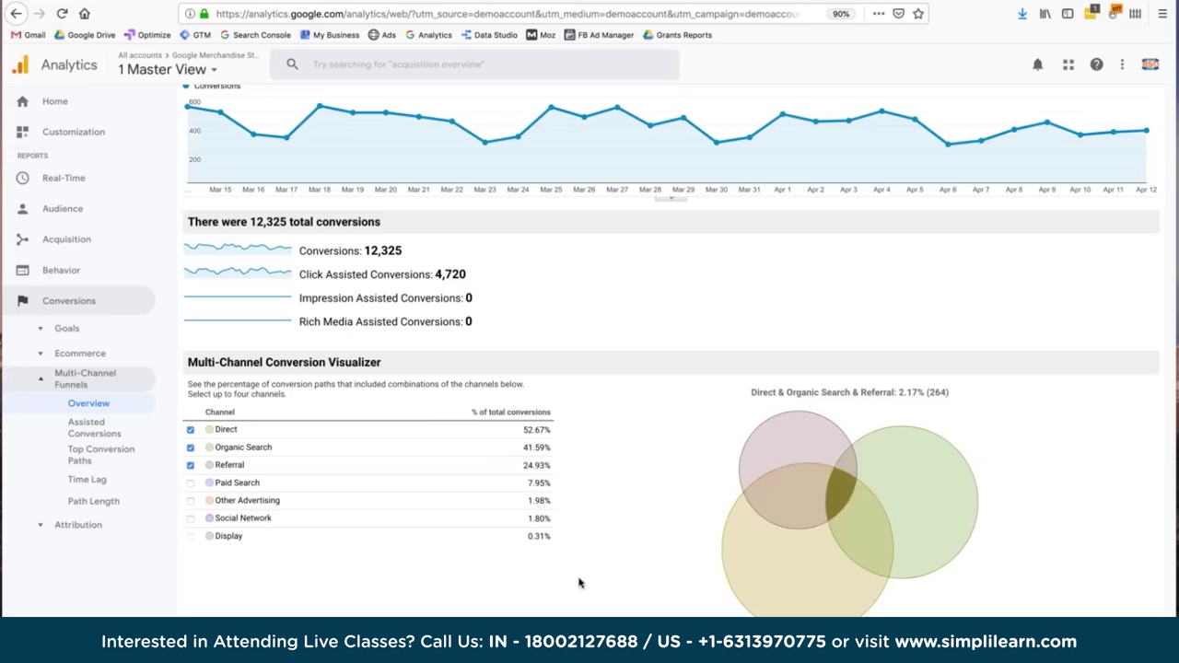
Open the Top Conversion Paths report and examine the Organic Search to Direct path in the channel grouping table
left_click(92, 455)
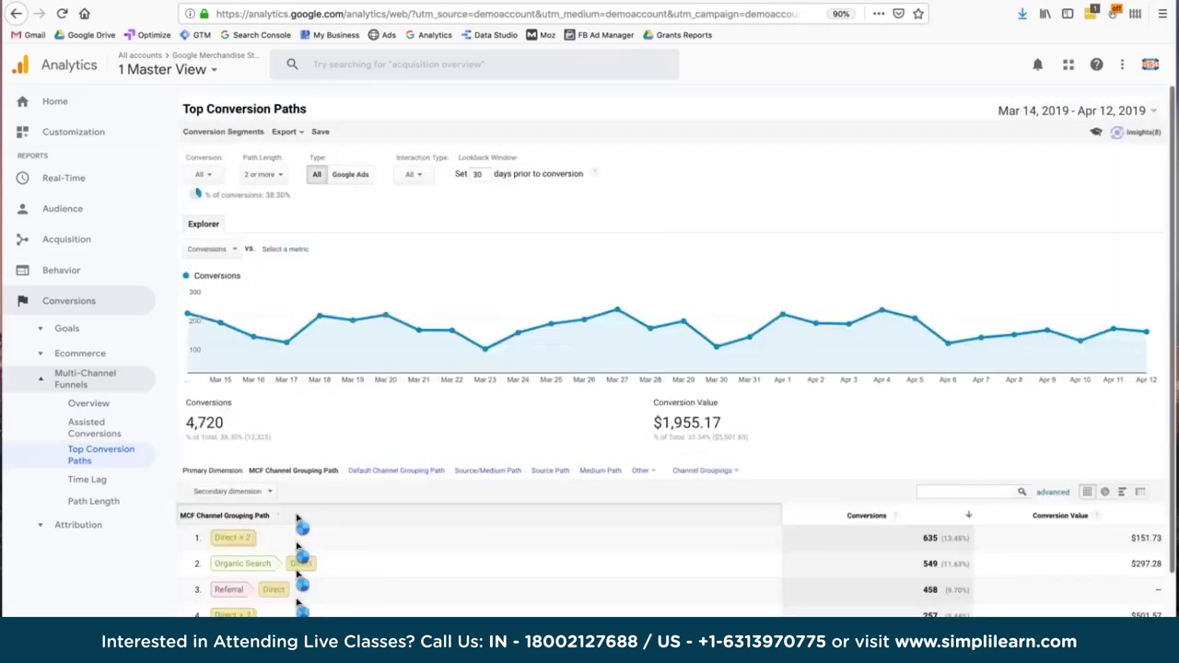
scroll(297, 520, "down", 2)
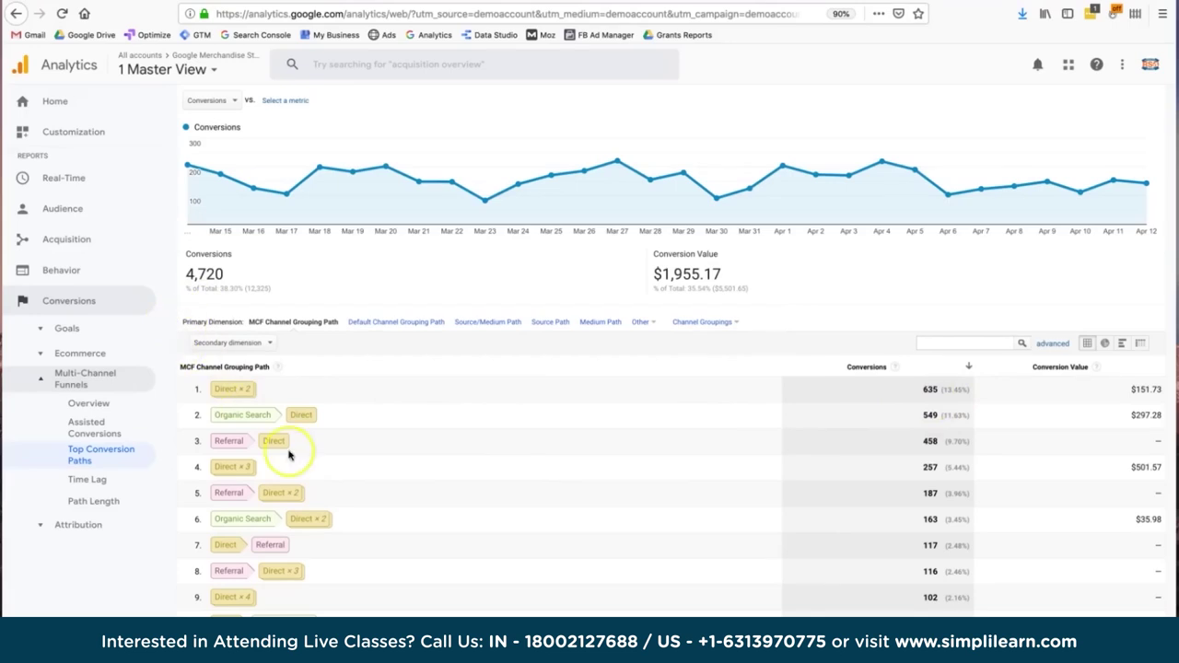
left_click_drag(237, 414, 307, 414)
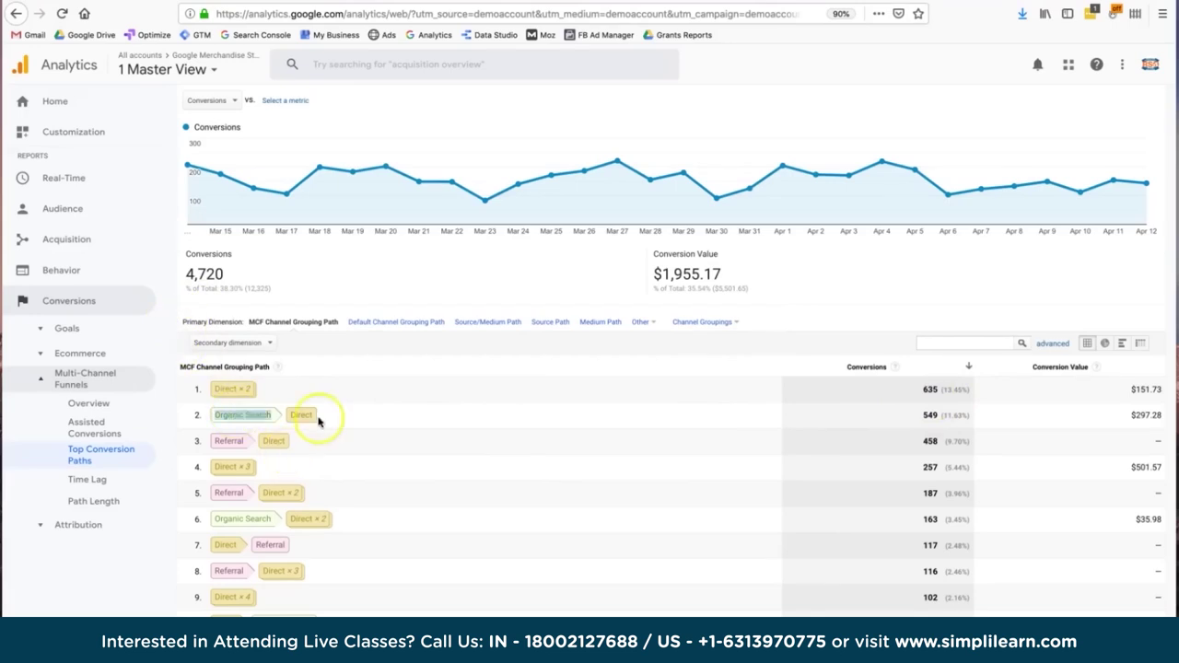
left_click_drag(231, 416, 255, 420)
left_click(255, 420)
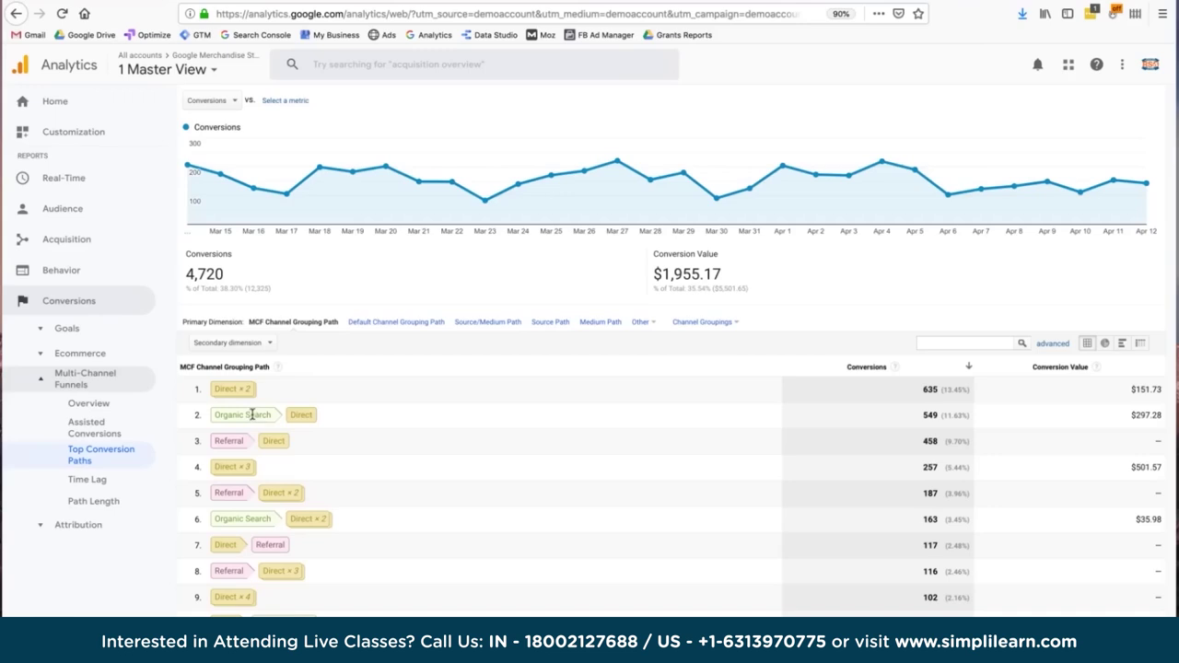
double_click(290, 415)
left_click(324, 420)
scroll(480, 357, "up", 3)
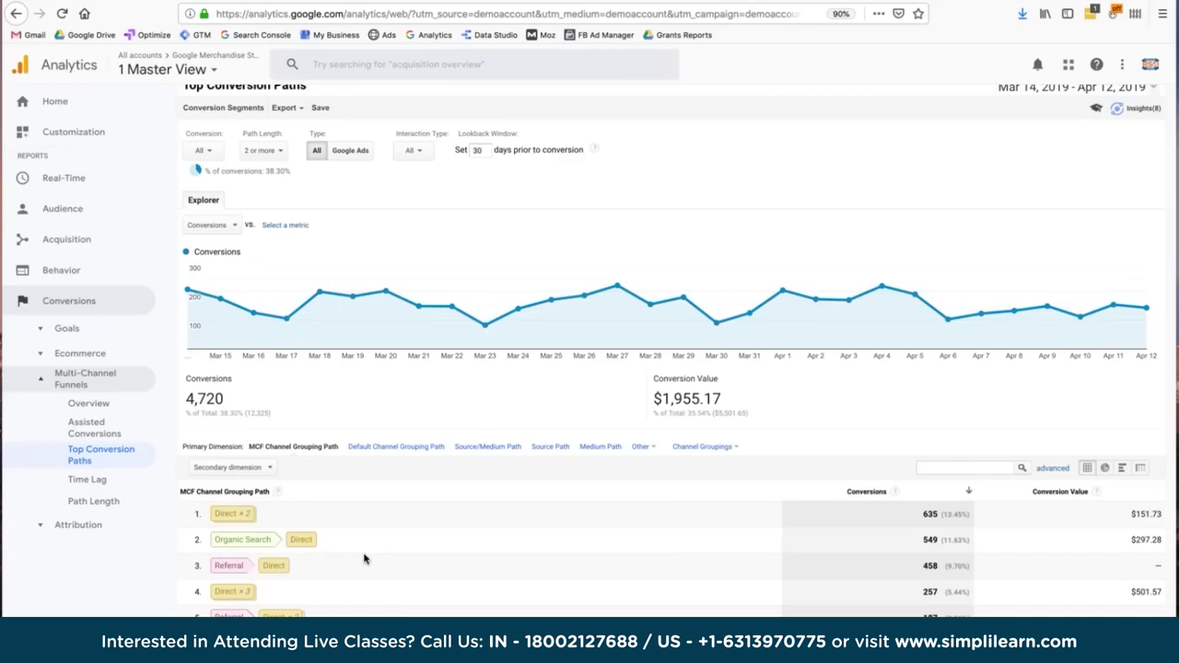
Collapse the Conversions reports and expand the Audience section to look over its available reports
left_click(12, 307)
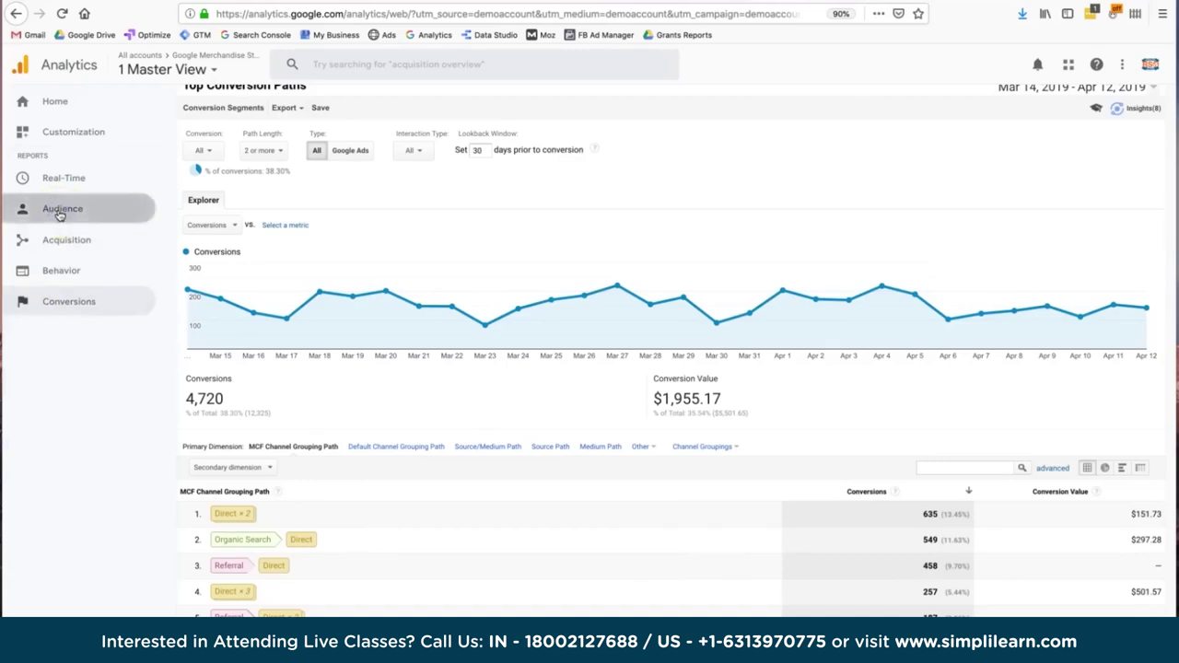
left_click(60, 213)
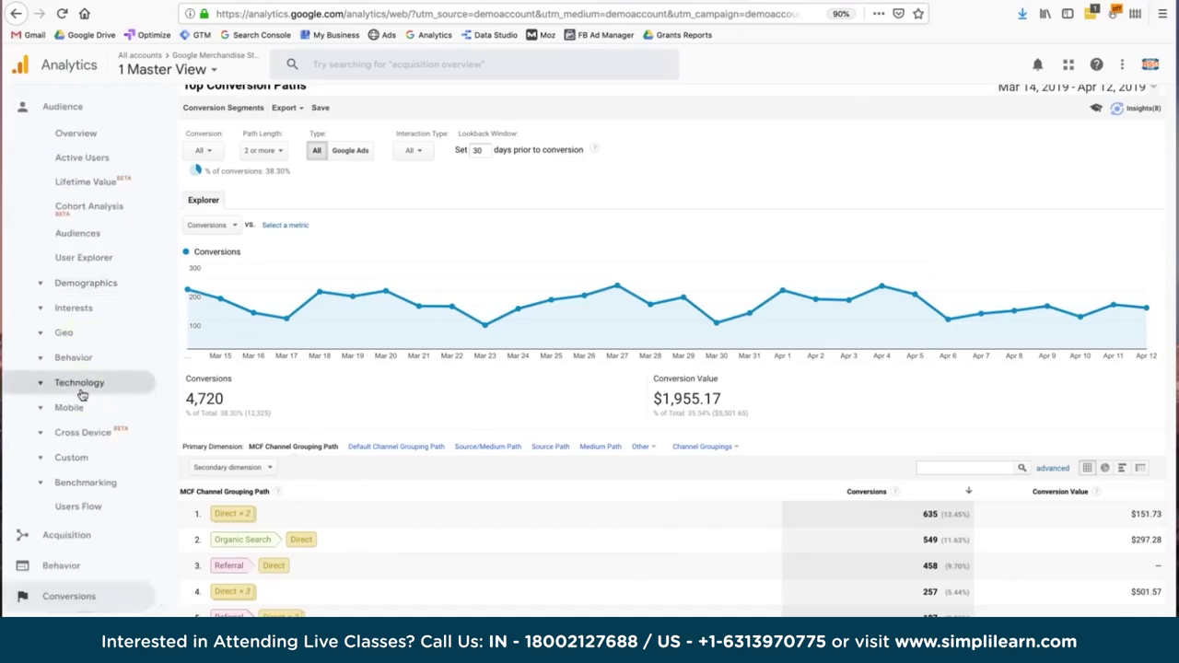
scroll(81, 394, "up", 2)
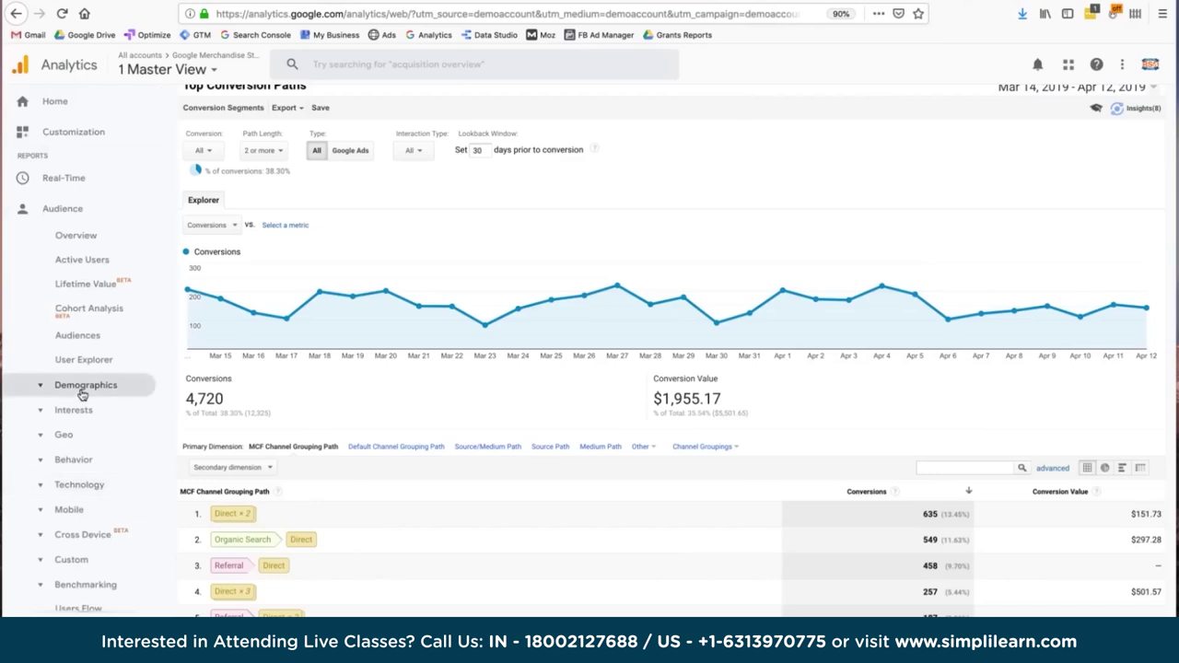
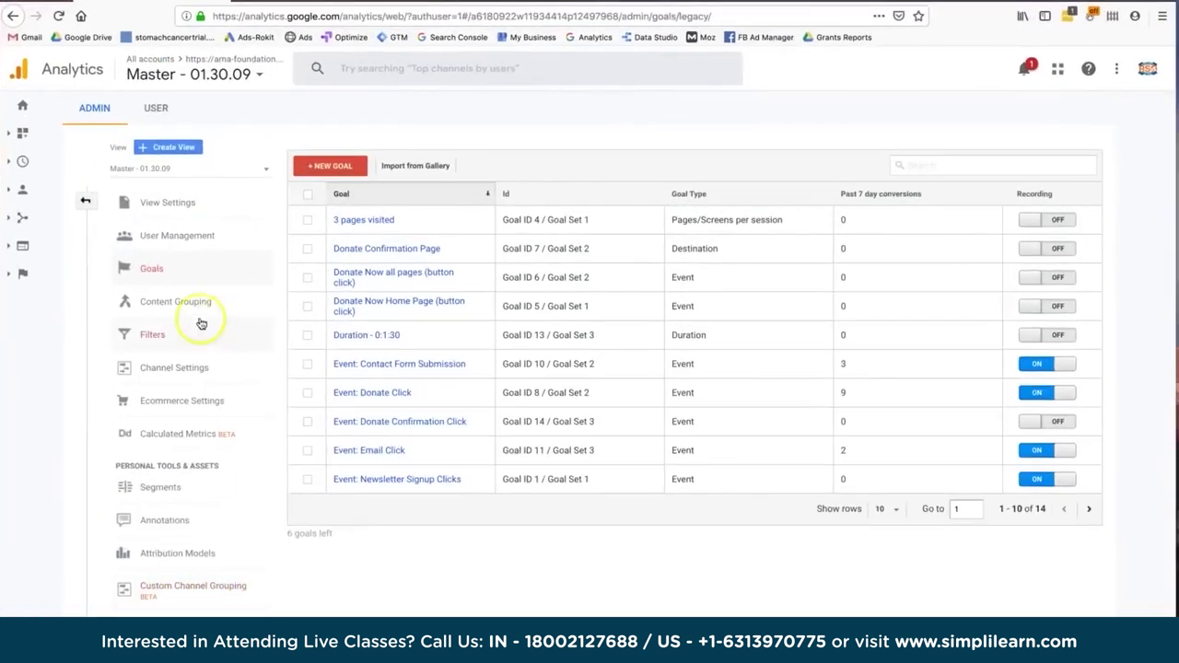
Return to the admin overview, check the property's available views and reopen the goals of the Master - 01.30.09 view
key("super+Left")
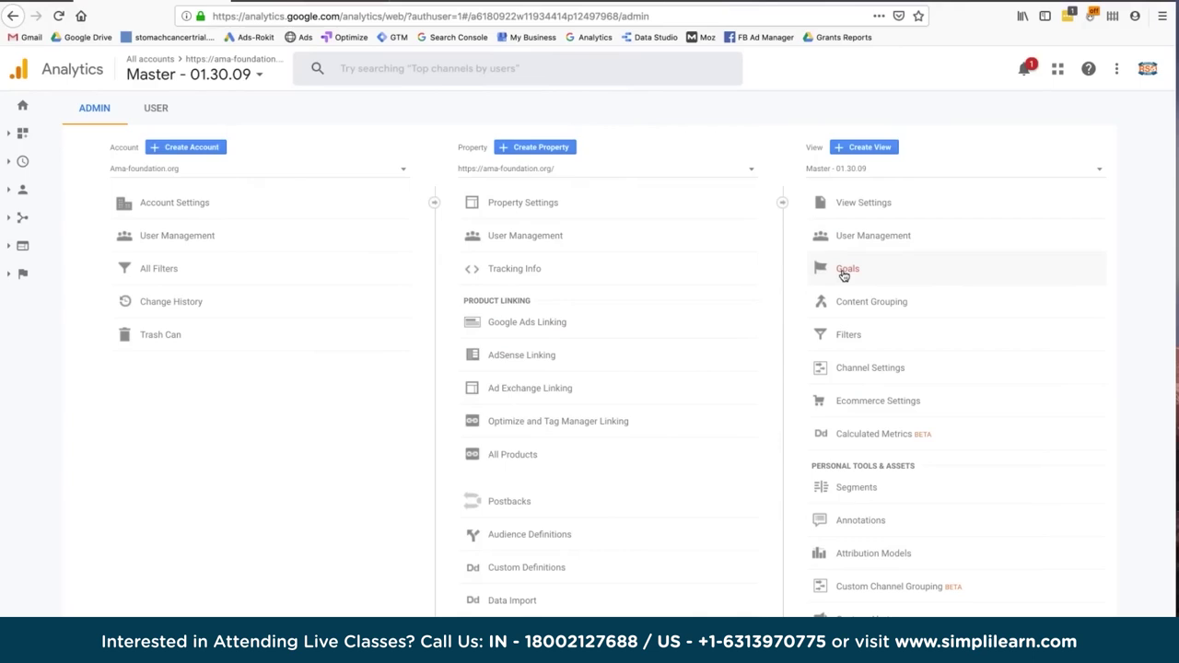
left_click(838, 174)
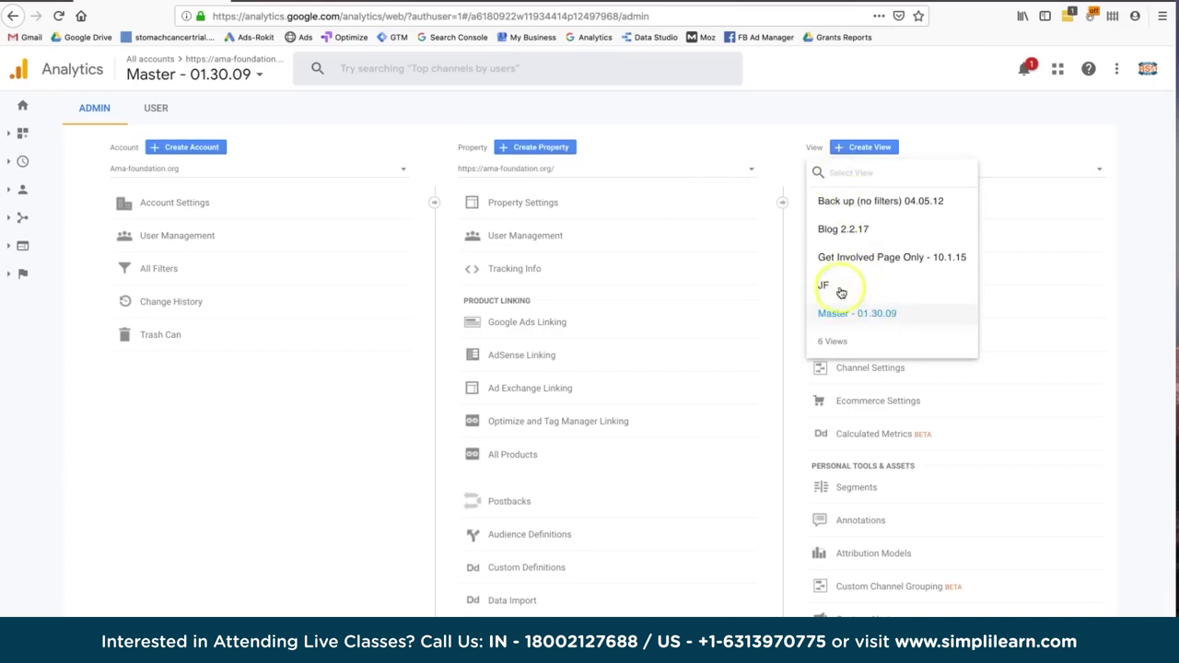
left_click(926, 125)
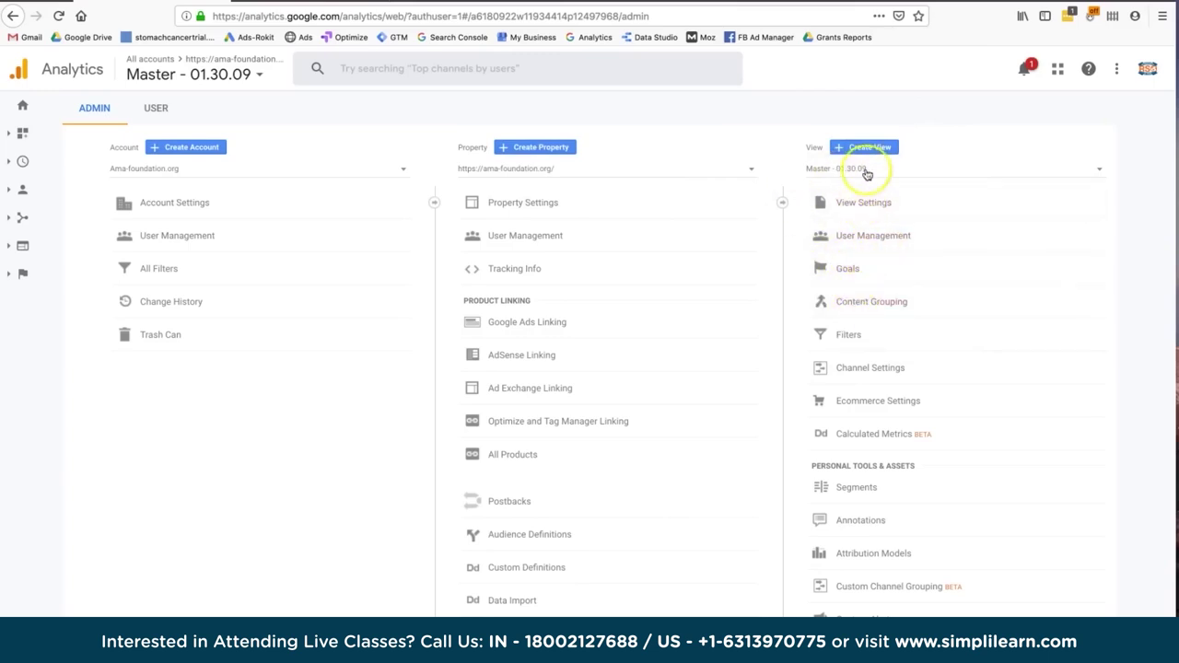
left_click(848, 268)
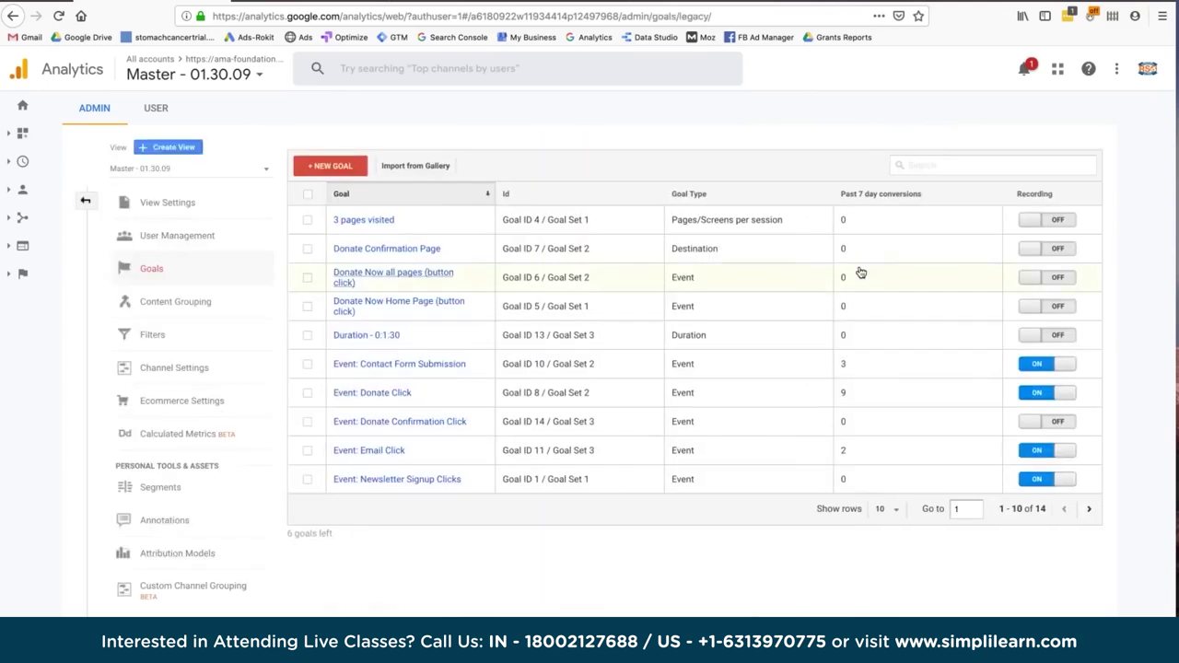
Sort the goals list by recording status so that the goals switched on come first
left_click(886, 512)
left_click(887, 515)
left_click(887, 516)
left_click(1031, 210)
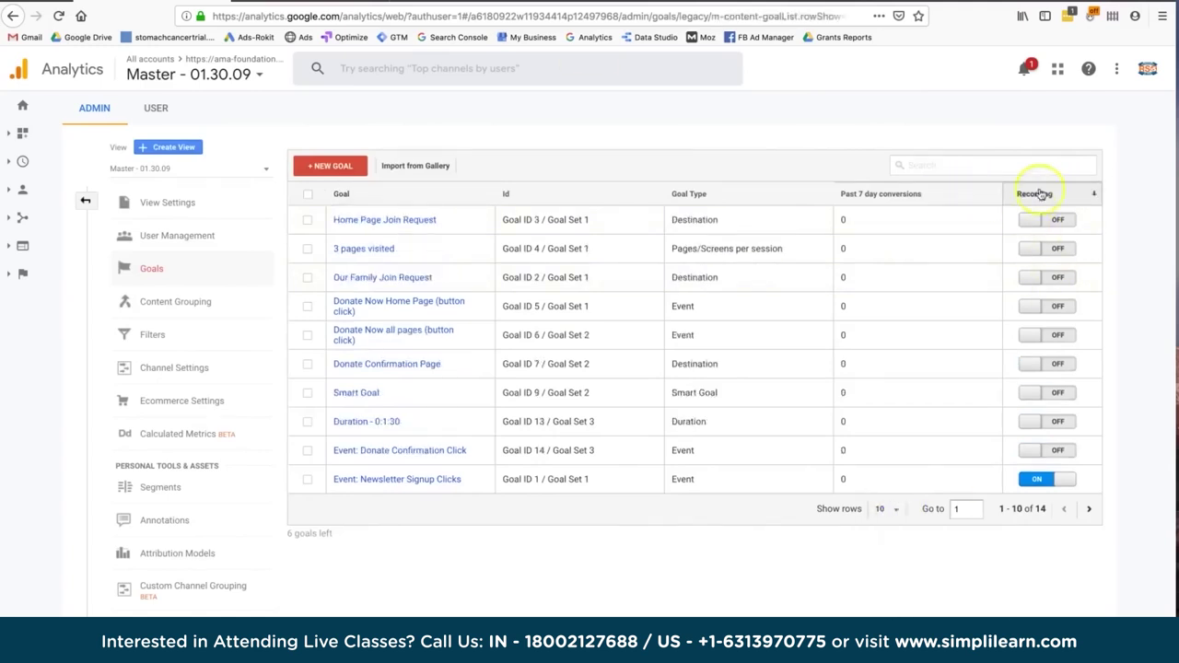
left_click(1052, 196)
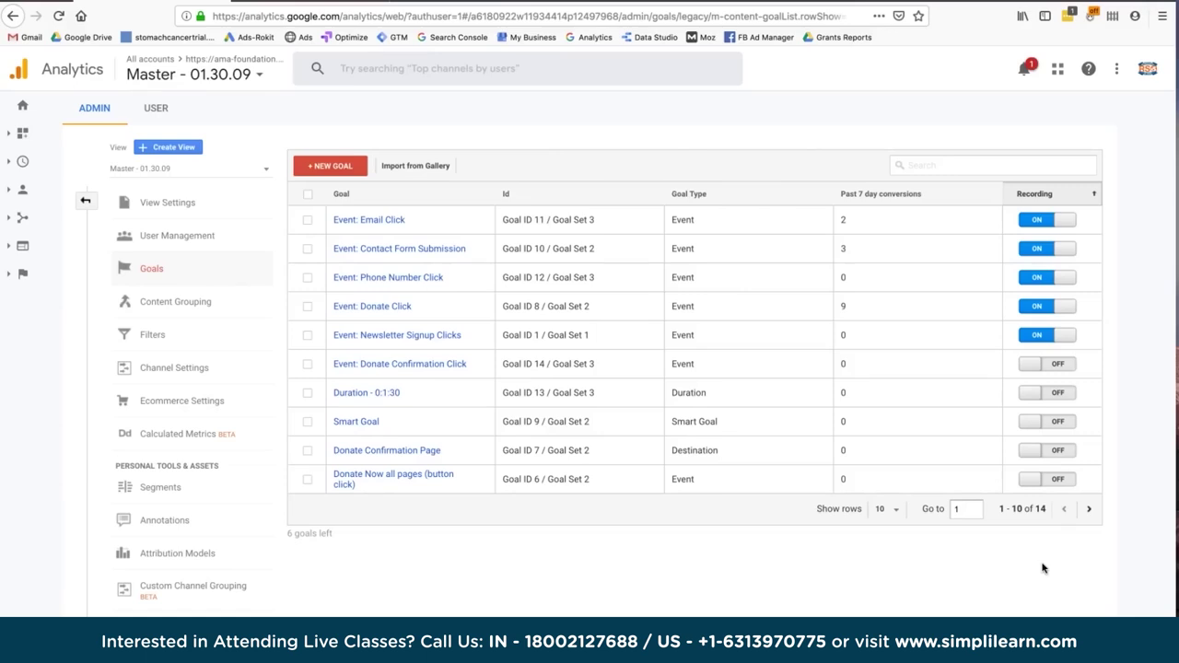
Switch recording of the Event: Newsletter Signup Clicks goal off and back on
left_click(1040, 339)
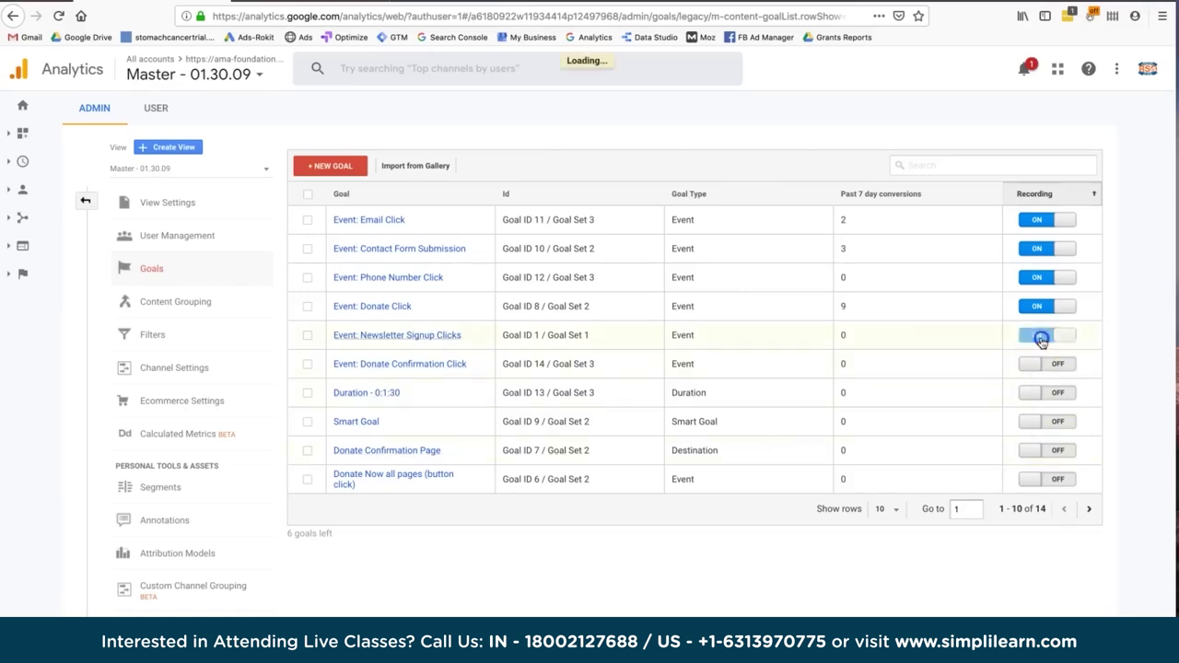
left_click(1048, 340)
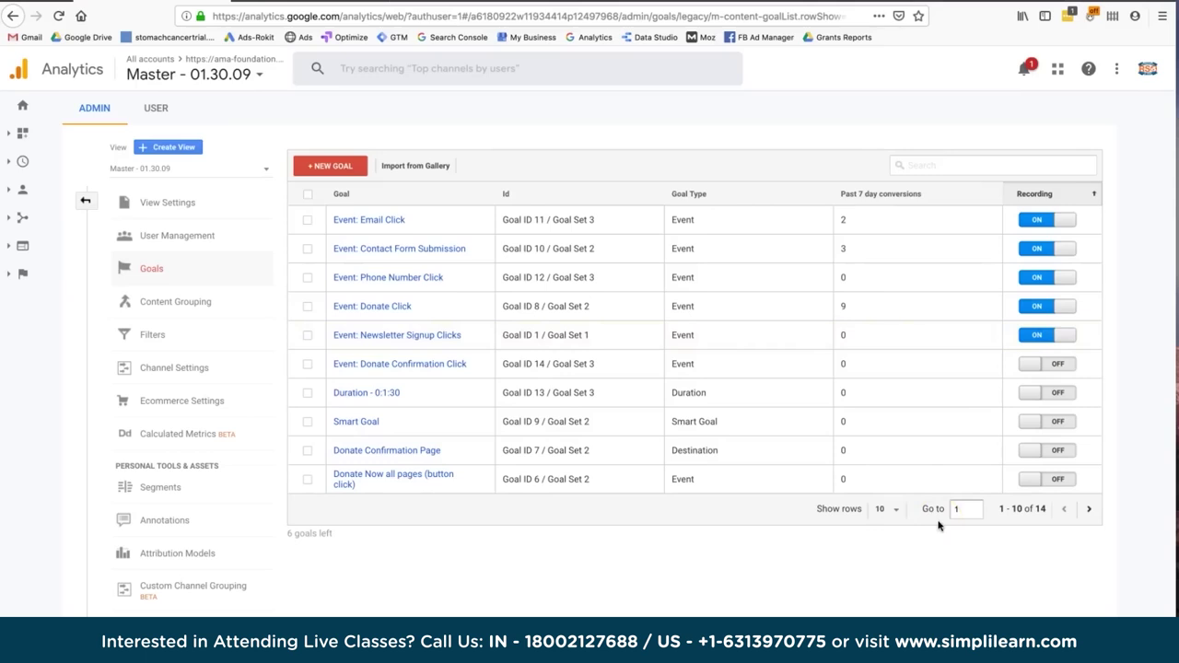
Look over the user permissions in the Master - 01.30.09 view's user management and return to the admin overview
left_click(1059, 397)
left_click(204, 237)
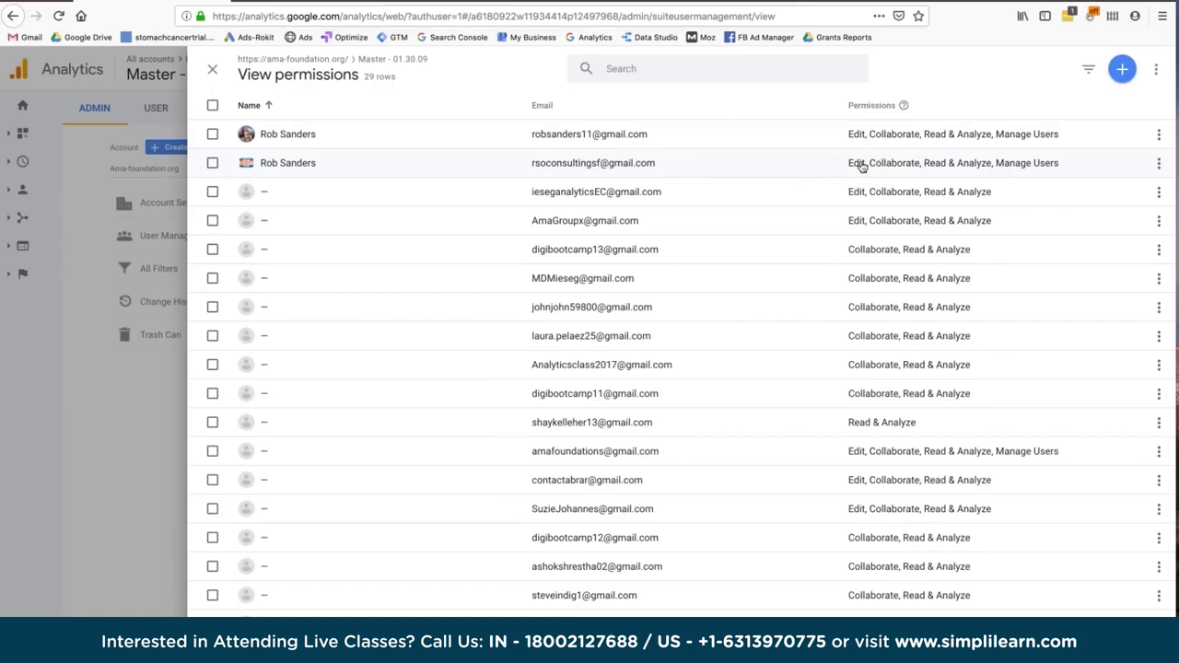
left_click(212, 69)
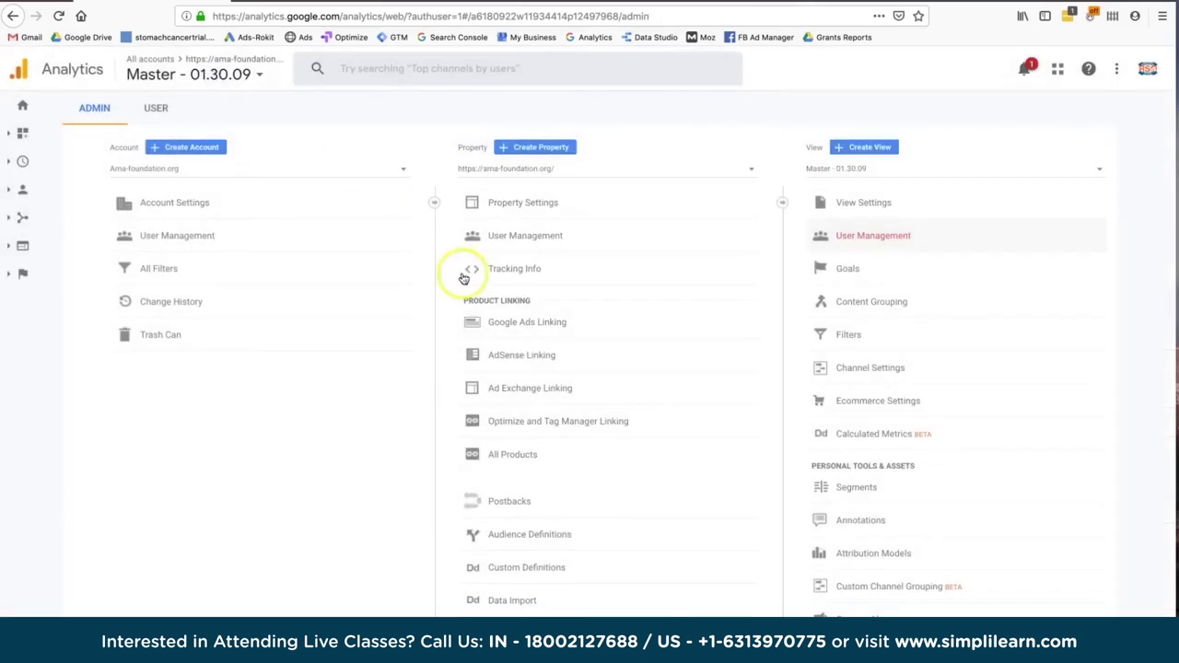
Start a new goal in the Master - 01.30.09 view using the Custom setup and continue to its description
left_click(847, 268)
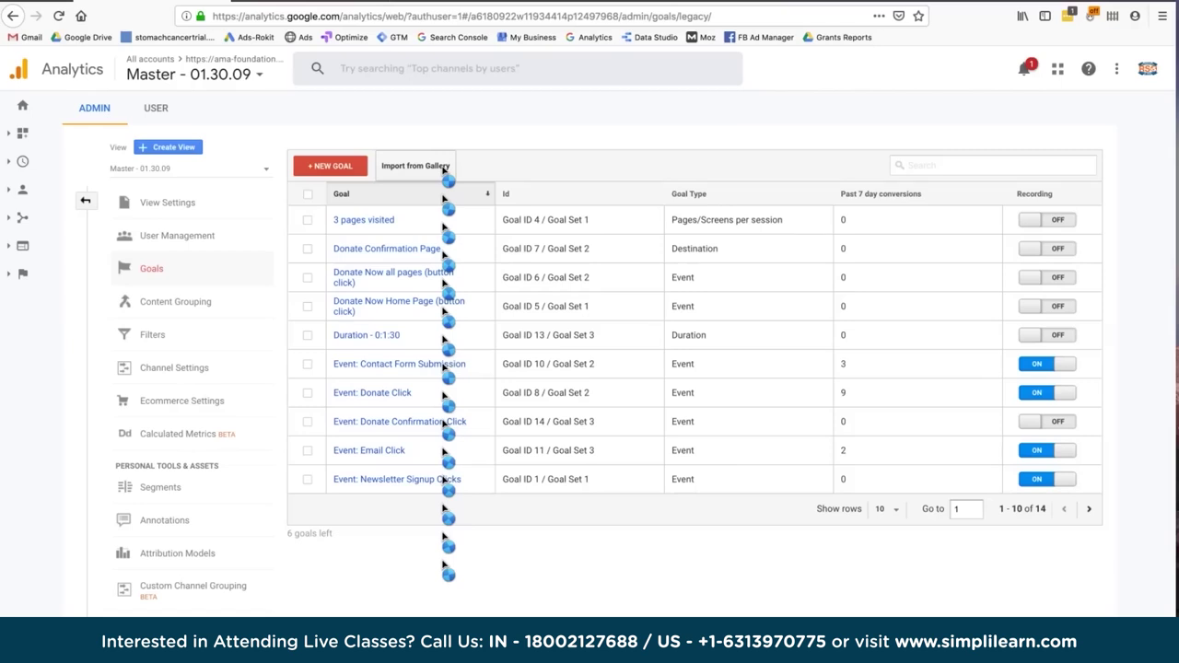
left_click(337, 172)
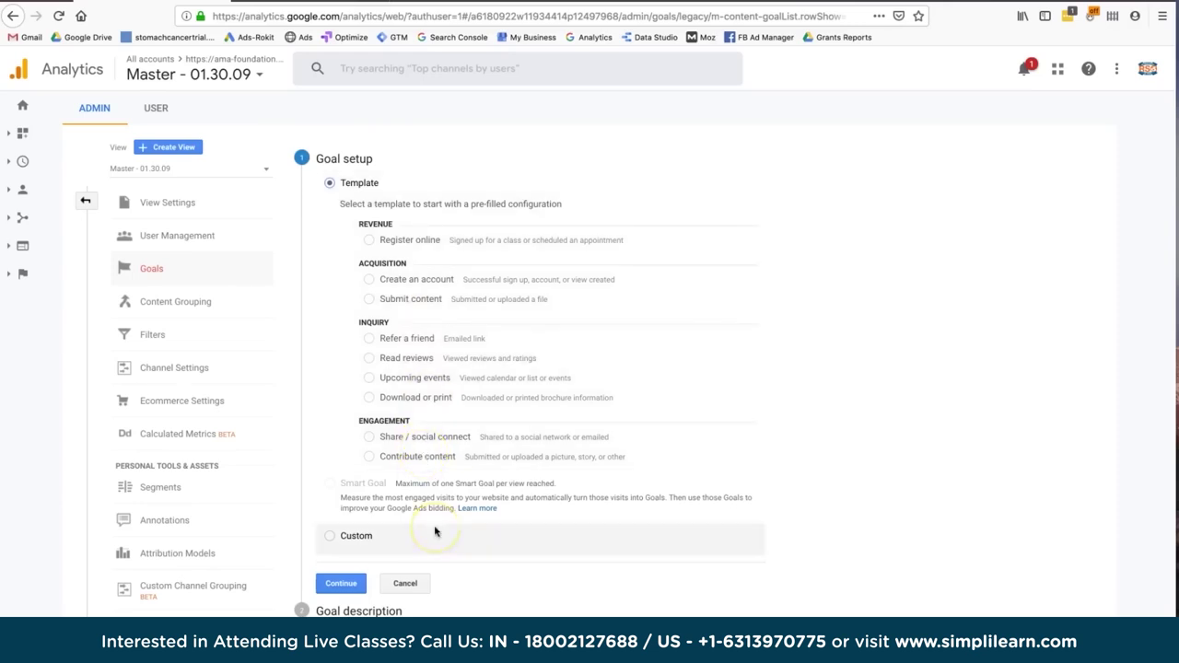
left_click(359, 535)
left_click(632, 389)
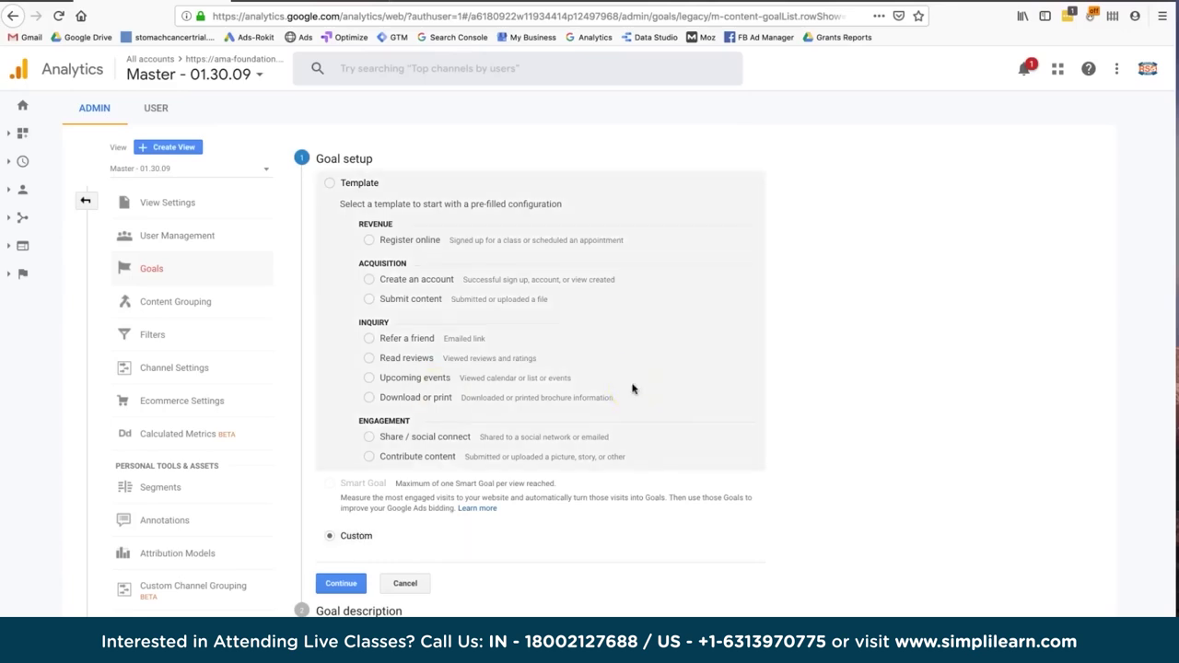
left_click(351, 582)
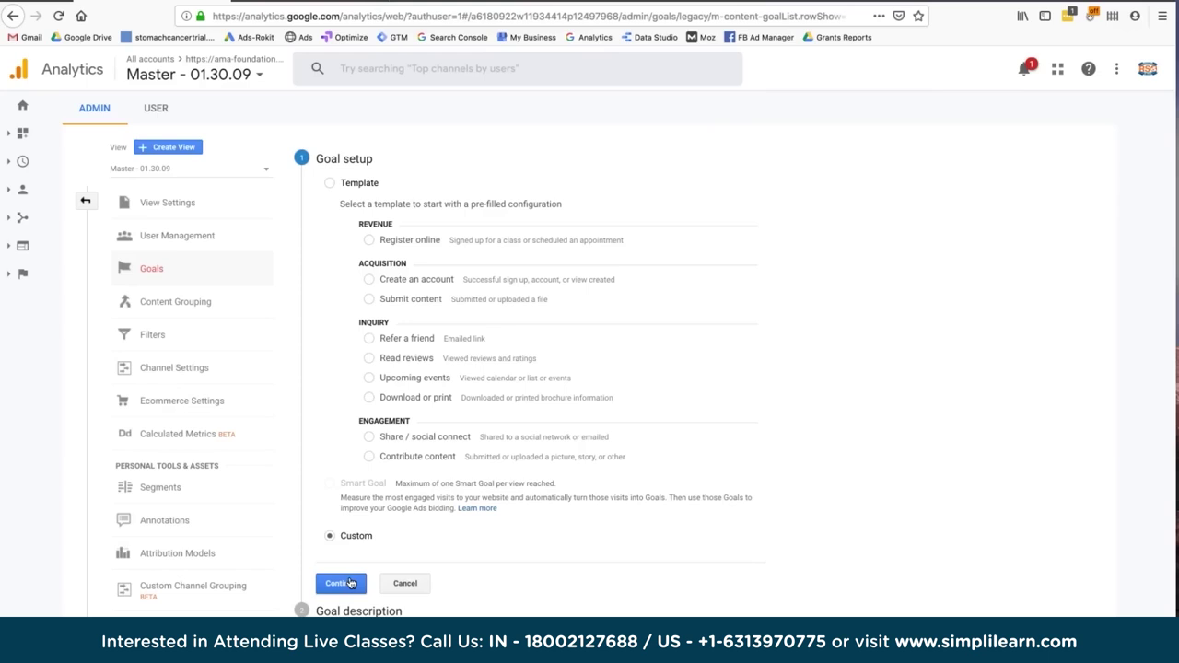
left_click(341, 583)
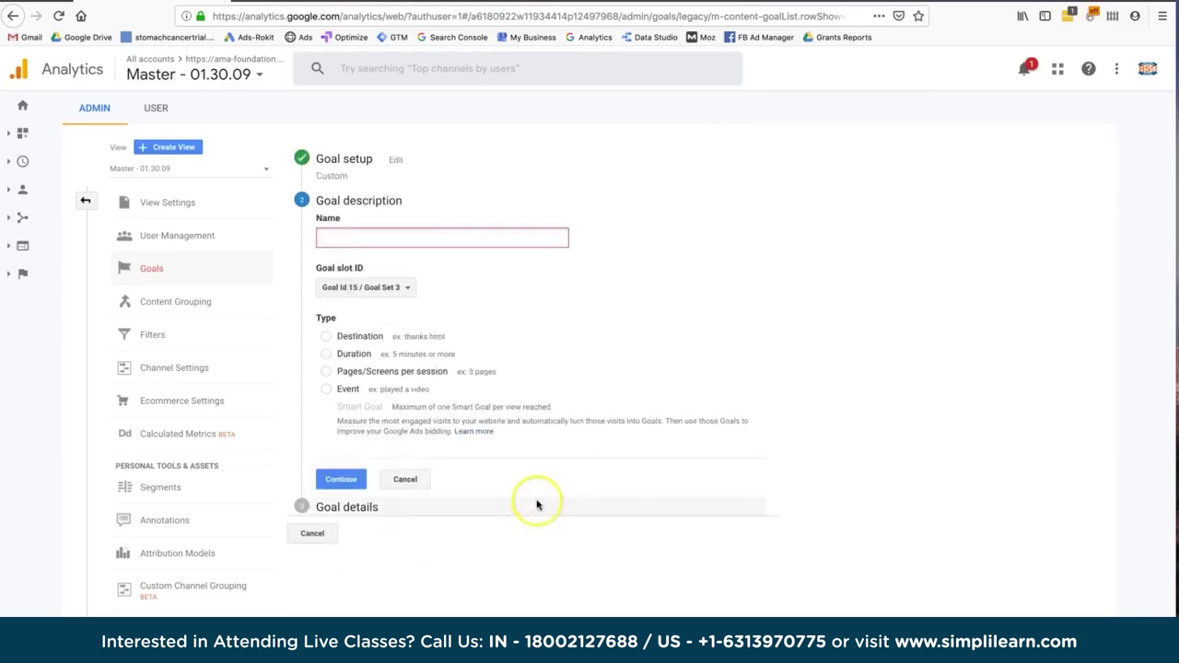
Name the new goal "Thank you page" and show the available goal slot IDs
left_click(379, 240)
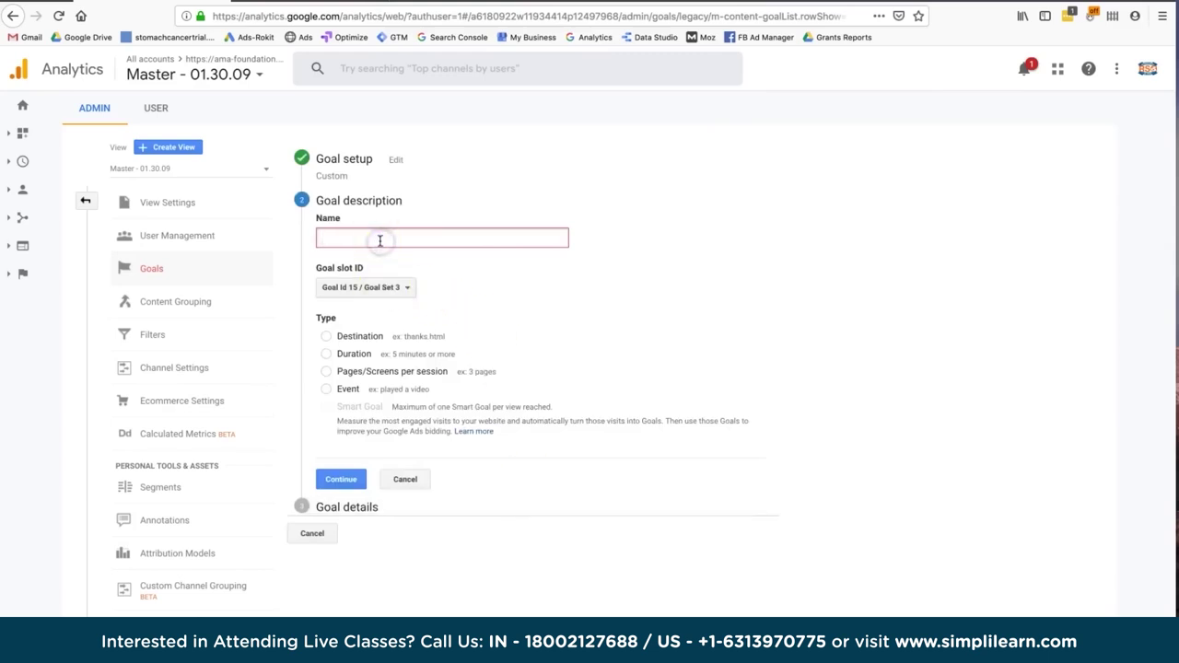
type("Thank you page")
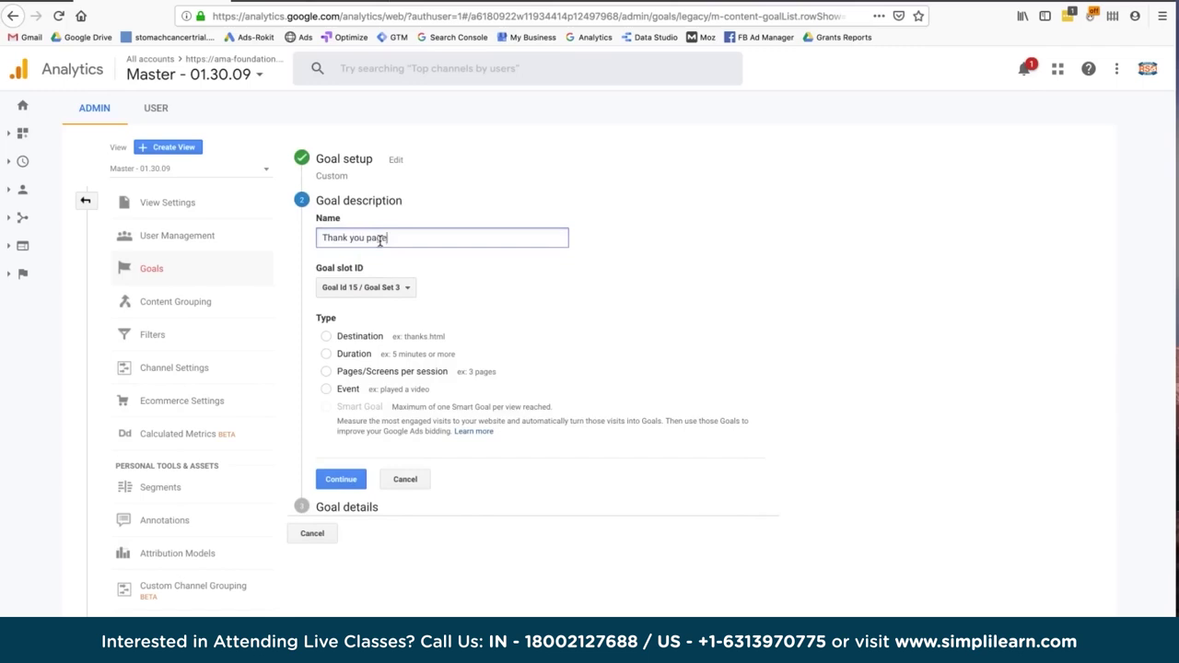
left_click(348, 293)
left_click(350, 293)
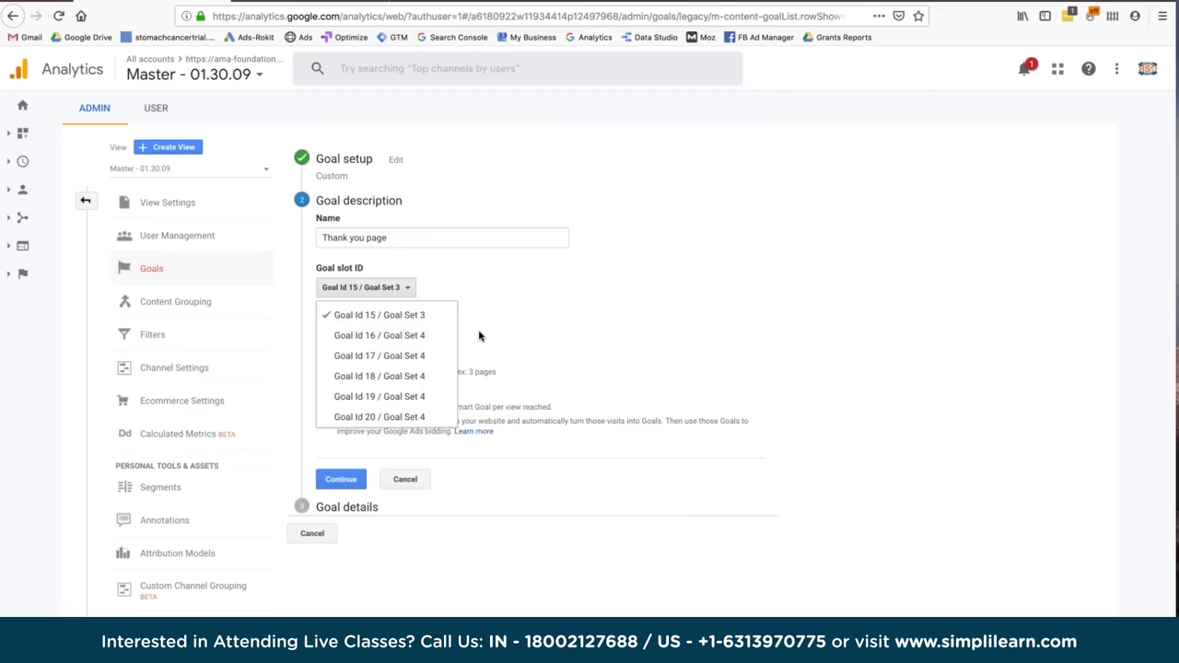
Open the Acquisition Channels report under All Traffic and compare its Goal Set 1, Goal Set 2 and Goal Set 3 data
left_click(22, 217)
left_click(65, 293)
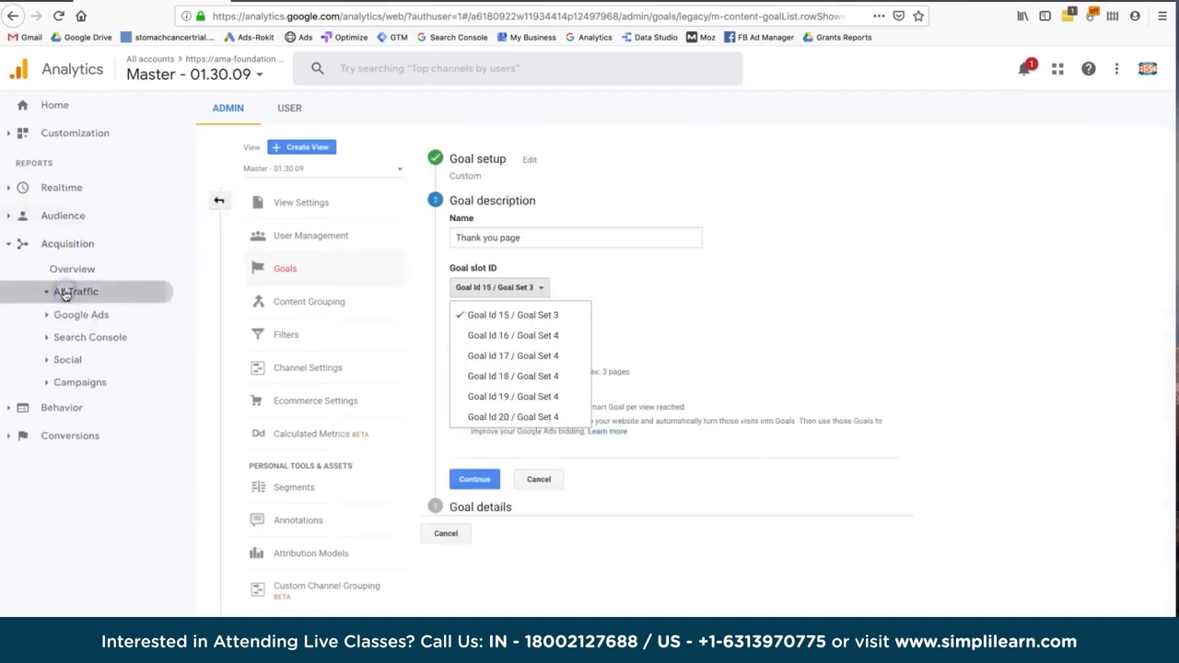
left_click(75, 312)
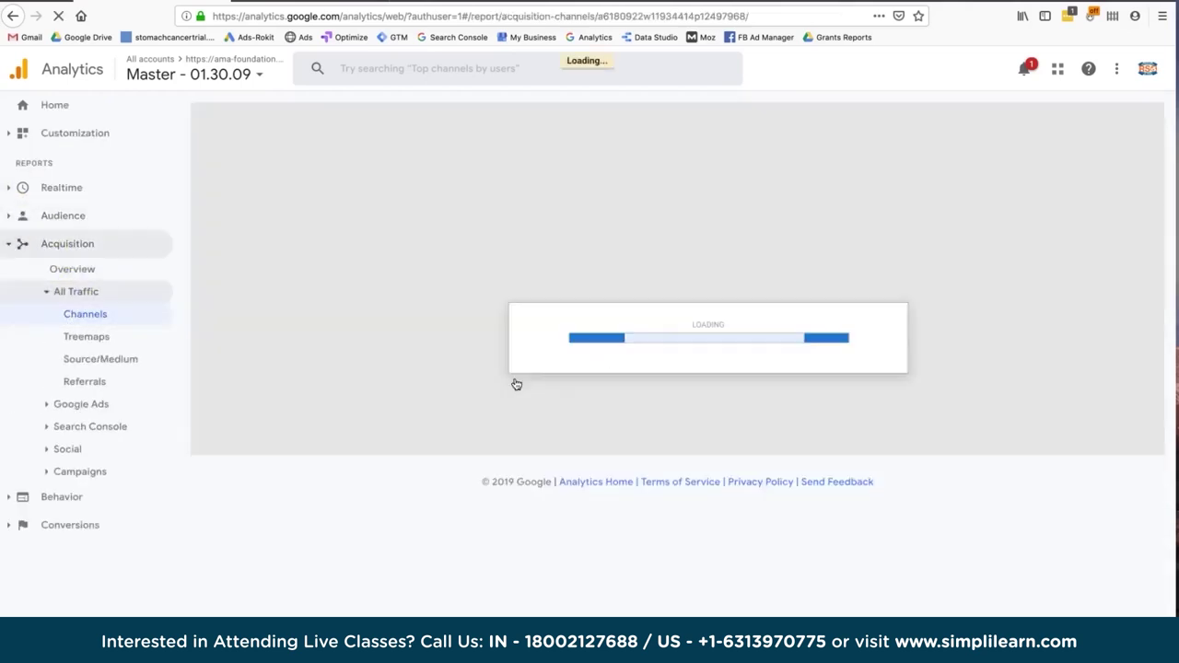
scroll(330, 598, "down", 2)
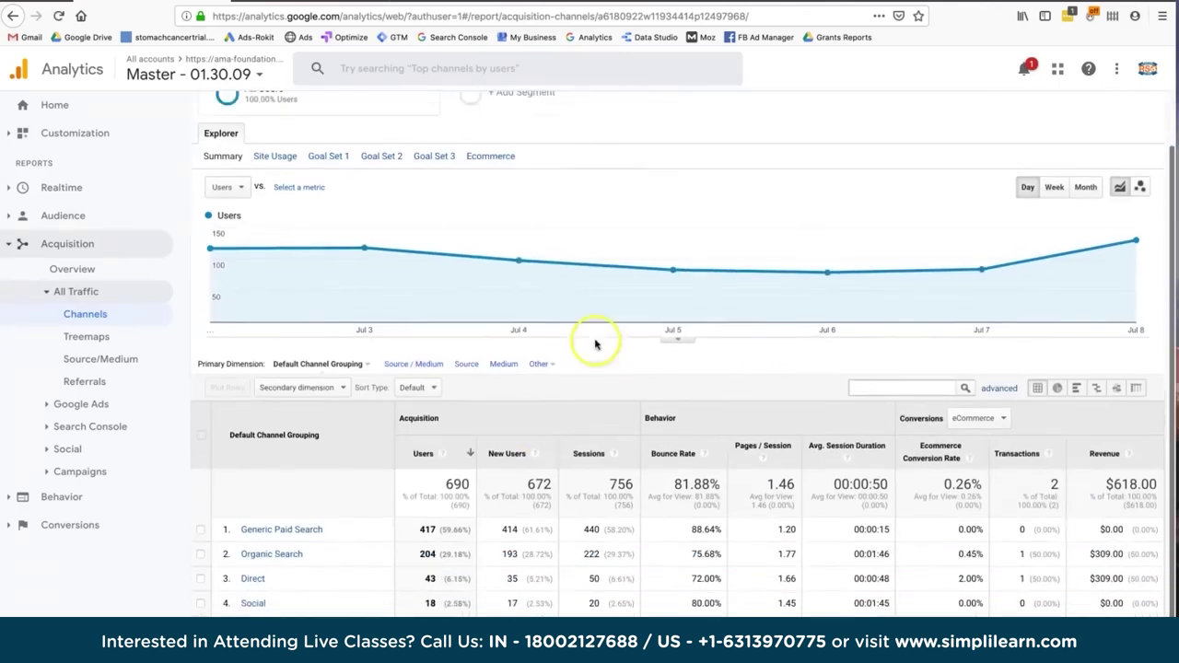
scroll(599, 263, "up", 2)
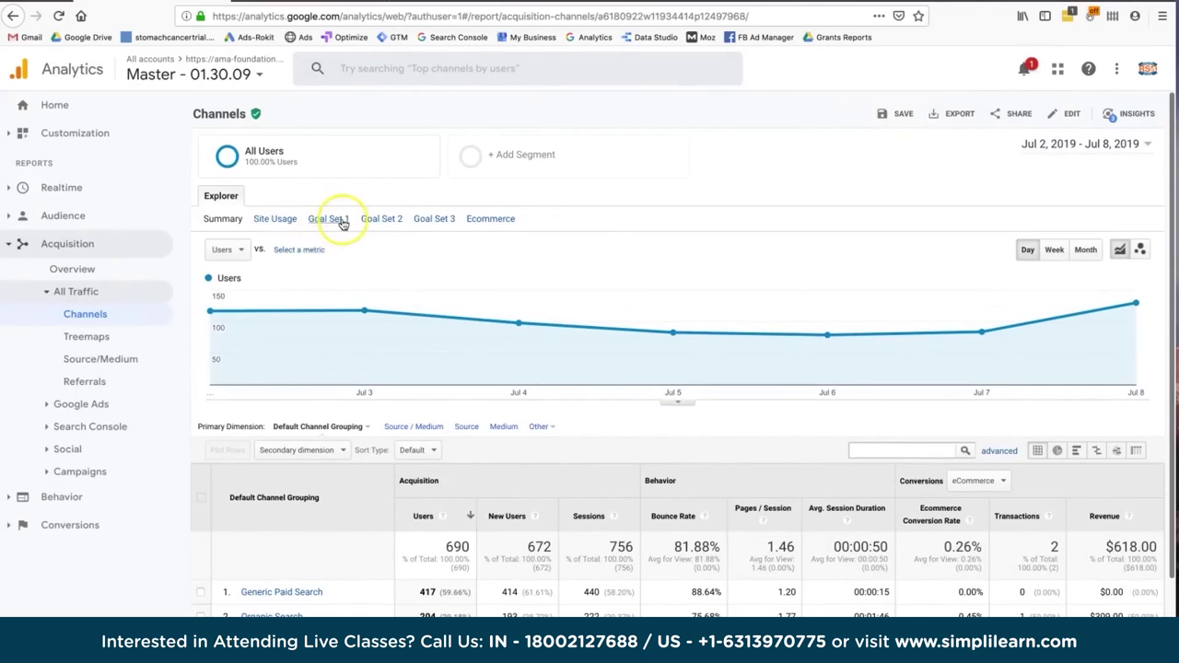
left_click(333, 224)
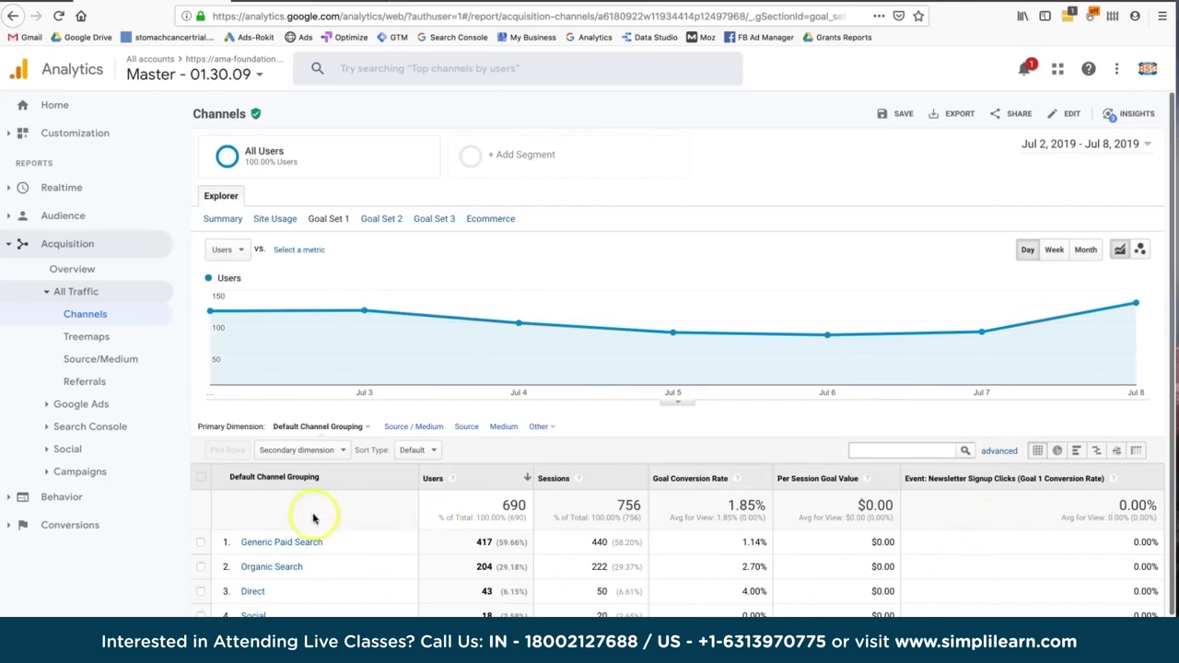
left_click(383, 221)
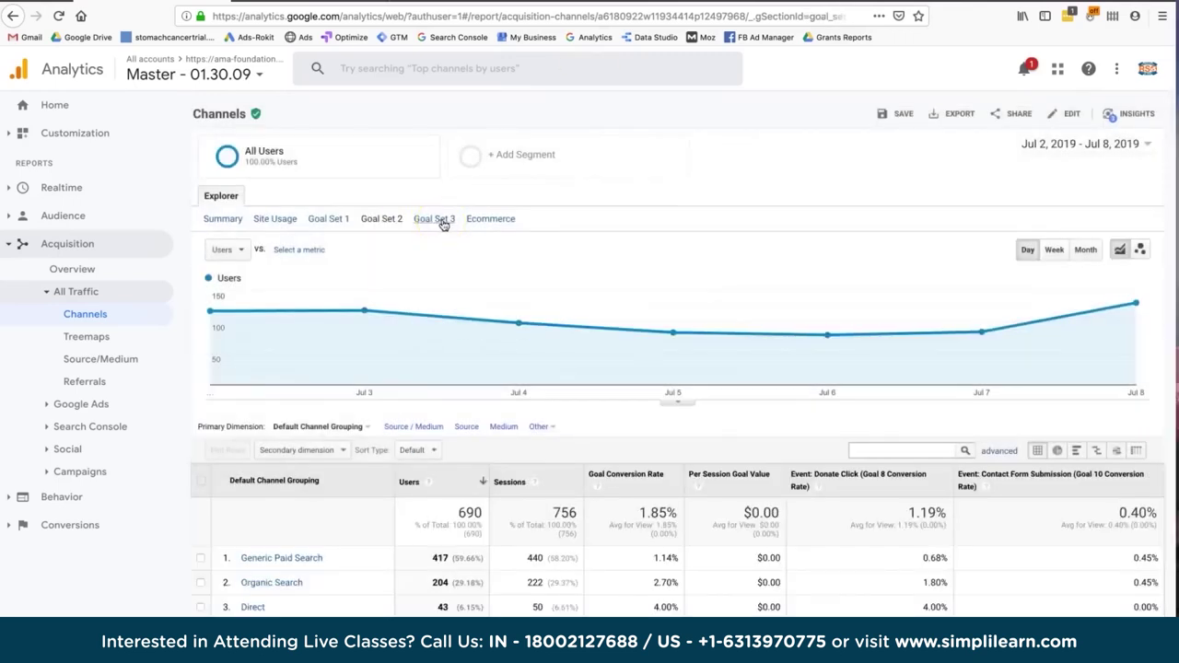
left_click(452, 224)
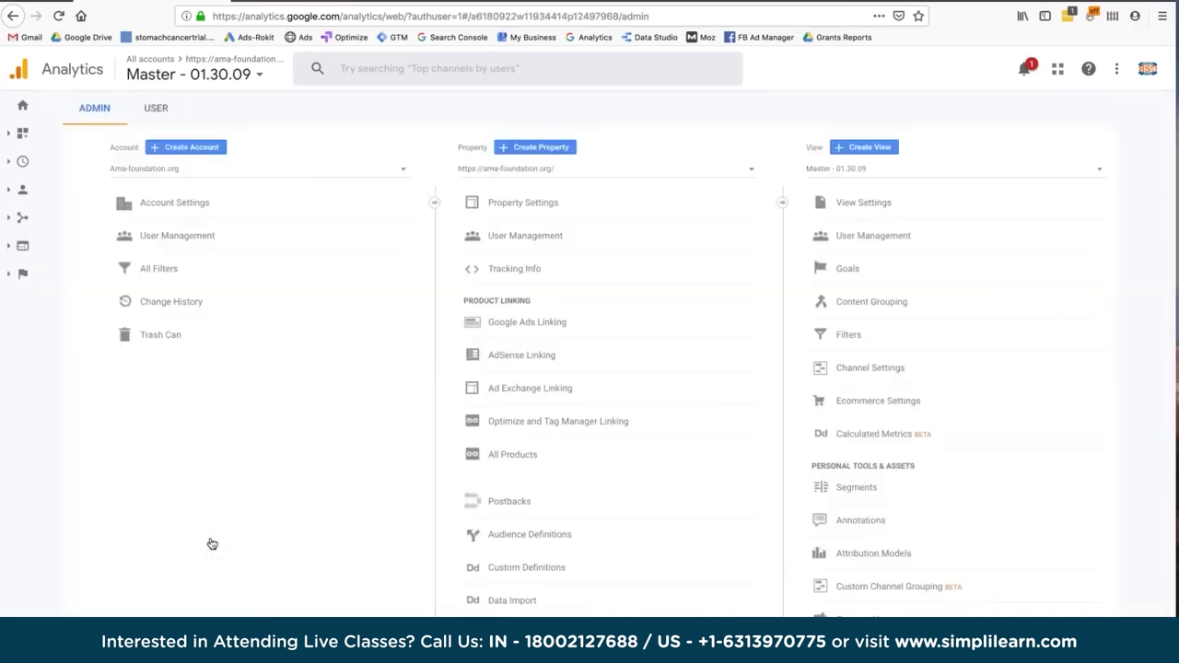
Start a new Custom goal in the Master - 01.30.09 view, name it "Thank you" and set its type to Destination
left_click(834, 267)
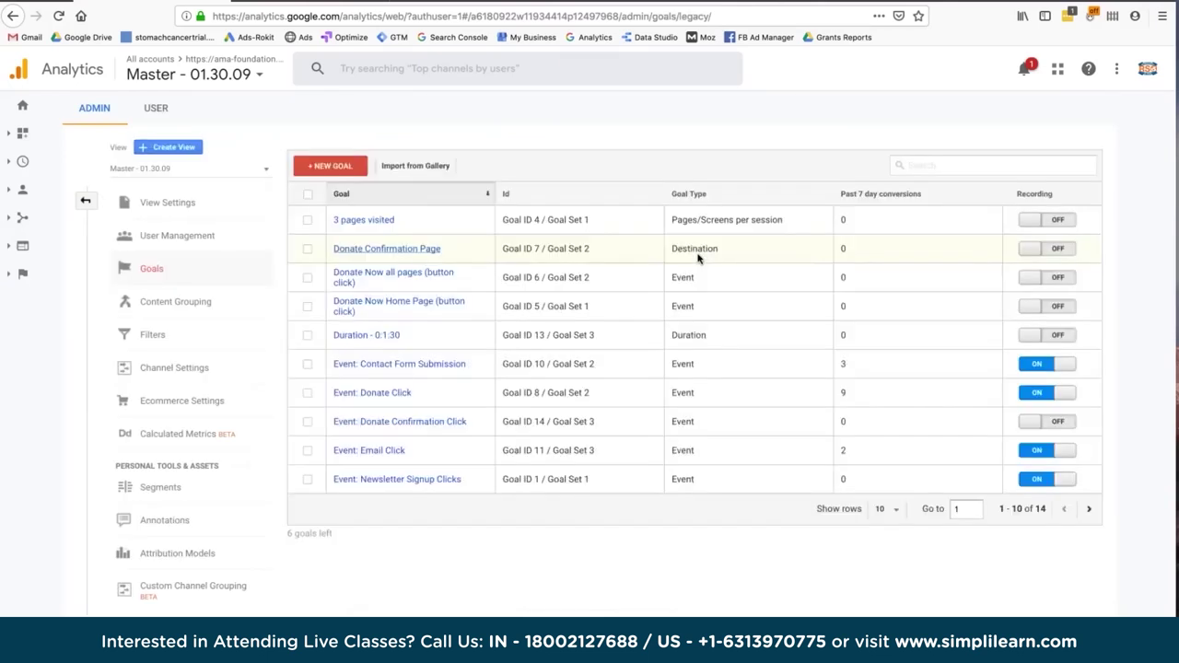
left_click(340, 165)
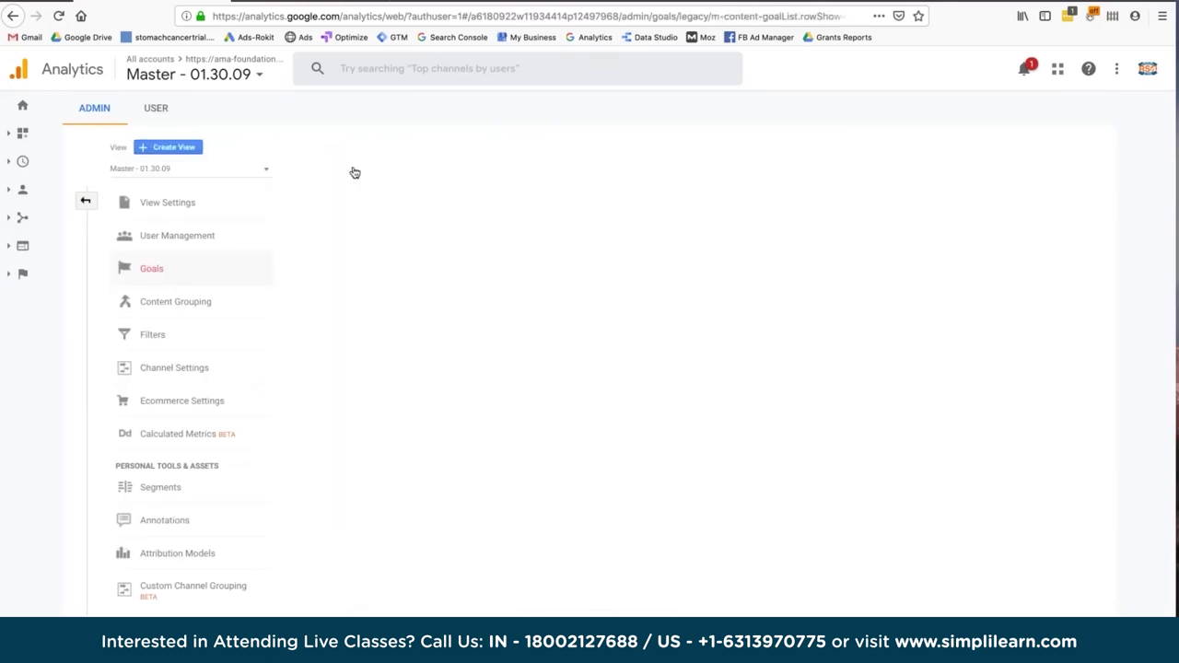
left_click(366, 544)
left_click(351, 589)
left_click(402, 242)
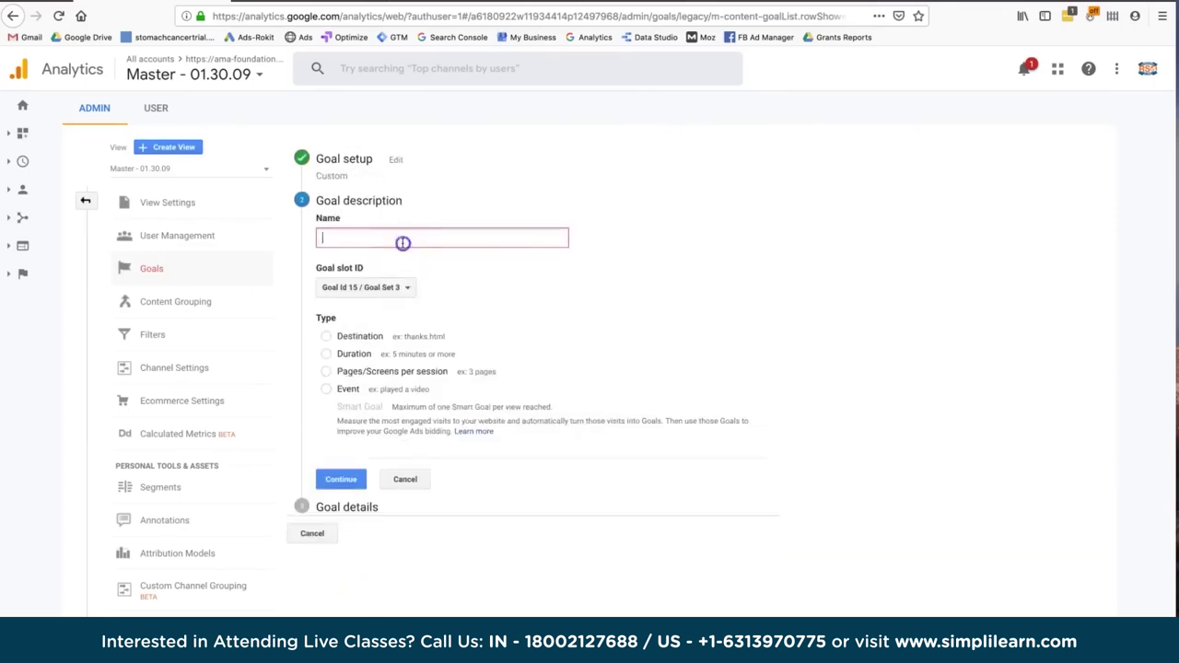
type("Thank you")
left_click(354, 341)
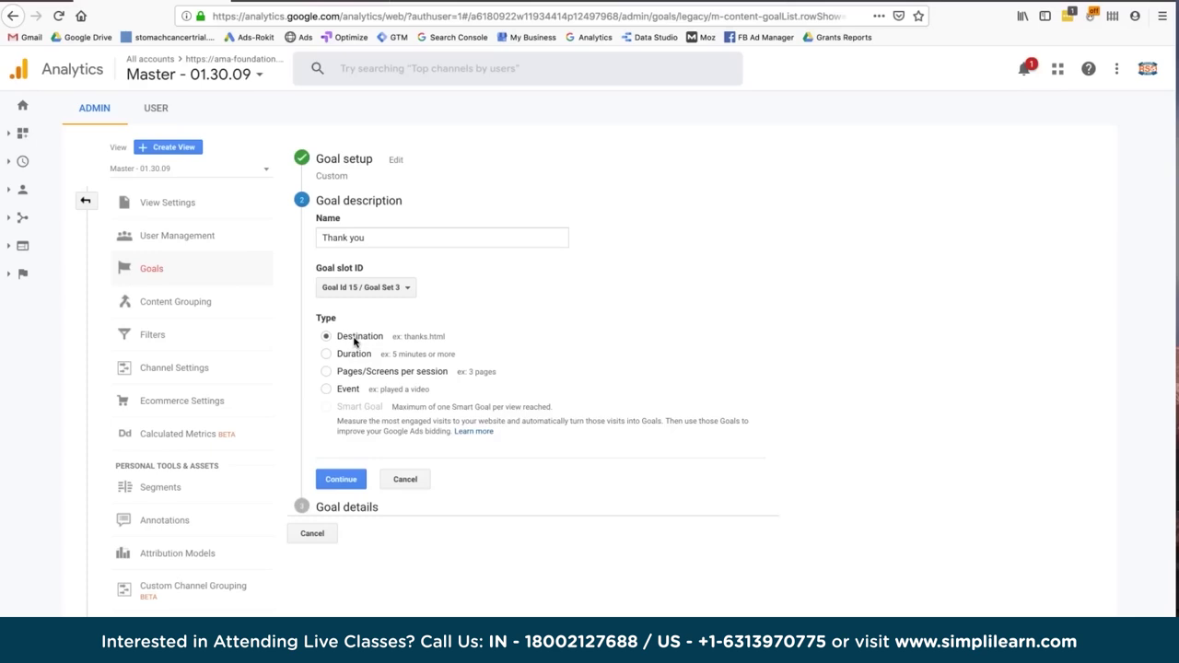
Choose Destination as the goal type and continue to the destination setting in the goal details
left_click(360, 337)
left_click(340, 478)
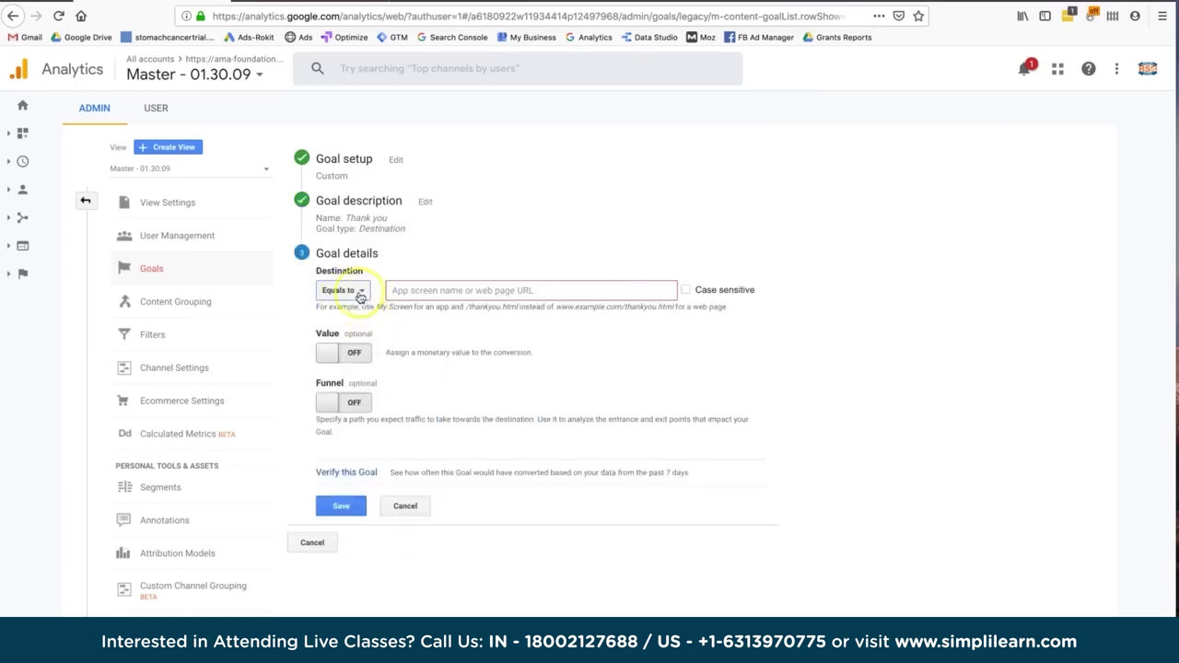
left_click(394, 291)
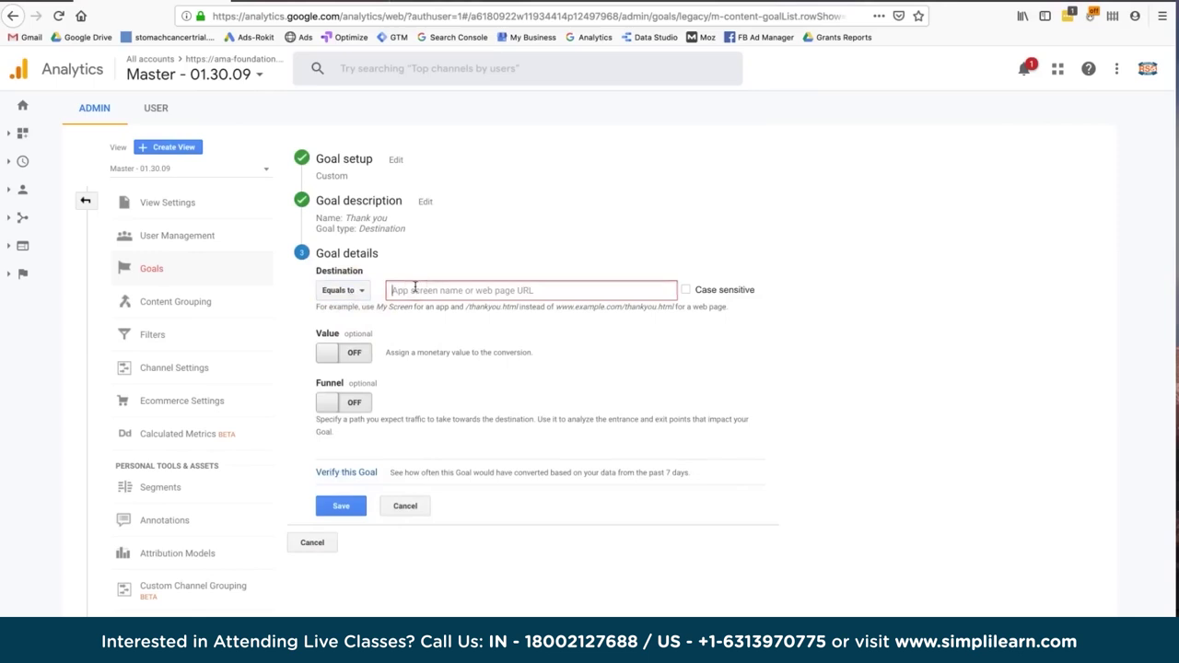
left_click(285, 452)
Enter /thankyou.html as the goal's destination page
left_click(465, 291)
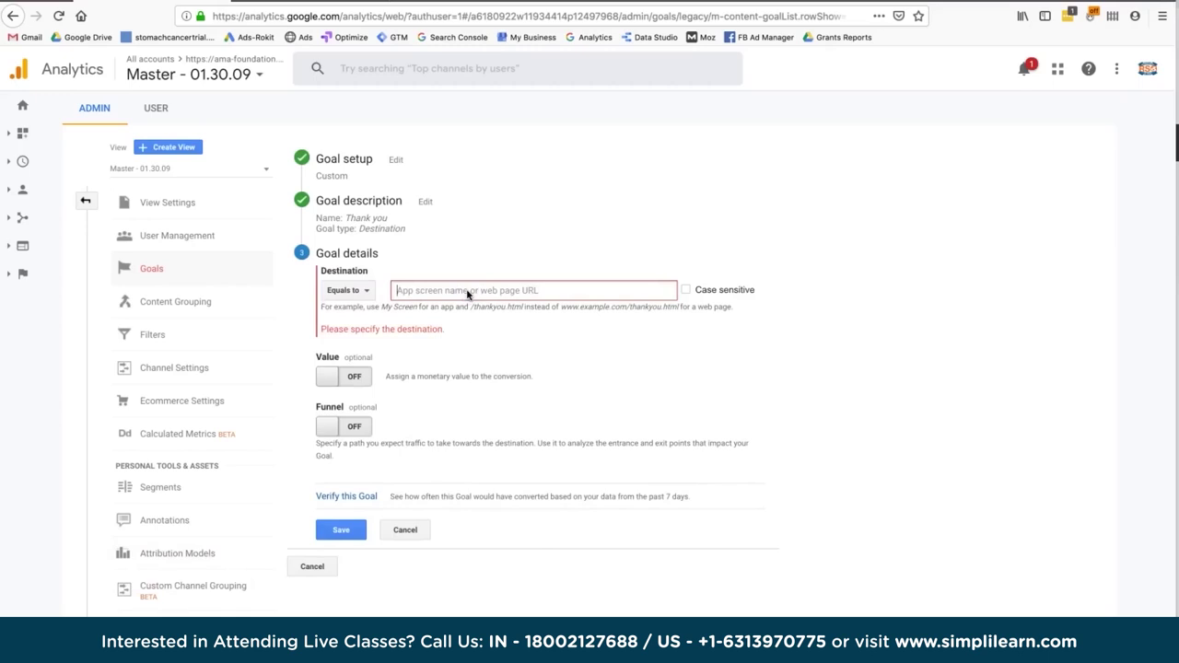
type("thankyou.htm")
key("BackSpace")
key("BackSpace")
key("BackSpace")
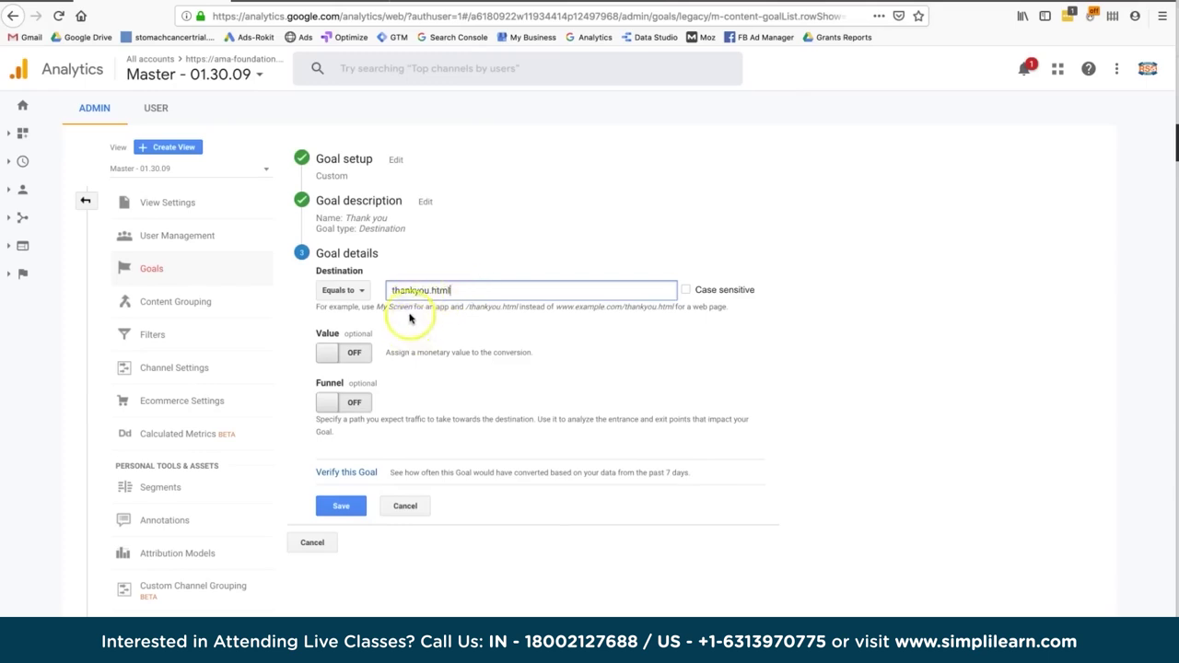
left_click(391, 290)
type("/")
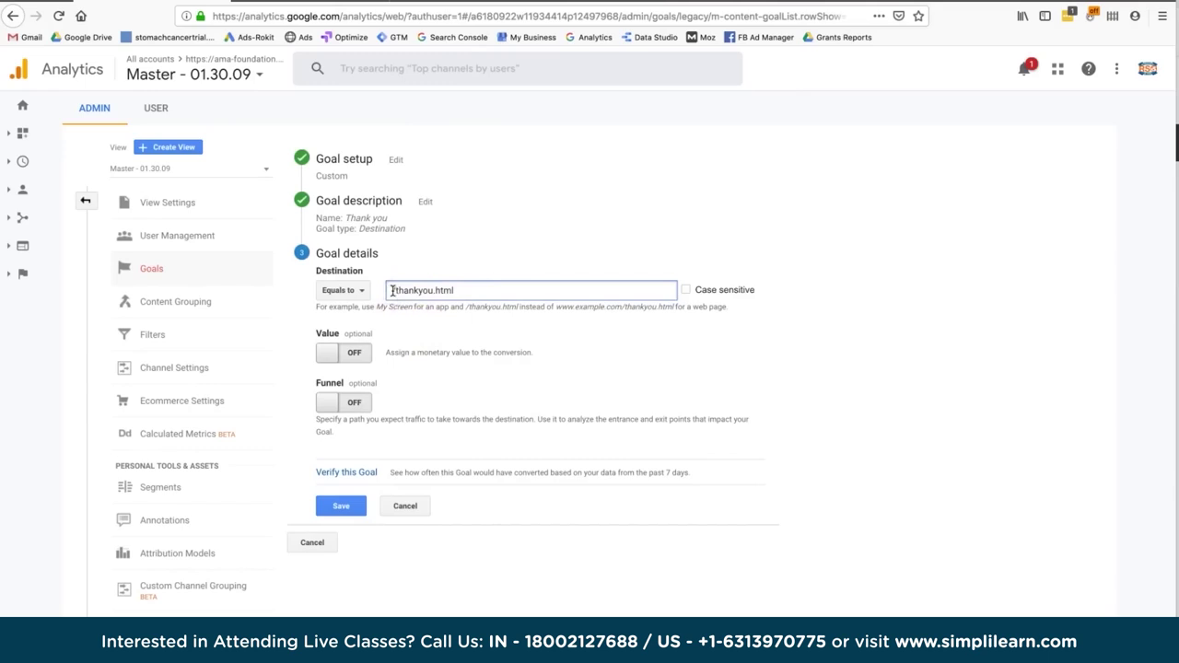
Shorten the goal's destination page to /thankyou by removing the .html extension
key("BackSpace")
key("BackSpace")
key("BackSpace")
key("BackSpace")
key("BackSpace")
Verify the goal against the past 7 days of data and examine the conversion rate it would have had
left_click(366, 473)
left_click_drag(411, 472, 486, 470)
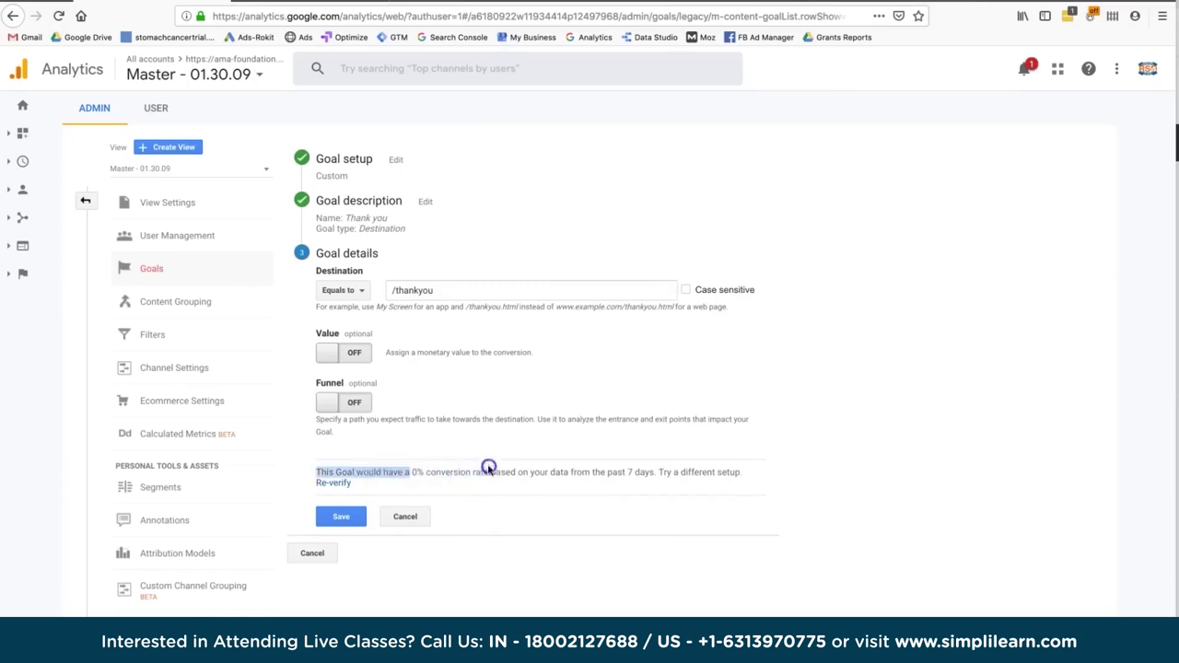
double_click(488, 472)
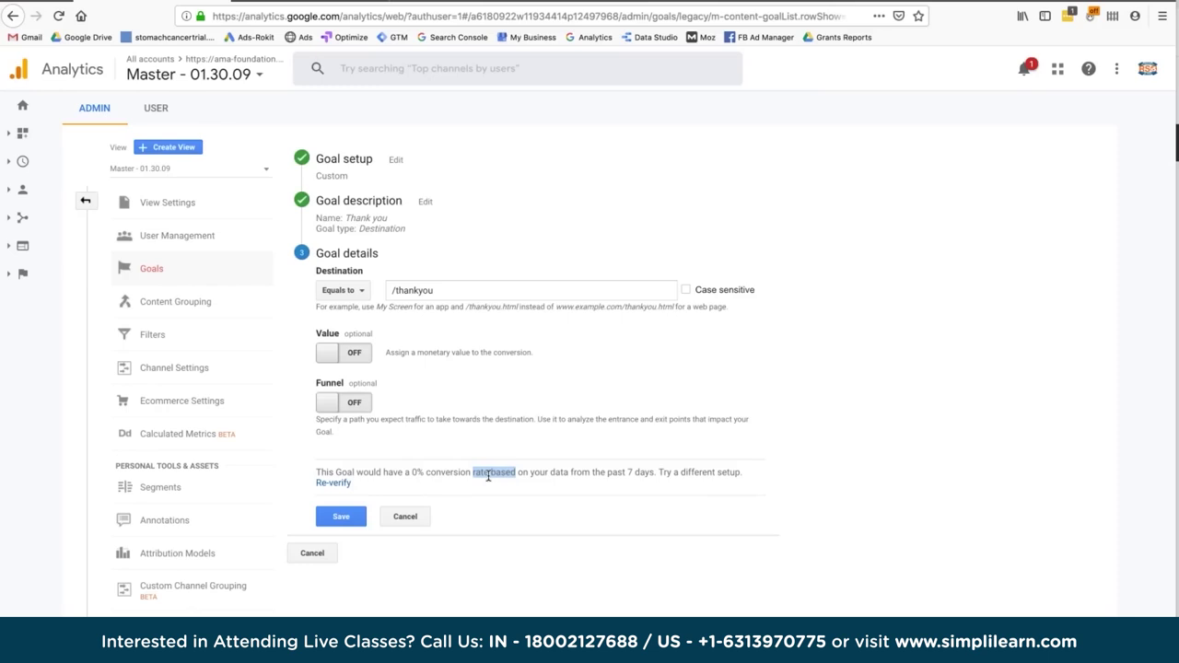
left_click(448, 289)
double_click(450, 289)
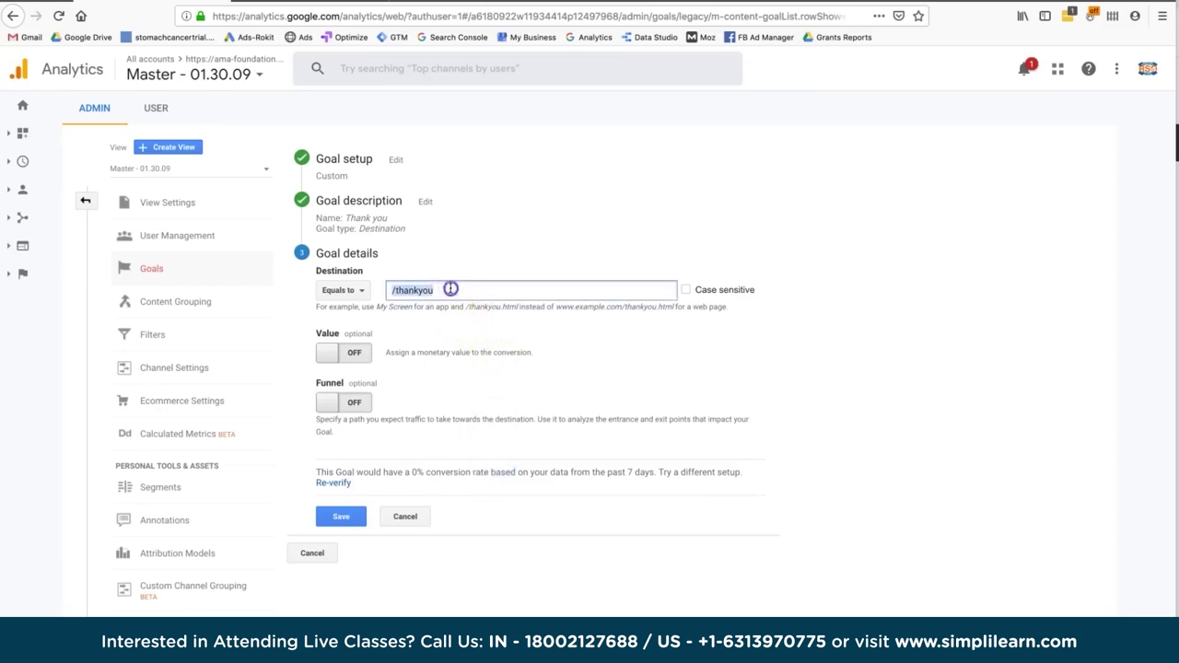
left_click(421, 466)
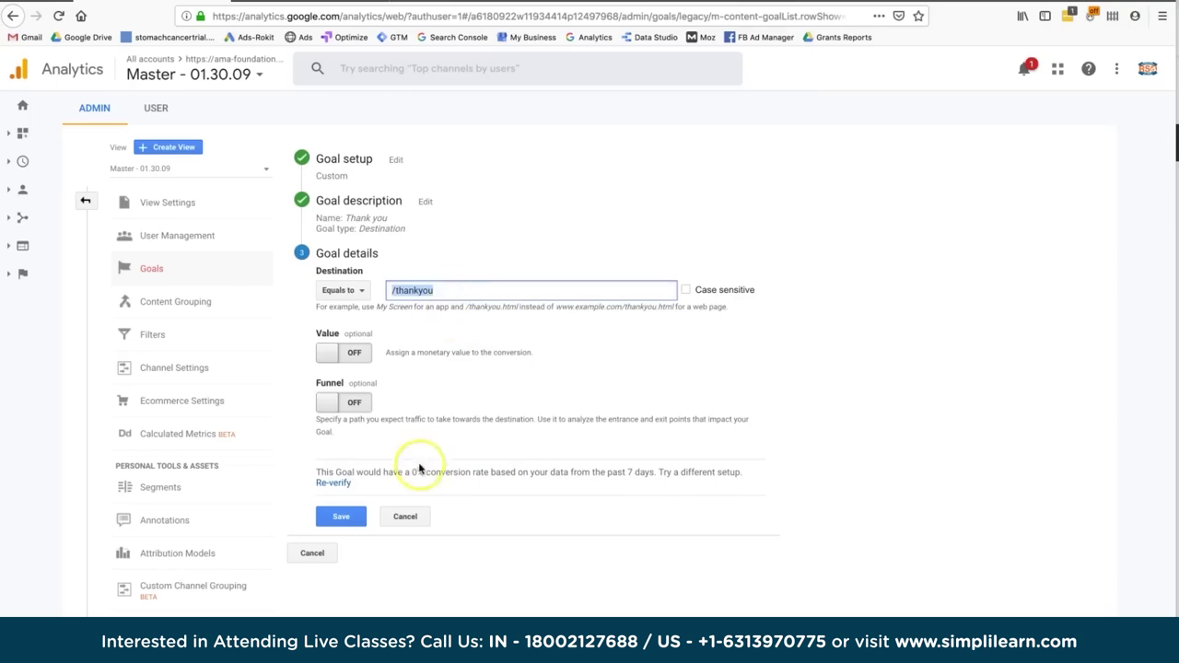
left_click(452, 467)
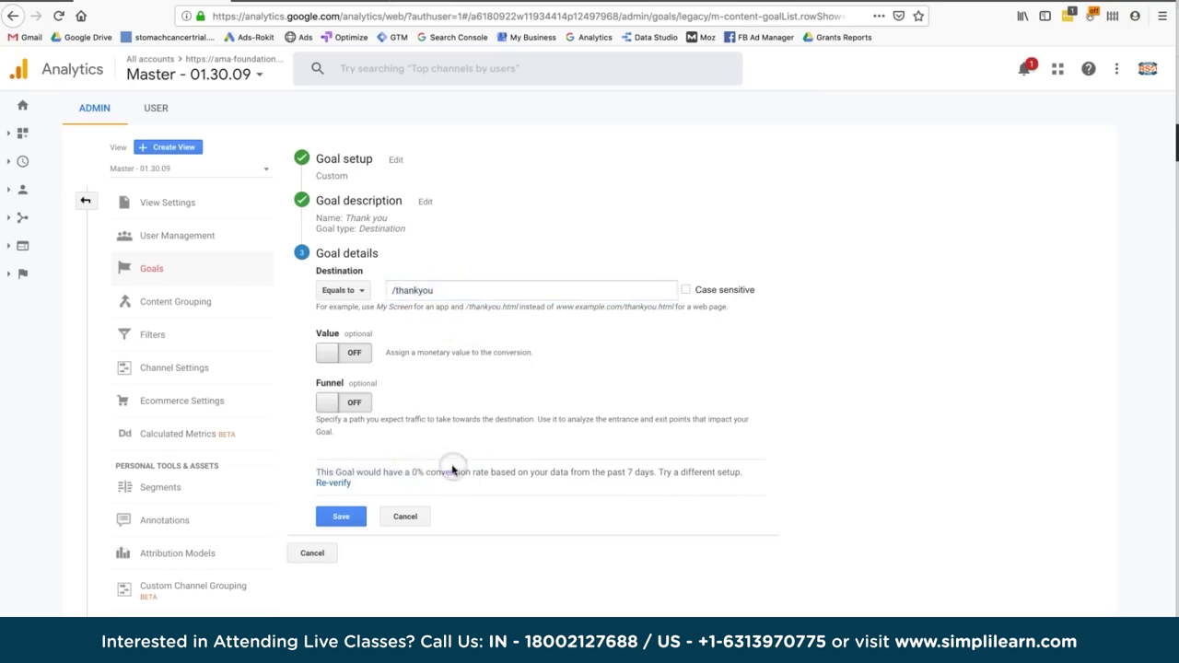
Change the destination page to thankyou.html, without the leading slash
left_click(428, 290)
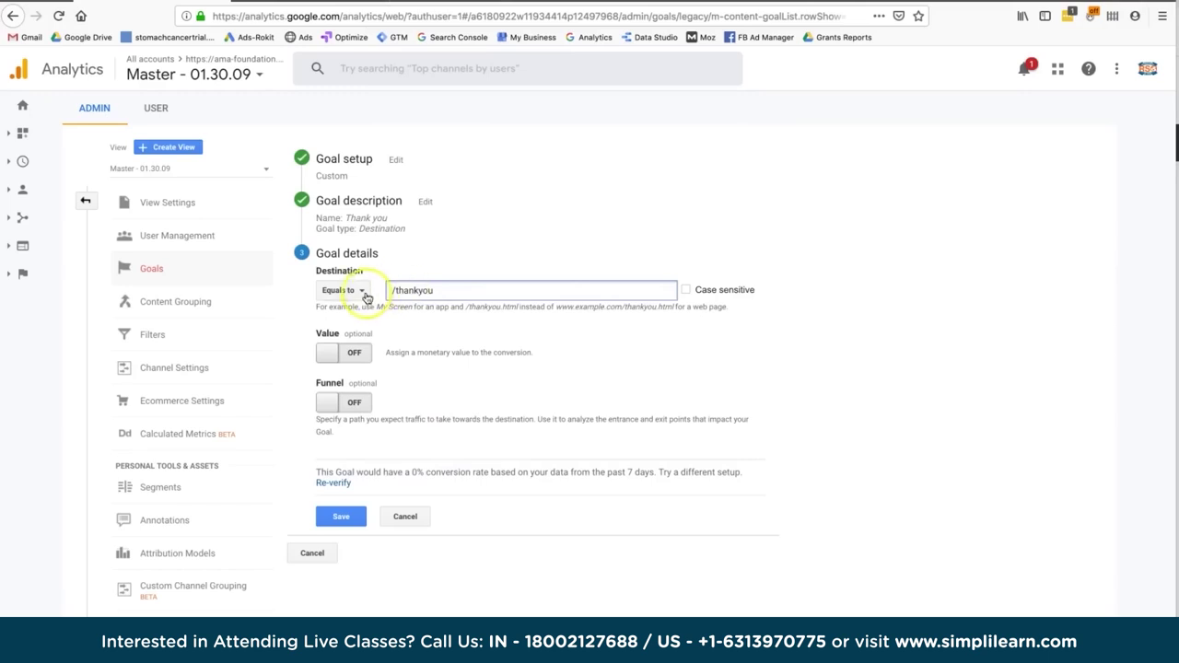
triple_click(408, 288)
left_click(393, 290)
key("BackSpace")
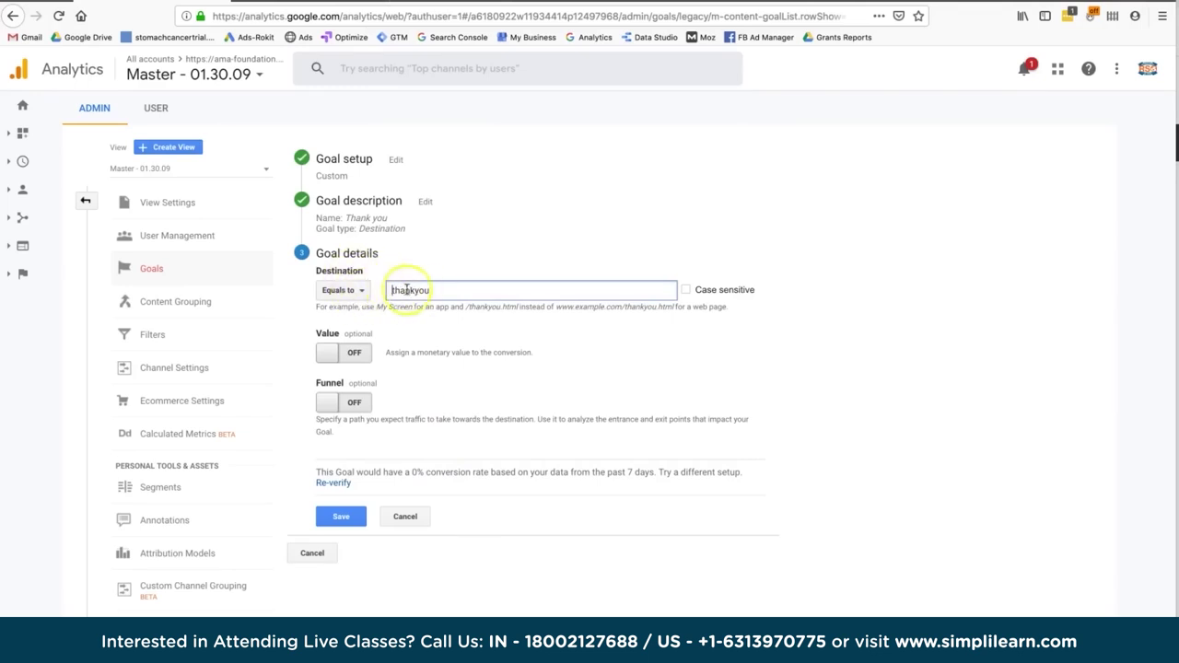
left_click(443, 295)
type(".html")
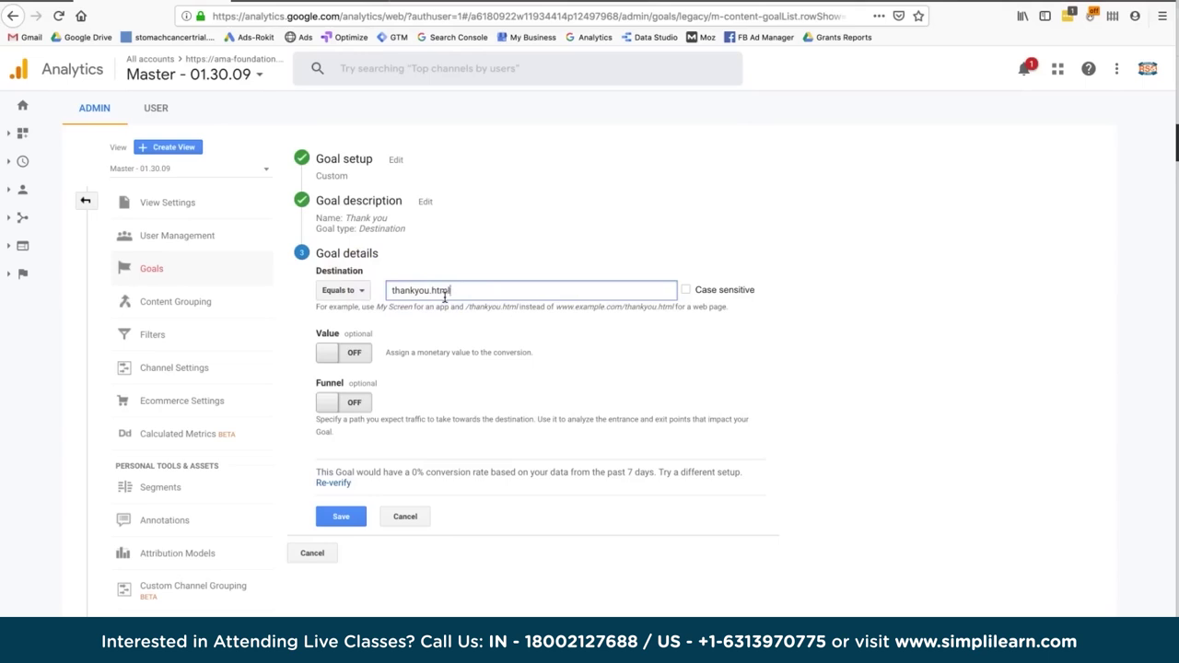
Switch the destination match type to Begins with and shorten the page to thankyou
left_click(343, 291)
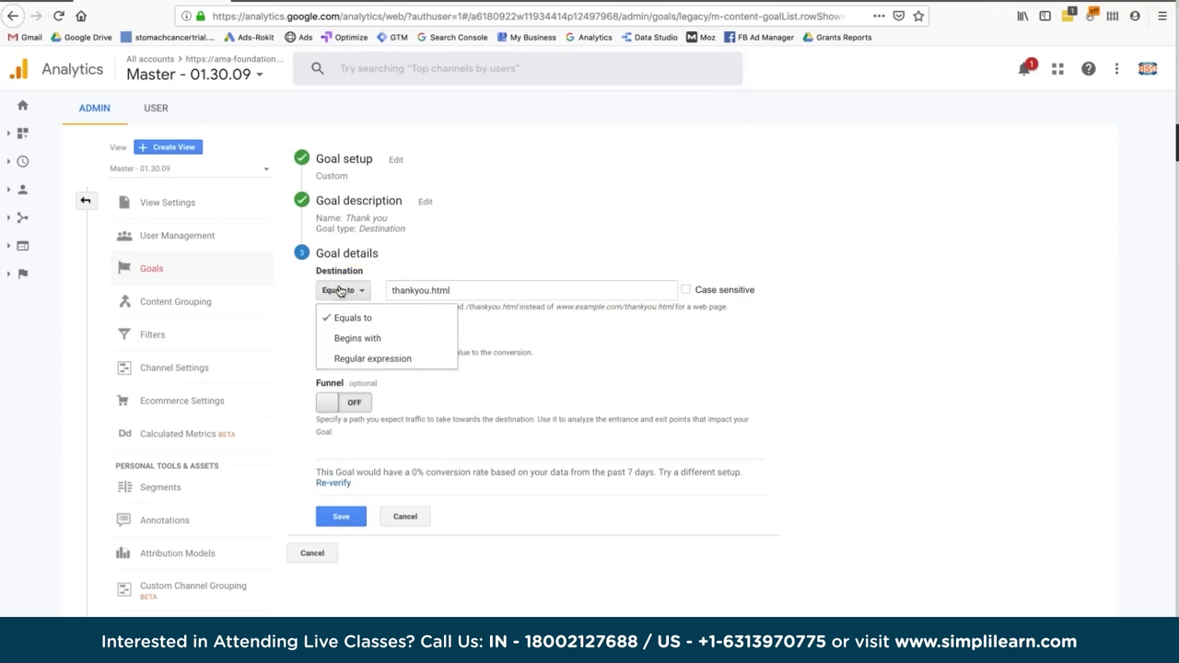
left_click(351, 338)
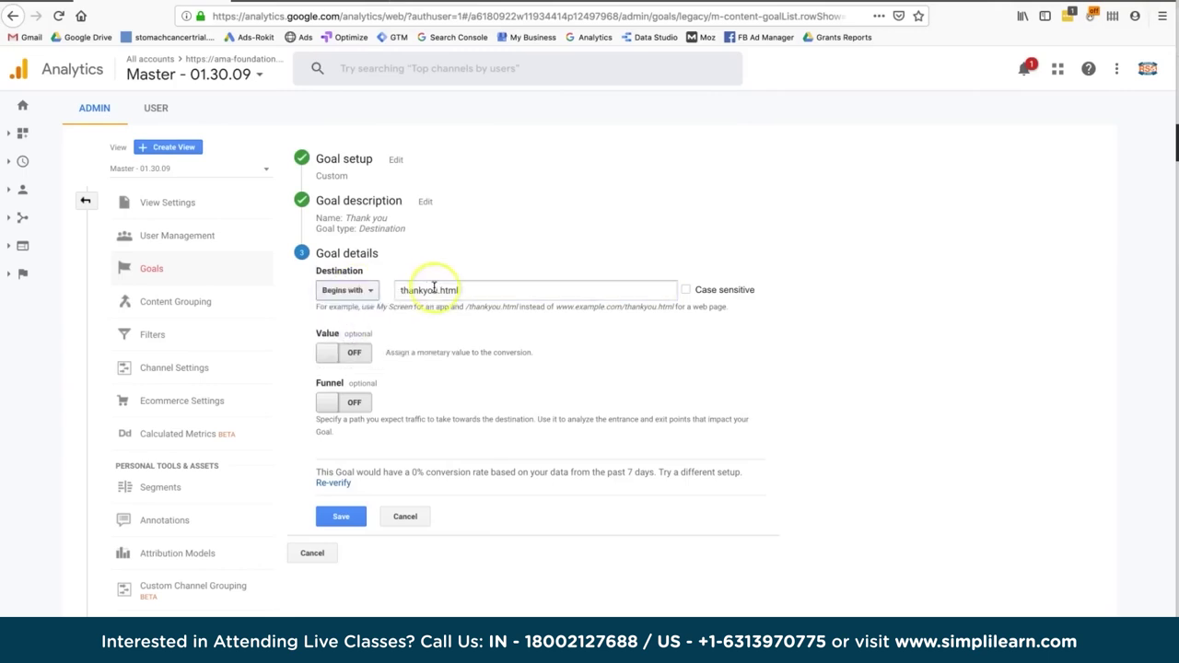
left_click(398, 291)
left_click(457, 290)
key("BackSpace")
key("BackSpace")
key("BackSpace")
key("BackSpace")
key("BackSpace")
Set the destination match type back to Equals to
left_click(357, 293)
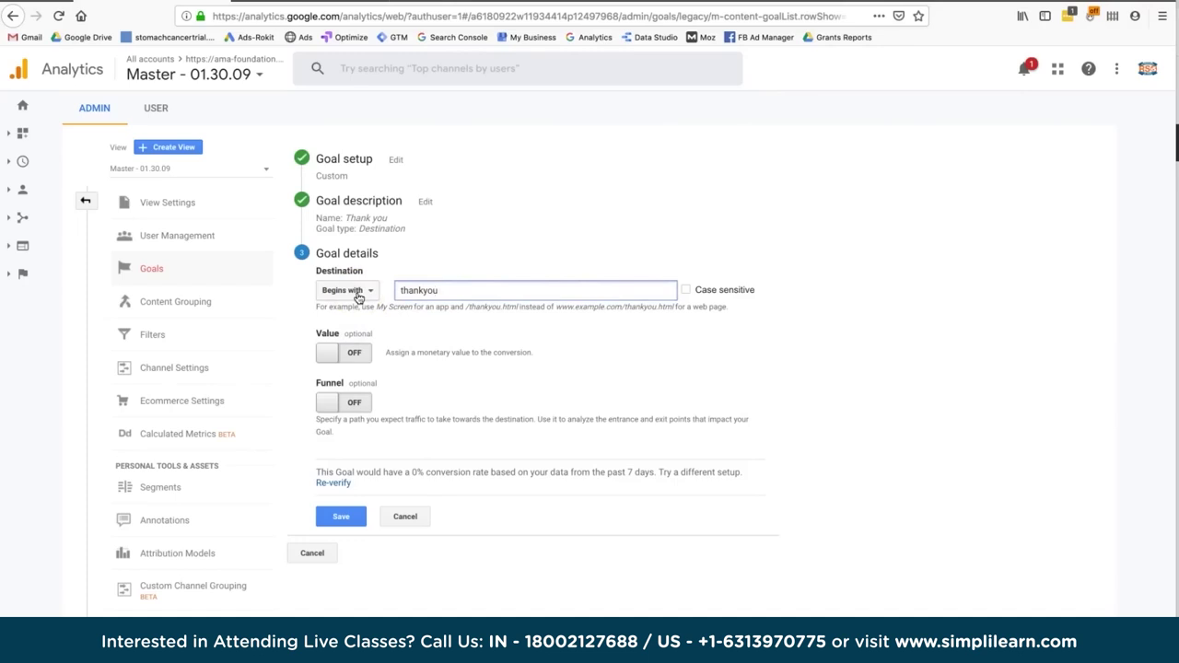
left_click(358, 296)
left_click(341, 318)
left_click(398, 293)
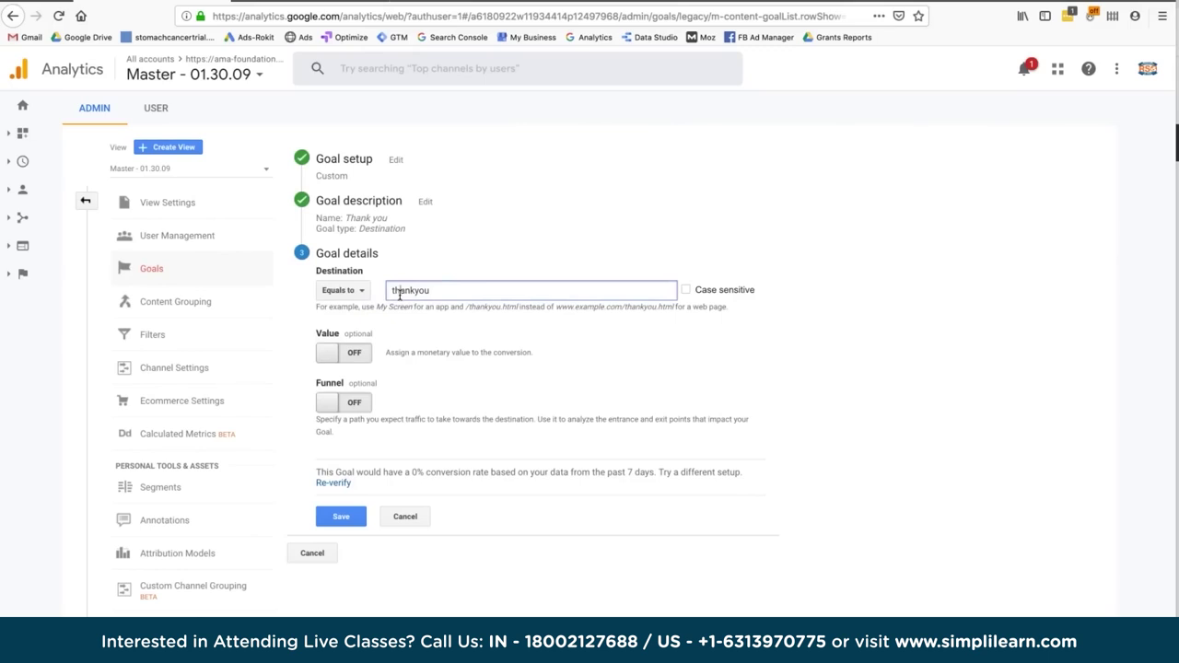
Switch the destination match type to Regular expression and enter ^thankyou$ as the pattern
left_click(345, 291)
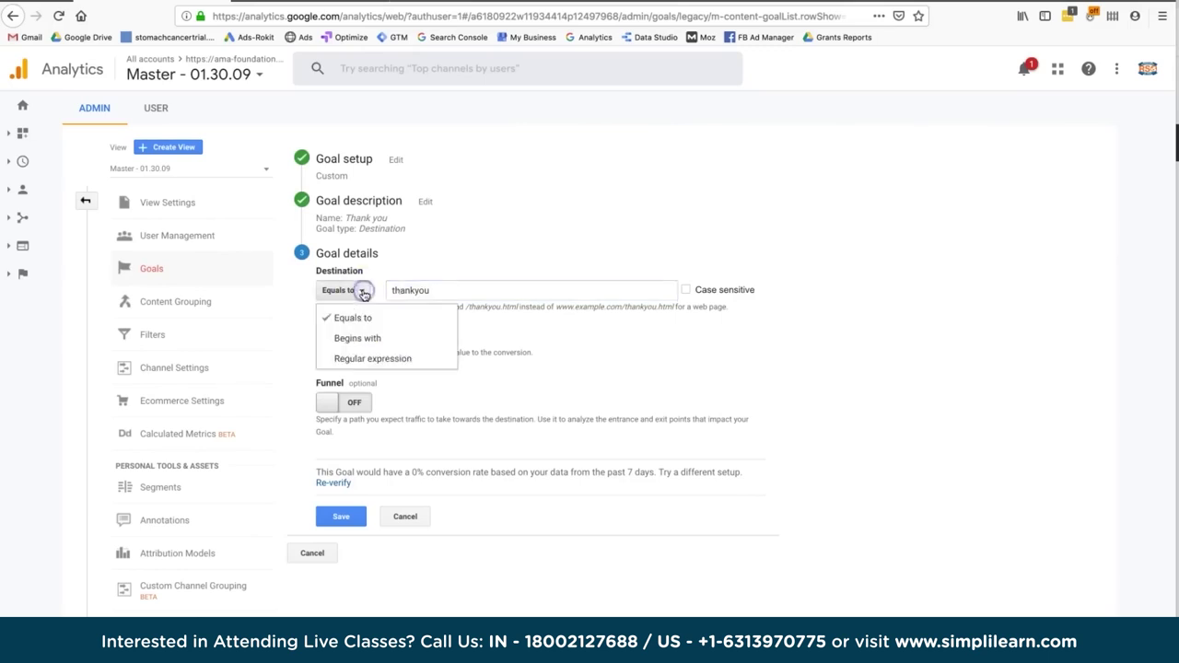
left_click(358, 358)
left_click(424, 293)
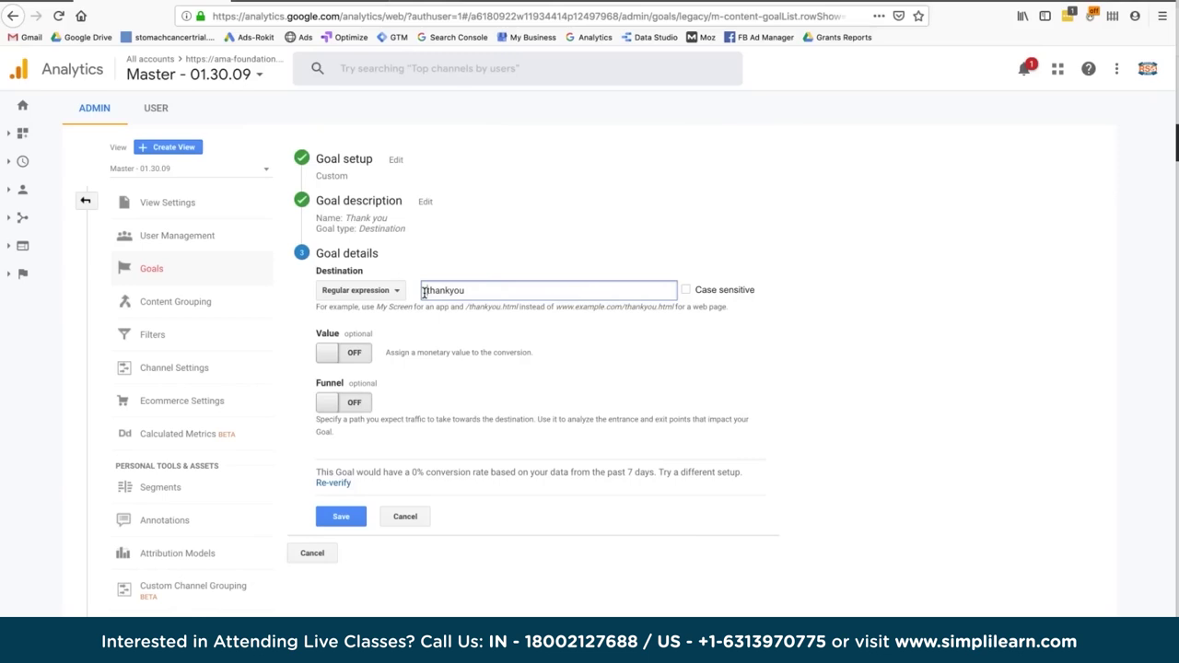
left_click(433, 290)
type("$")
left_click(430, 292)
left_click(484, 292)
key("BackSpace")
left_click(424, 291)
type("^")
left_click(516, 288)
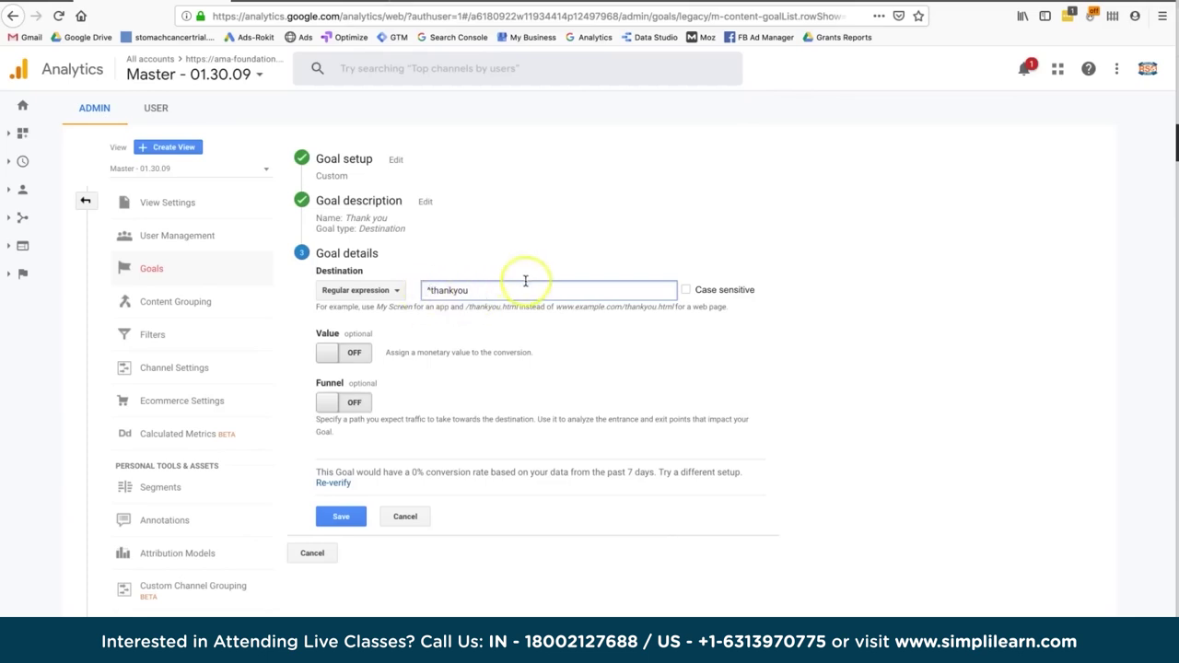
type("$")
left_click(462, 290)
Return the match type to Equals to and enter ama-foundation.org/thankyou as the destination
left_click(341, 301)
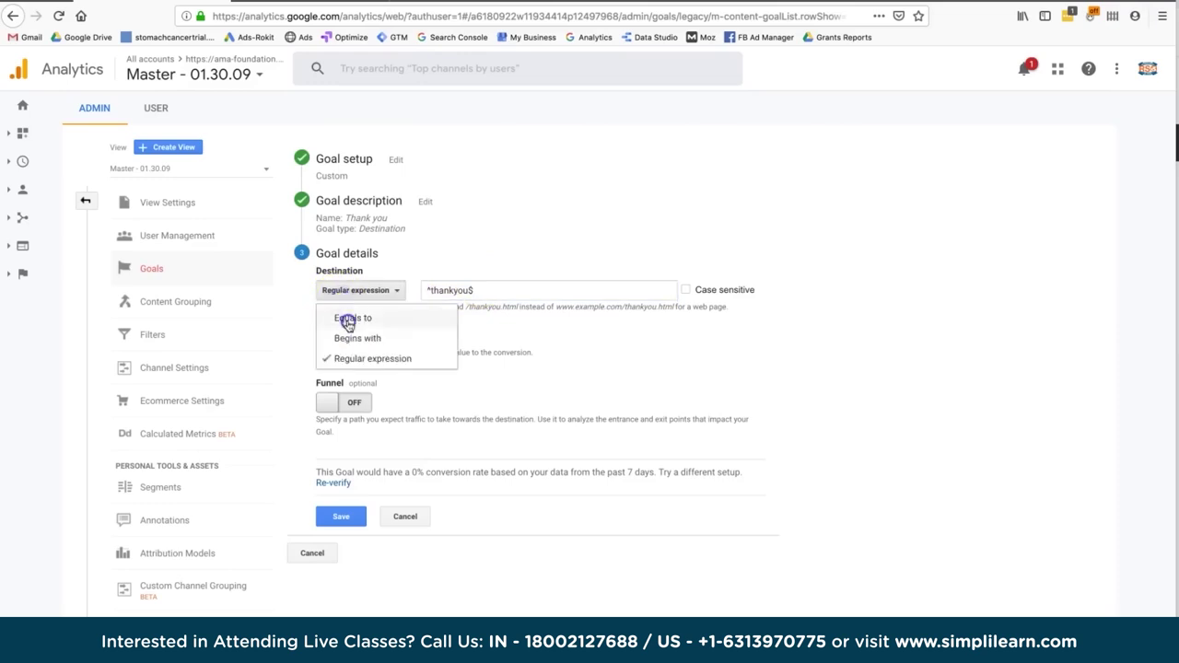
left_click(343, 316)
left_click(440, 290)
key("BackSpace")
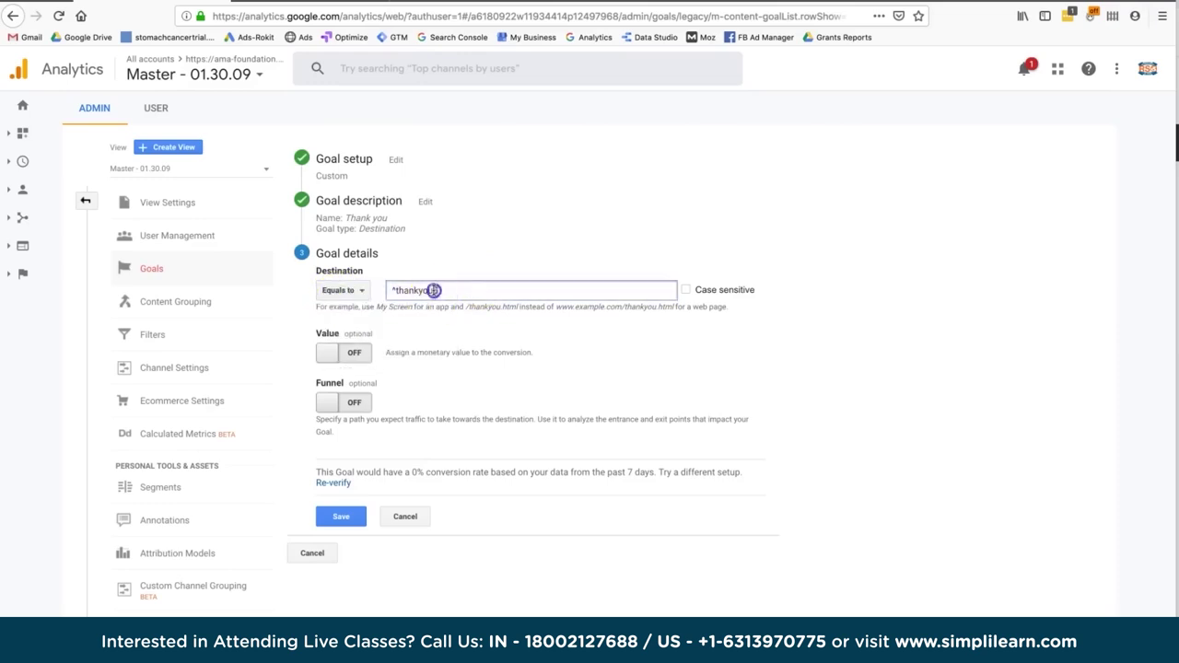
left_click(395, 290)
key("BackSpace")
type("/ma")
type("-foundation.org/")
key("BackSpace")
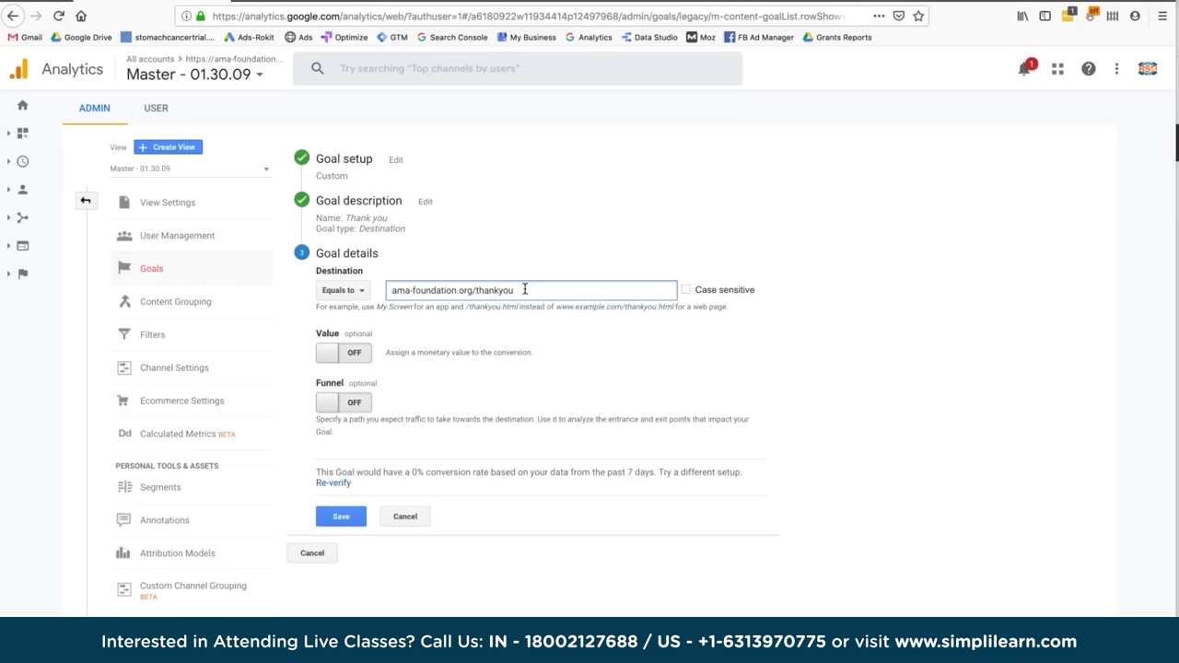
Remove the domain from the destination so that only /thankyou remains
left_click(481, 292)
left_click_drag(473, 292, 371, 277)
key("BackSpace")
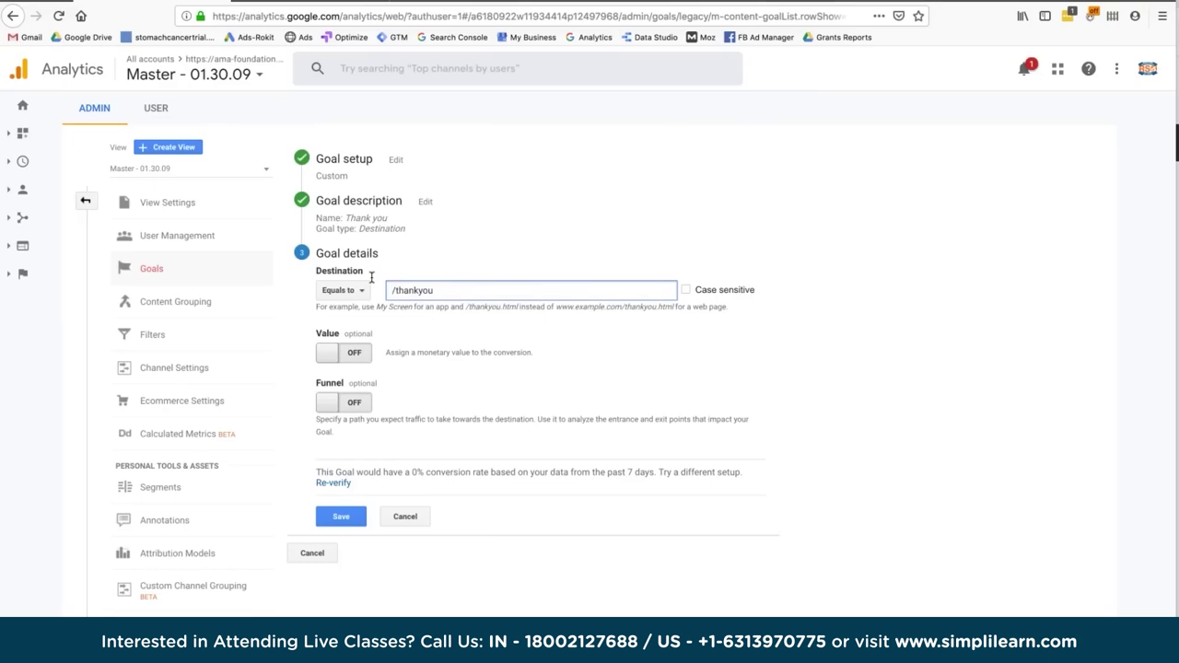
Review the destination match types, then re-verify the goal and examine its conversion rate
left_click(350, 290)
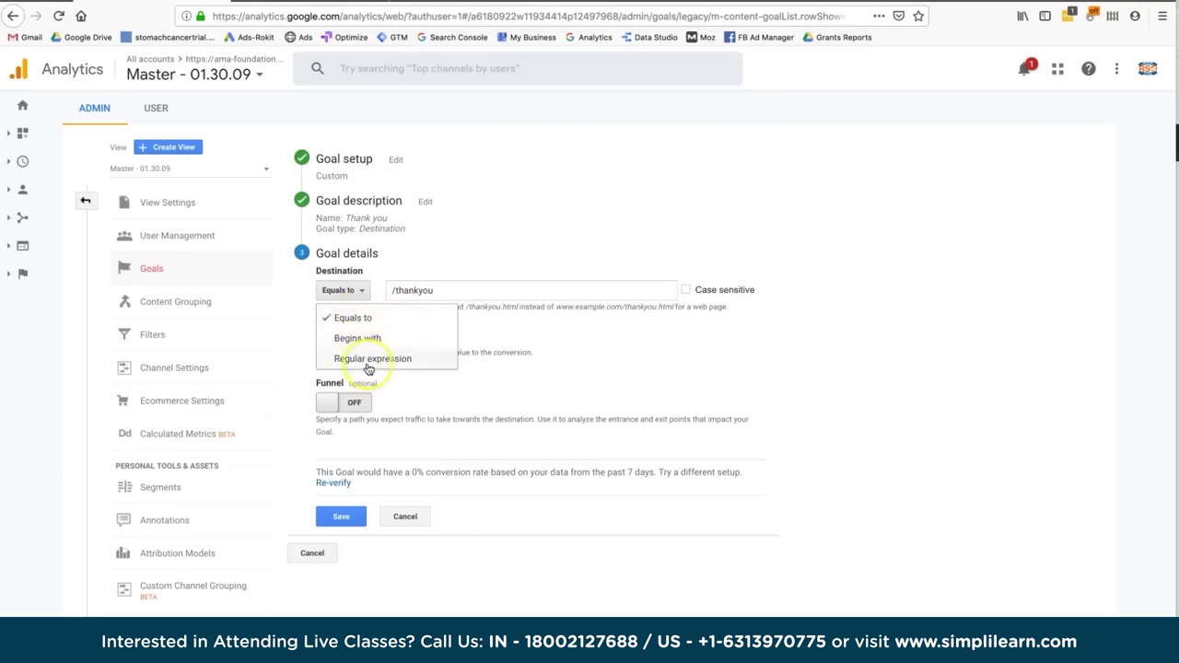
left_click(532, 348)
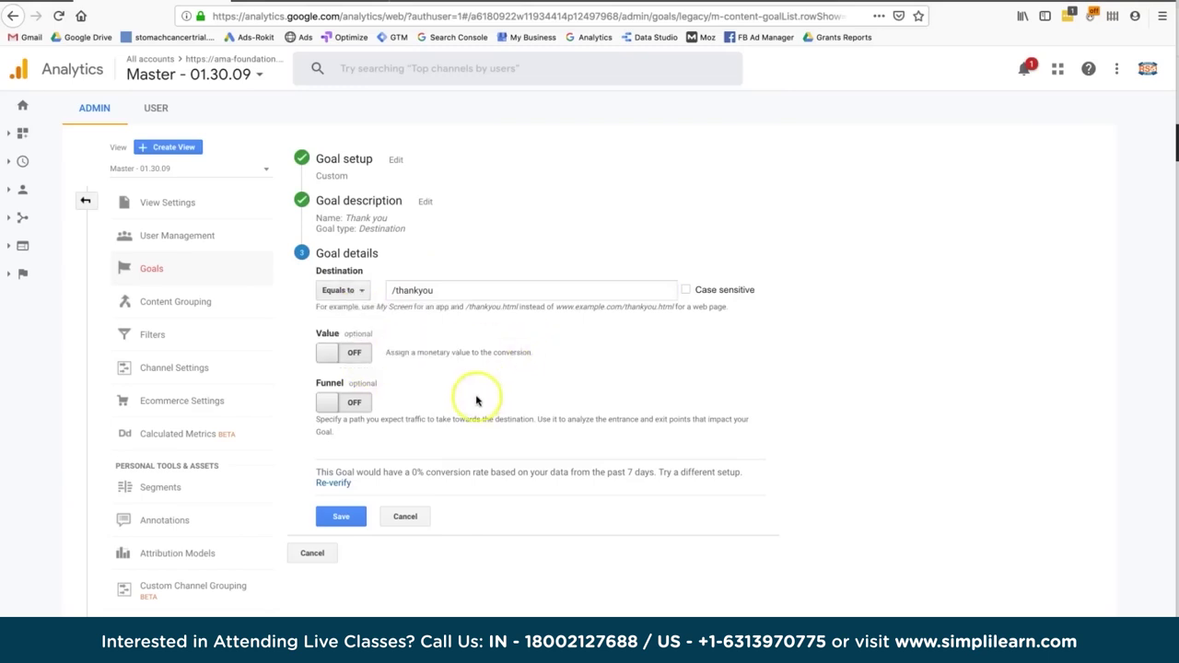
left_click(347, 486)
left_click_drag(409, 472, 426, 472)
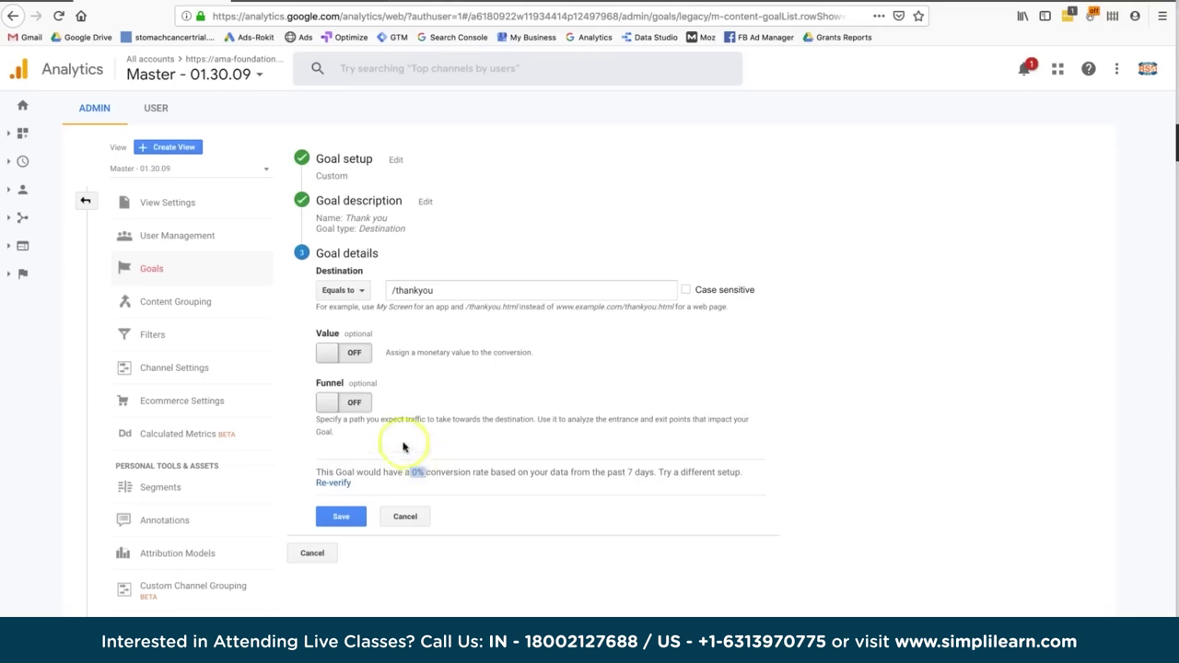
Turn on the goal funnel and define its first step as Cart with the page /cart
left_click(359, 402)
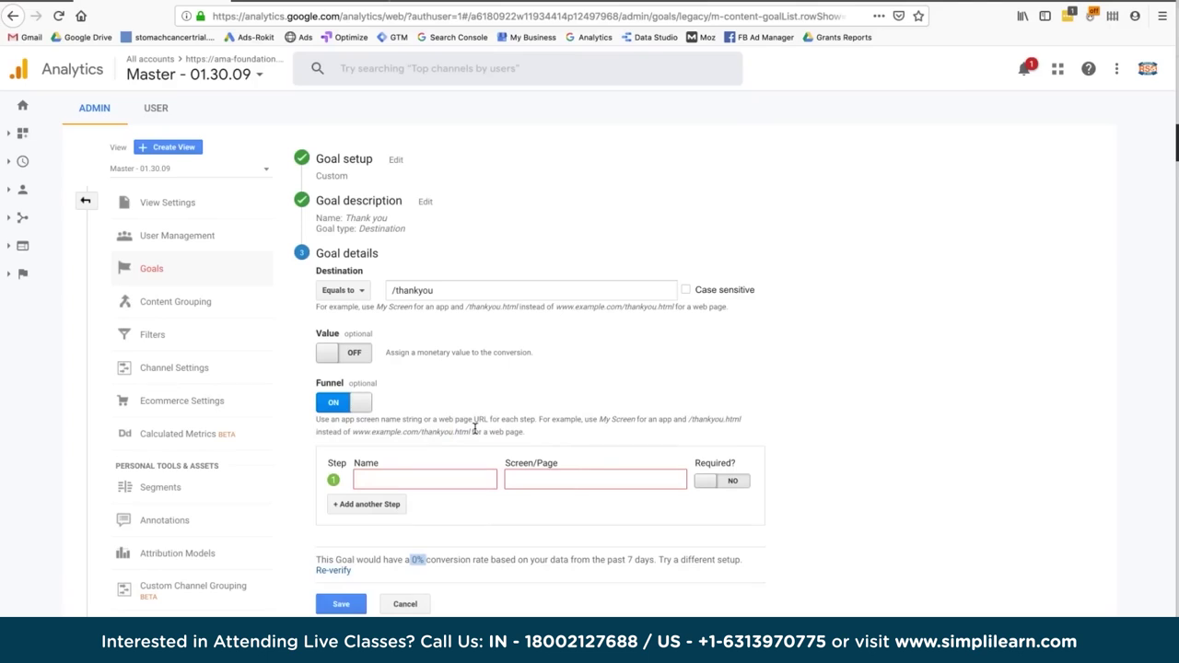
left_click(449, 479)
type("St")
key("BackSpace")
type("Cart")
key("Tab")
type("/cart")
Add a second funnel step named Billing Info with the page /billing
left_click(365, 504)
left_click(394, 502)
type("Billing Info")
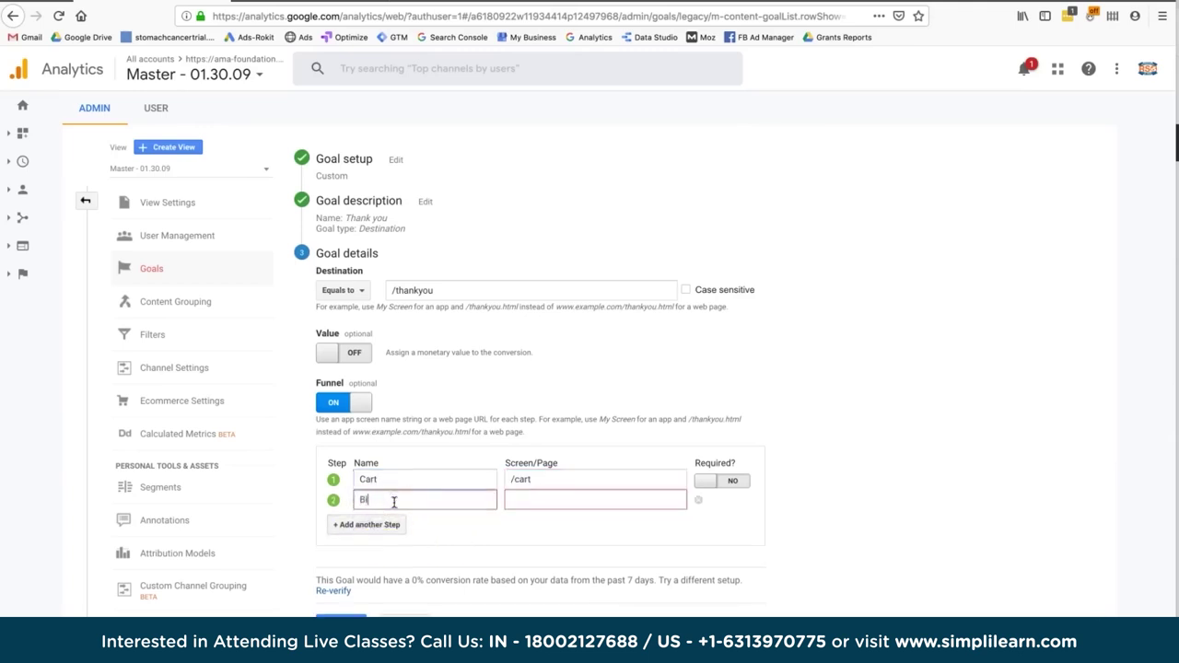
key("Tab")
type("/billing")
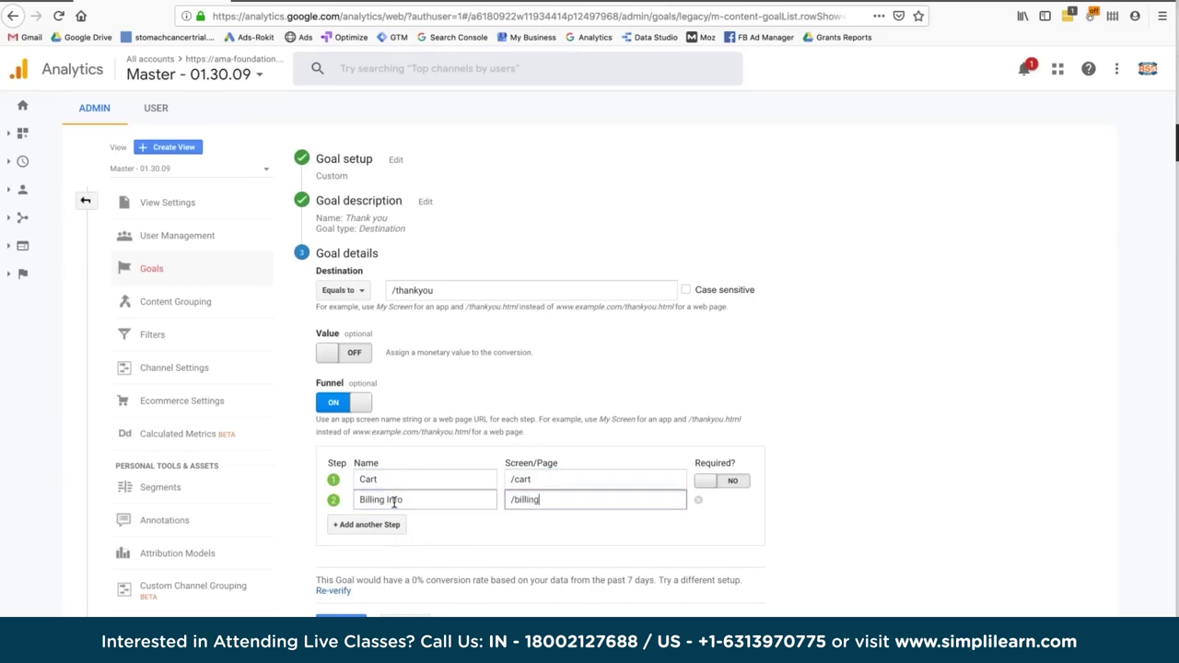
Add a third funnel step named Shipping Info with the page /shipping
left_click(373, 524)
left_click(368, 523)
type("Shipping Info")
key("Tab")
type("/shipping")
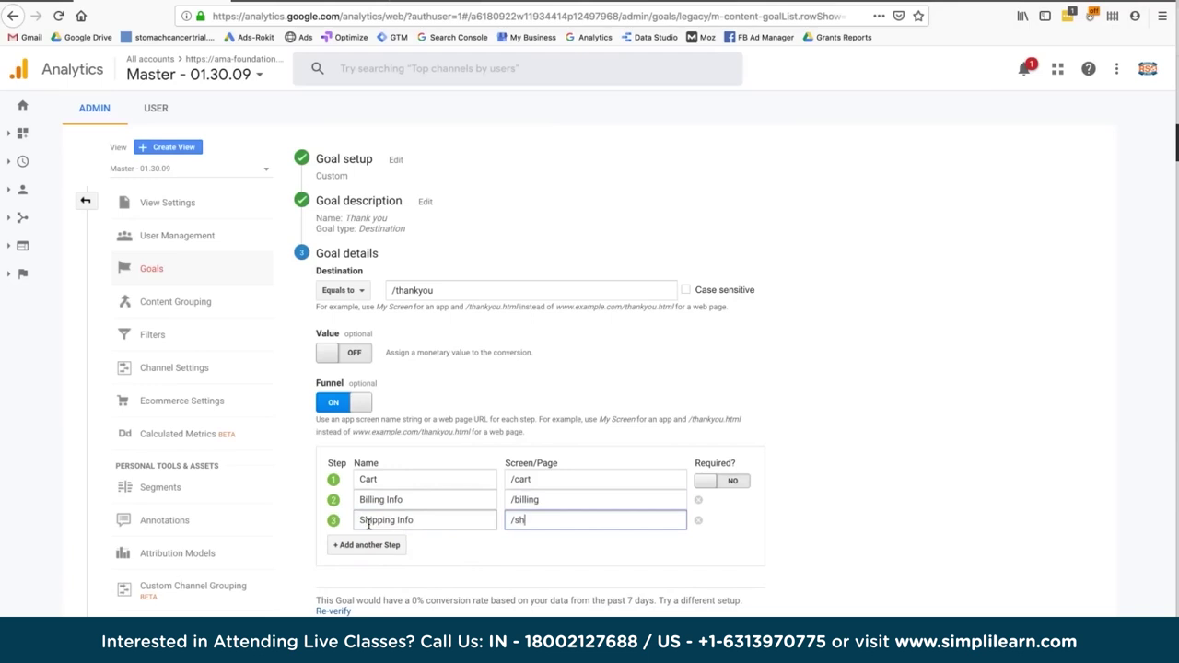
Add a fourth funnel step named Confirm with the page /confirmation
left_click(339, 545)
left_click(364, 542)
type("Confirm")
key("Tab")
type("/confirmation")
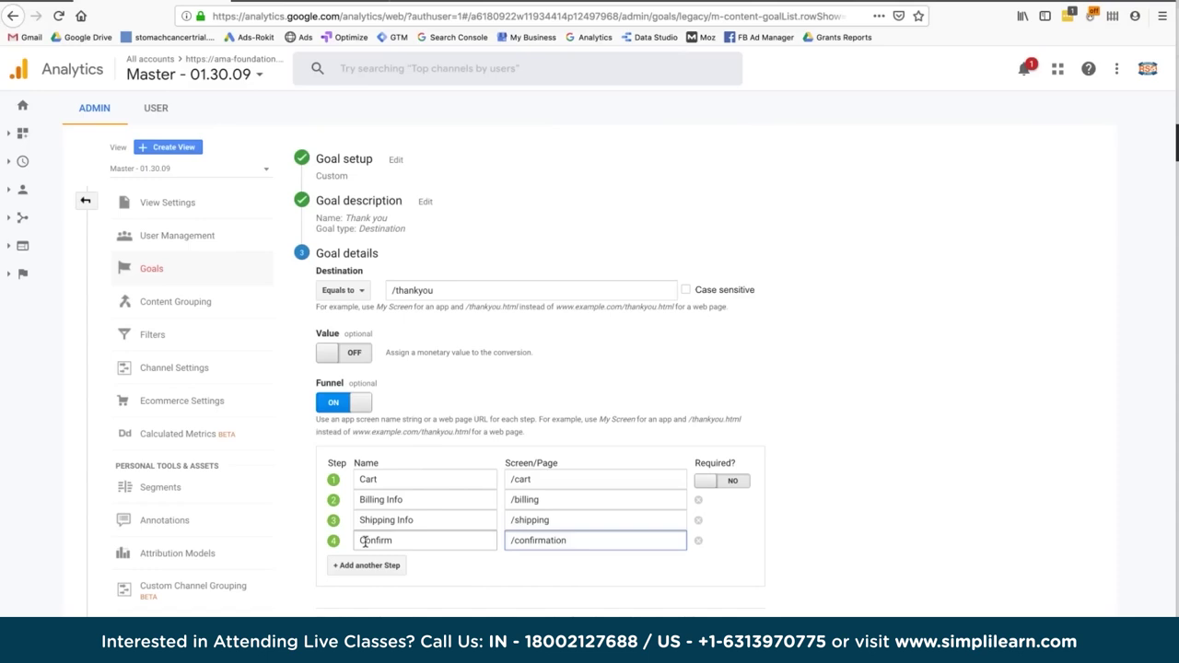
Make the Cart step of the funnel required
left_click(450, 494)
left_click(479, 480)
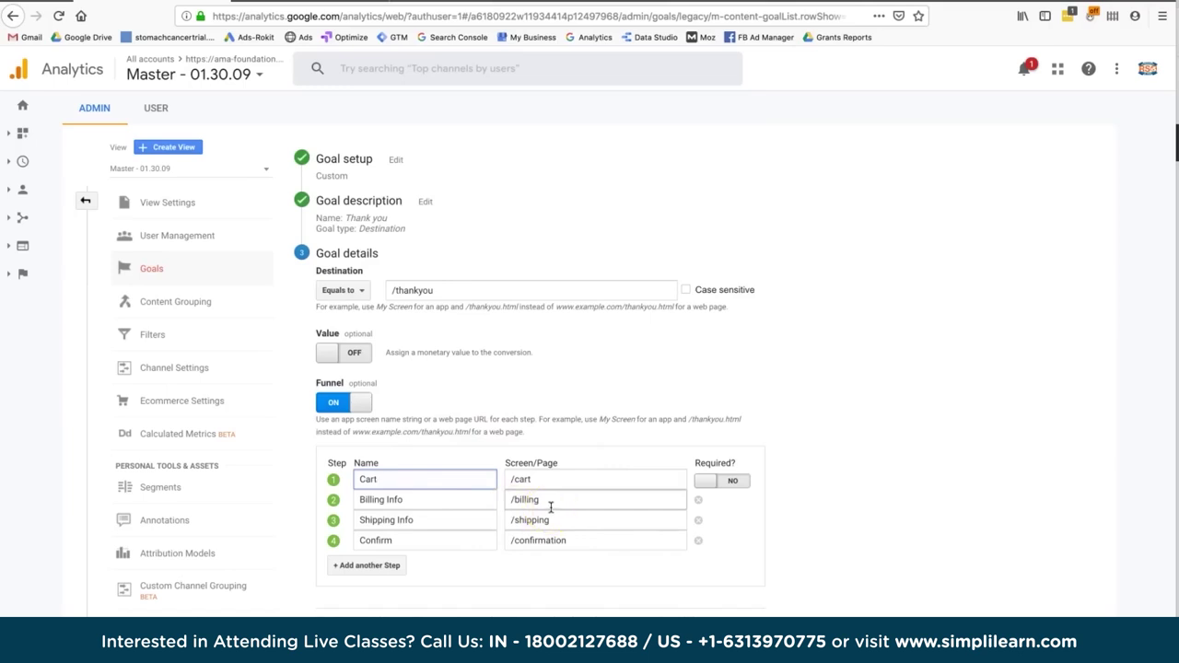
left_click(694, 498)
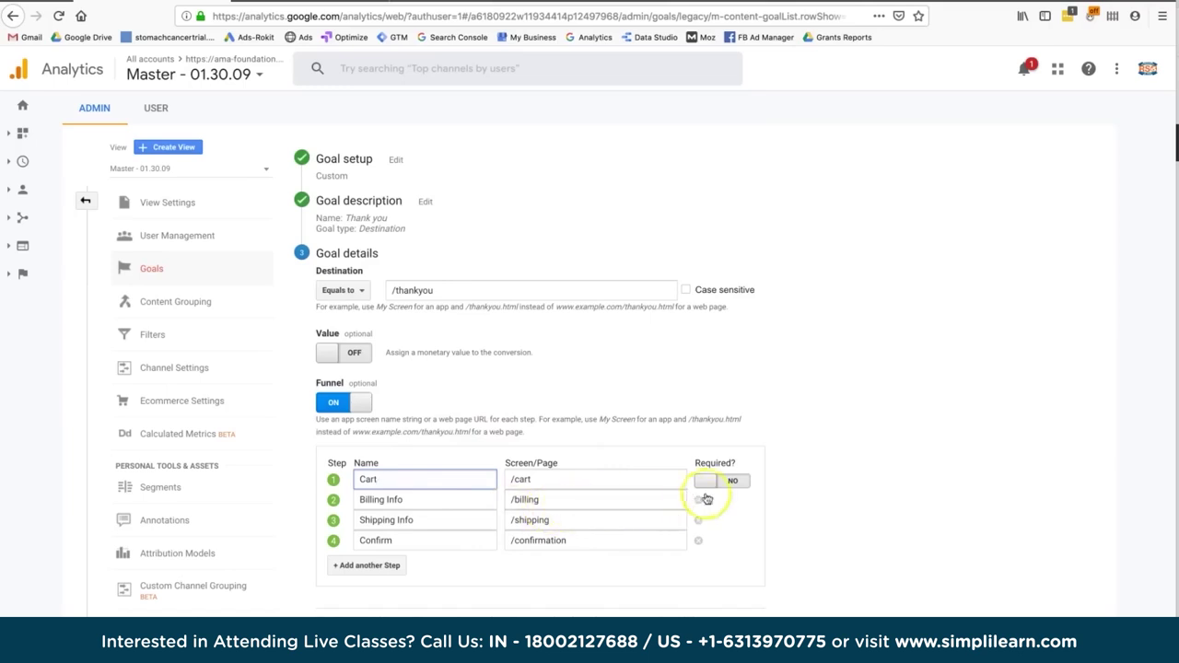
left_click(726, 481)
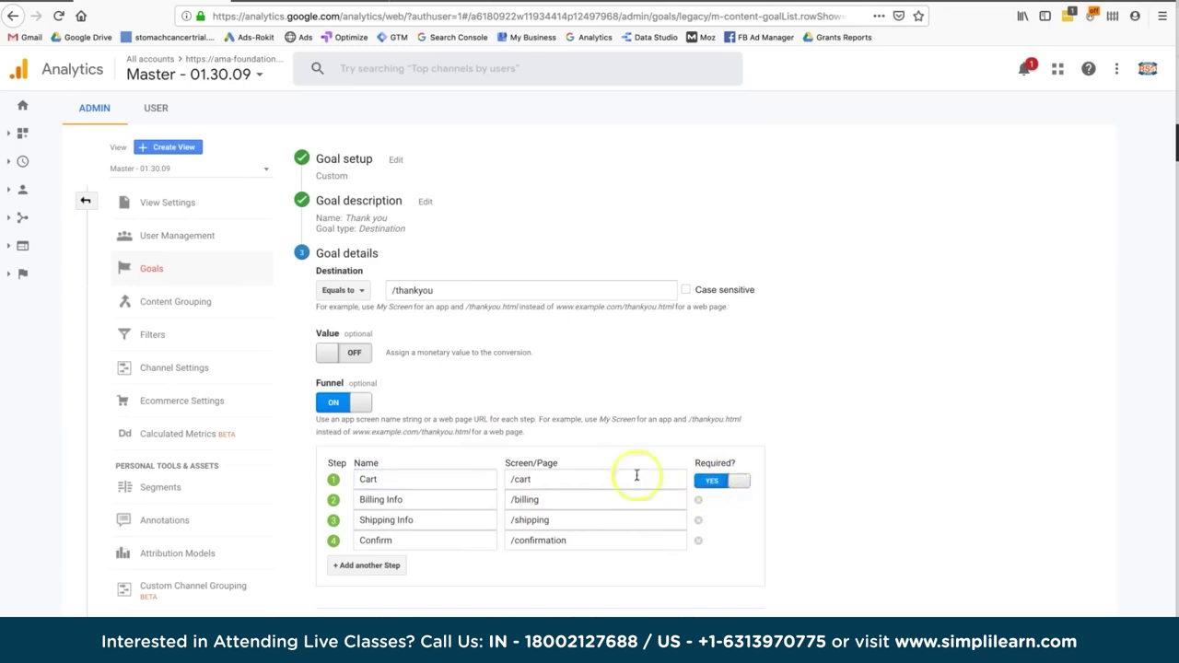
Switch the Cart funnel step's required setting off and back on
left_click(707, 484)
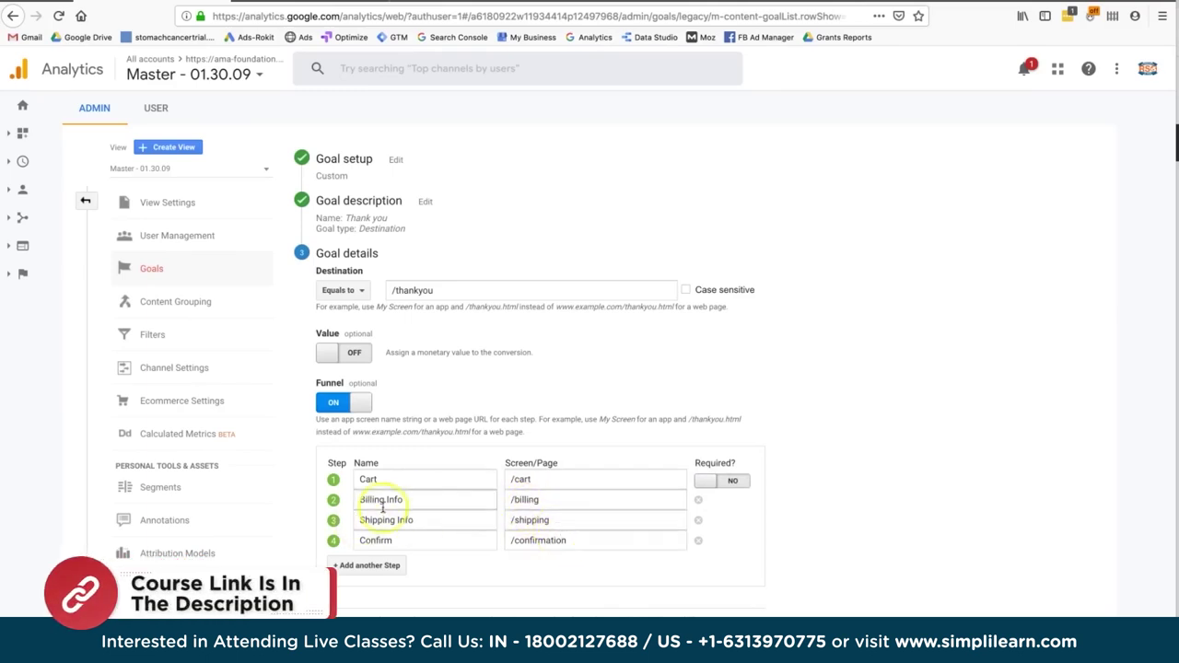
left_click(722, 480)
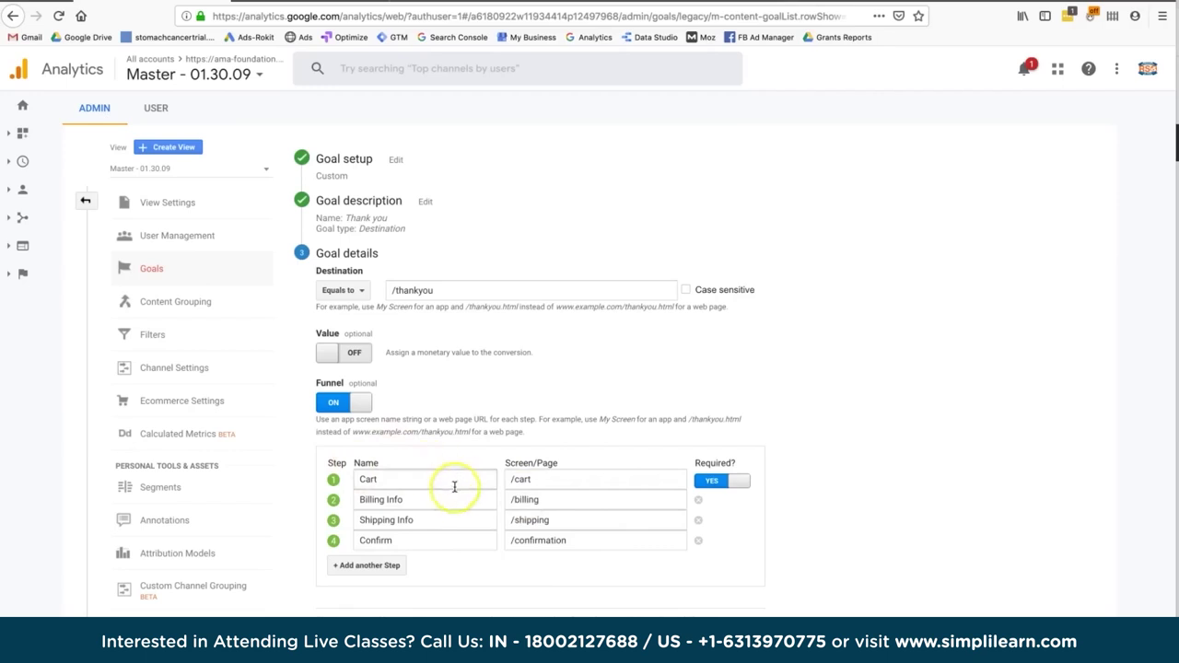
scroll(455, 488, "down", 1)
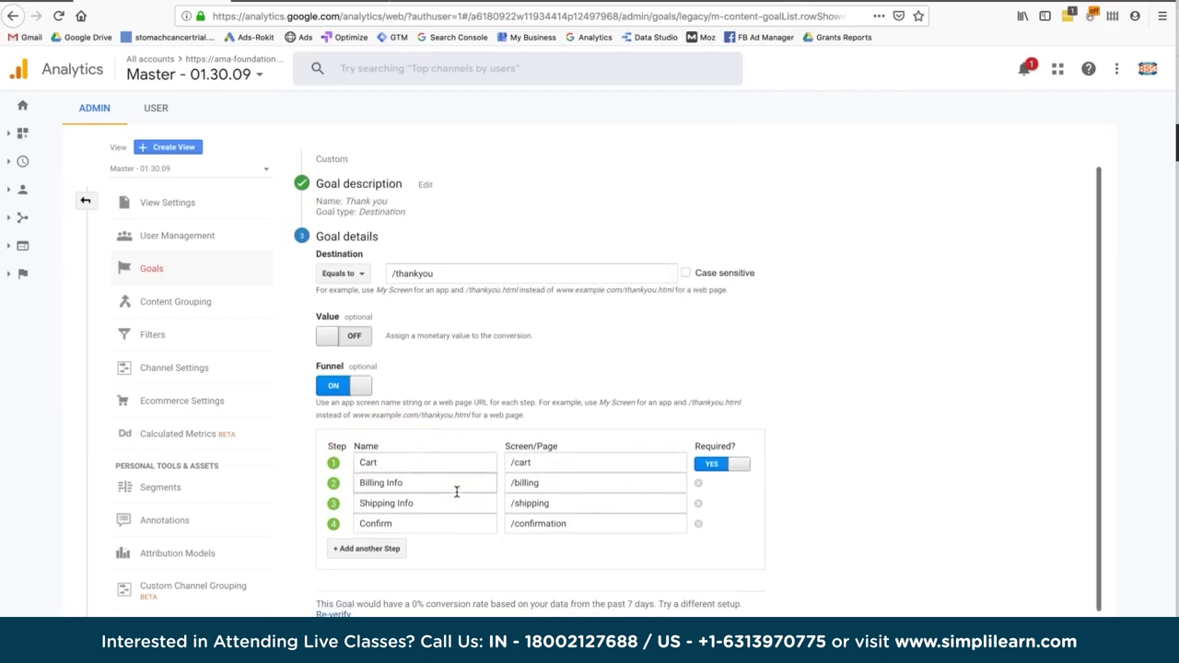
scroll(454, 492, "up", 1)
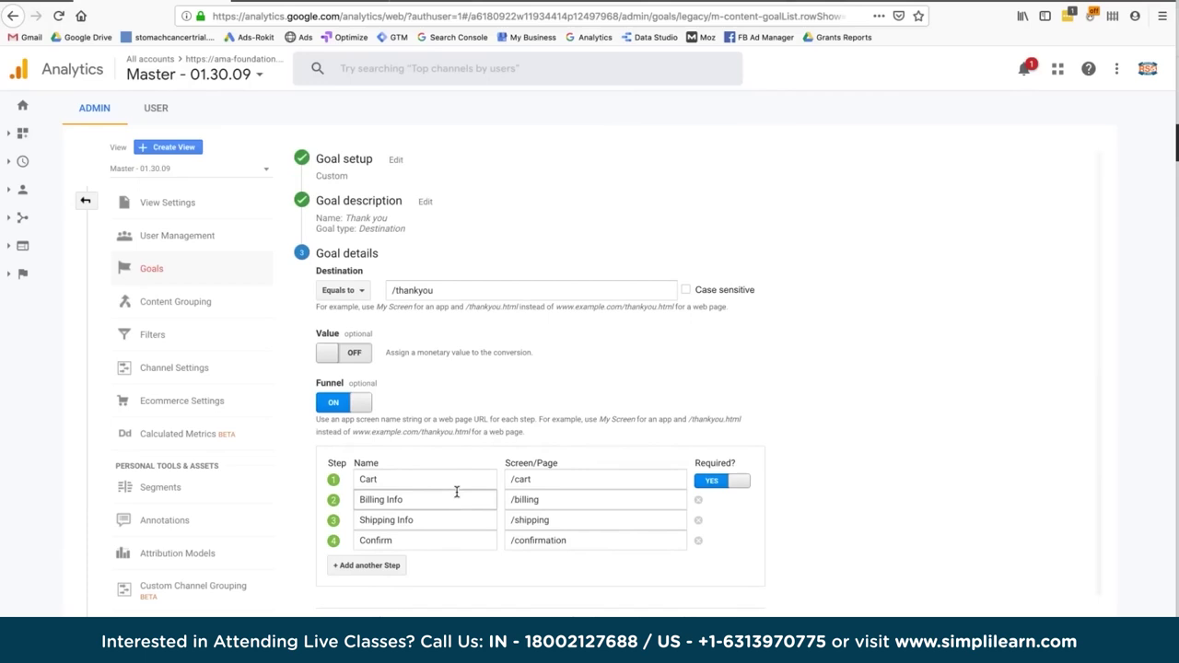
Turn on the goal's monetary value and set it to 5 USD
left_click(362, 358)
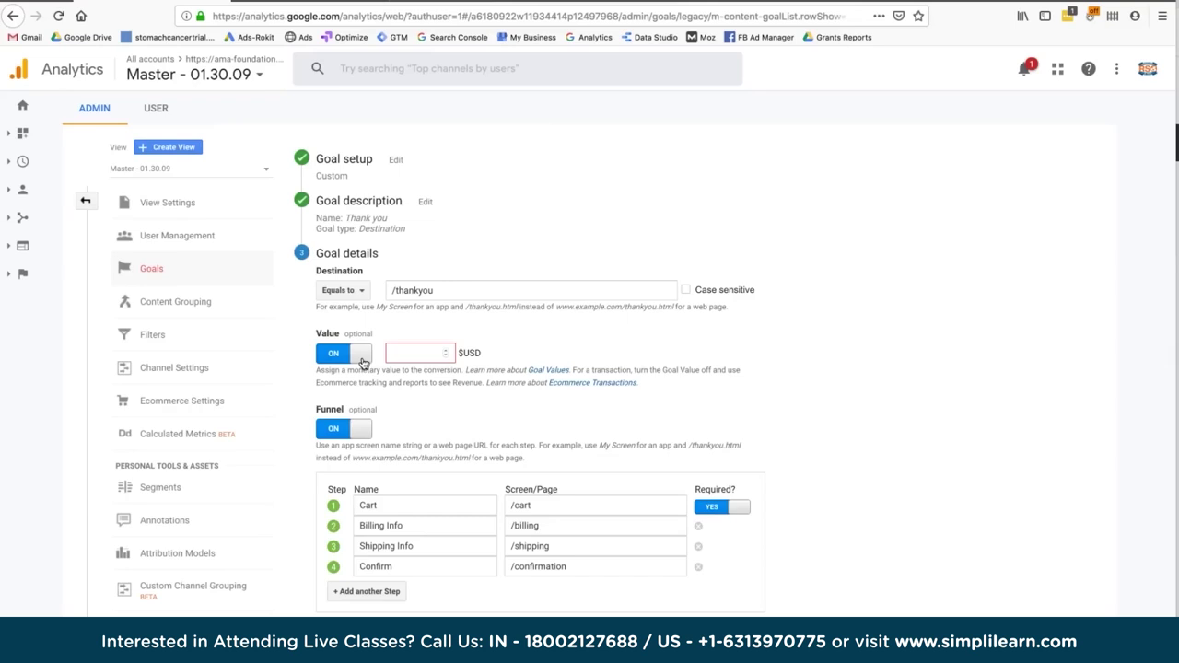
left_click(403, 359)
type("5")
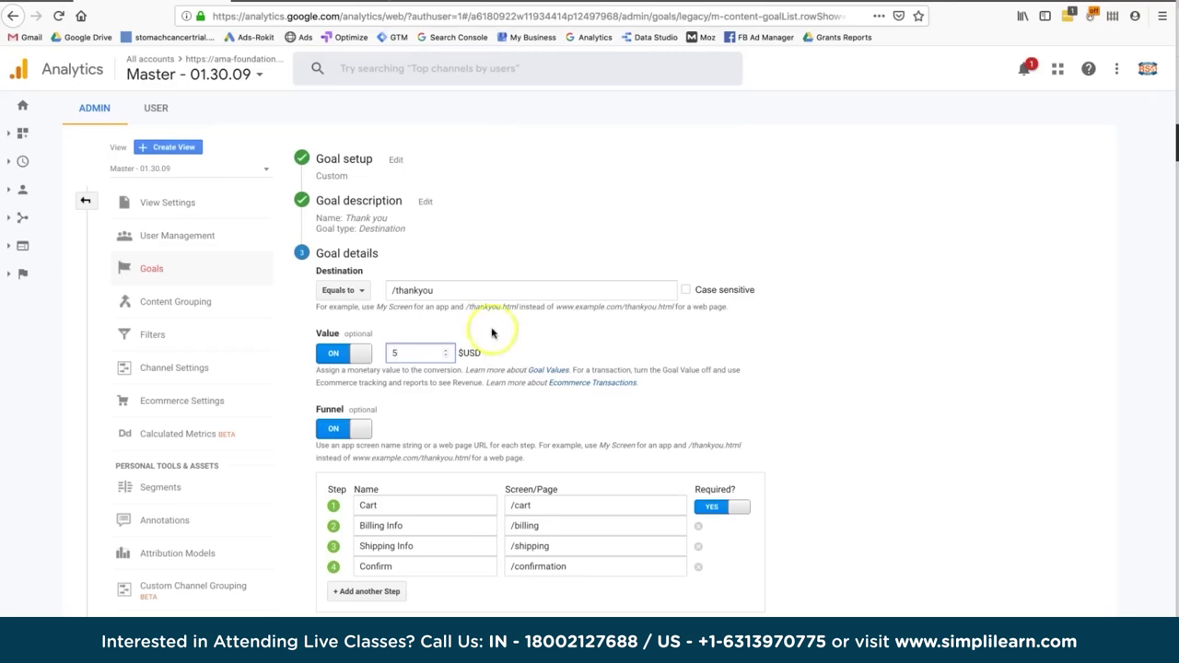
left_click(470, 289)
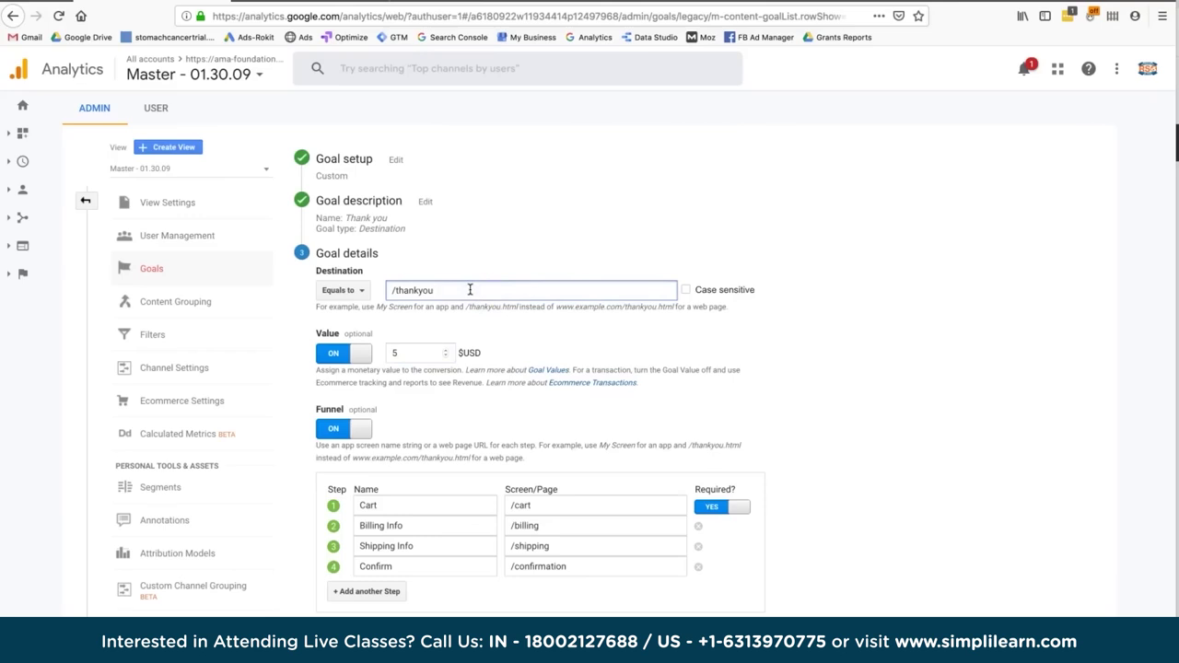
left_click(398, 352)
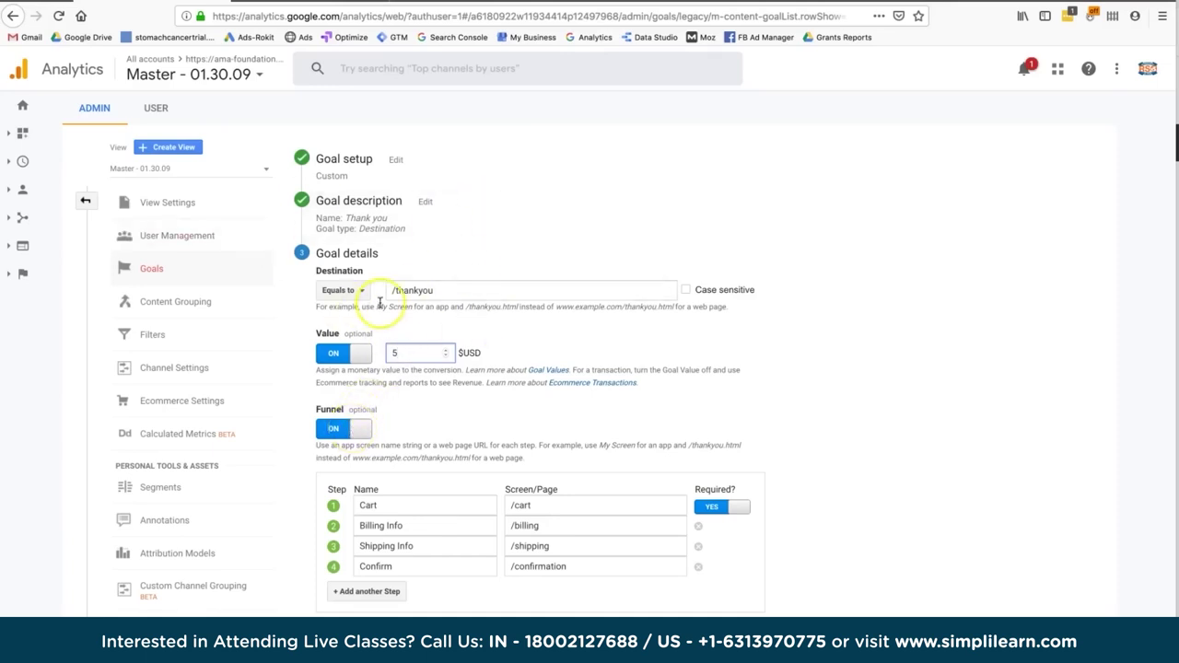
double_click(321, 332)
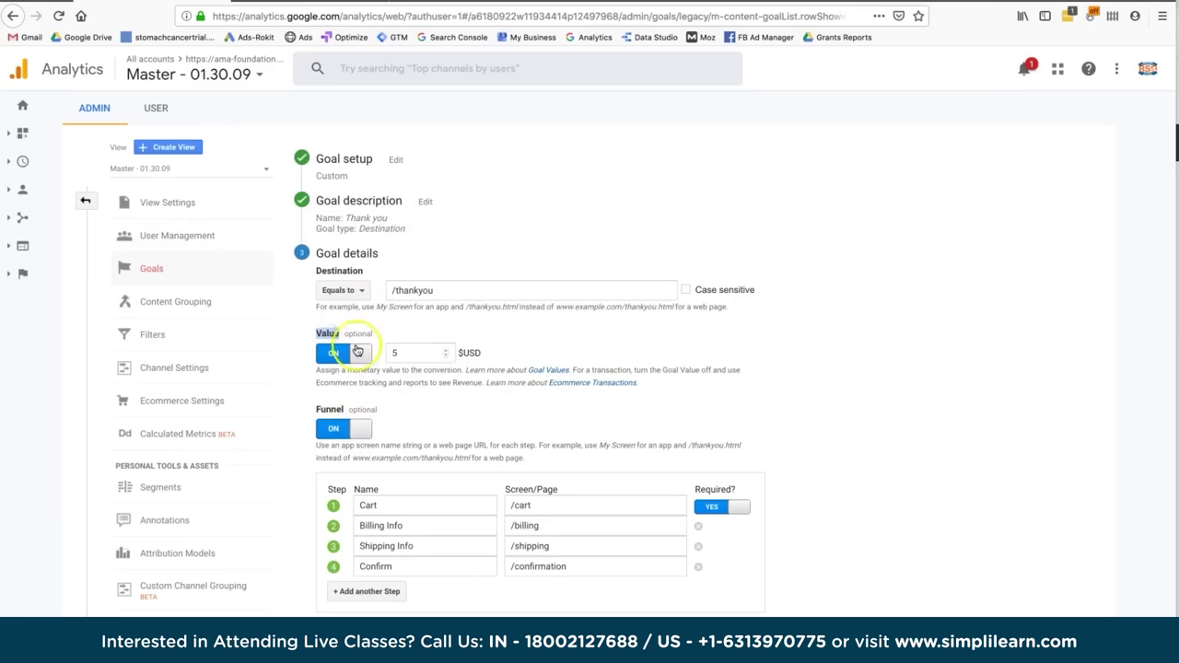
Review the goal's verification message beneath the funnel steps
scroll(427, 430, "down", 2)
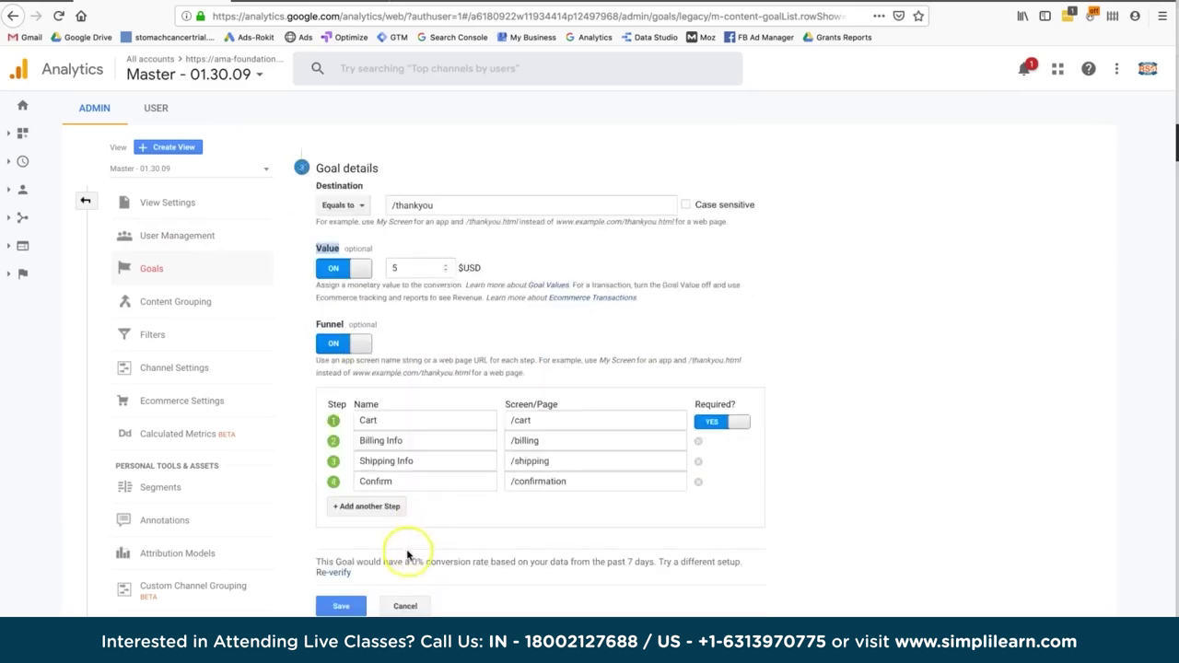
left_click_drag(375, 564, 494, 568)
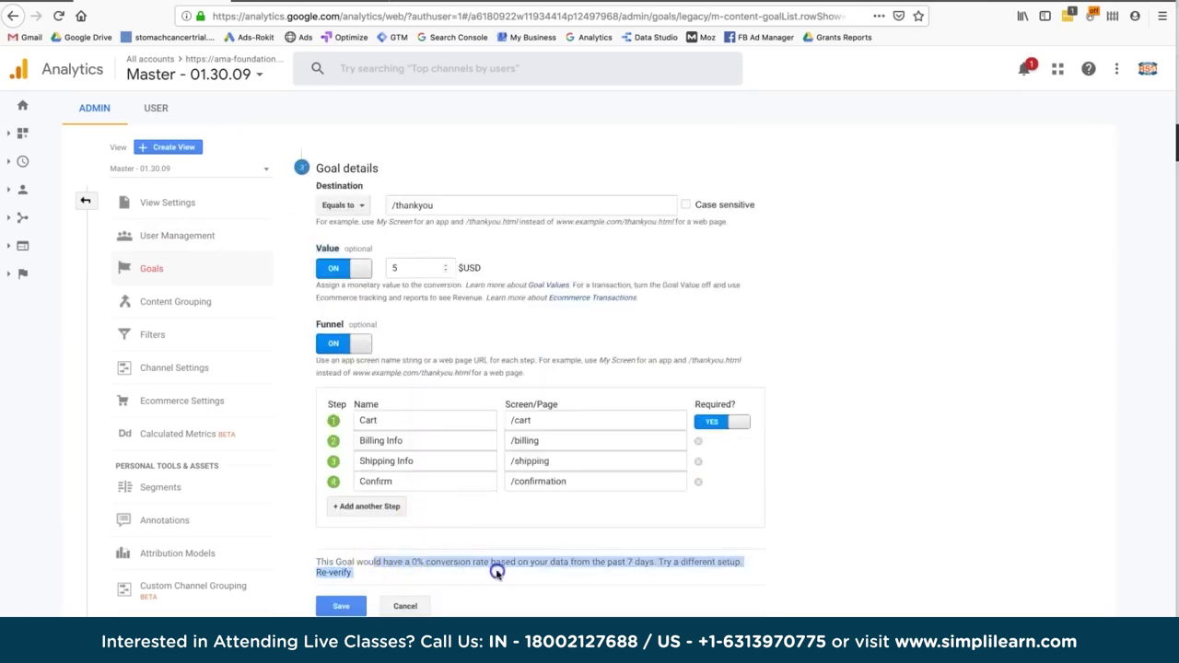
left_click(345, 572)
left_click(394, 553)
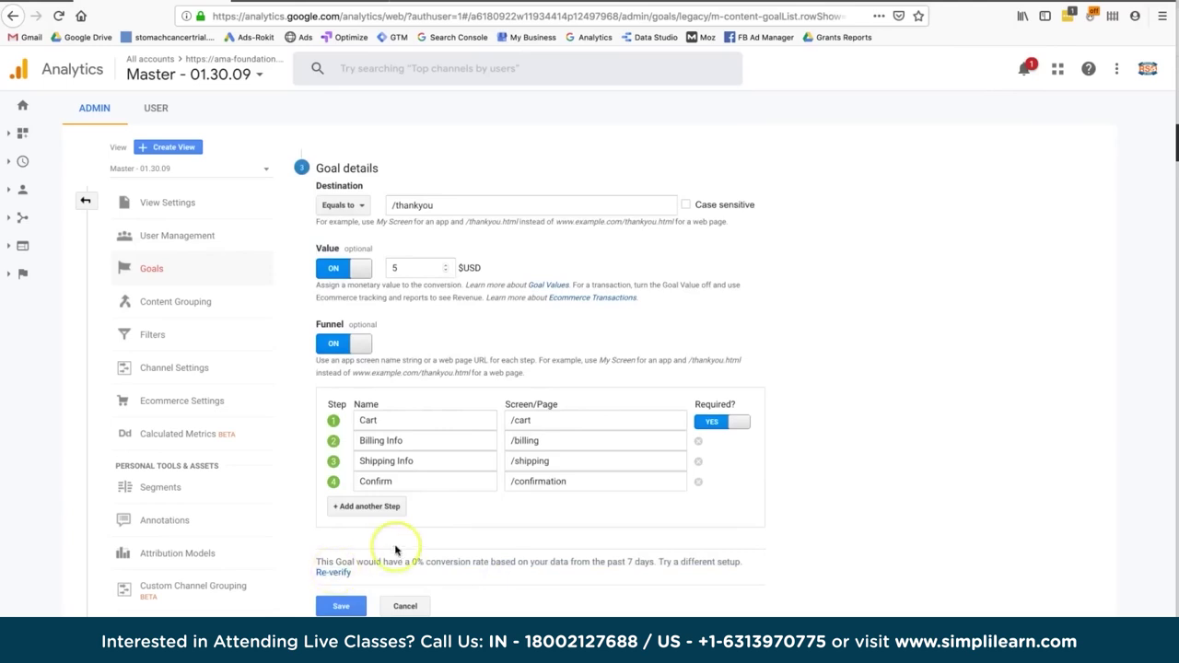
scroll(393, 550, "up", 1)
scroll(392, 549, "up", 1)
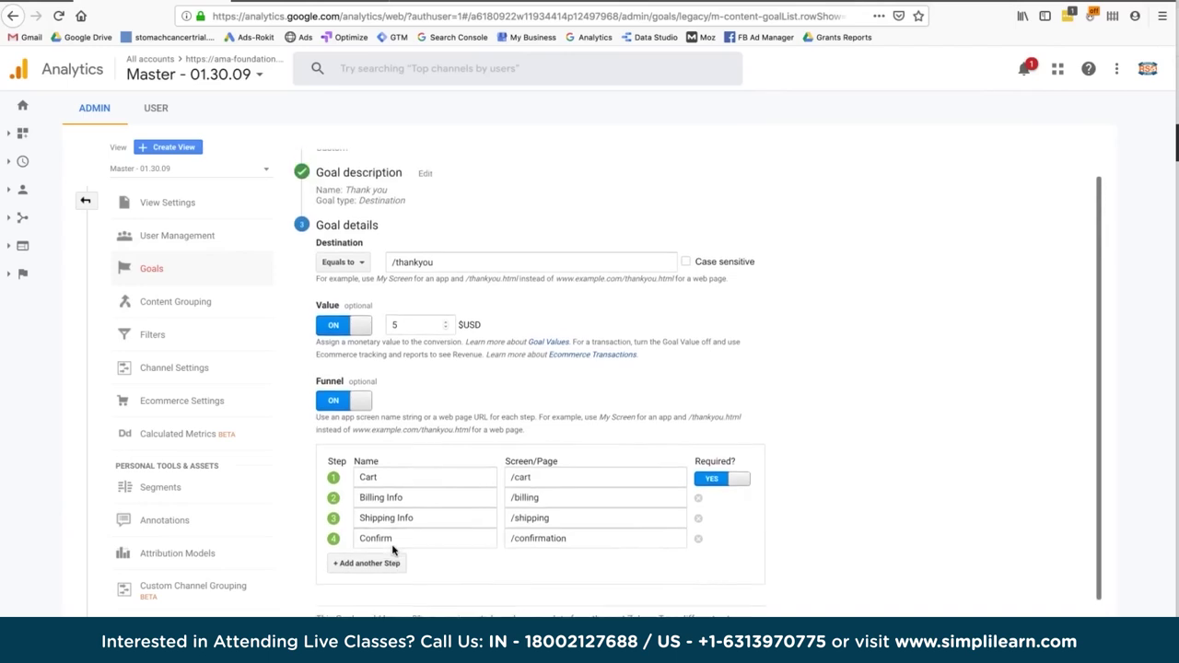
Review the goal's destination page and the match types available for it
double_click(438, 266)
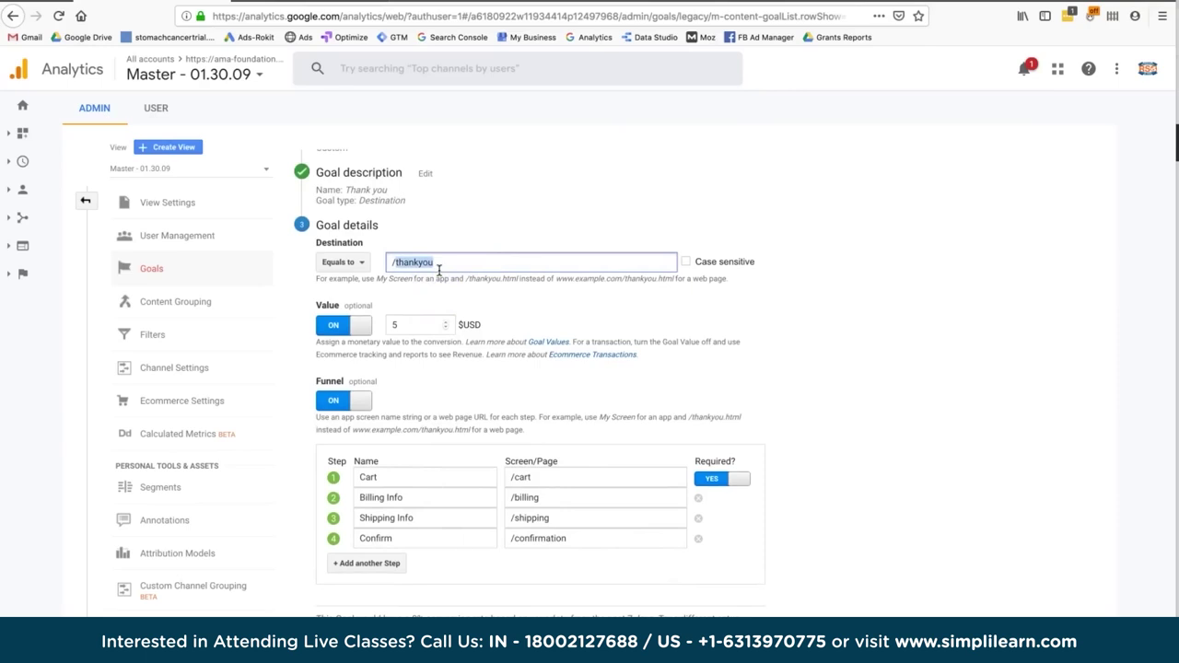
scroll(438, 267, "up", 1)
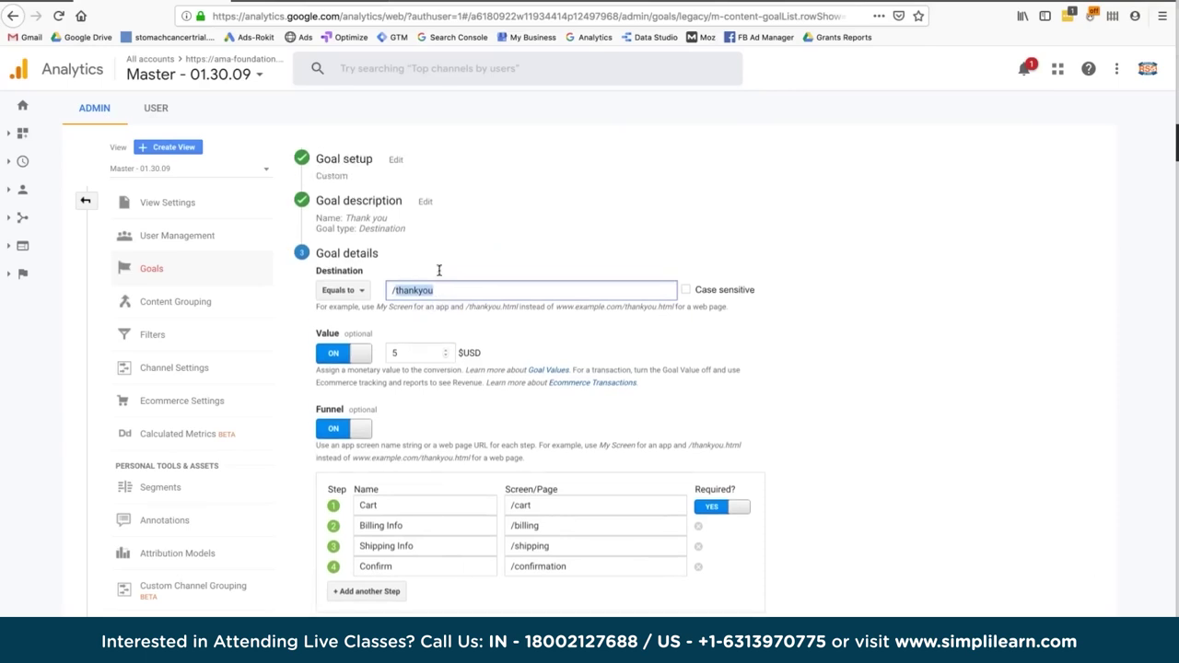
double_click(355, 271)
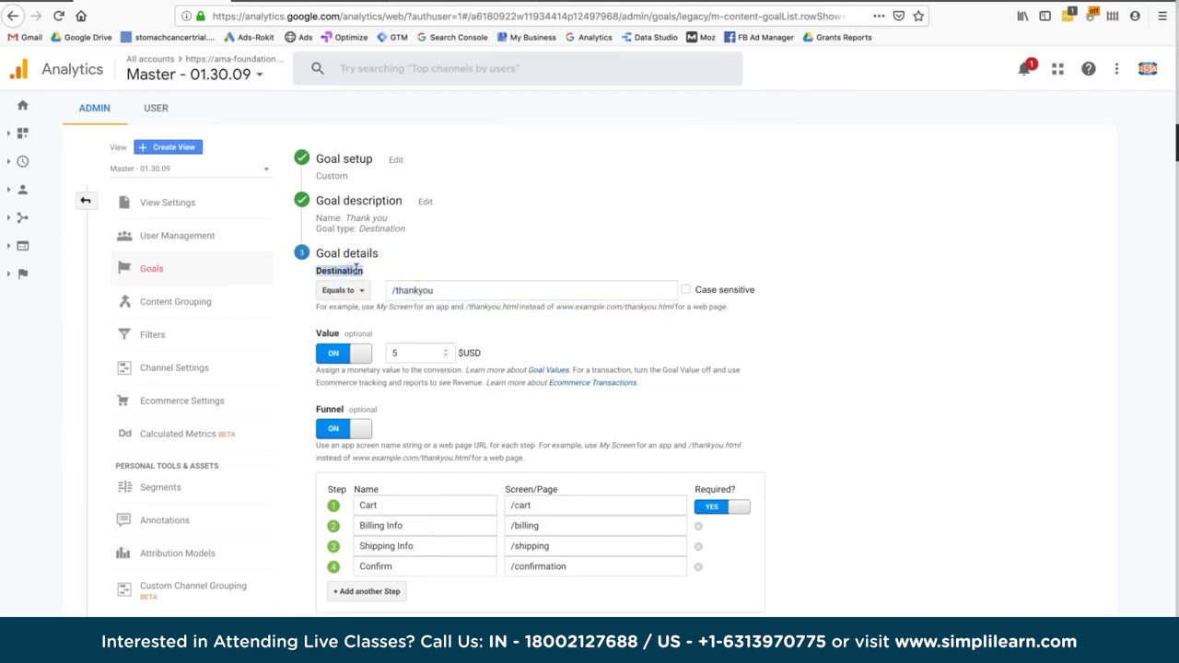
left_click(341, 291)
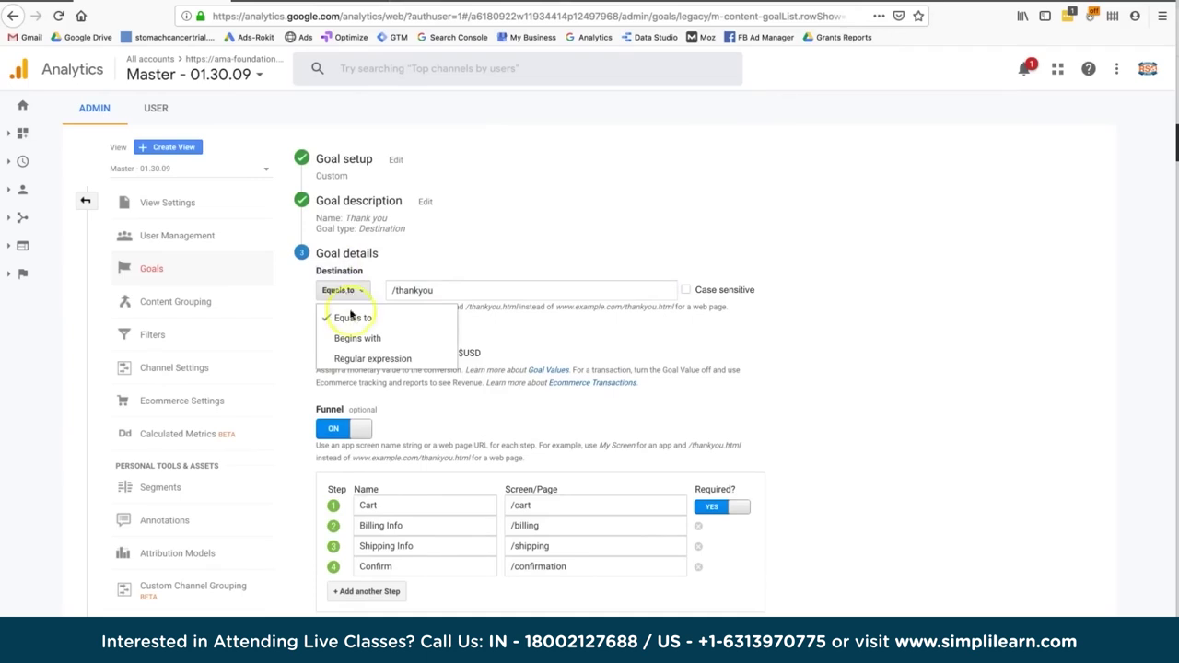
left_click(359, 358)
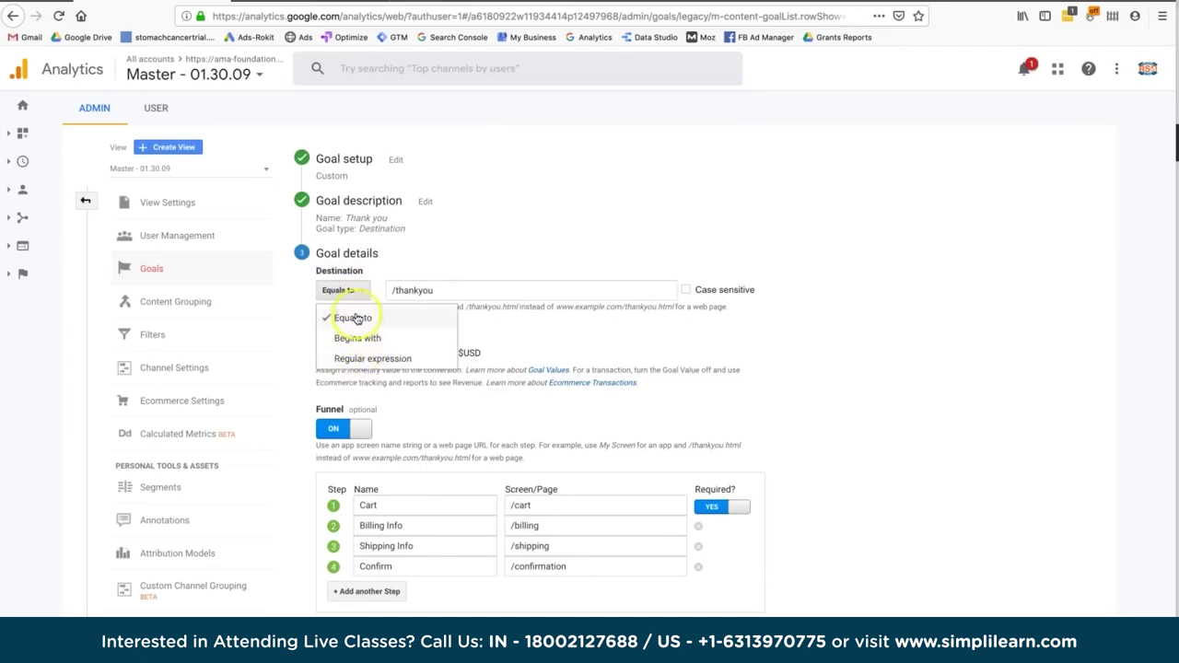
left_click(415, 237)
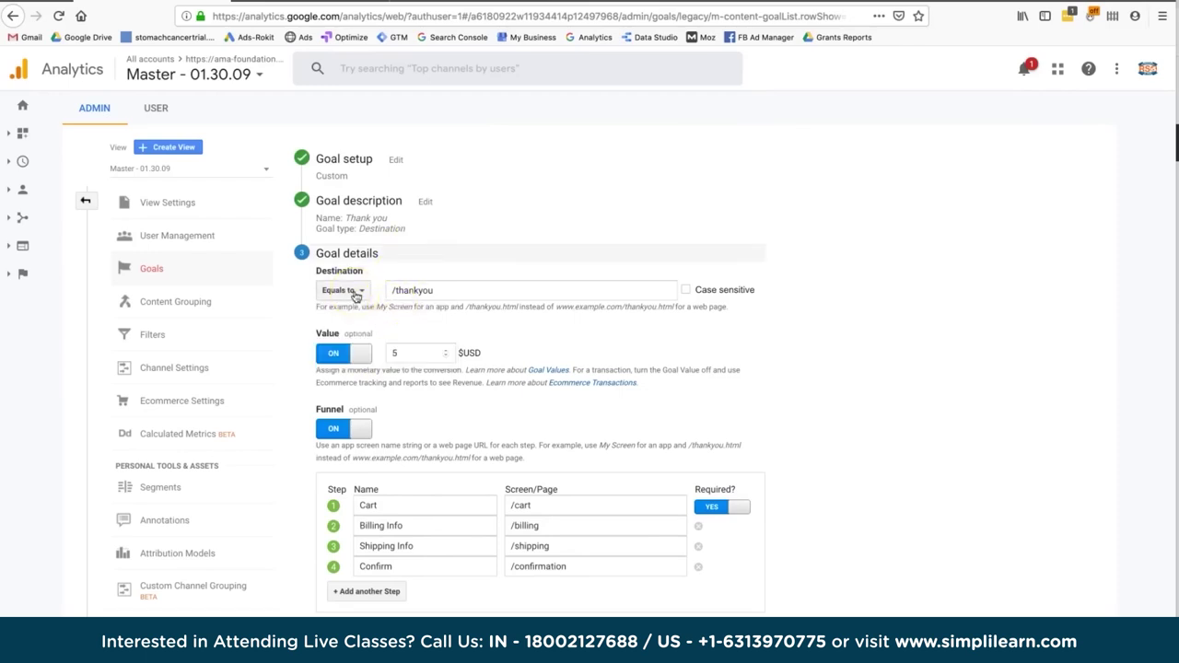
left_click(387, 292)
double_click(388, 293)
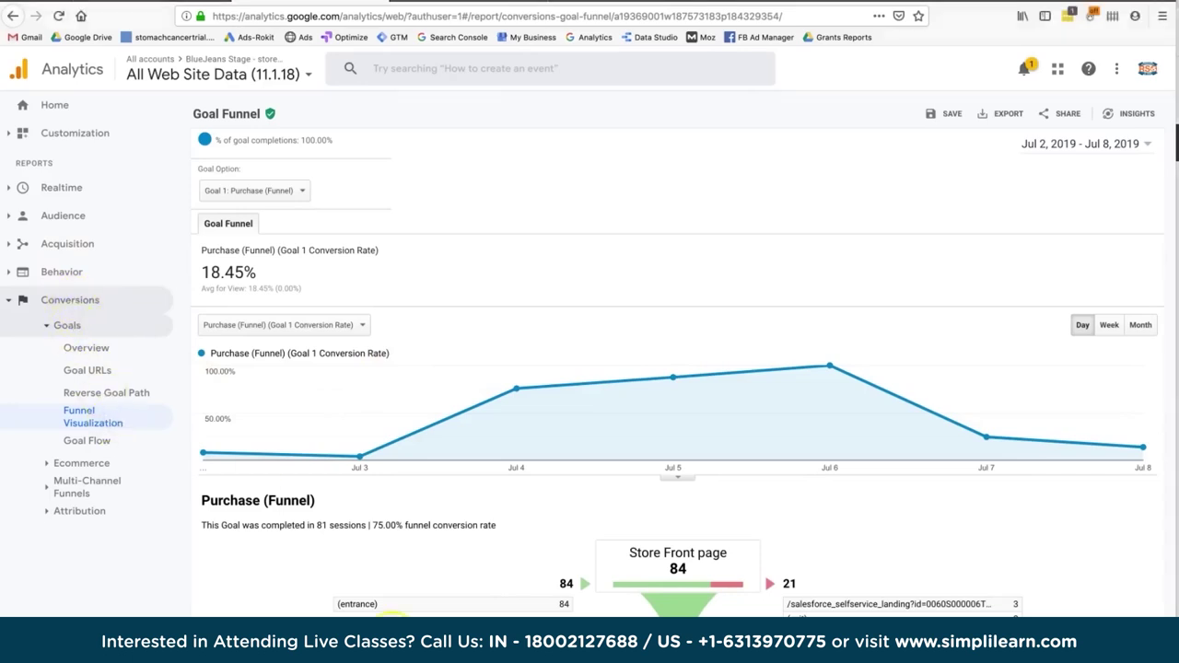
Examine the Purchase funnel visualization from the Store Front page down to the Payment Page
mouse_move(451, 411)
scroll(451, 411, "down", 3)
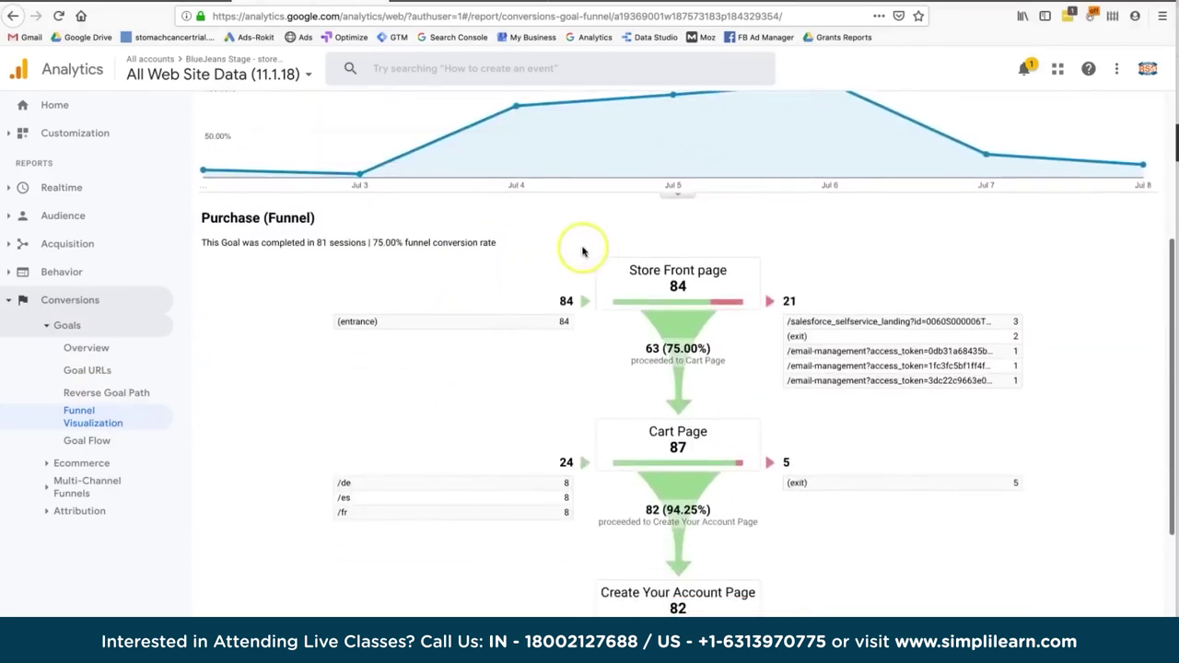
scroll(677, 417, "down", 2)
scroll(678, 418, "down", 1)
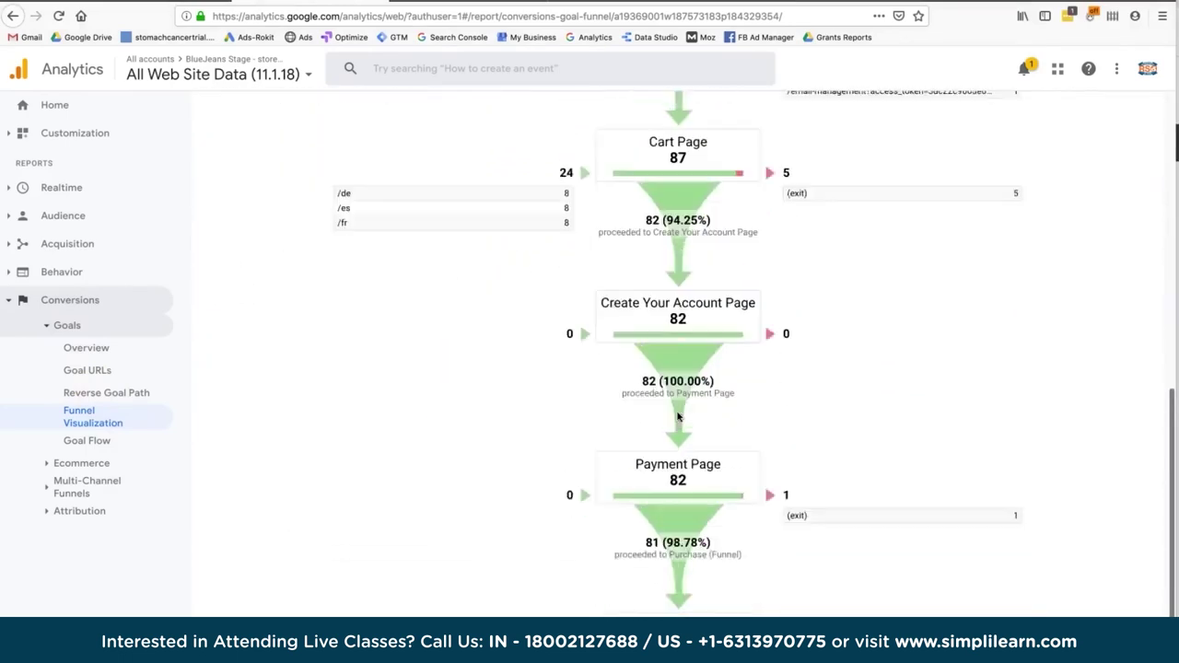
scroll(700, 451, "up", 4)
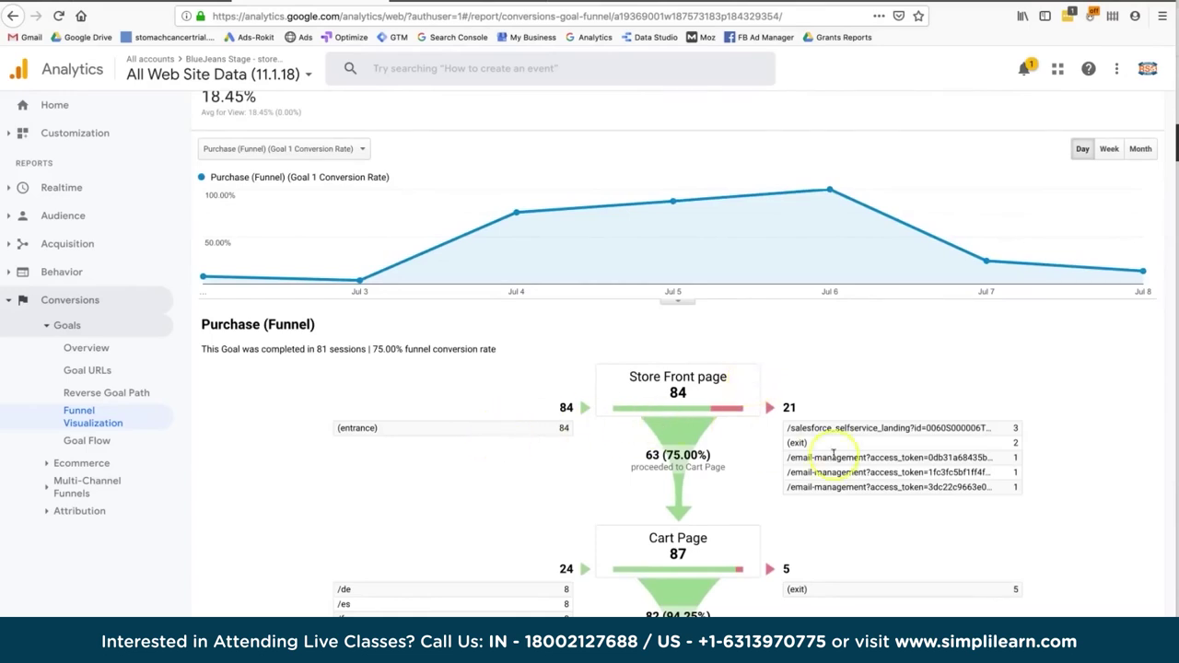
scroll(854, 488, "down", 3)
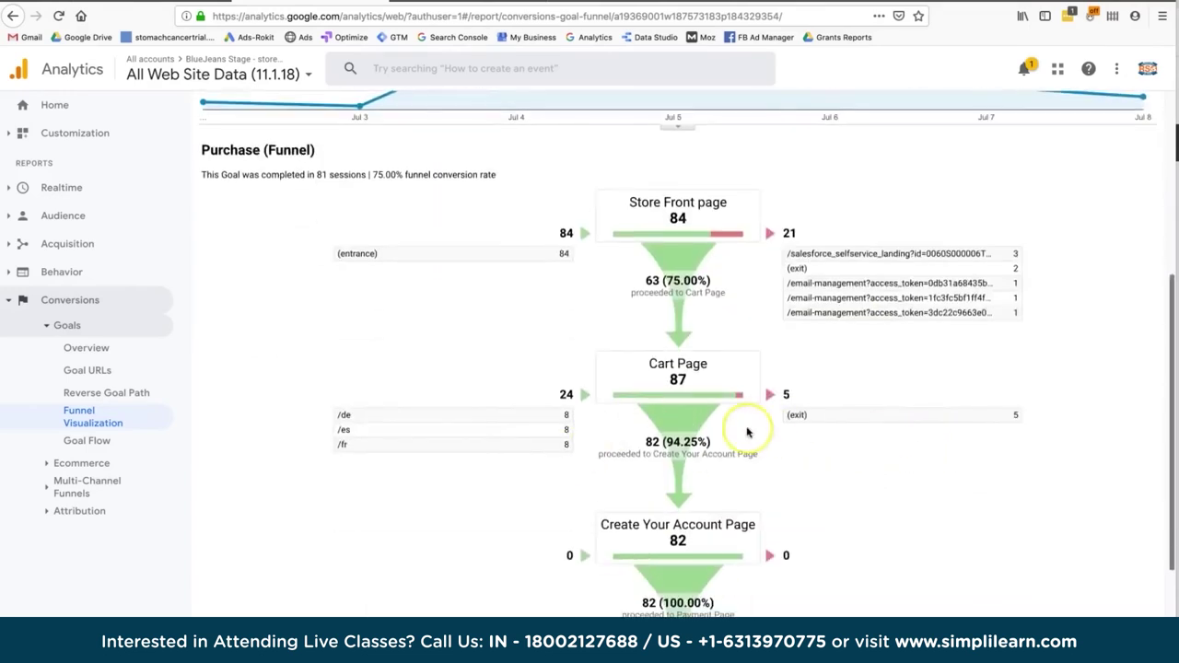
scroll(747, 430, "down", 3)
scroll(747, 432, "up", 5)
scroll(747, 432, "down", 2)
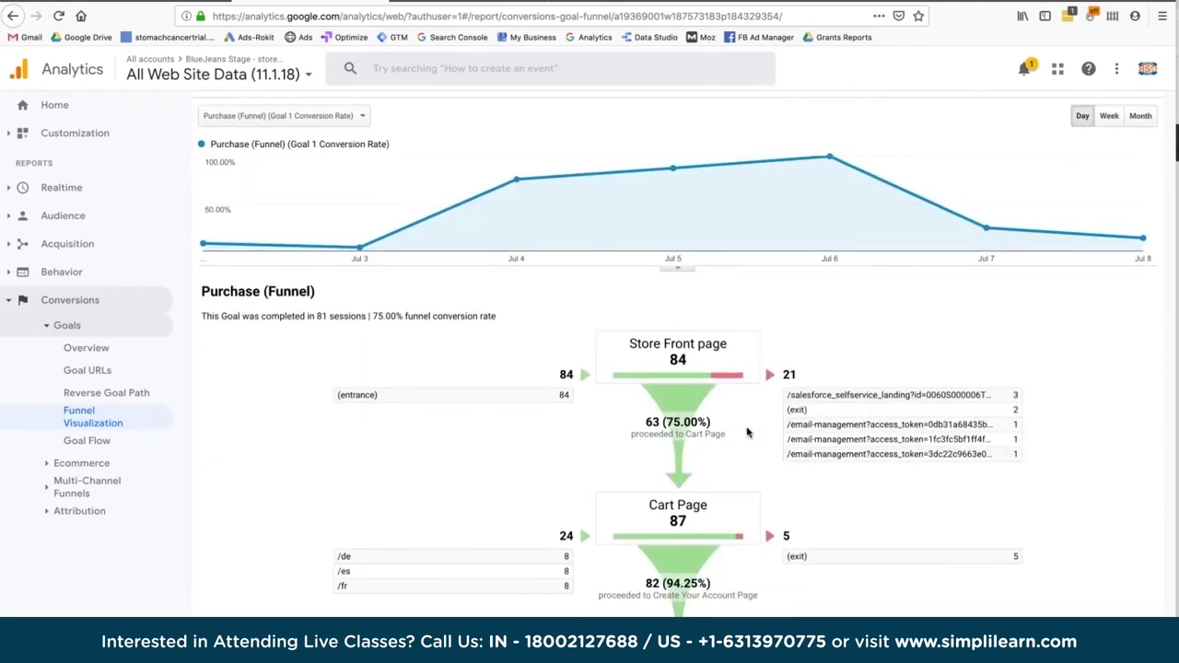
scroll(747, 432, "up", 1)
Examine the session count on the Store Front page and the flow from there into the Cart Page
left_click_drag(630, 402, 726, 406)
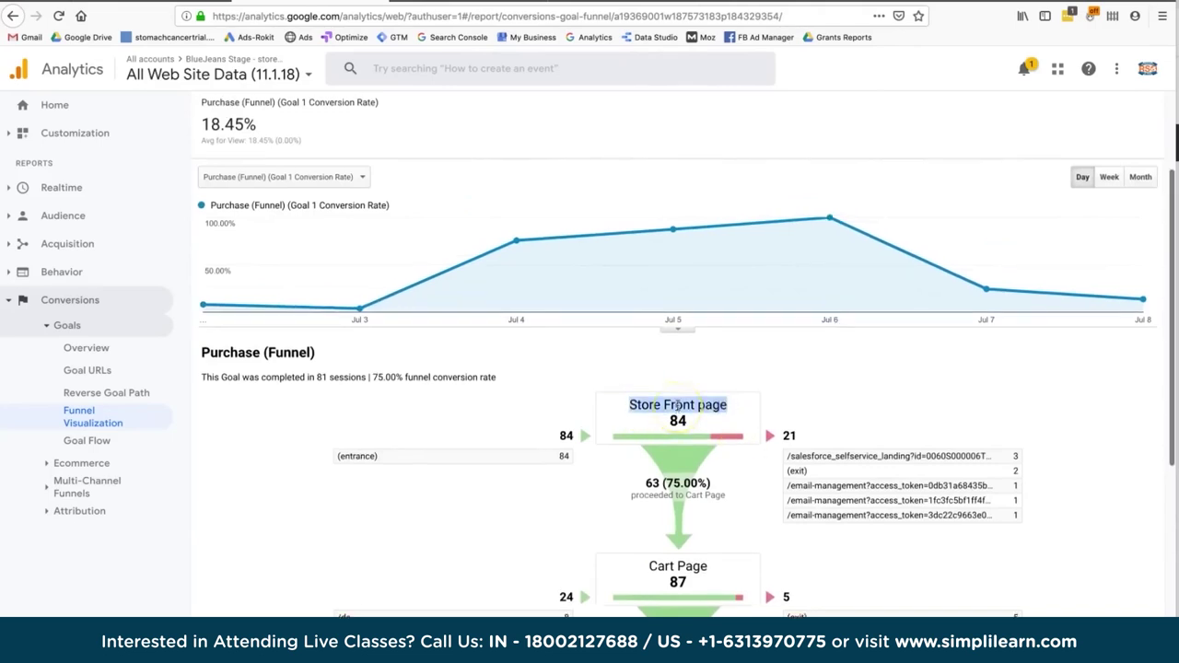
scroll(927, 243, "up", 3)
scroll(645, 516, "down", 3)
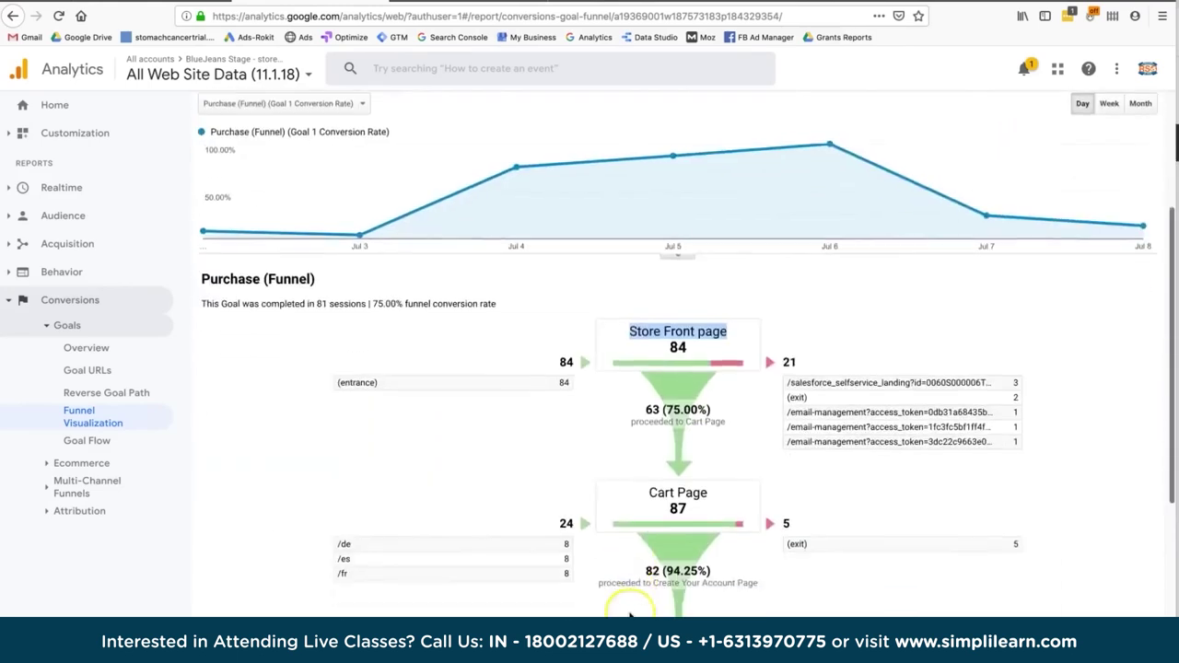
left_click(678, 348)
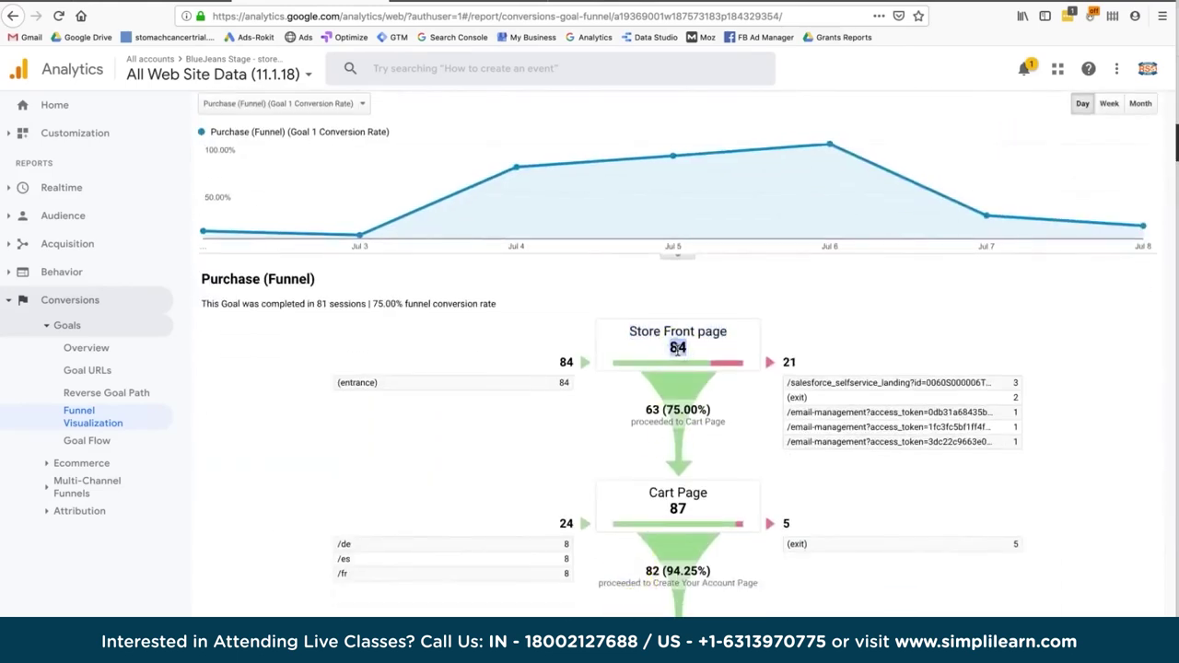
left_click_drag(678, 348, 674, 403)
double_click(683, 343)
scroll(663, 425, "down", 1)
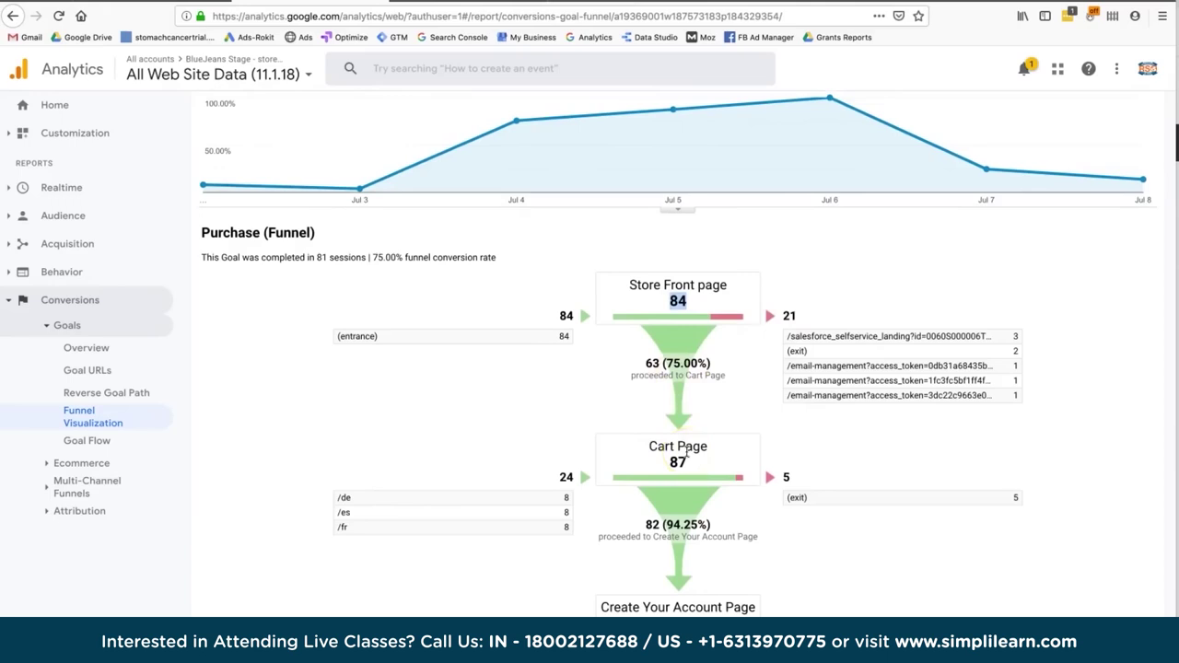
scroll(686, 451, "down", 1)
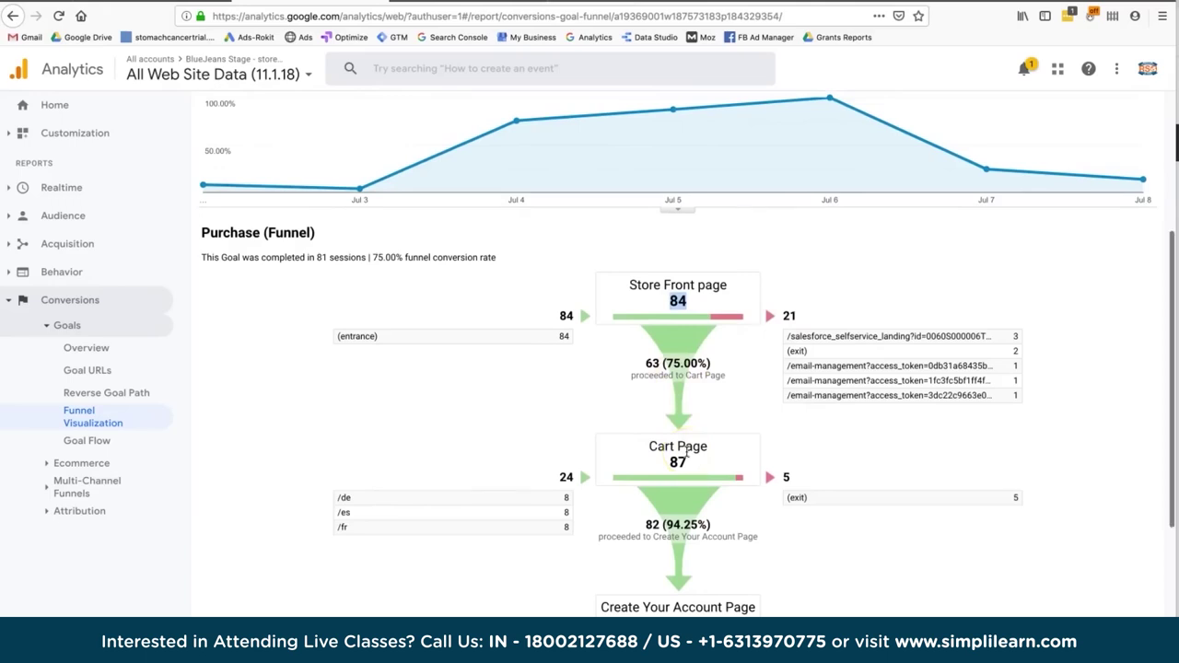
scroll(686, 451, "down", 1)
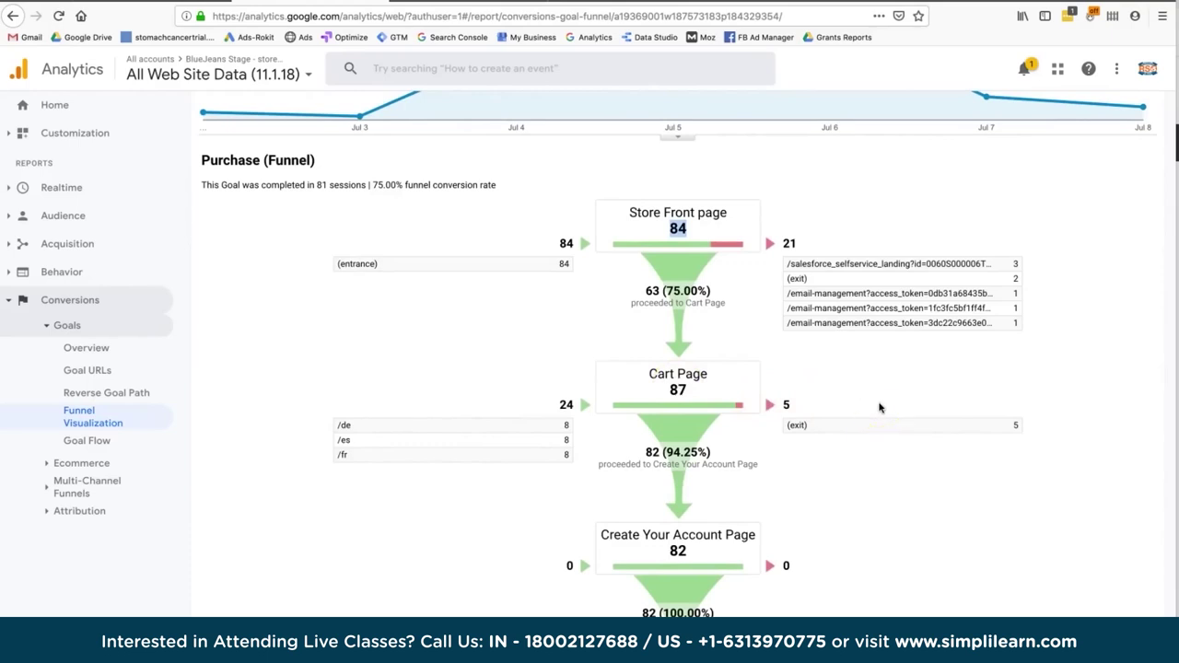
Compare the Cart Page sessions with the numbers proceeding to the Cart Page and to the Create Your Account Page
left_click(684, 391)
scroll(686, 394, "down", 1)
left_click_drag(686, 328, 678, 322)
triple_click(647, 387)
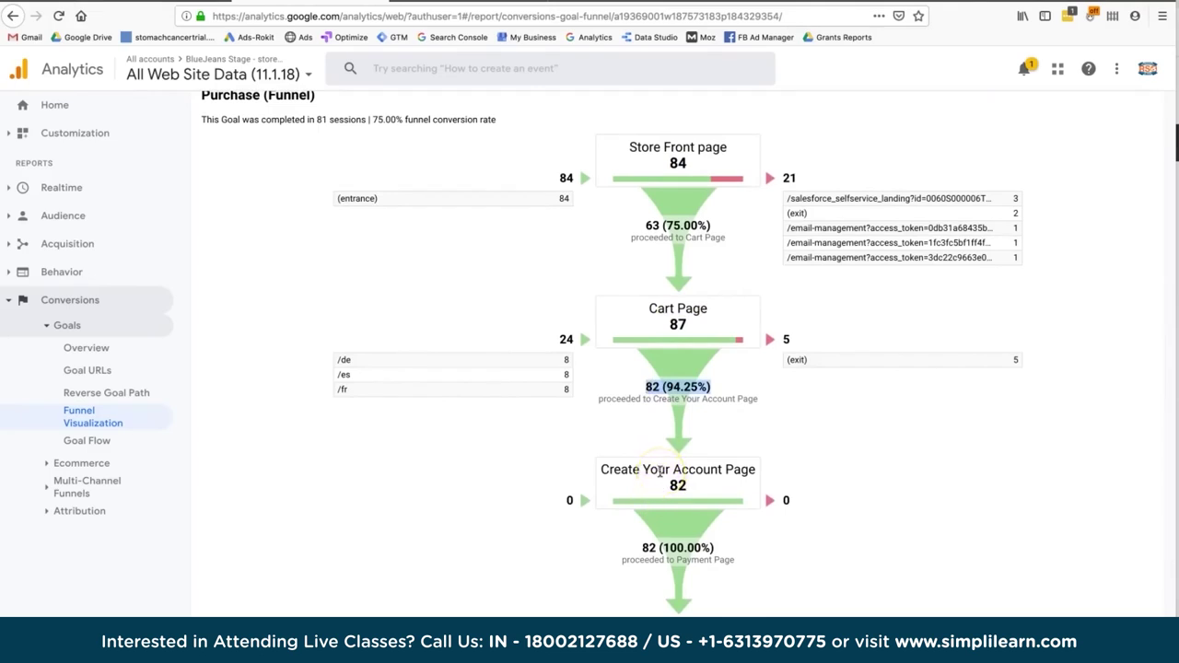
left_click(673, 386)
left_click_drag(663, 387, 729, 390)
left_click(650, 225)
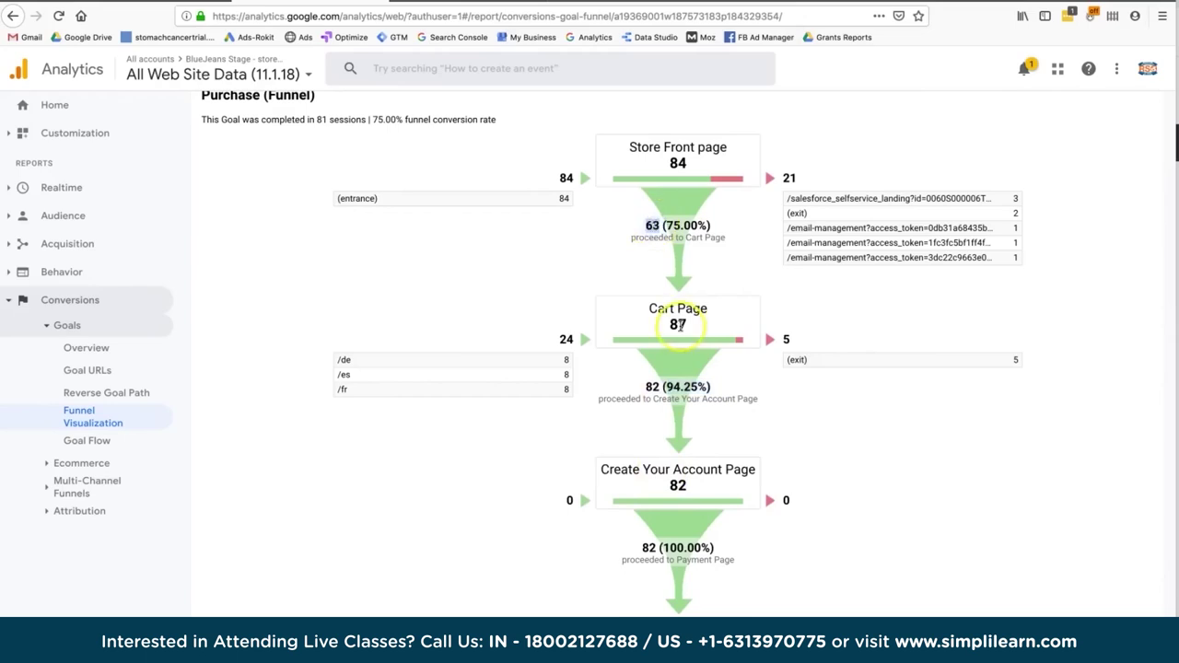
left_click(677, 221)
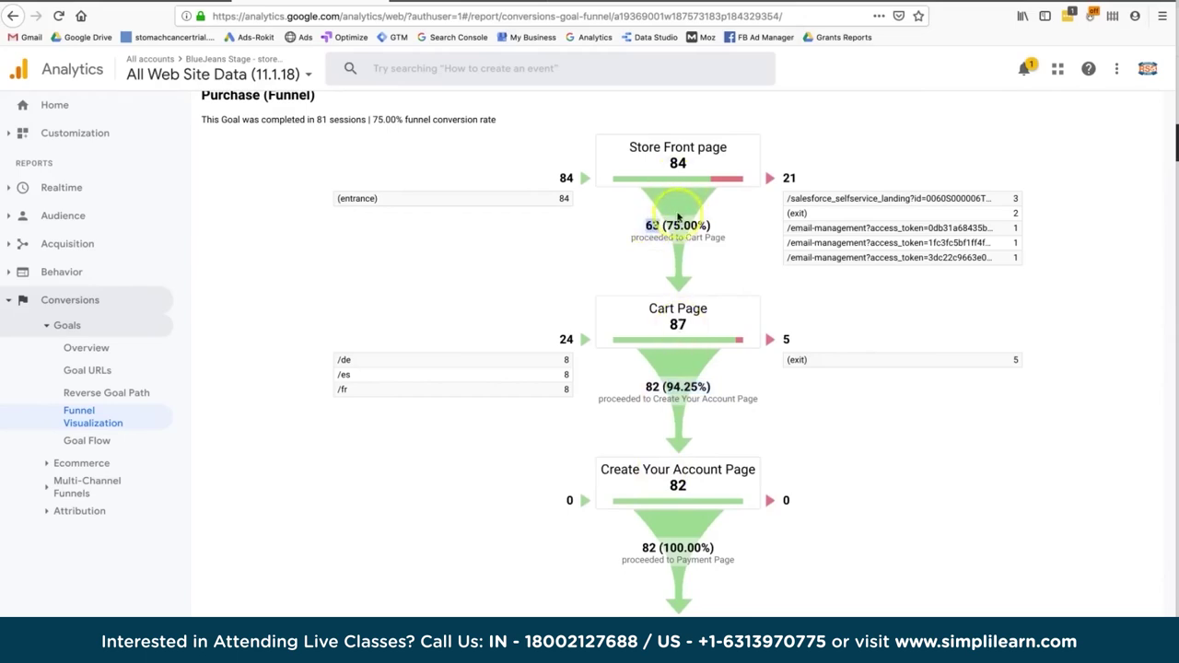
triple_click(677, 224)
scroll(677, 276, "down", 2)
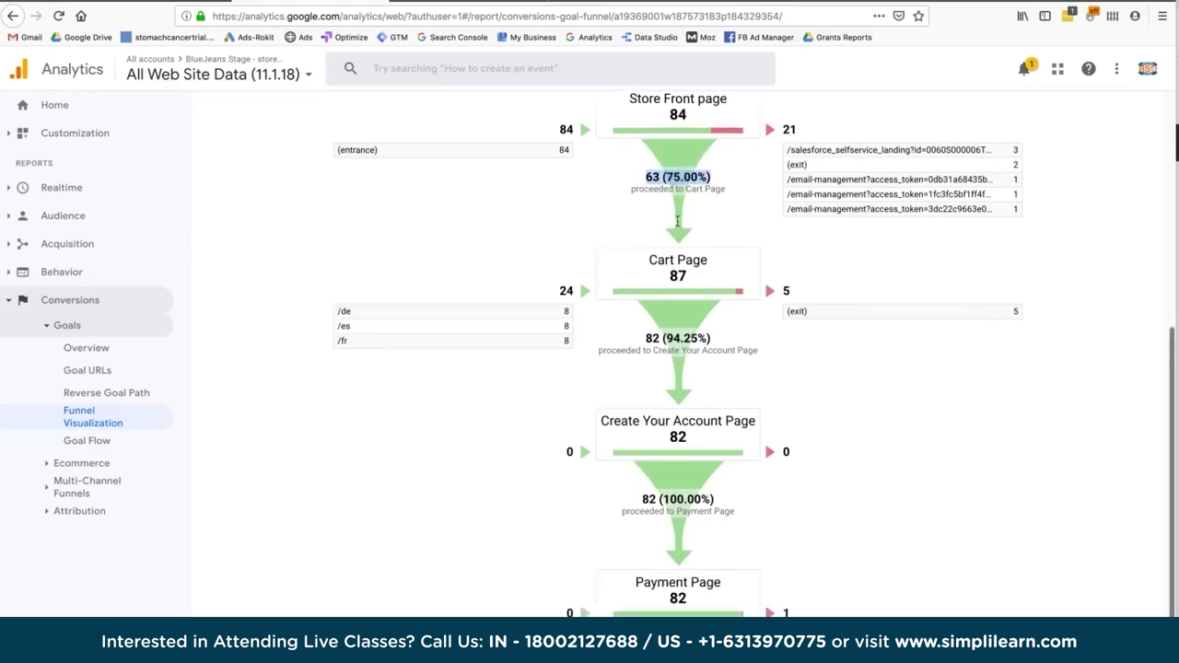
Examine the flow from the Cart Page through the Create Your Account Page to the Payment Page
triple_click(659, 367)
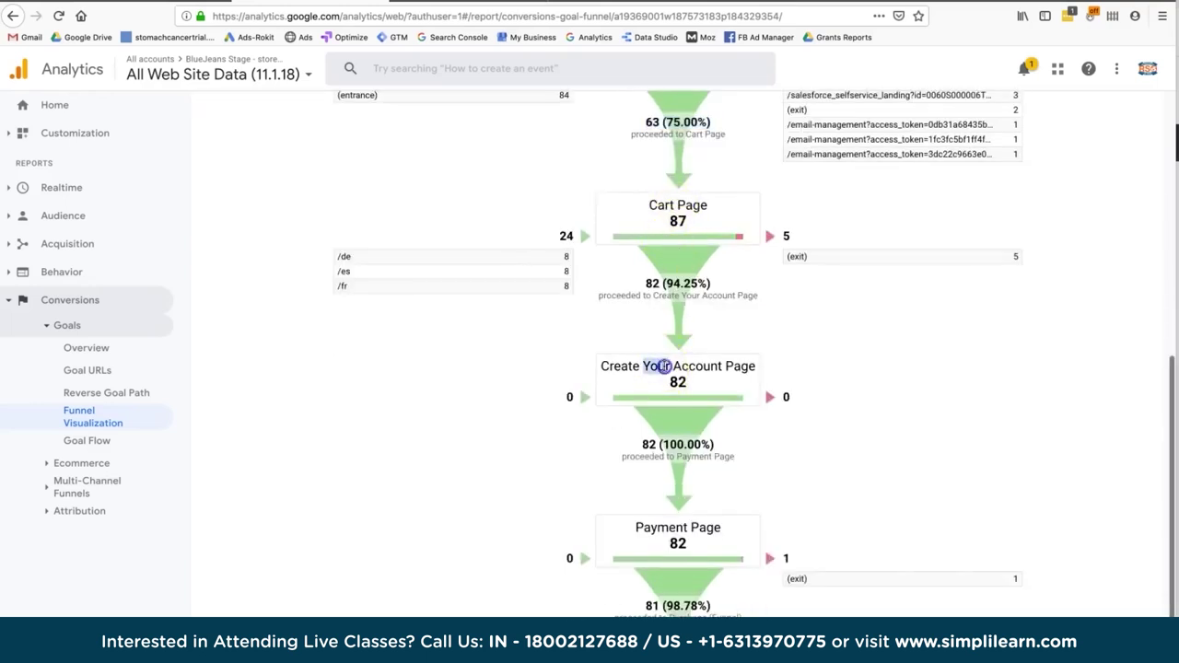
left_click_drag(663, 283, 694, 345)
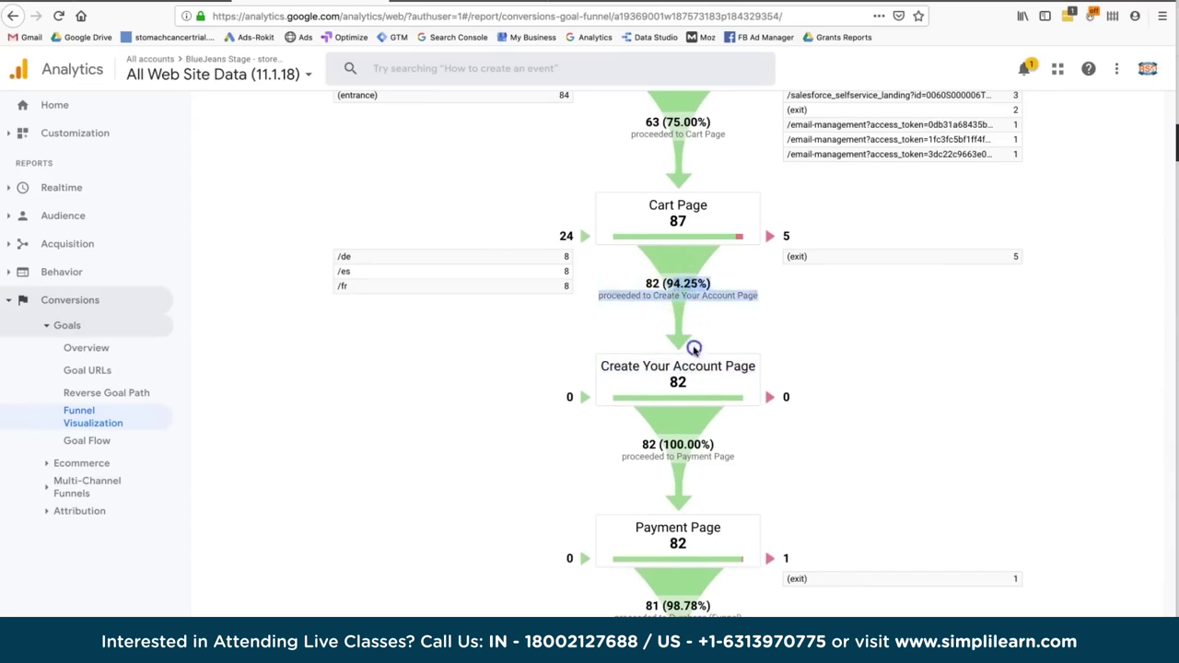
left_click(695, 344)
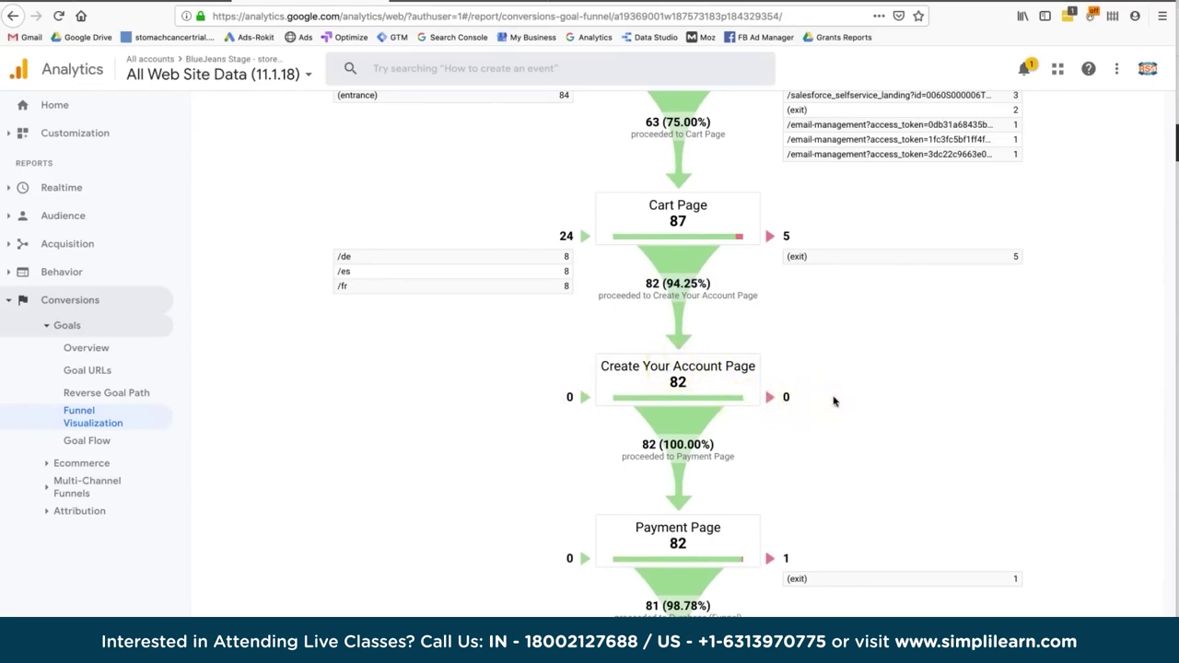
left_click(683, 376)
scroll(682, 375, "down", 1)
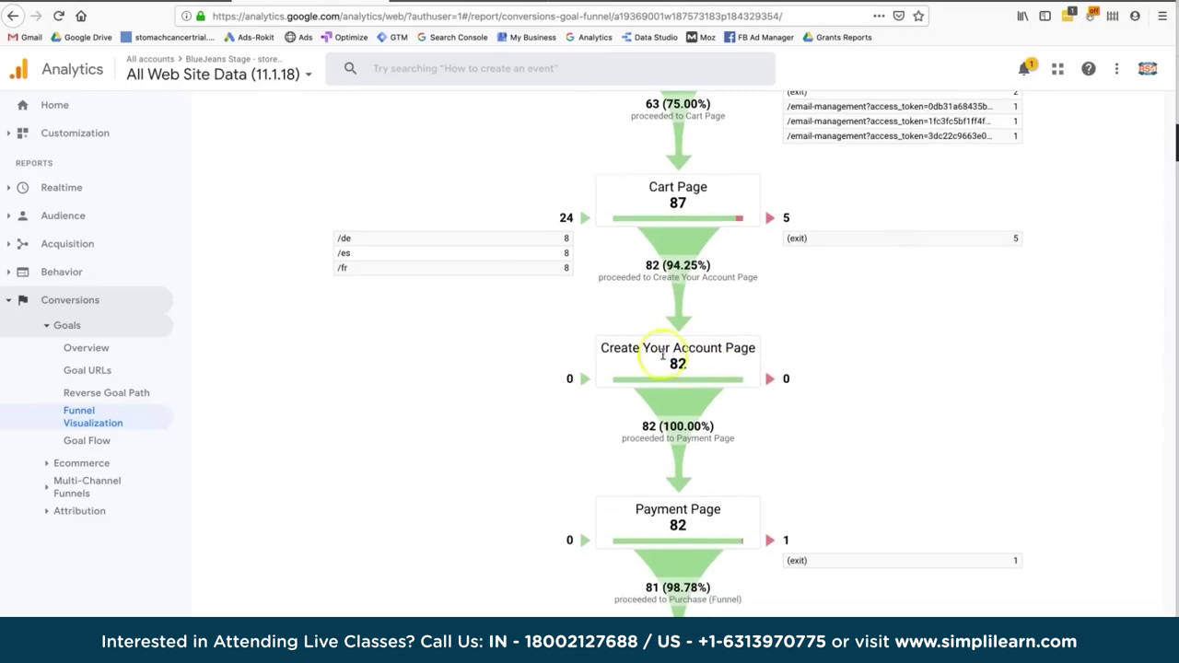
scroll(662, 356, "down", 2)
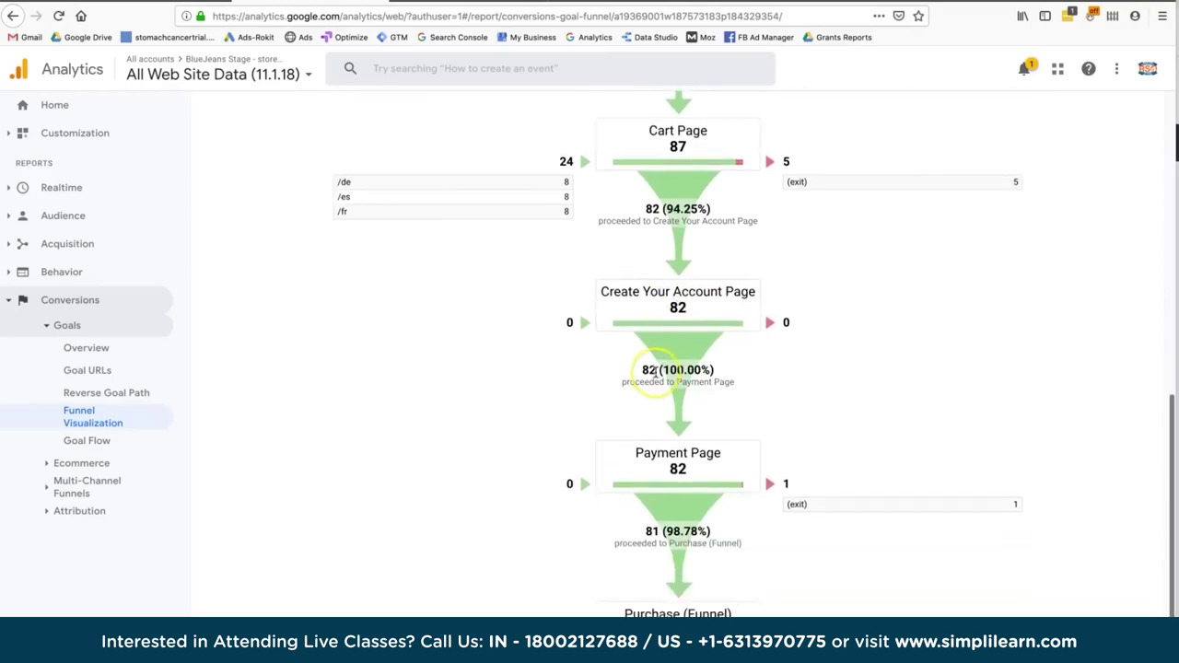
scroll(654, 371, "down", 1)
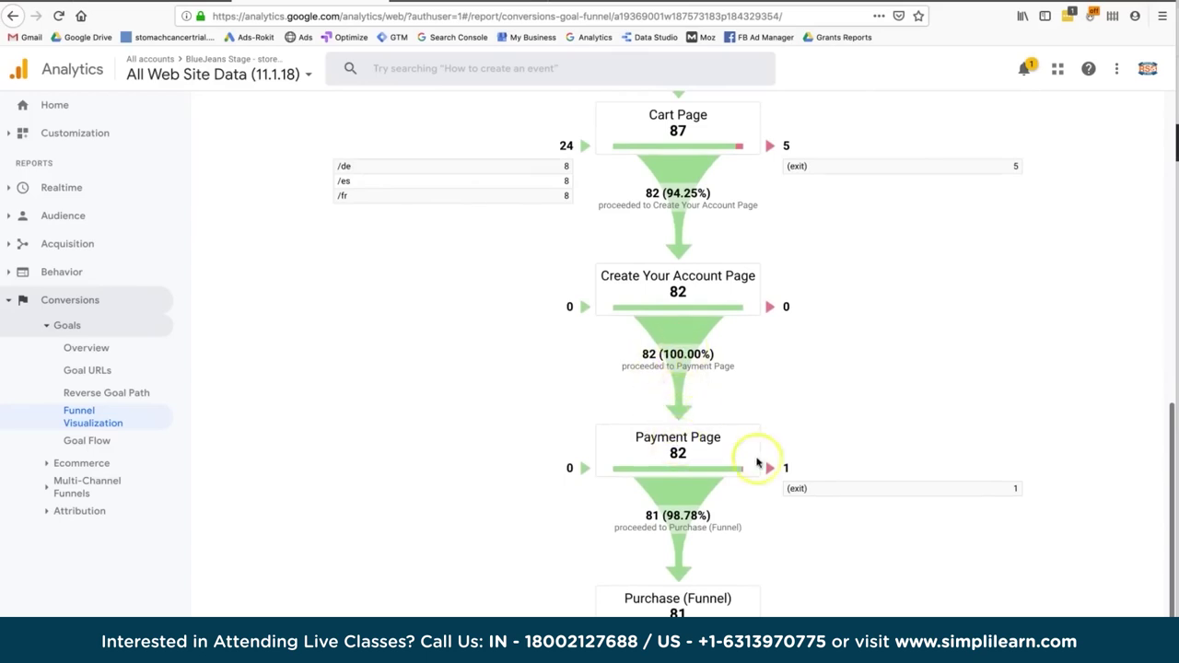
Examine how many Payment Page sessions proceed to the final Purchase (Funnel) step
triple_click(653, 513)
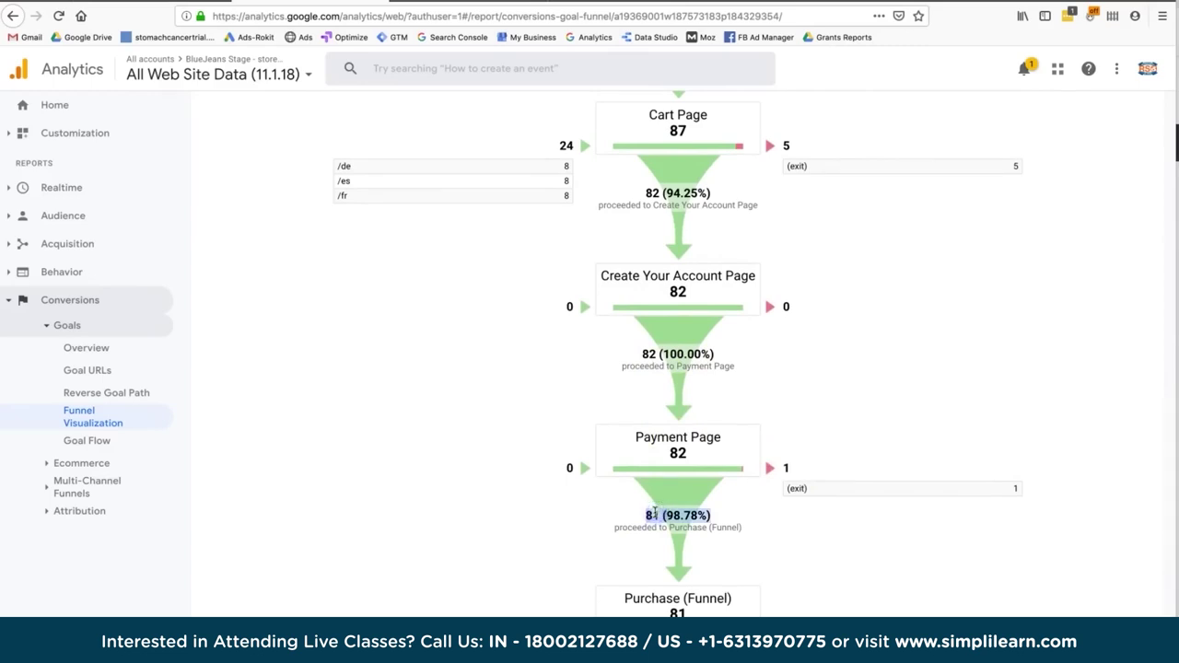
left_click_drag(667, 527, 687, 465)
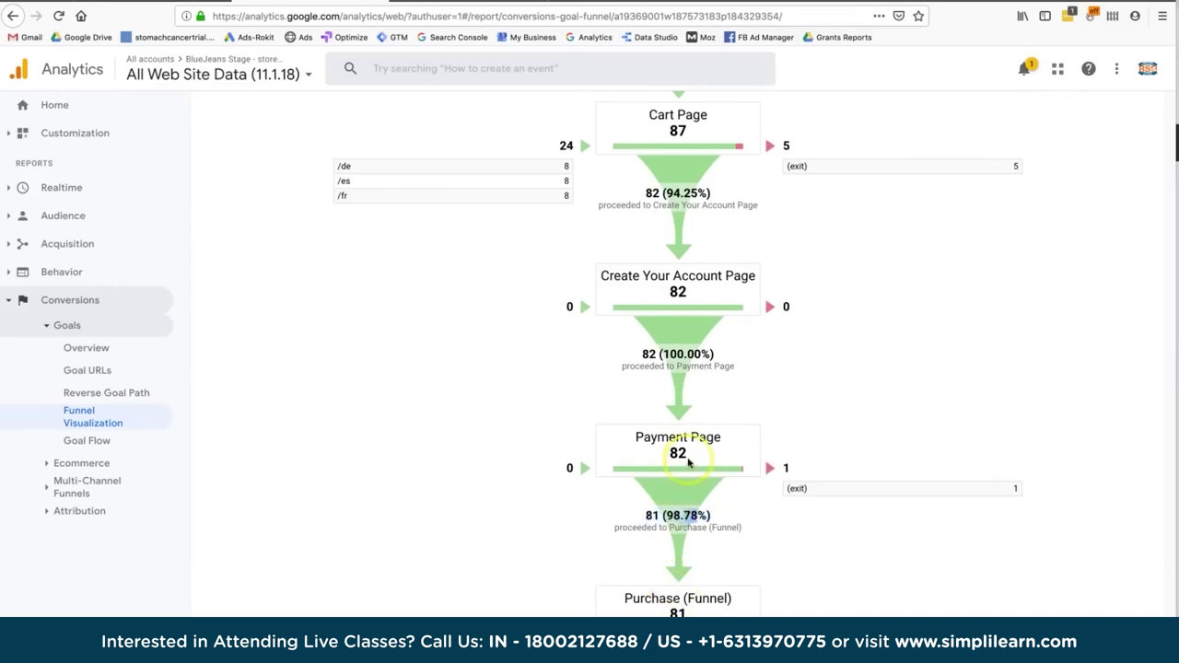
triple_click(677, 515)
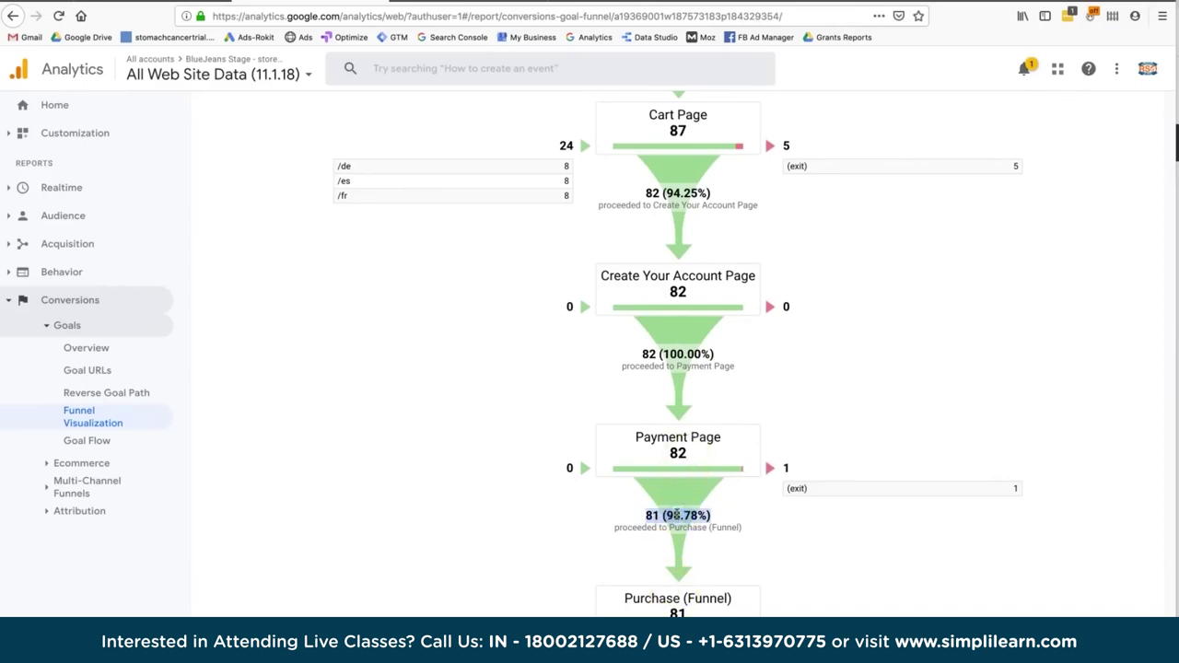
scroll(681, 571, "up", 4)
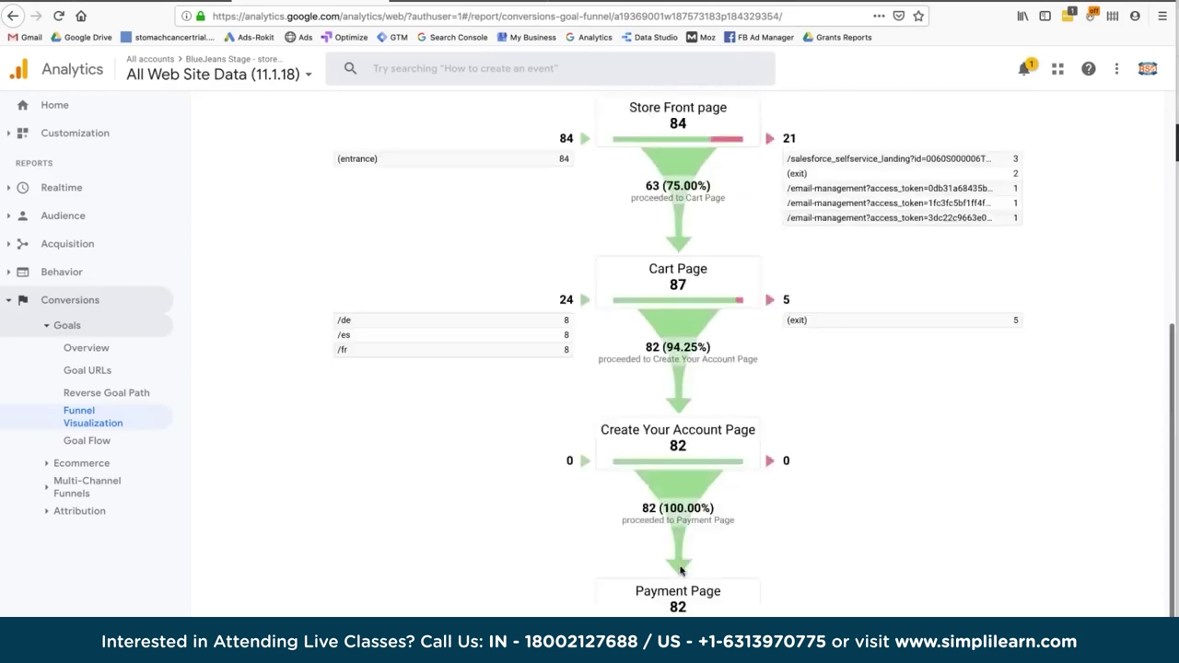
scroll(681, 571, "down", 3)
scroll(680, 571, "down", 1)
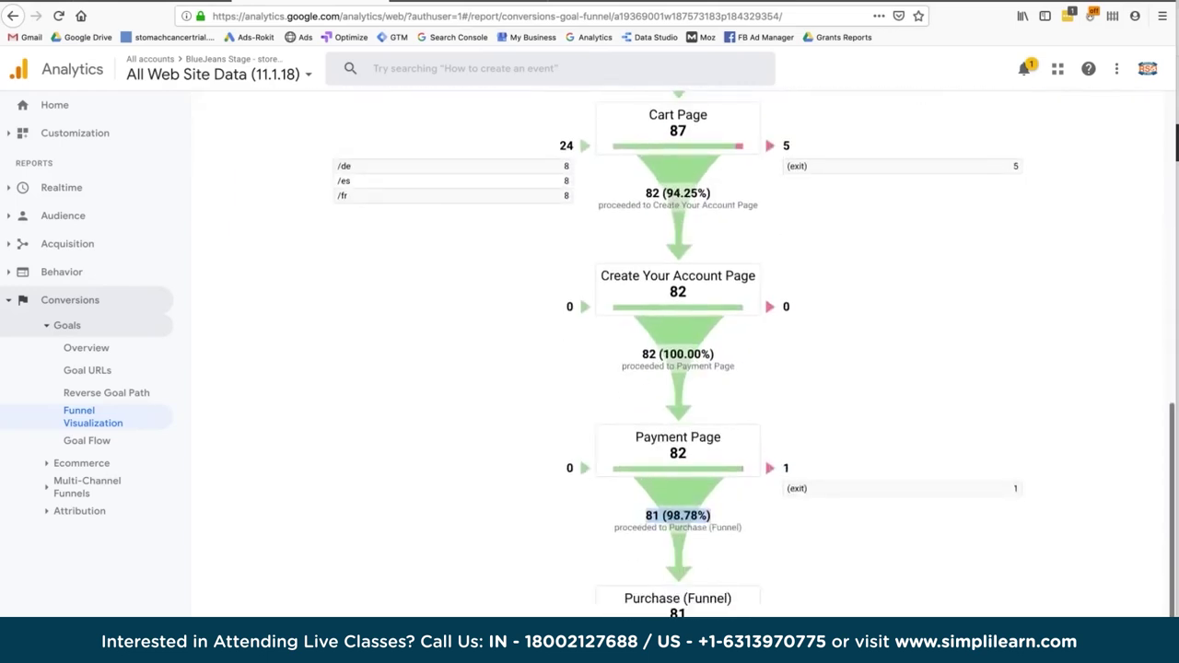
left_click(631, 616)
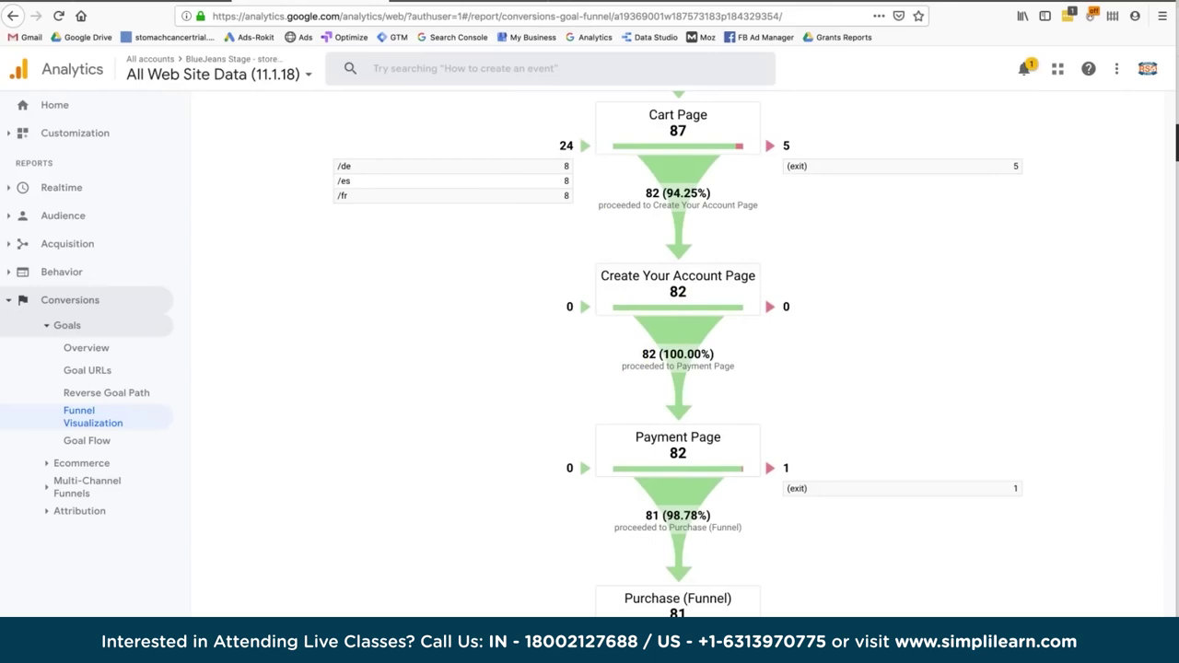
Review the whole funnel between the Store Front page and the Purchase (Funnel) step
scroll(677, 353, "up", 2)
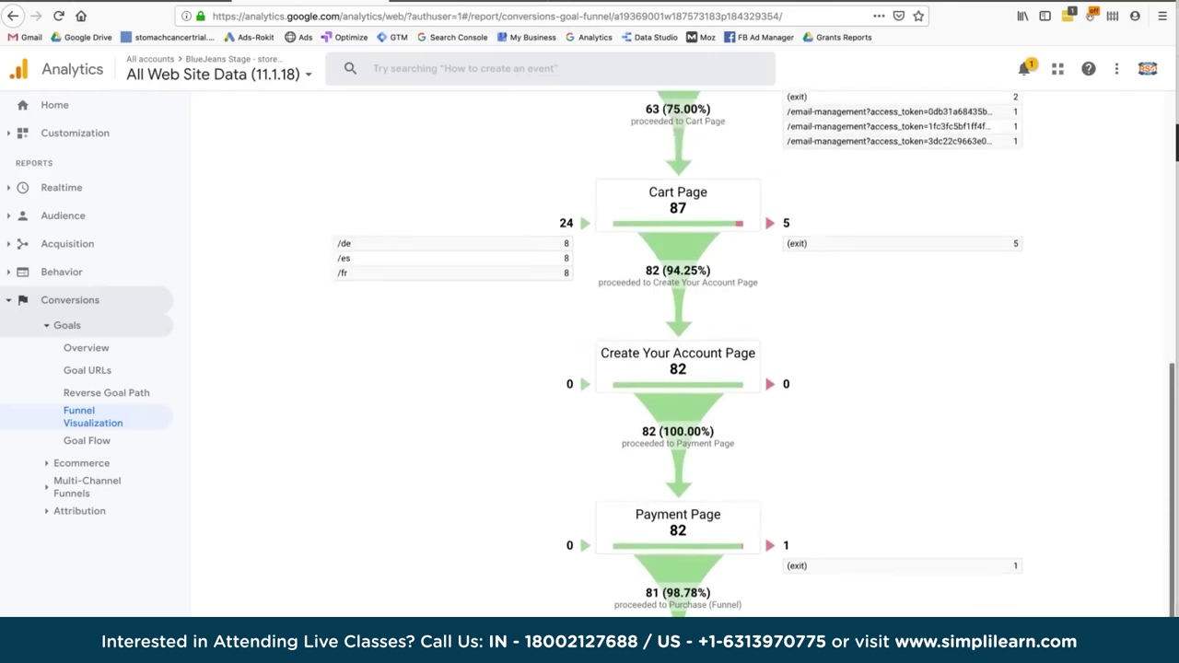
scroll(677, 352, "down", 1)
scroll(487, 487, "up", 5)
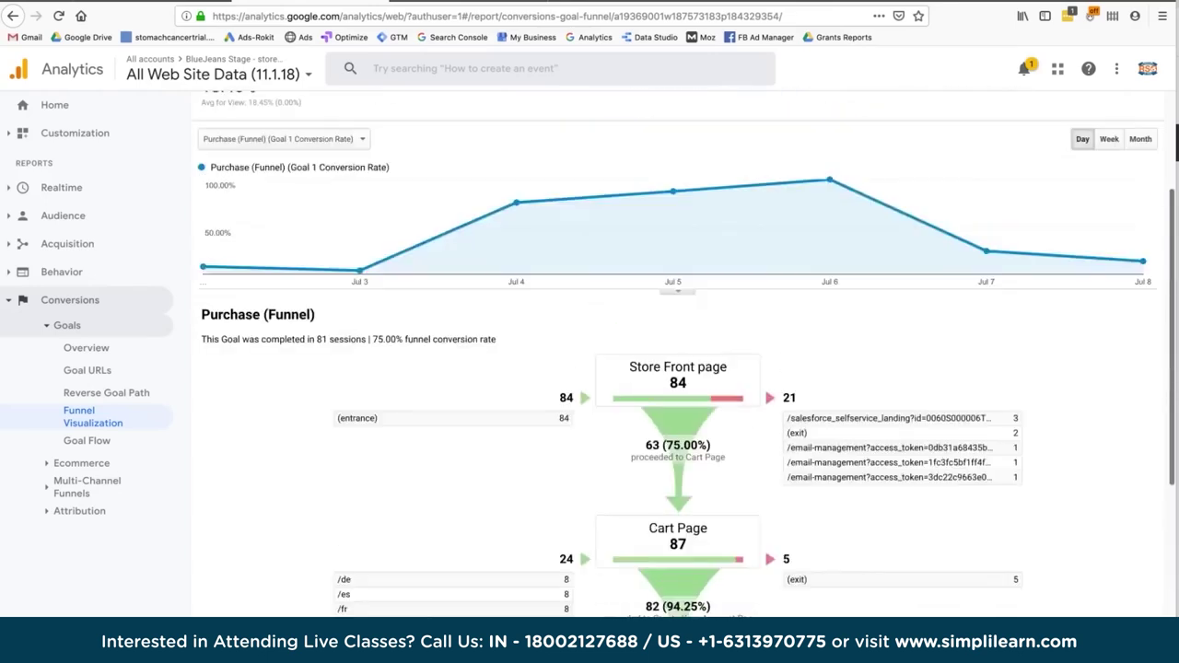
scroll(678, 368, "down", 5)
scroll(678, 359, "up", 3)
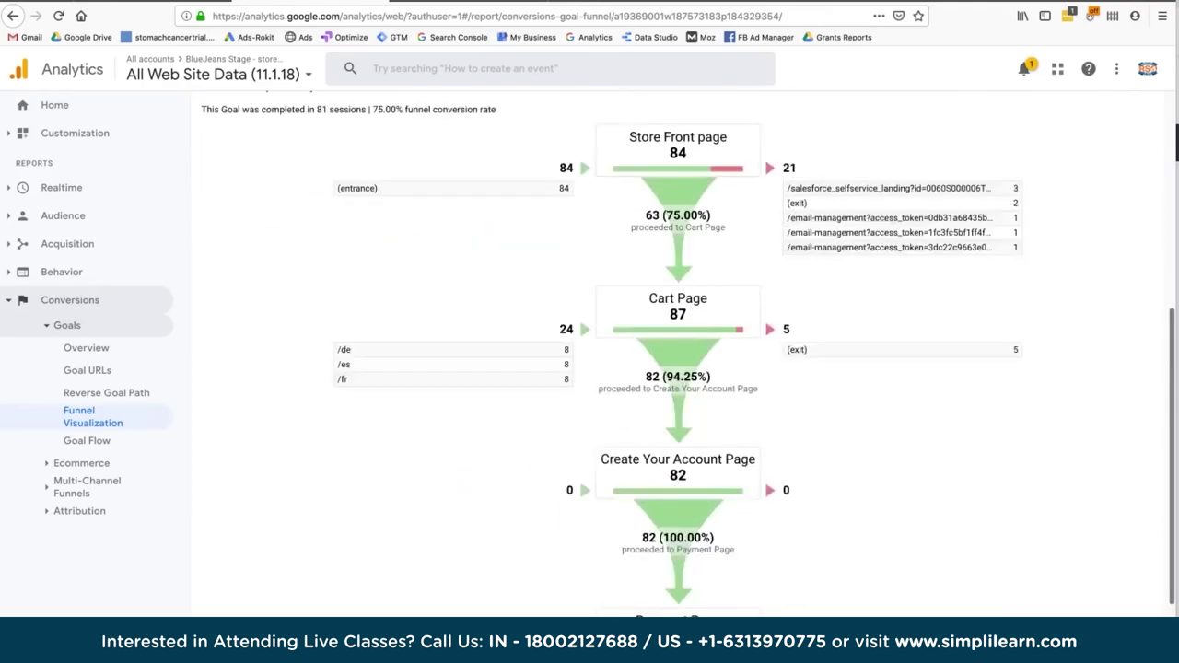
scroll(678, 359, "down", 3)
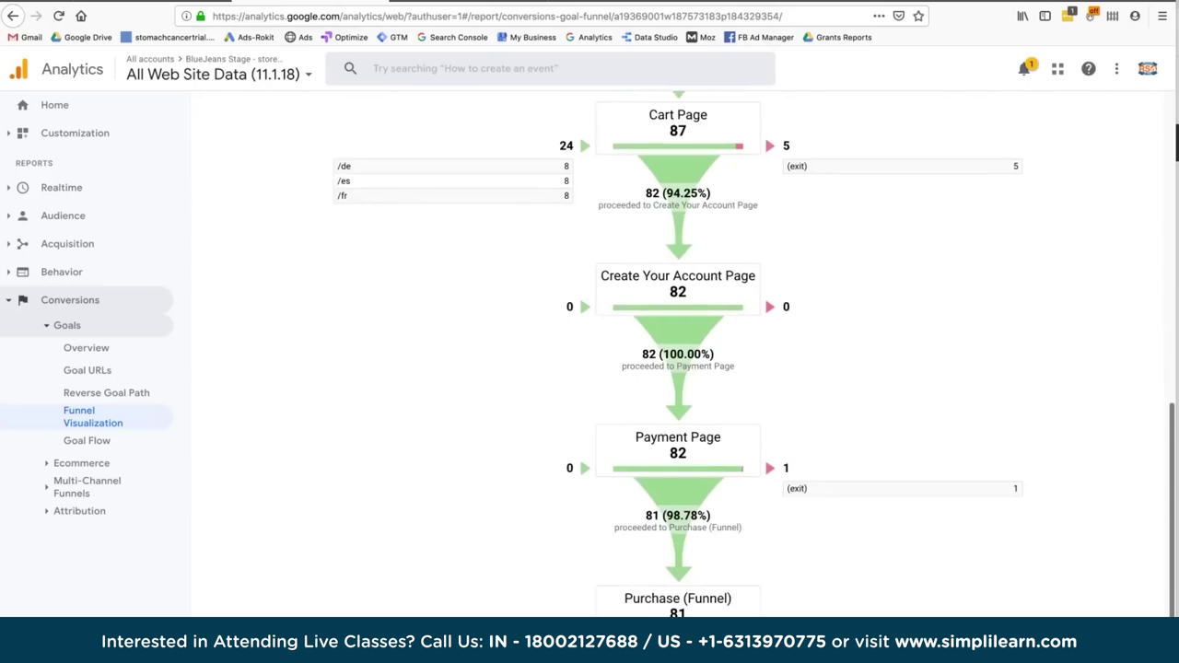
scroll(678, 360, "down", 1)
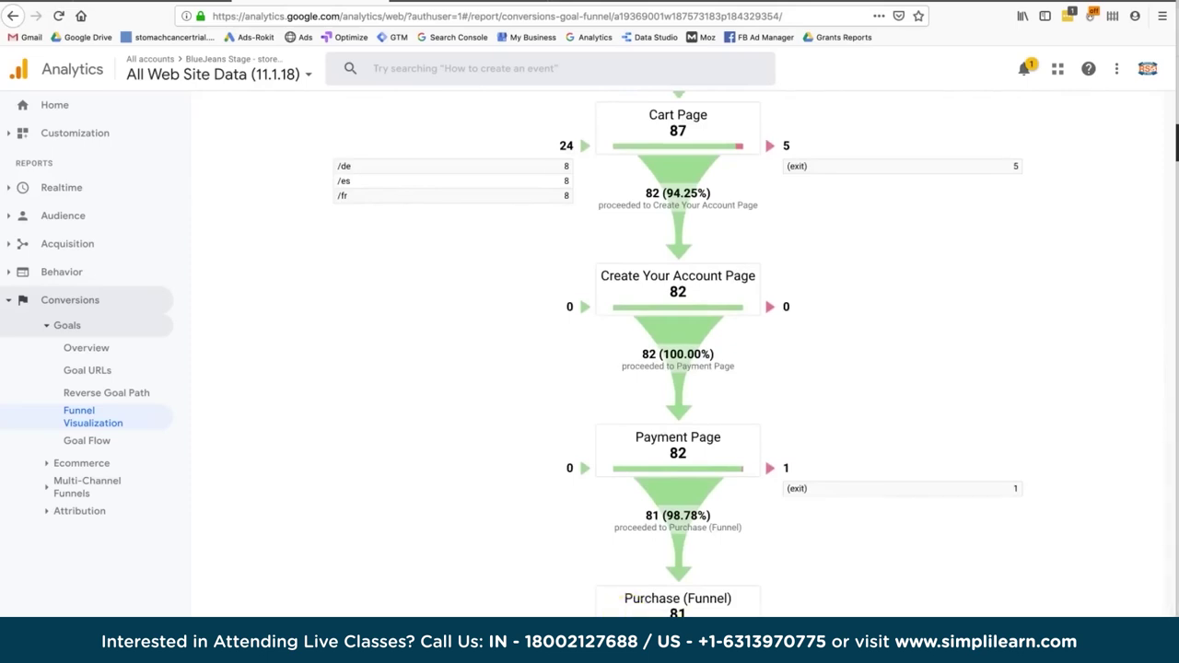
Examine the overall Purchase (Funnel) Goal 1 conversion rate above the chart
scroll(678, 359, "up", 10)
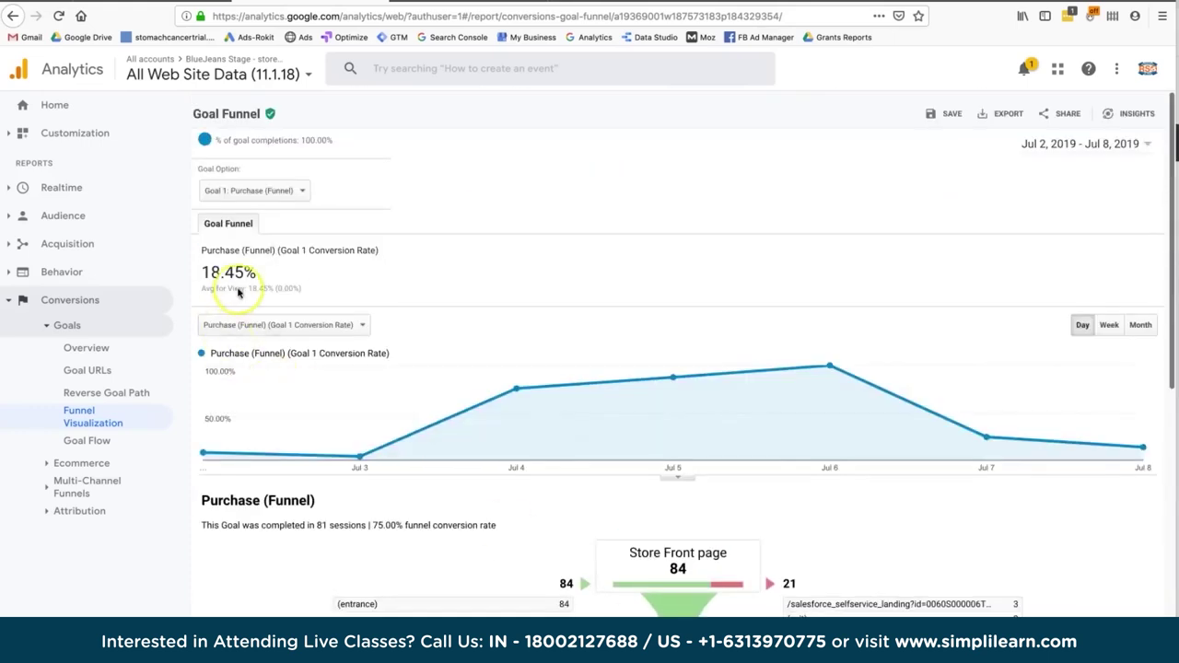
double_click(213, 273)
left_click(213, 273)
double_click(214, 272)
left_click_drag(214, 271, 201, 268)
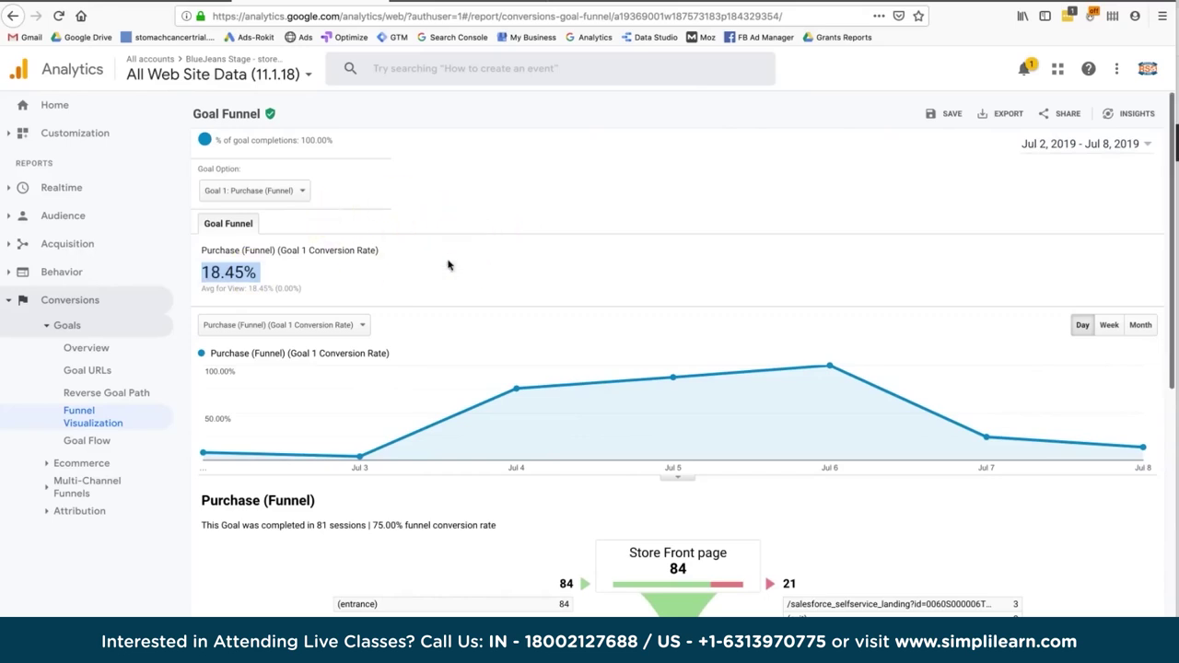
left_click(234, 273)
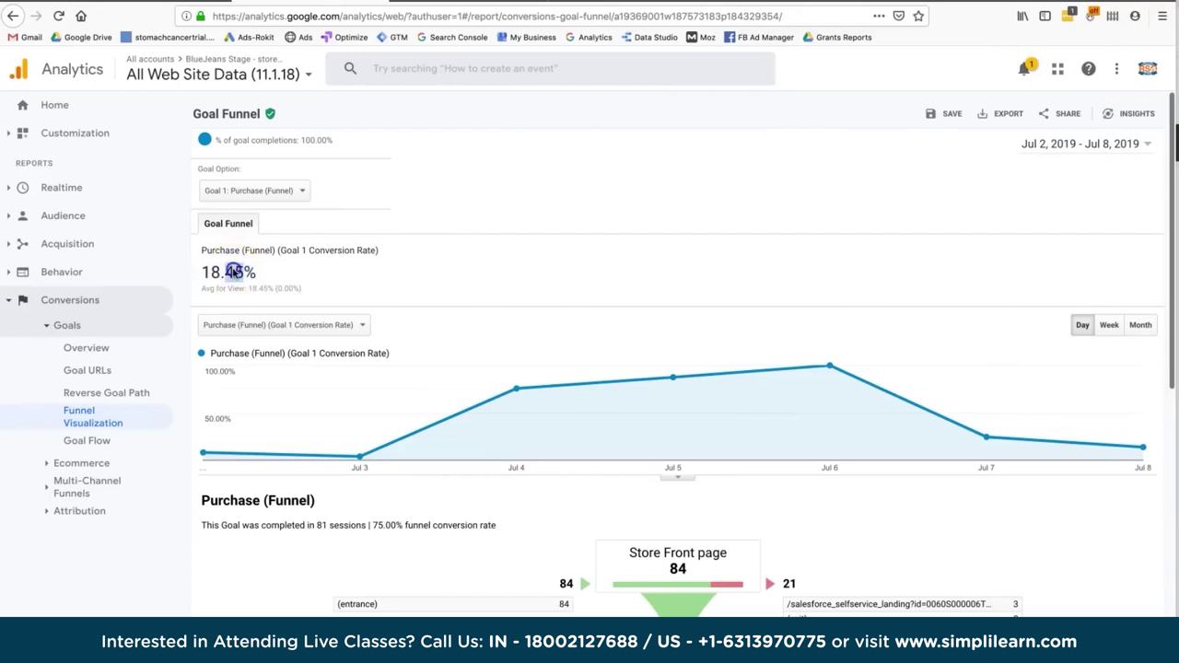
double_click(234, 272)
left_click(371, 356)
Compare the sessions entering at the Store Front page with those completing the Purchase (Funnel) goal
scroll(371, 356, "down", 6)
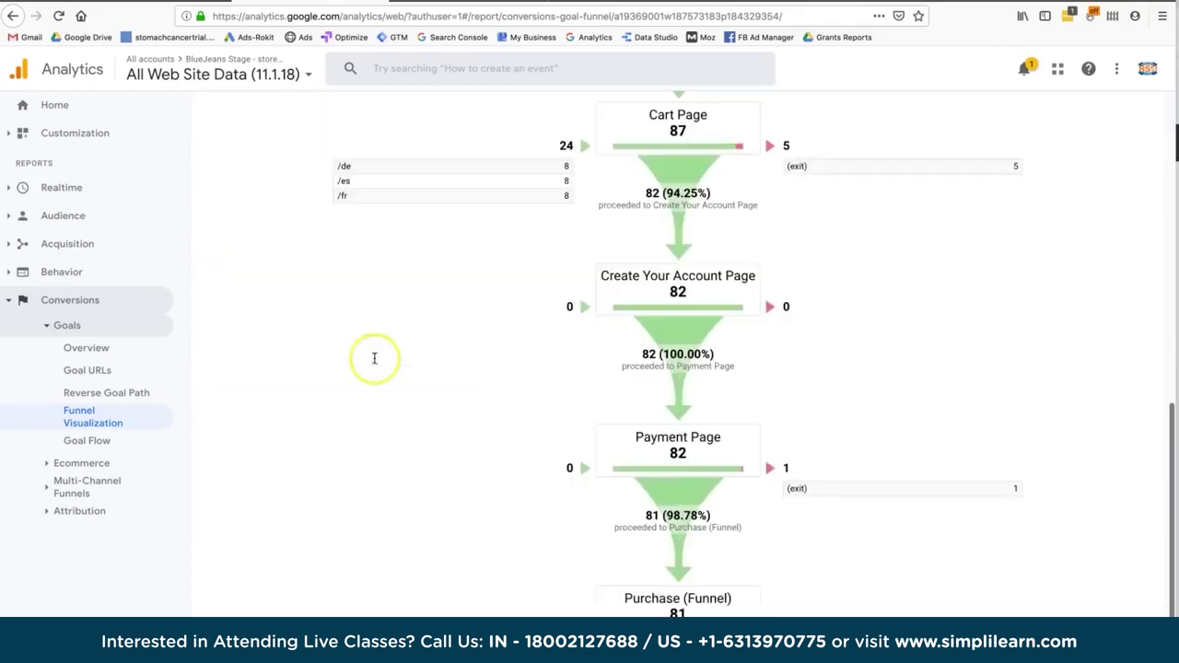
scroll(678, 368, "up", 3)
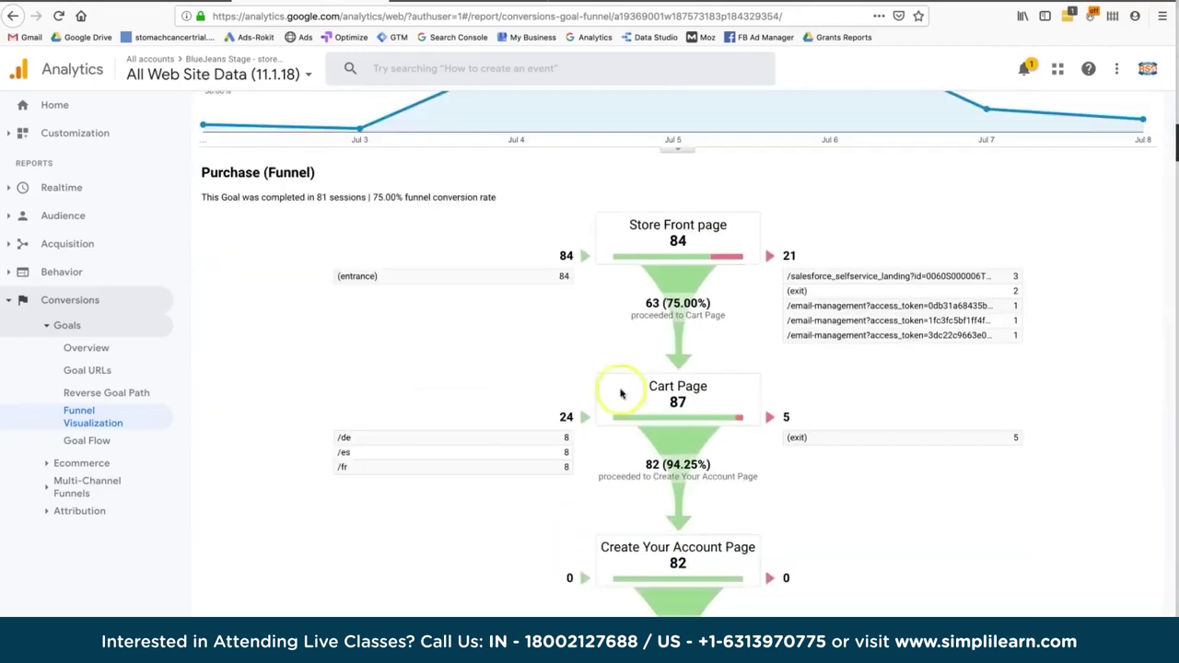
scroll(695, 479, "down", 3)
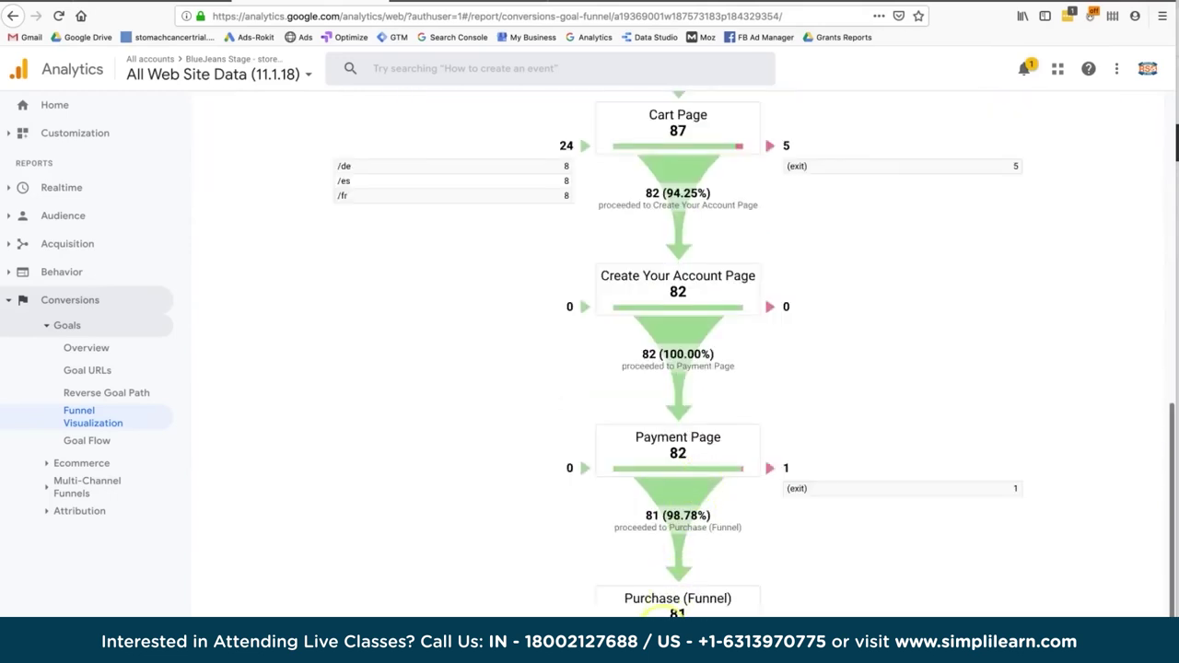
scroll(676, 612, "up", 4)
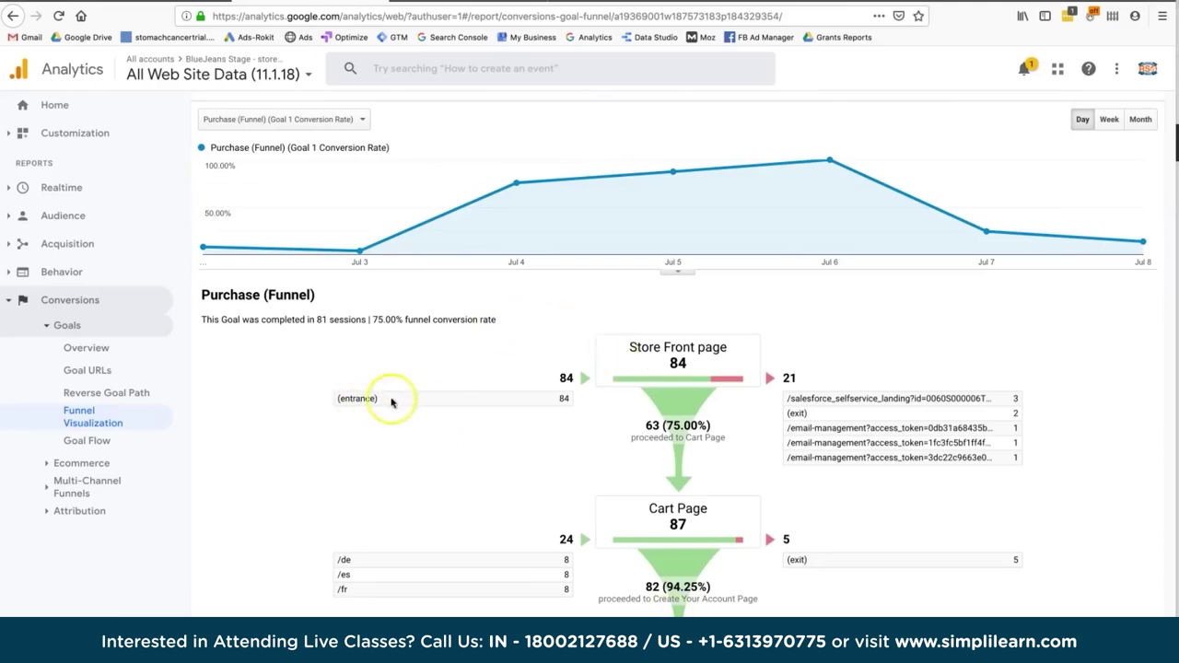
Examine the entrances and exits at each funnel stage, focusing on the drop-off around the Cart Page
scroll(771, 527, "down", 2)
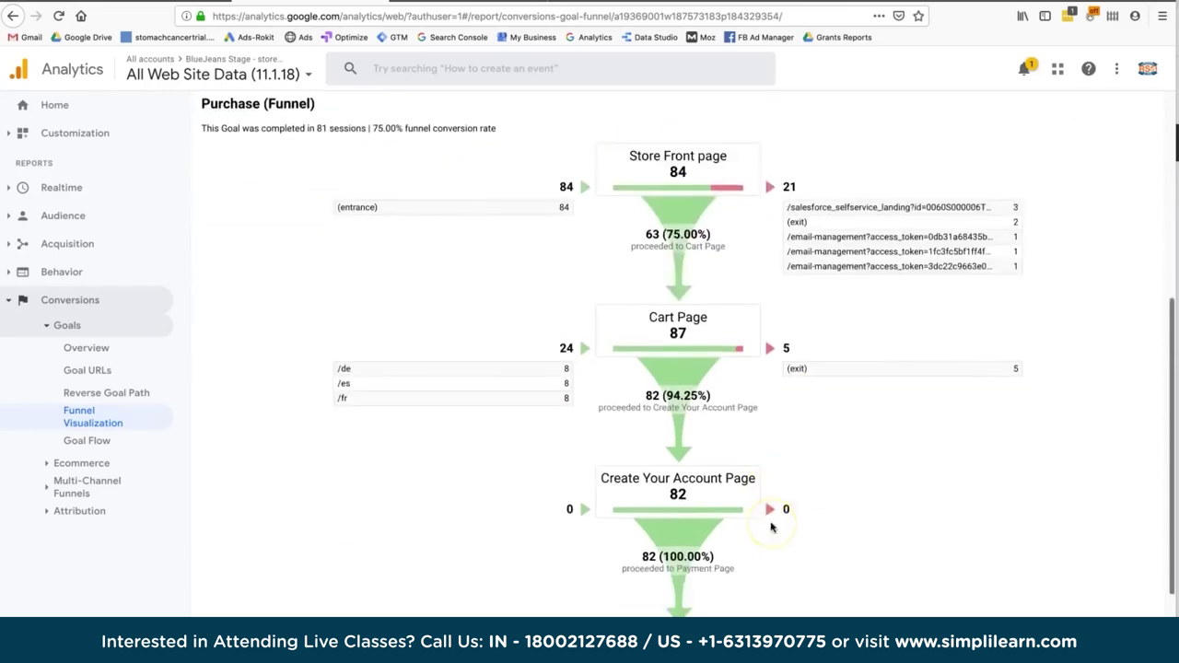
scroll(772, 527, "up", 1)
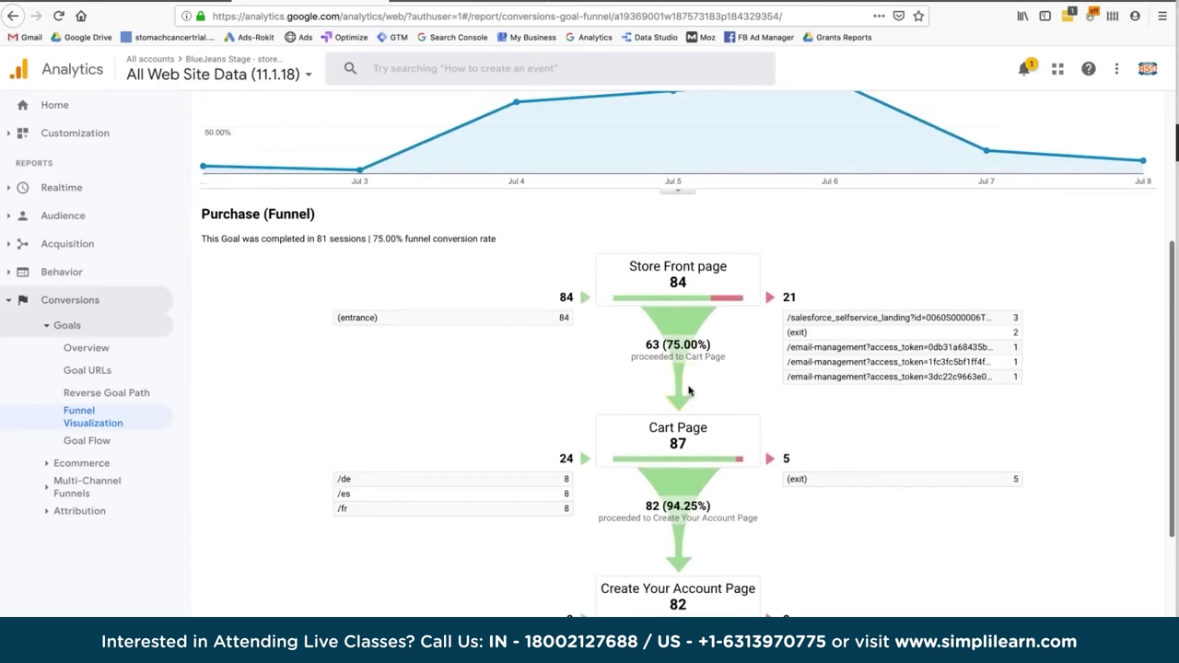
scroll(716, 433, "down", 3)
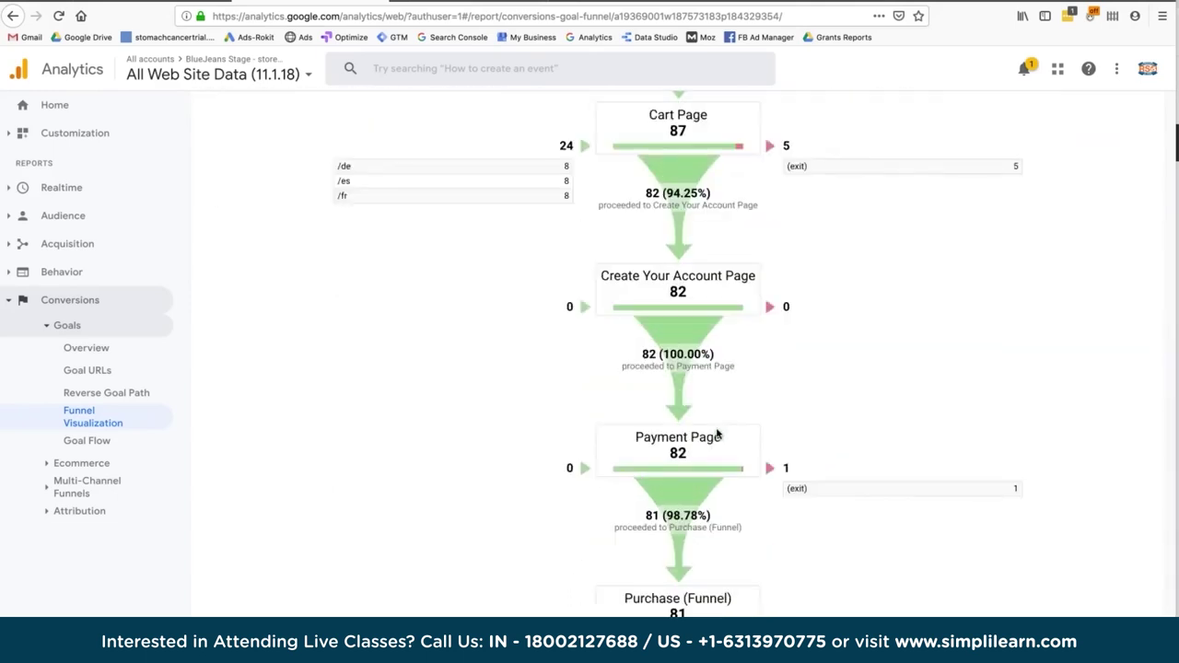
scroll(717, 433, "up", 1)
scroll(716, 433, "up", 2)
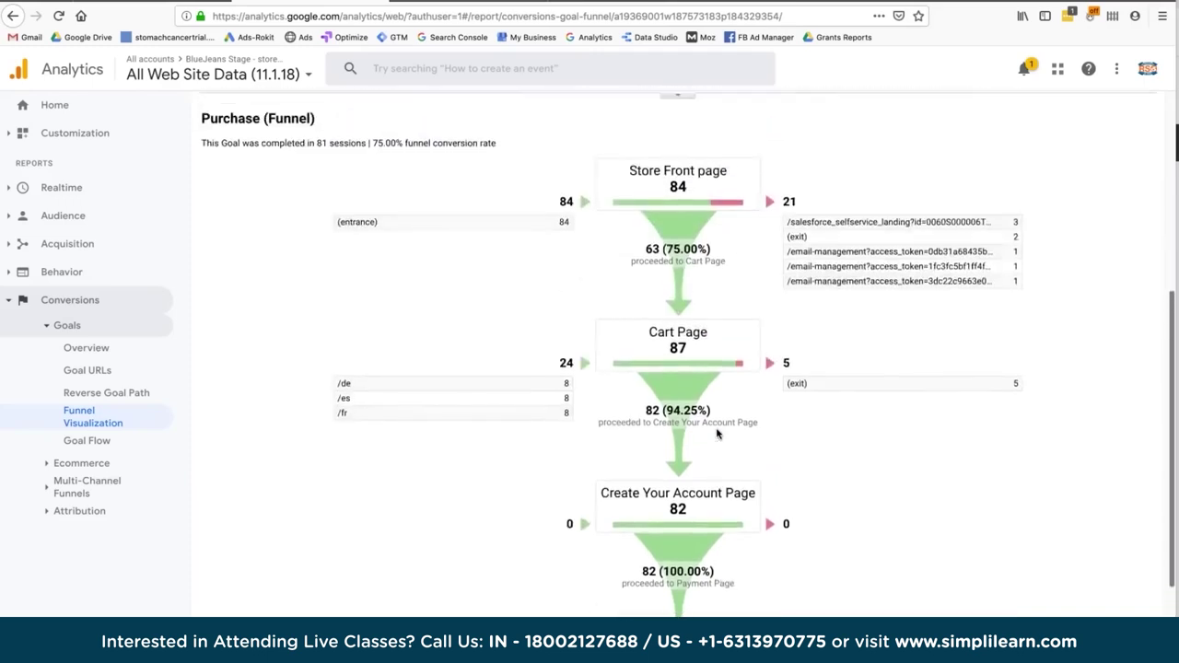
left_click(678, 404)
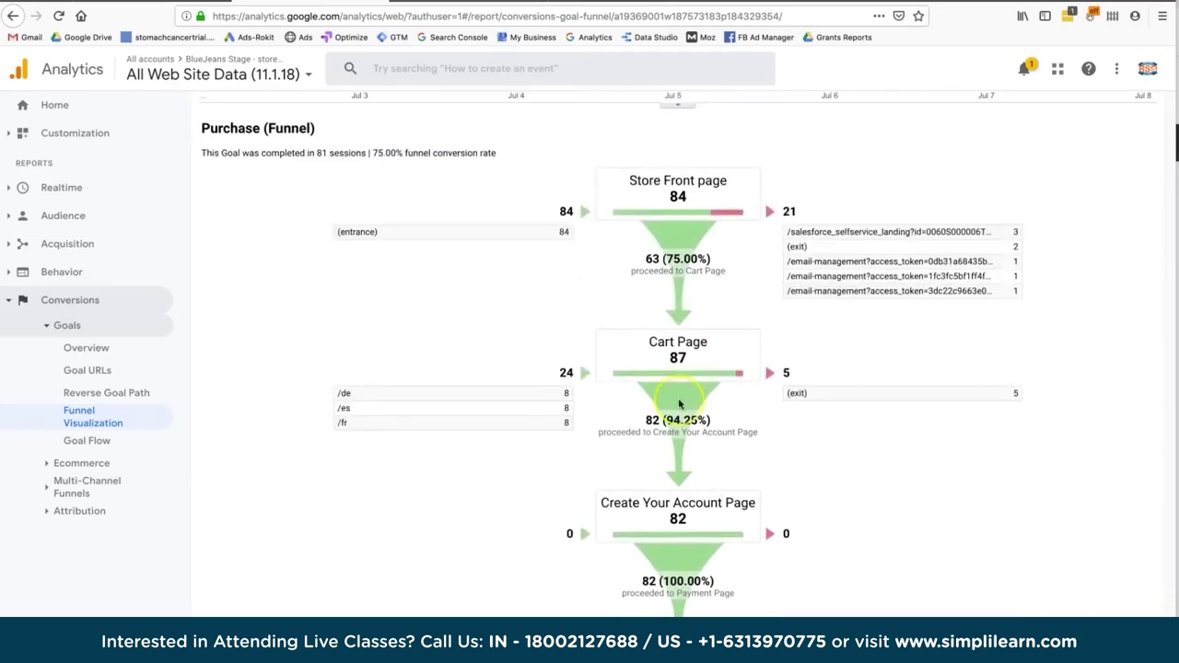
scroll(678, 404, "up", 1)
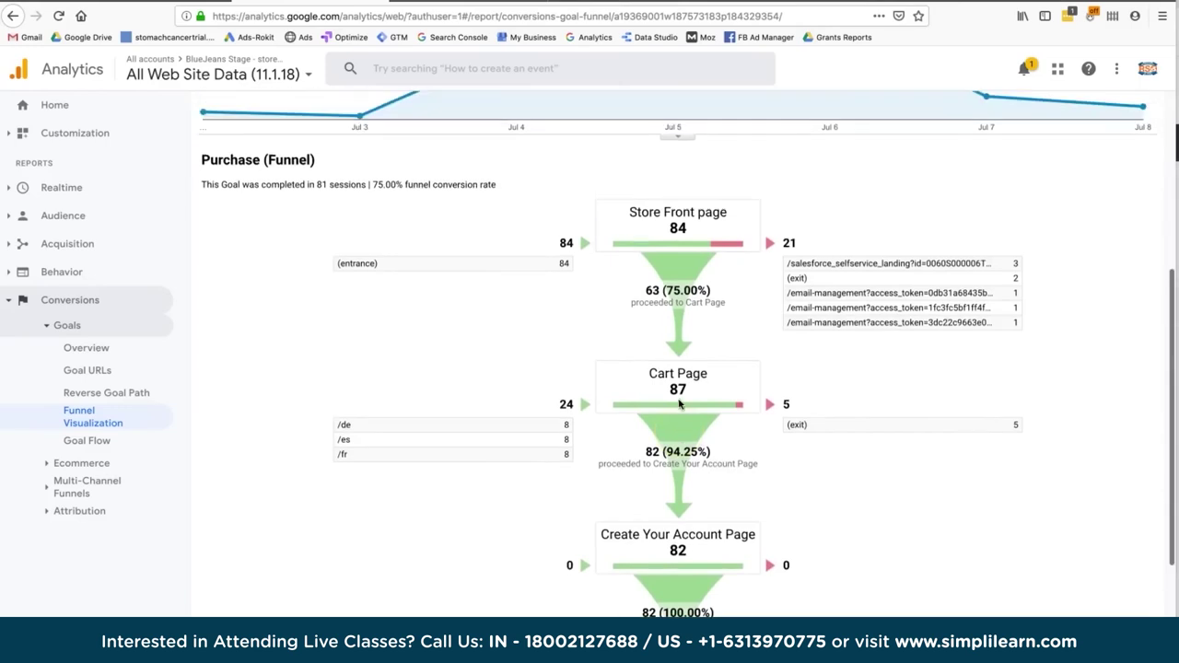
scroll(679, 403, "up", 3)
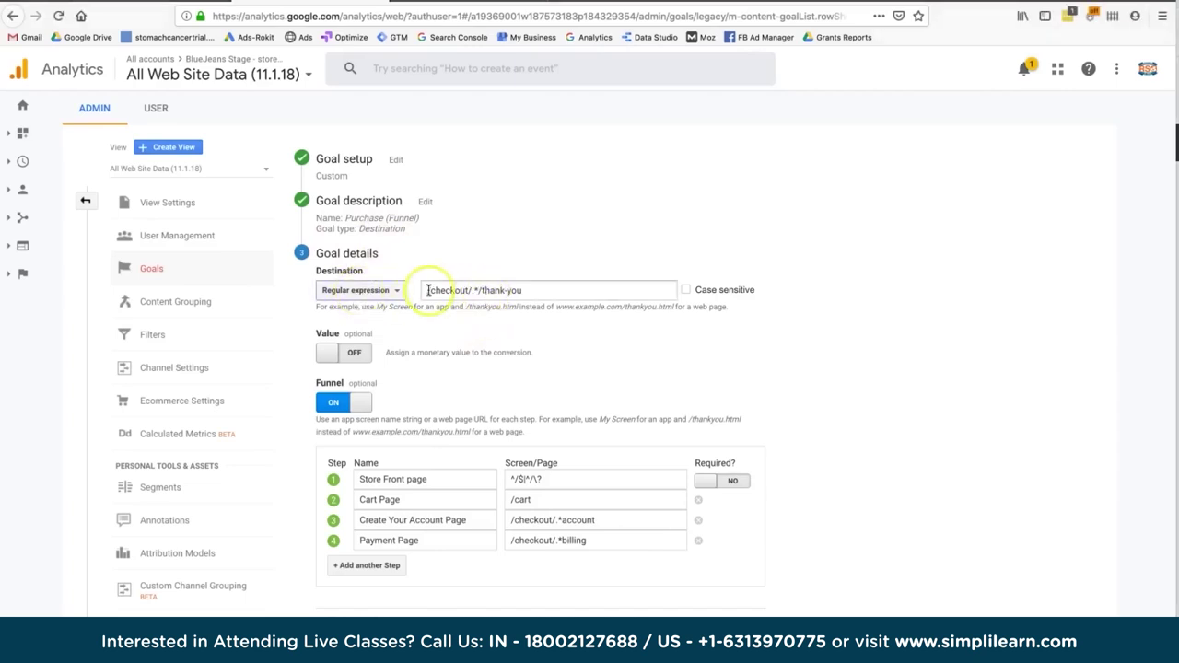
Review the Purchase (Funnel) goal's regular-expression destination, its funnel step pages and the Verify this Goal option
left_click_drag(424, 290, 542, 293)
left_click(542, 293)
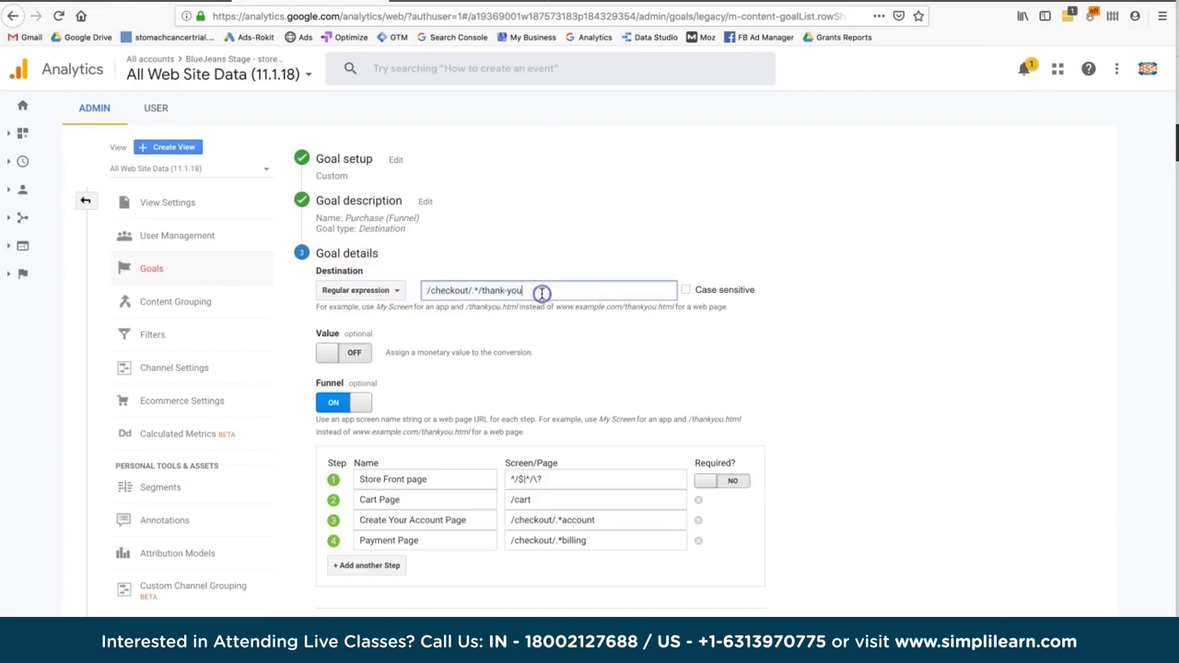
scroll(542, 378, "down", 1)
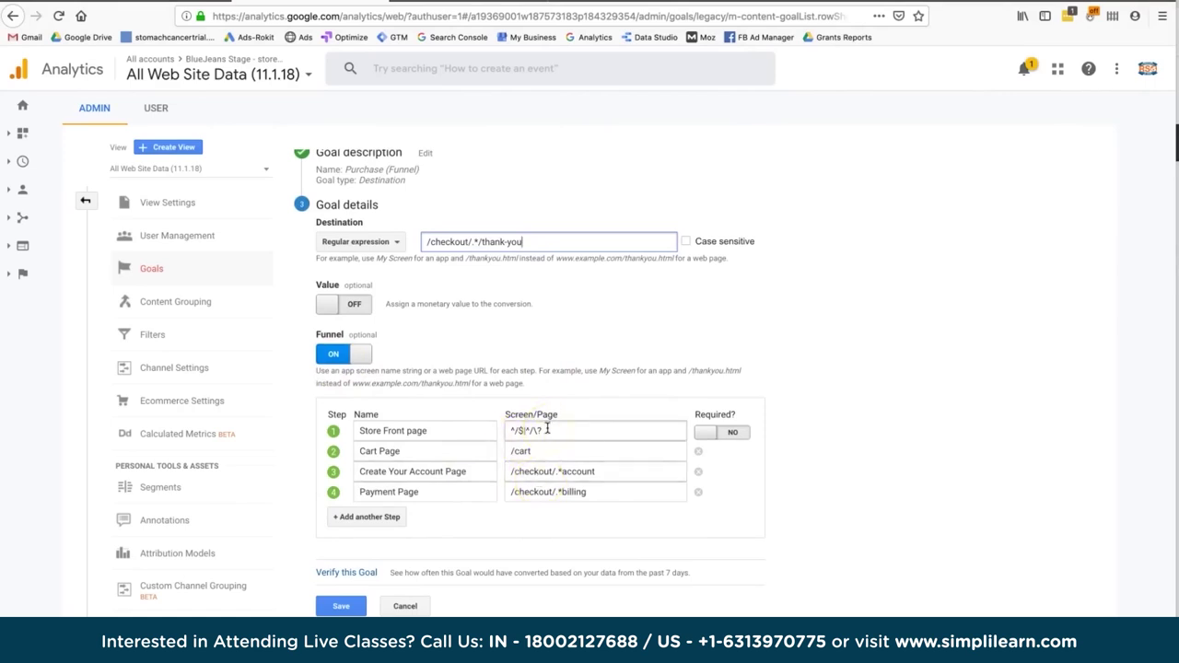
left_click(361, 573)
left_click_drag(410, 572, 444, 572)
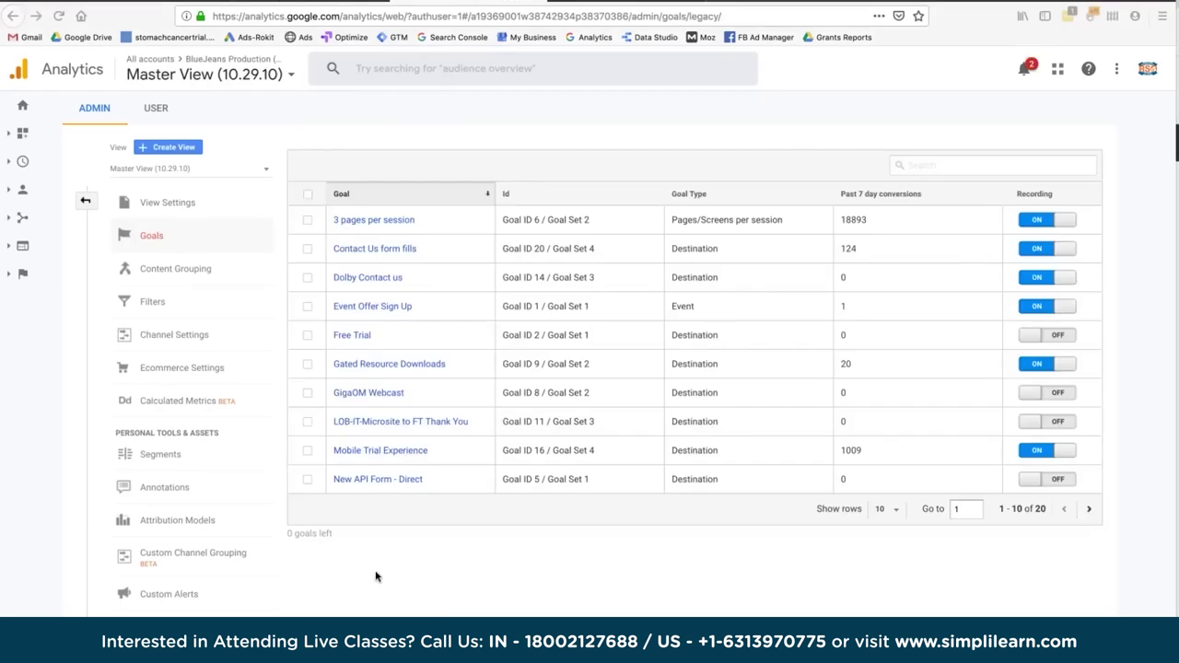
Open the 3 pages per session goal and review its Pages/Screens per session condition
left_click(387, 547)
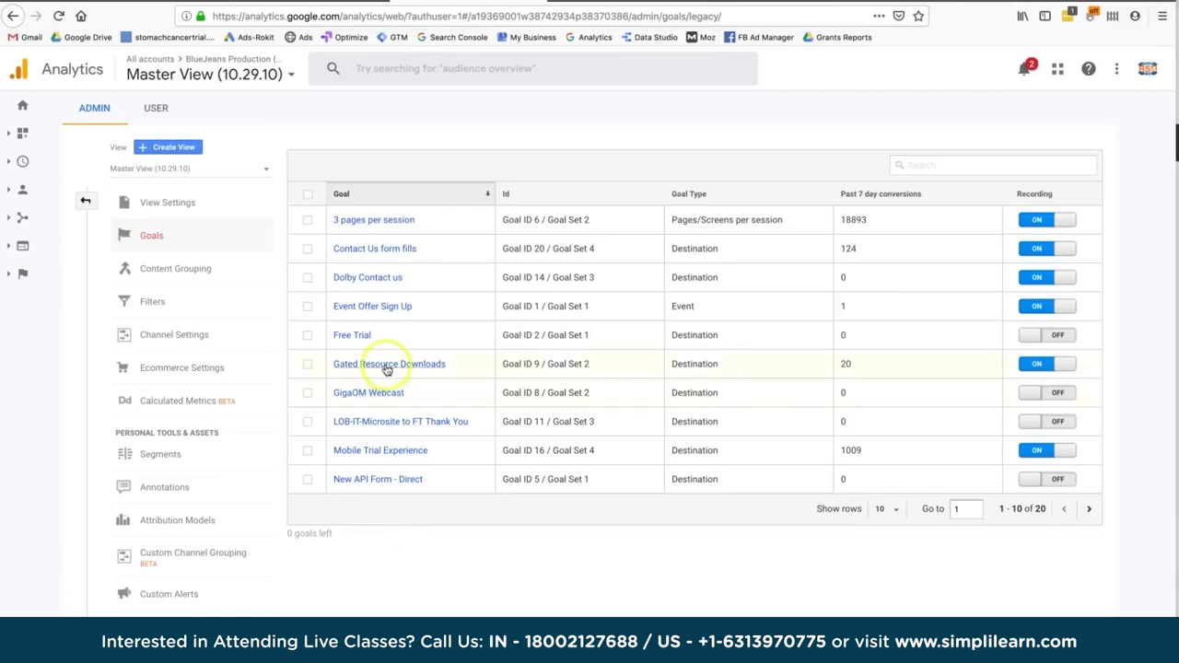
left_click(375, 221)
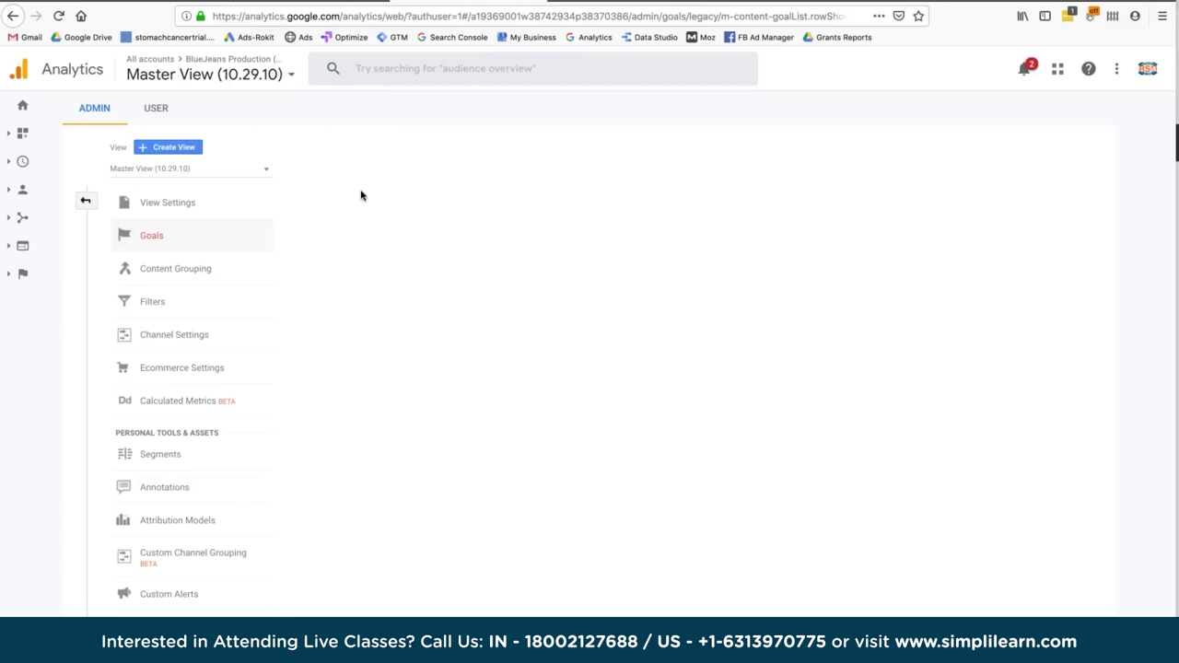
left_click(12, 17)
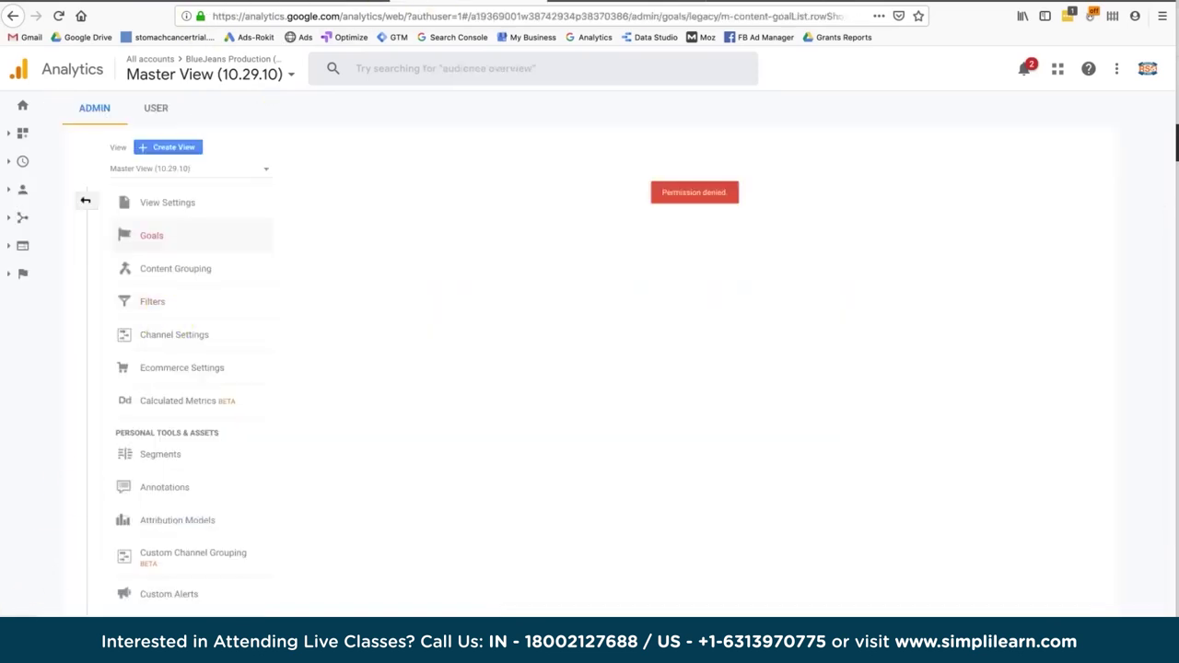
left_click(342, 178)
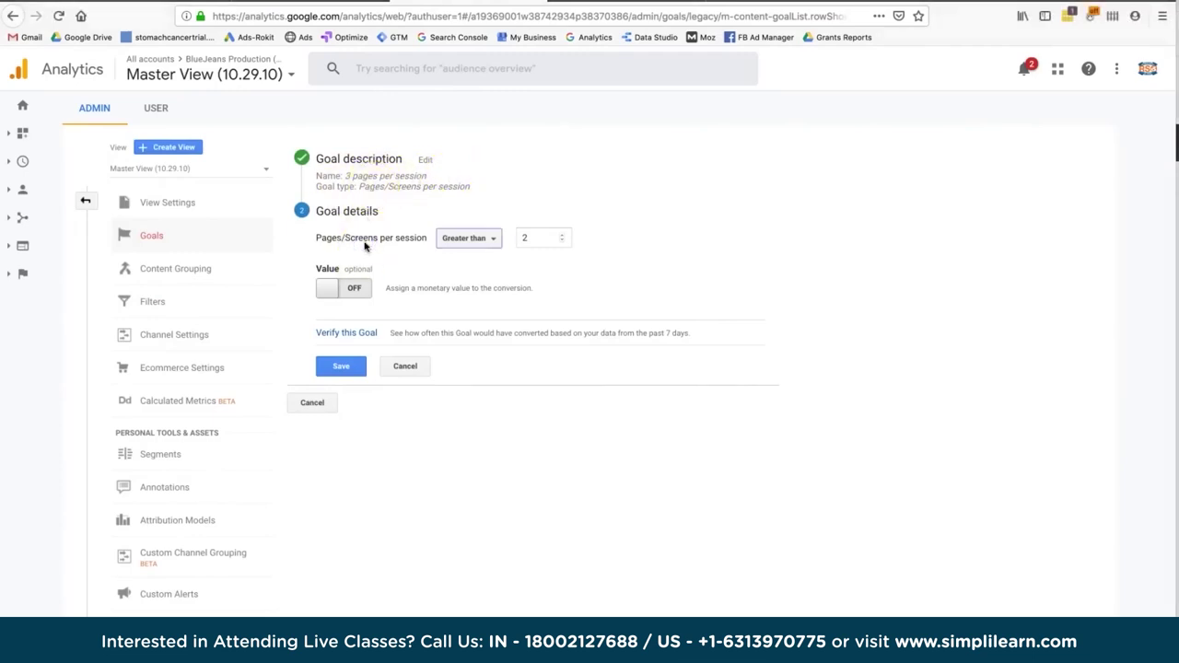
left_click(535, 240)
Verify the 3 pages per session goal against the past 7 days of data and examine the resulting conversion rate
left_click(368, 333)
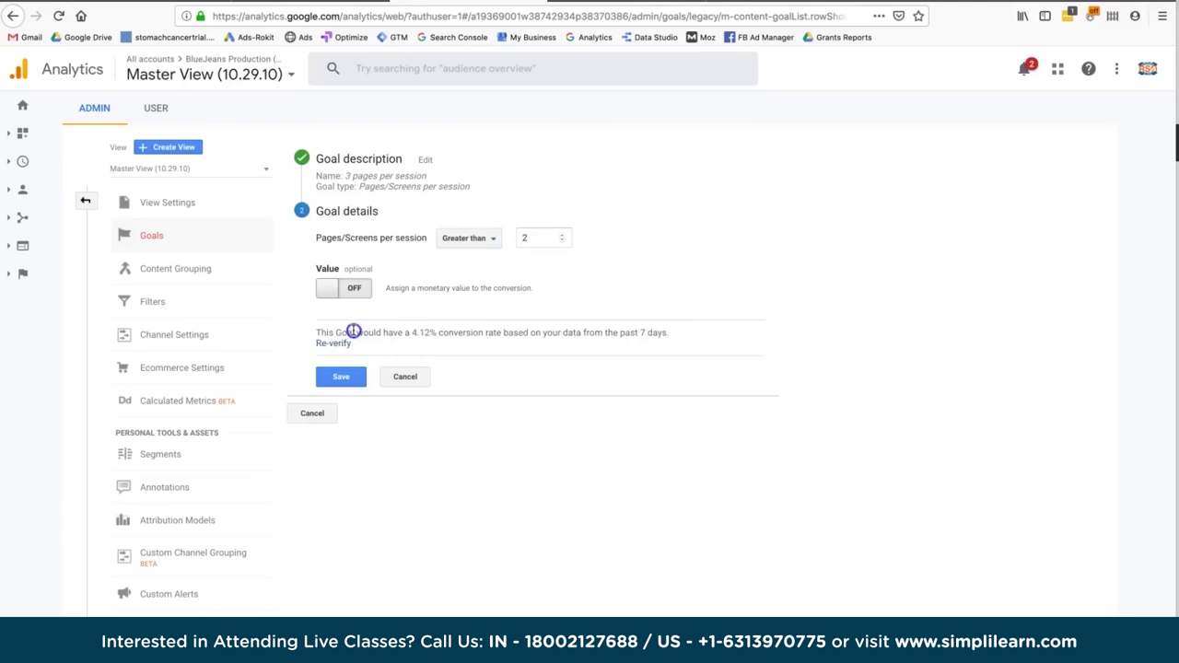
left_click_drag(406, 333, 503, 333)
left_click(502, 333)
left_click(523, 234)
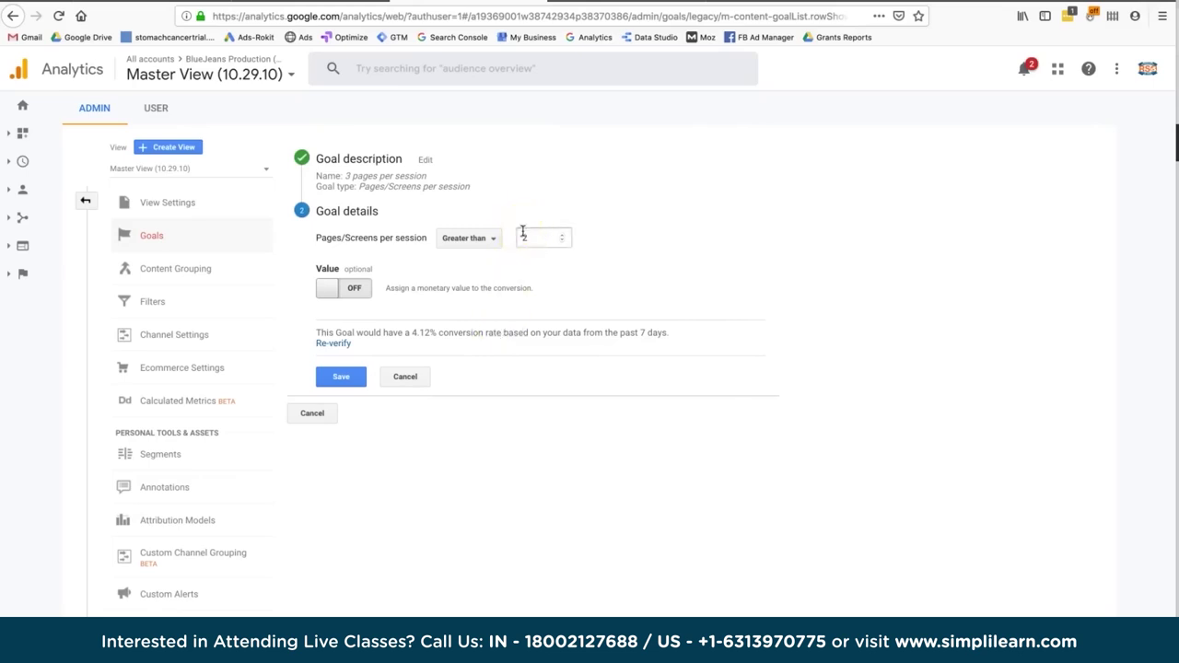
Compare the average Pages / Session metric in the Audience Overview with the threshold set in the 3 pages per session goal
left_click(319, 2)
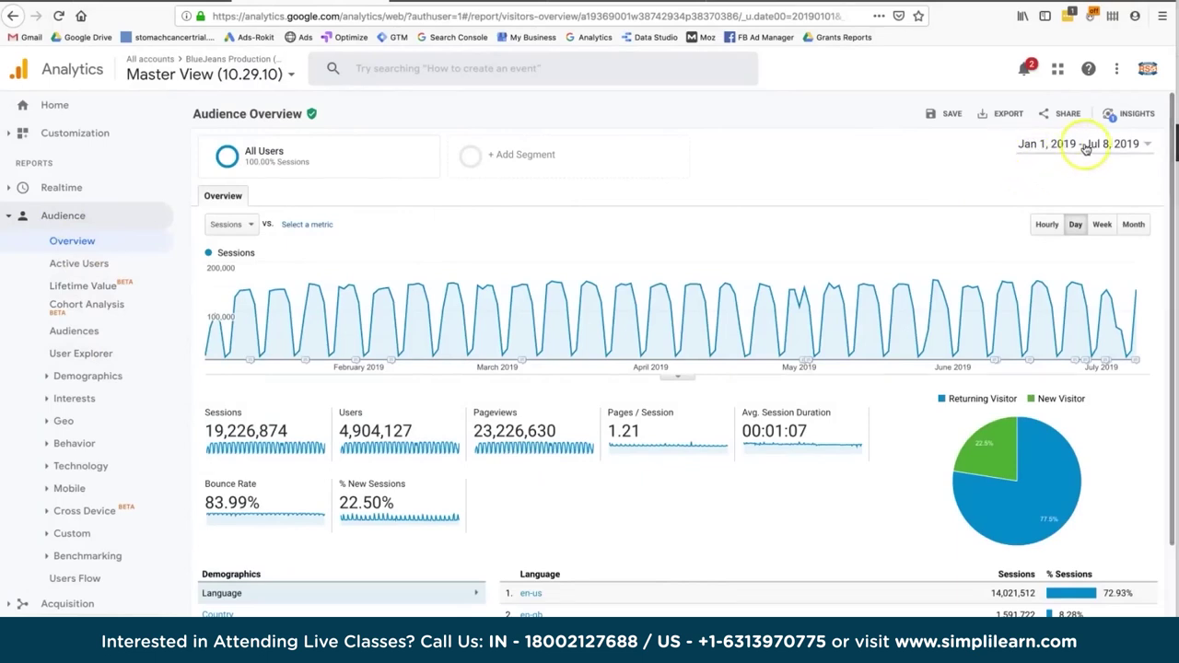
scroll(869, 224, "down", 1)
left_click_drag(629, 388, 606, 390)
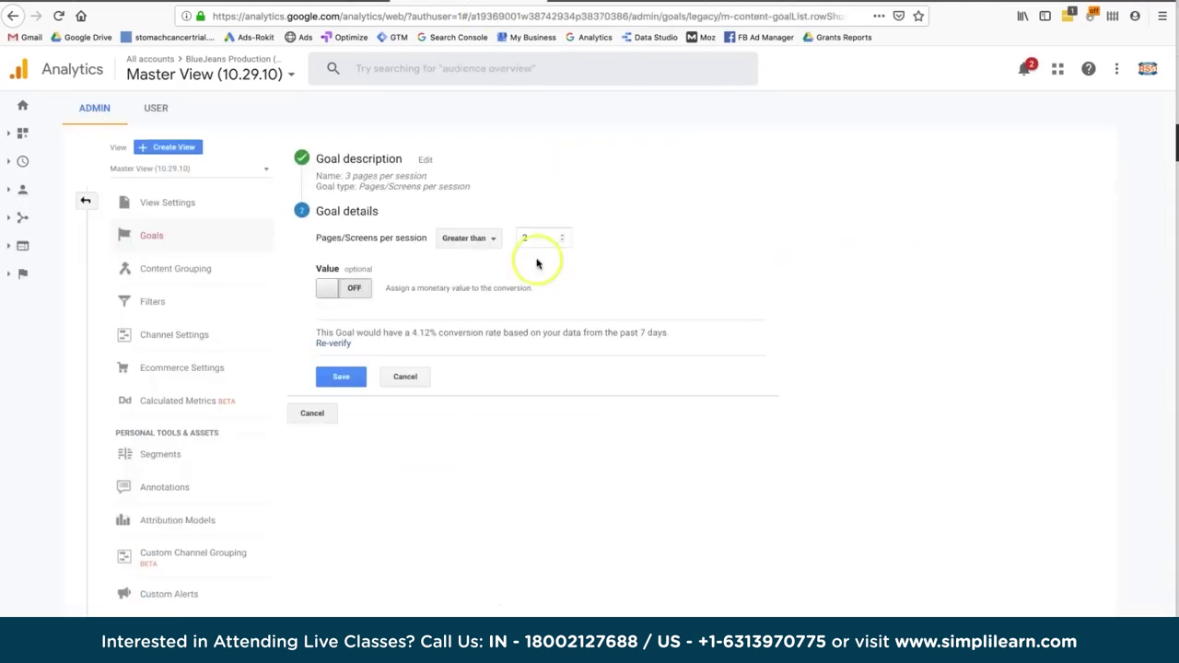
left_click(535, 240)
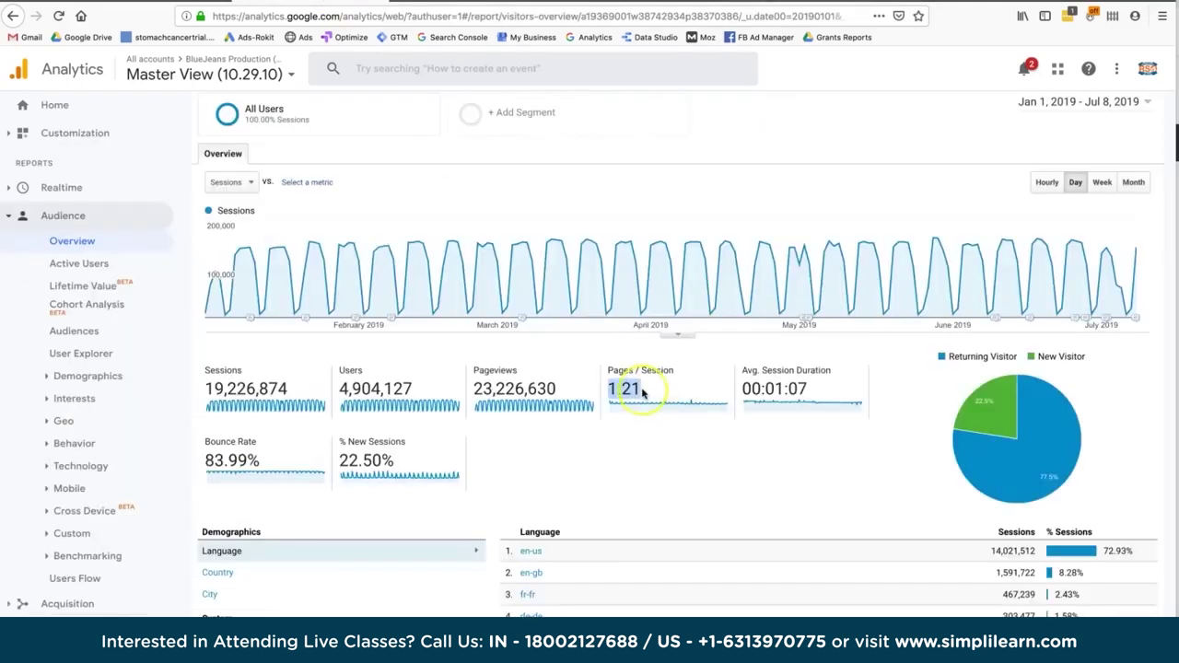
left_click_drag(640, 390, 609, 387)
left_click(609, 387)
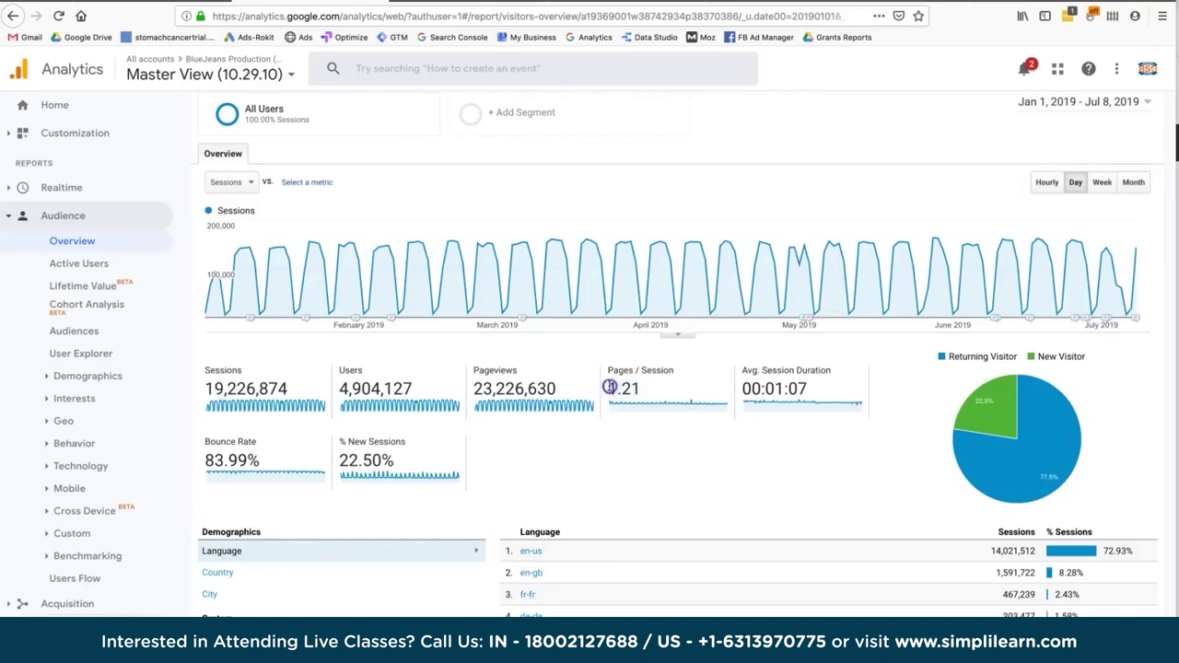
left_click_drag(608, 387, 670, 391)
left_click(670, 391)
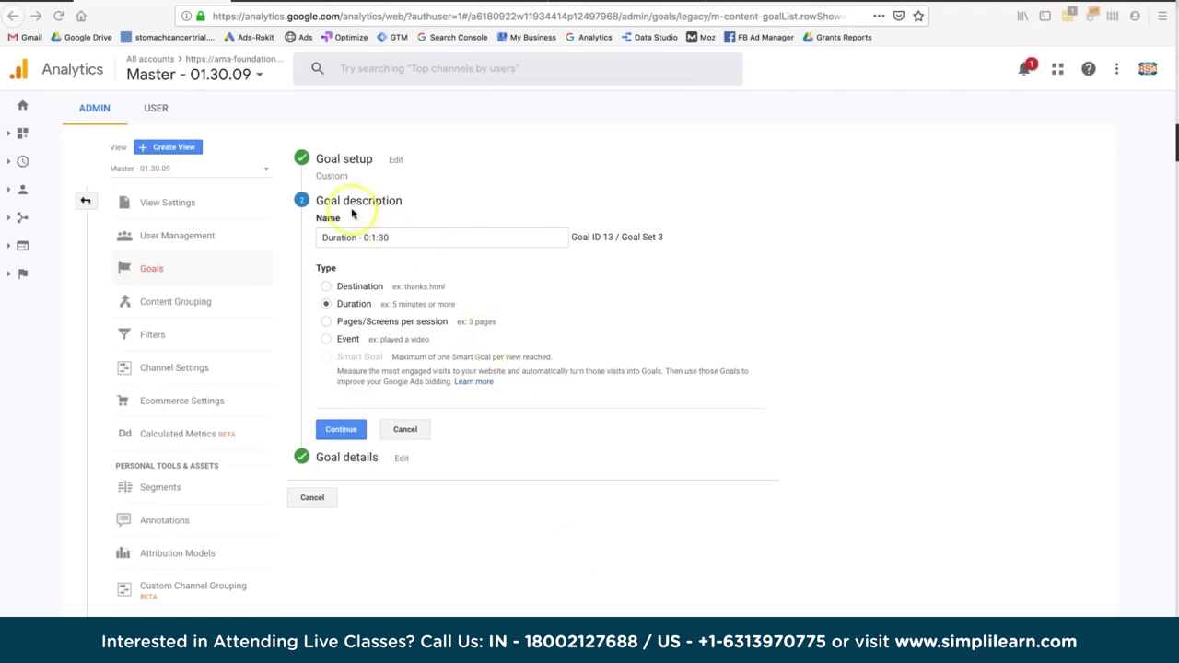
Review the name and type of the Duration - 0:1:30 goal, and continue to its duration condition in the goal details
left_click(361, 236)
left_click_drag(371, 236, 393, 238)
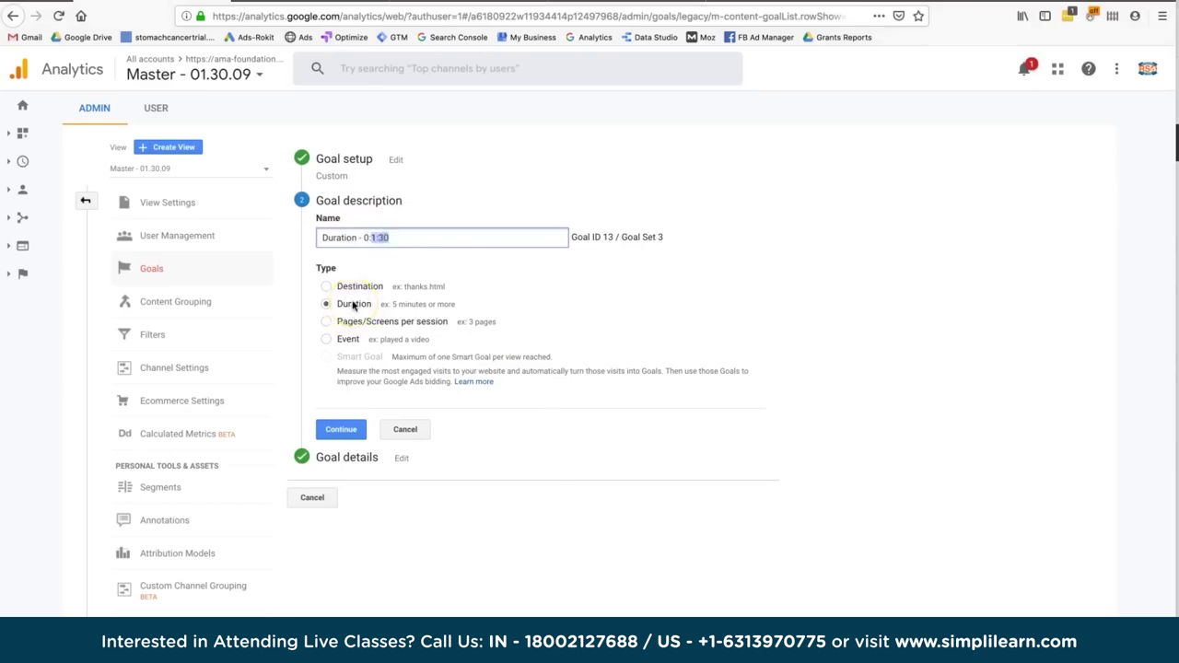
left_click(339, 428)
left_click(402, 258)
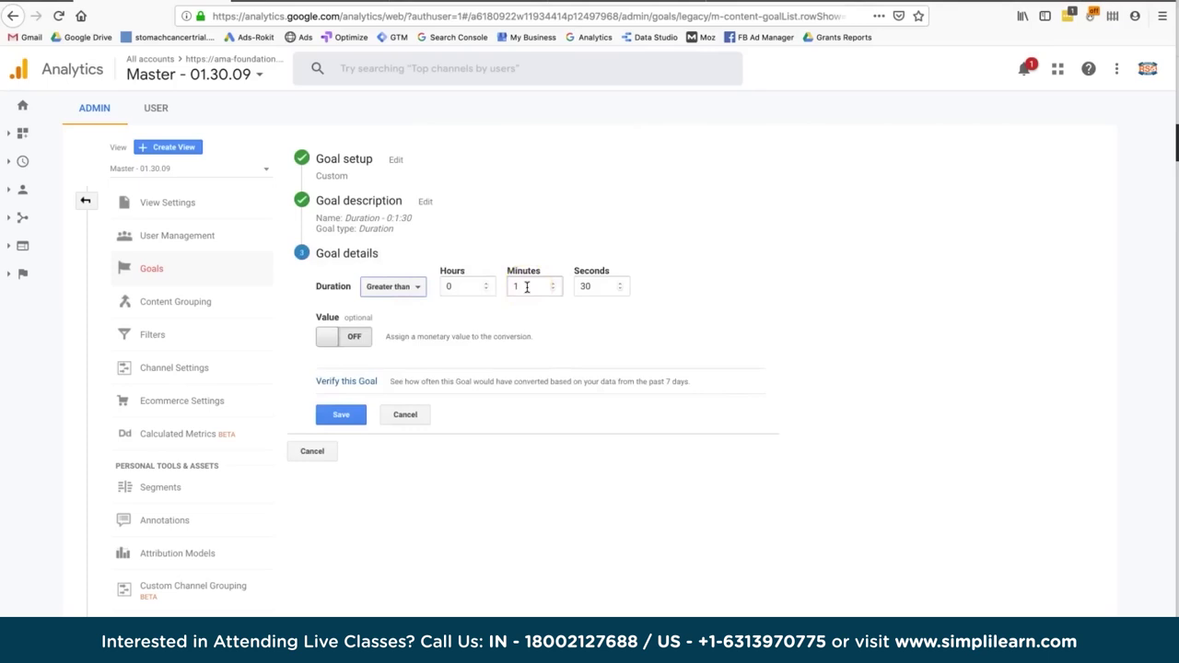
left_click(579, 288)
left_click(584, 342)
left_click(437, 70)
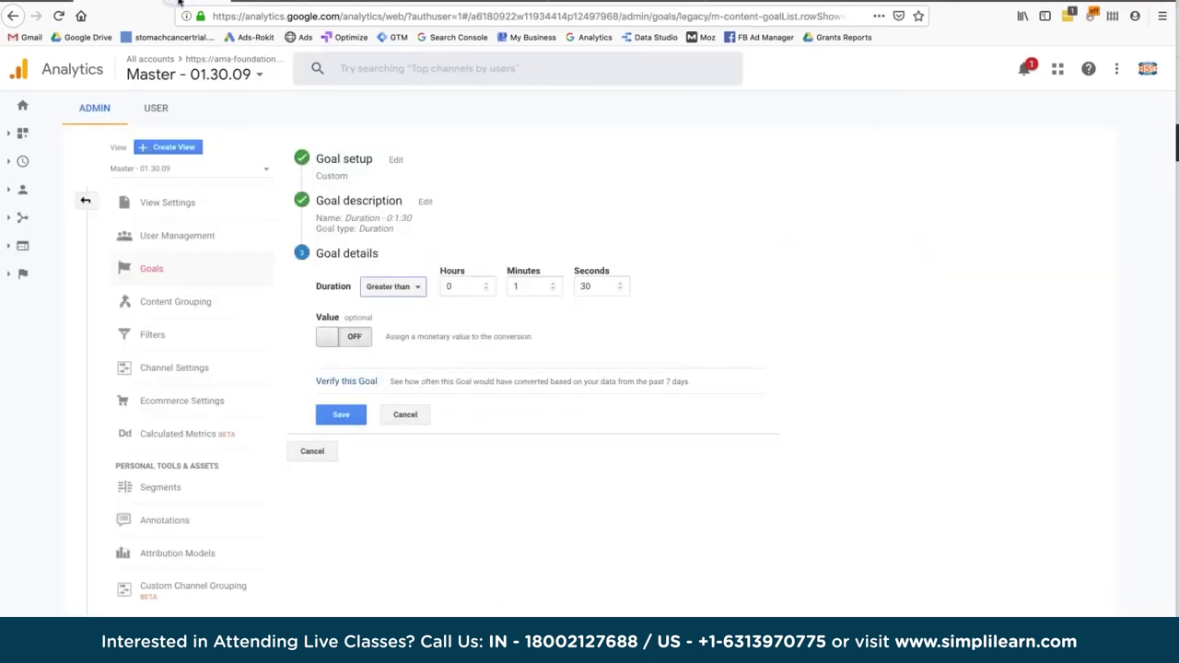
Verify the Duration - 0:1:30 goal against the past 7 days of data and examine its conversion rate
left_click(576, 290)
left_click(522, 283)
left_click(346, 382)
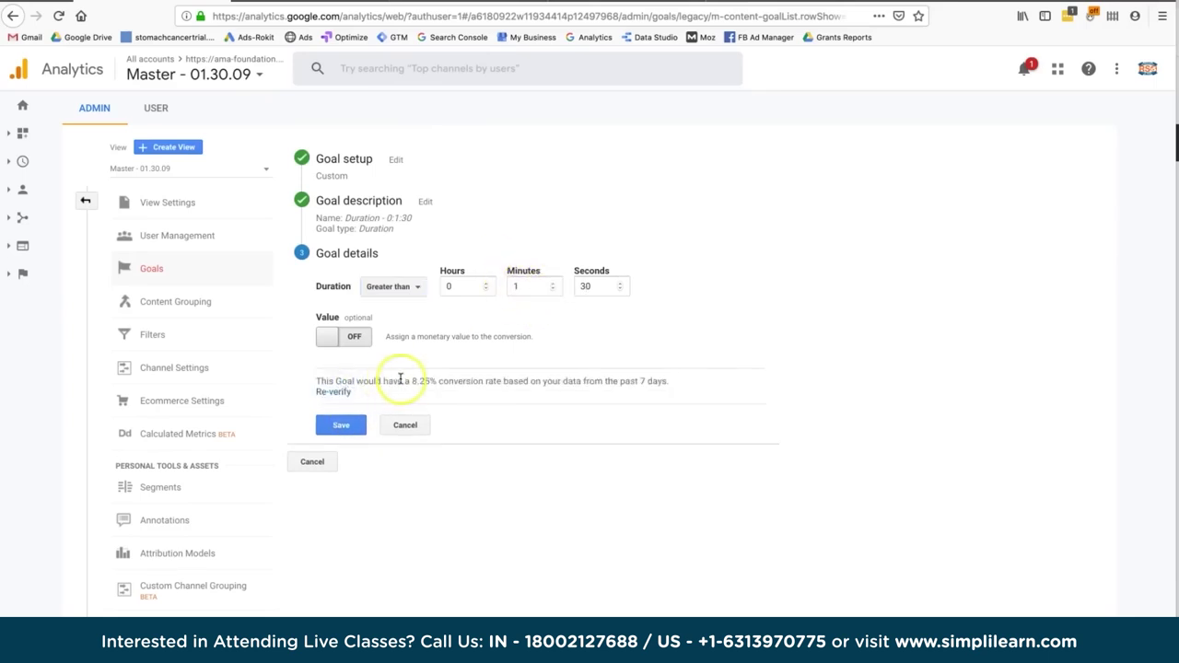
left_click_drag(412, 381, 433, 379)
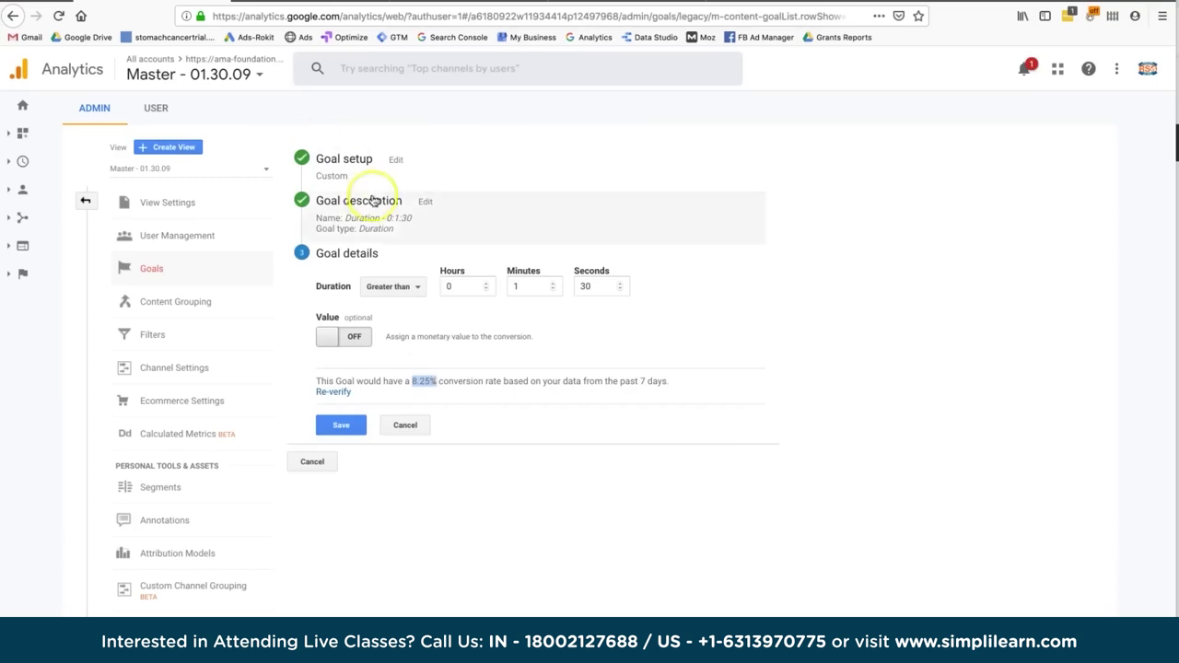
Review the duration goal's setup options, and check its assigned goal ID and goal set in the goal description
left_click(395, 160)
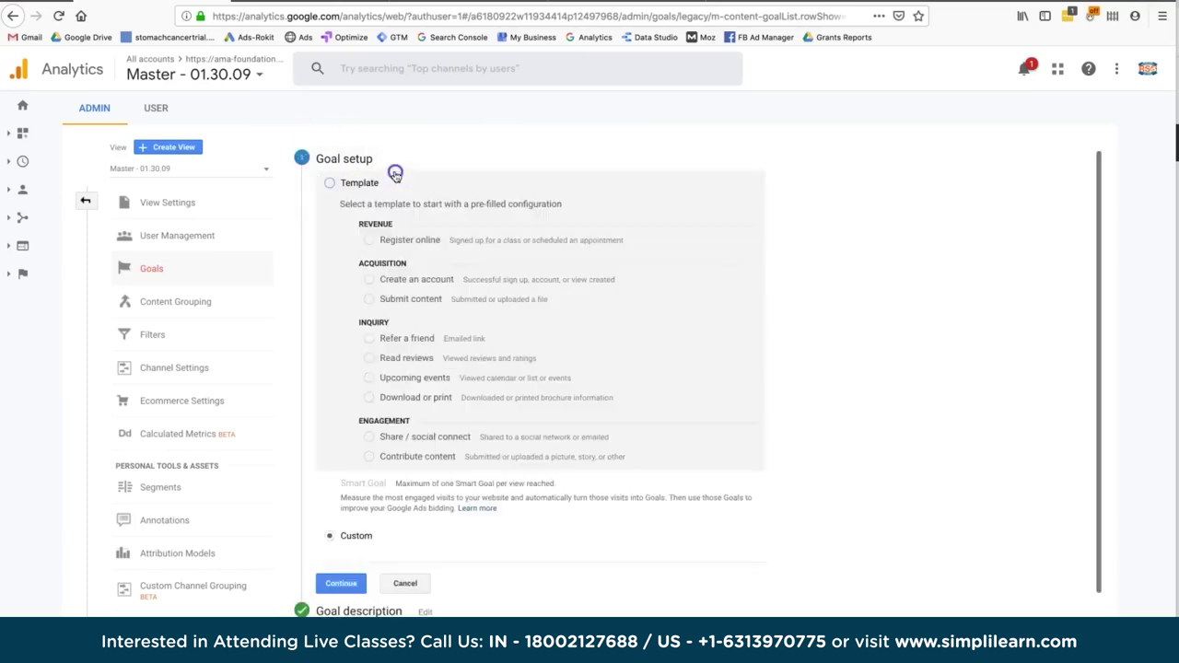
left_click(341, 583)
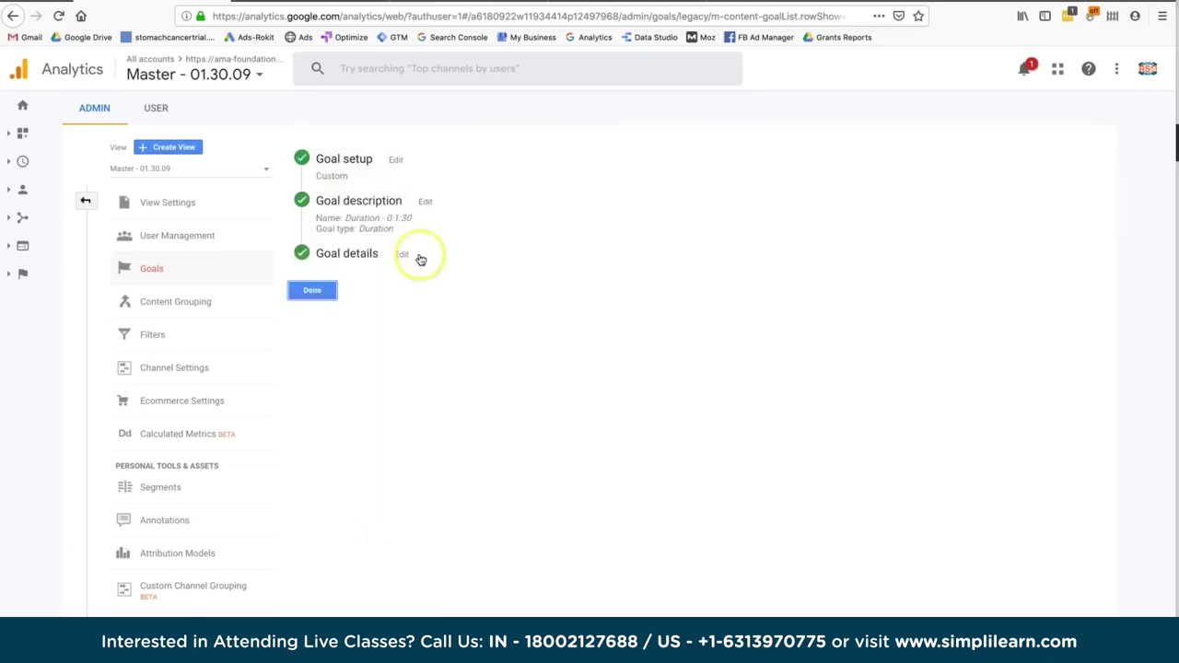
left_click(424, 198)
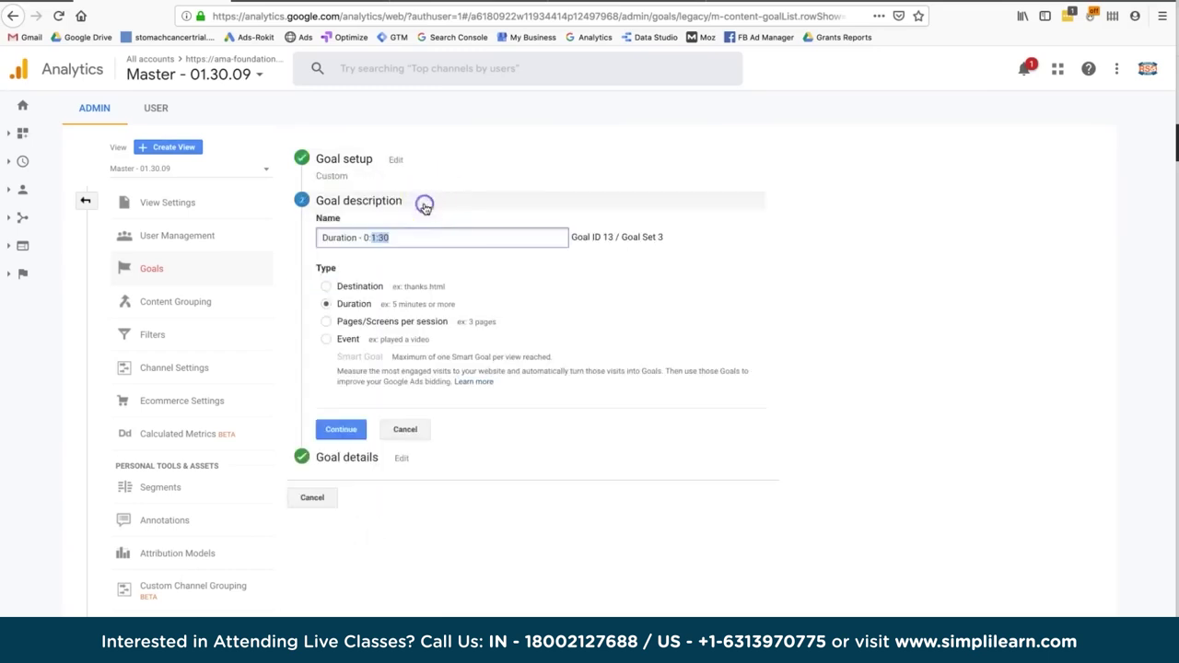
triple_click(599, 237)
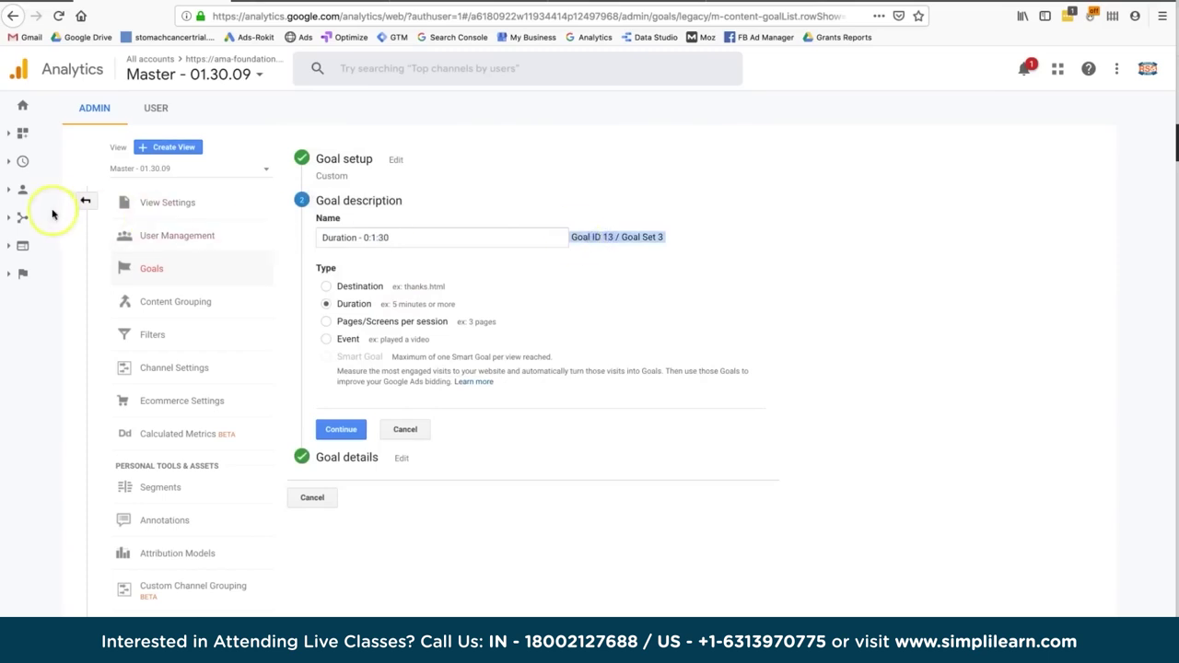
Open the Acquisition report for all traffic channels and examine the Goal Set 3 conversion columns
left_click(22, 221)
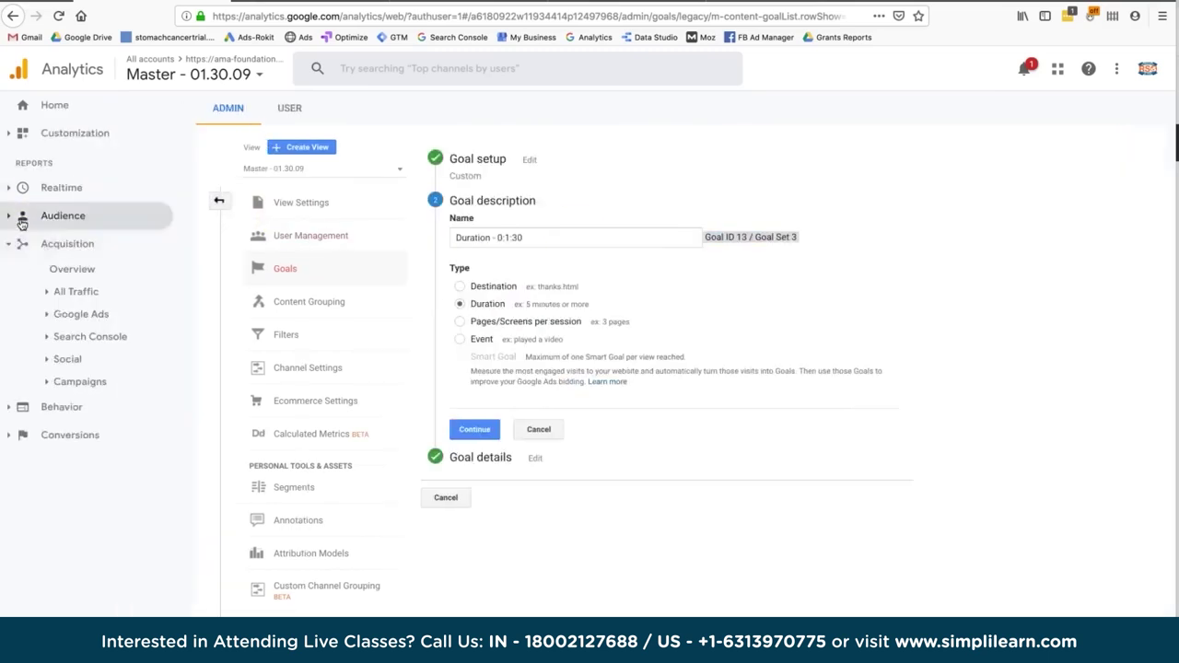
left_click(75, 291)
left_click(107, 313)
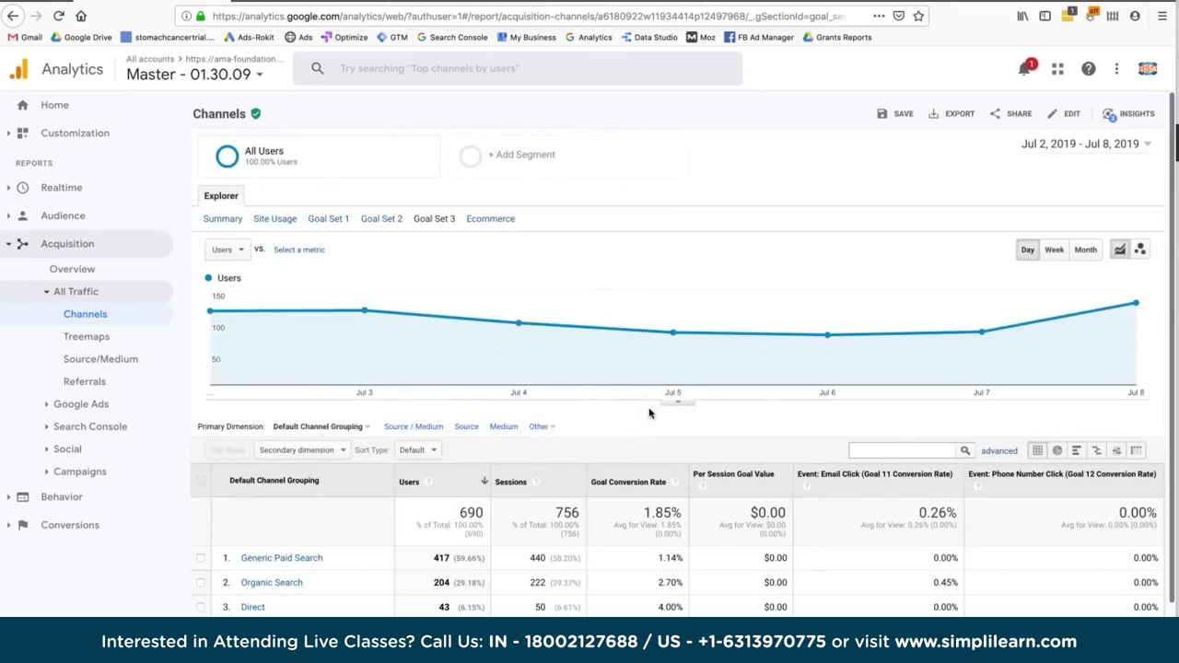
scroll(742, 521, "down", 2)
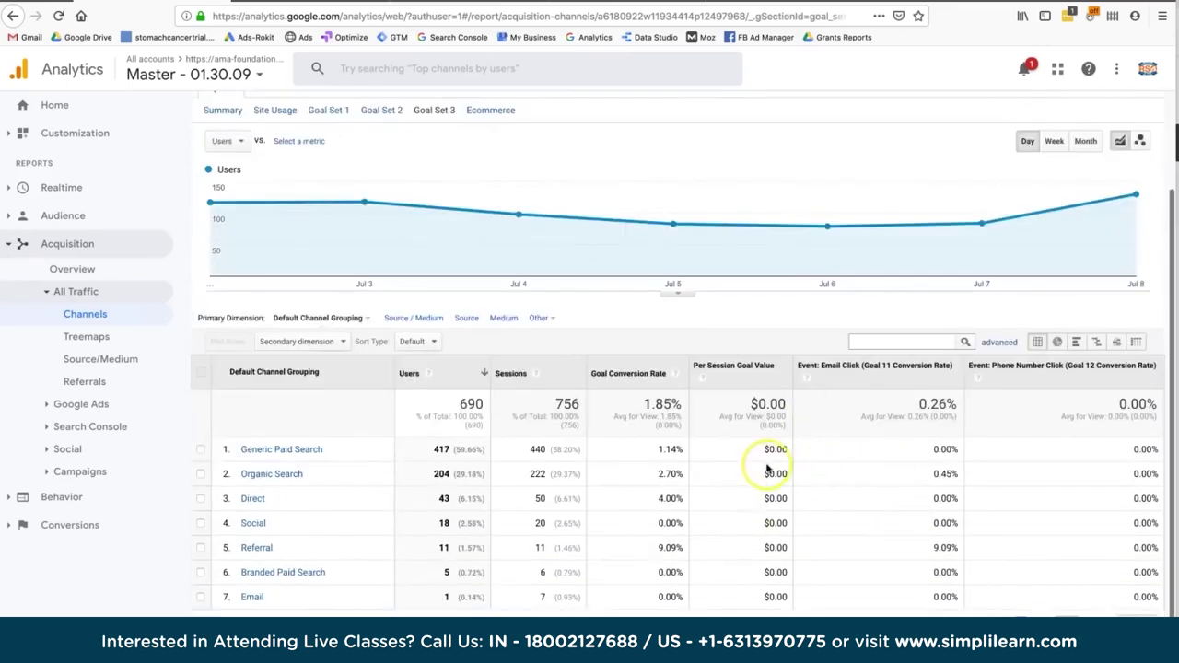
scroll(764, 465, "up", 2)
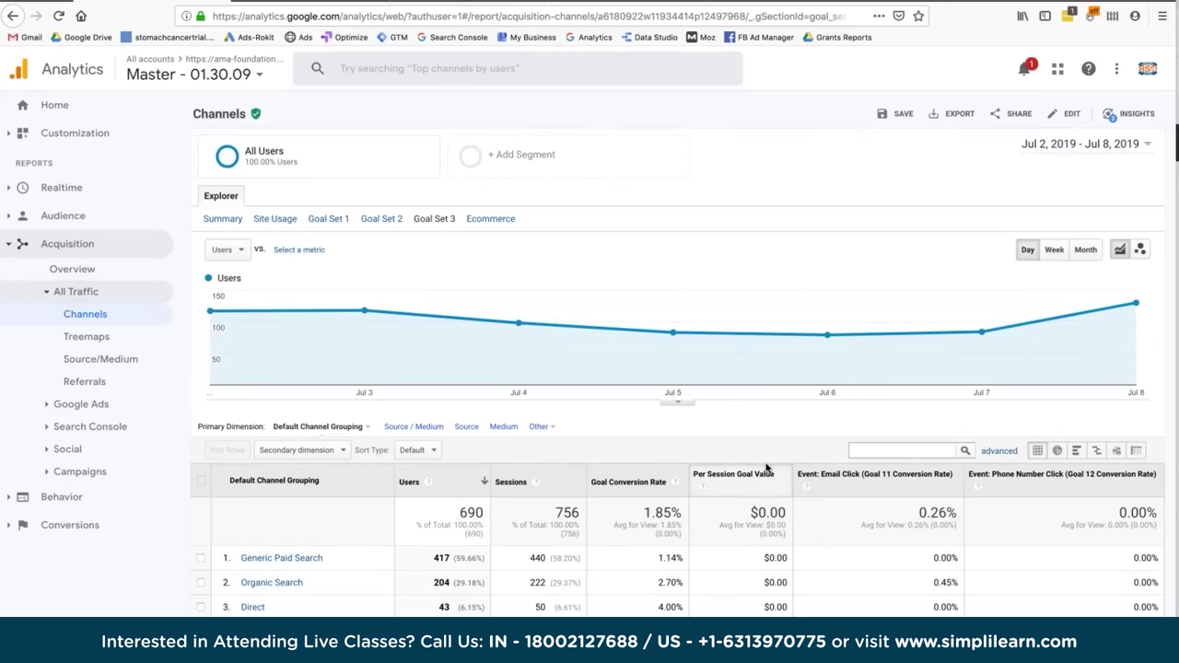
scroll(765, 465, "down", 2)
scroll(764, 465, "up", 2)
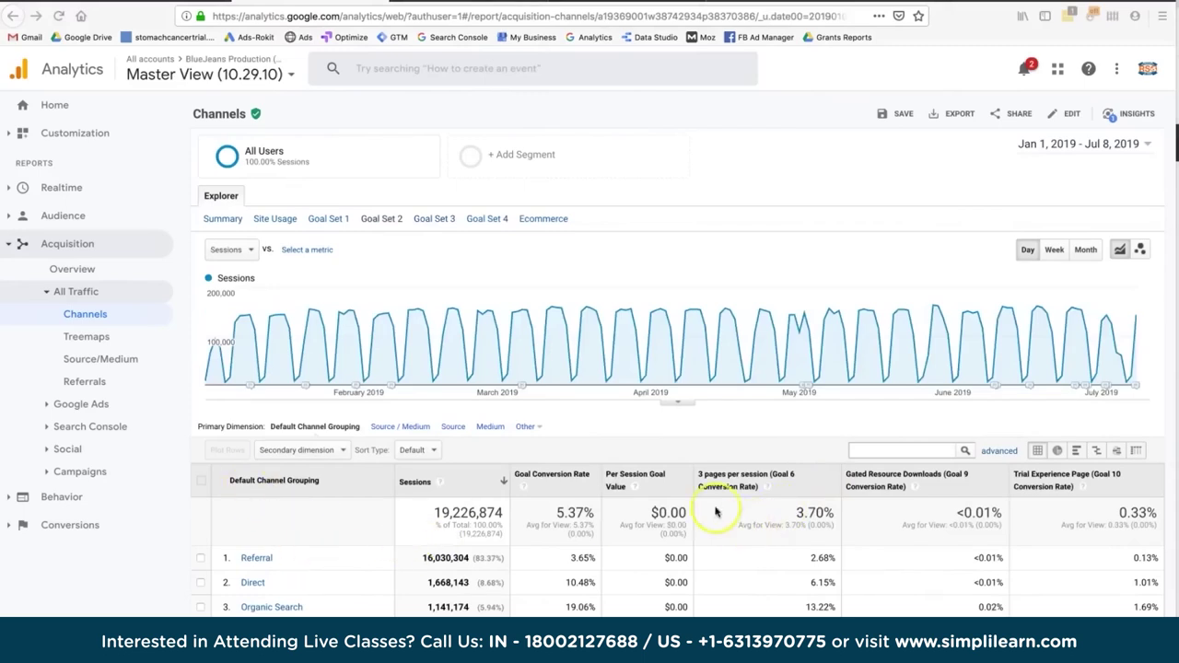
In the Master View (10.29.10) Channels report, compare the 3 pages per session conversion rates across the traffic channels
scroll(769, 553, "down", 2)
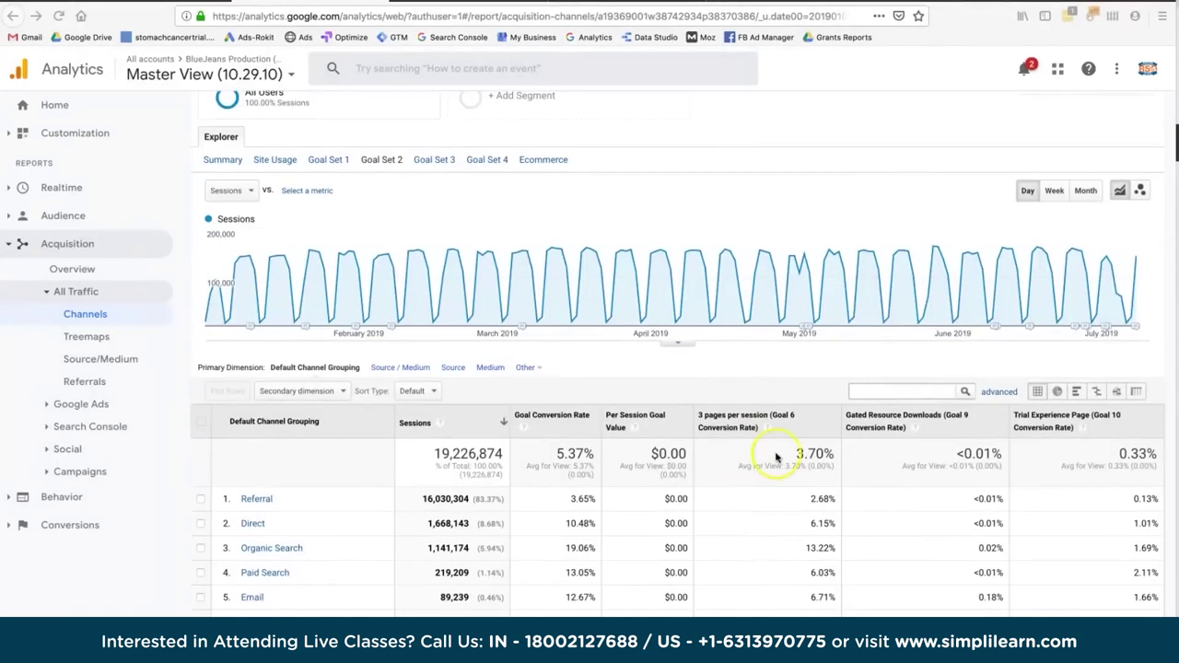
scroll(776, 454, "up", 2)
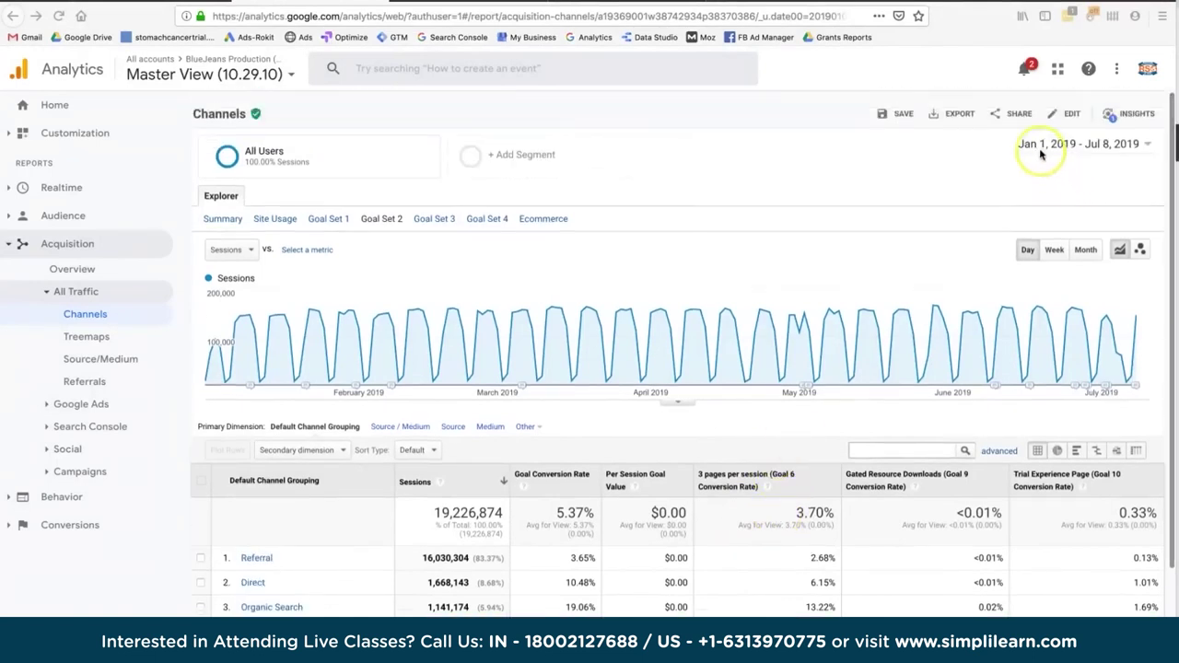
scroll(886, 346, "down", 1)
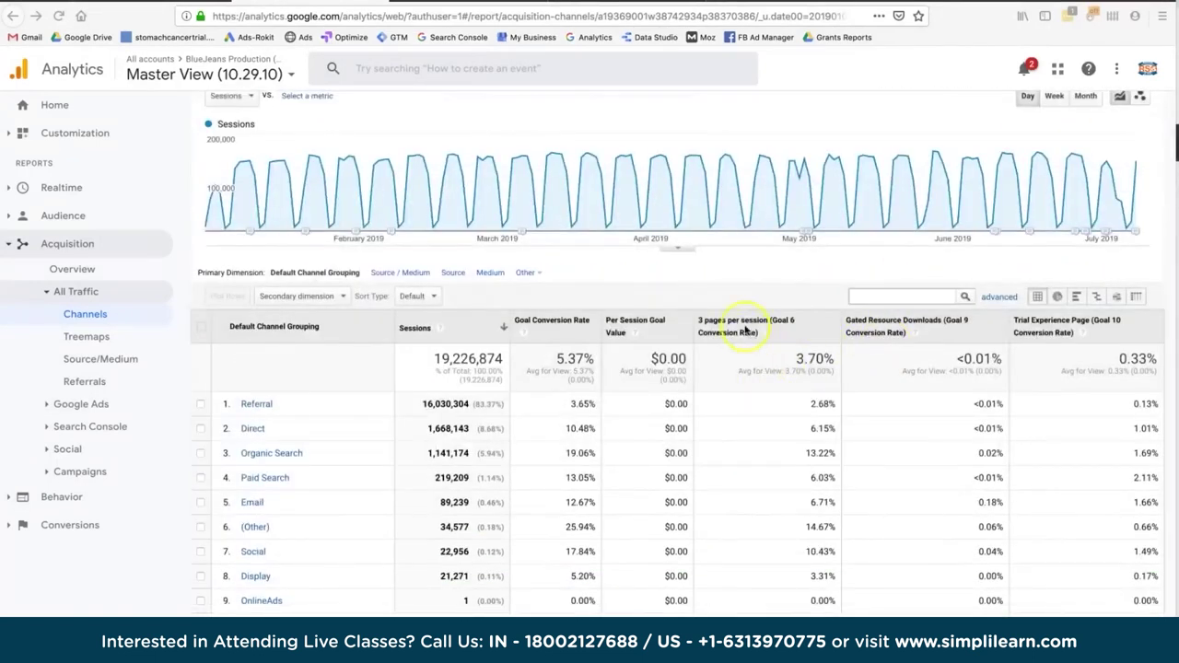
left_click(827, 357)
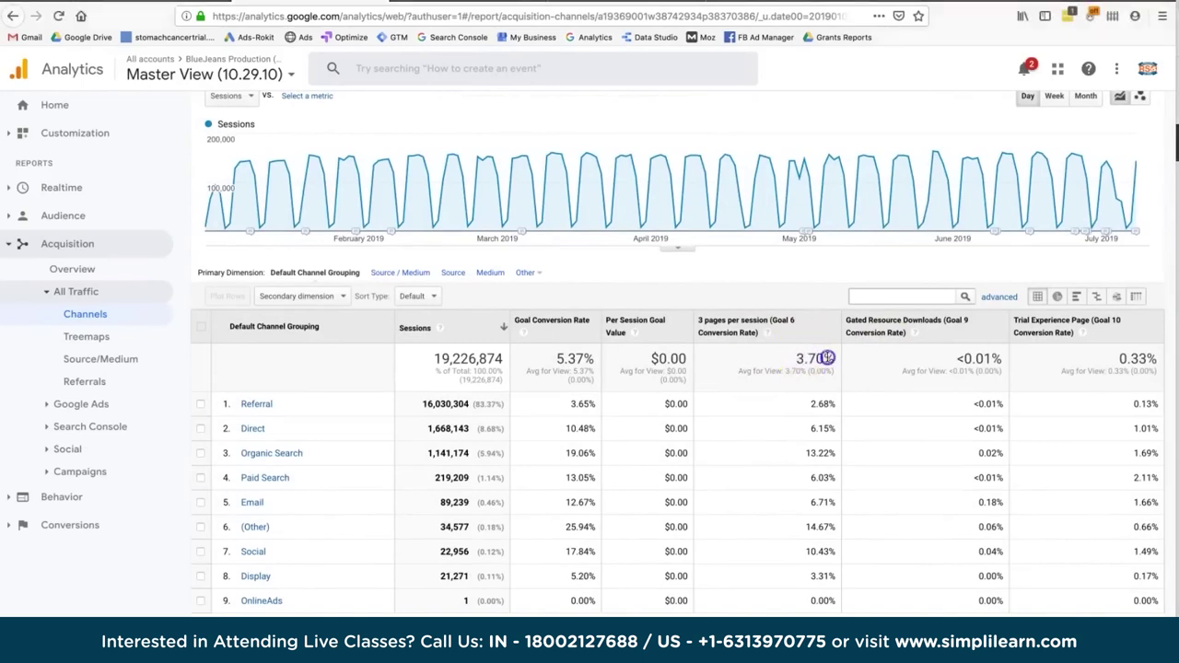
left_click(819, 403)
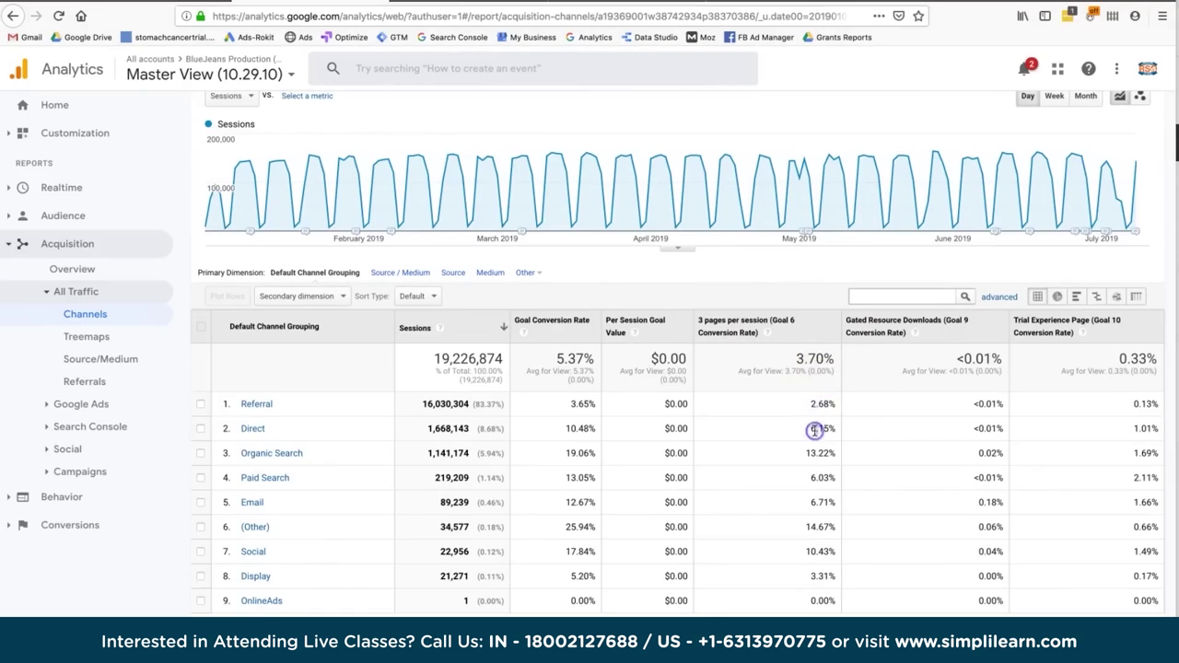
left_click_drag(811, 457, 810, 455)
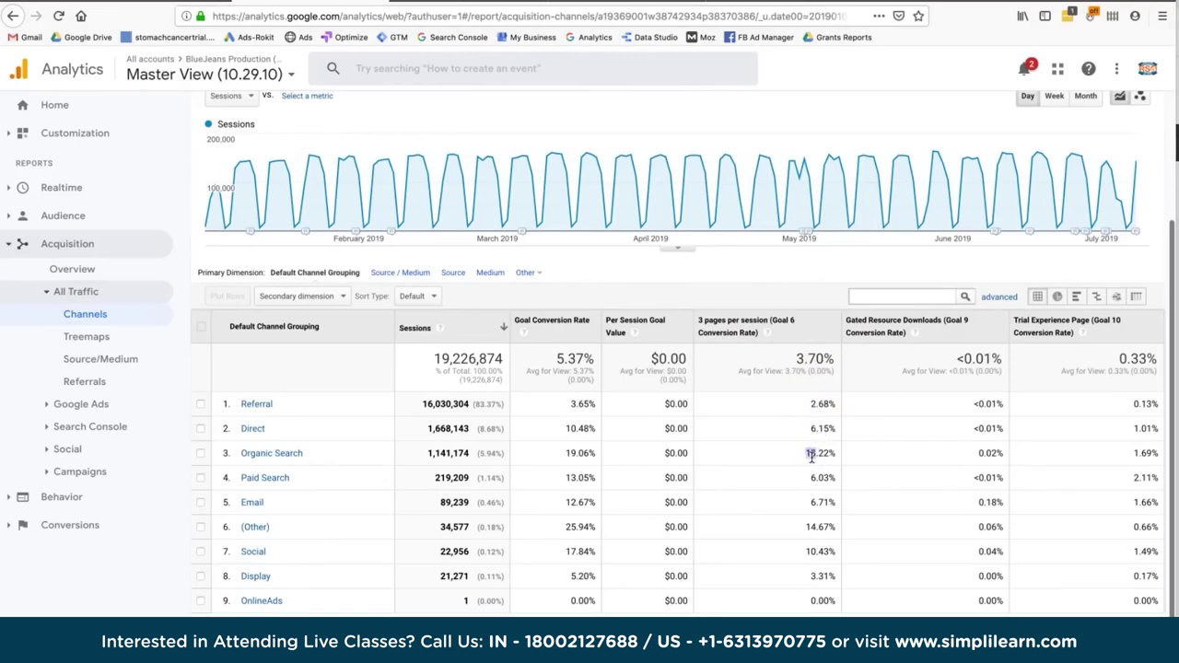
double_click(815, 551)
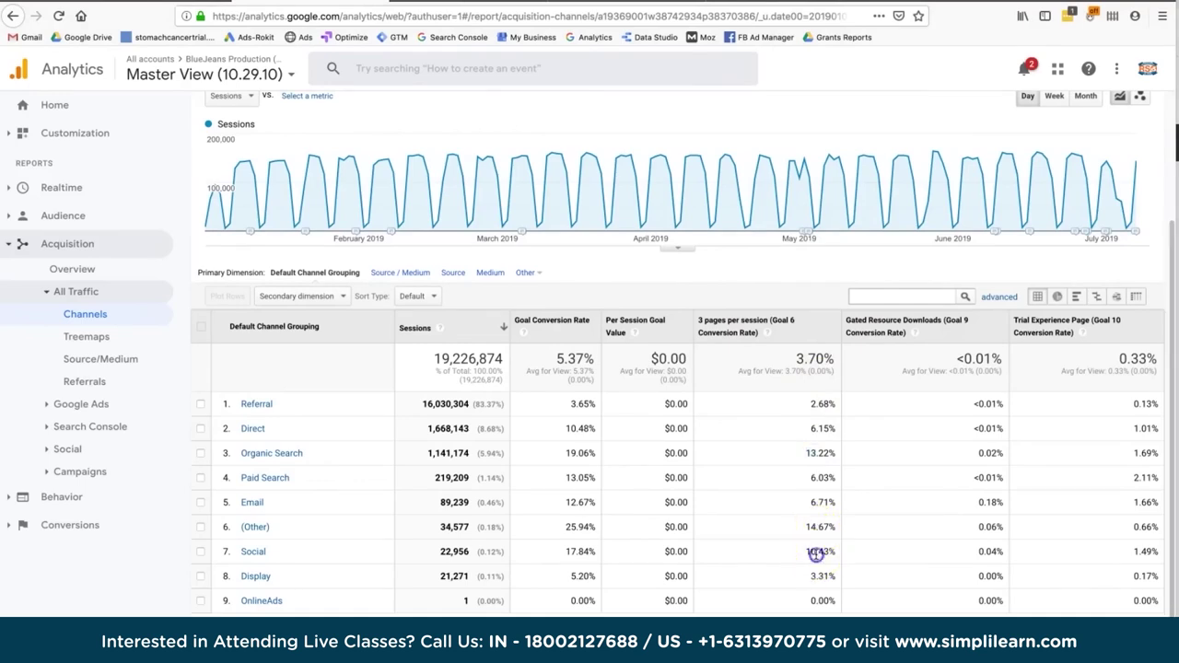
Examine Organic Search's session count alongside its 3 pages per session conversion rate
scroll(815, 552, "up", 1)
left_click(809, 477)
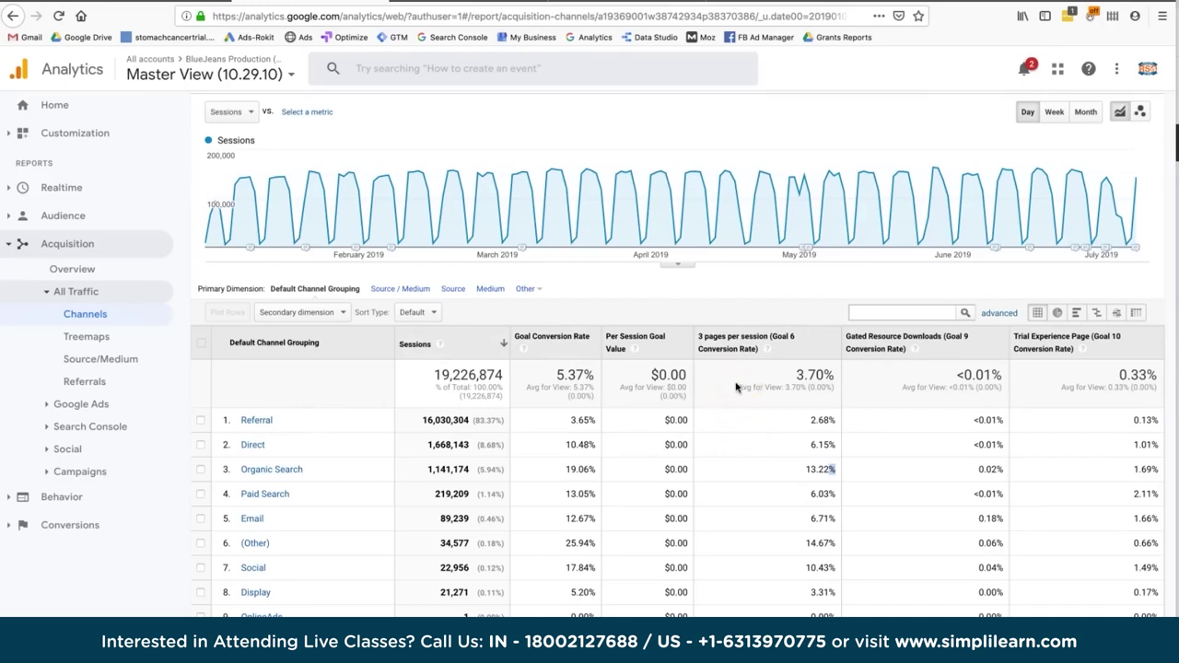
left_click_drag(422, 467, 571, 463)
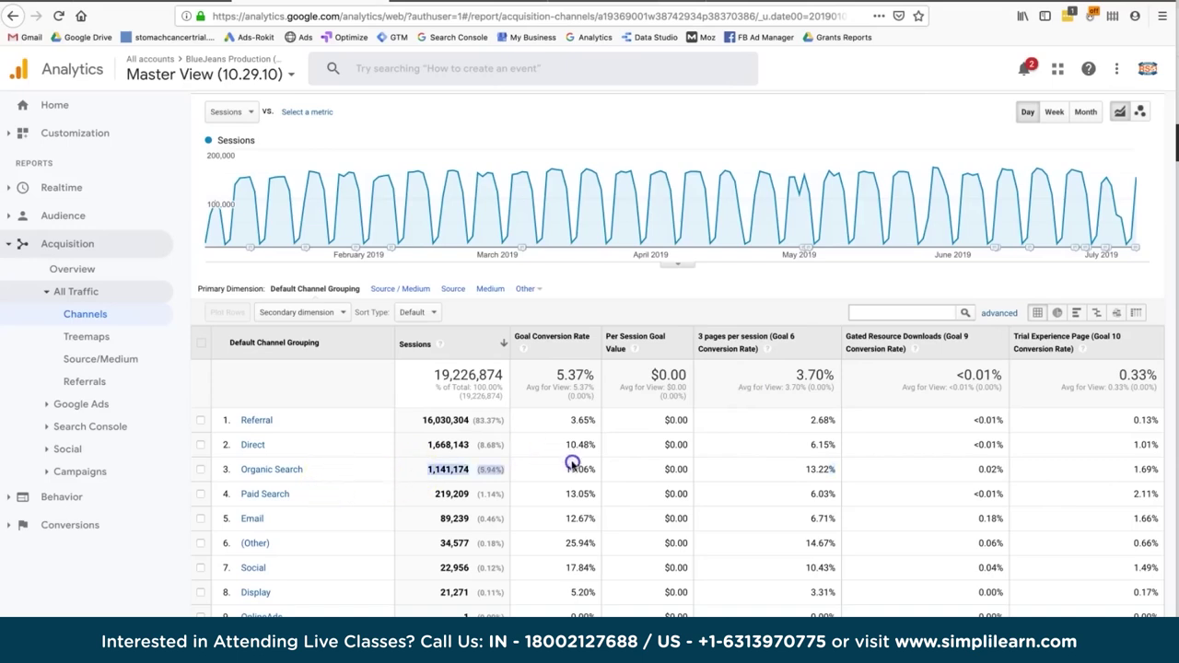
left_click(753, 470)
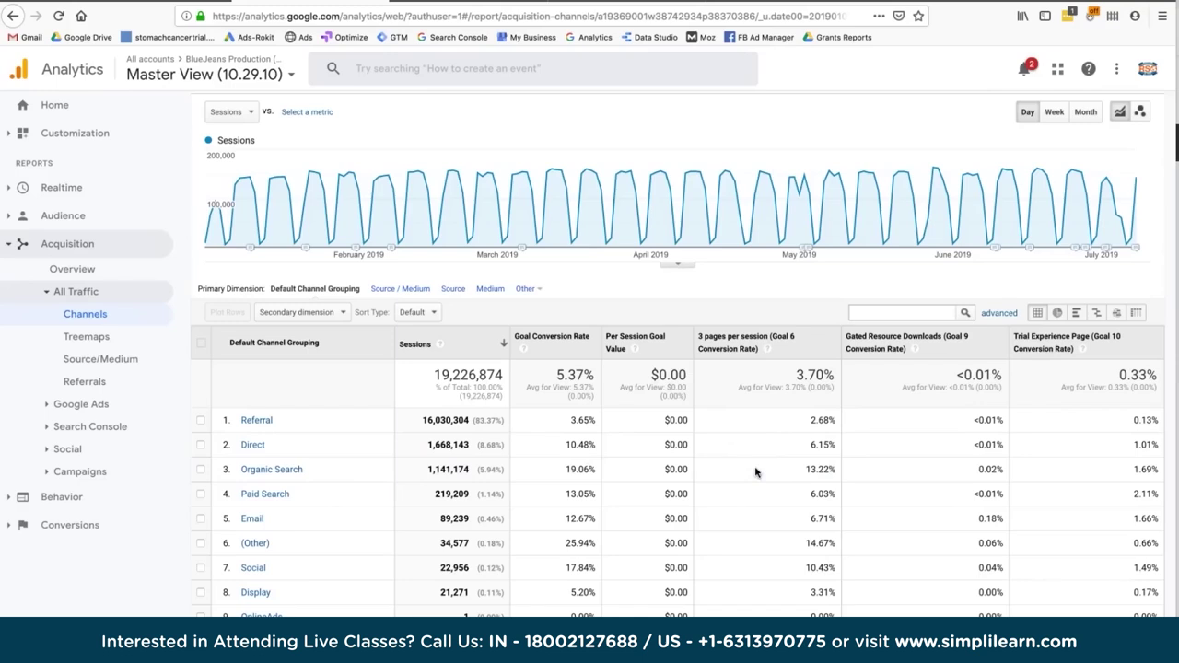
Start a custom goal in the Master - 01.30.09 view and choose Event as its type
double_click(792, 470)
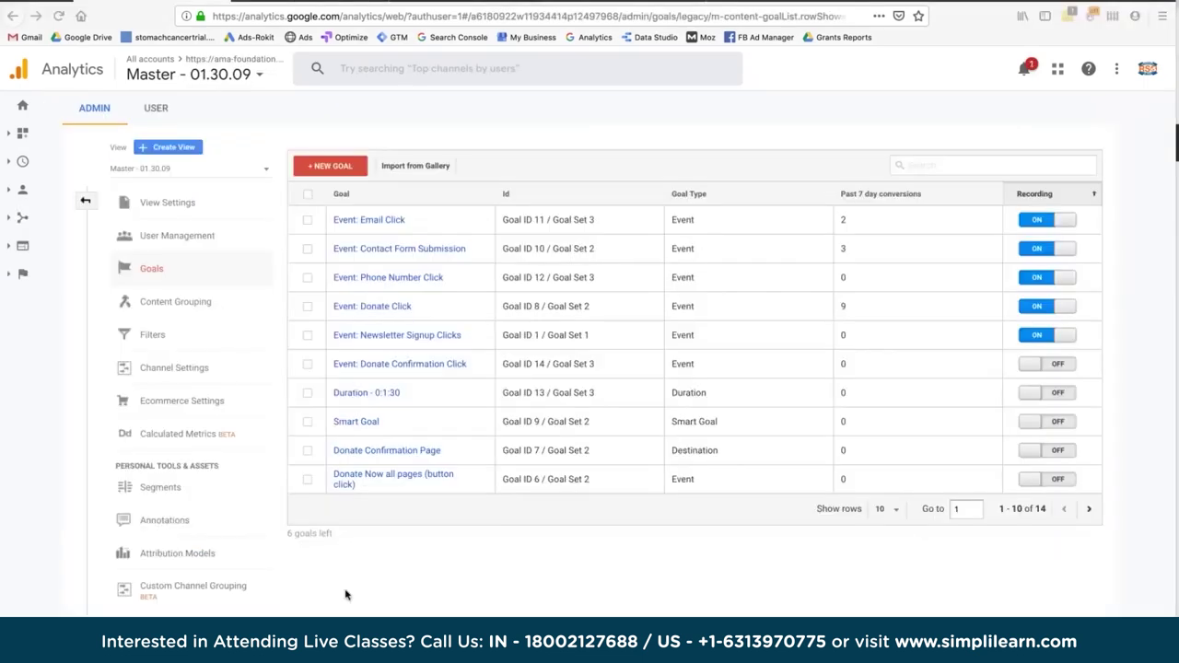
left_click(346, 168)
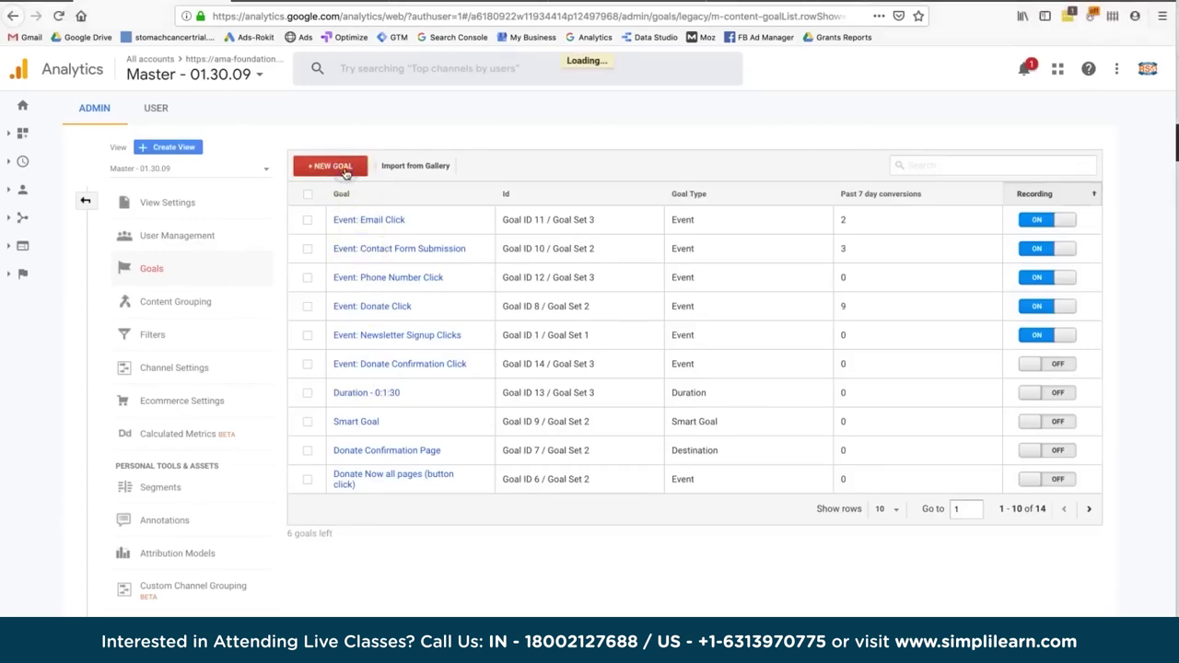
left_click(342, 536)
left_click(342, 584)
left_click(339, 390)
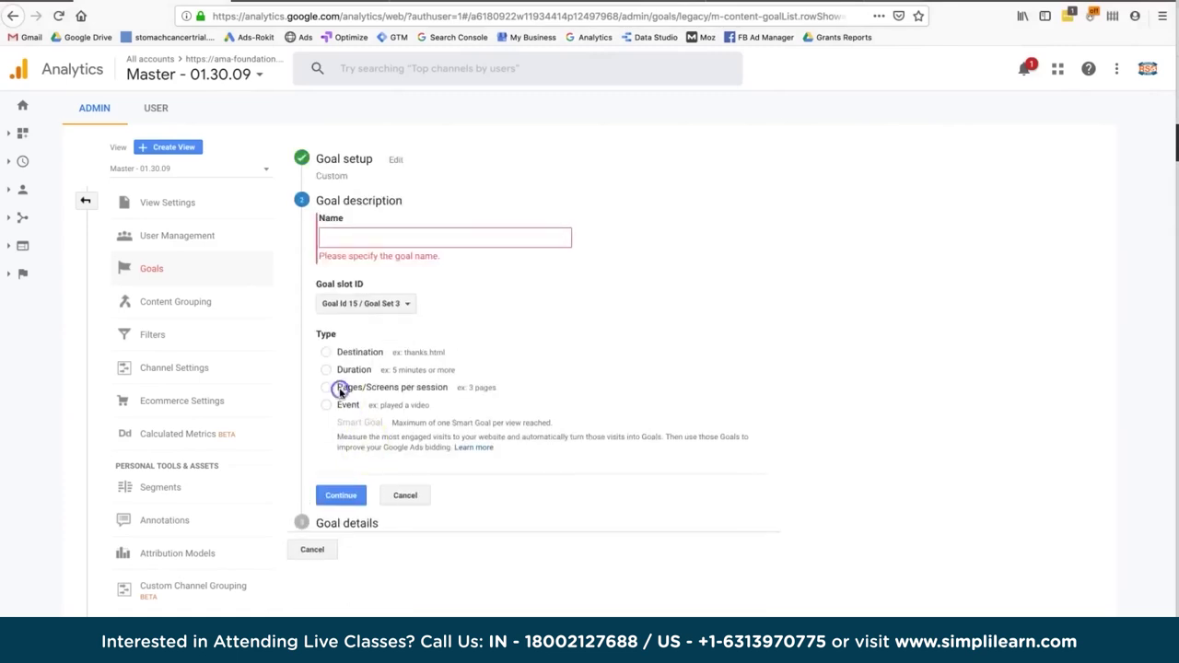
left_click(341, 405)
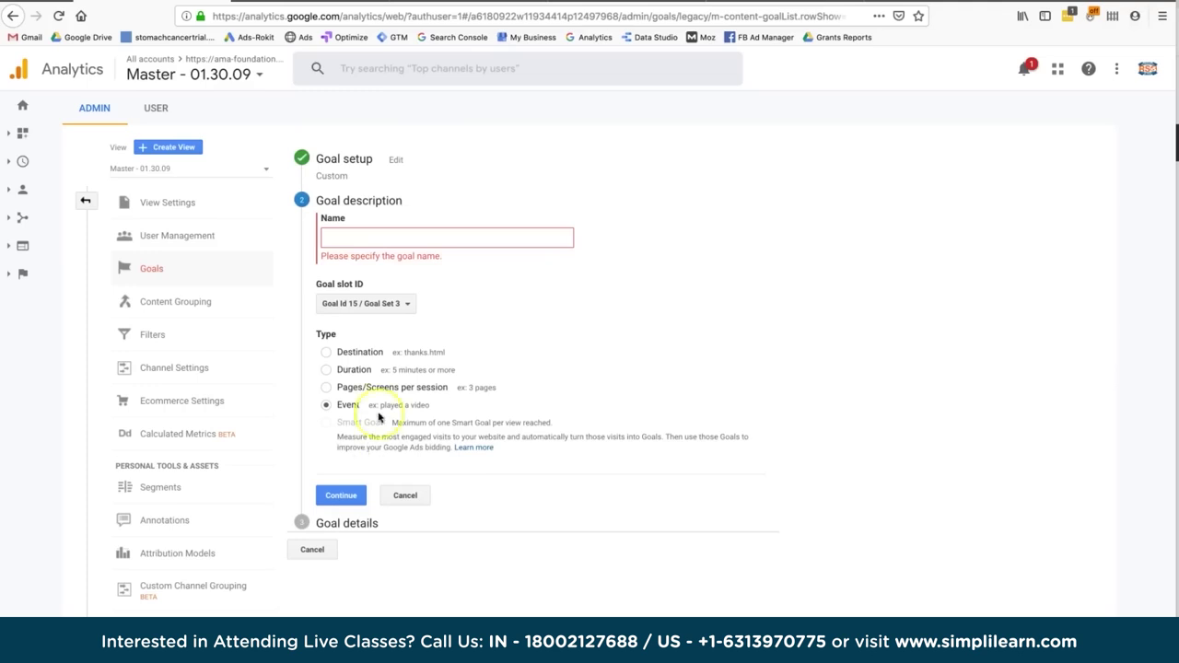
left_click(408, 237)
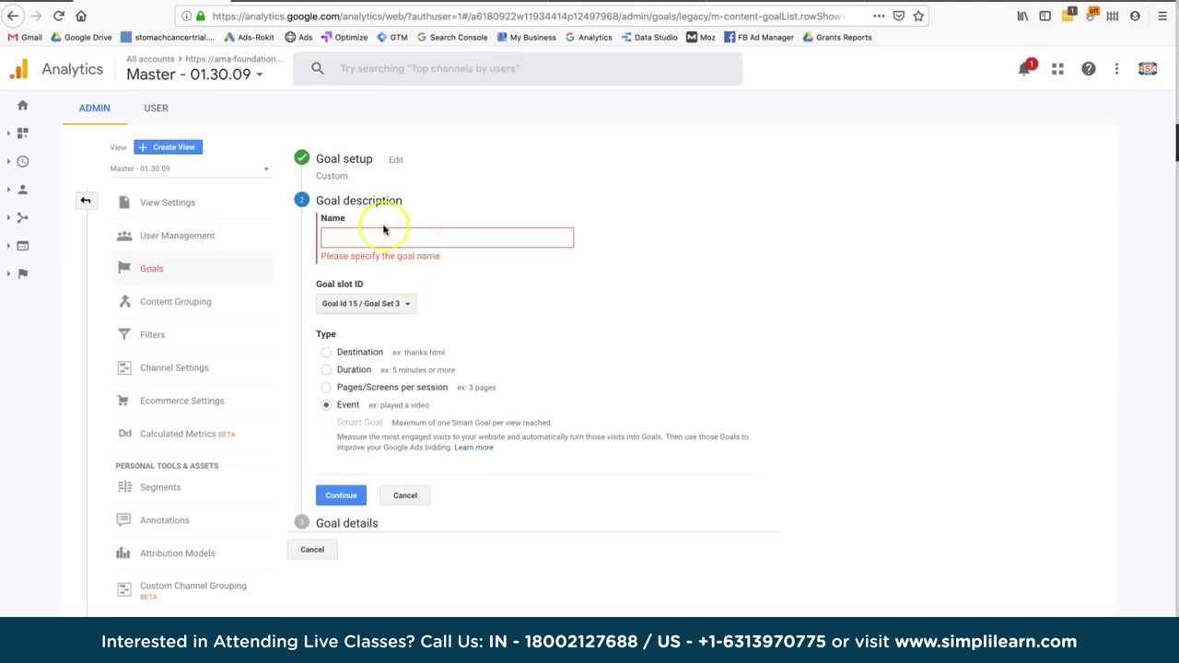
Switch to Chrome, open the Ama Foundation website's home page and inspect its Donate button
key("super+Tab")
key("super+Tab")
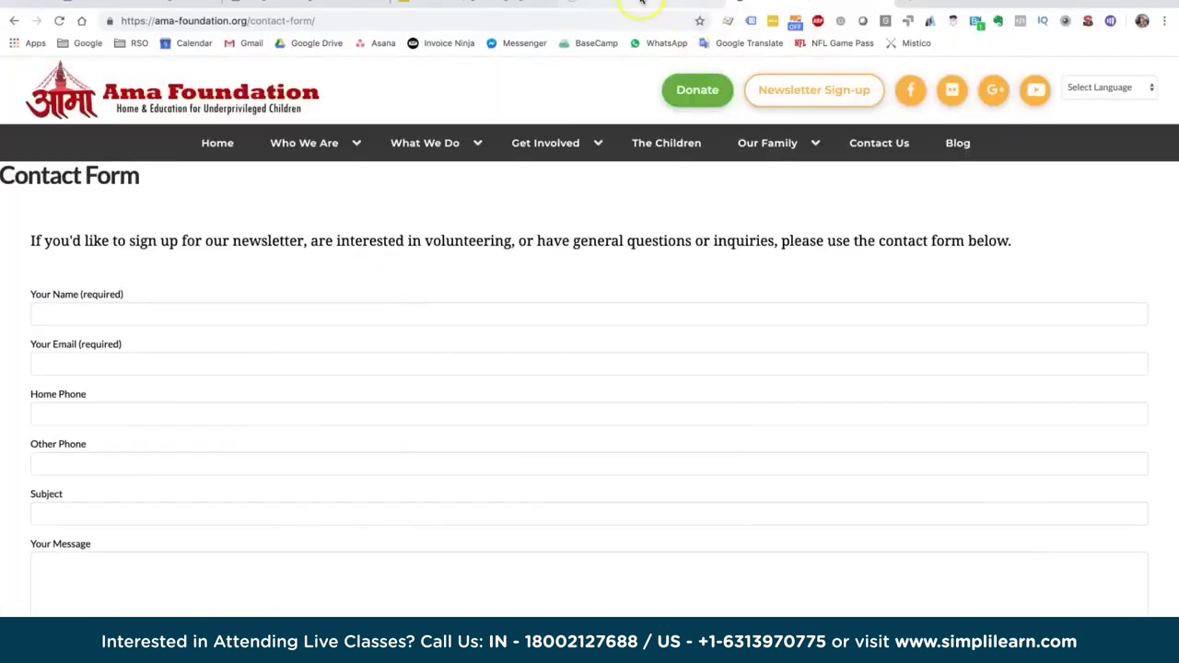
left_click(235, 104)
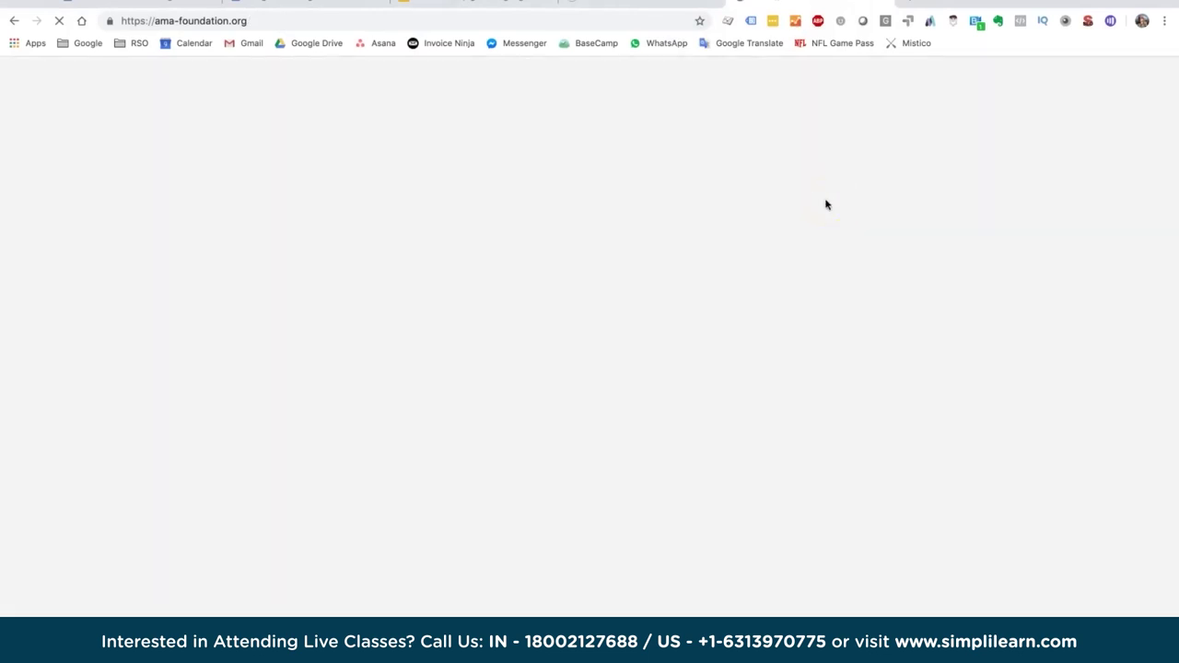
left_click(734, 154)
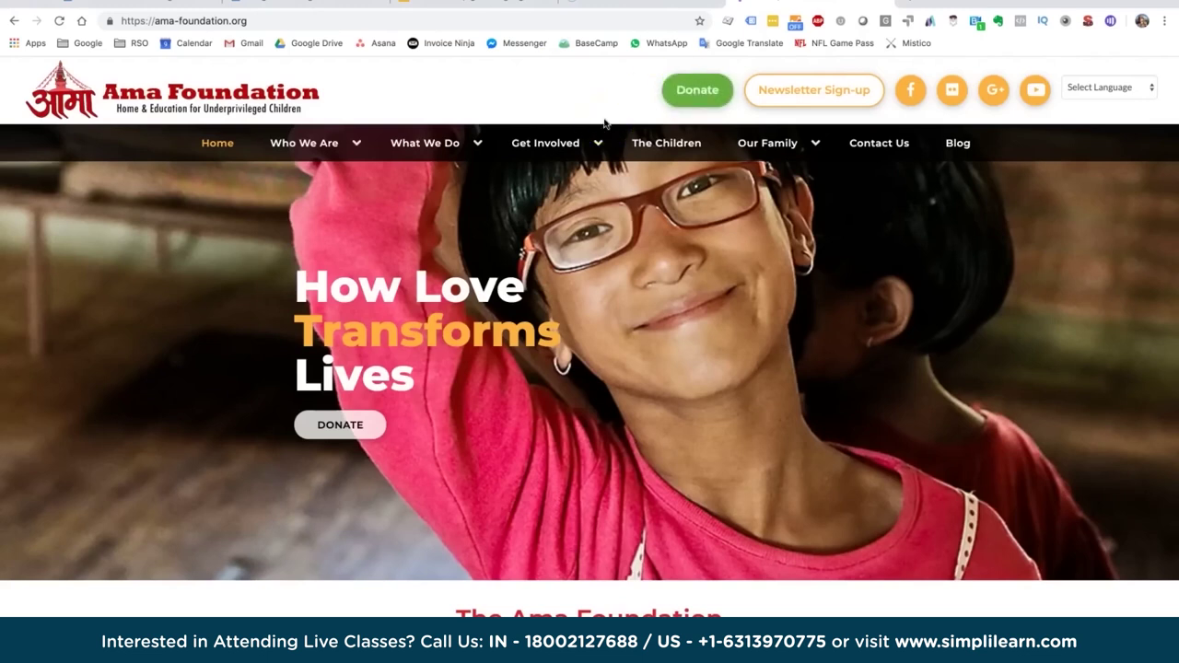
left_click(698, 99)
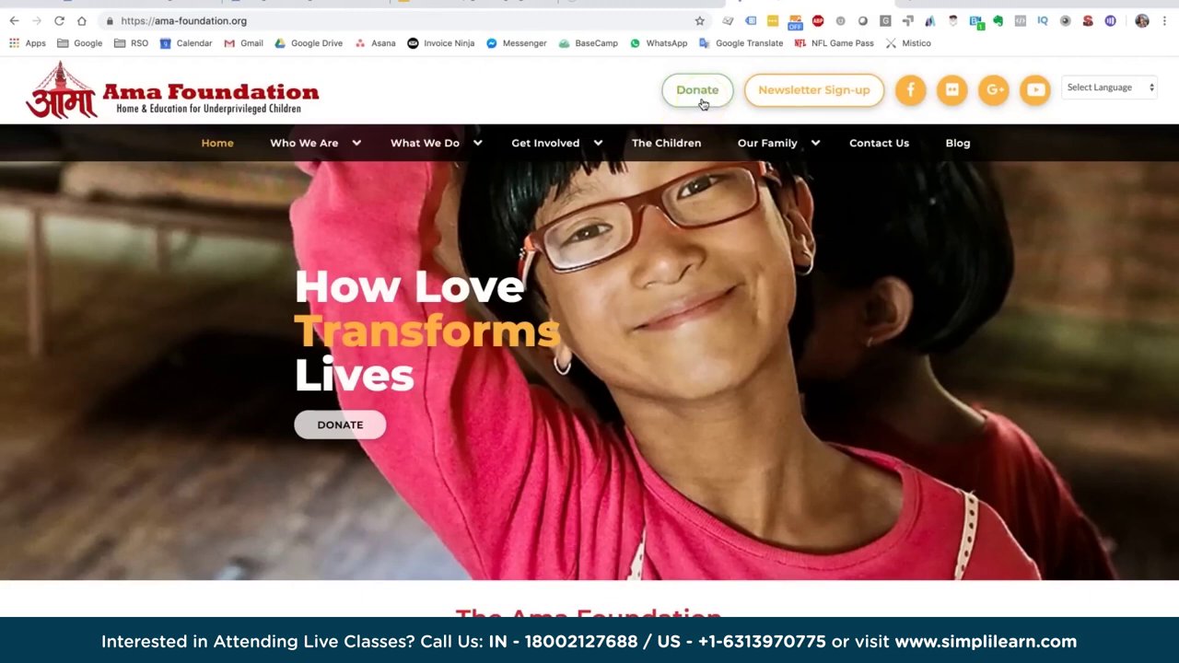
left_click(673, 107)
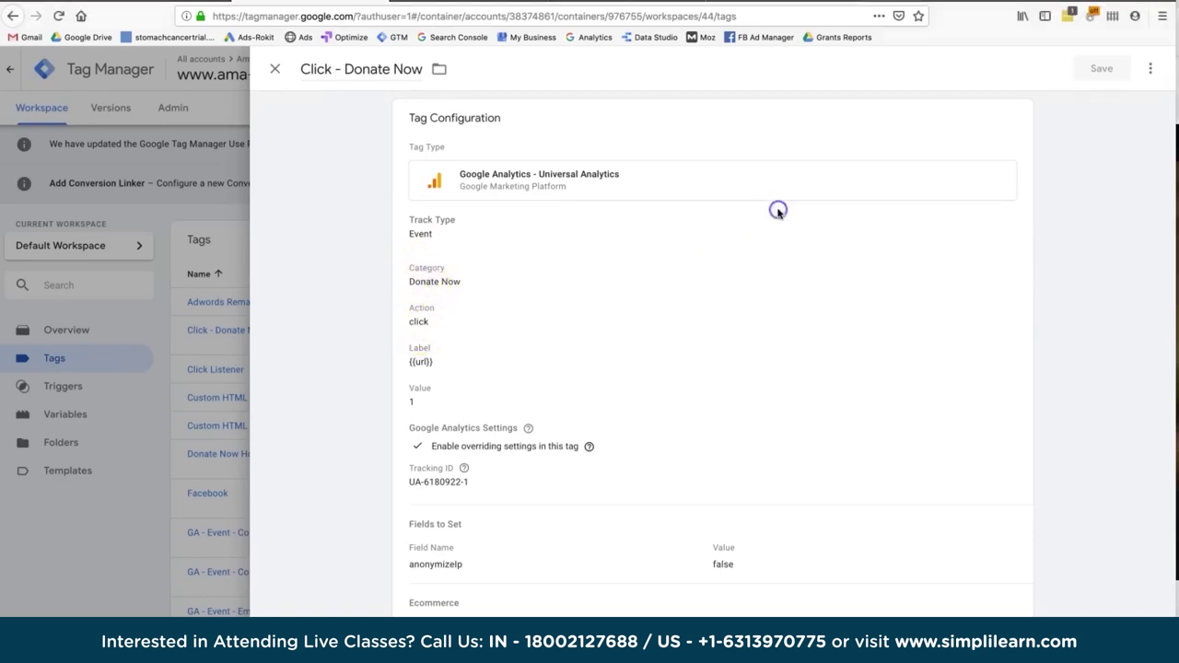
Open the configuration of the Click - Donate Now tag in Google Tag Manager and examine its event tracking parameters
scroll(795, 221, "down", 1)
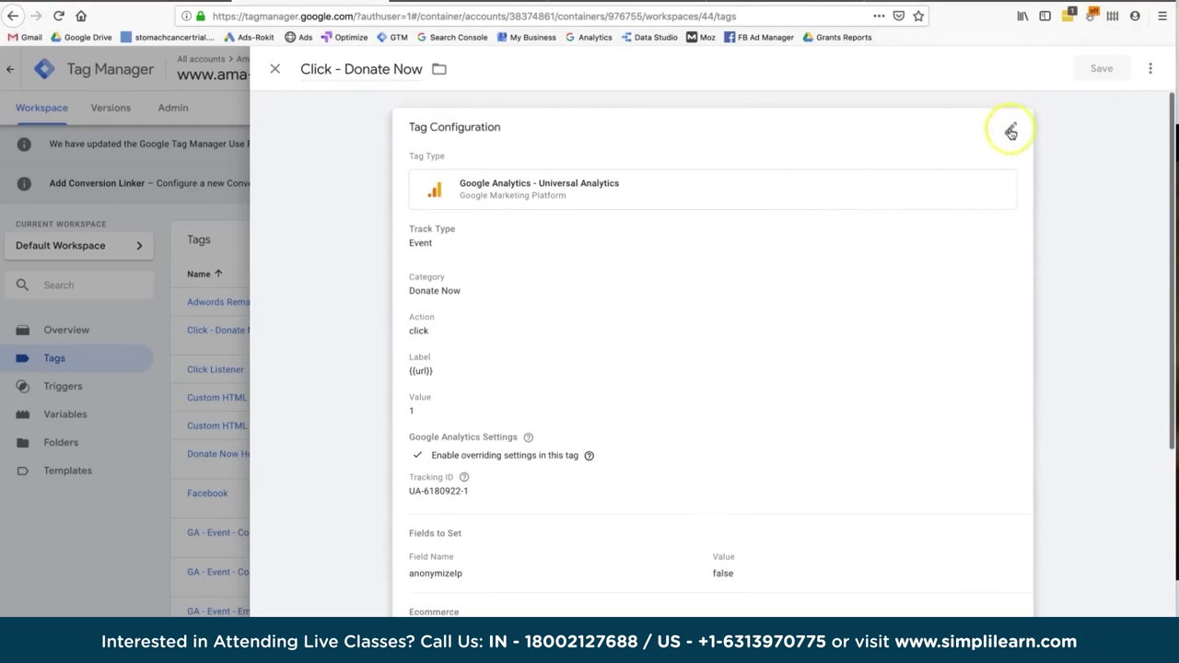
left_click(1008, 125)
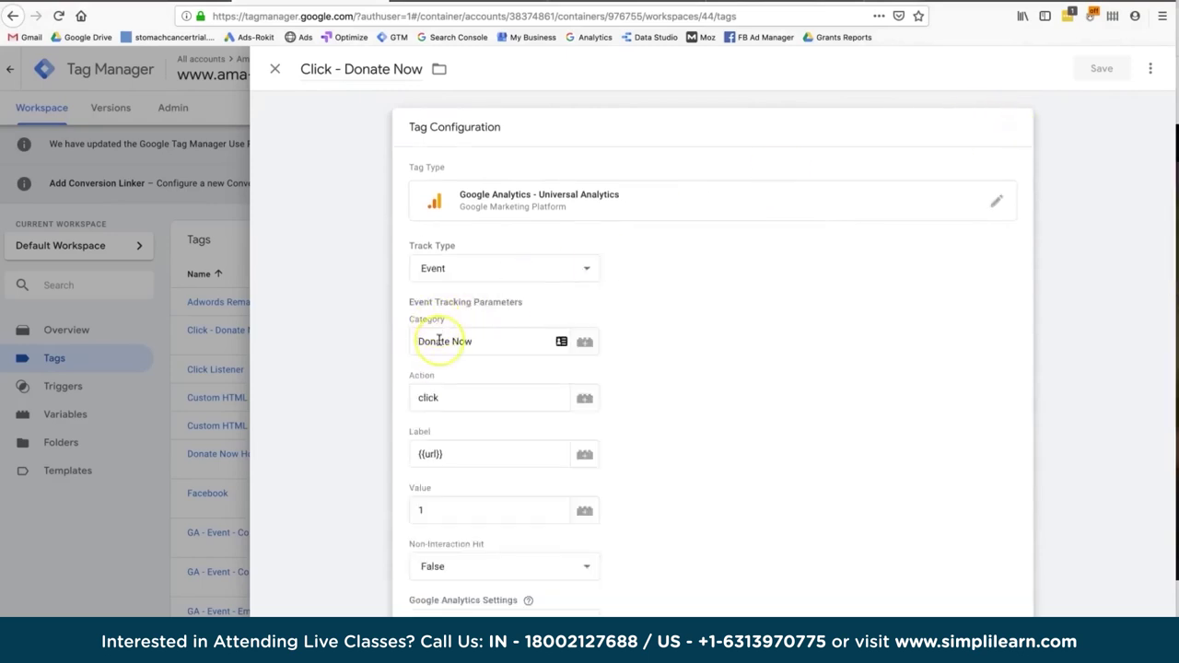
left_click(416, 396)
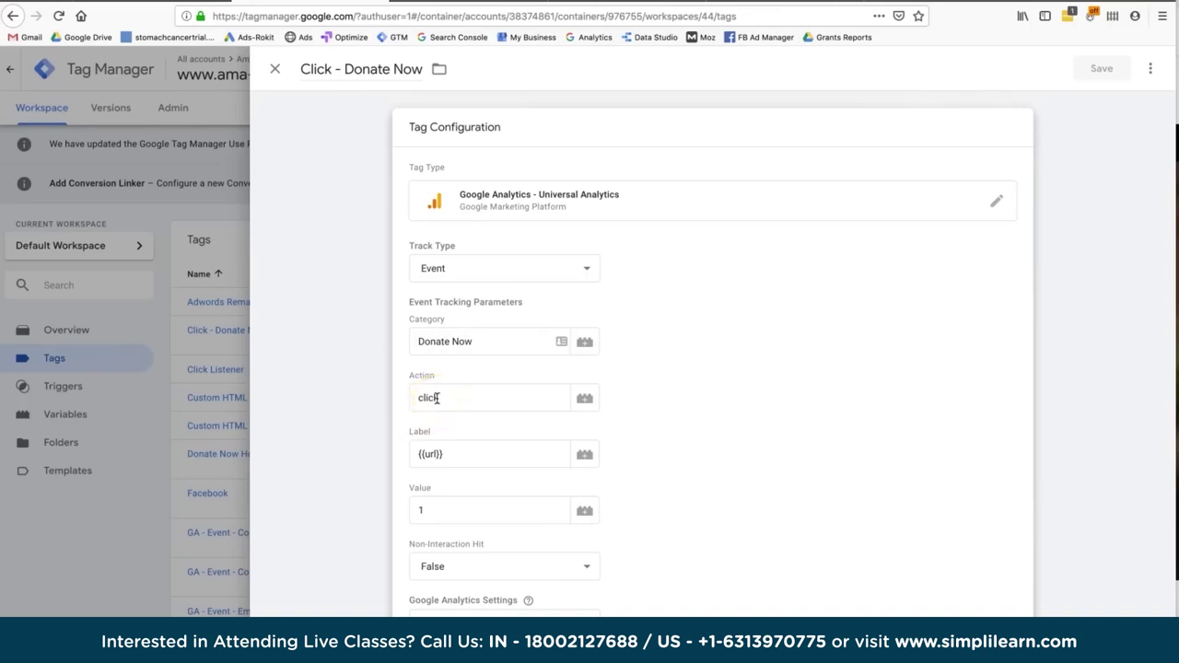
Compare the website's Donate button with the Category and Action parameters of the Click - Donate Now tag
key("super+Tab")
key("super+Tab")
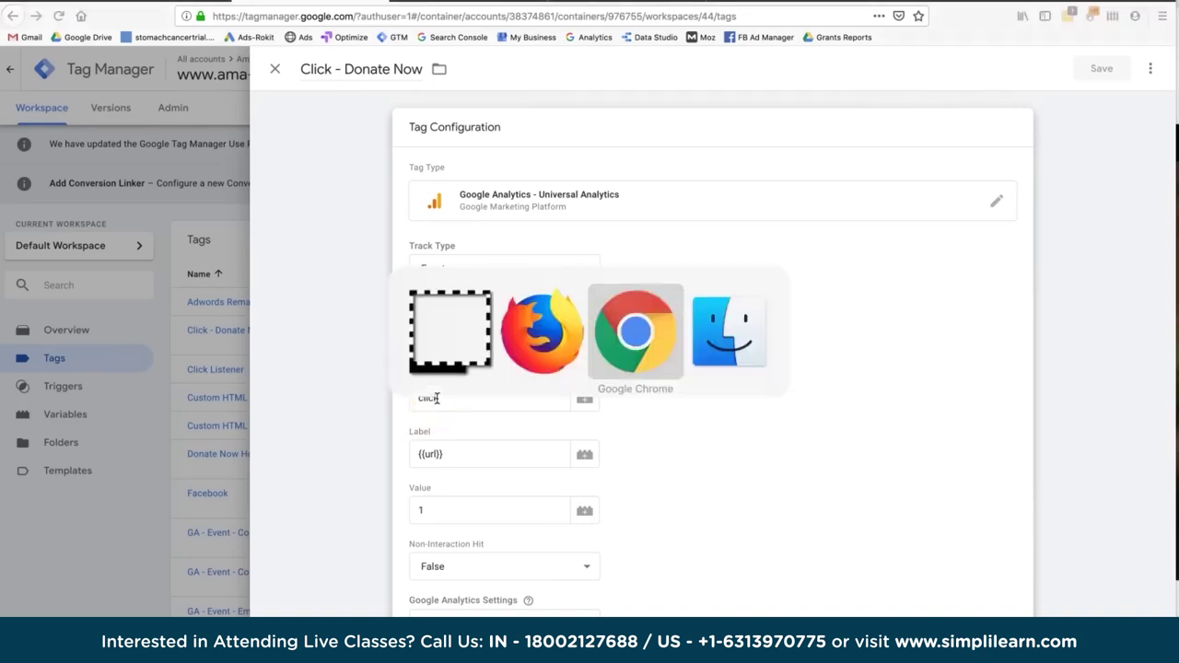
left_click(700, 94)
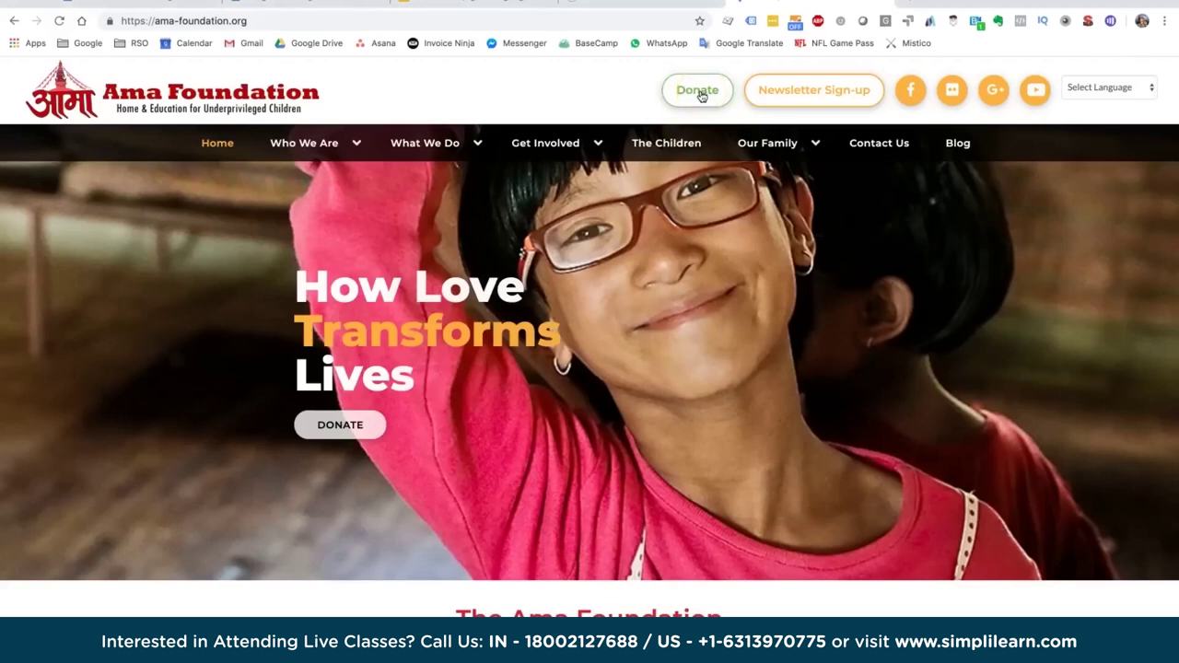
key("super+Tab")
left_click(449, 351)
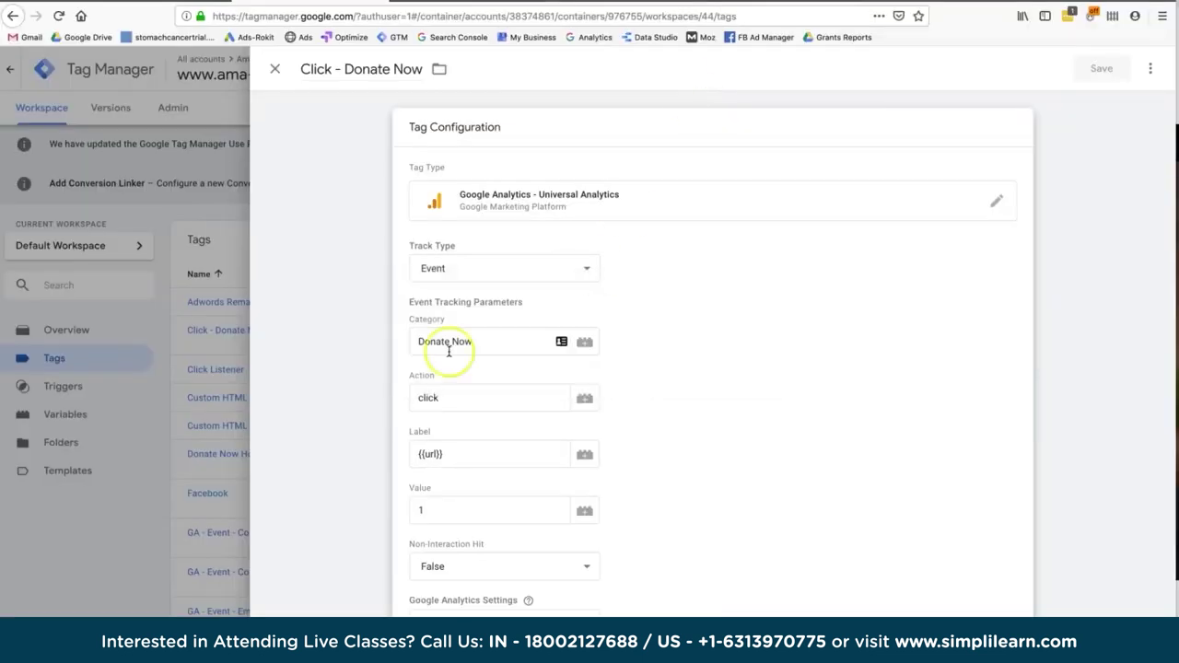
left_click(439, 406)
left_click(463, 338)
left_click(445, 393)
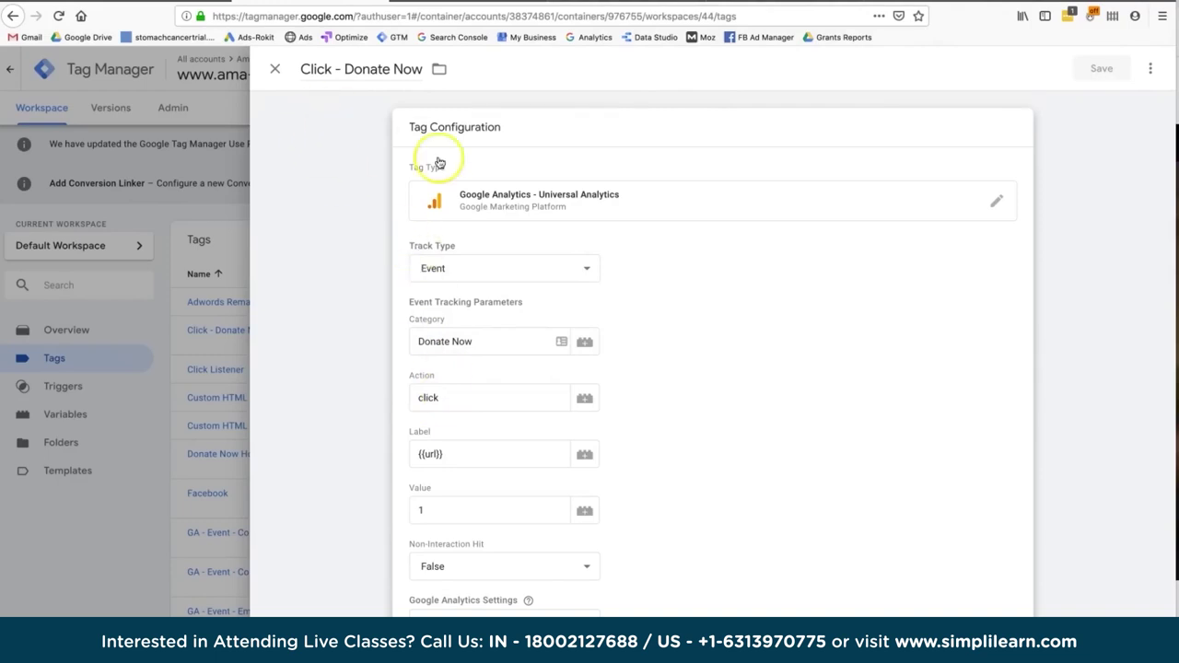
Check the Realtime Events report in Analytics, follow the Donate link on the website and inspect the donation page's domain
left_click(164, 6)
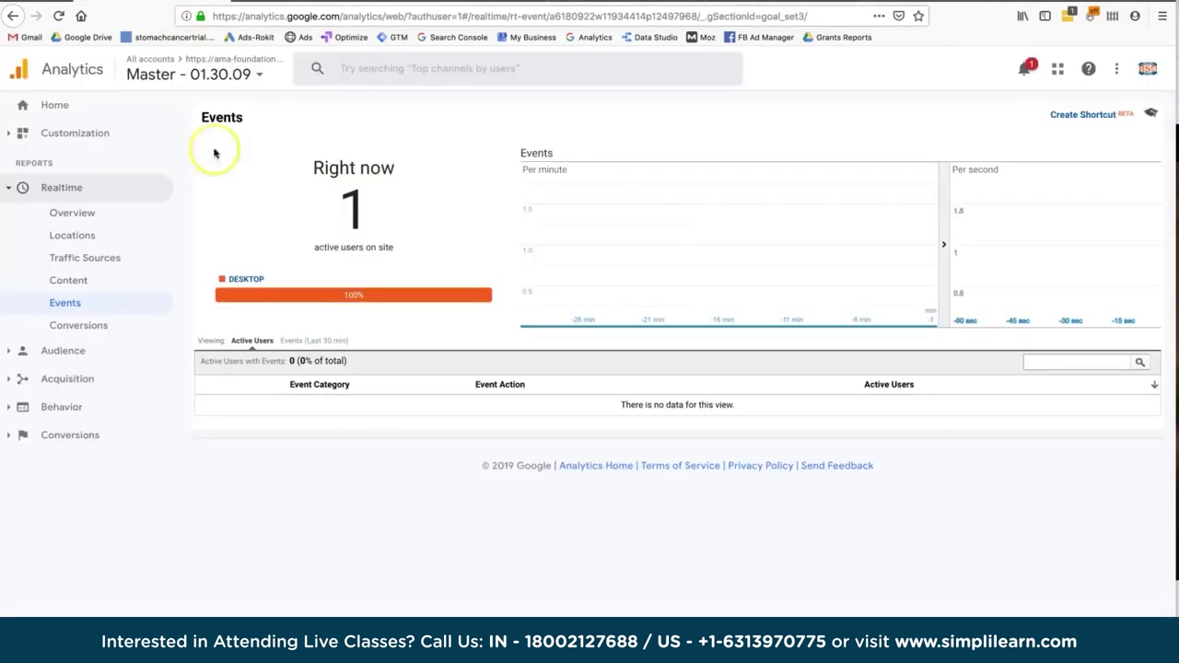
key("super+Tab")
key("super+Tab")
left_click(697, 96)
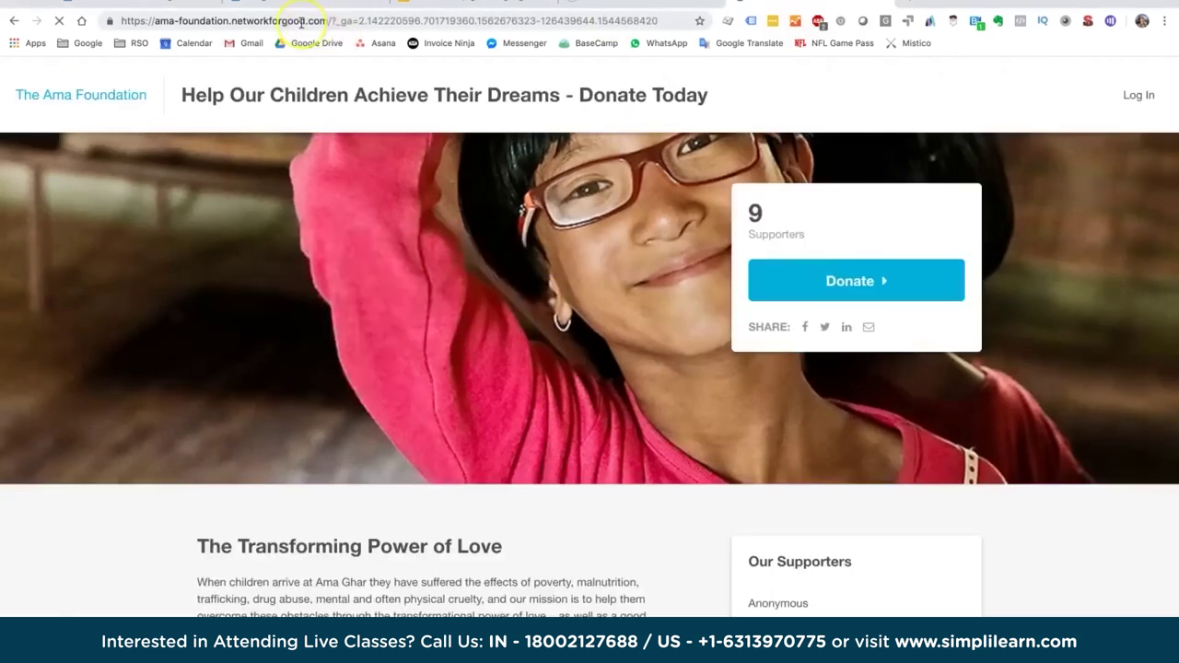
double_click(301, 22)
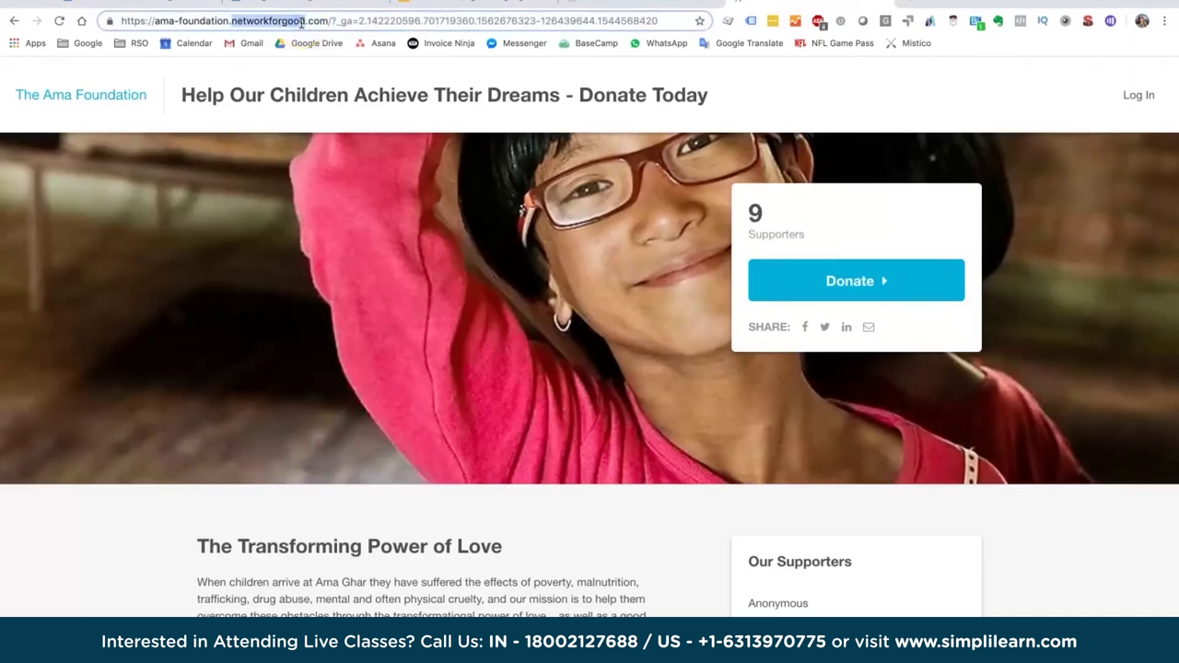
Return to the Analytics goals list, open the Event: Donate Click goal and review its setup, name and type
key("super+Tab")
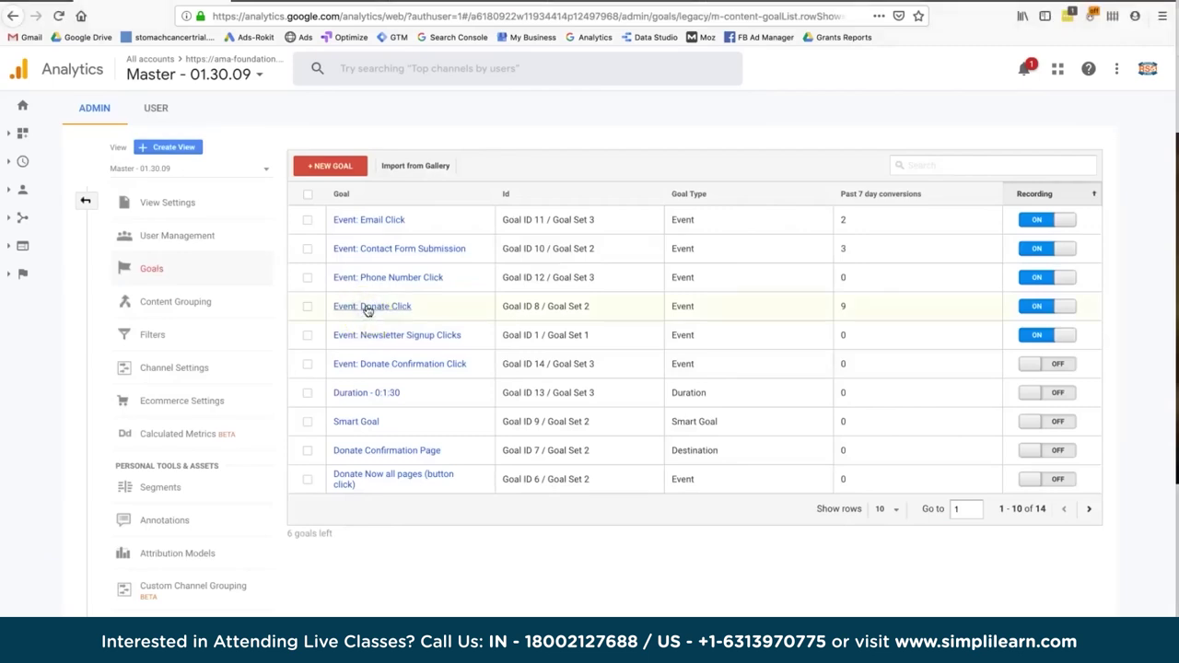
left_click(366, 308)
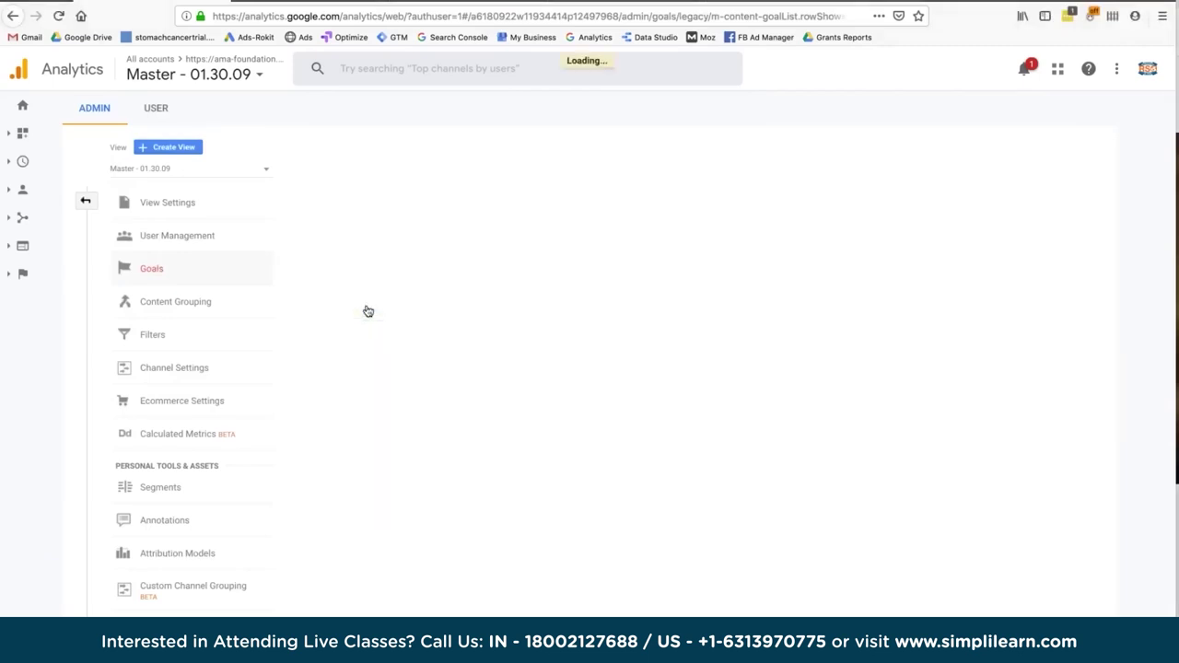
left_click(373, 177)
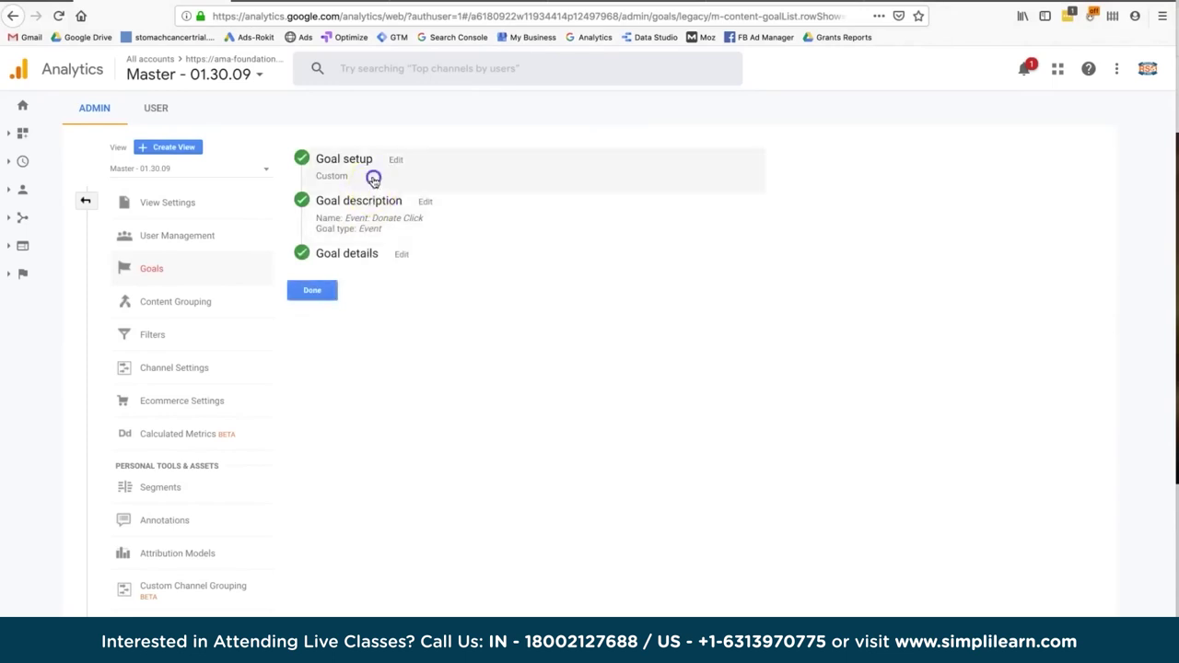
left_click(340, 583)
left_click(348, 340)
left_click(396, 237)
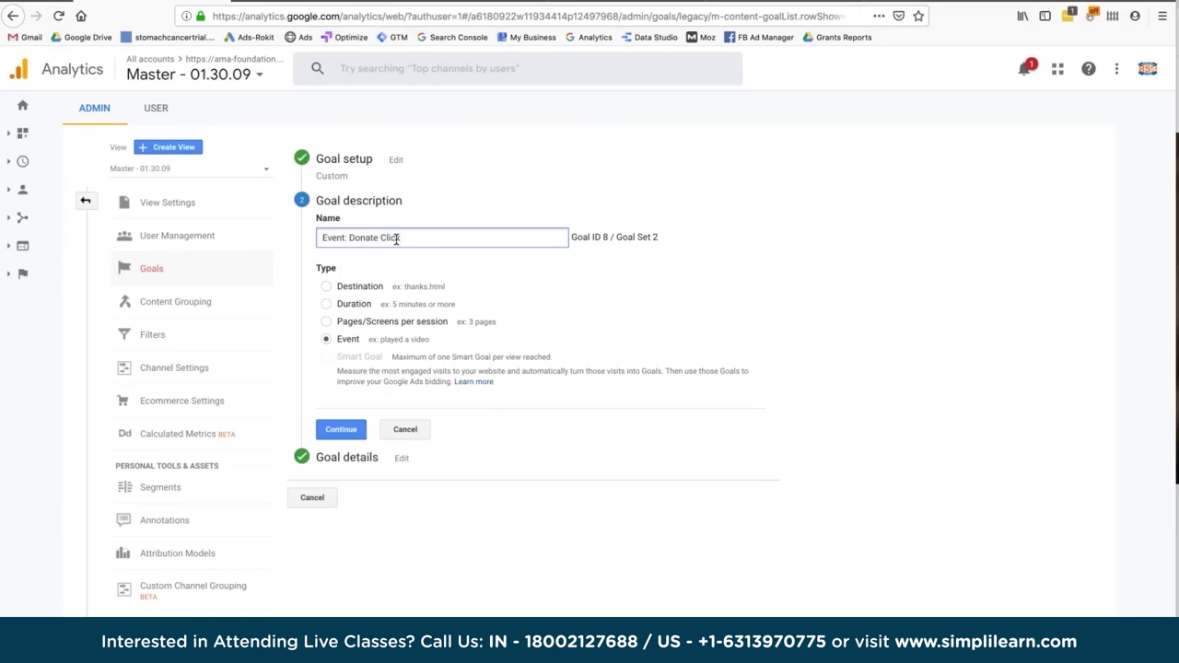
left_click_drag(349, 237, 318, 231)
left_click(376, 236)
left_click(339, 429)
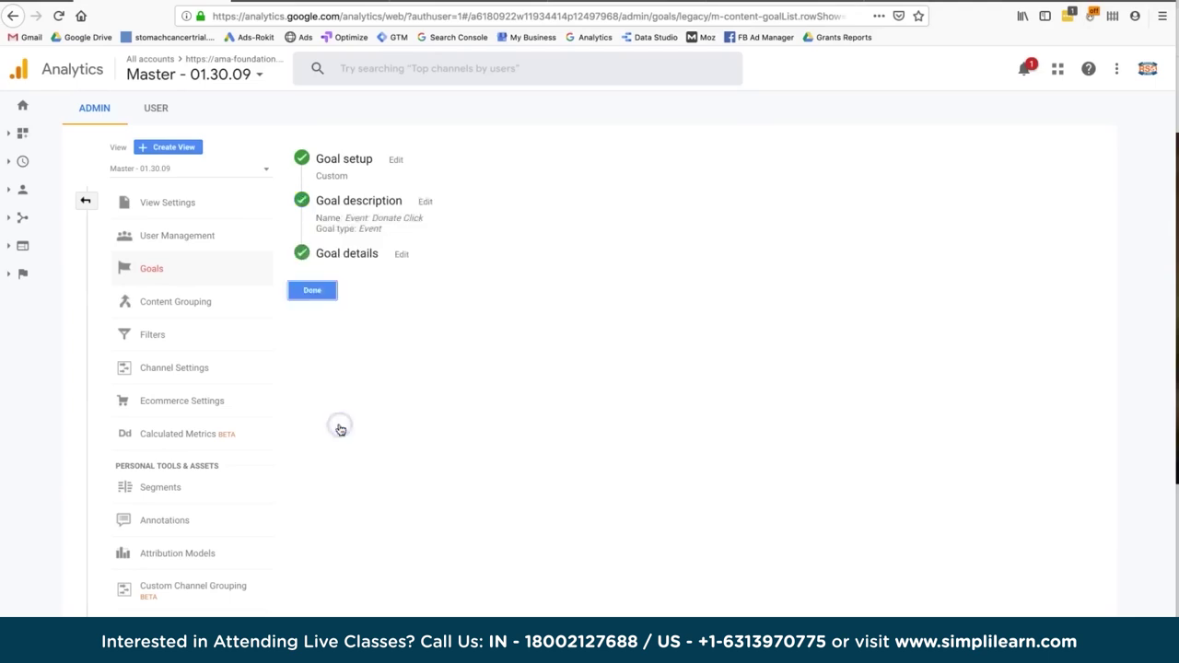
Open the Event: Donate Click goal's details and examine the regular expression in its Category condition
left_click(405, 253)
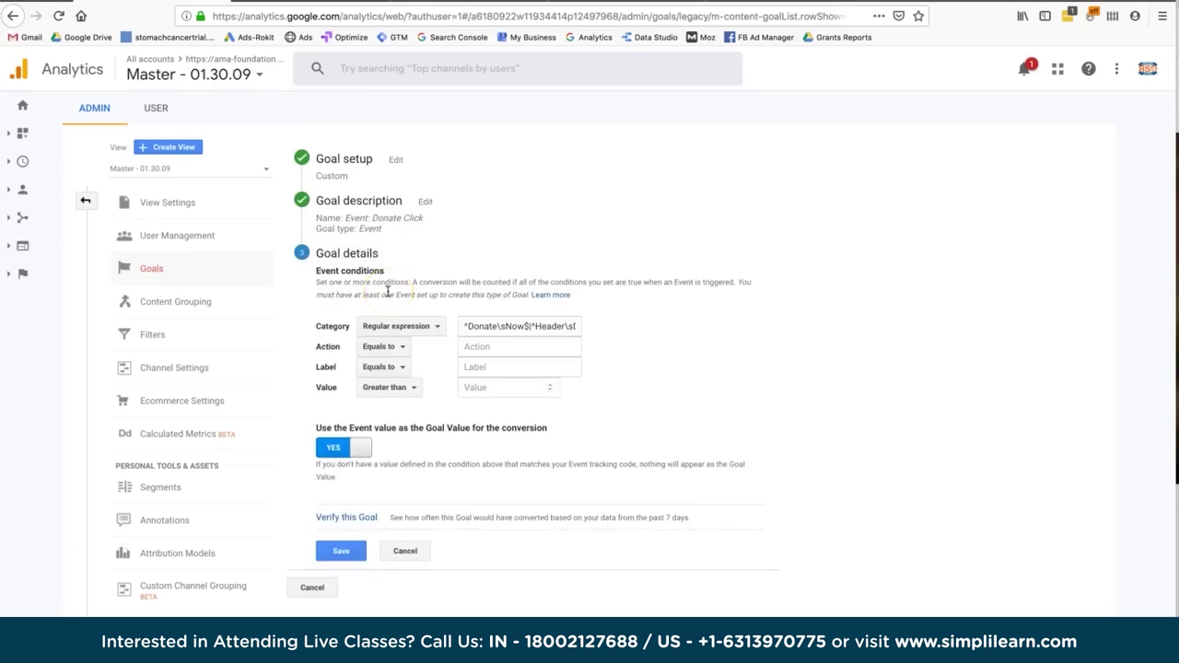
left_click(323, 339)
left_click(488, 326)
double_click(488, 326)
left_click(409, 332)
left_click_drag(466, 327, 578, 324)
double_click(560, 326)
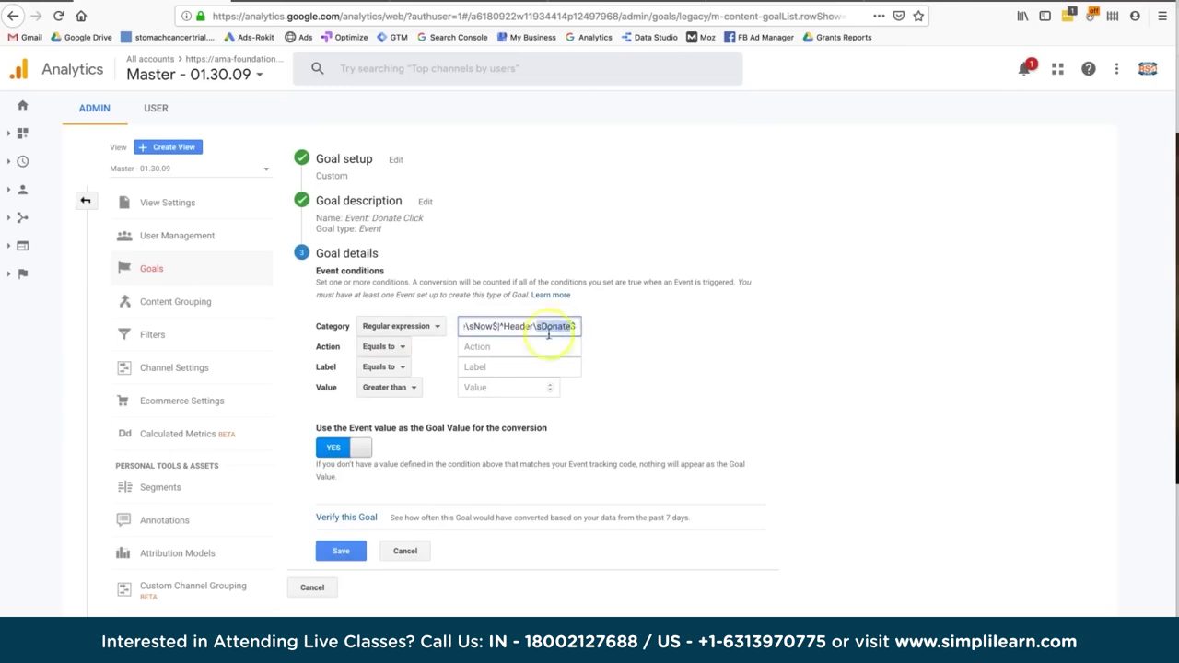
Verify the Event: Donate Click goal against the past 7 days of data and read its conversion rate
left_click(356, 517)
double_click(430, 518)
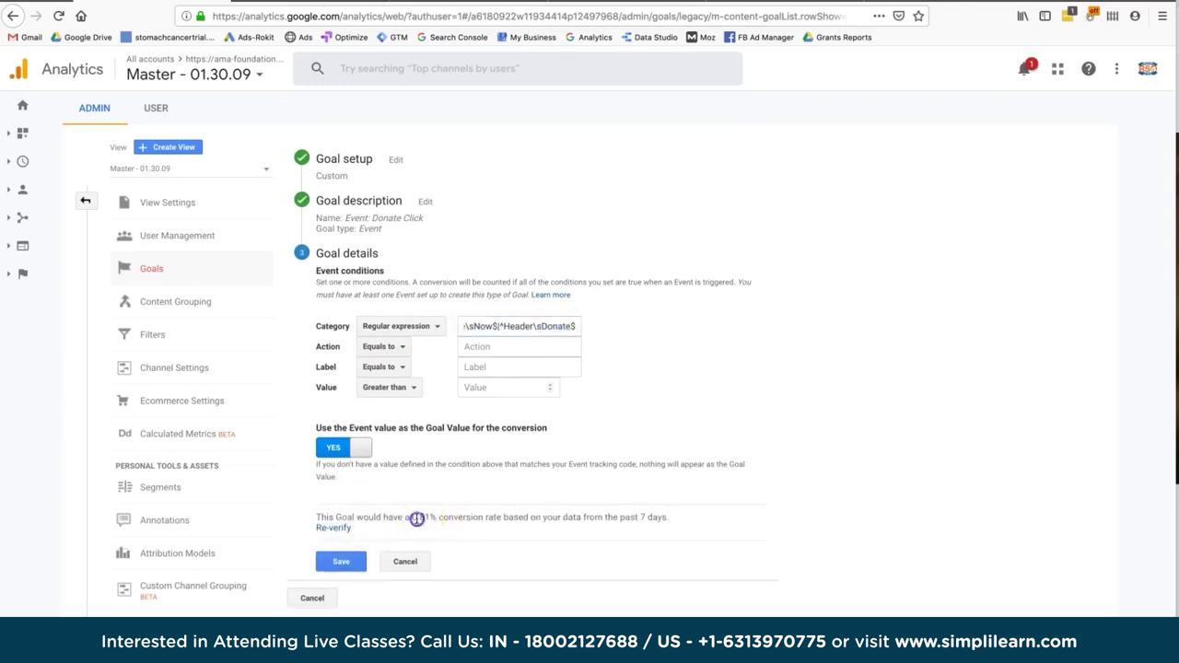
double_click(446, 519)
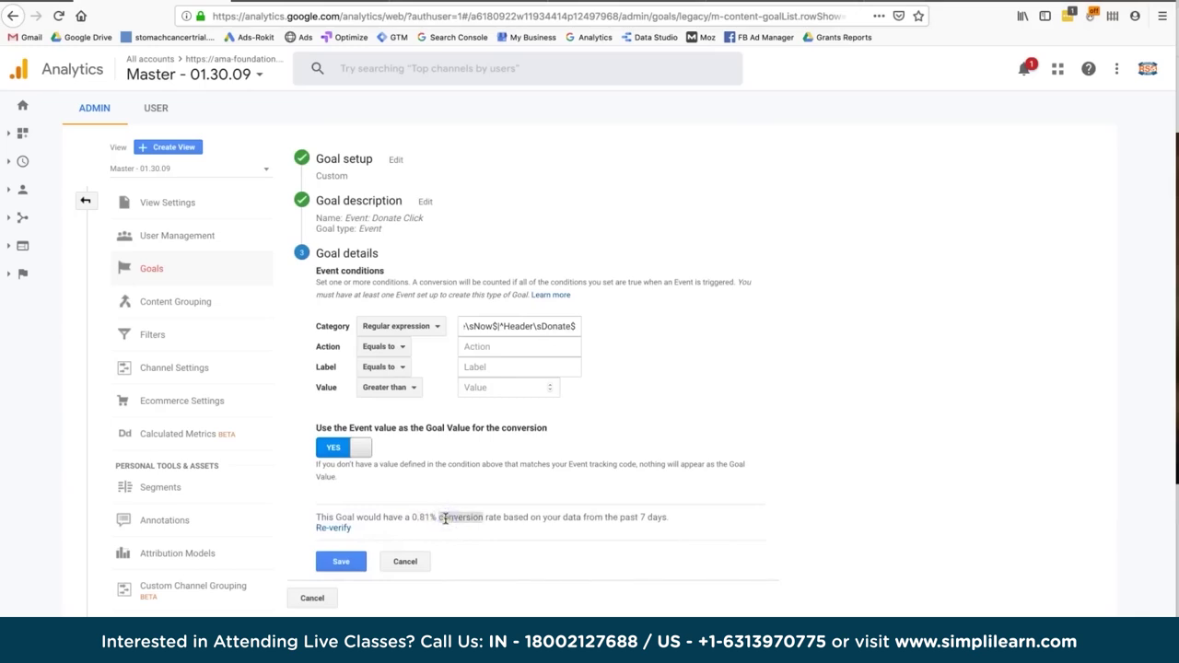
Review the Category match types, compare the conditions with the Click - Donate Now tag, and leave the goal without saving
left_click(423, 328)
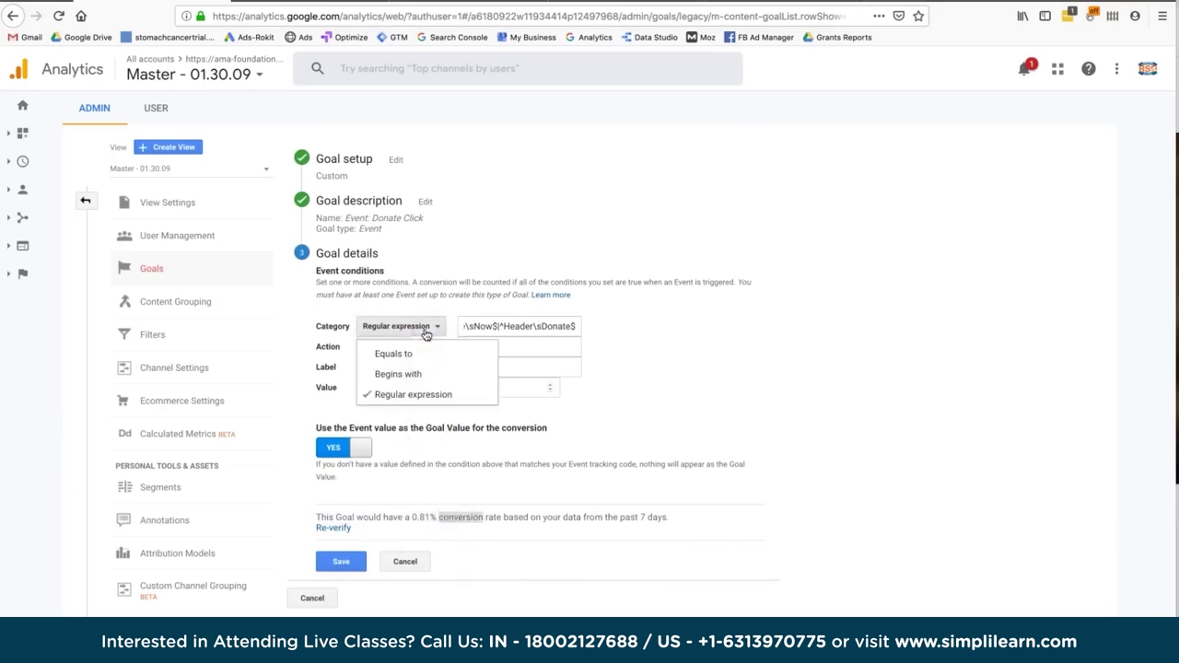
left_click(431, 302)
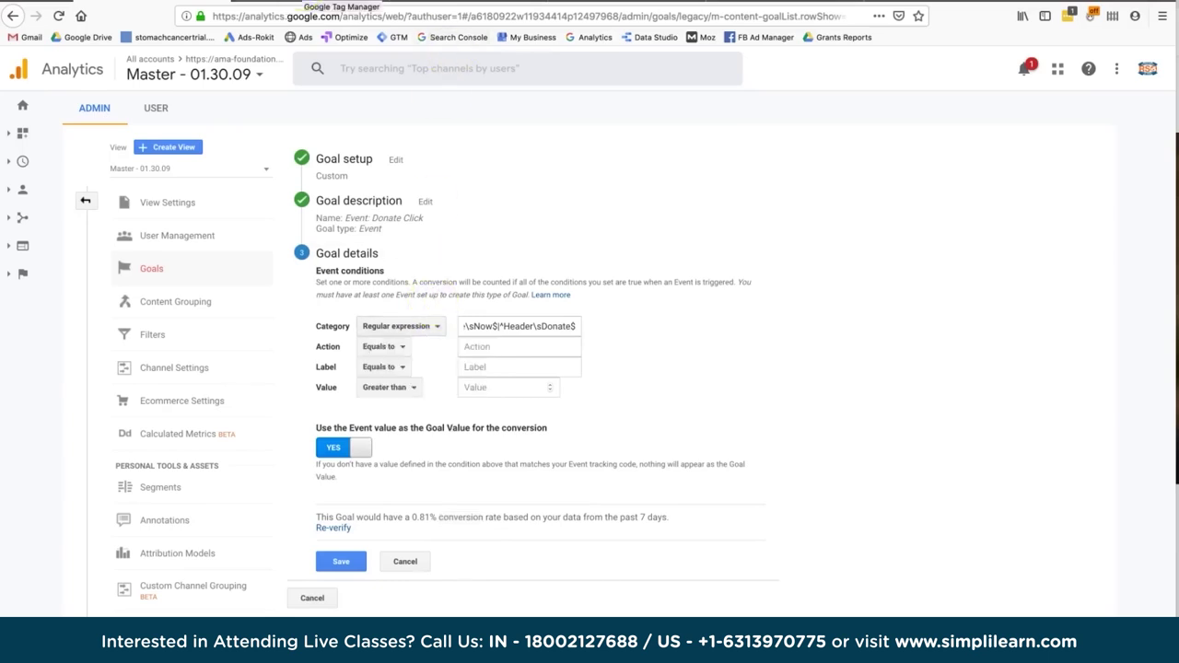
key("ctrl+Tab")
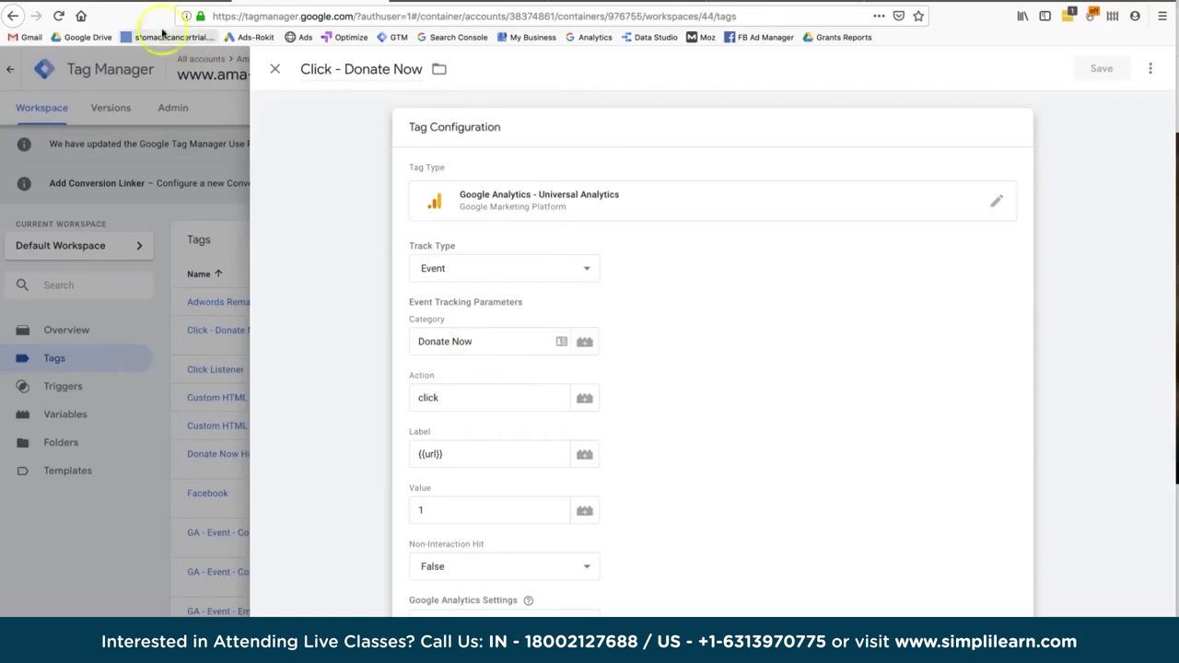
key("ctrl+Tab")
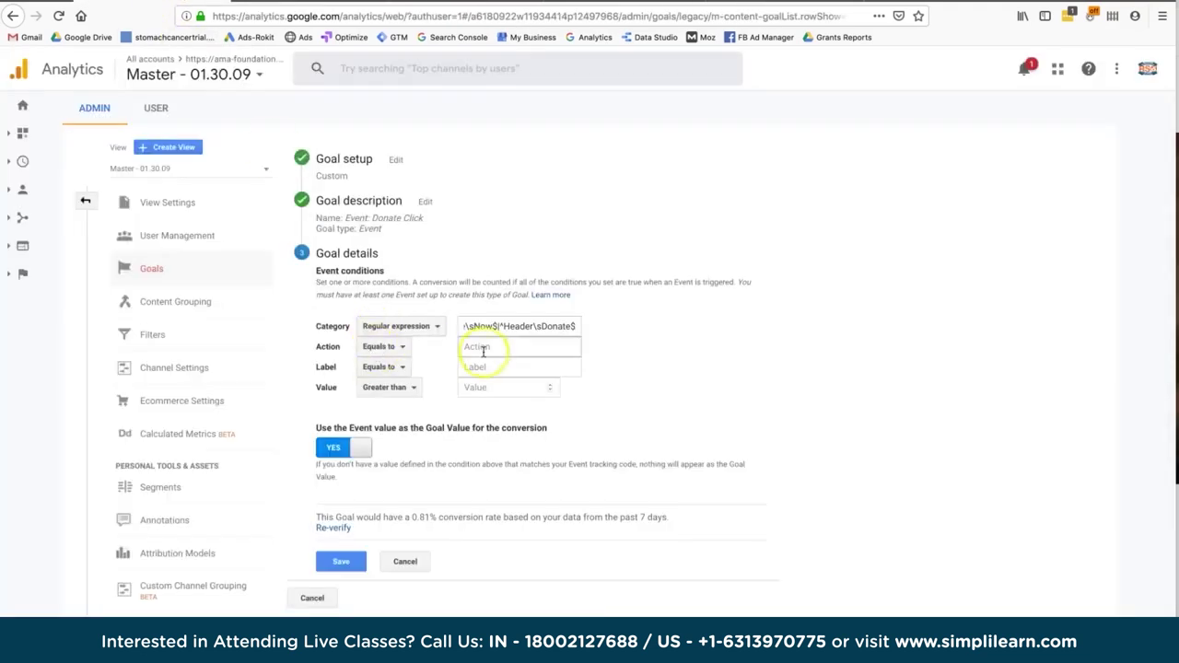
left_click(403, 561)
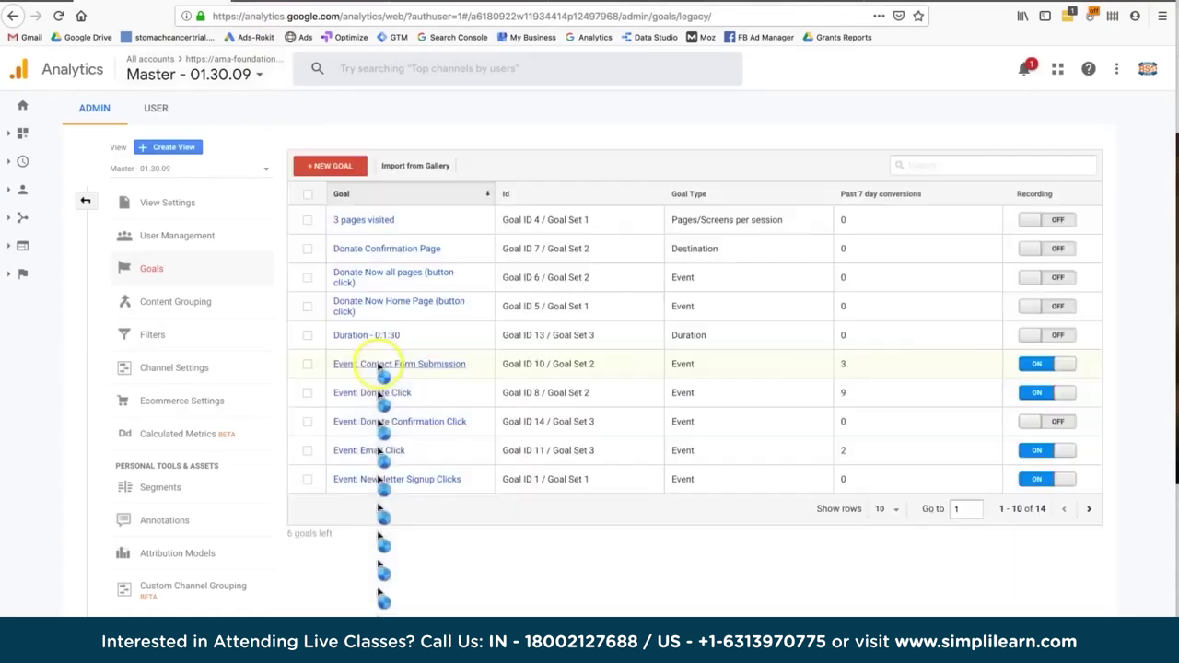
Start a new custom goal named "Event: Donate Now" with the goal type Event, and proceed to its details
left_click(329, 170)
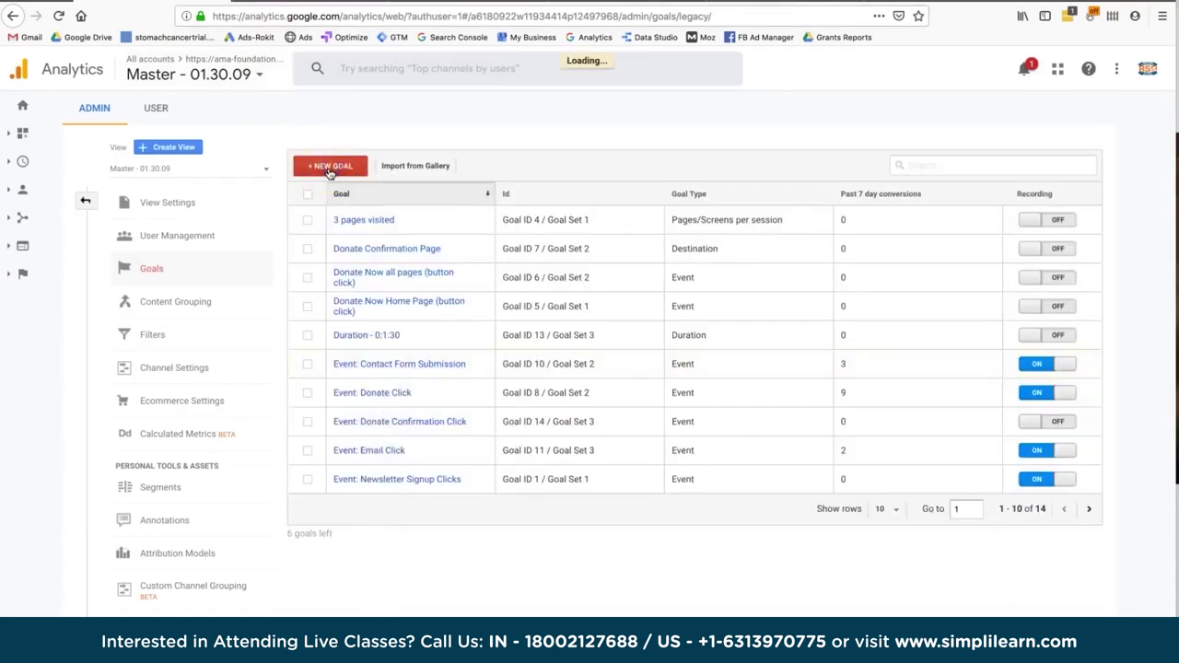
left_click(357, 537)
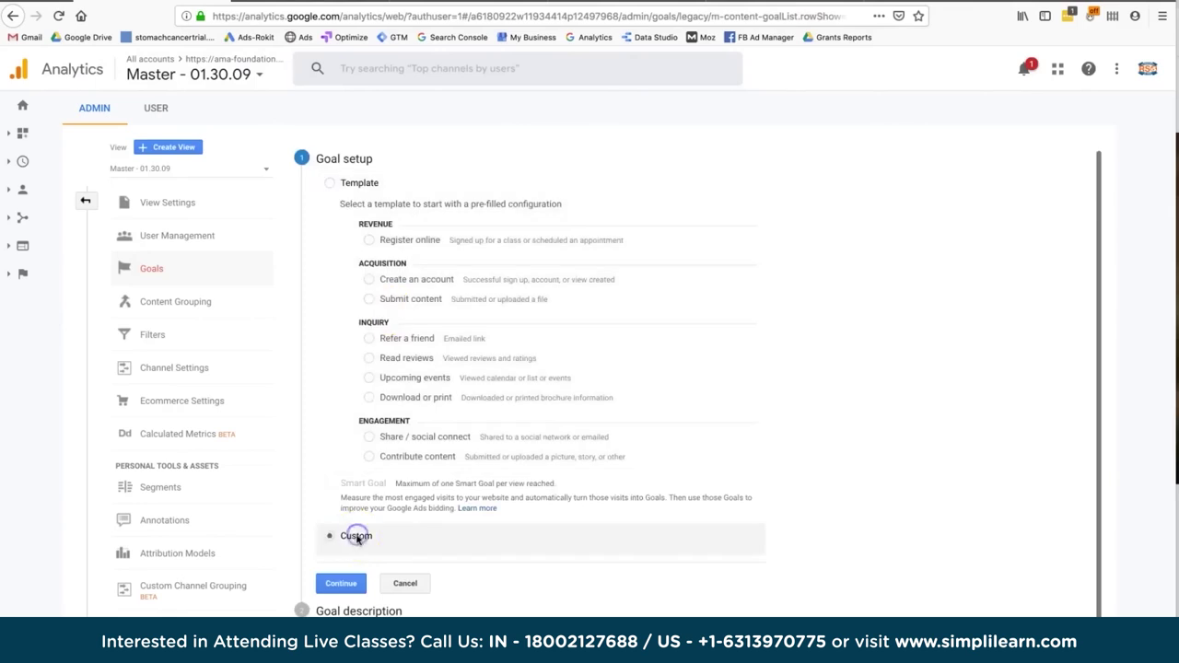
left_click(341, 584)
type("Even")
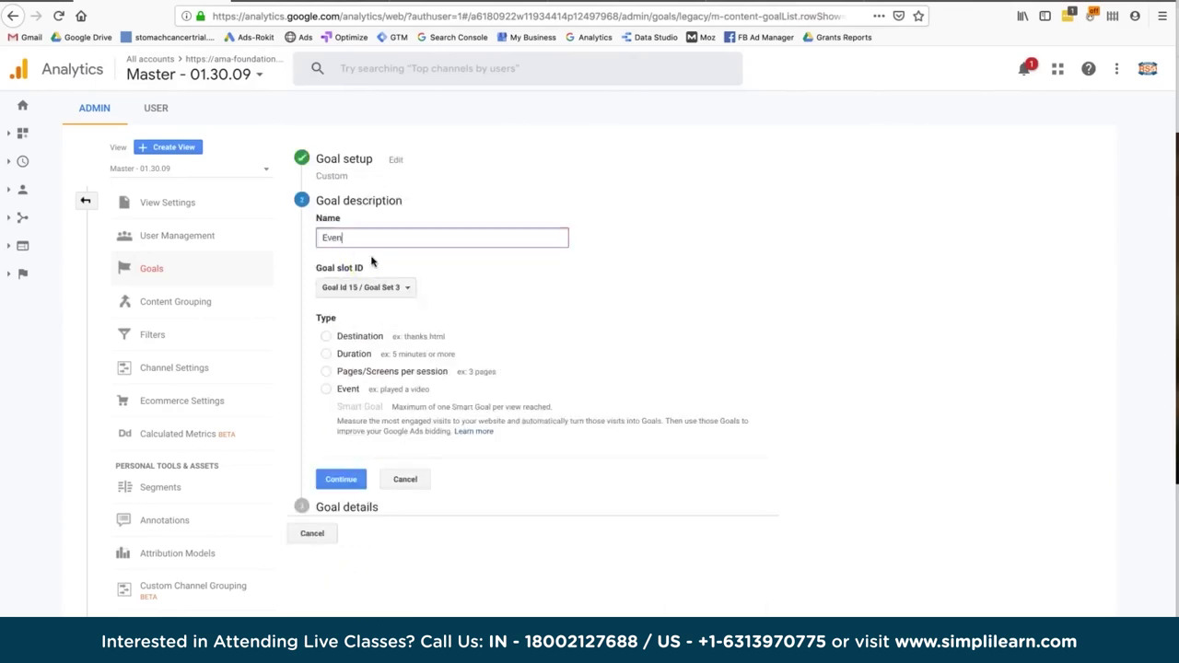
type("t: Donate Now")
left_click(348, 289)
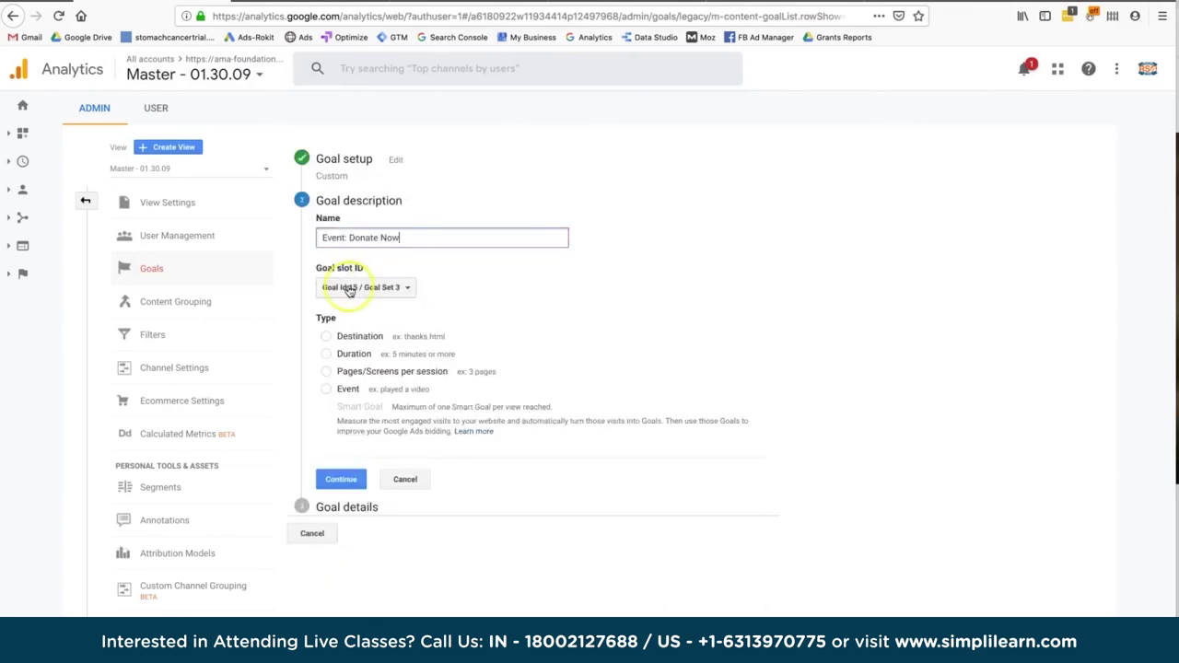
left_click(346, 388)
left_click(353, 486)
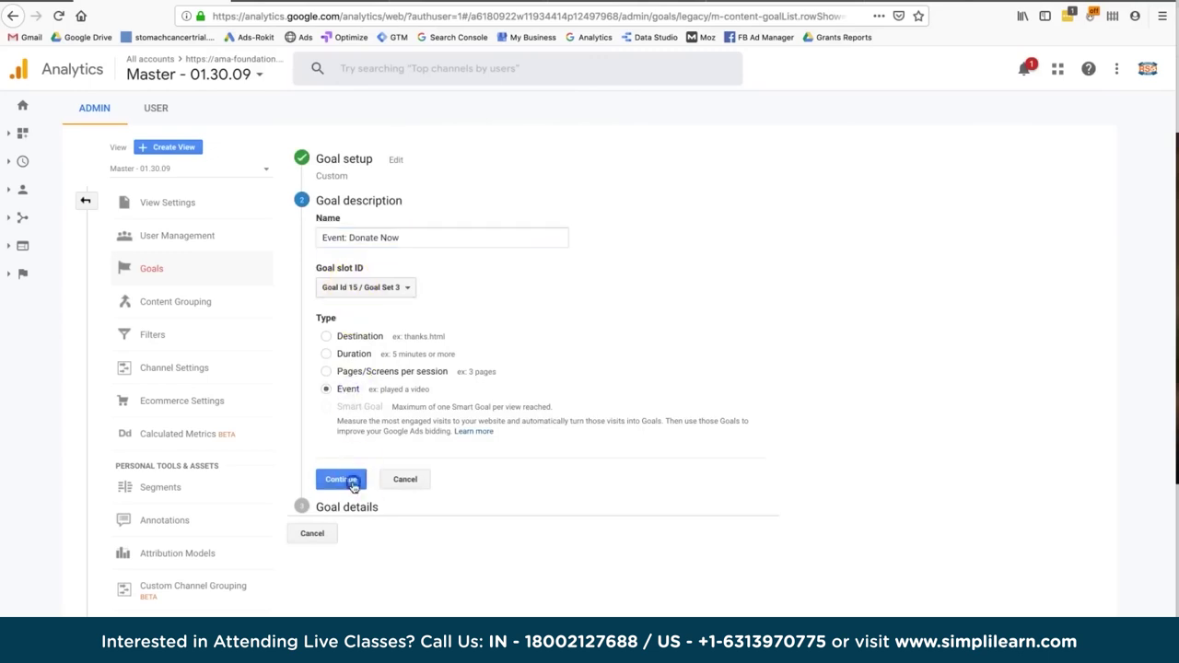
Set the goal's Category condition to Donate Now, copied from the Click - Donate Now tag in Tag Manager, and its Action to click
left_click(452, 324)
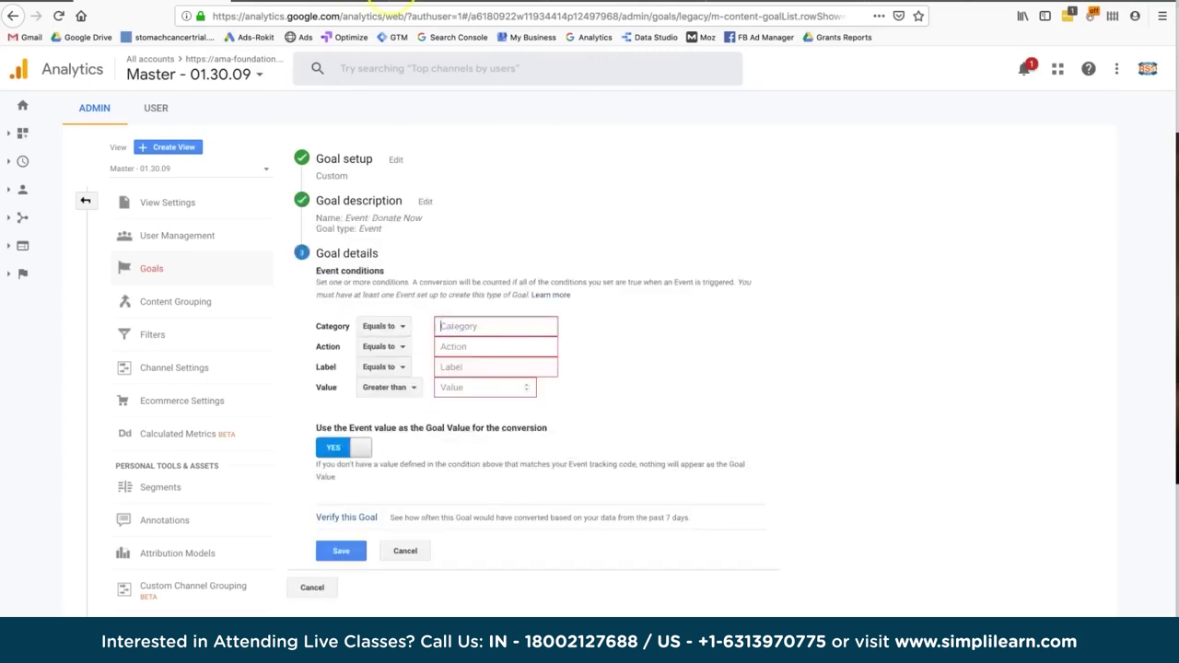
left_click(324, 2)
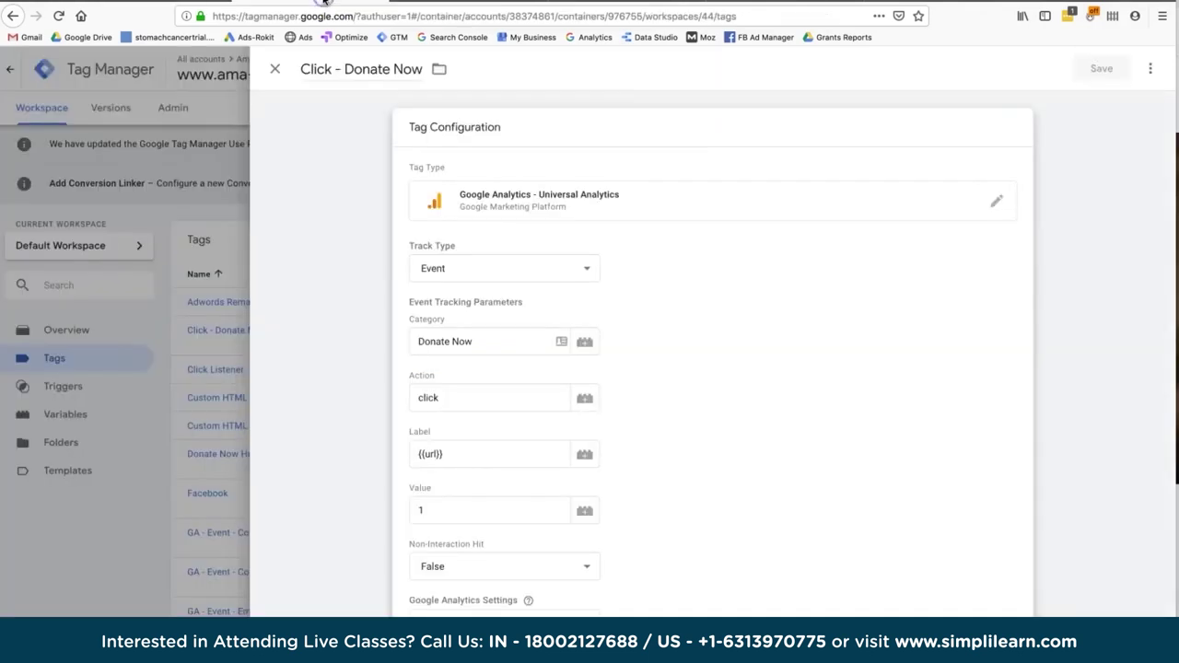
triple_click(423, 342)
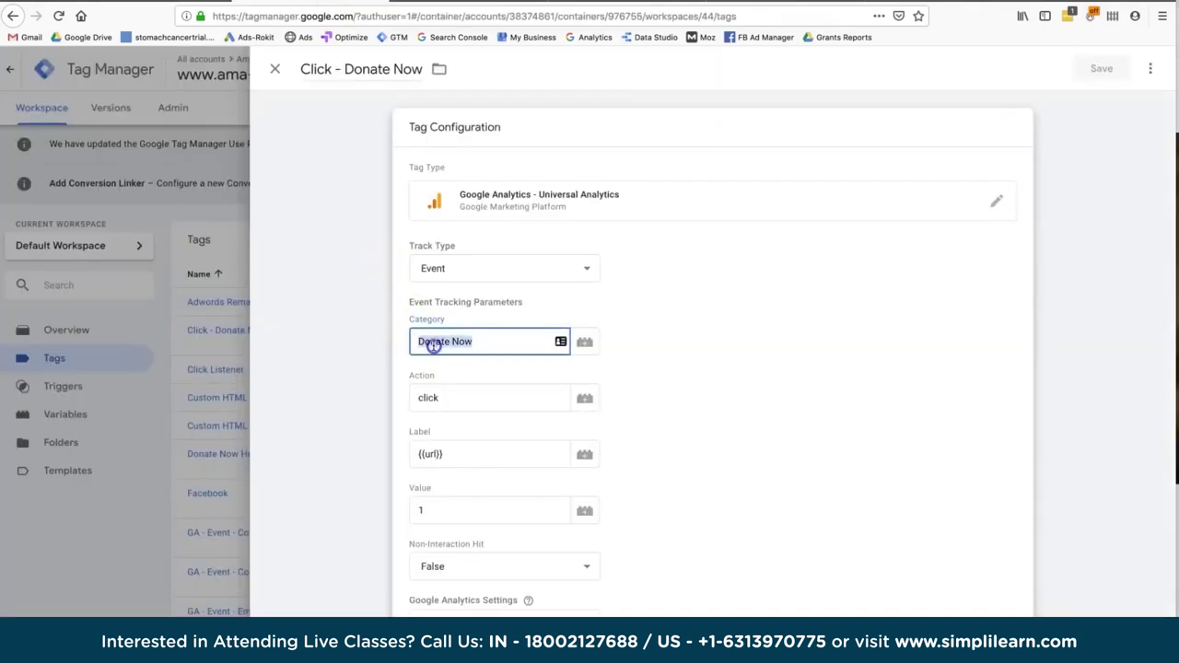
key("super+c")
key("ctrl+shift+Tab")
key("super+v")
left_click(455, 346)
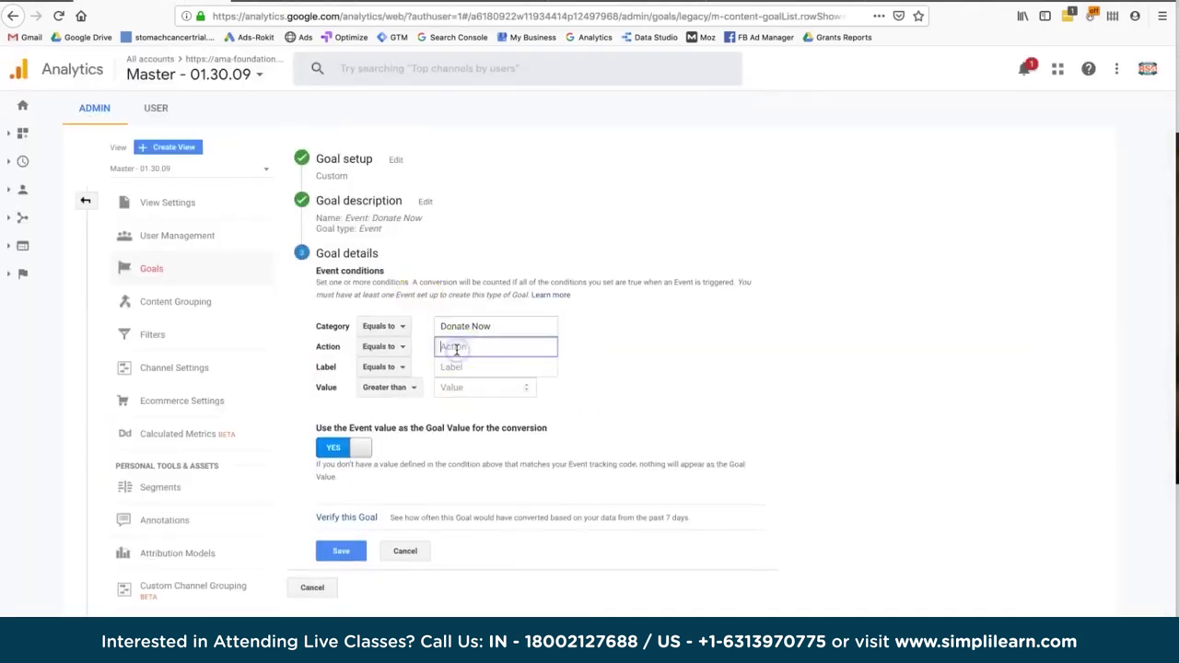
type("click")
Verify the new goal against the past 7 days of data and review its Category and Action conditions
left_click(364, 517)
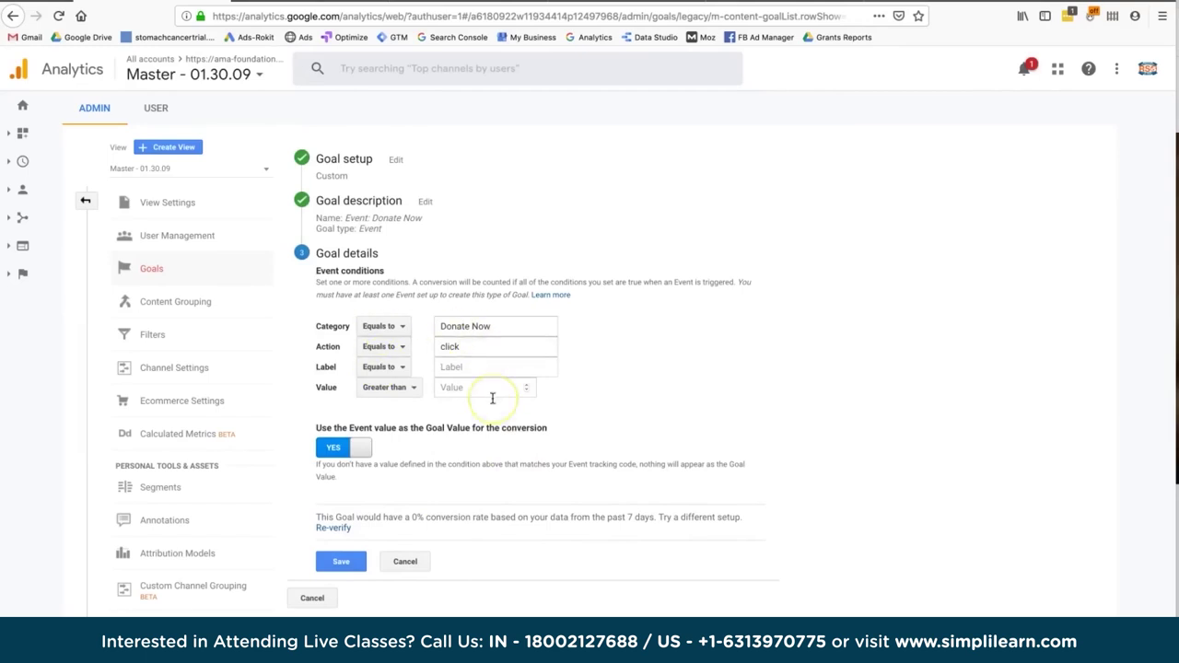
left_click(475, 329)
left_click(472, 346)
left_click(453, 324)
Switch to Tag Manager, close the Click - Donate Now tag, examine its entry in the tag list, and return to Analytics
left_click(327, 4)
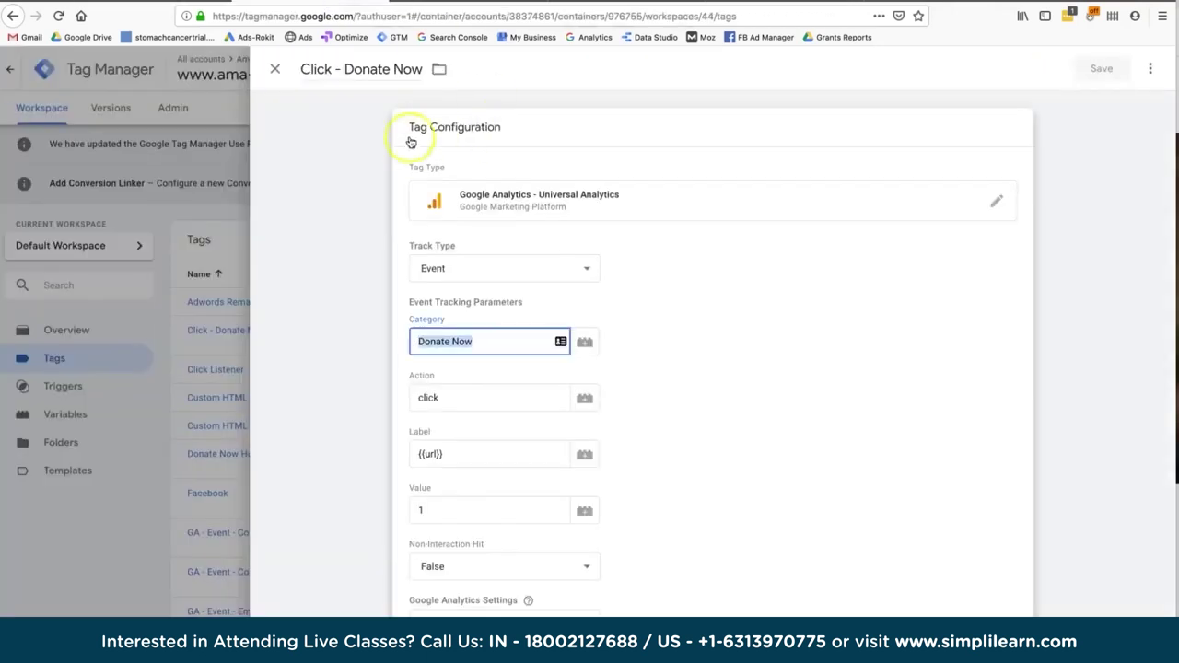
left_click(275, 68)
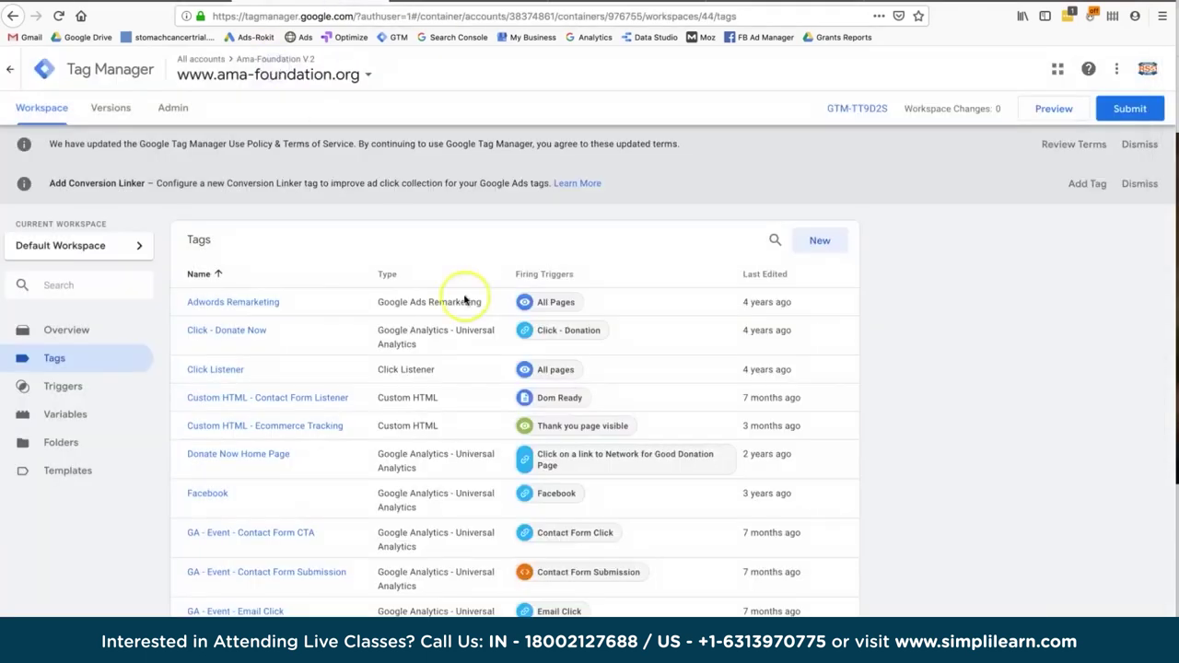
left_click(329, 337)
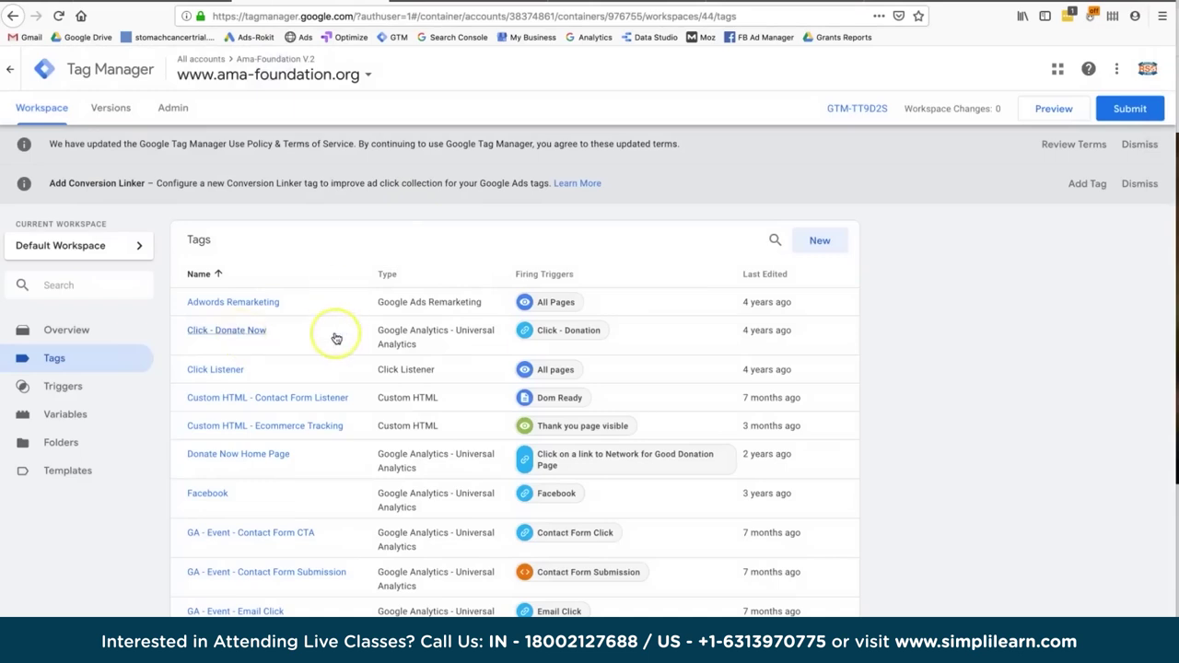
left_click(343, 336)
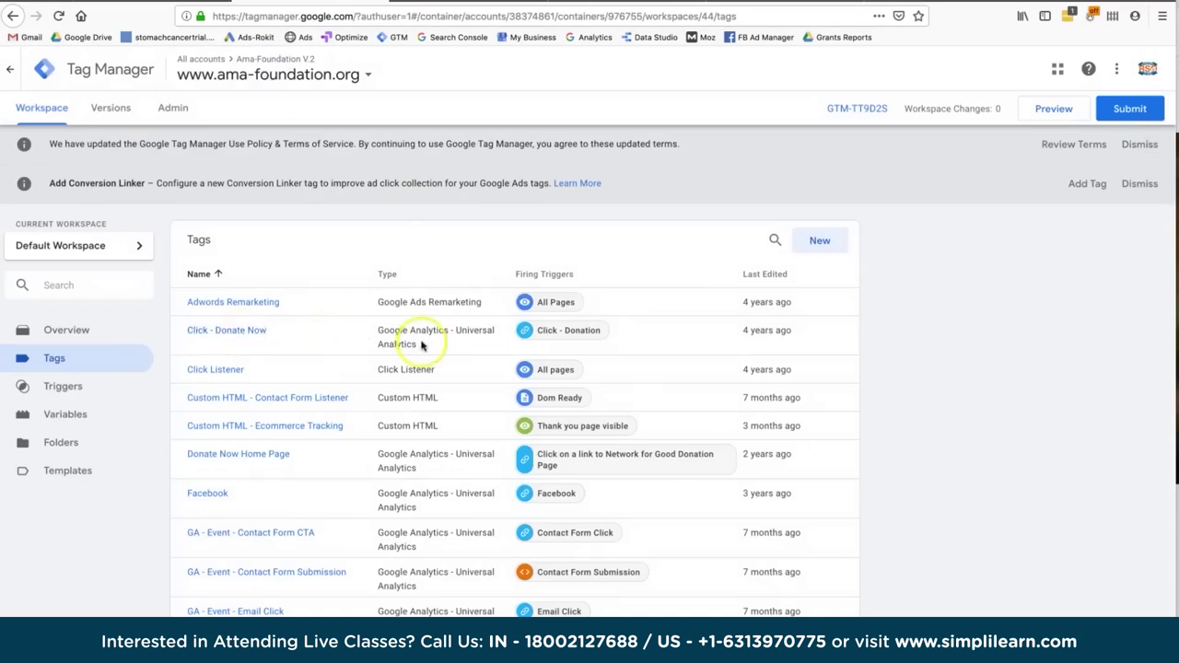
key("ctrl+Tab")
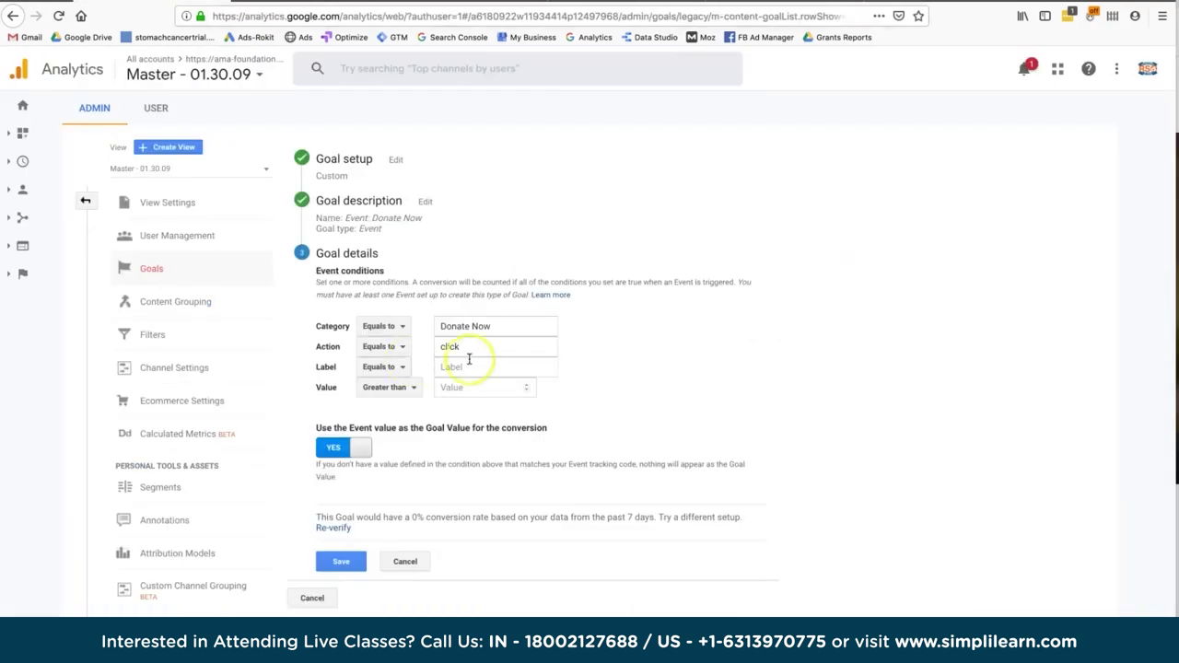
Review the new goal's event conditions and cancel its creation, returning to the goals list without saving
left_click(453, 308)
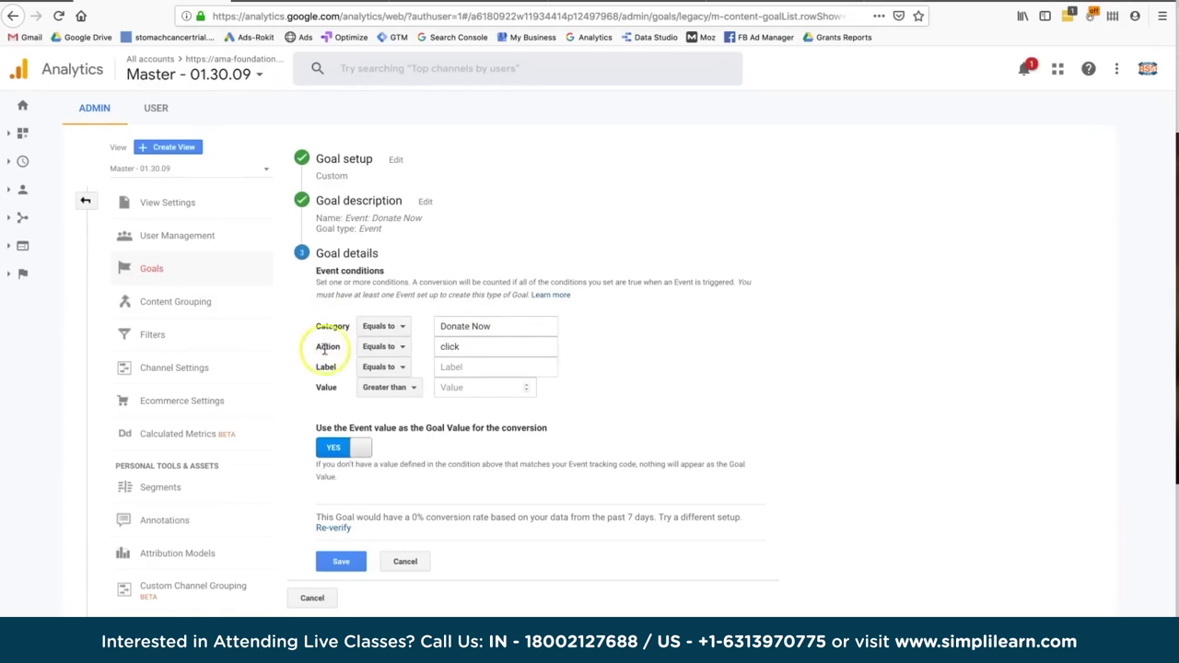
triple_click(468, 326)
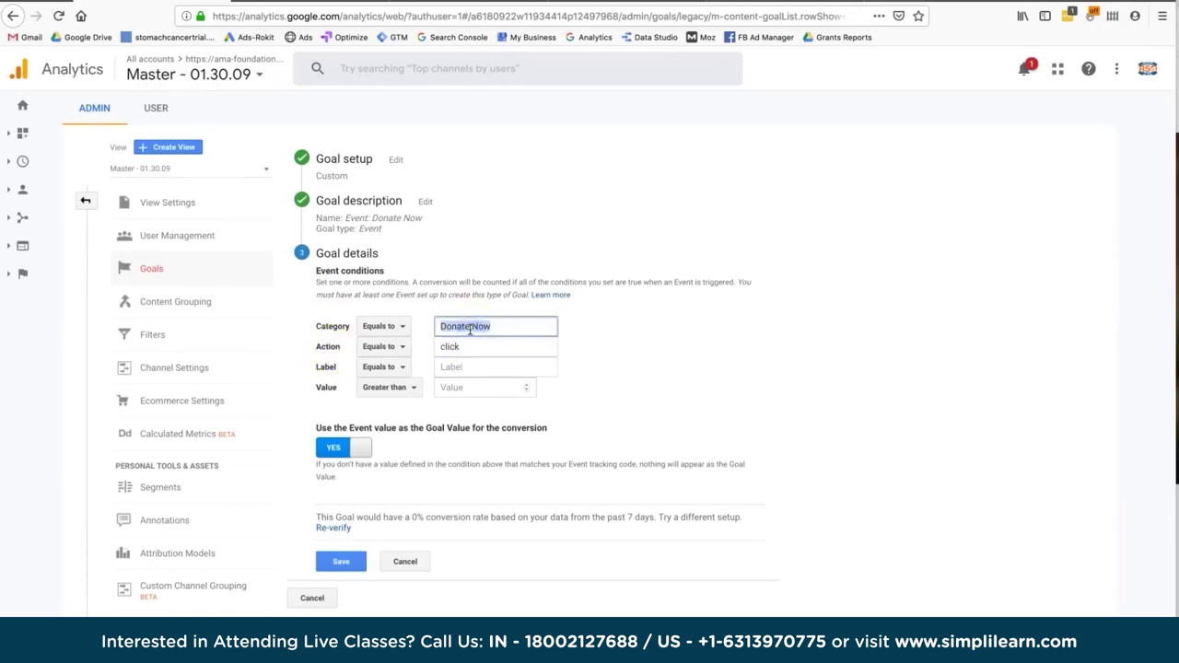
left_click(405, 560)
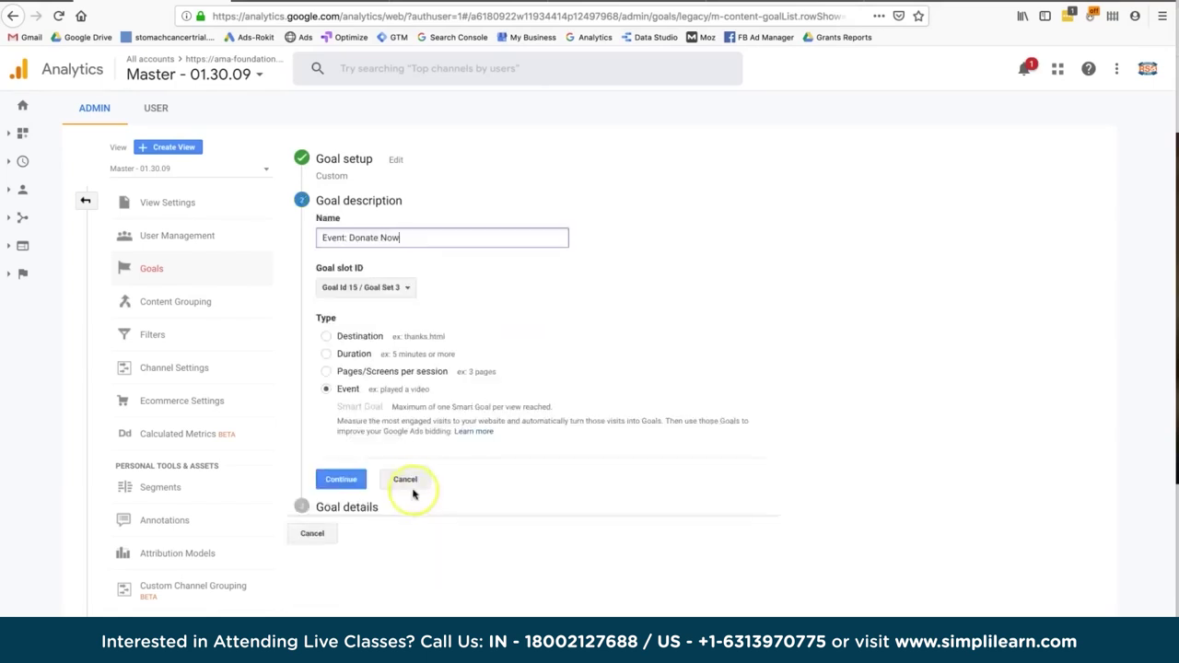
left_click(411, 481)
left_click(405, 582)
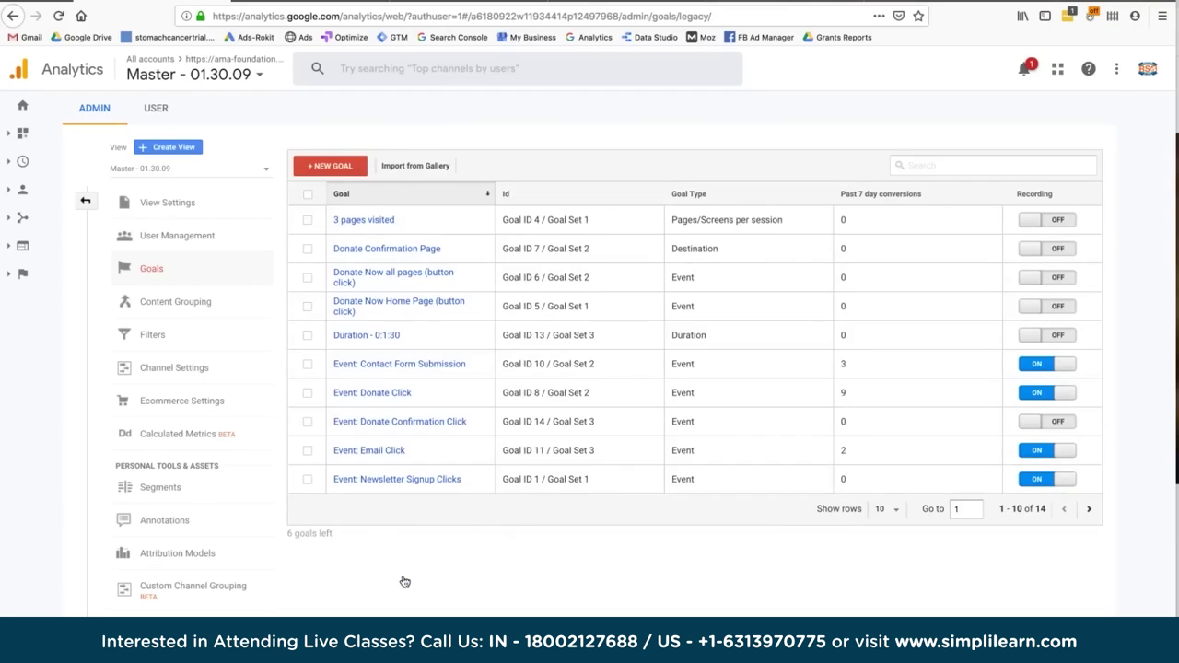
Open the Behavior reports' Events Overview and Top Events, and examine the event categories and their totals
left_click(21, 246)
left_click(69, 410)
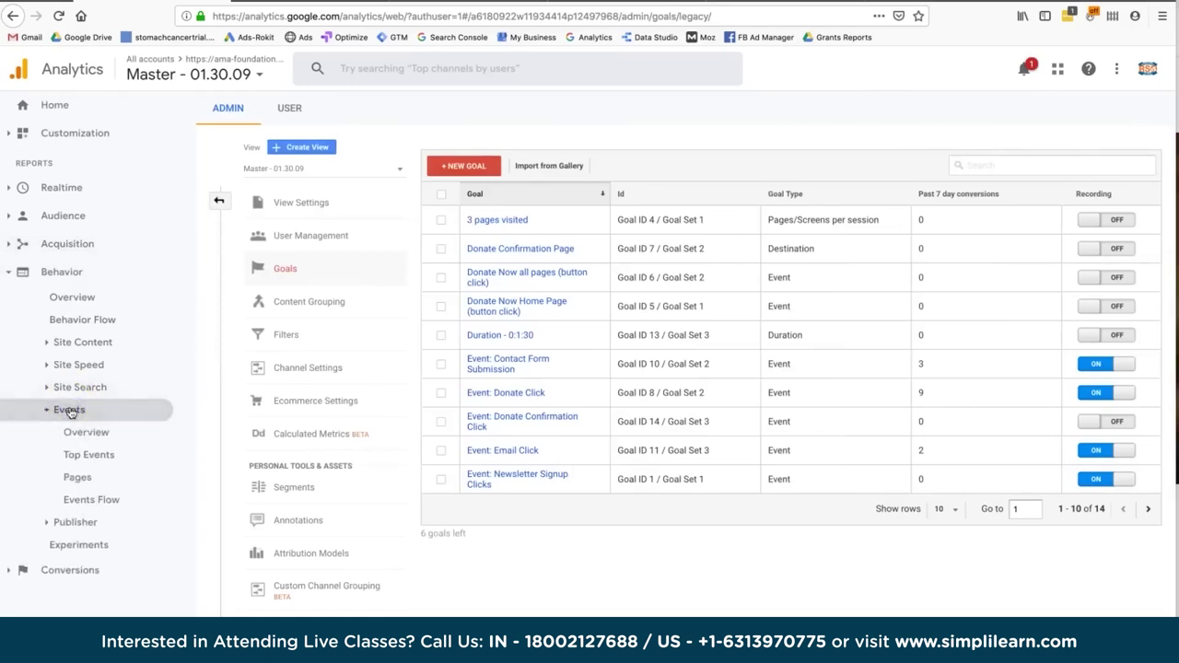
left_click(79, 432)
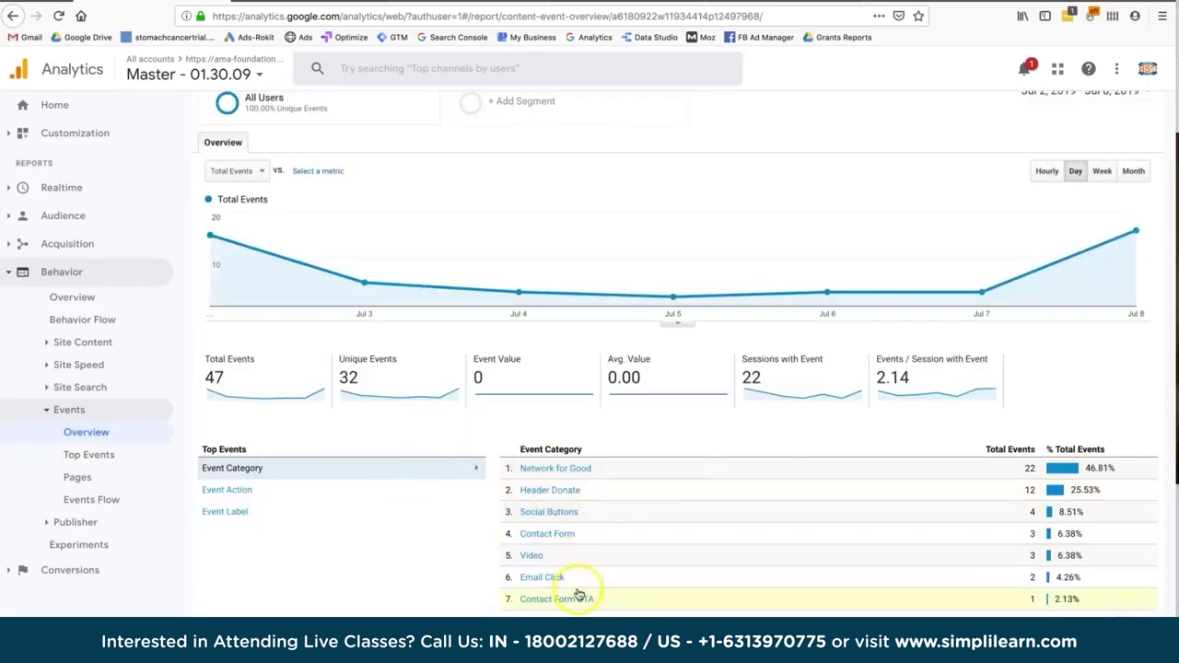
left_click(555, 496)
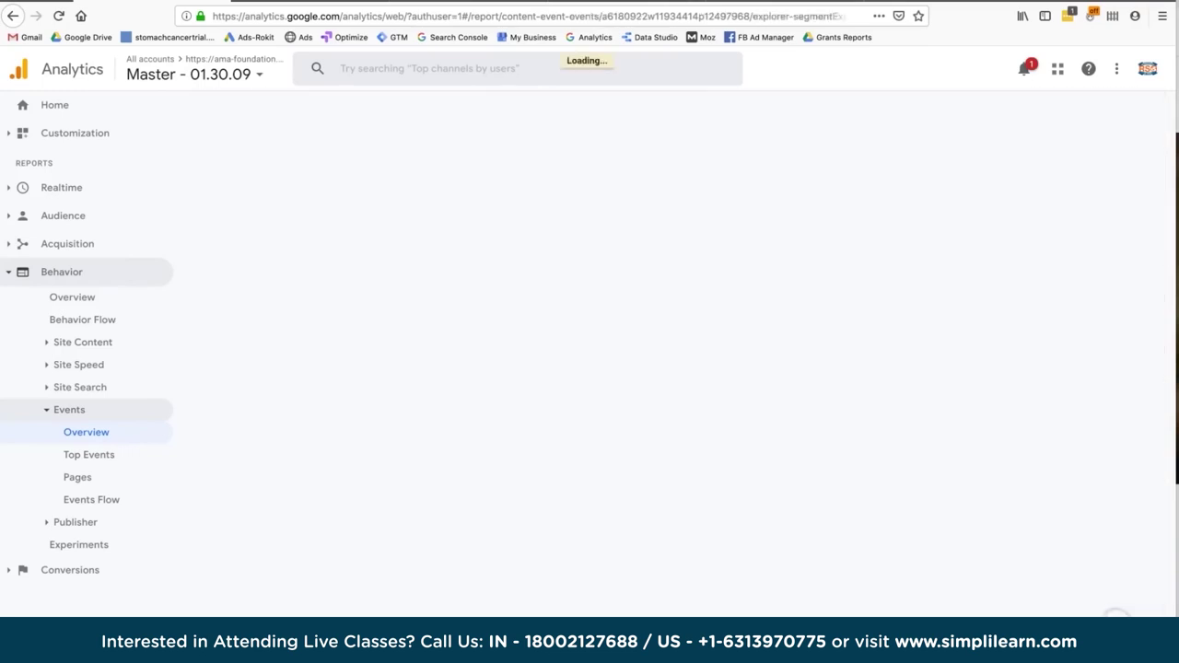
left_click(677, 498)
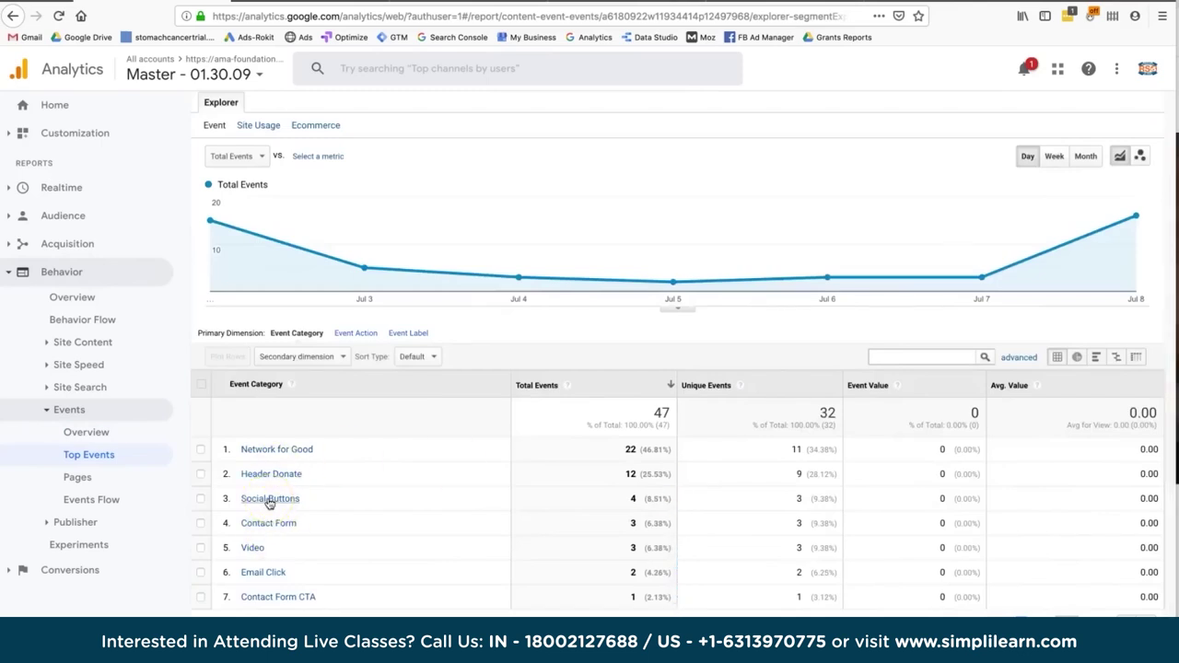
scroll(268, 502, "up", 1)
scroll(269, 502, "down", 1)
Reopen the Event: Donate Click goal from the view's goals and compare its details with the Click - Donate Now tag in Tag Manager
left_click(40, 634)
left_click(847, 268)
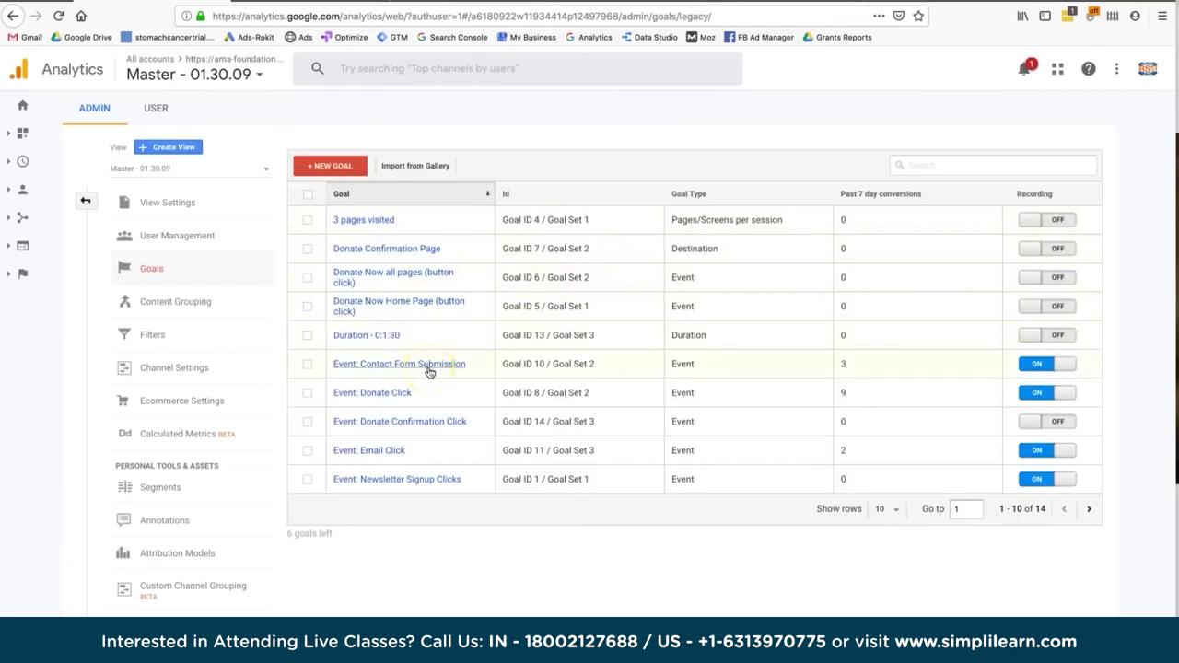
left_click(394, 392)
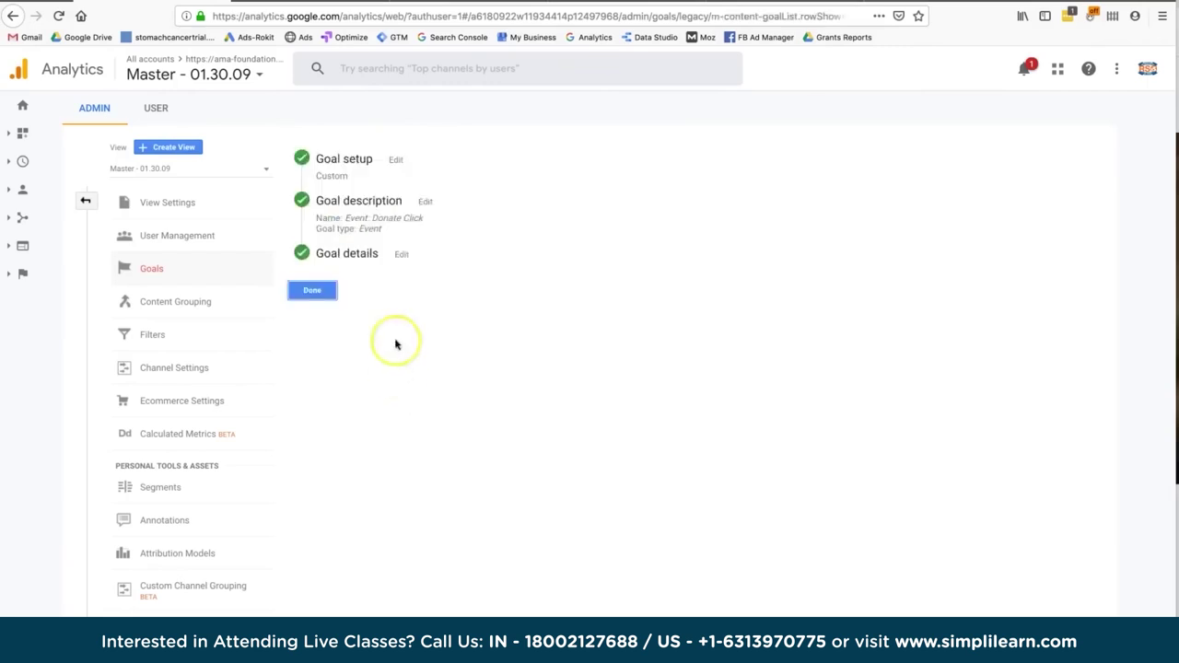
left_click(386, 252)
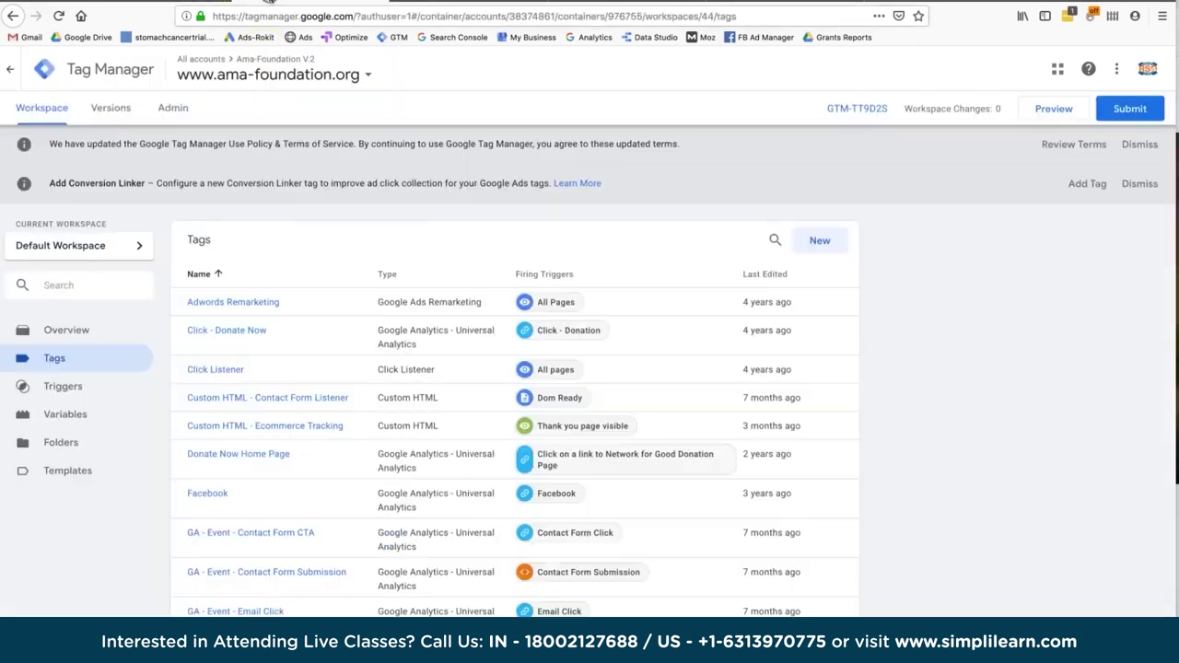
left_click(230, 330)
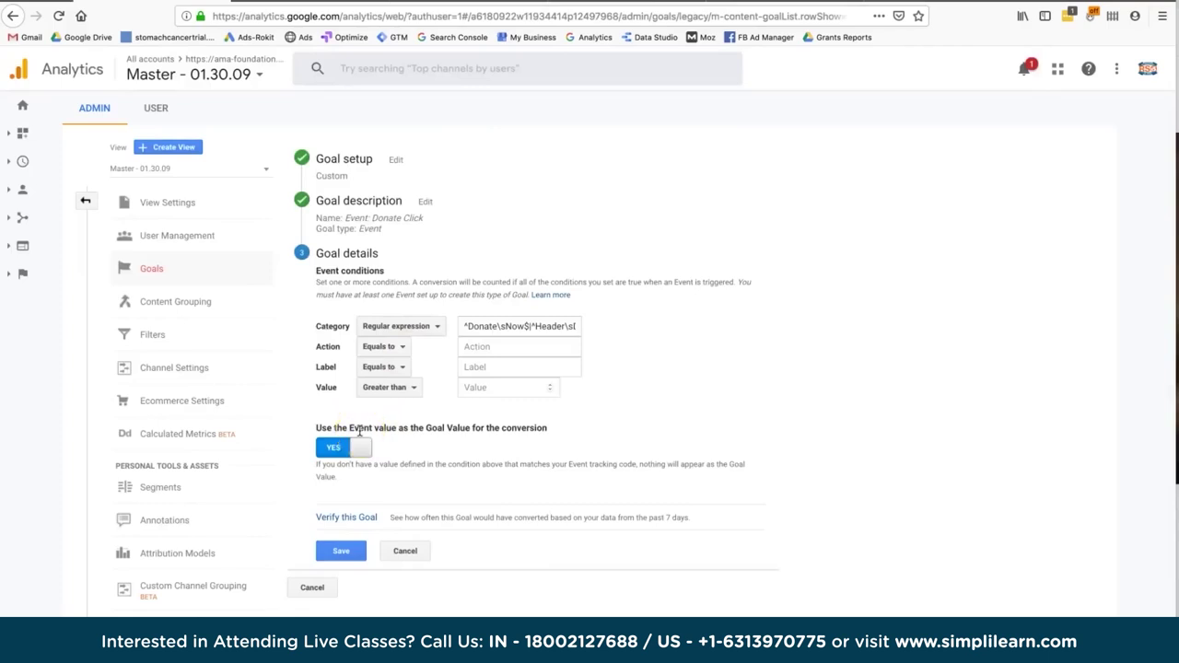
Switch off using the event value as the Event: Donate Click goal value, inspect the monetary value option, and switch it back to Yes
left_click_drag(350, 429, 448, 425)
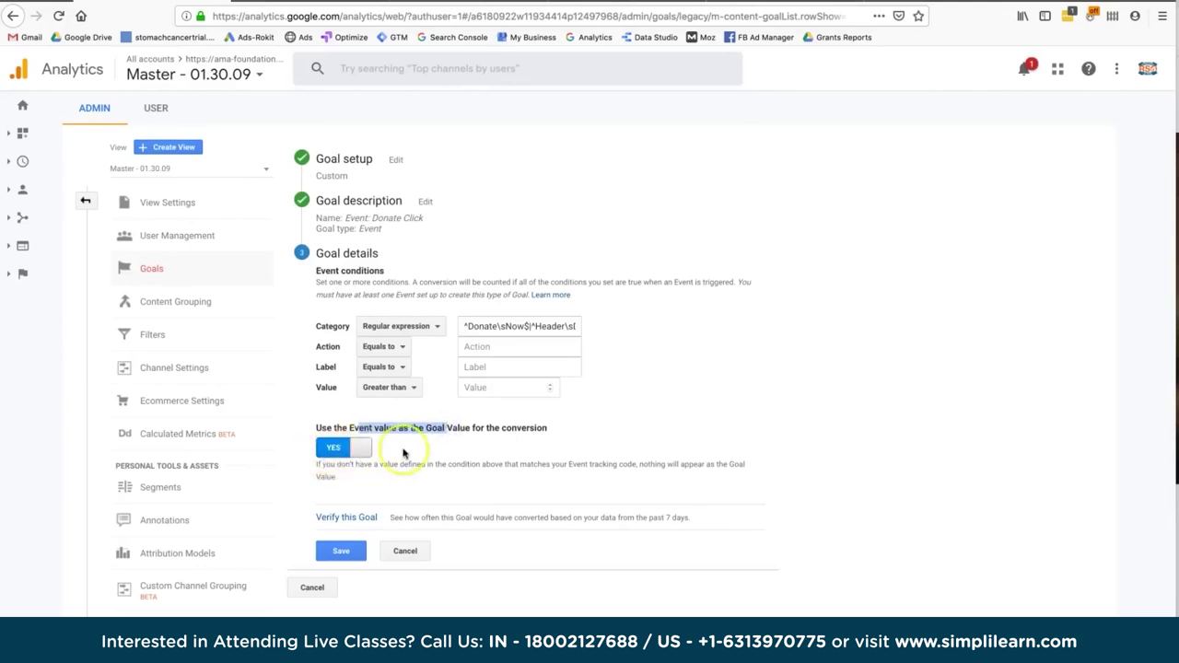
left_click(330, 452)
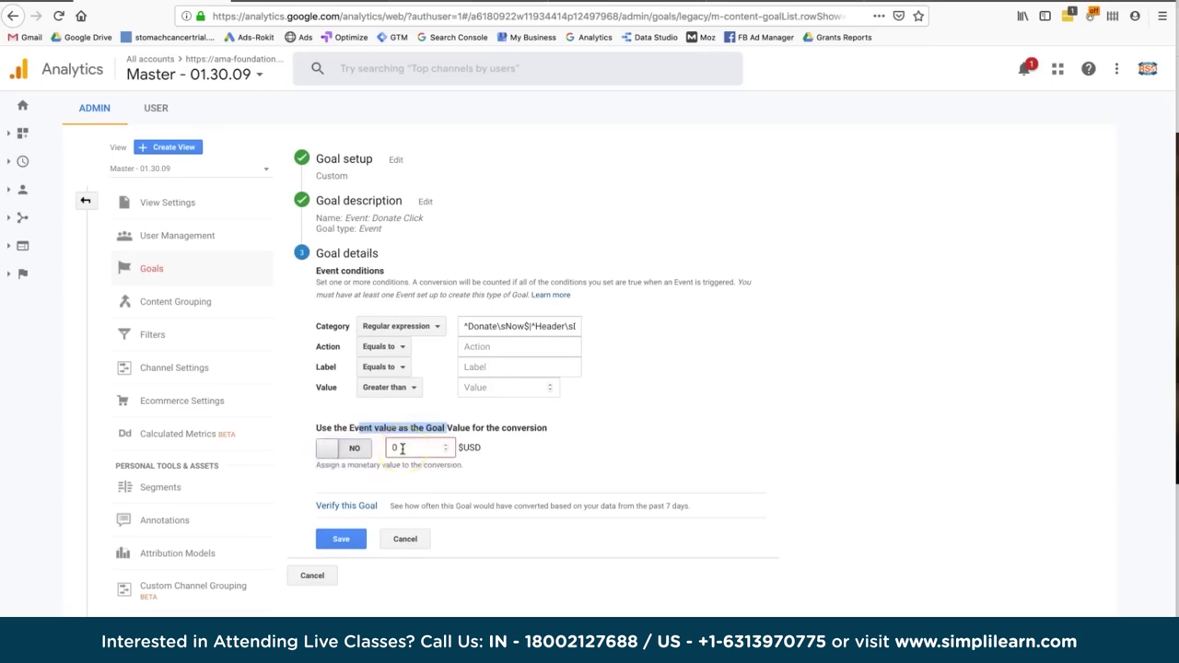
left_click(375, 451)
left_click(359, 450)
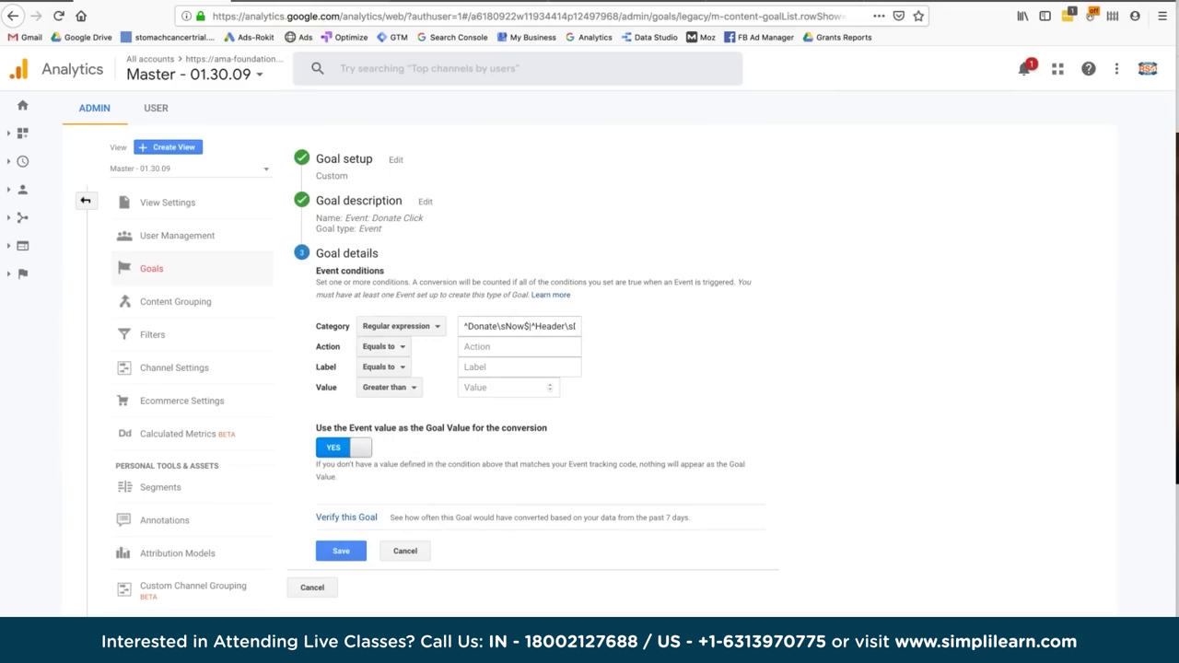
Switch to the Acquisition Channels report and examine the conversion rates and goal values for Goal Set 1 and Goal Set 2
left_click(303, 2)
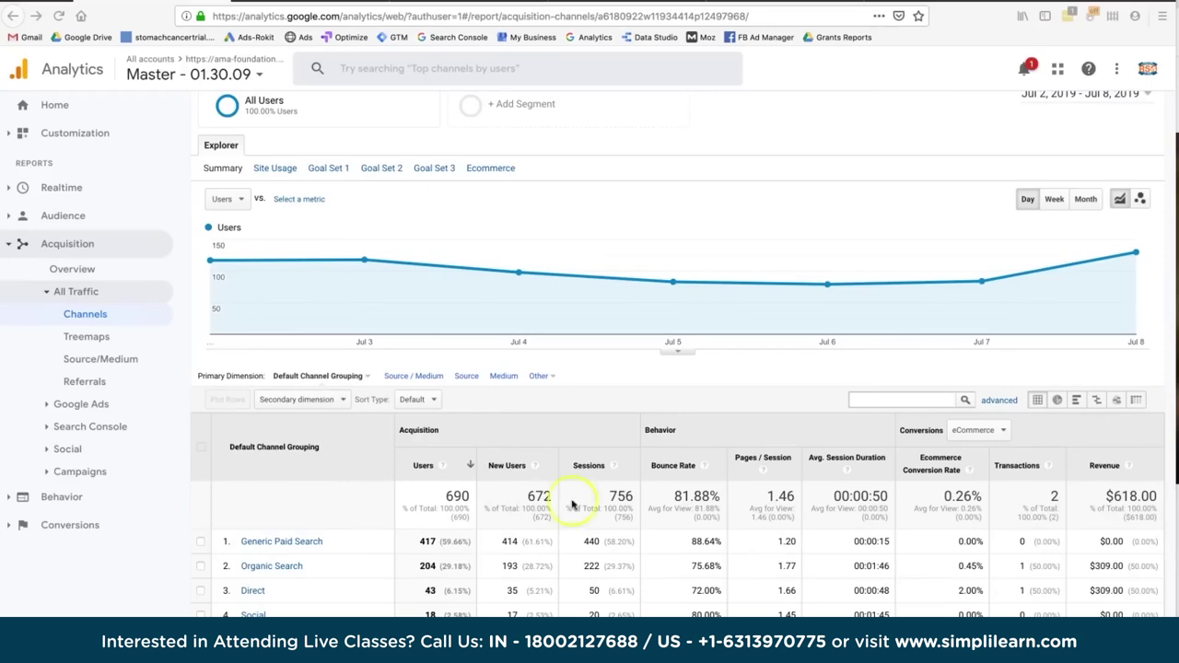
left_click(322, 168)
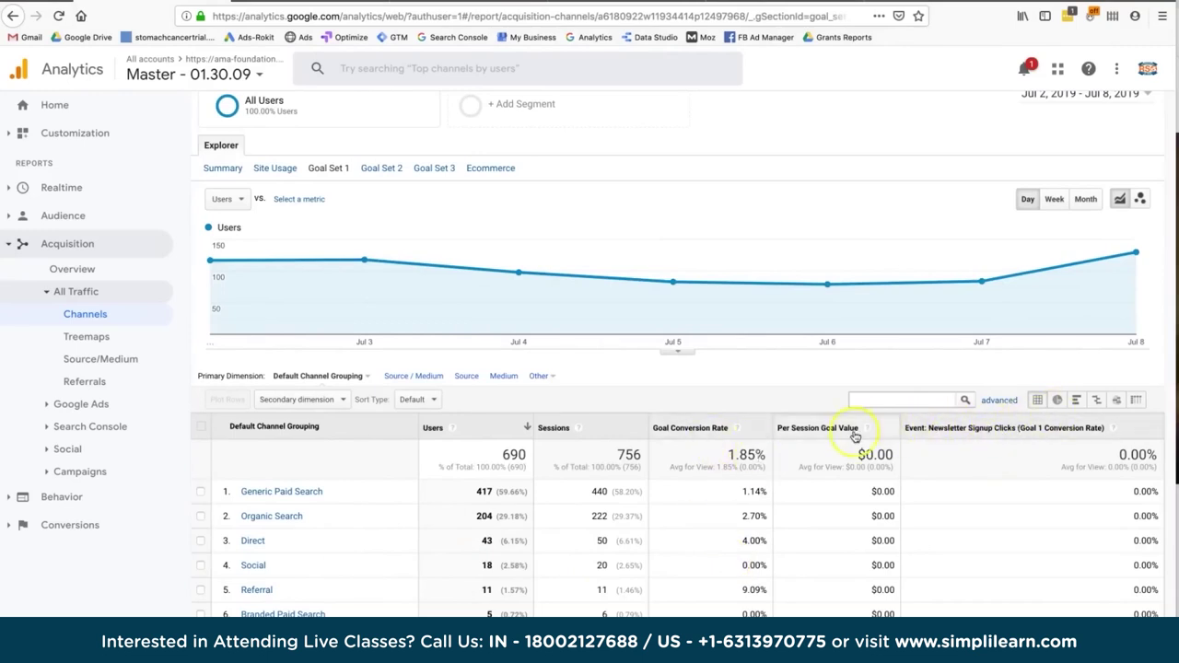
left_click(381, 167)
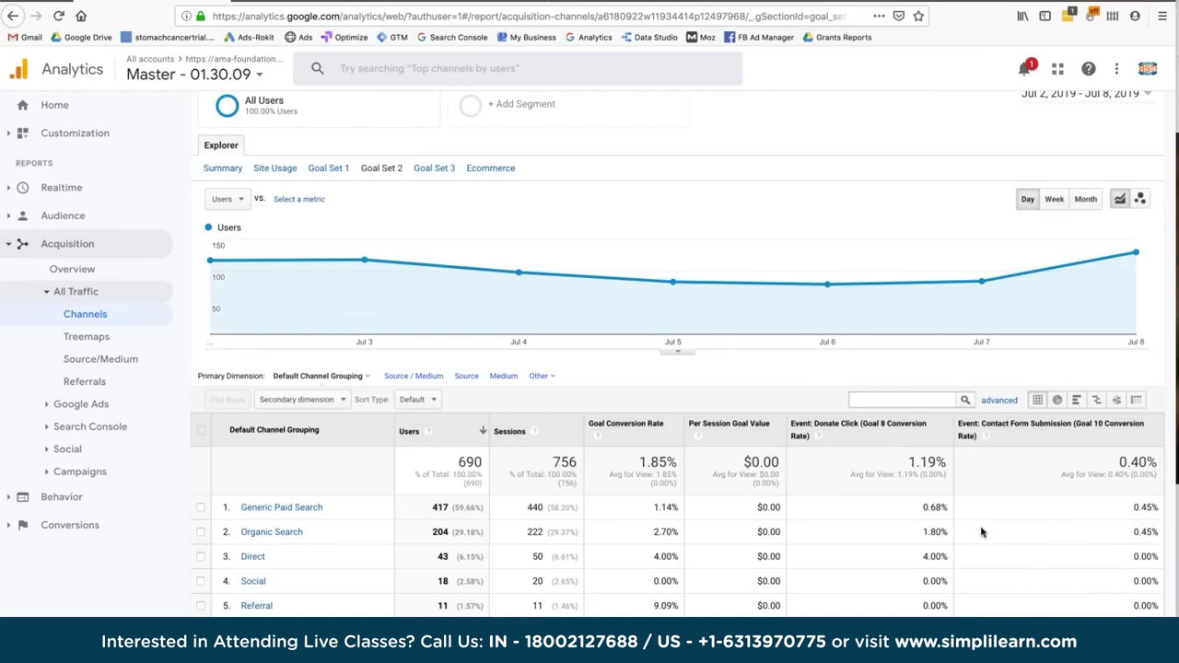
Open the Goals Overview report under Conversions and check which goals it covers
left_click(81, 524)
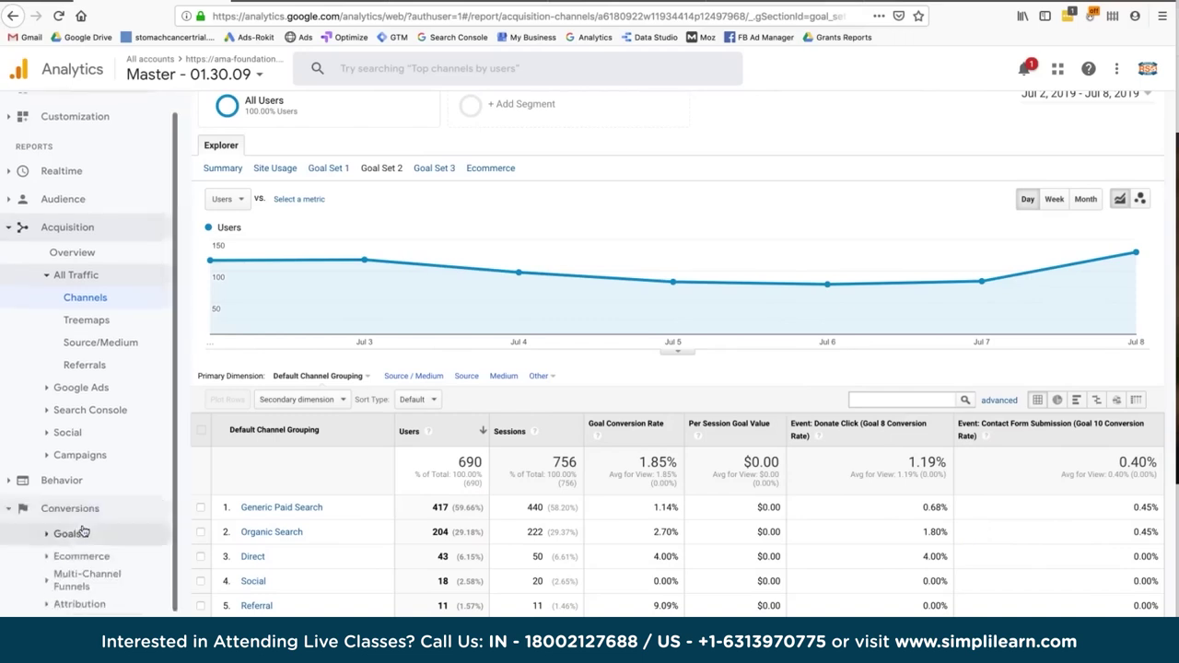
left_click(81, 557)
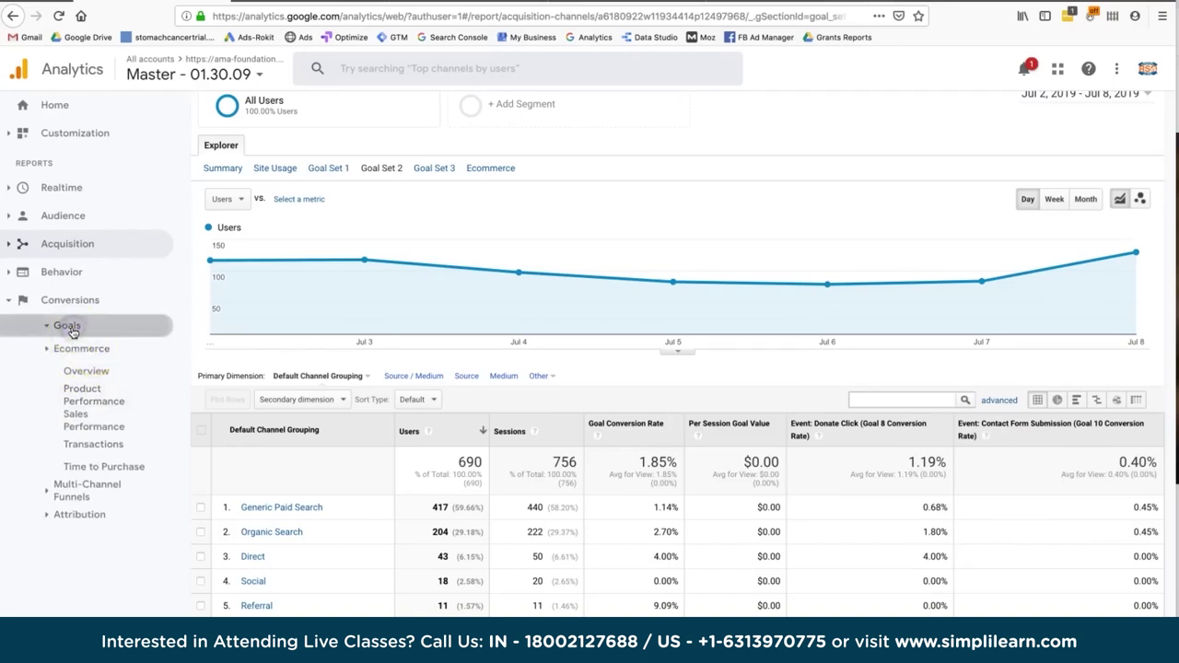
left_click(72, 327)
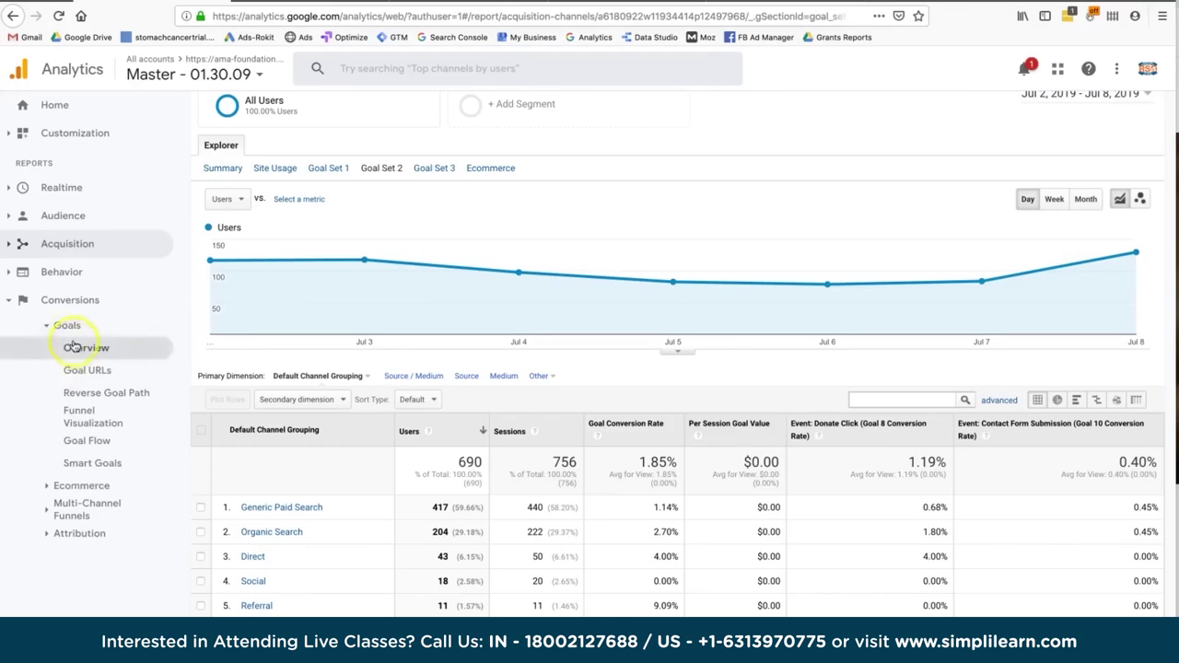
left_click(62, 274)
left_click(80, 350)
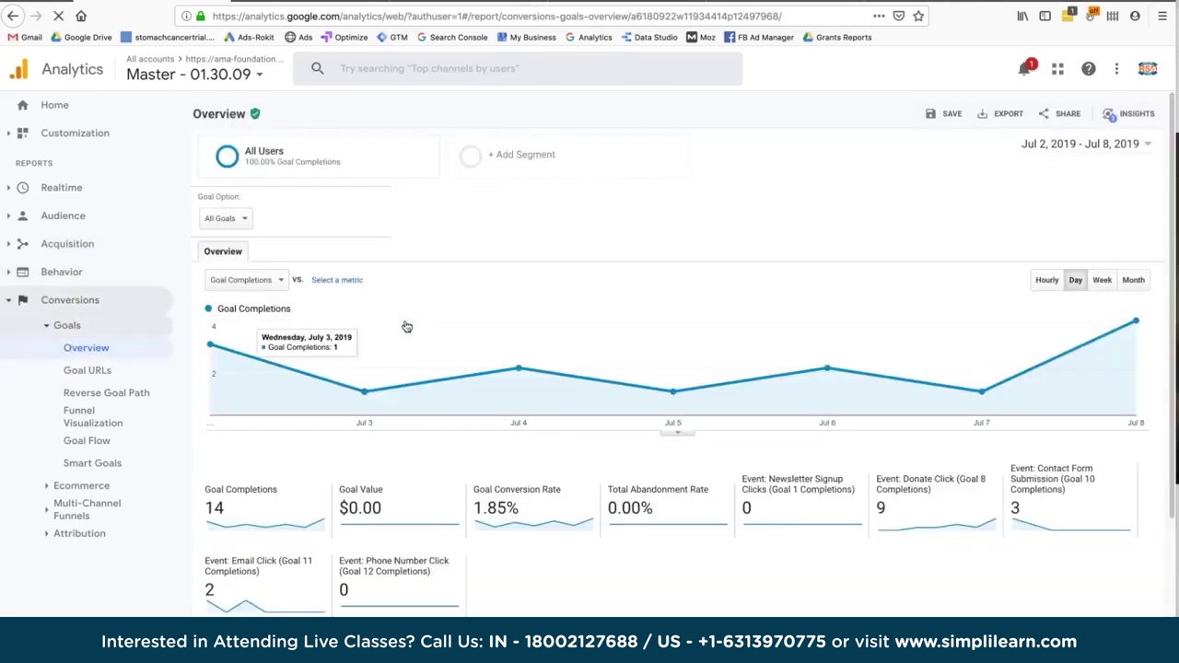
left_click(235, 227)
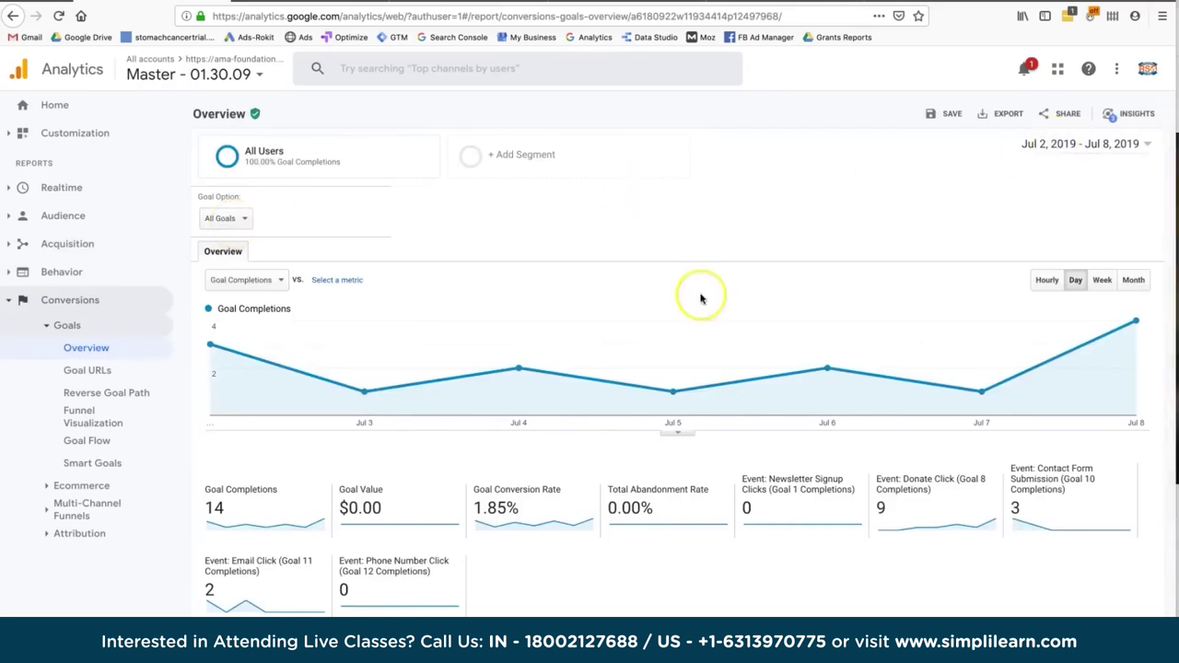
Set the Goals Overview report's date range to Jan 1, 2019 - Jul 8, 2019
left_click(1047, 145)
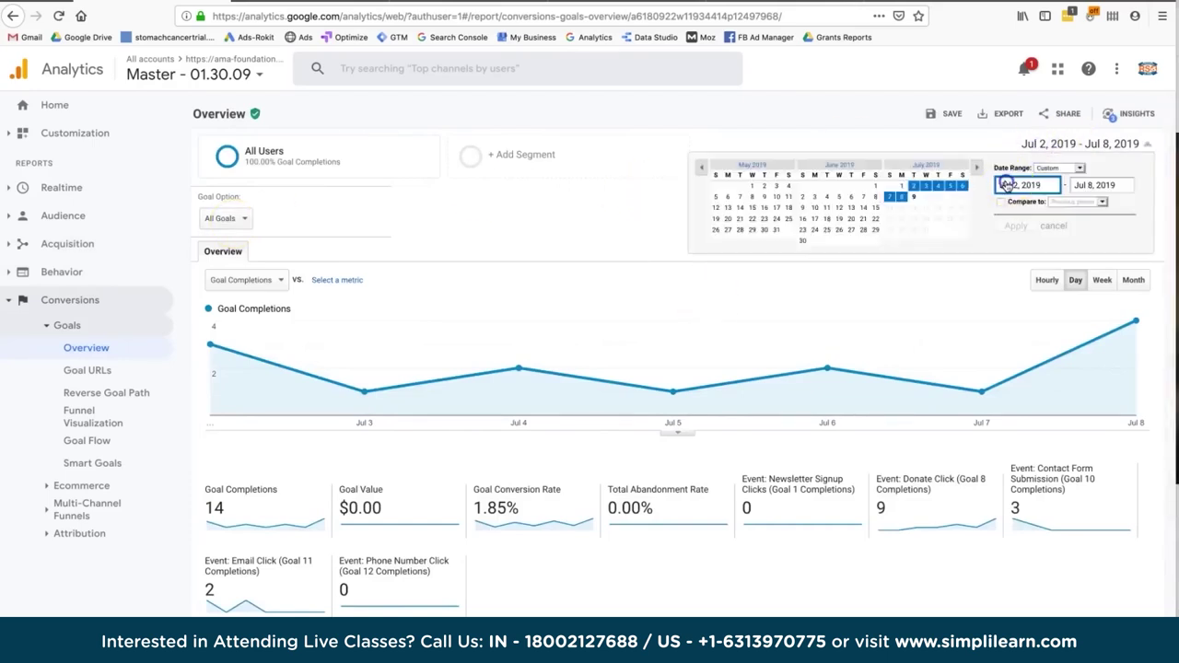
left_click(1007, 186)
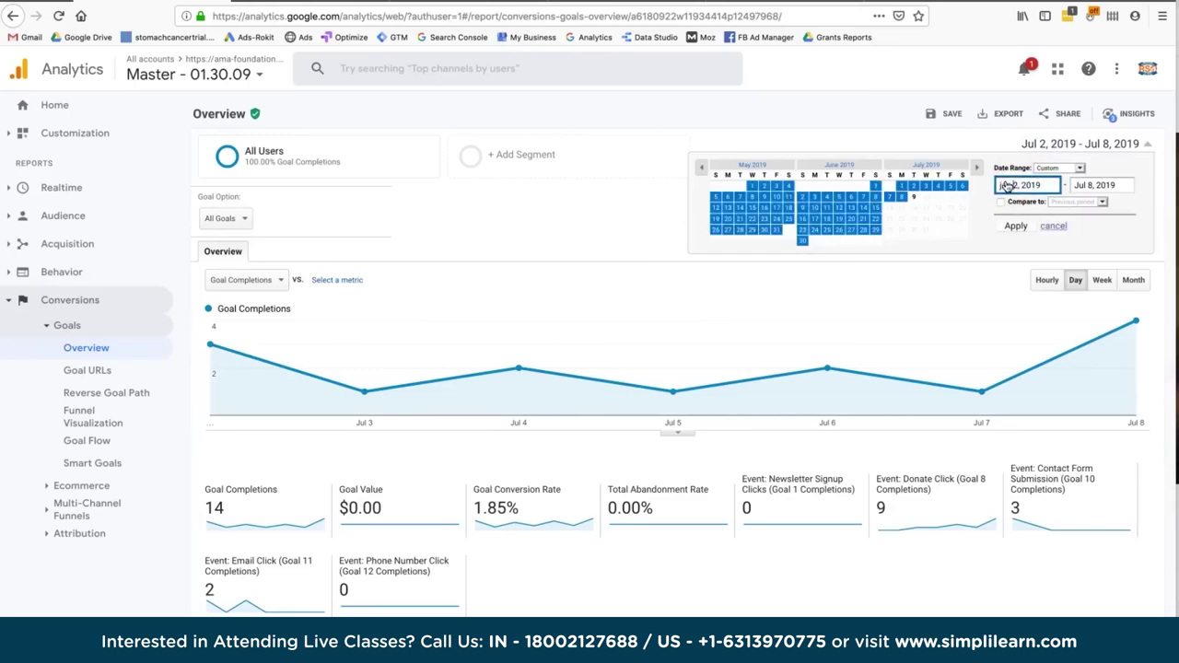
key("Return")
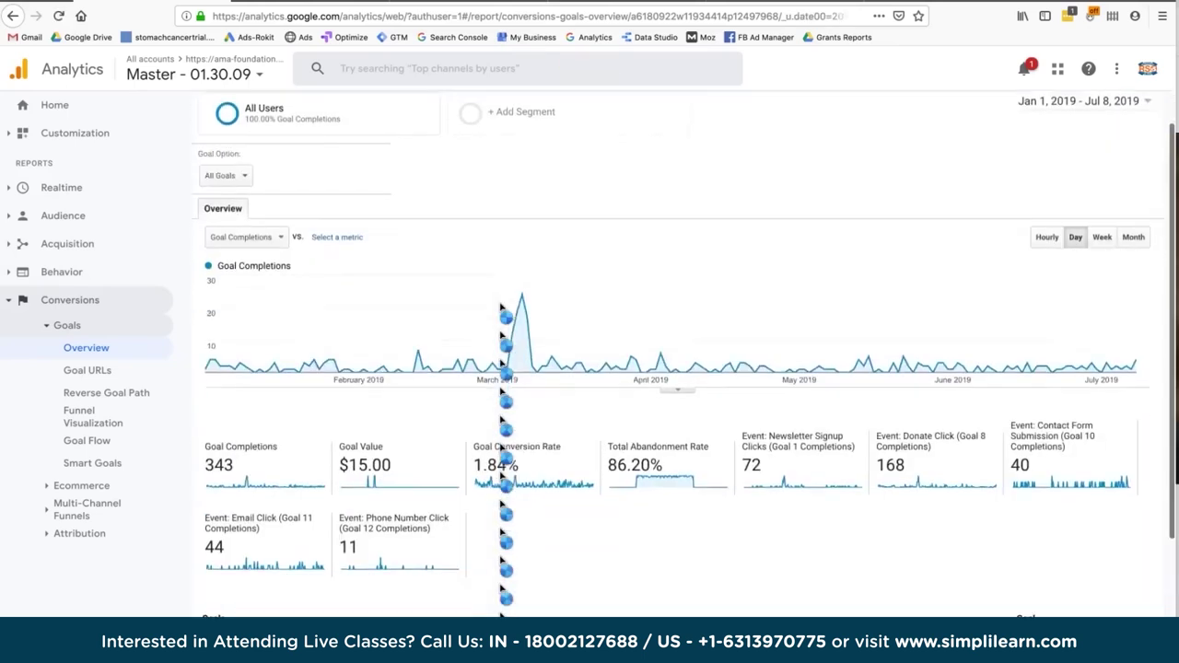
Examine the goal value, conversion rate and per-goal completions, and break the goal completions down by Source / Medium
scroll(341, 421, "down", 1)
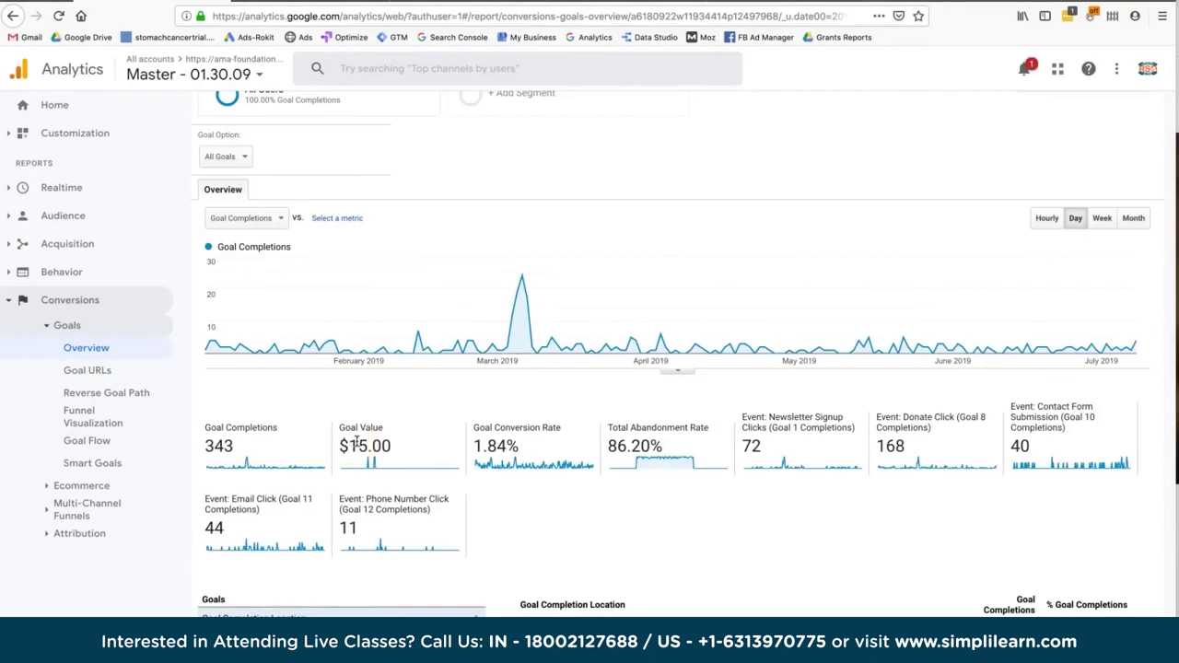
double_click(489, 446)
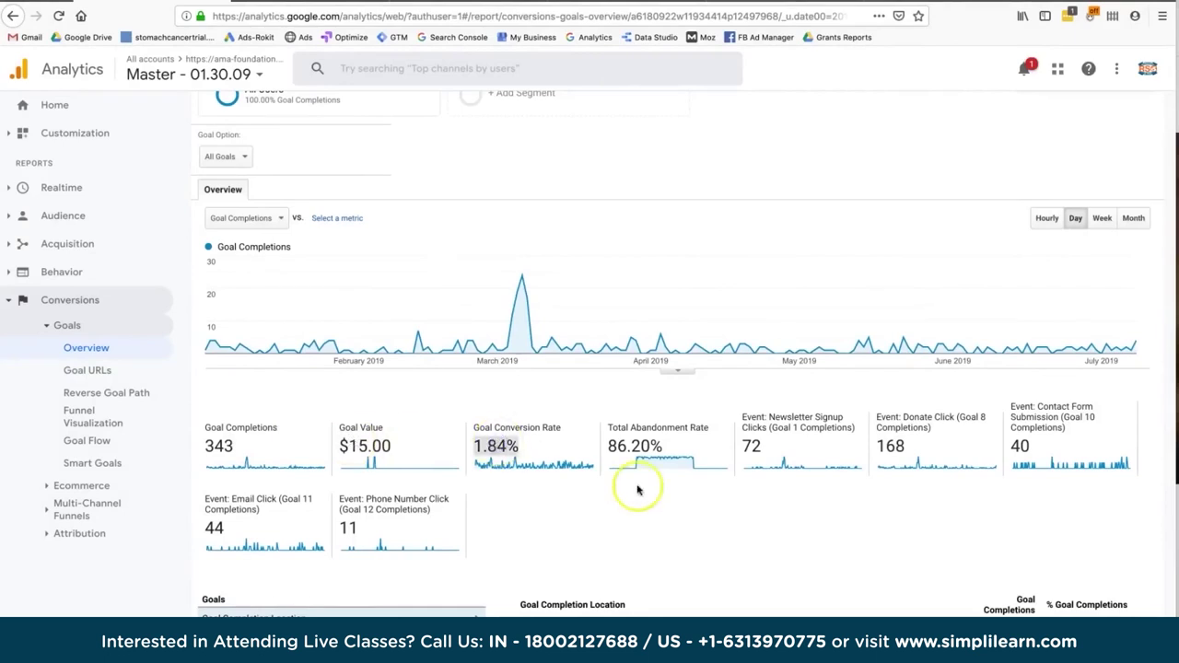
scroll(637, 490, "down", 1)
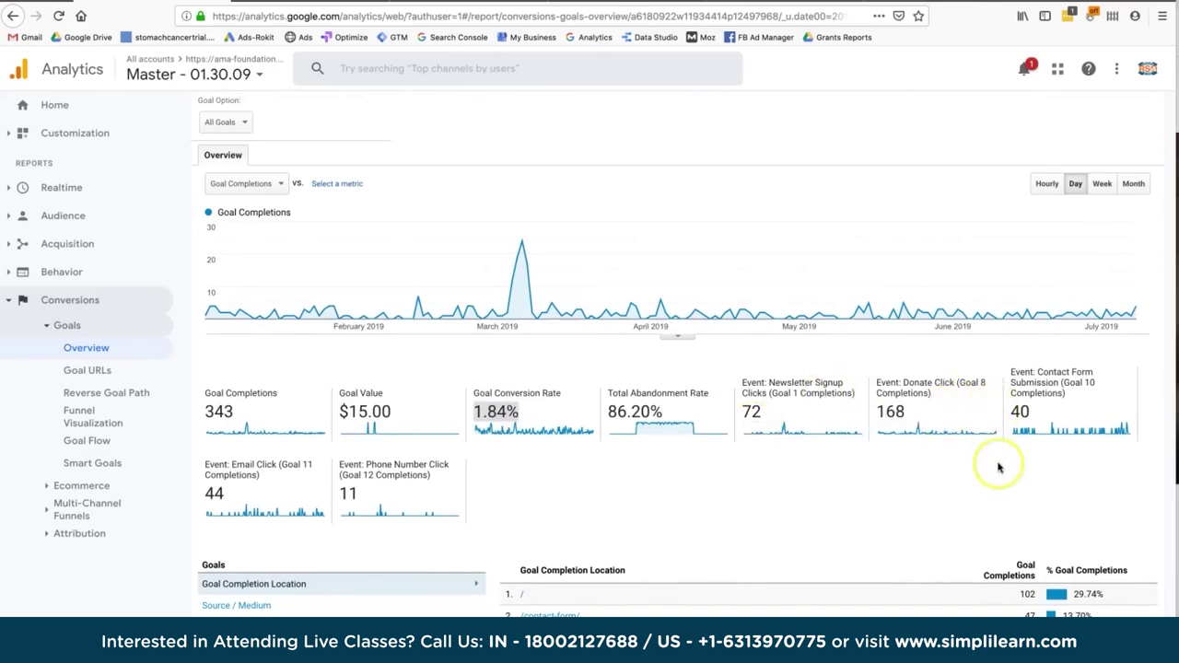
scroll(999, 467, "down", 3)
left_click(264, 439)
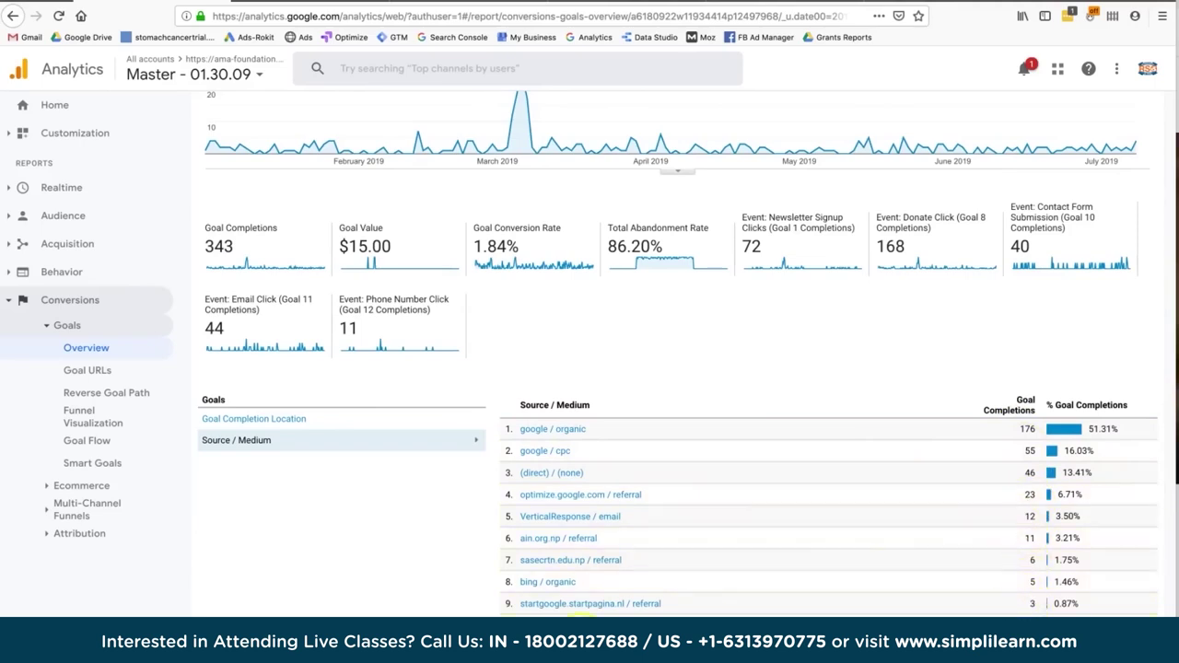
Open the Assisted Conversions report under Multi-Channel Funnels
left_click(80, 516)
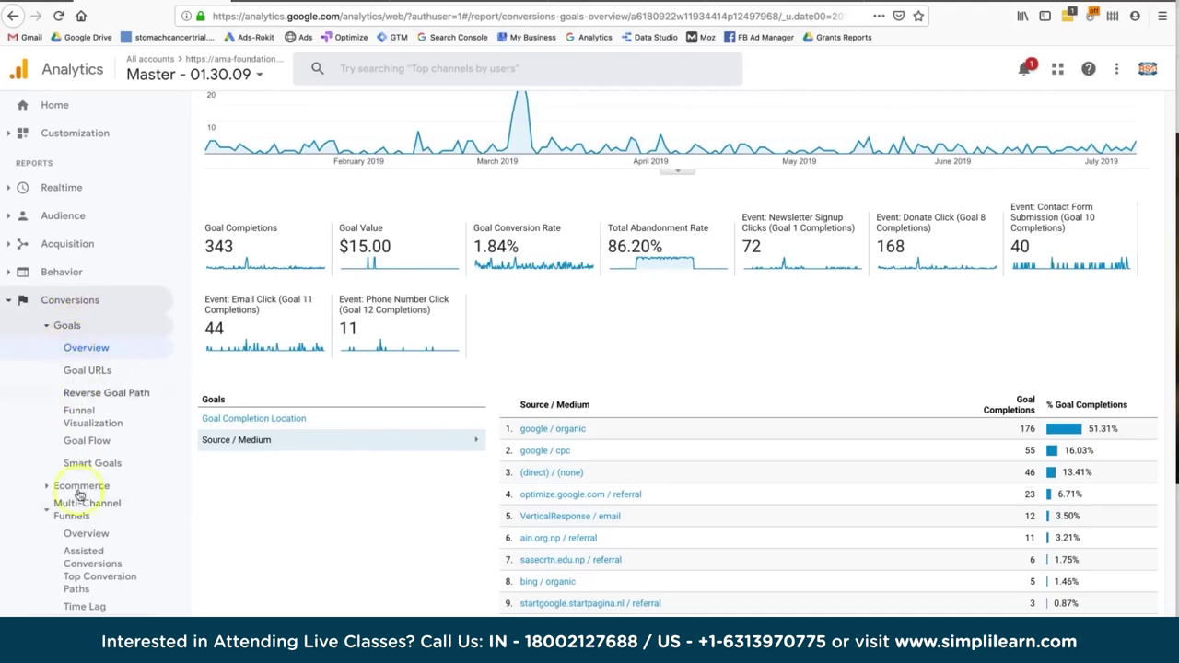
scroll(81, 516, "down", 1)
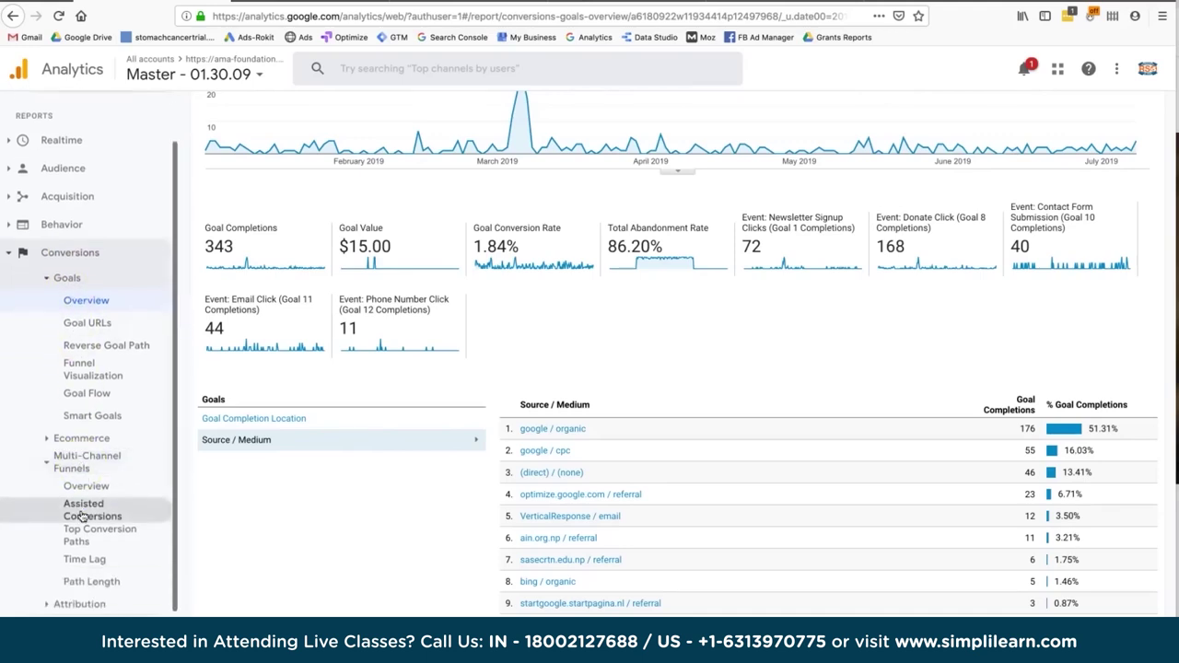
left_click(85, 508)
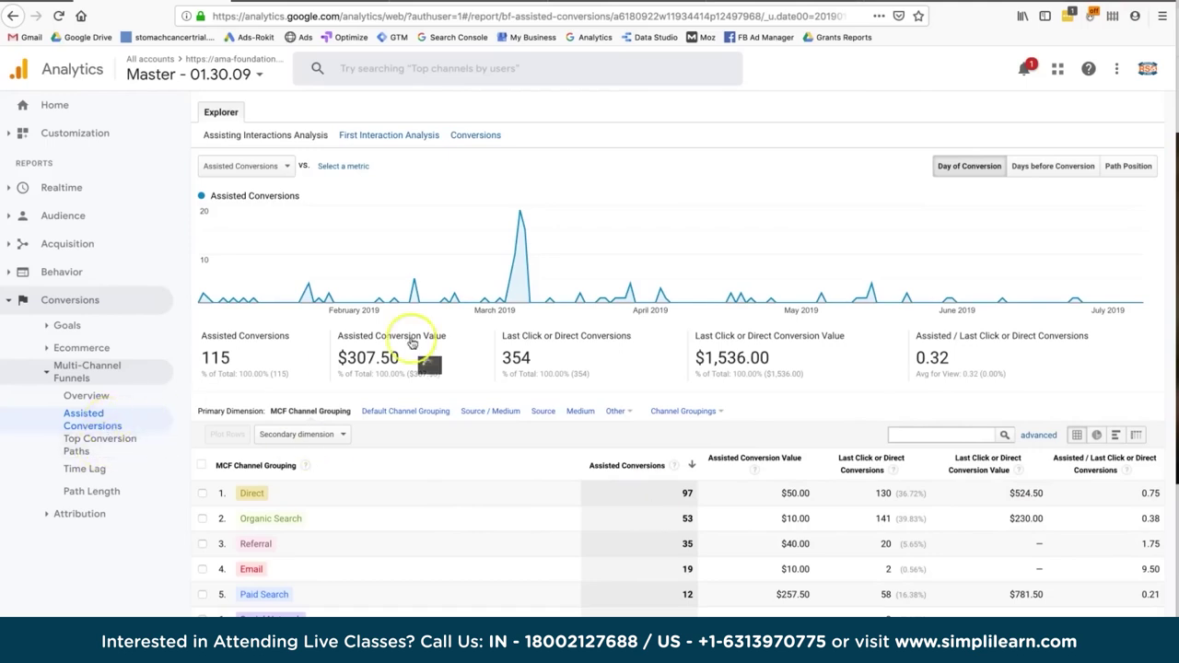
Try limiting the Assisted Conversions report to Goal 8: Event: Donate Click, without applying the selection
scroll(413, 342, "up", 3)
left_click(226, 193)
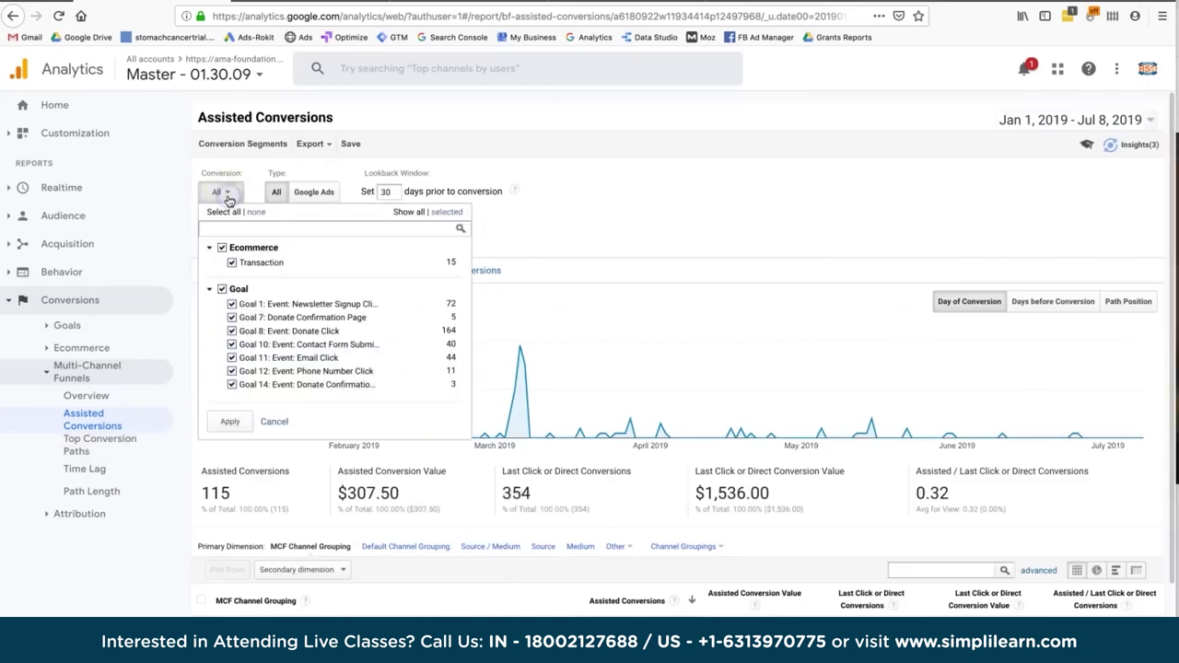
left_click(222, 247)
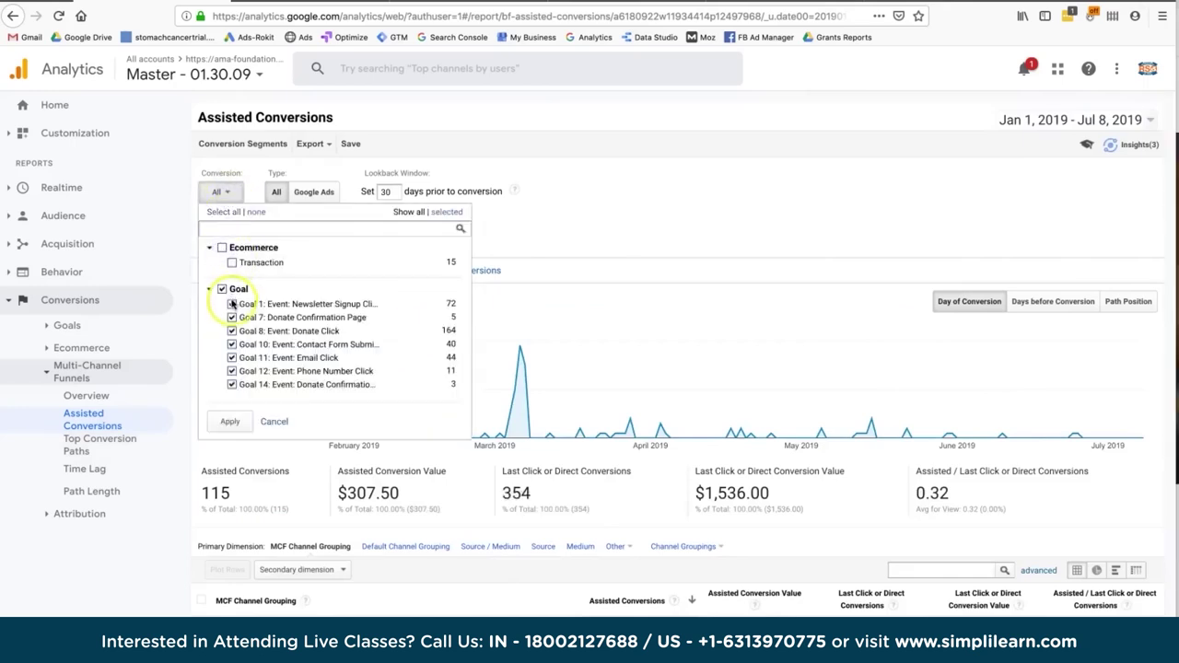
left_click(222, 289)
left_click(232, 331)
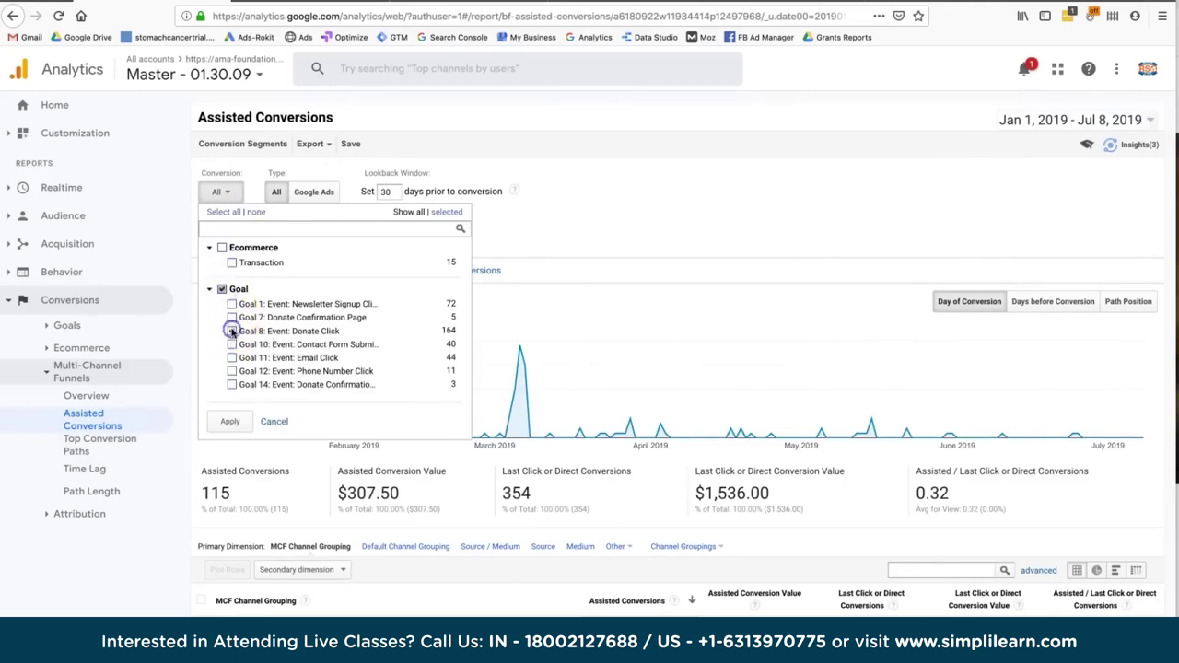
left_click(576, 263)
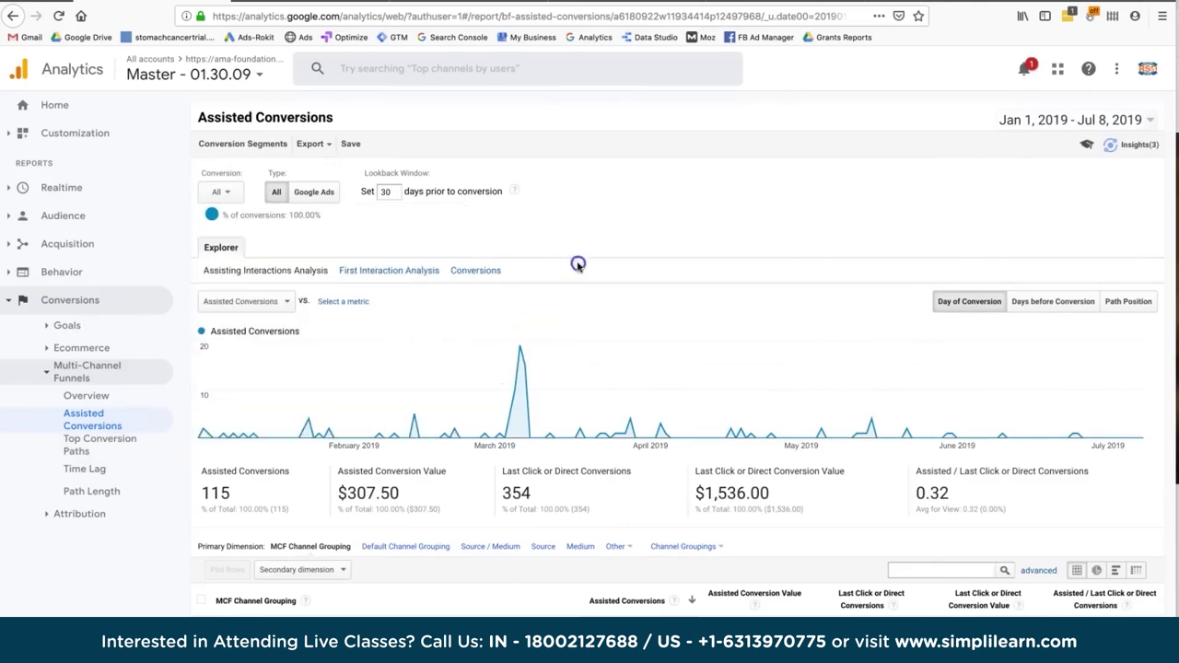
Examine the assisted and last click or direct conversions for each MCF channel grouping
scroll(518, 526, "down", 1)
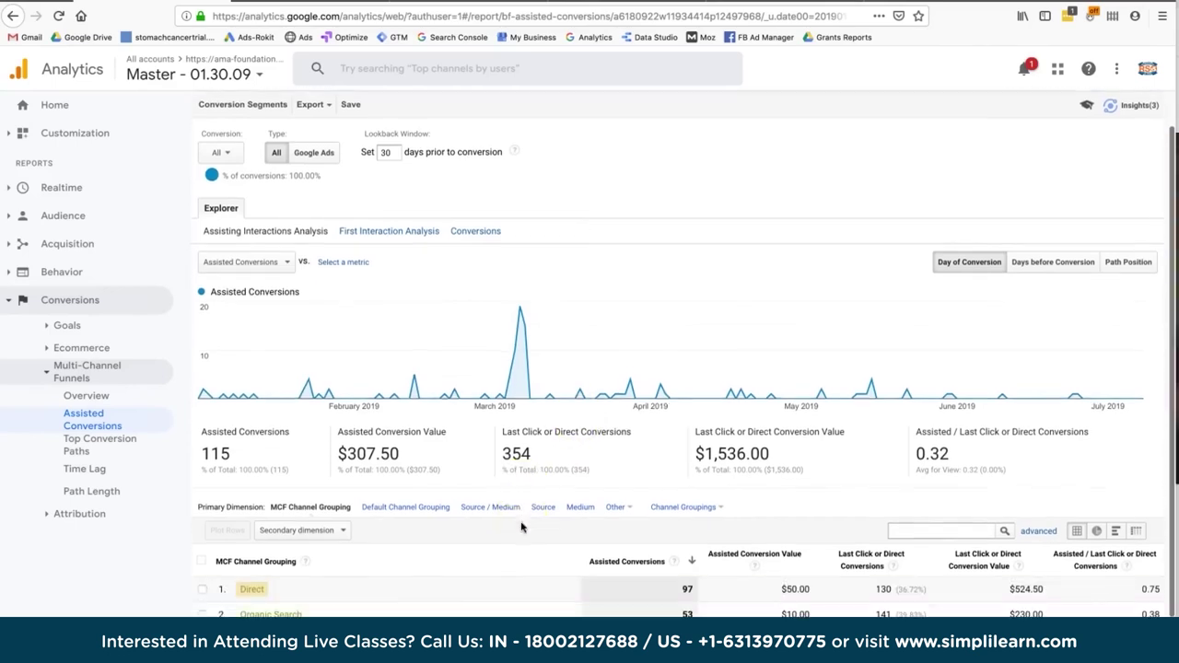
scroll(644, 337, "up", 1)
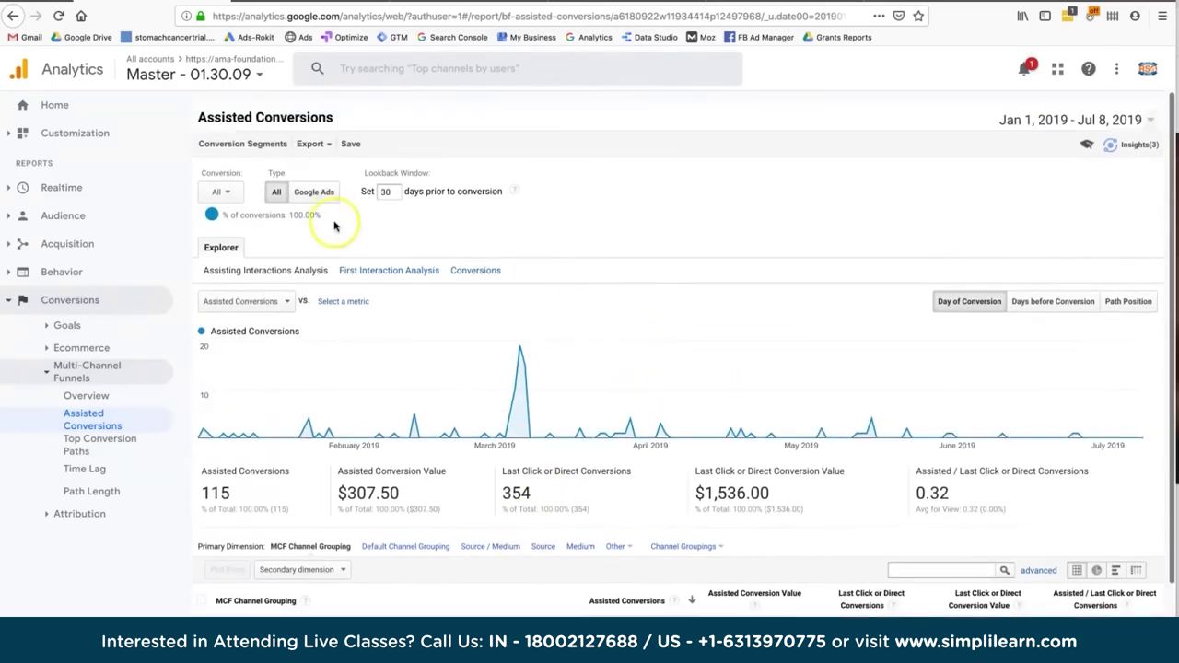
scroll(469, 423, "down", 3)
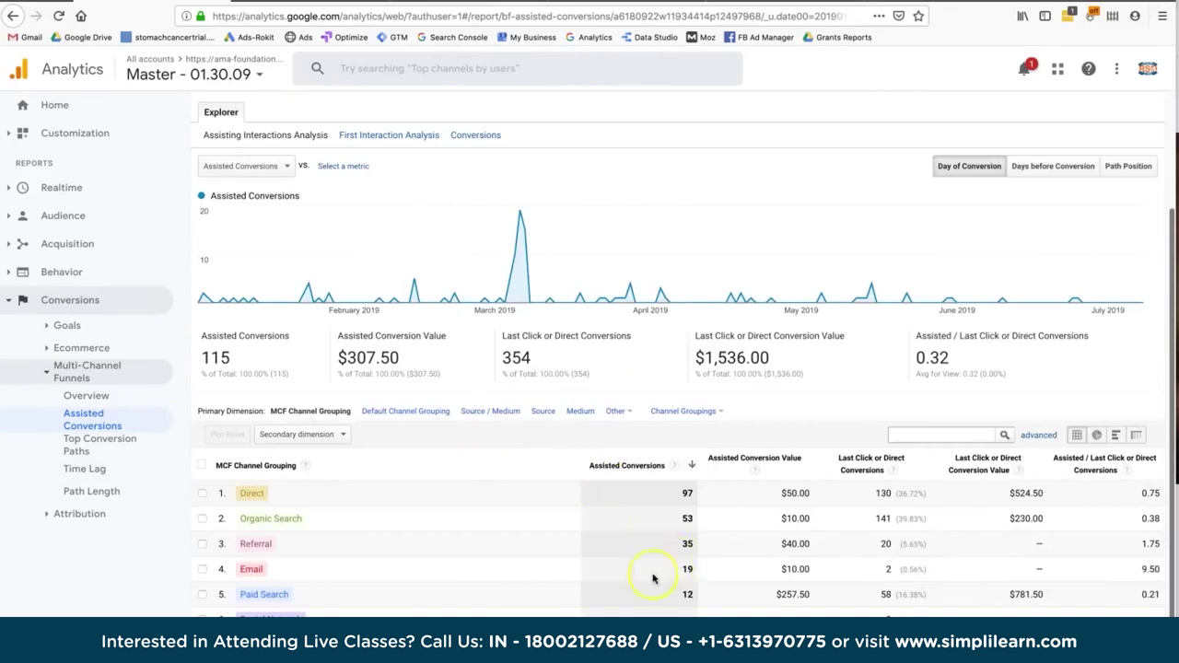
scroll(666, 560, "up", 3)
Open the Top Conversion Paths report, examine the channel grouping paths, and inspect the conversions available for filtering
left_click(98, 445)
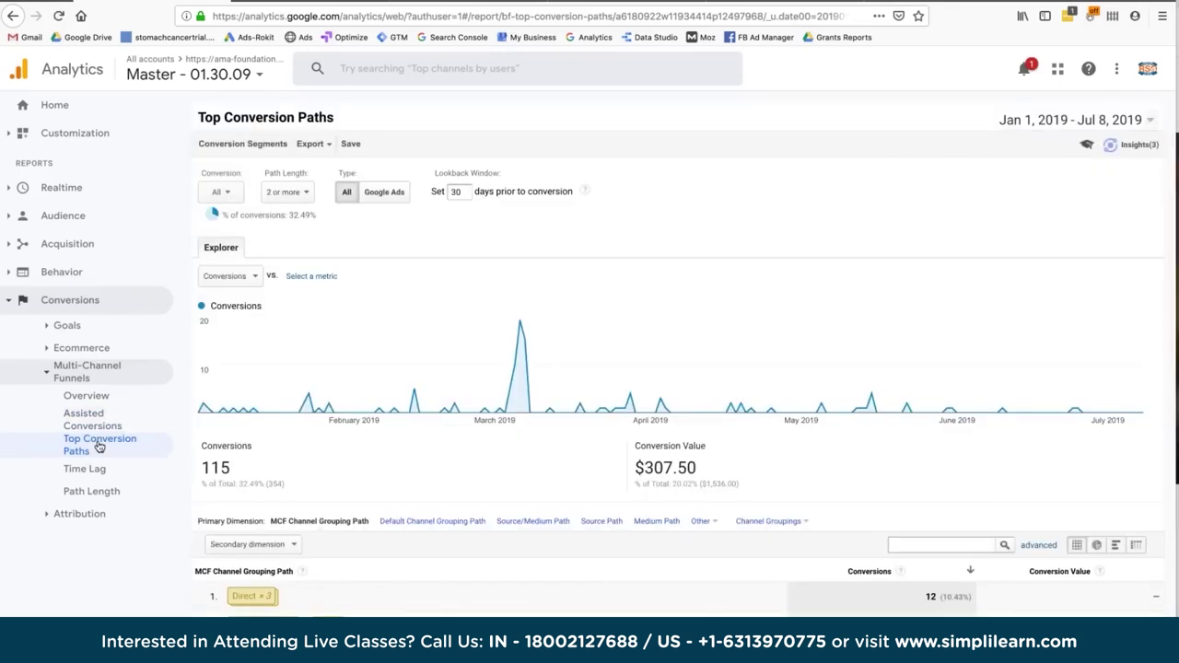
scroll(378, 411, "down", 3)
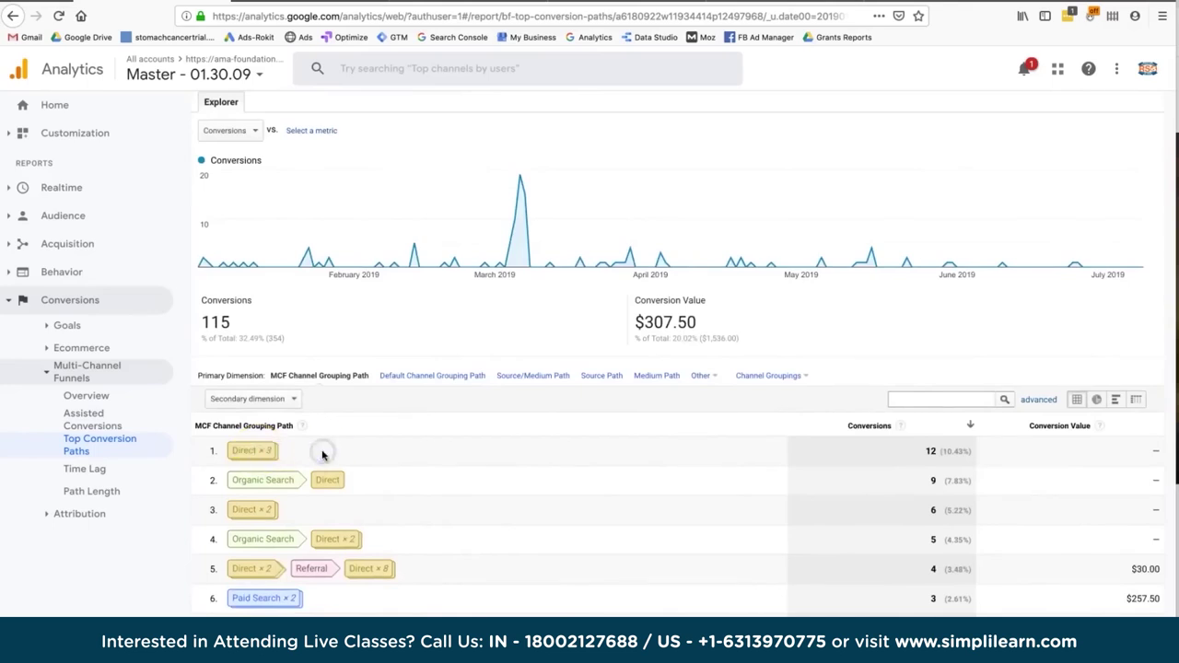
scroll(395, 468, "up", 3)
scroll(500, 396, "down", 5)
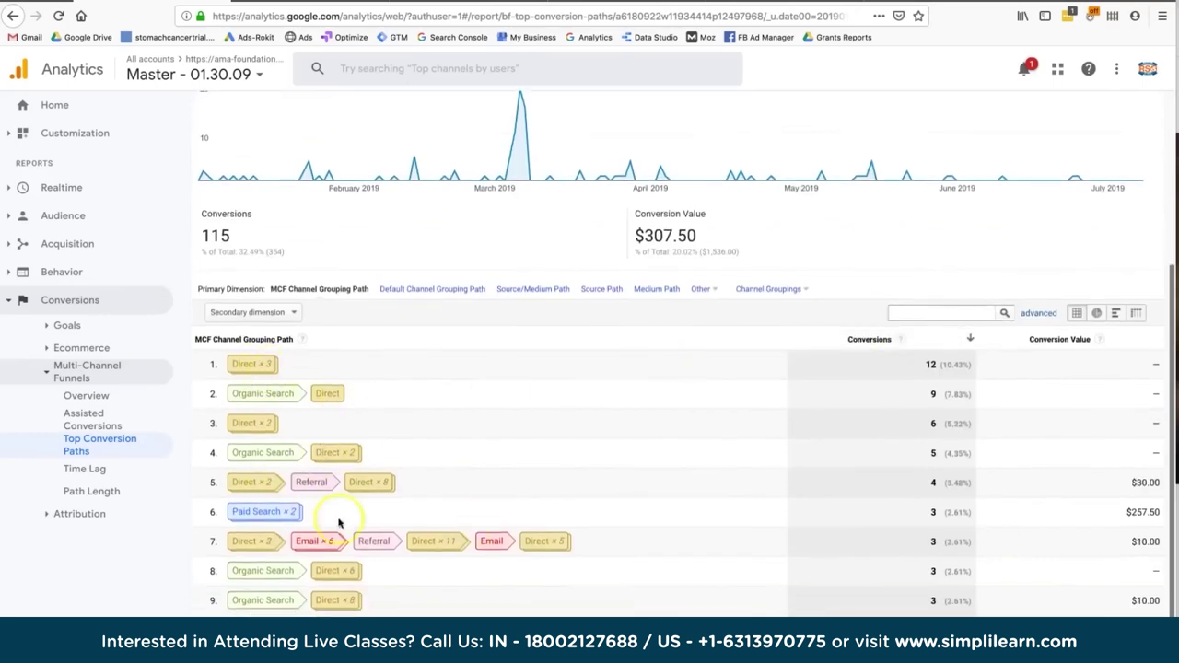
scroll(489, 553, "up", 1)
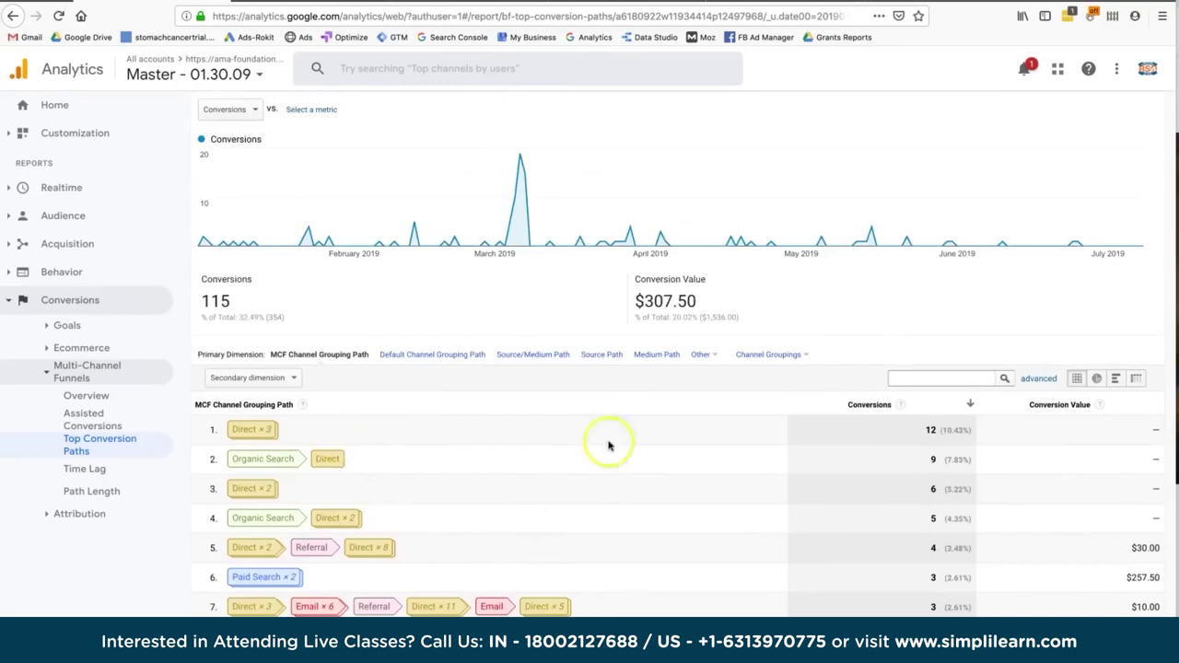
scroll(552, 368, "up", 3)
left_click(223, 192)
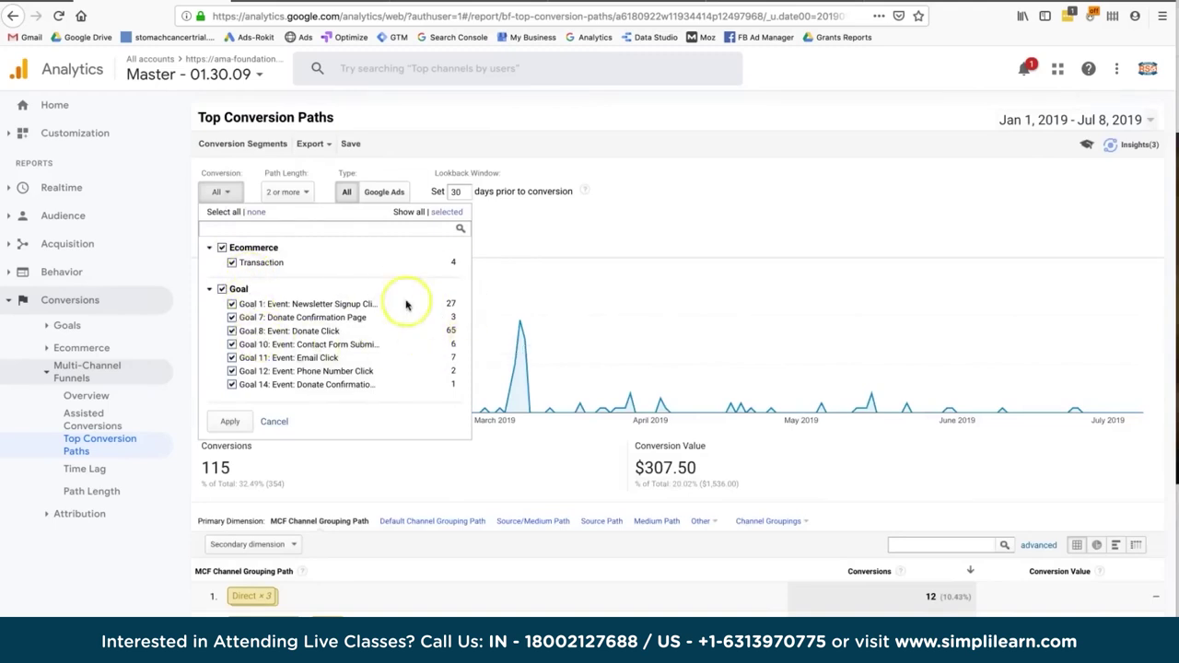
left_click(626, 303)
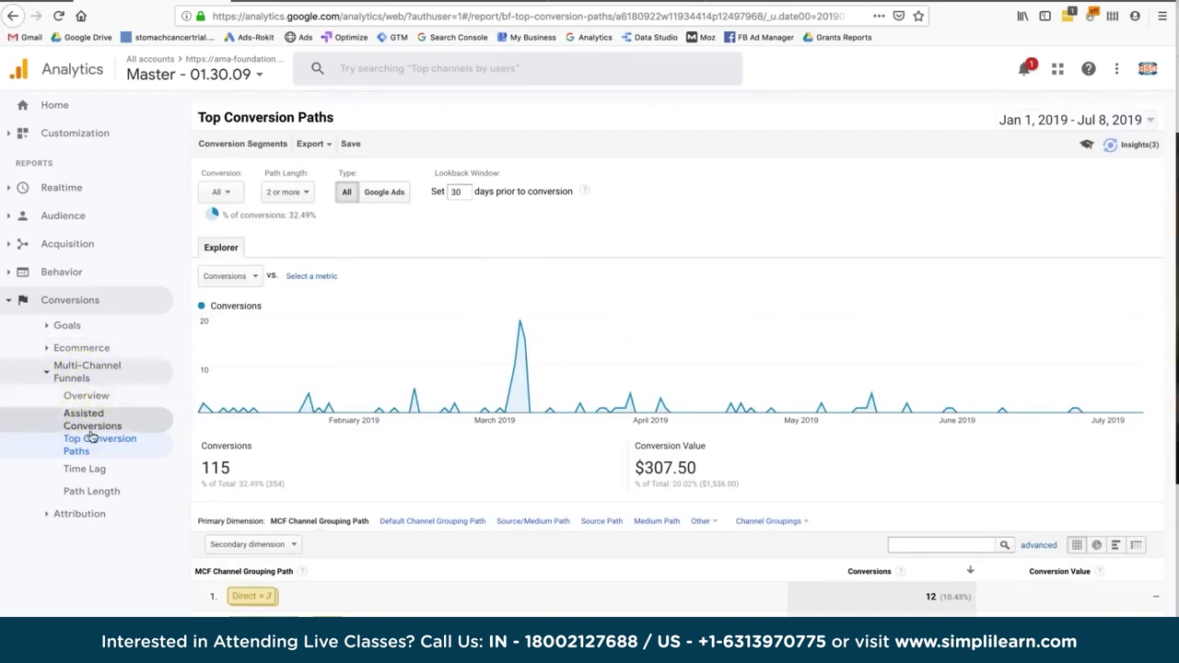
Open the Time Lag report and examine the conversions made after 0, 1 and 2 days
left_click(92, 470)
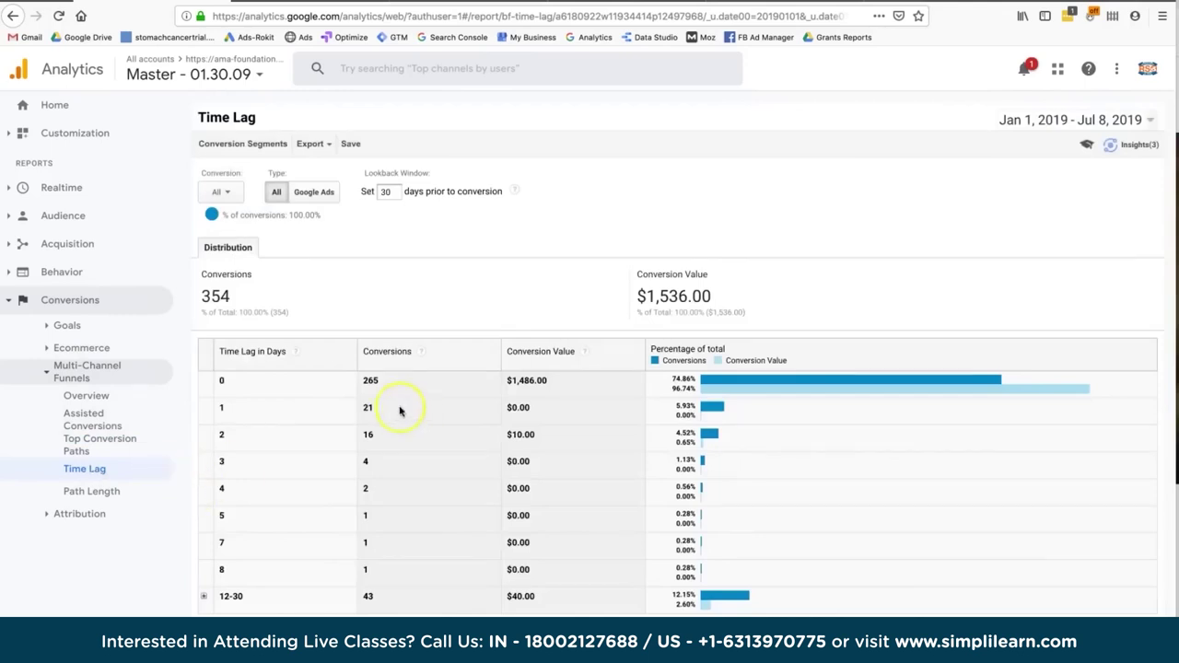
double_click(370, 384)
left_click(220, 381)
left_click(368, 407)
double_click(368, 434)
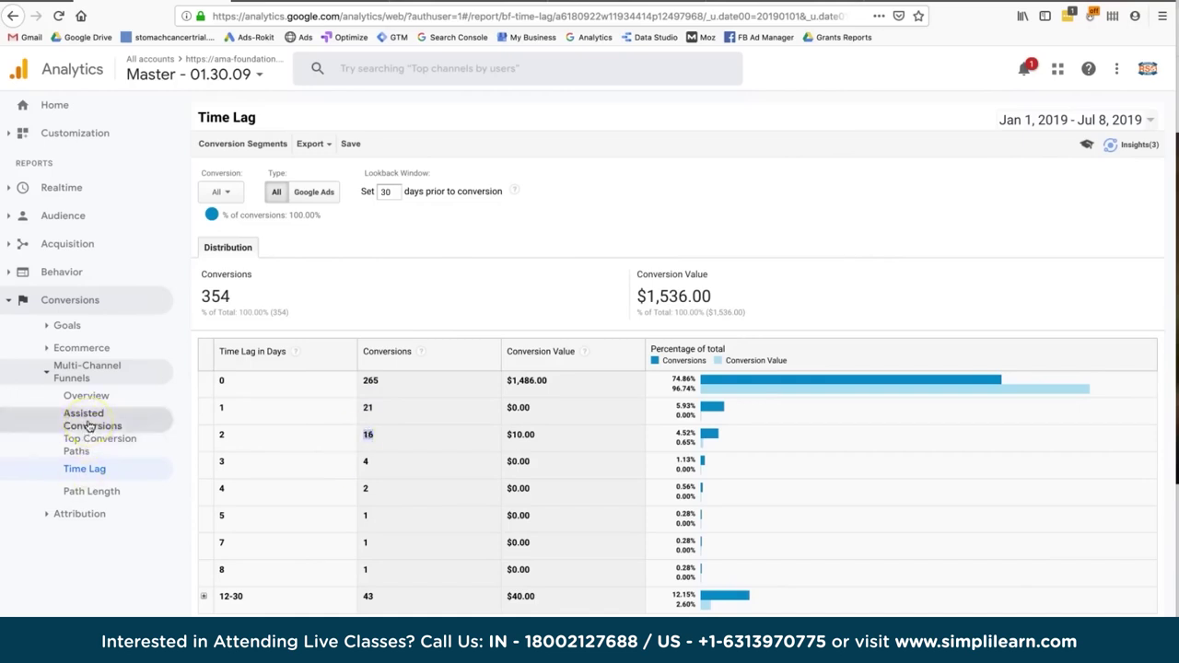
Leave the Multi-Channel Funnels reports for the view's Goals list in Admin and open the import of goals from the gallery
left_click(92, 370)
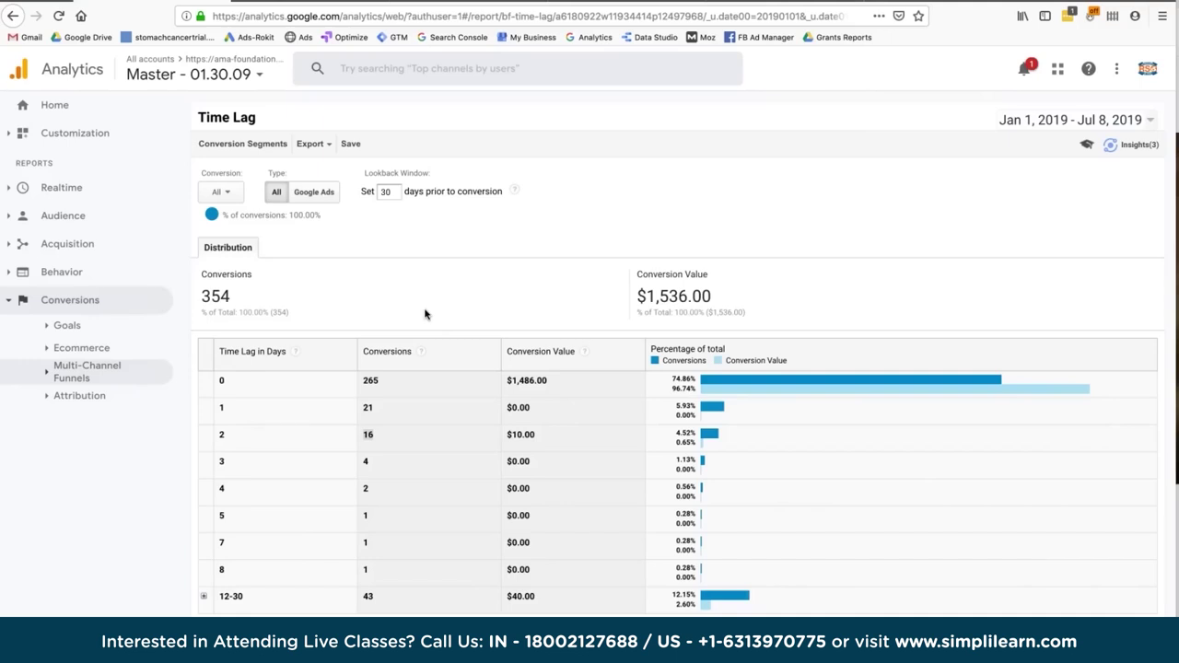
left_click(74, 331)
left_click(81, 348)
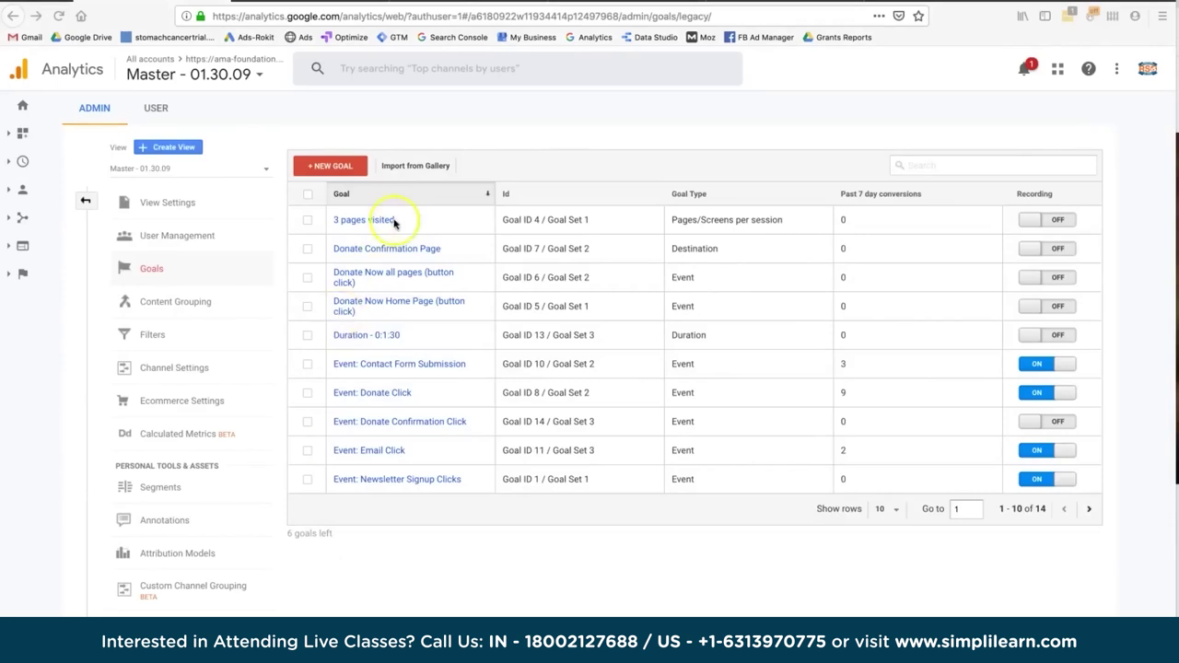
left_click(468, 168)
left_click(410, 166)
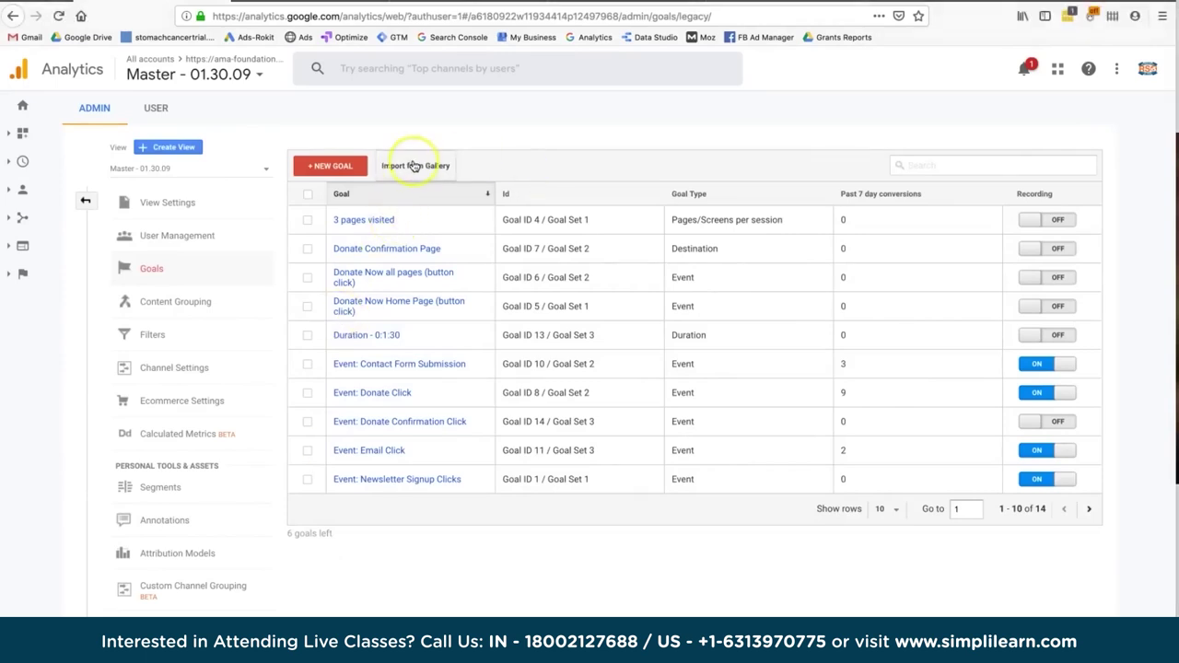
left_click(413, 166)
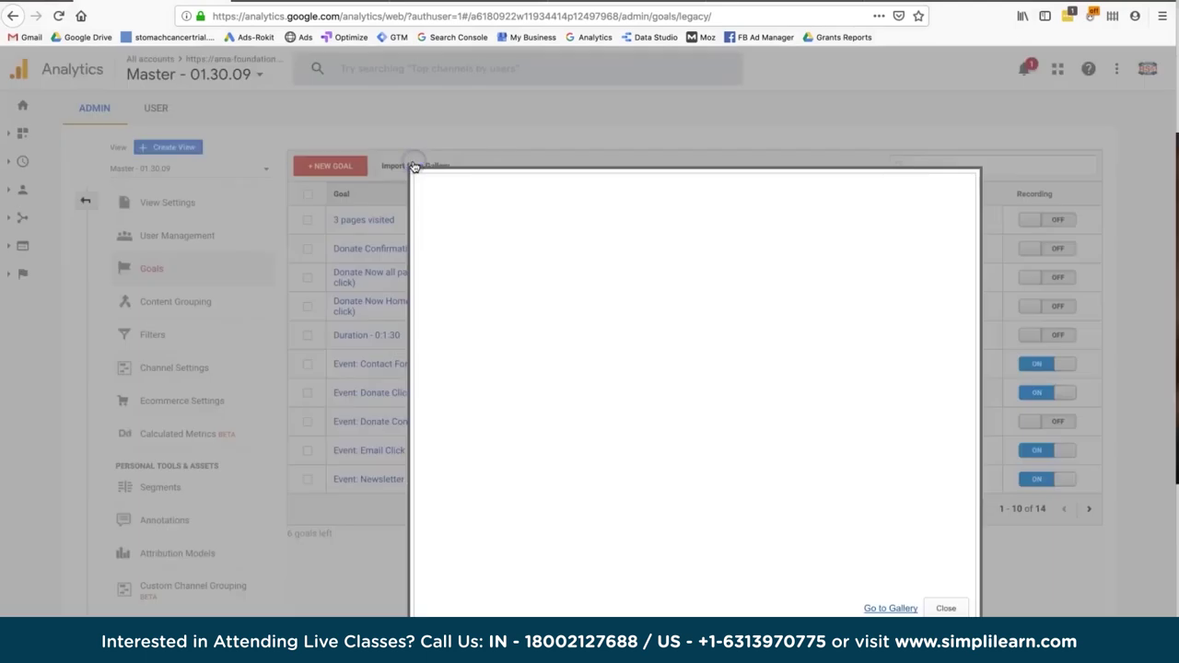
left_click(533, 275)
left_click(604, 298)
left_click(604, 317)
left_click(614, 311)
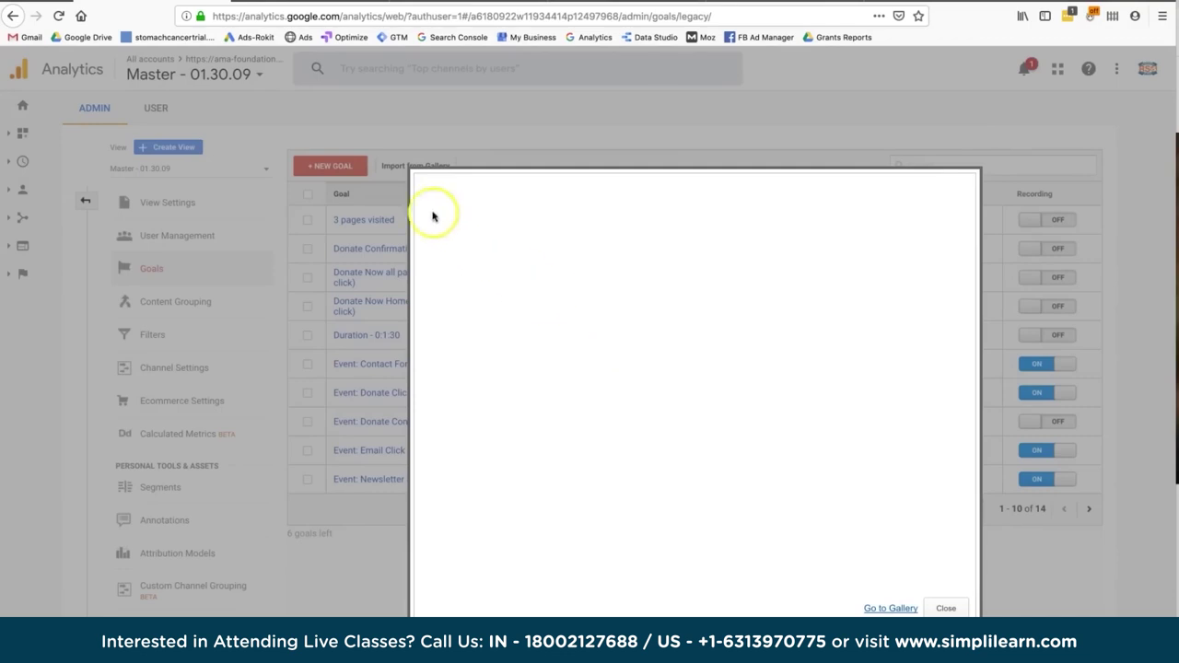
Leave the goal gallery import, look over the Ama Foundation home page, and review the event categories in the Top Events report
left_click(626, 266)
left_click(619, 353)
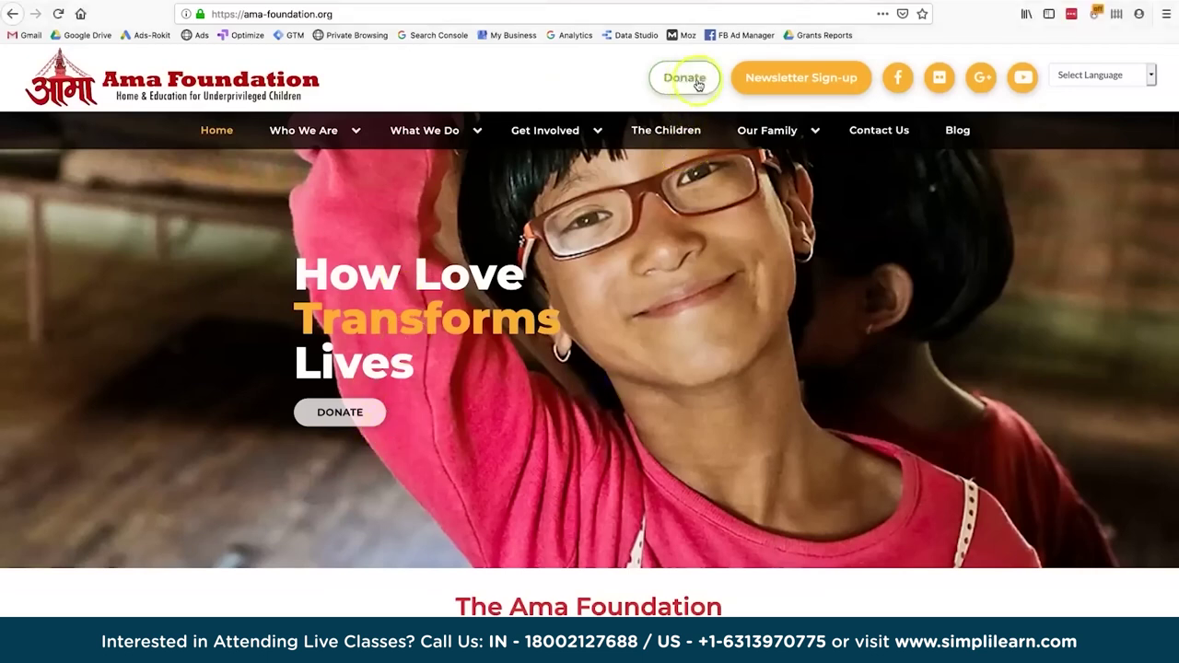
scroll(813, 394, "down", 3)
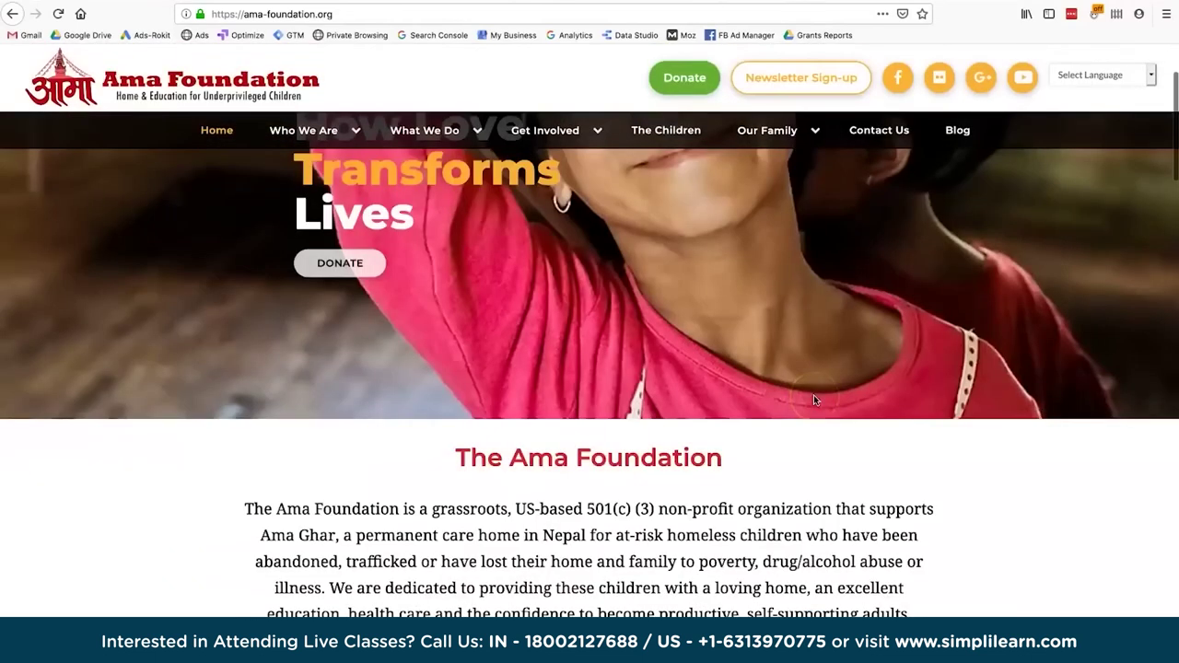
scroll(813, 398, "up", 3)
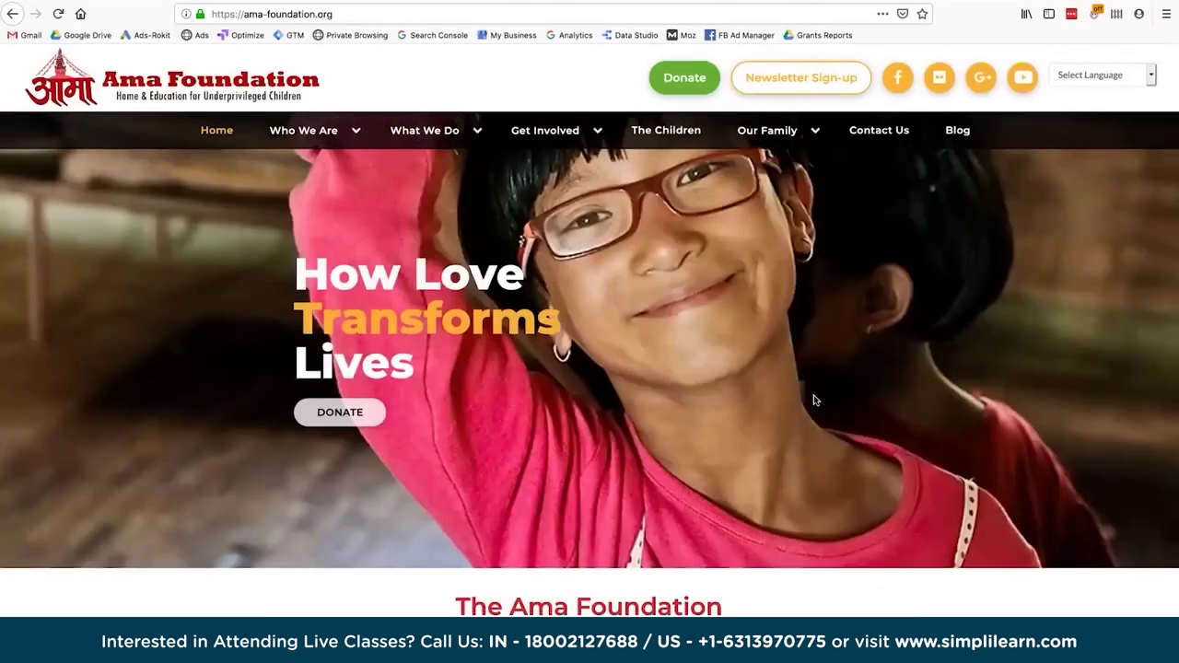
scroll(813, 400, "down", 15)
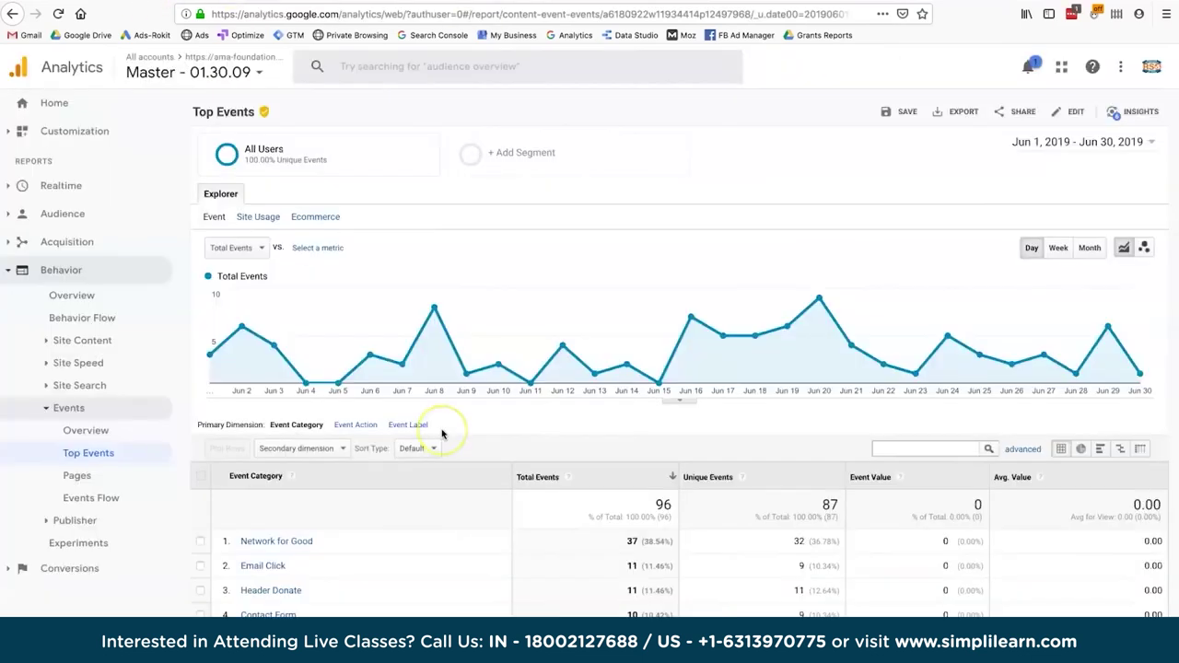
scroll(442, 432, "down", 1)
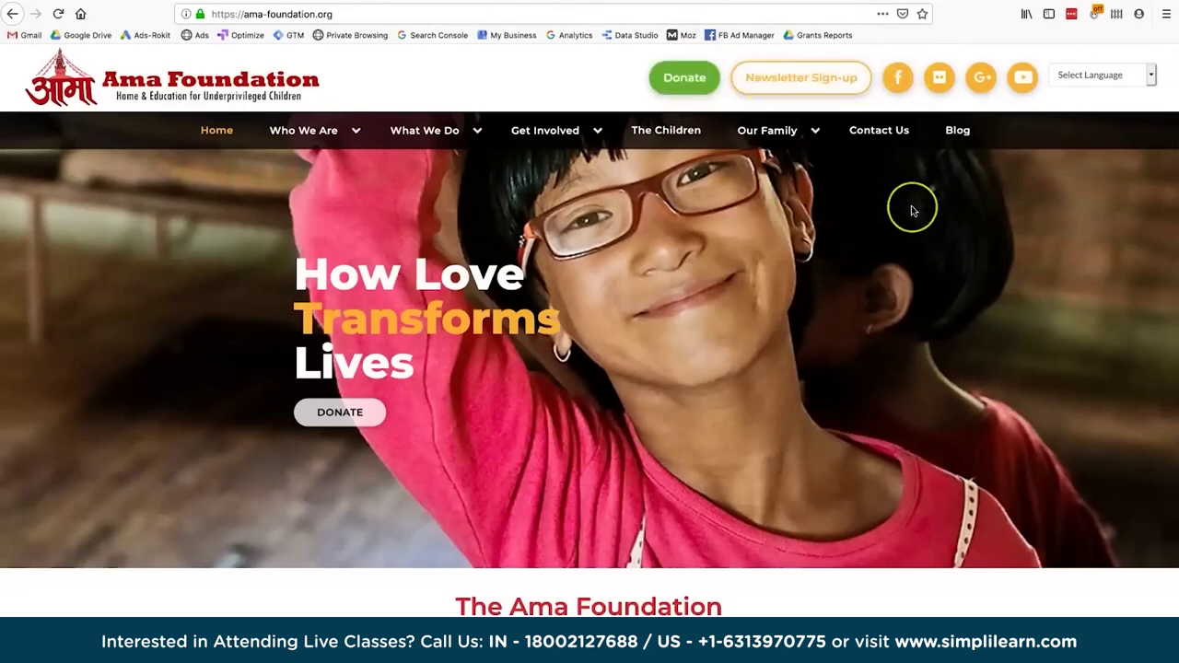
Examine the Ama Foundation home page for trackable interactions, including the video, the Info and Tickets Here button and the donation and involvement buttons
scroll(912, 210, "down", 3)
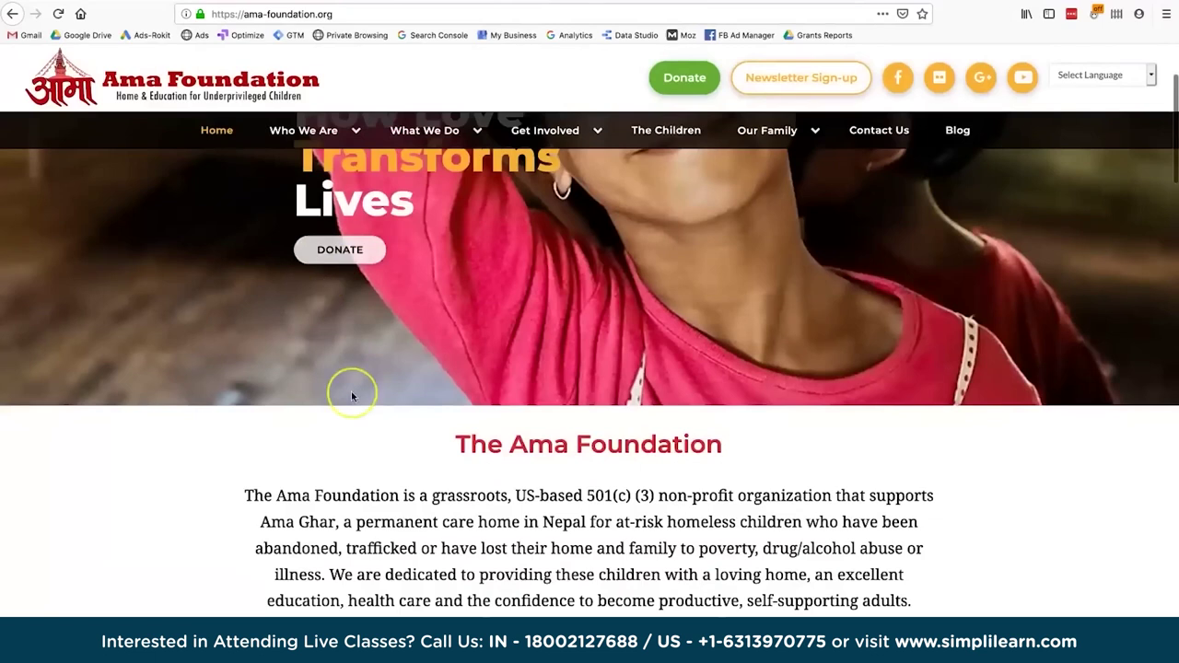
scroll(351, 391, "down", 9)
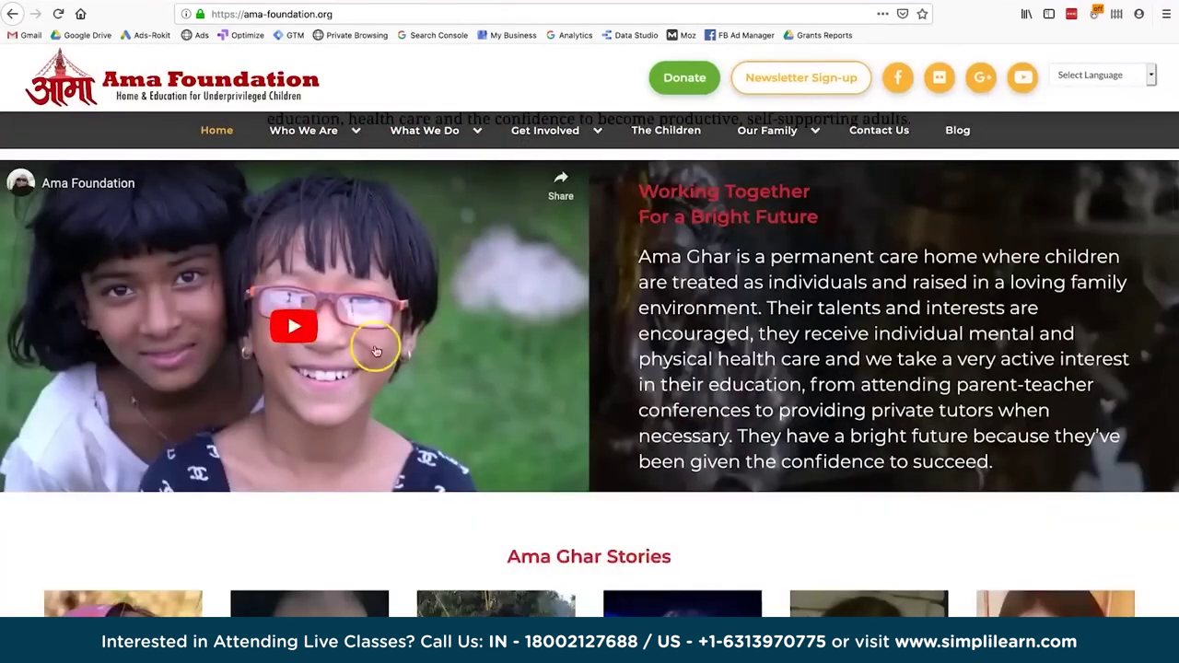
scroll(553, 442, "down", 15)
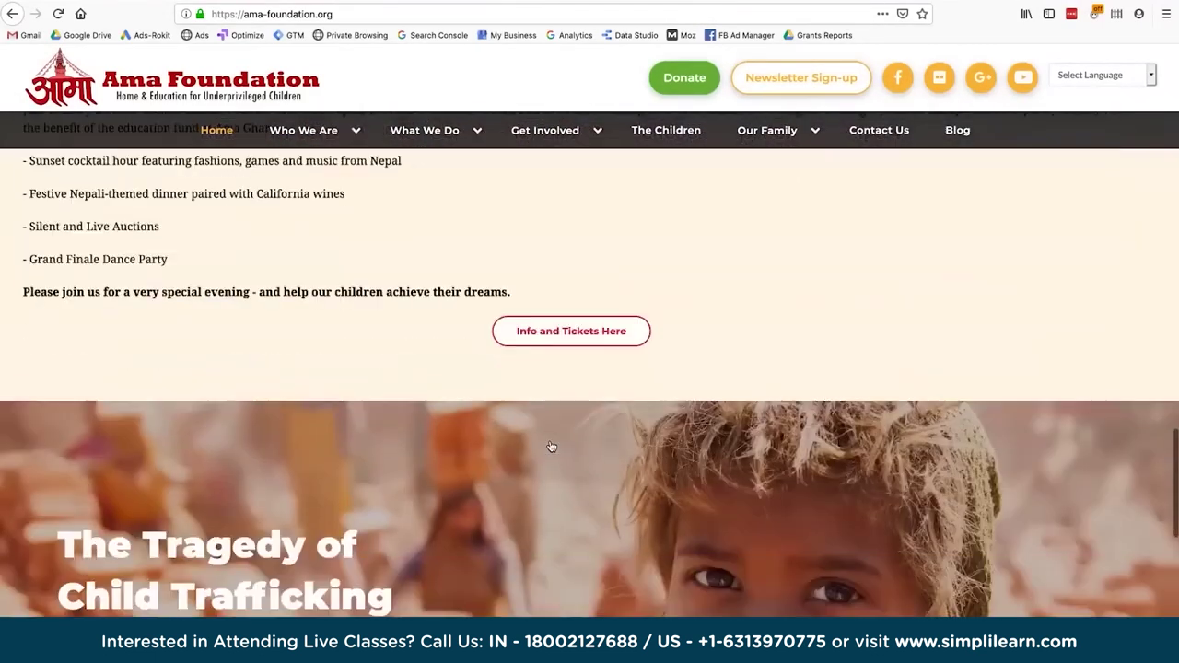
left_click(546, 337)
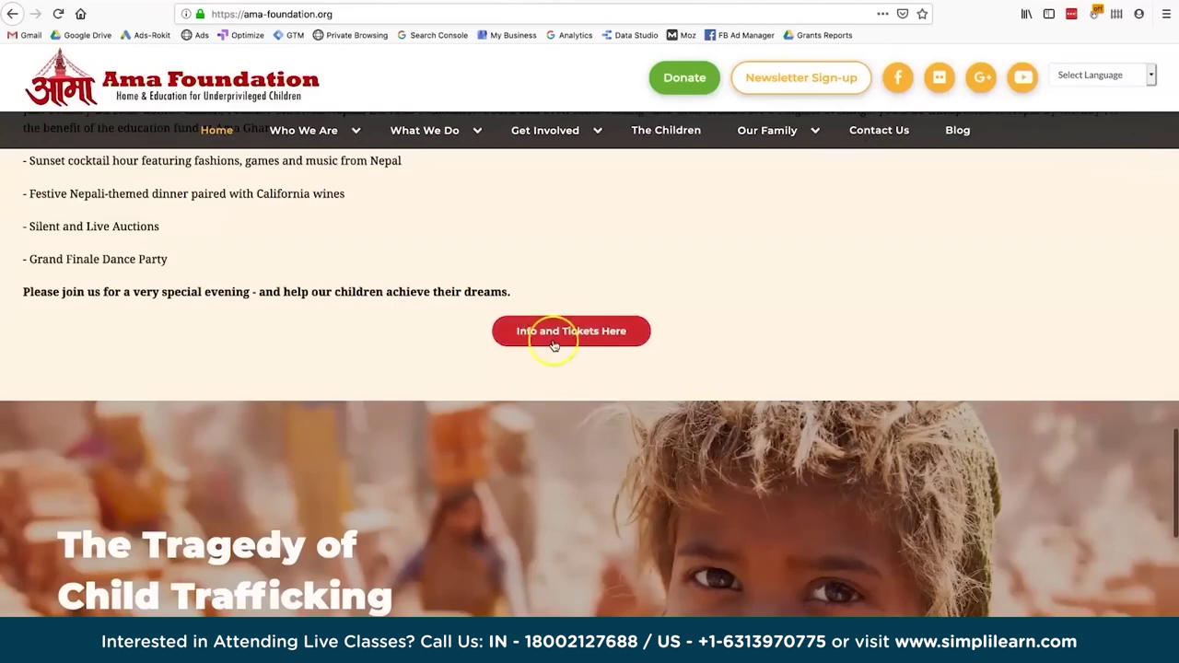
scroll(569, 361, "up", 2)
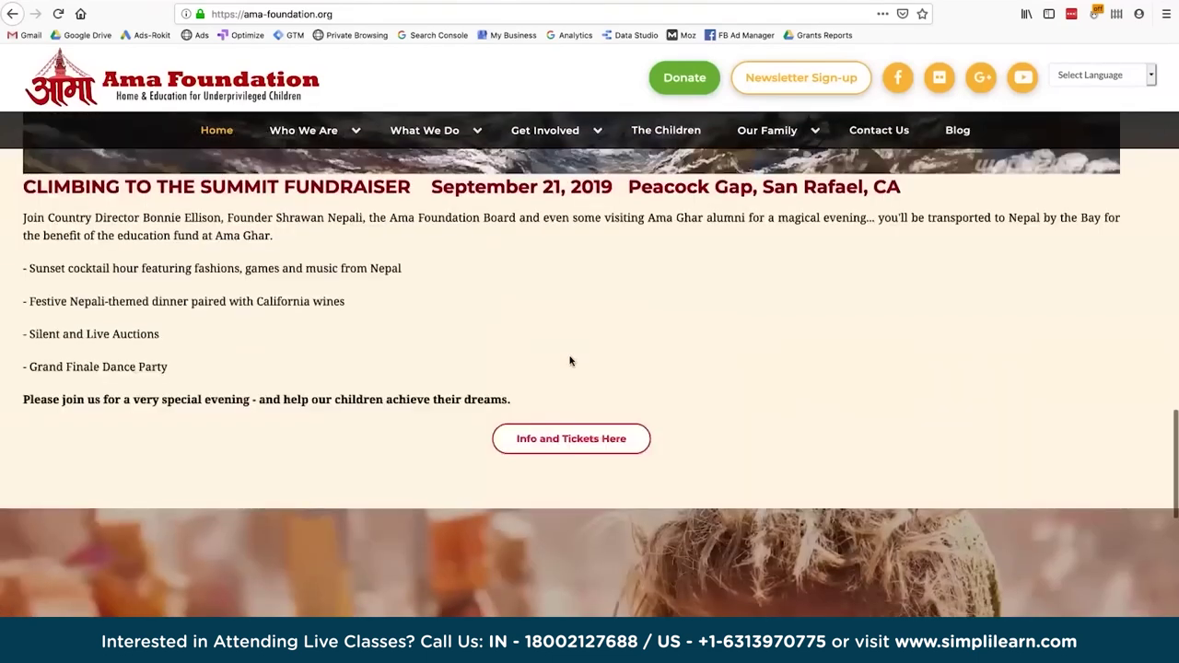
scroll(569, 361, "down", 9)
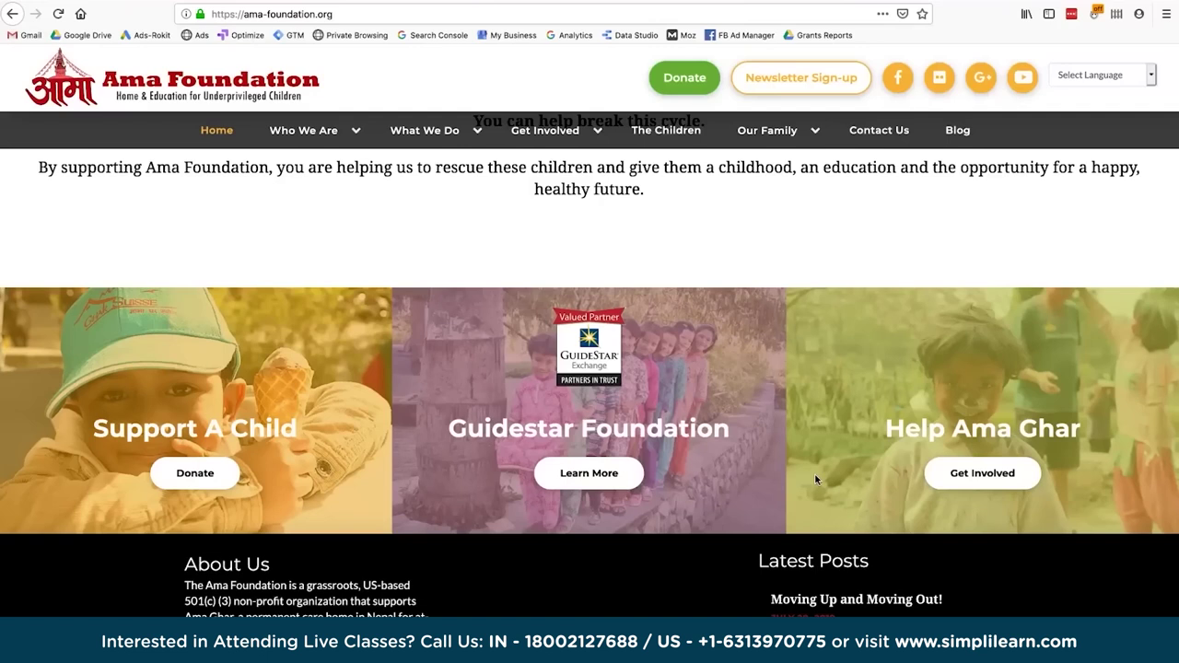
scroll(750, 244, "up", 5)
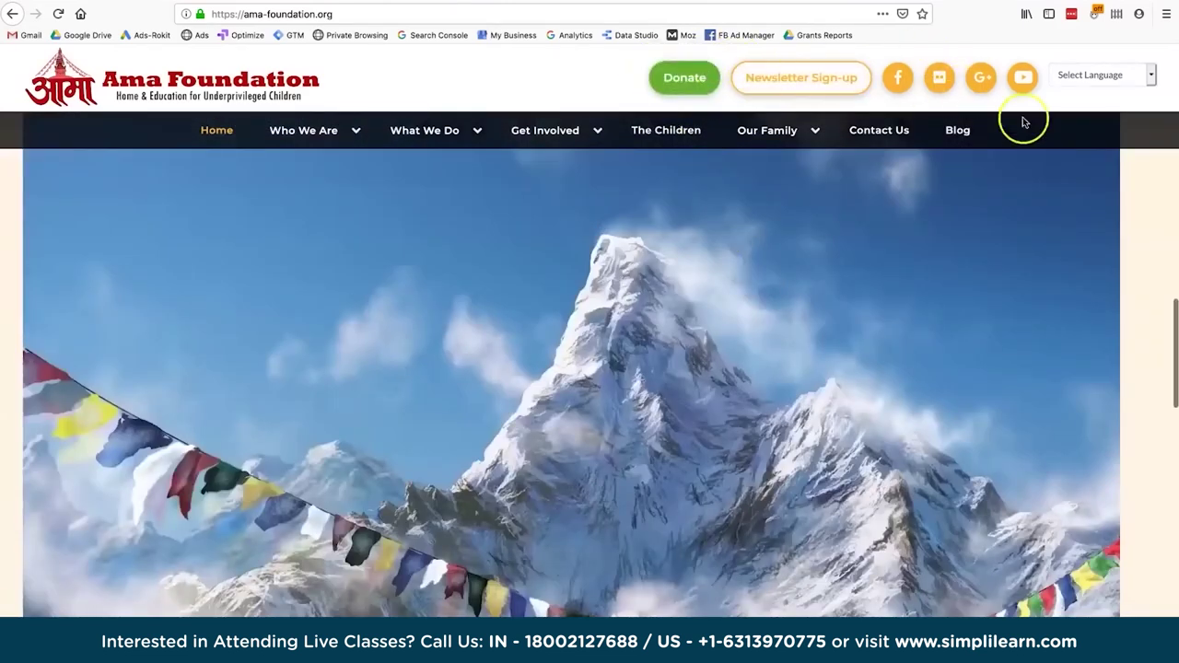
scroll(826, 269, "up", 15)
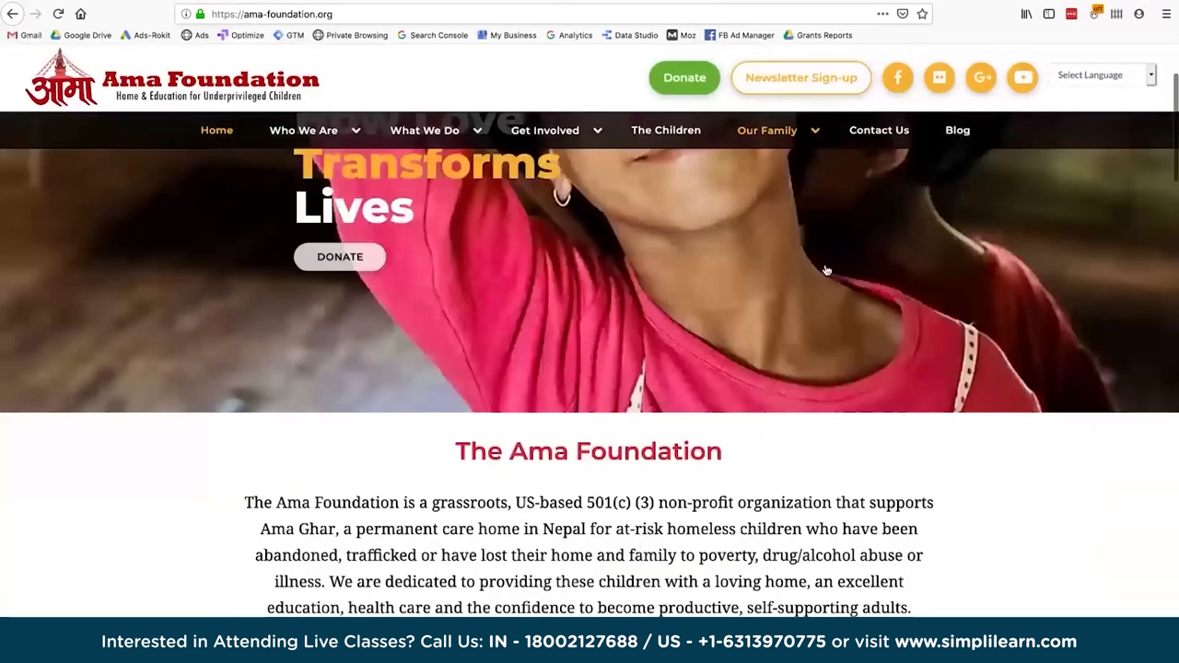
scroll(826, 269, "up", 3)
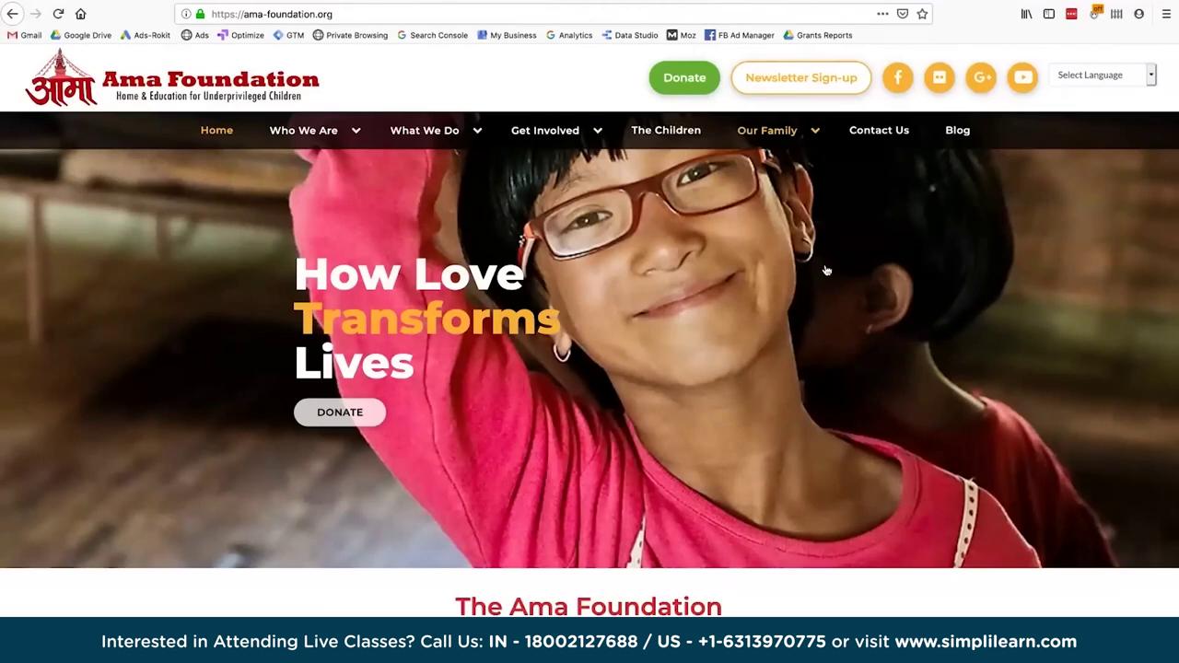
Examine the Donate and Newsletter Sign-up buttons in the home page header as interactions to track as events
left_click(682, 78)
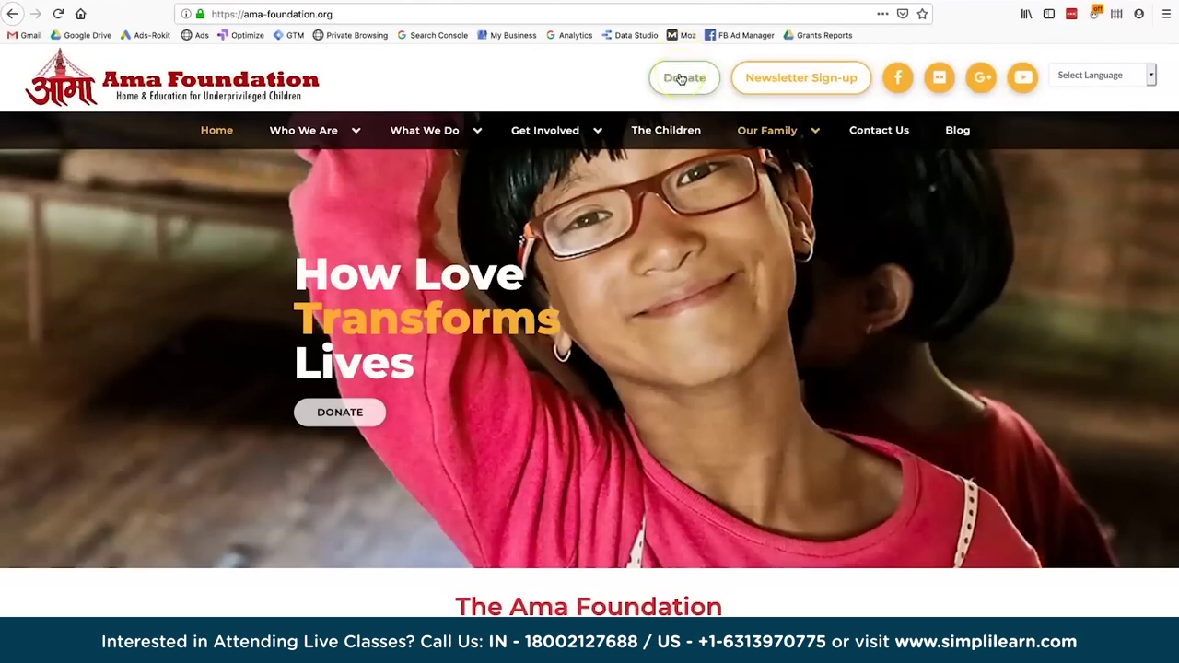
left_click(667, 83)
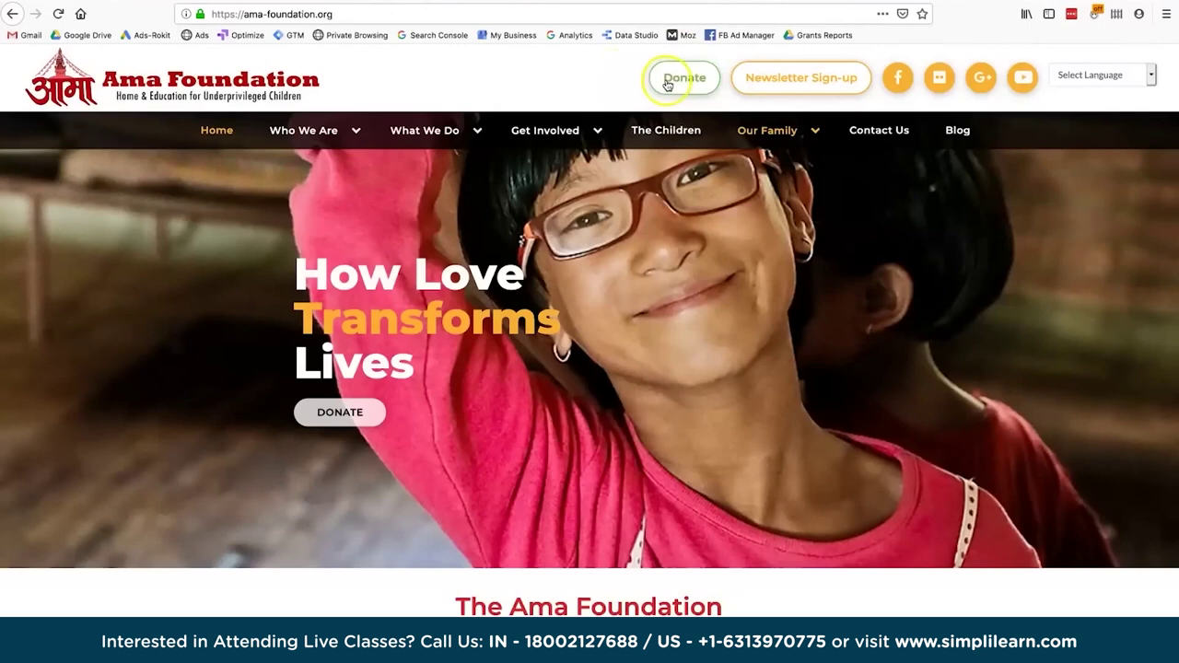
left_click(807, 83)
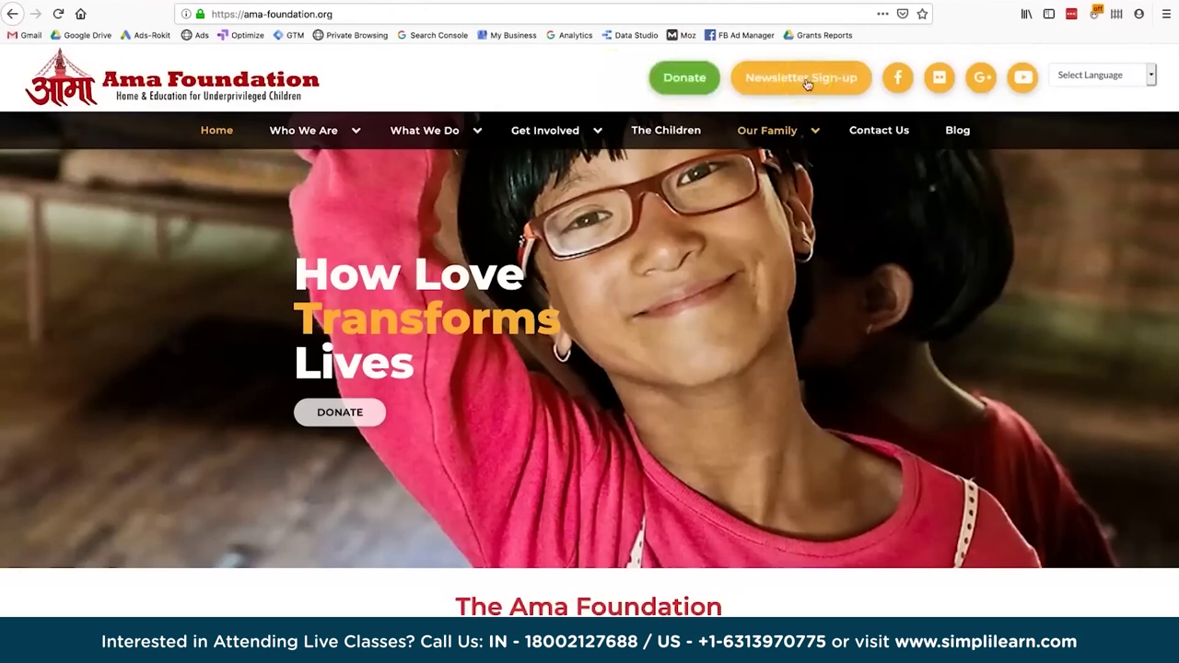
left_click(971, 200)
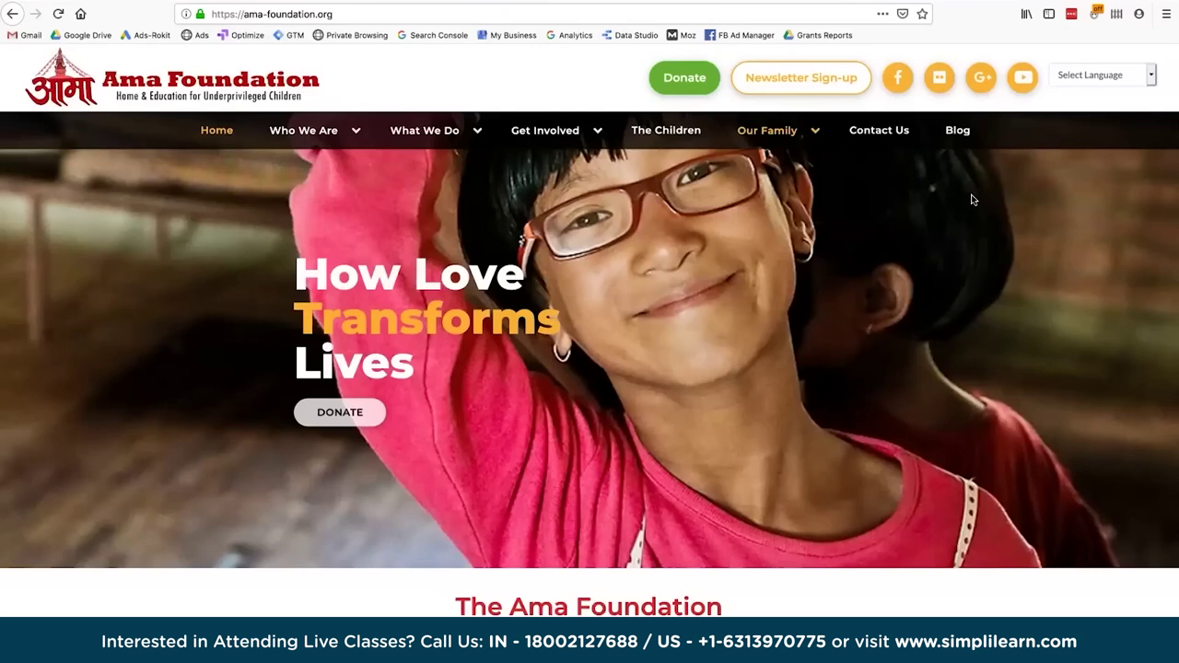
left_click(685, 76)
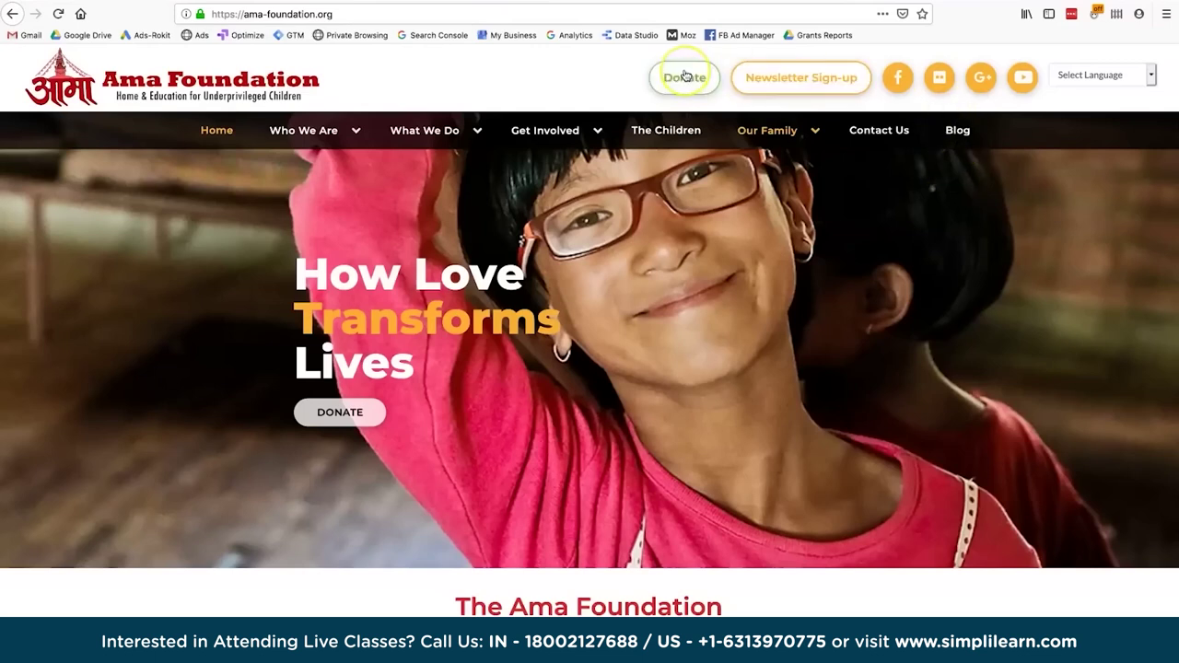
left_click(680, 84)
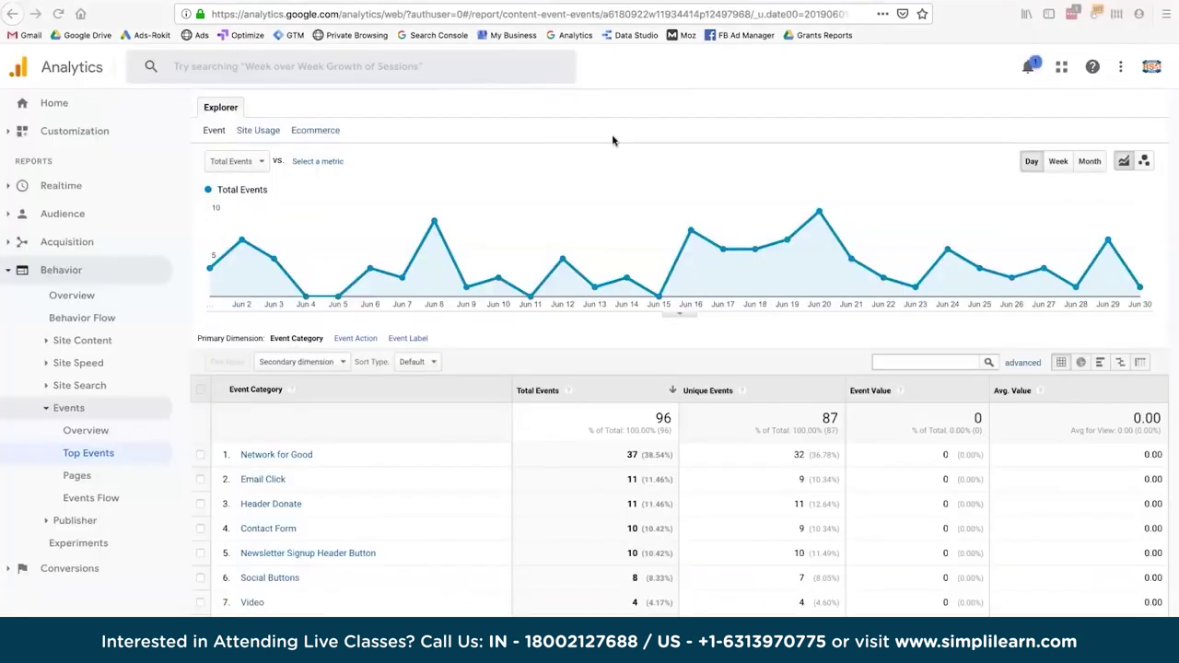
Compare the home page with the Top Events report, viewing events by Event Label, Event Action and Event Category
scroll(613, 140, "up", 2)
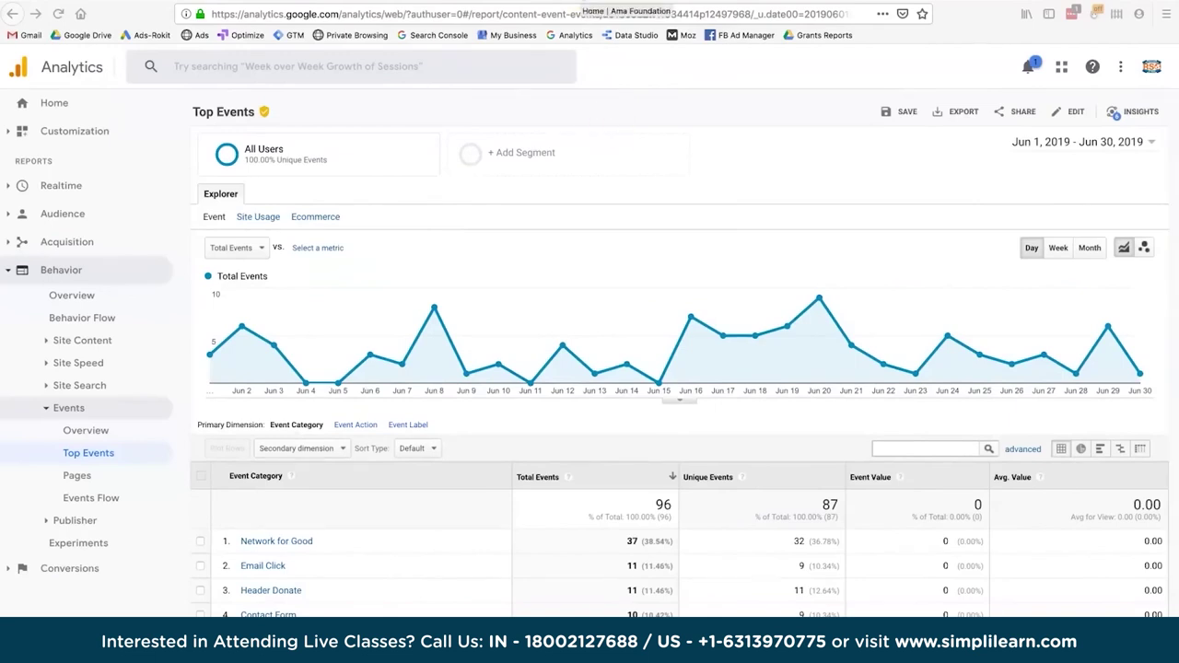
left_click(580, 2)
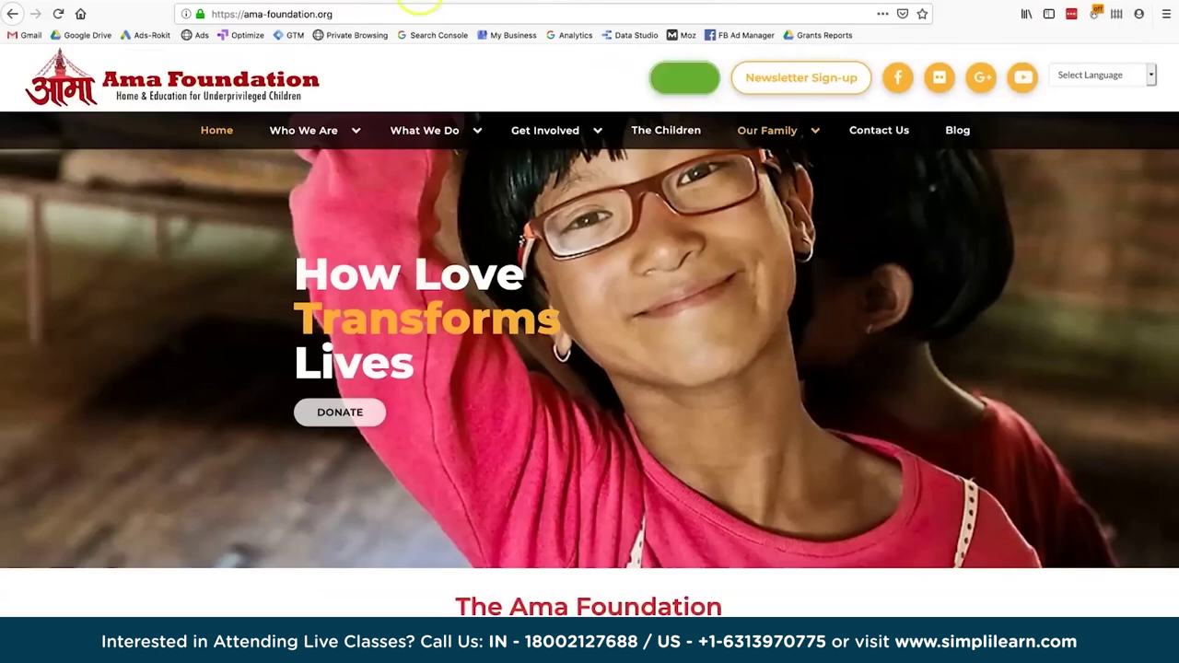
left_click(319, 2)
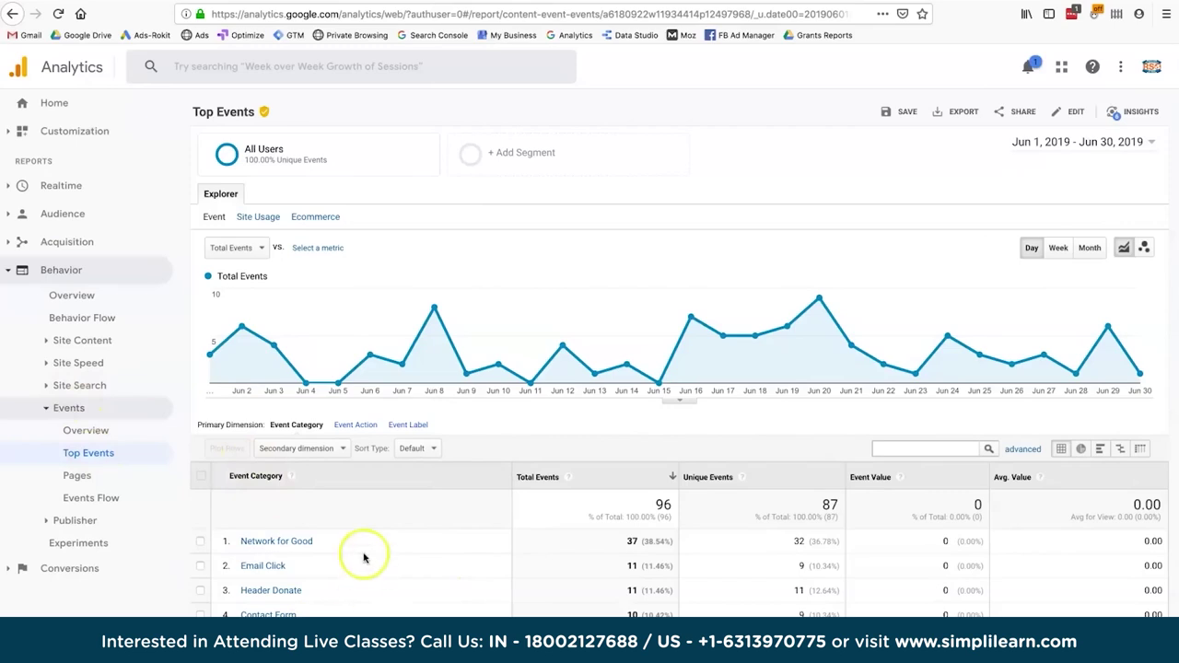
left_click(408, 425)
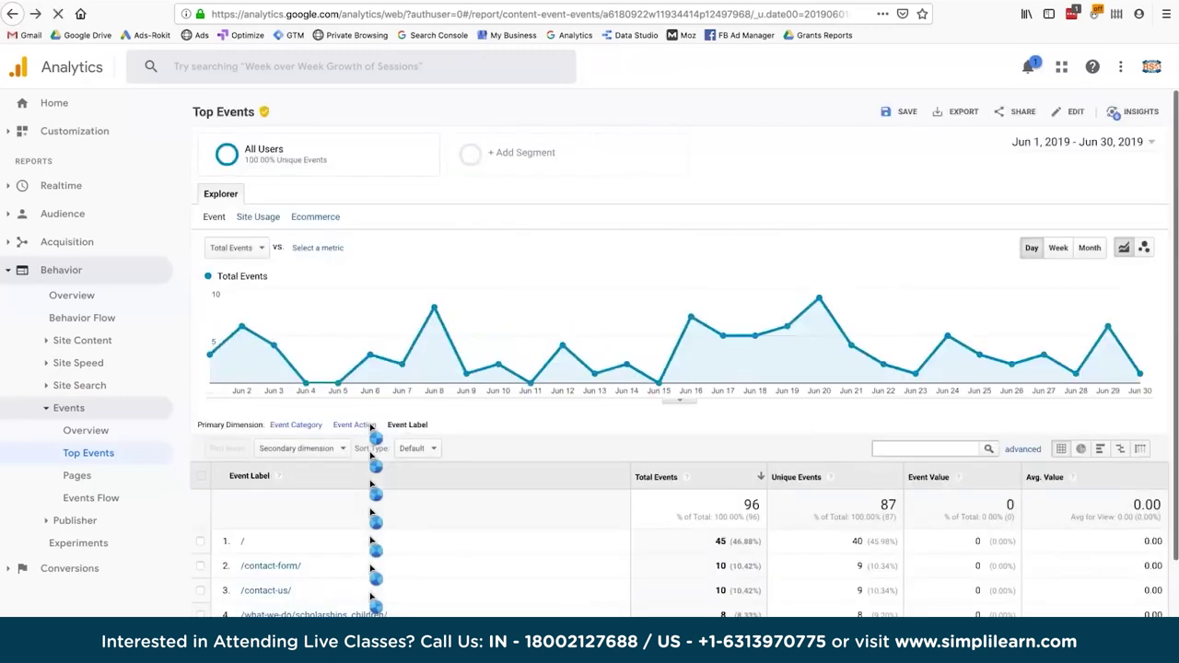
left_click(369, 426)
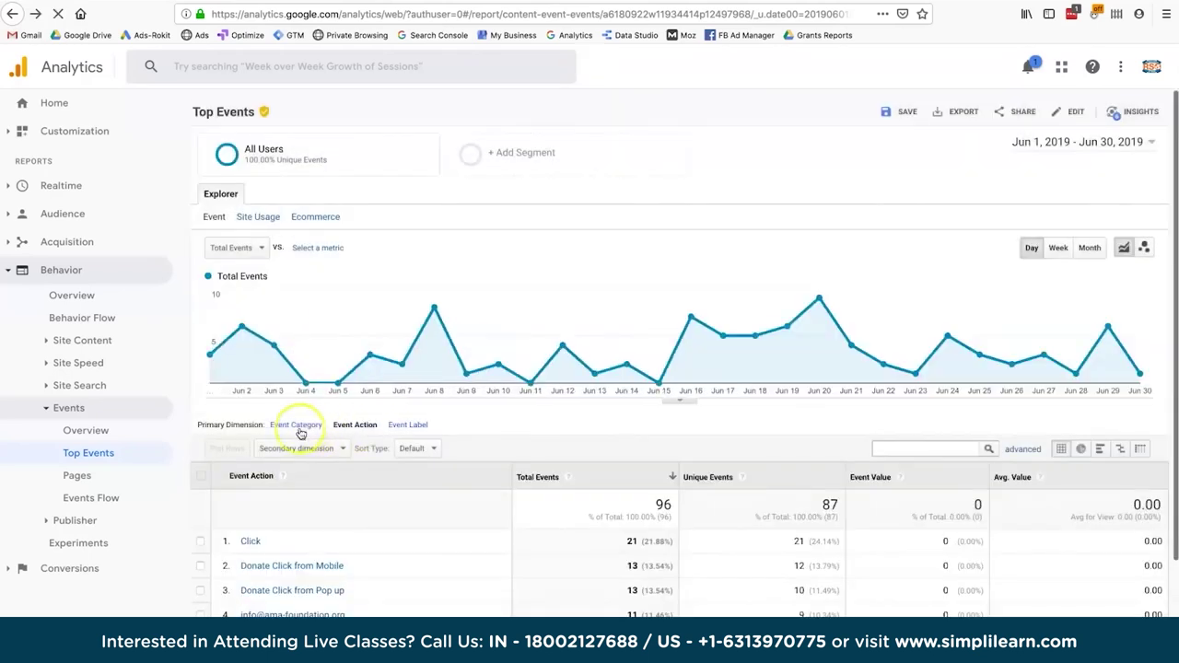
left_click(292, 426)
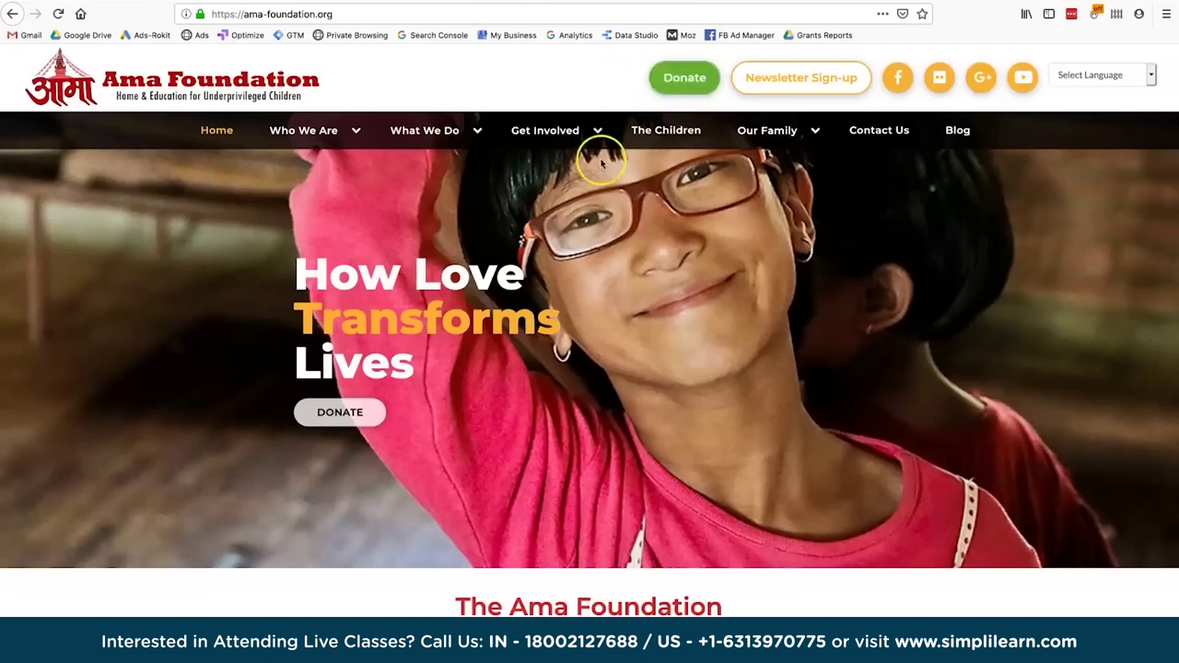
Review the home page's video and Donate button, and return to Top Events to examine the matching event categories and actions
scroll(442, 202, "down", 5)
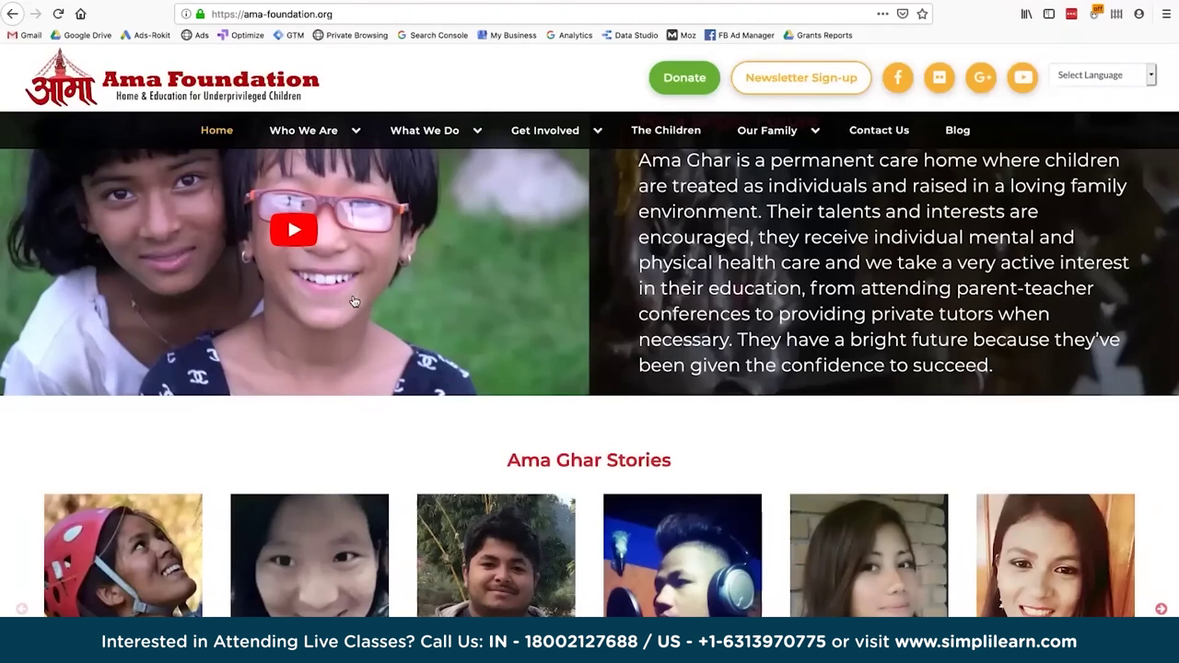
scroll(460, 331, "up", 15)
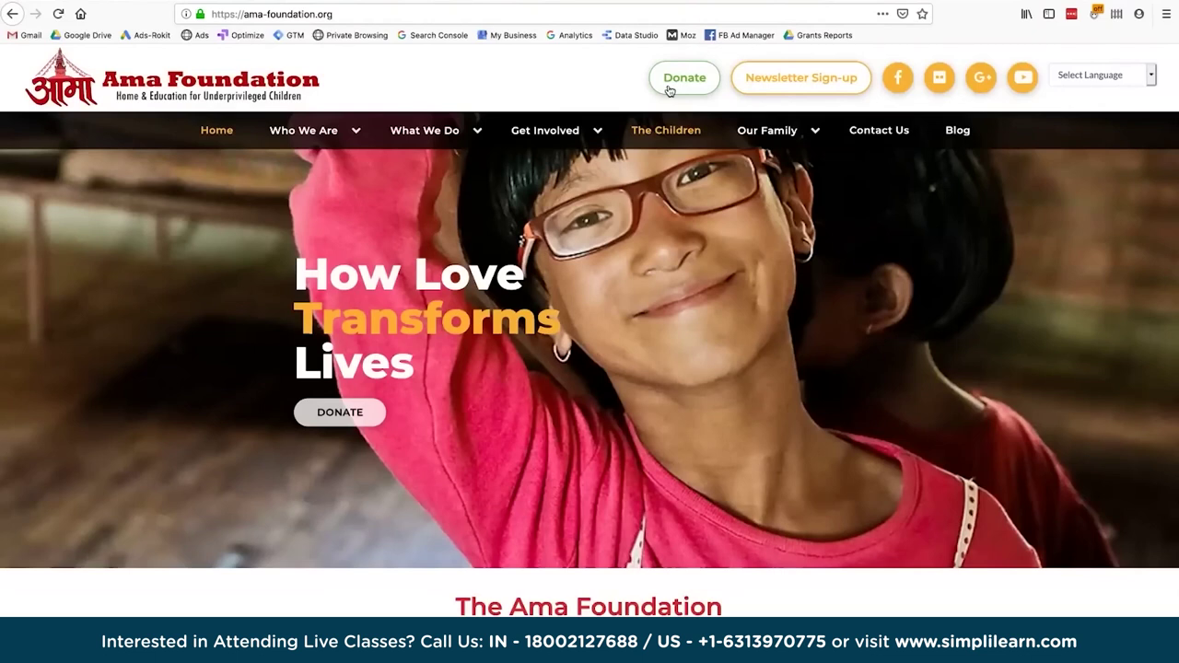
left_click(569, 35)
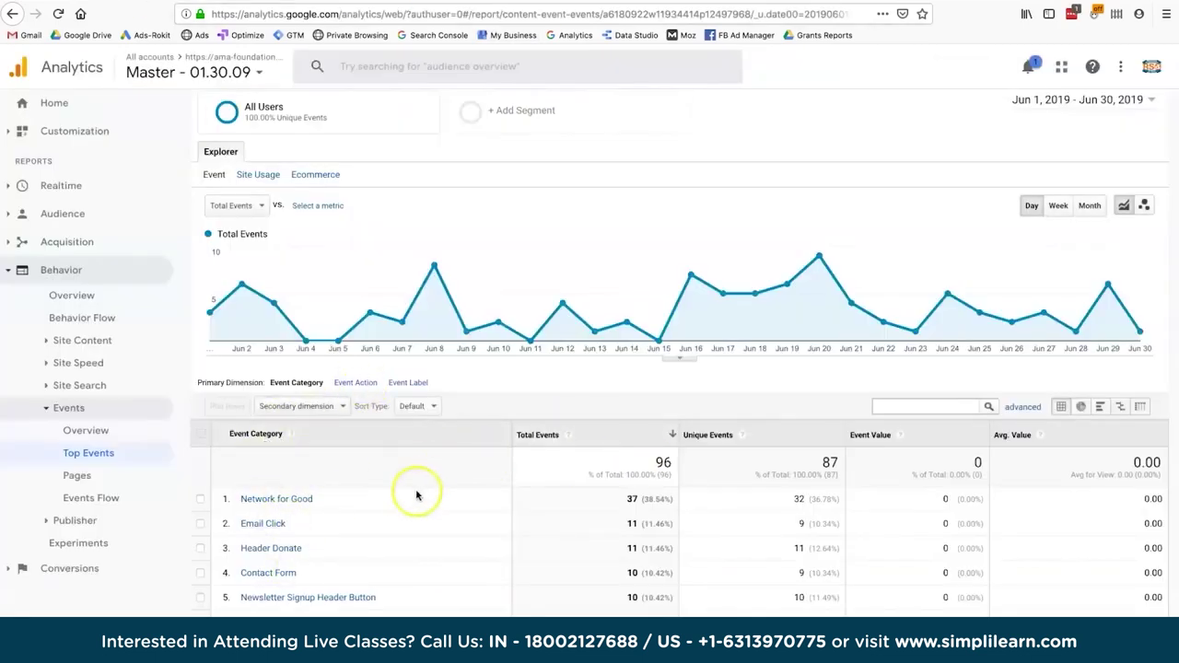
left_click(371, 385)
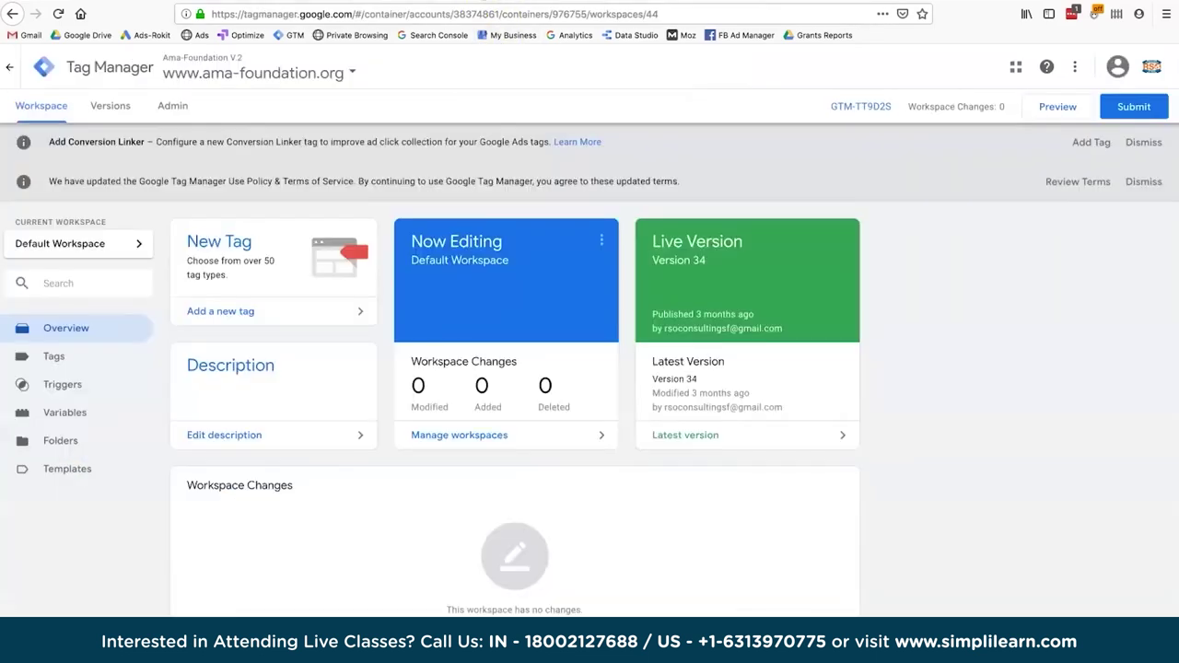
Search the web for "google tag manager", open the Tag Manager overview from the video results, and return to the Ama Foundation home page
left_click(488, 3)
left_click(667, 3)
type("goog")
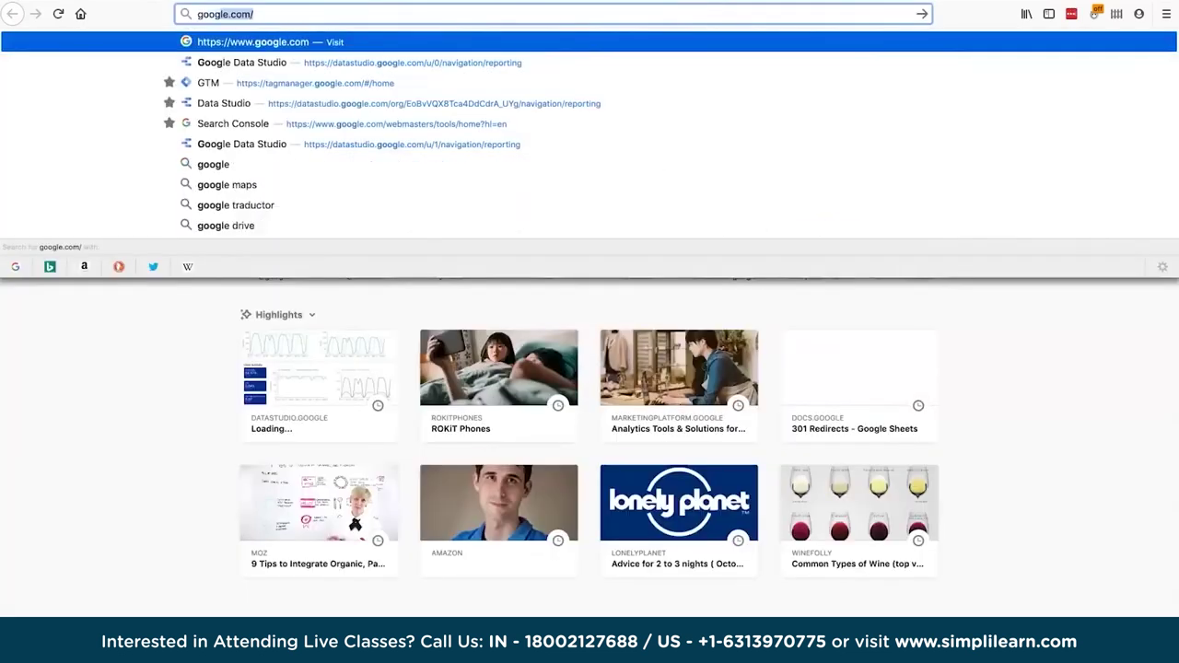
type("le tag manager")
key("Return")
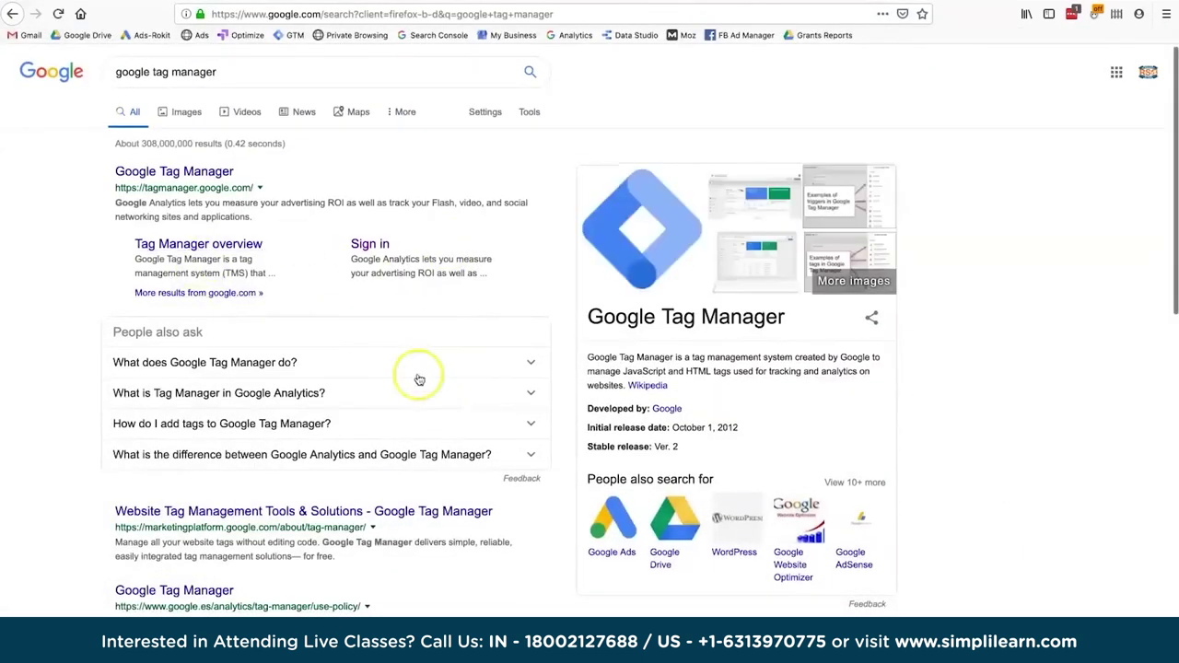
left_click(238, 106)
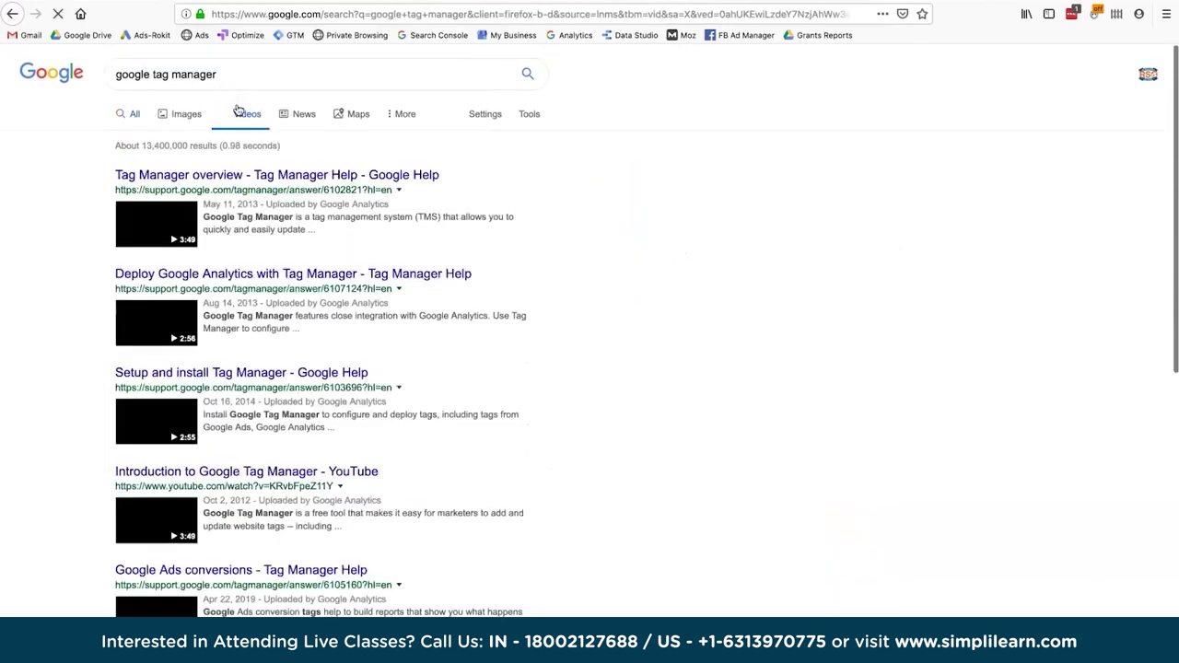
left_click(227, 177)
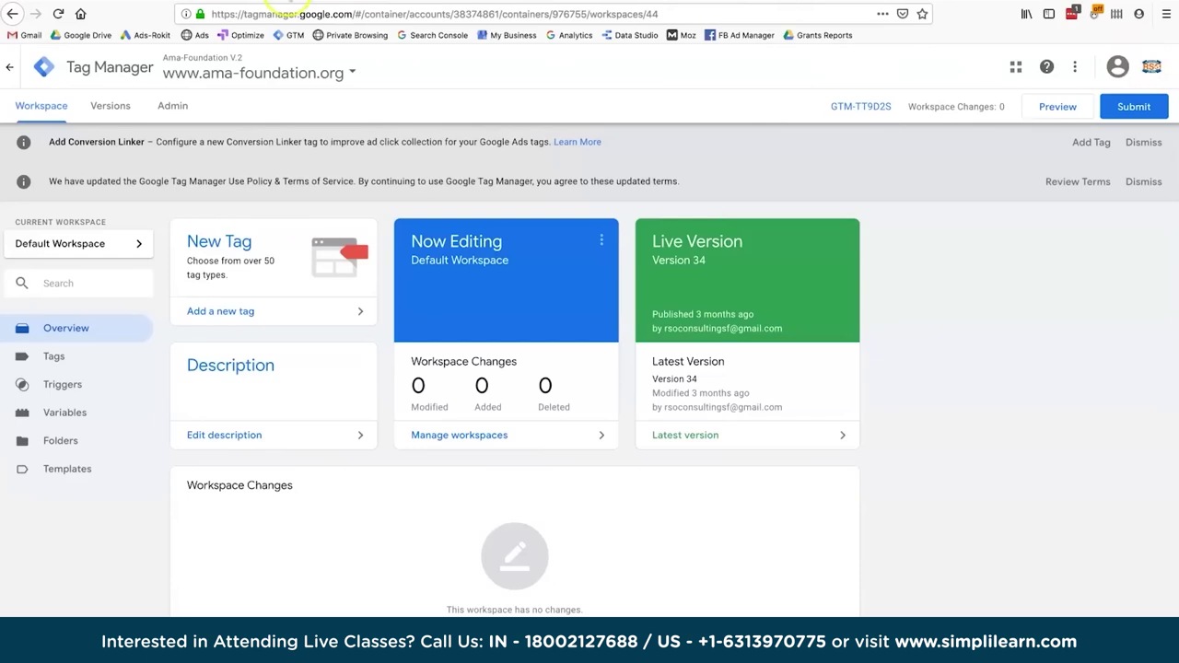
left_click(468, 2)
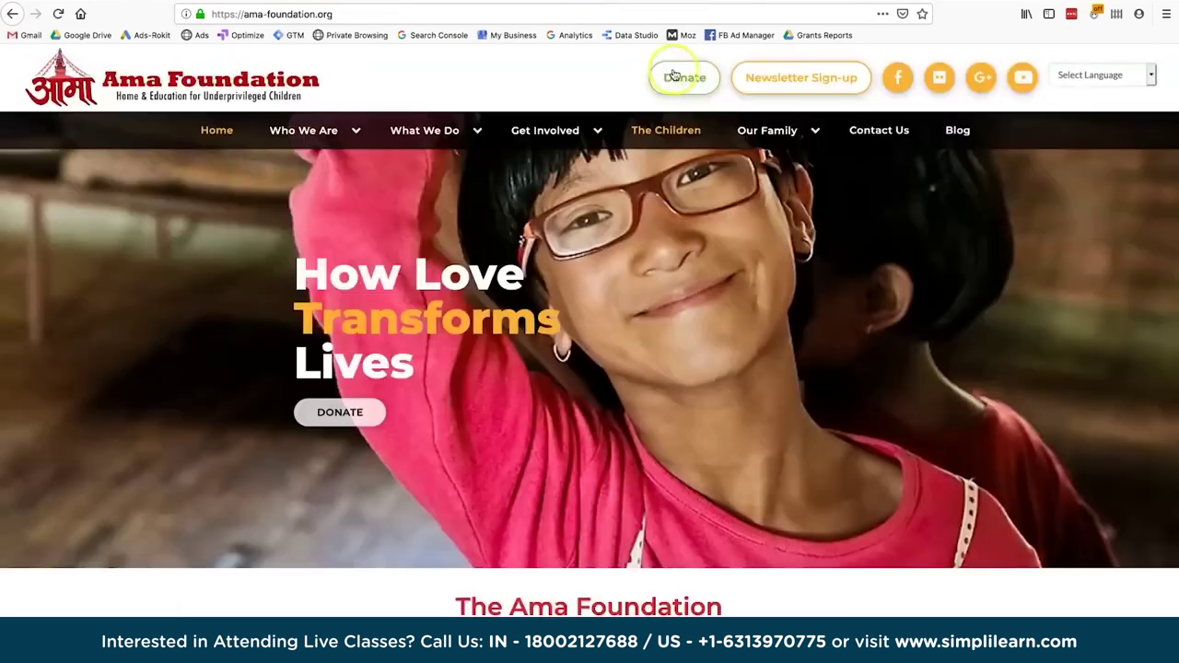
left_click(426, 3)
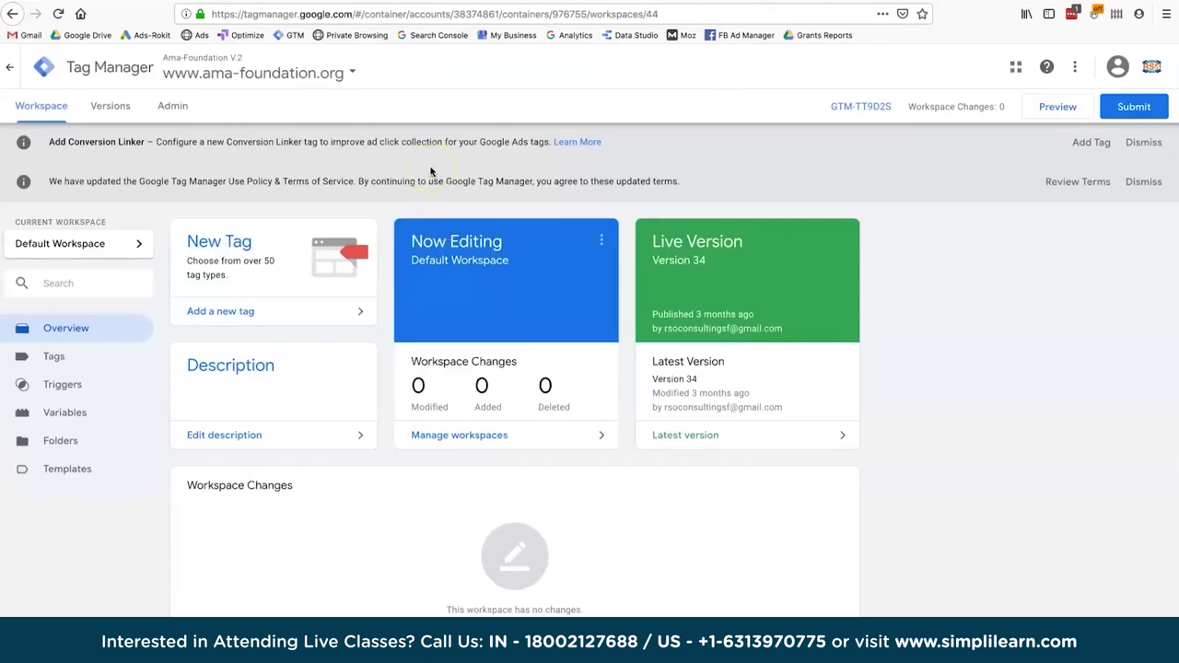
left_click(58, 361)
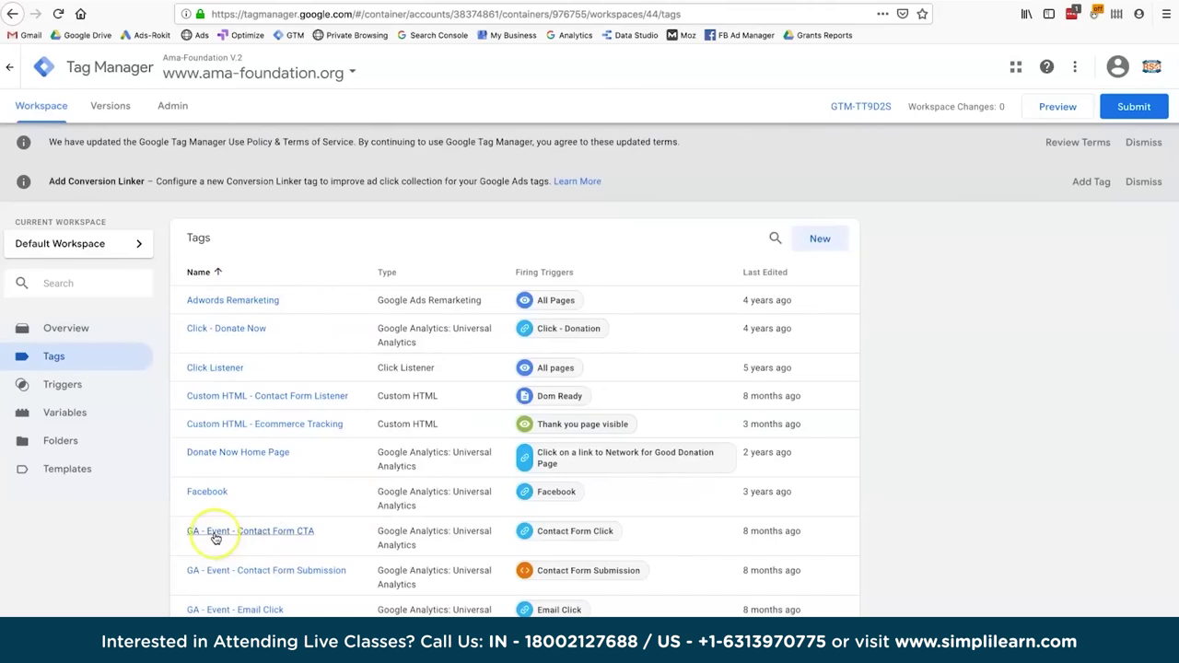
scroll(214, 538, "down", 1)
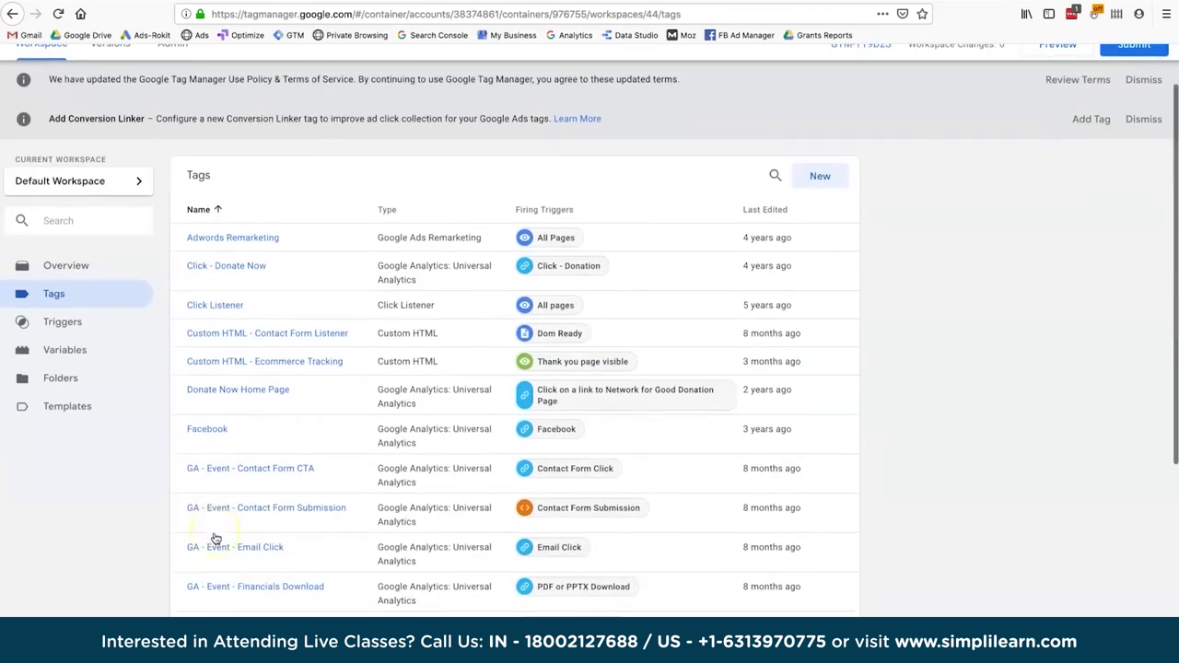
left_click(197, 479)
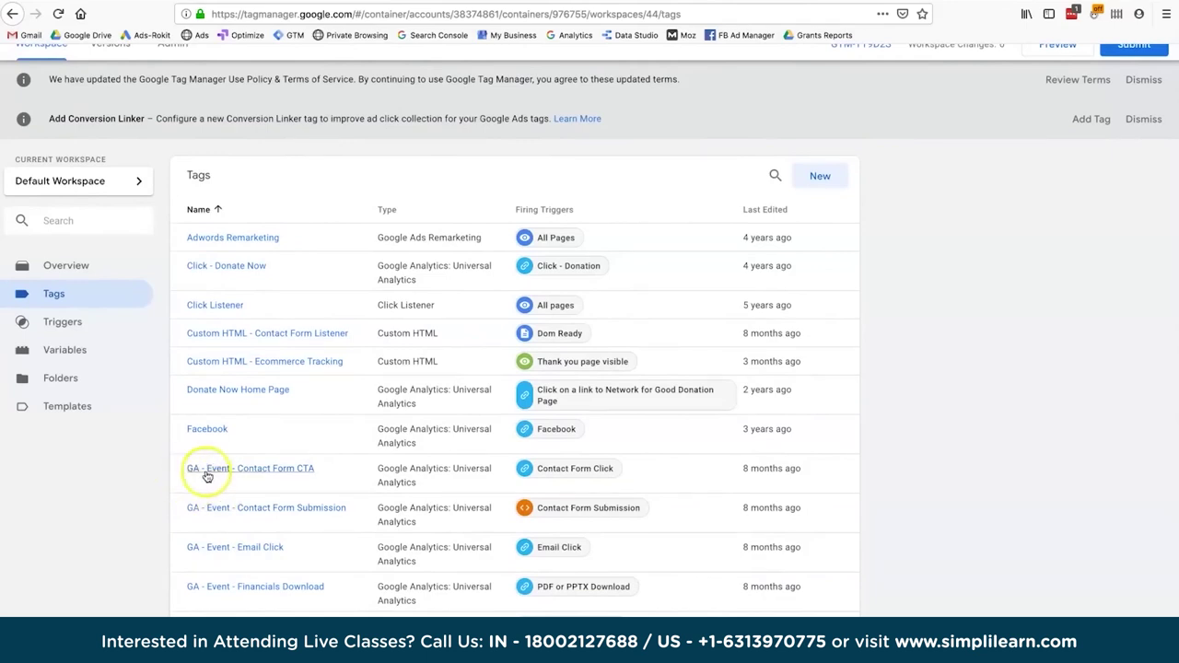
left_click(195, 472)
left_click_drag(196, 472, 436, 479)
scroll(435, 479, "up", 2)
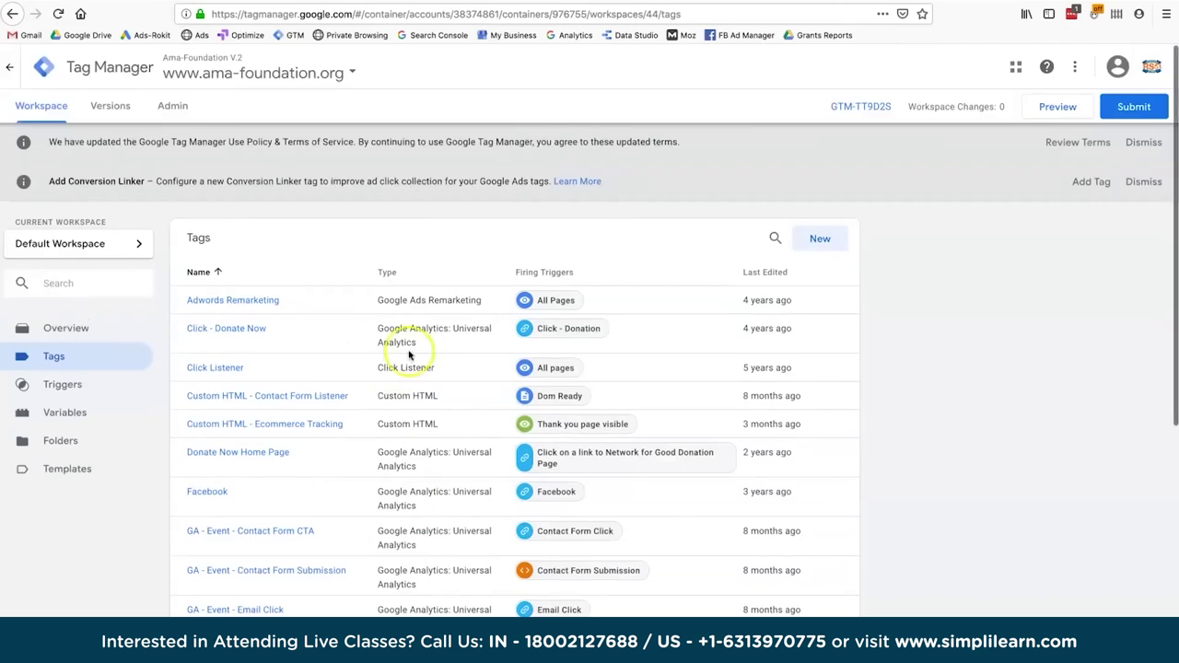
Create a new Google Analytics: Universal Analytics tag with the track type set to Event
left_click(808, 242)
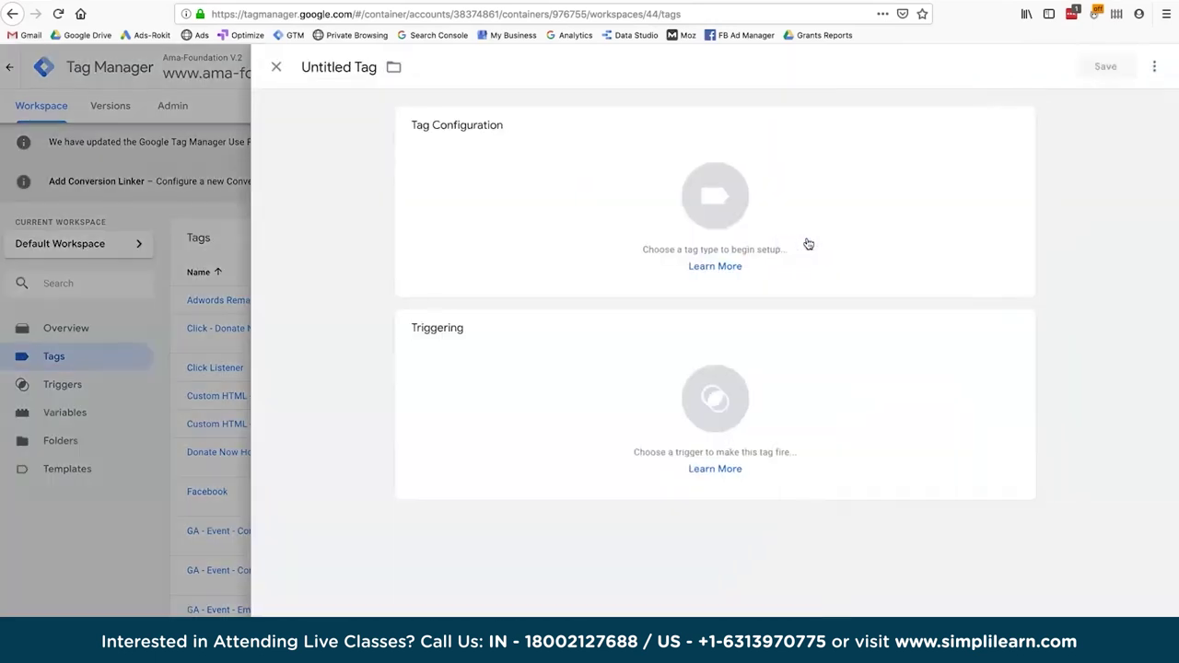
left_click(921, 188)
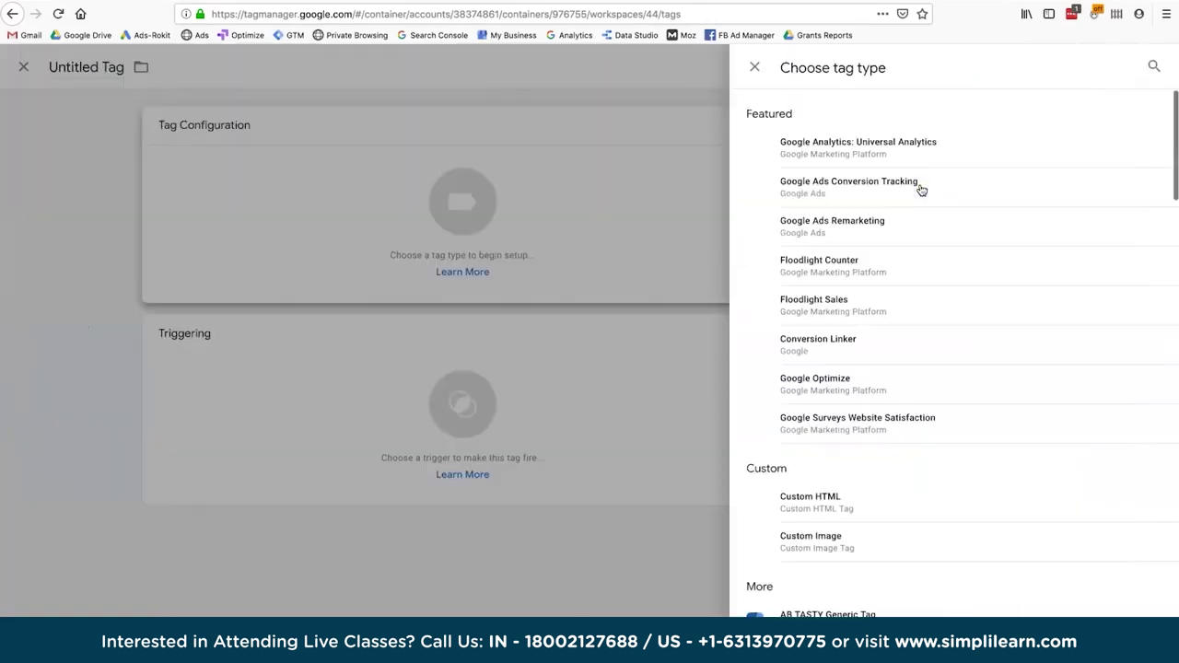
left_click(792, 159)
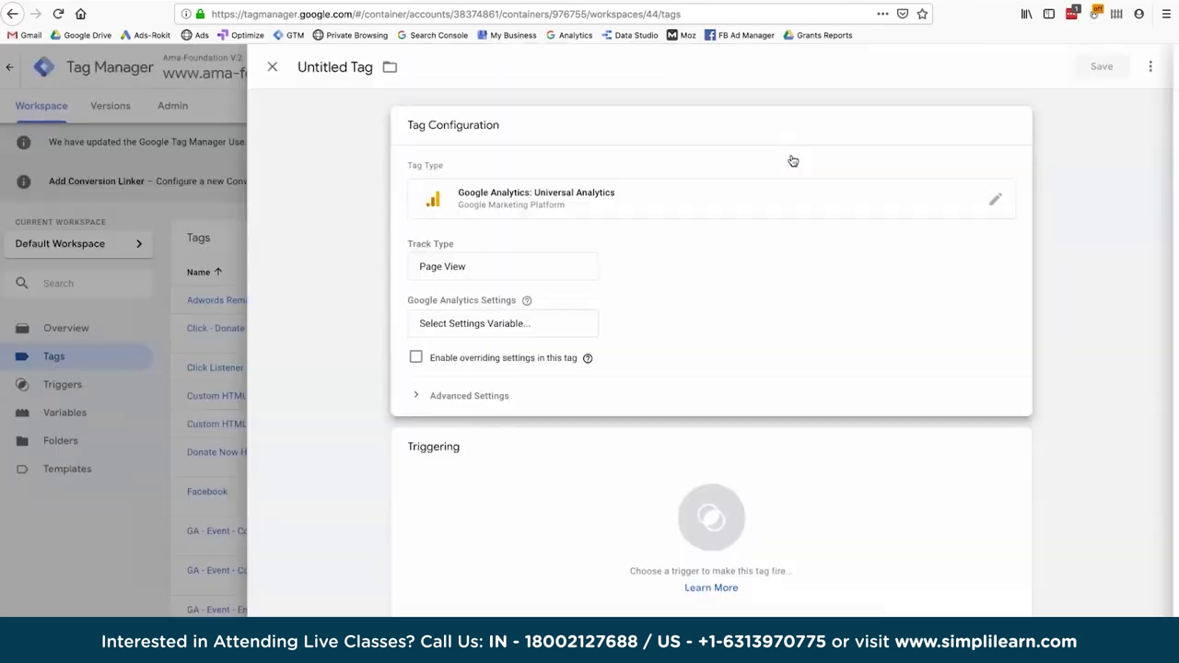
left_click(571, 264)
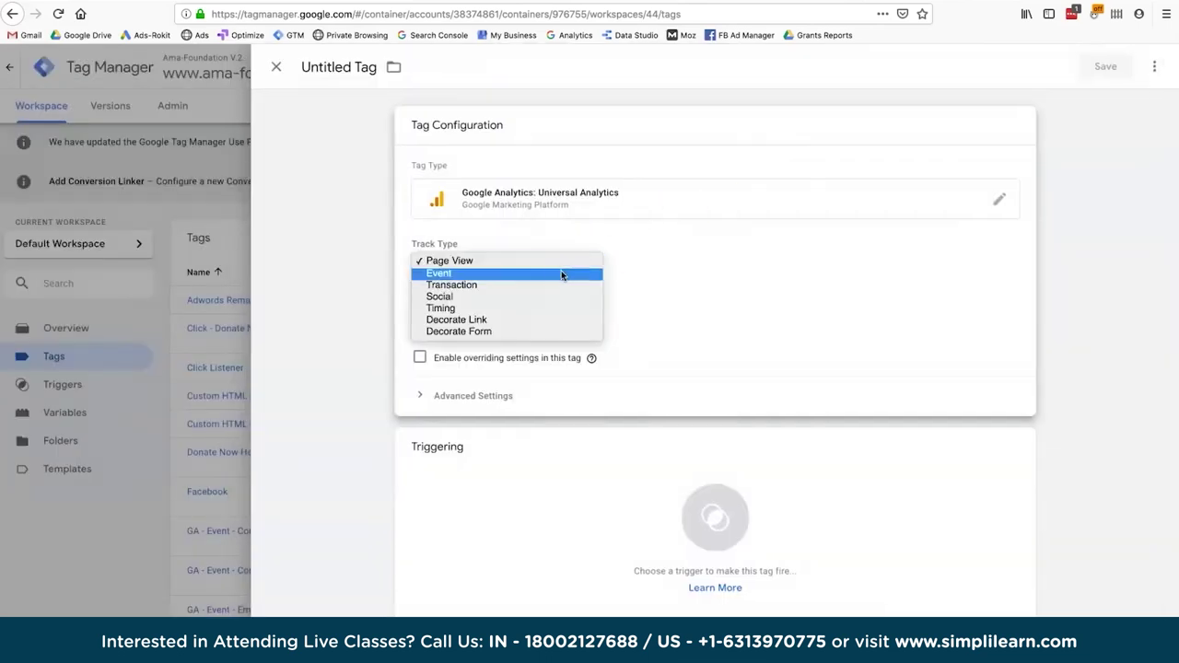
left_click(562, 273)
left_click(561, 235)
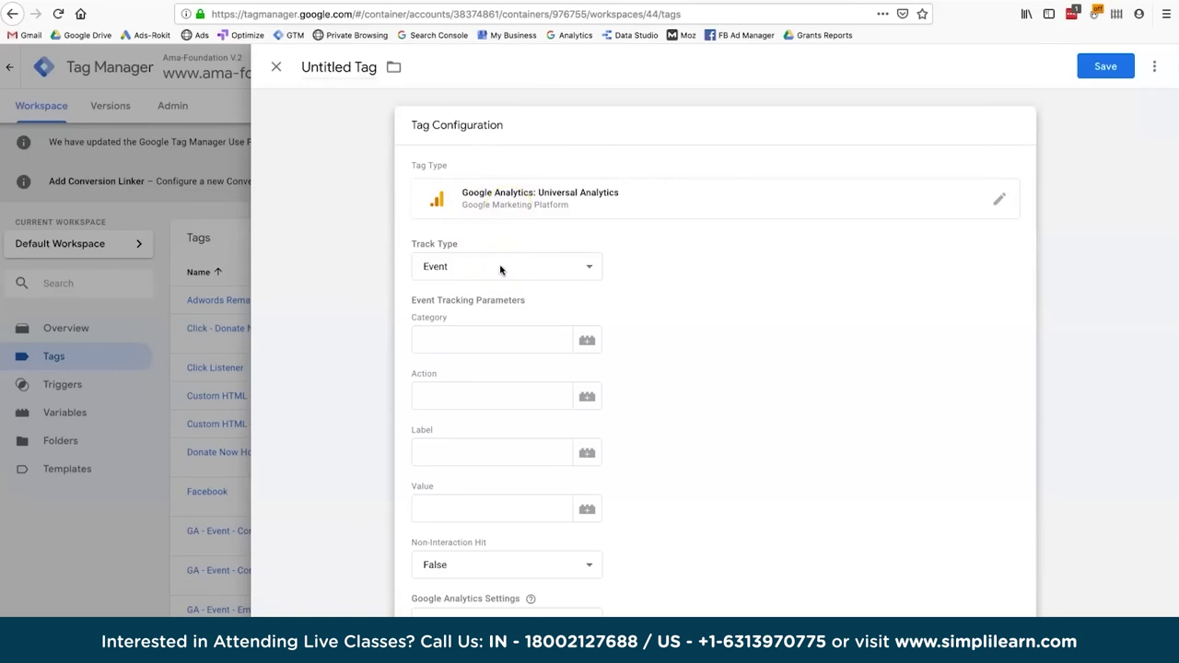
Set the event's category to "Header Donate" and its action to "Click"
left_click(477, 339)
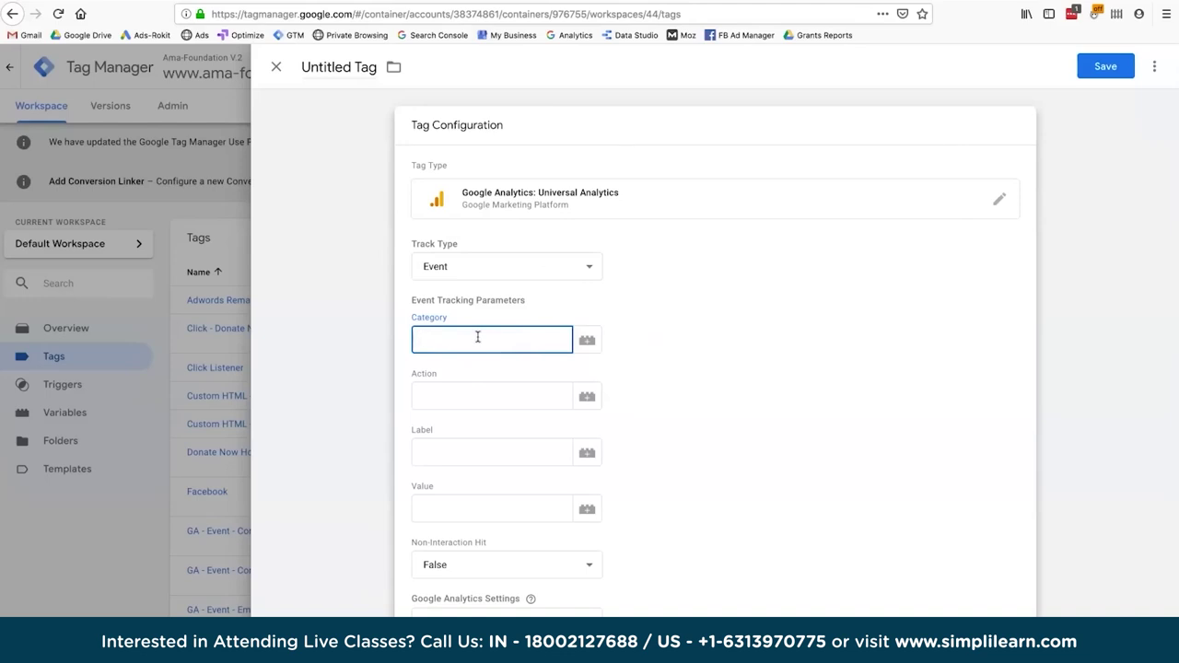
type("Header Donate")
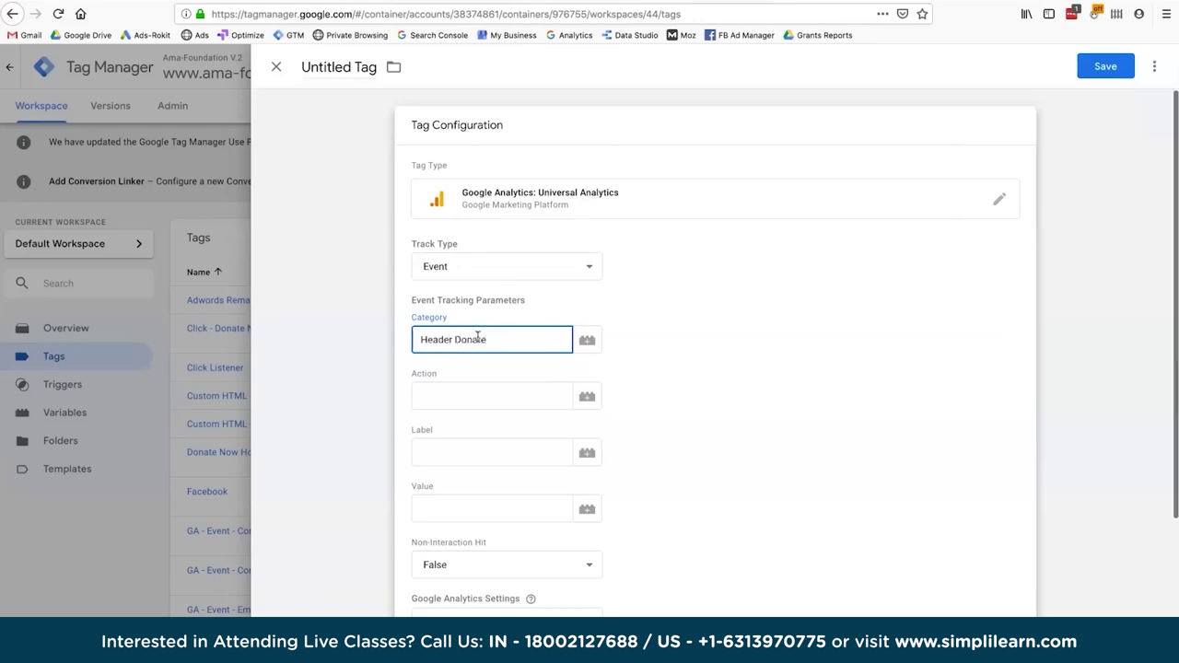
left_click(466, 405)
type("Click")
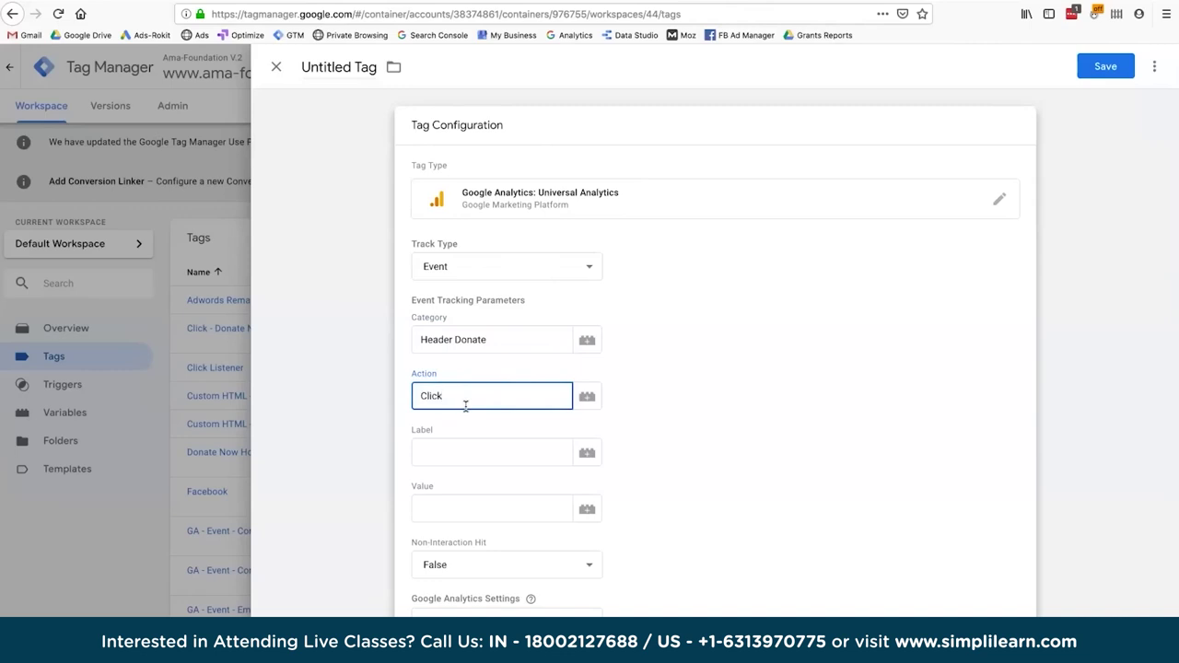
scroll(653, 500, "down", 1)
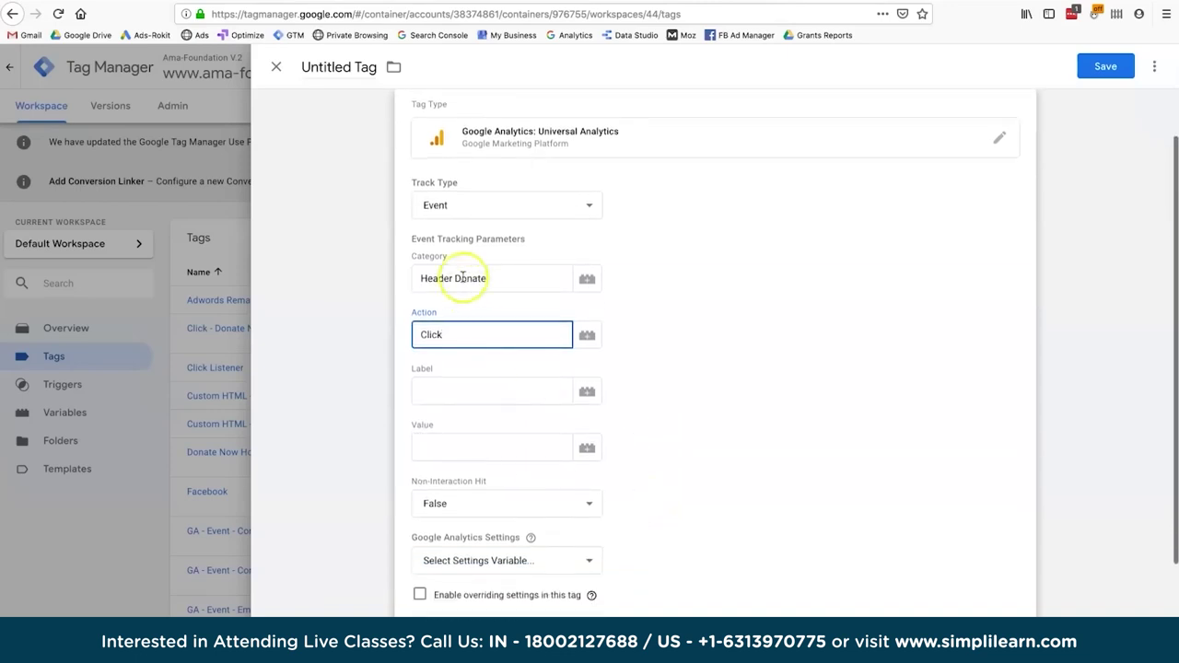
Try True for the tag's Non-Interaction Hit setting, and return it to False
left_click(489, 480)
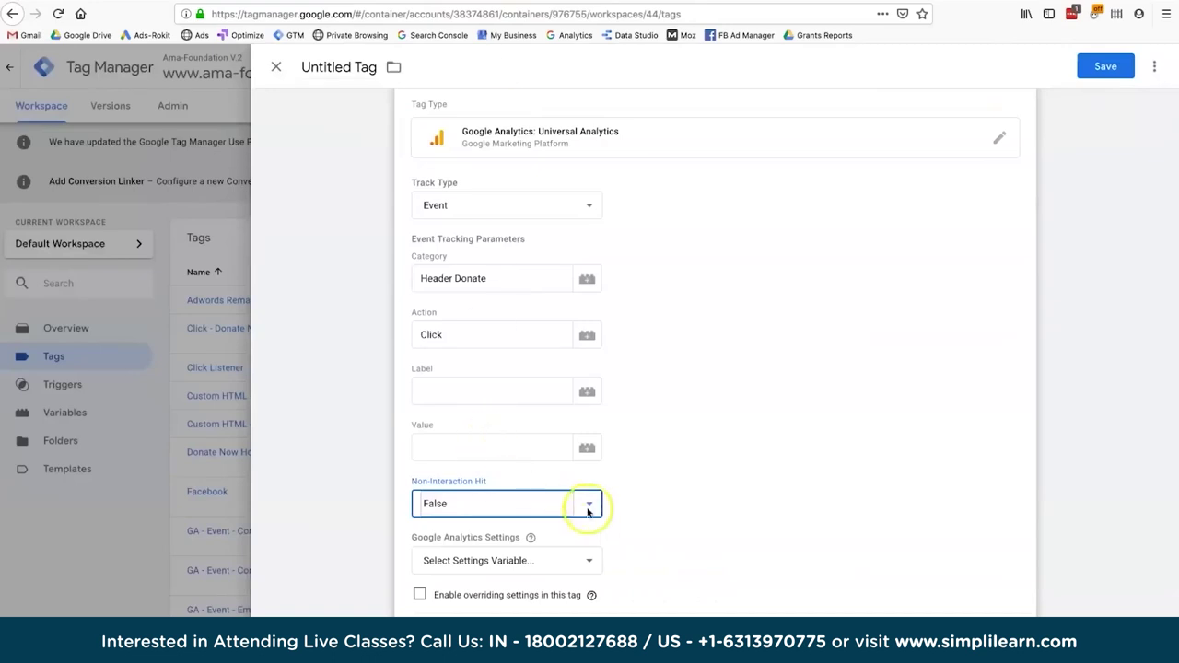
left_click(588, 512)
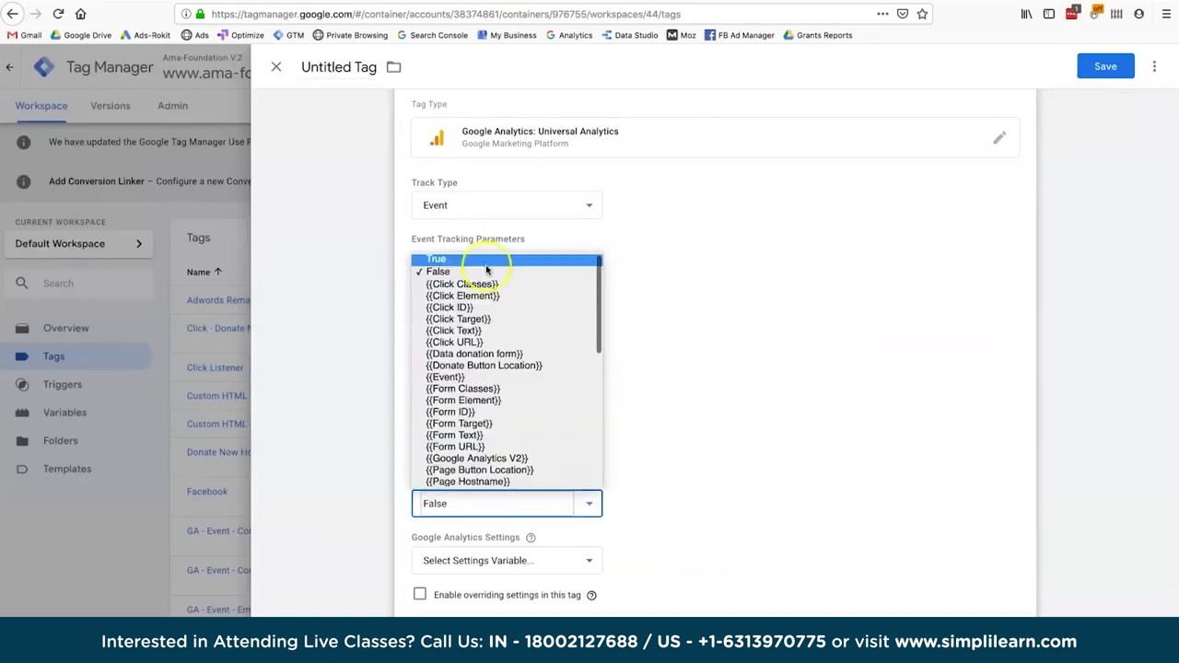
left_click(486, 259)
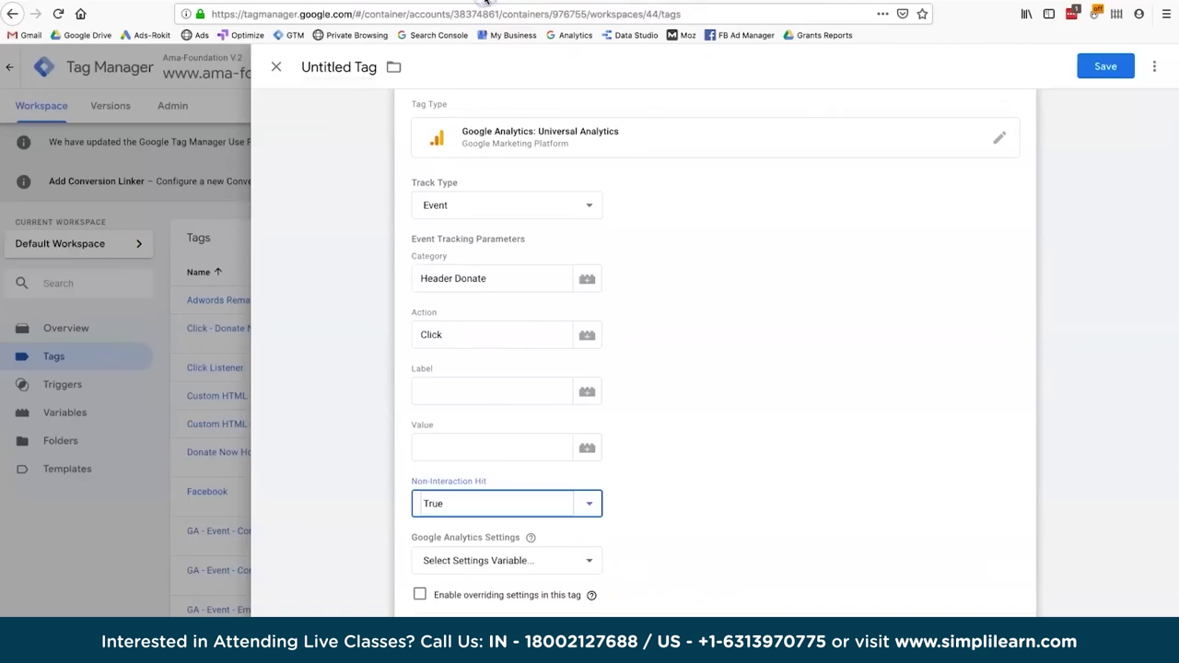
left_click(576, 504)
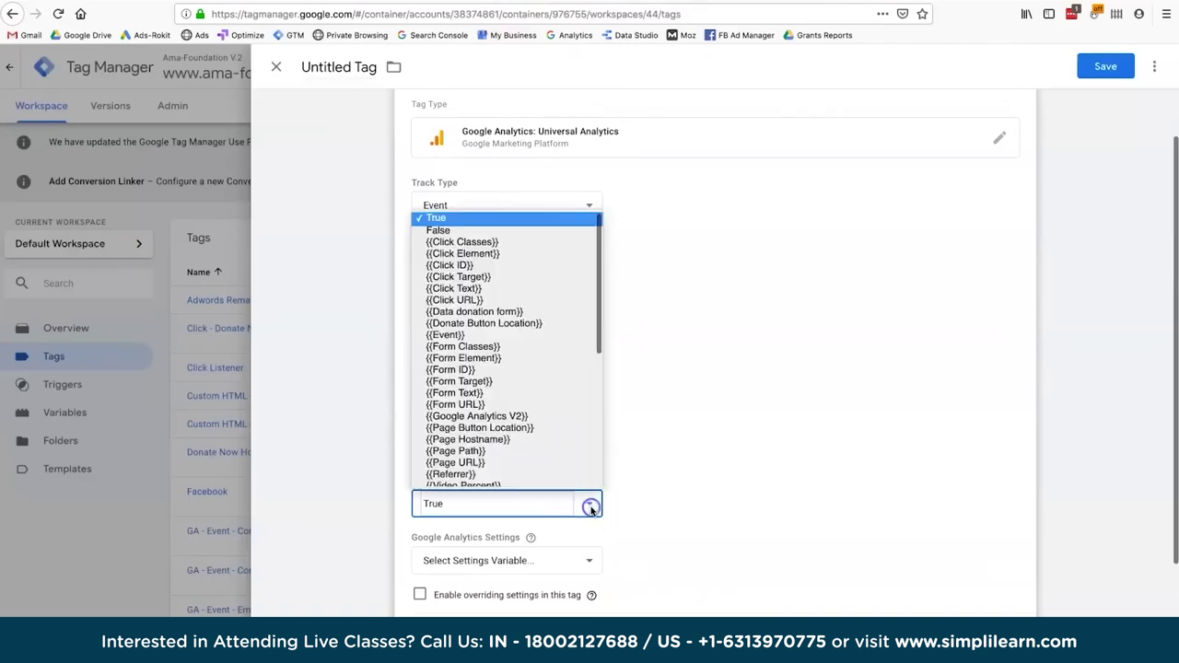
left_click(495, 232)
Select {{Google Analytics V2}} as the Google Analytics settings variable and set the event value to 1
left_click(507, 560)
left_click(516, 518)
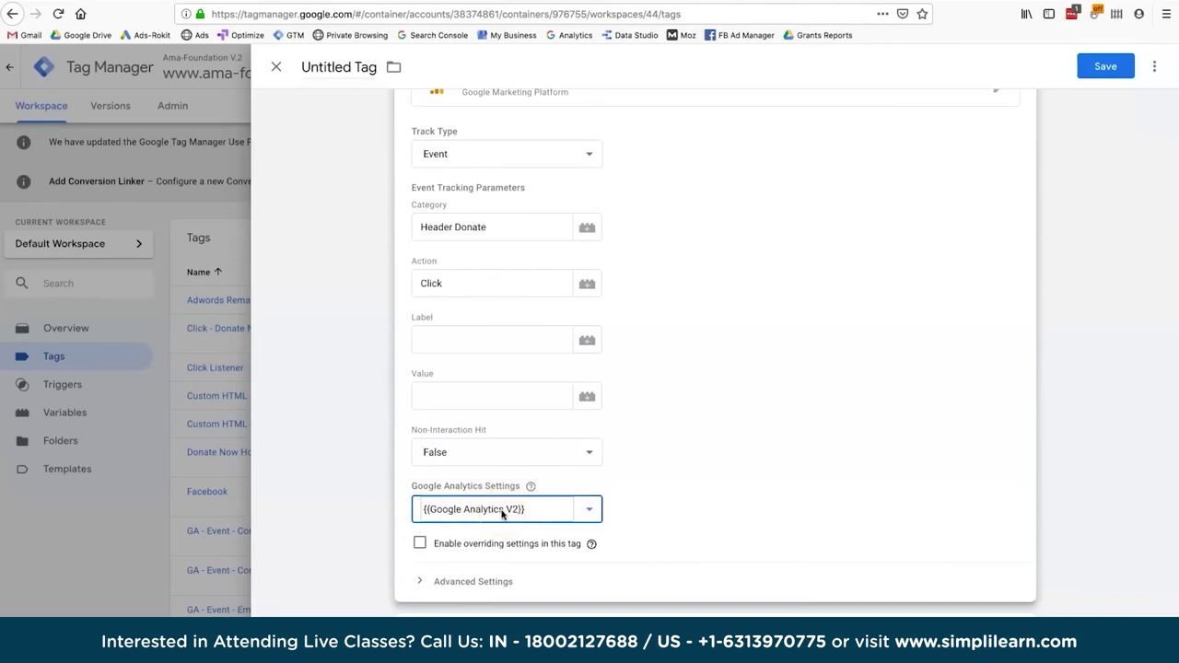
scroll(648, 493, "up", 1)
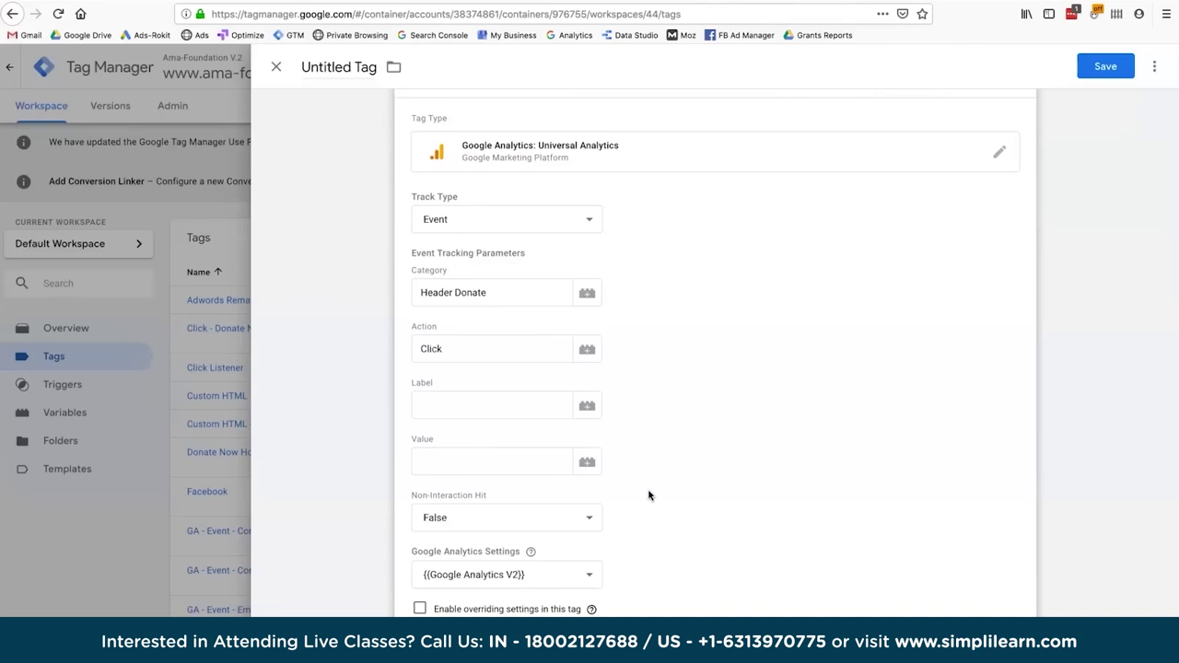
left_click(501, 460)
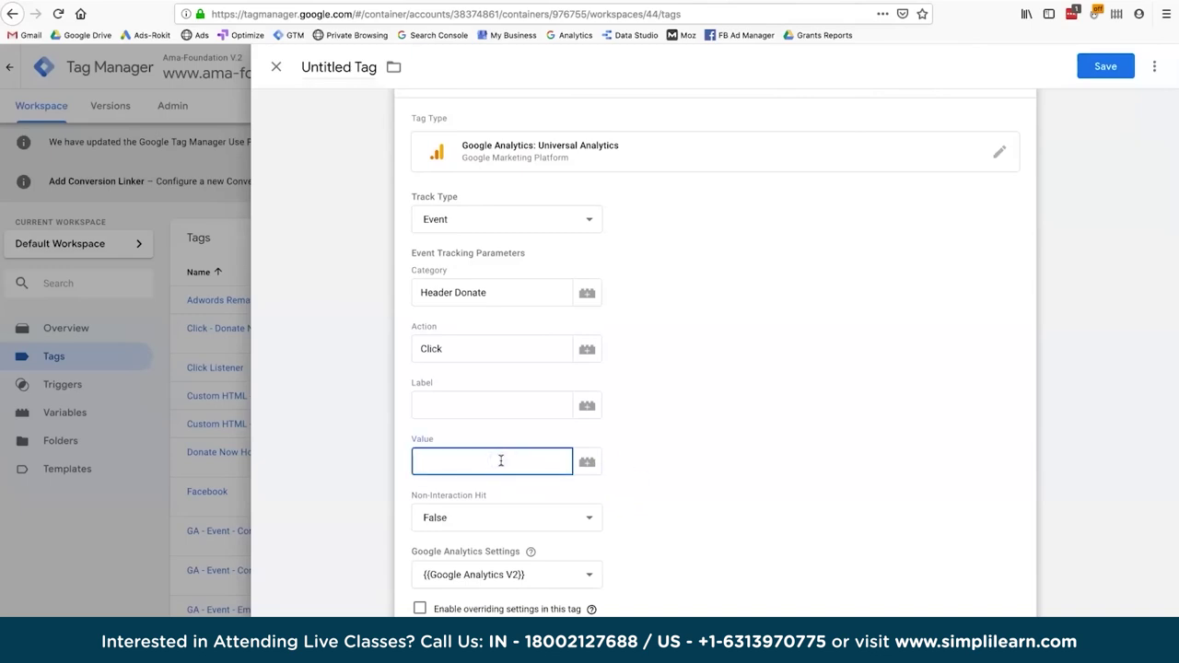
type("1")
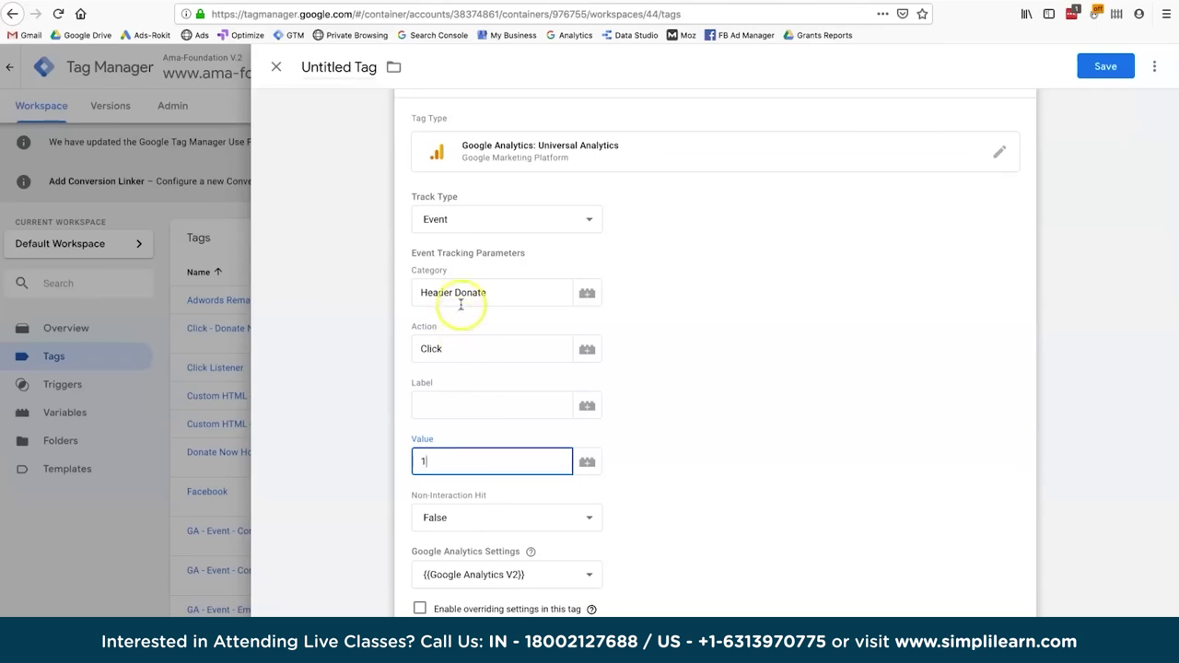
left_click(448, 348)
left_click(442, 394)
left_click(445, 455)
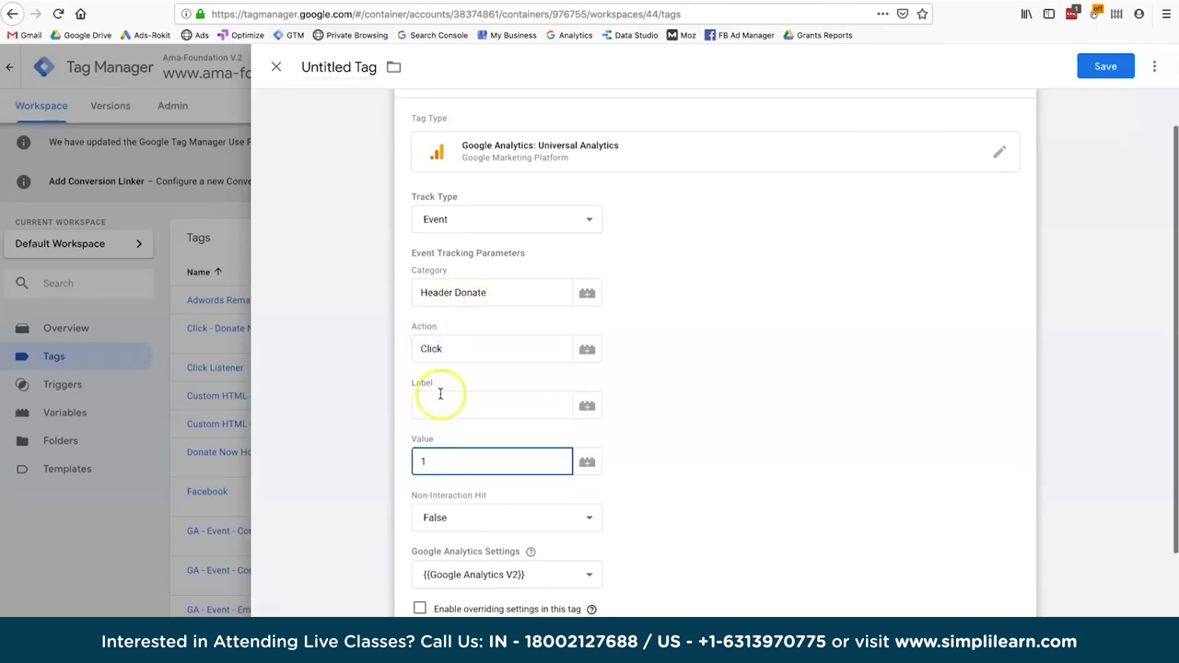
Switch to Google Analytics and examine the Top Events report by Event Category, Event Action and Event Label
left_click(163, 4)
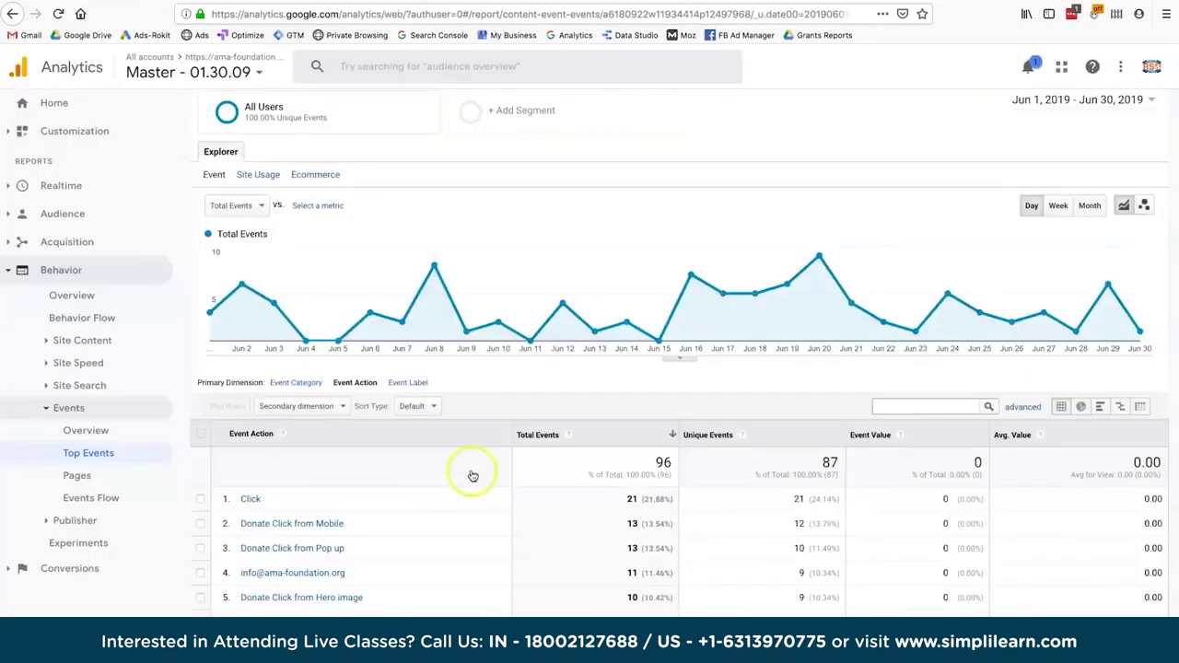
scroll(472, 476, "down", 1)
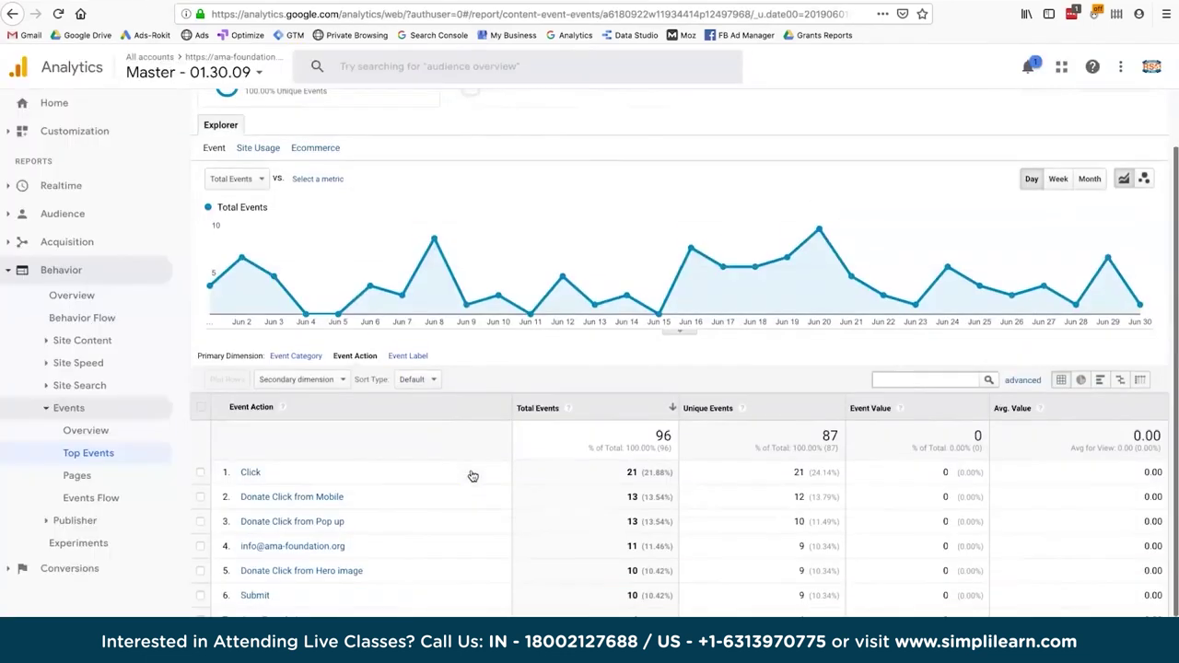
left_click(282, 350)
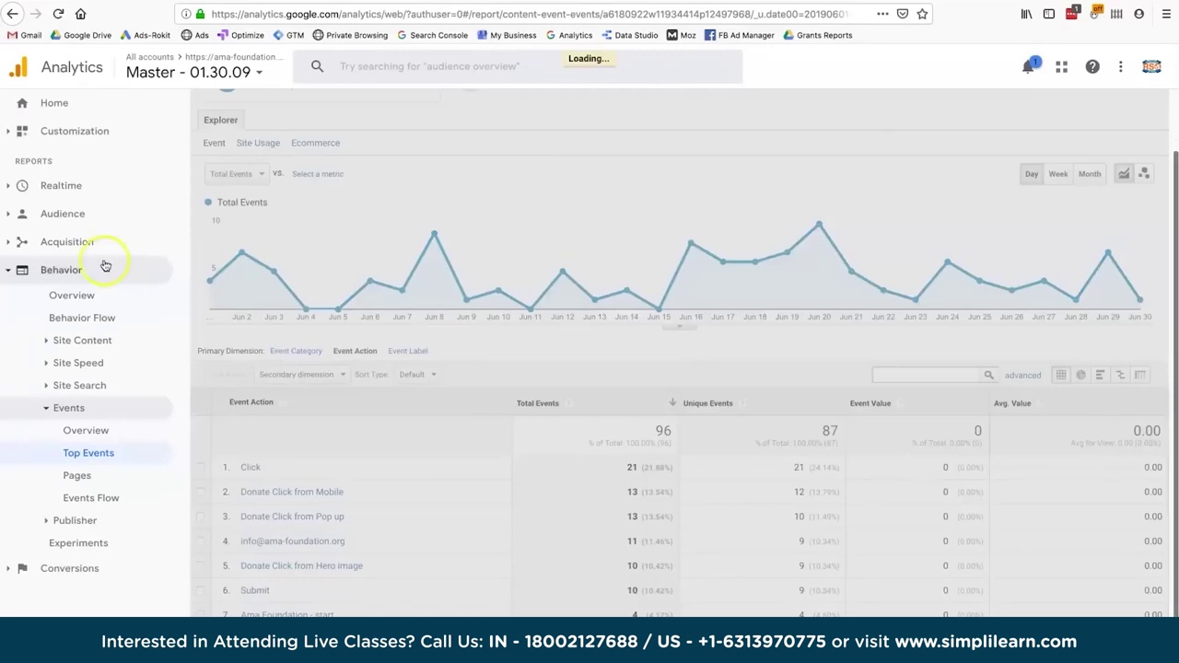
left_click(84, 411)
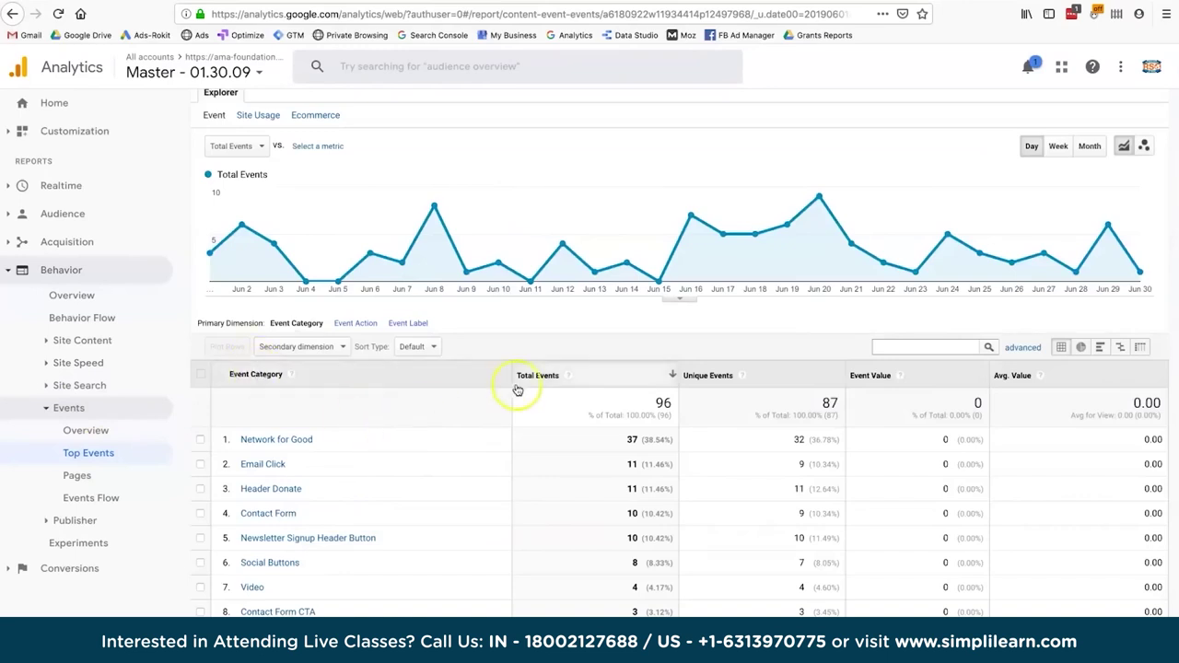
left_click(358, 326)
left_click(406, 326)
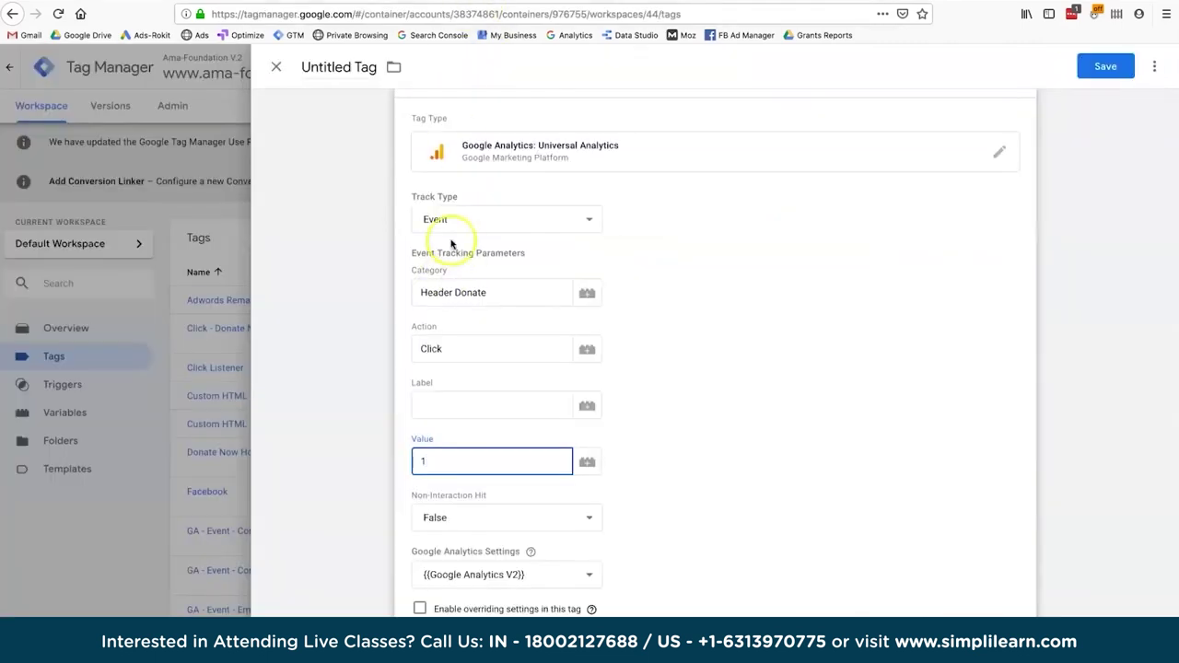
In Tag Manager's GA - Event - Header Donate tag, browse the variables available for the Label parameter, keeping the selection
left_click(451, 289)
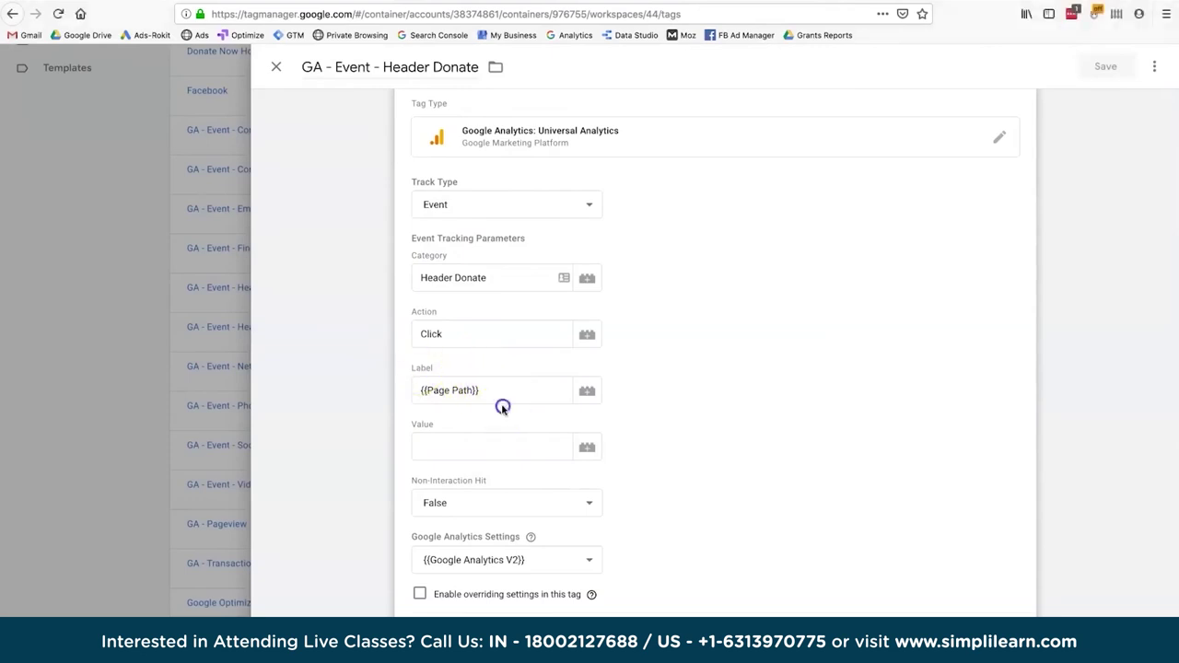
left_click(467, 389)
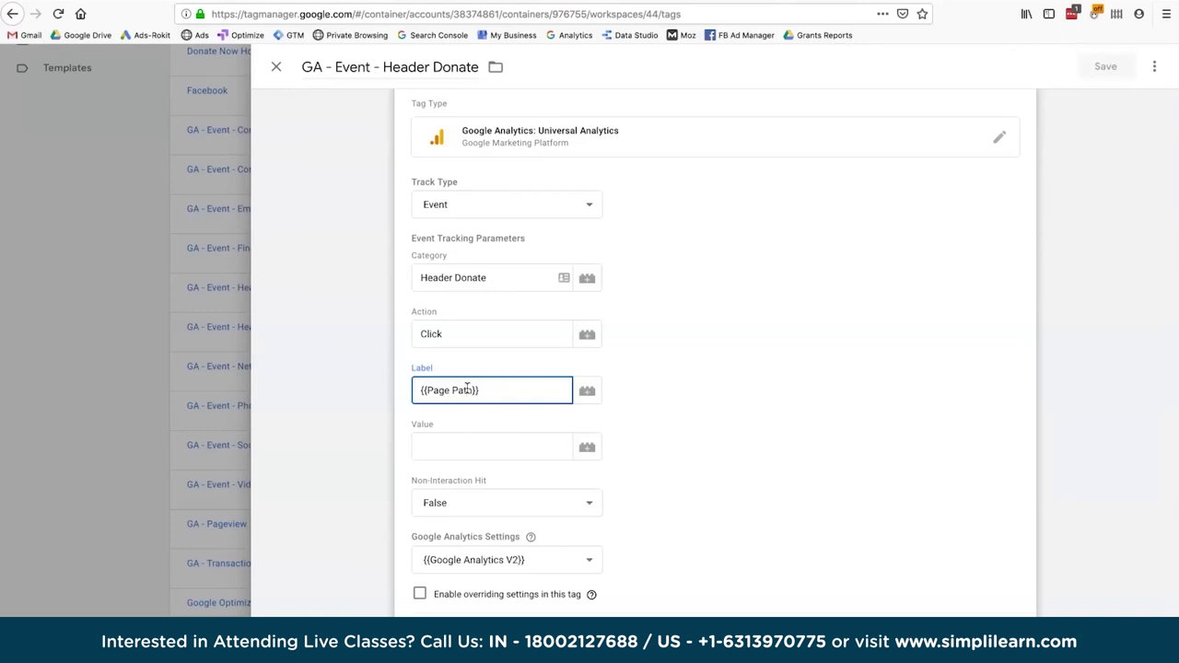
left_click(589, 391)
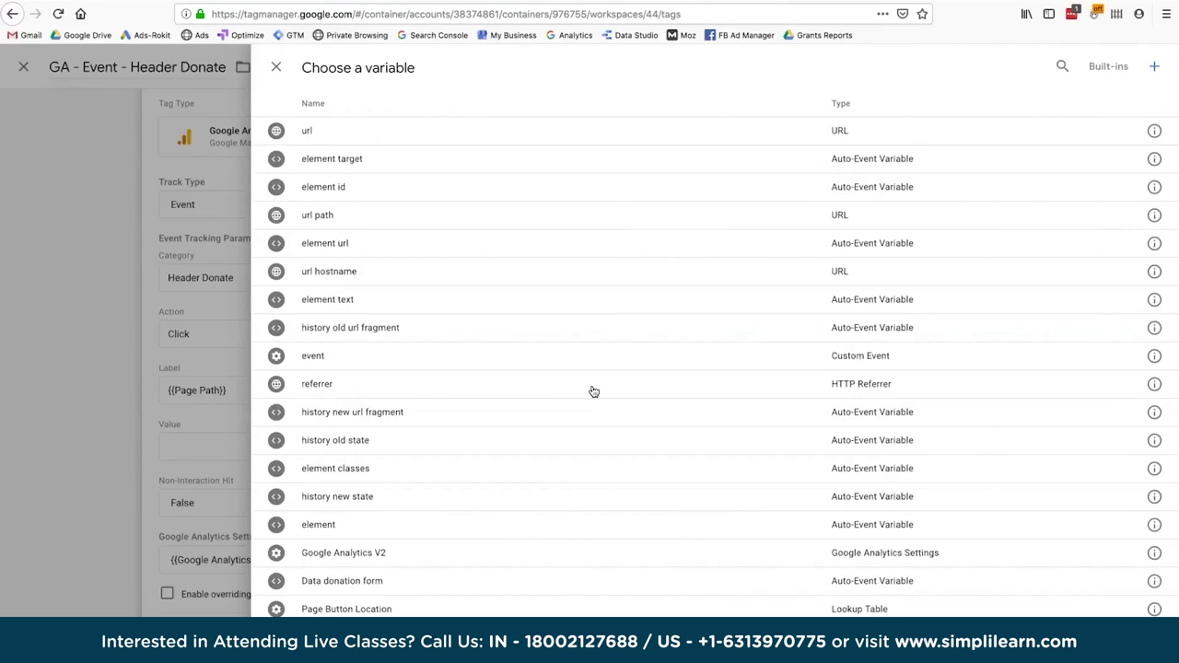
scroll(534, 461, "down", 3)
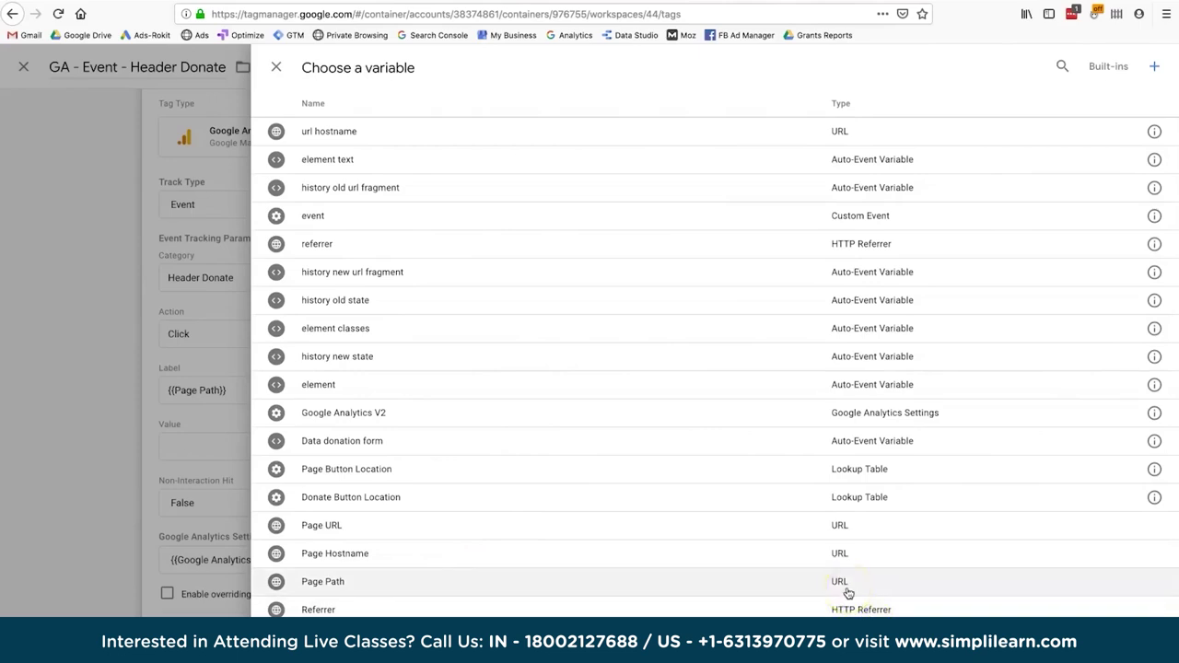
left_click(276, 67)
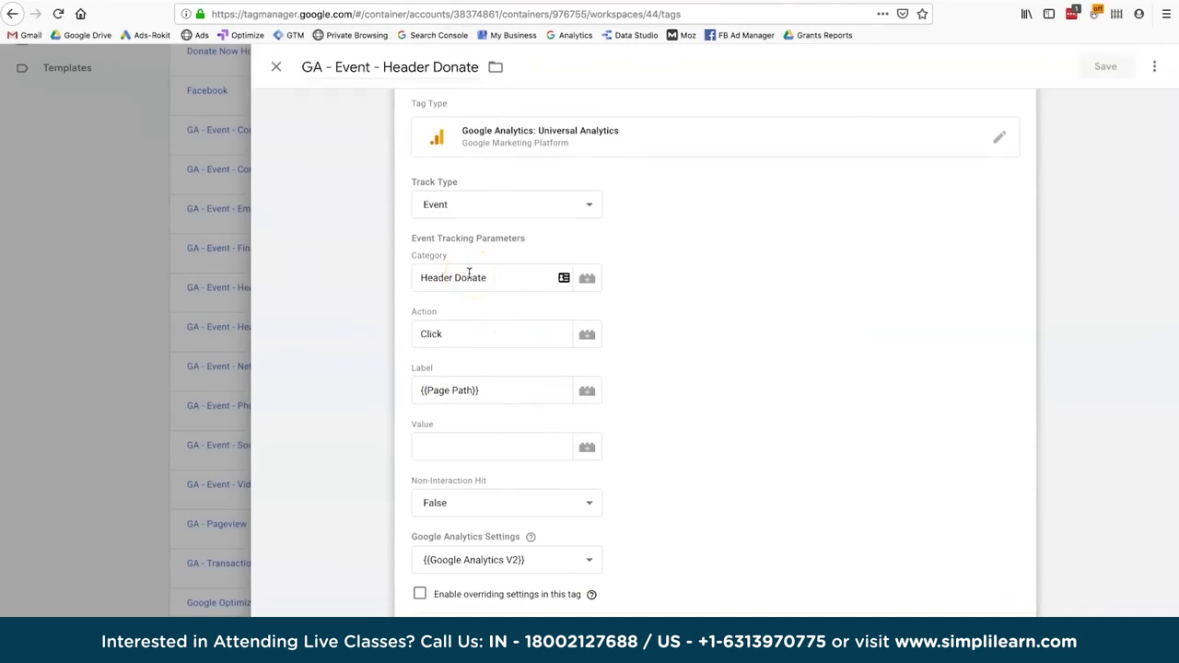
Switch to the Ama Foundation website and open The Children page
key("ctrl+Tab")
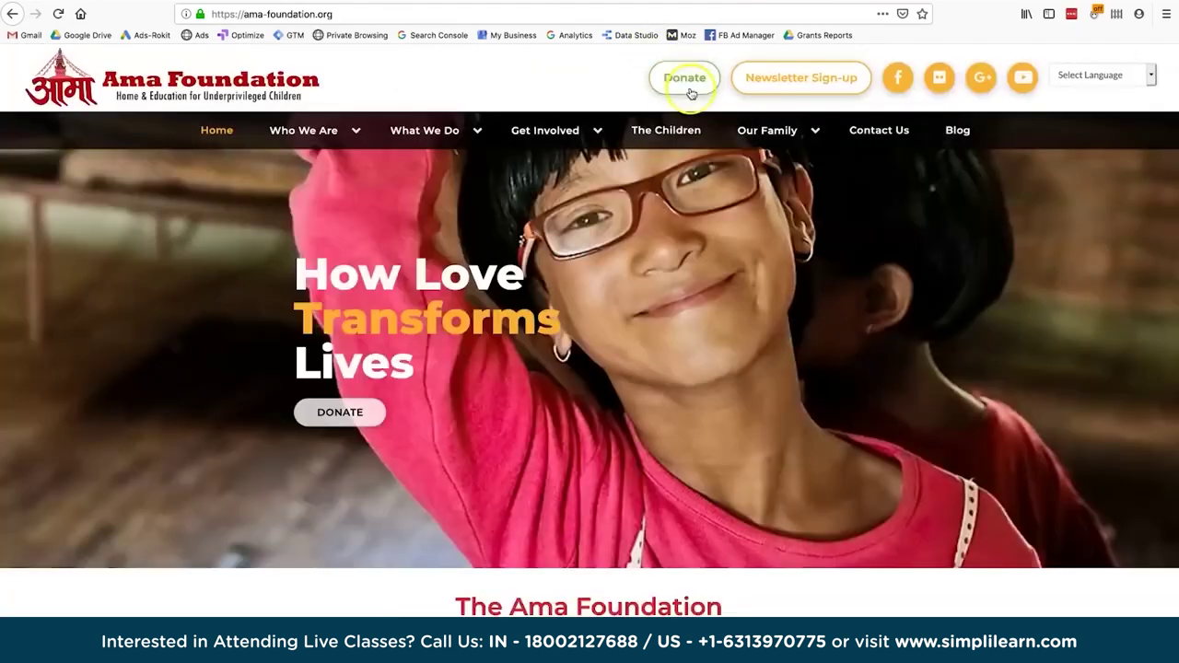
left_click(674, 130)
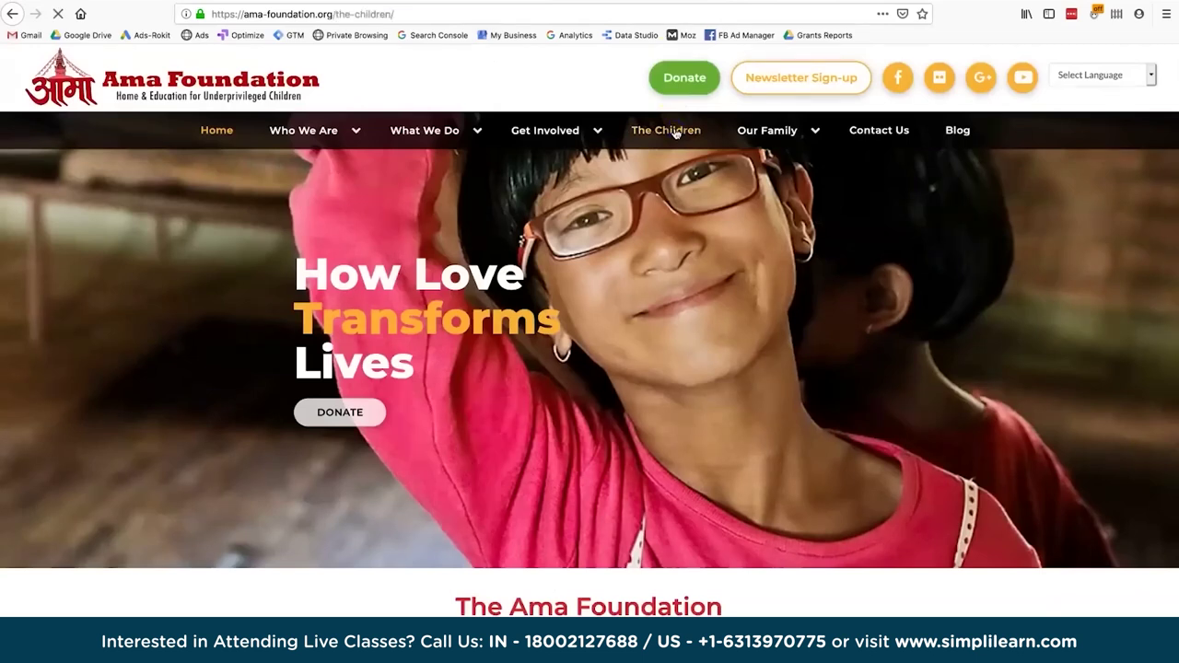
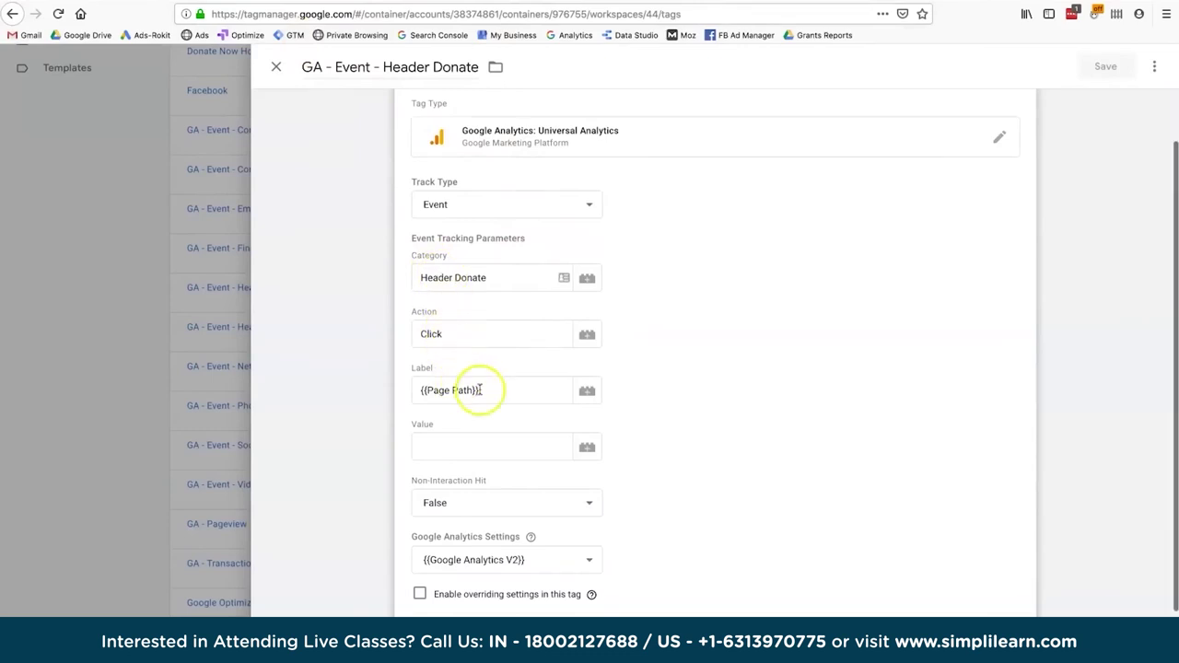
Return to the Header Donate tag and look through the Label variable list again without choosing another variable
left_click(586, 392)
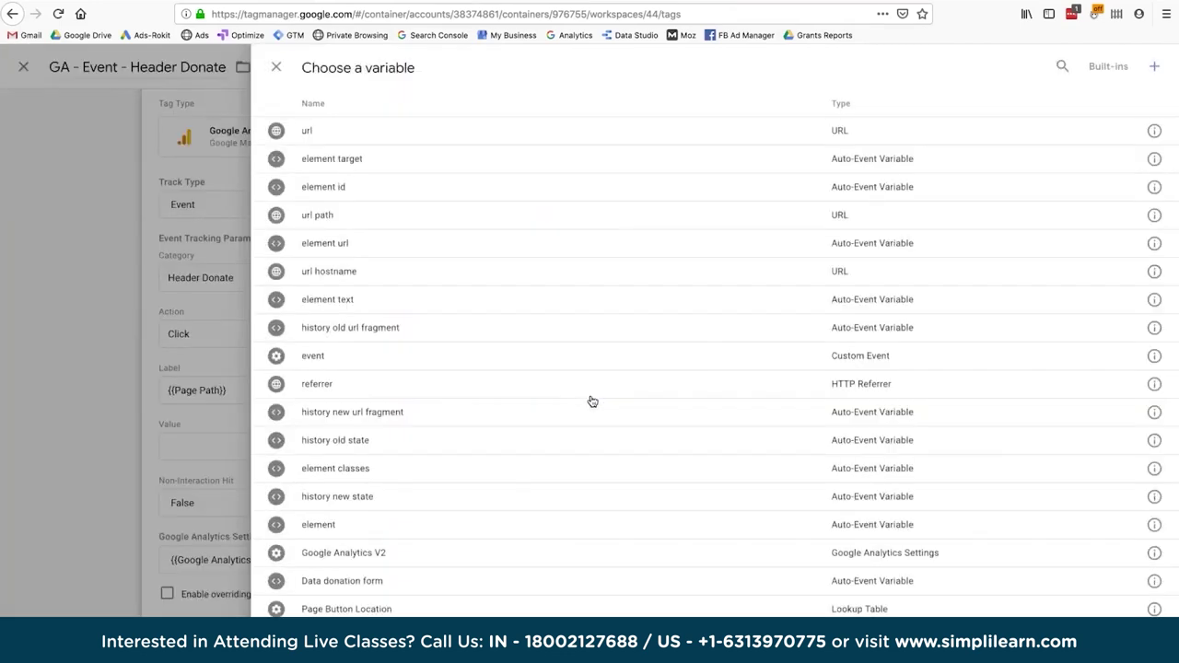
scroll(592, 402, "down", 3)
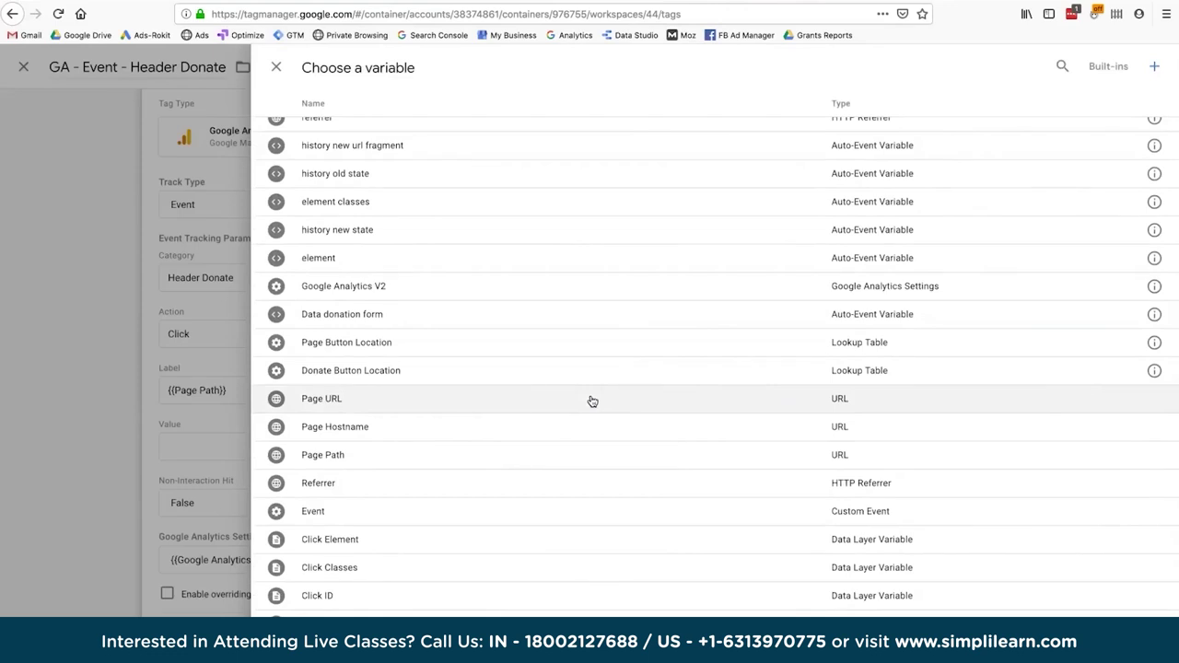
scroll(592, 401, "up", 3)
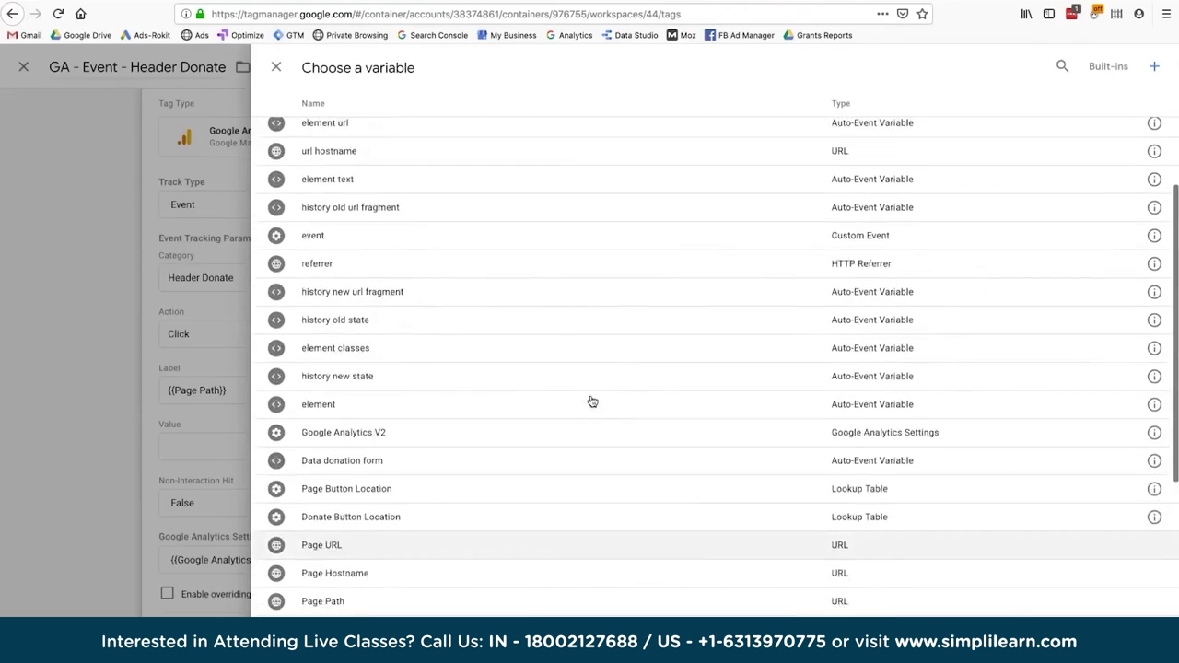
left_click(275, 70)
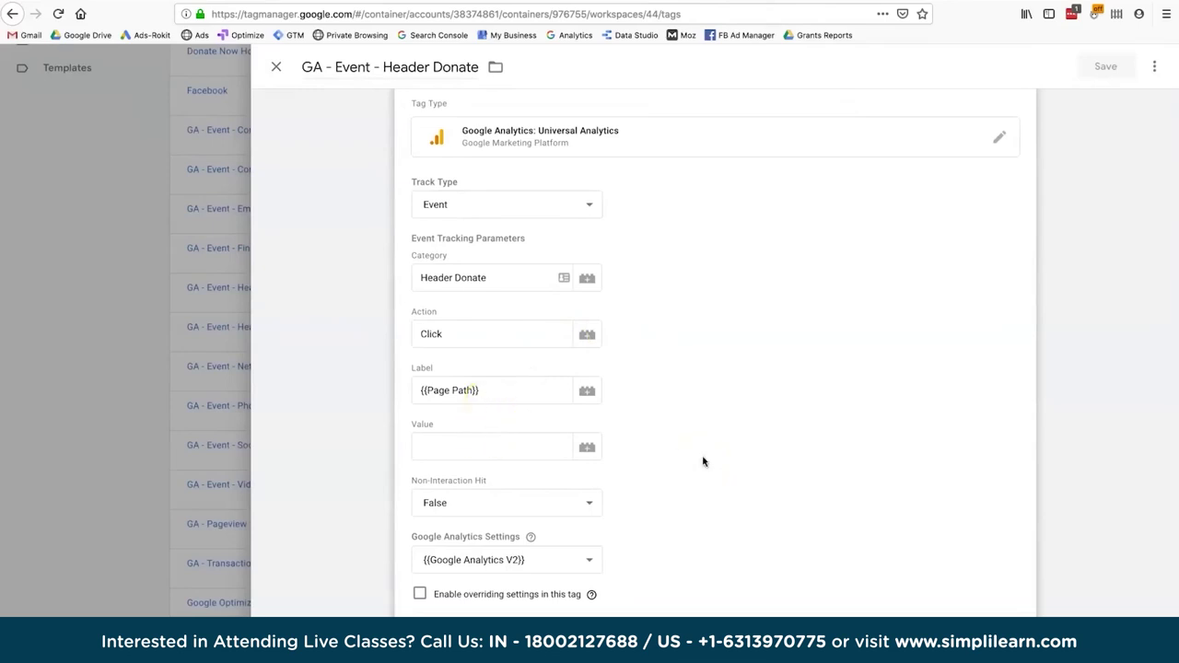
Review the Header Donate tag's configuration, from tag and track type through the event parameters to the Google Analytics settings
scroll(715, 397, "up", 1)
left_click(511, 160)
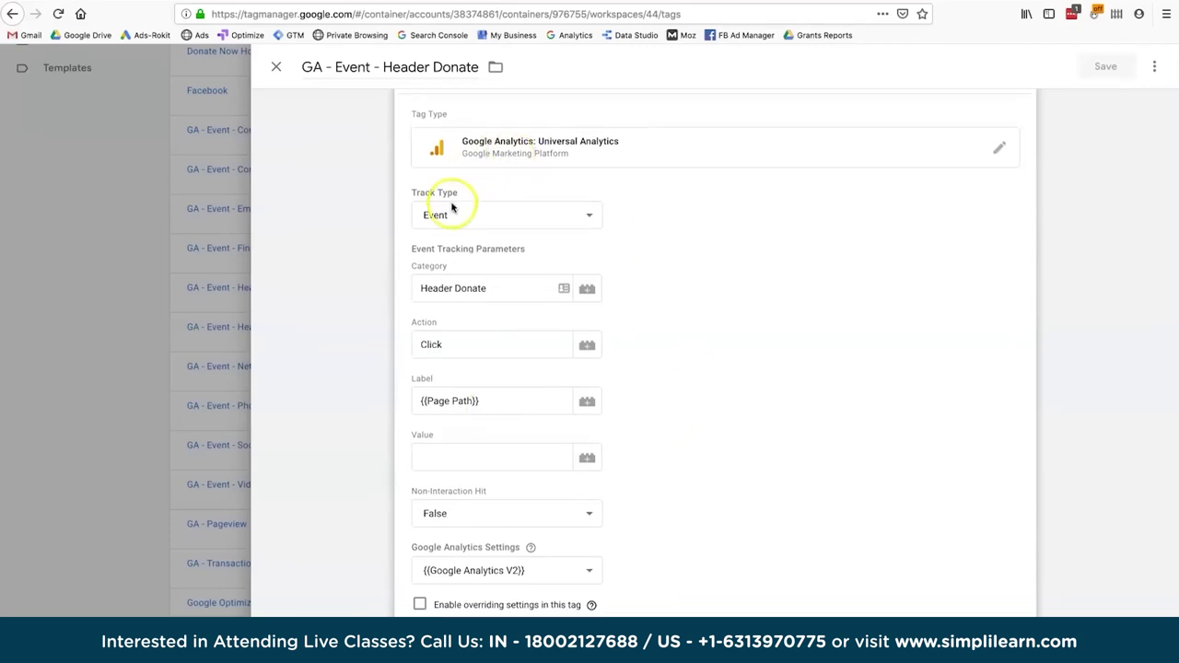
left_click(486, 289)
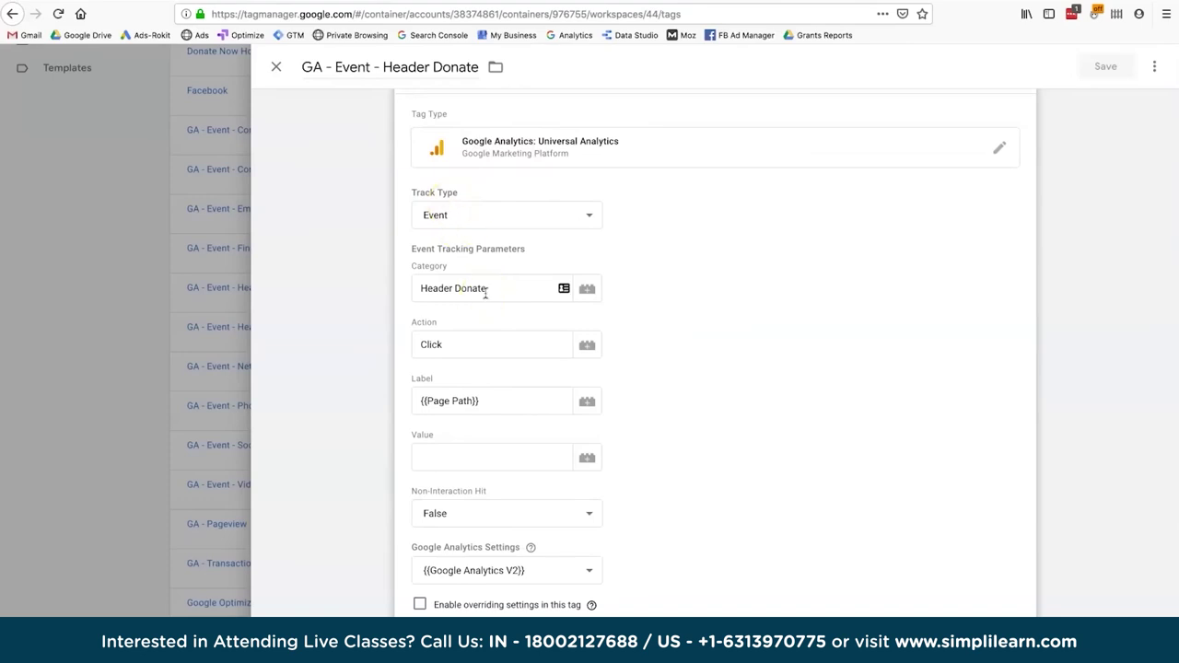
left_click(488, 396)
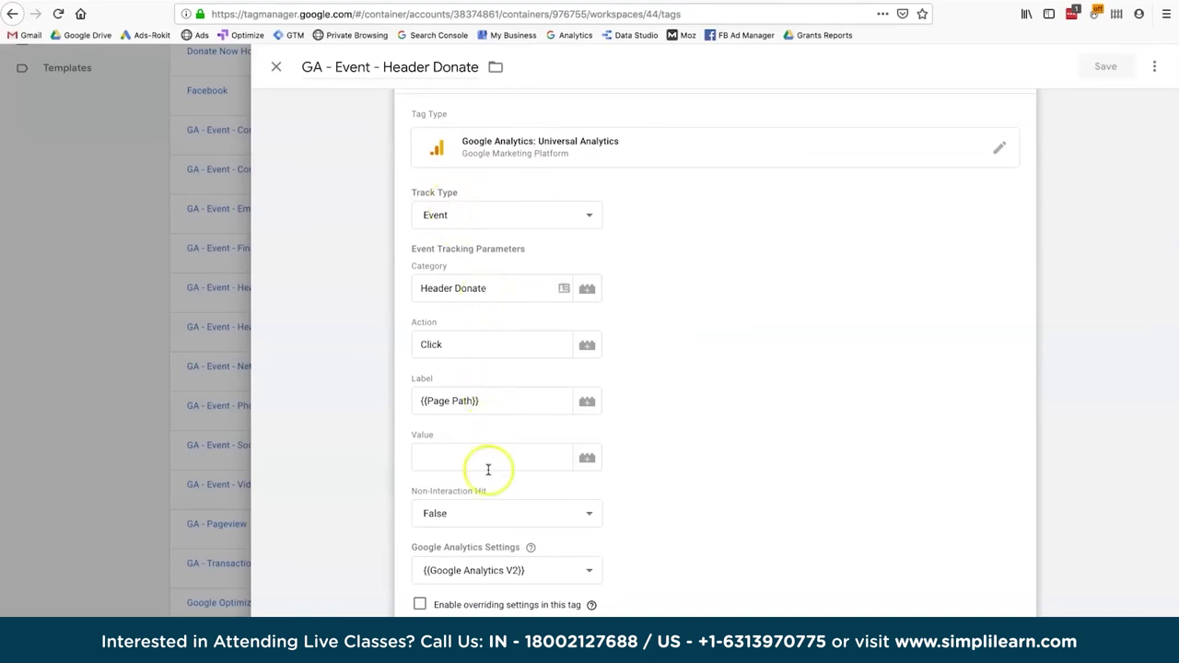
scroll(645, 525, "down", 2)
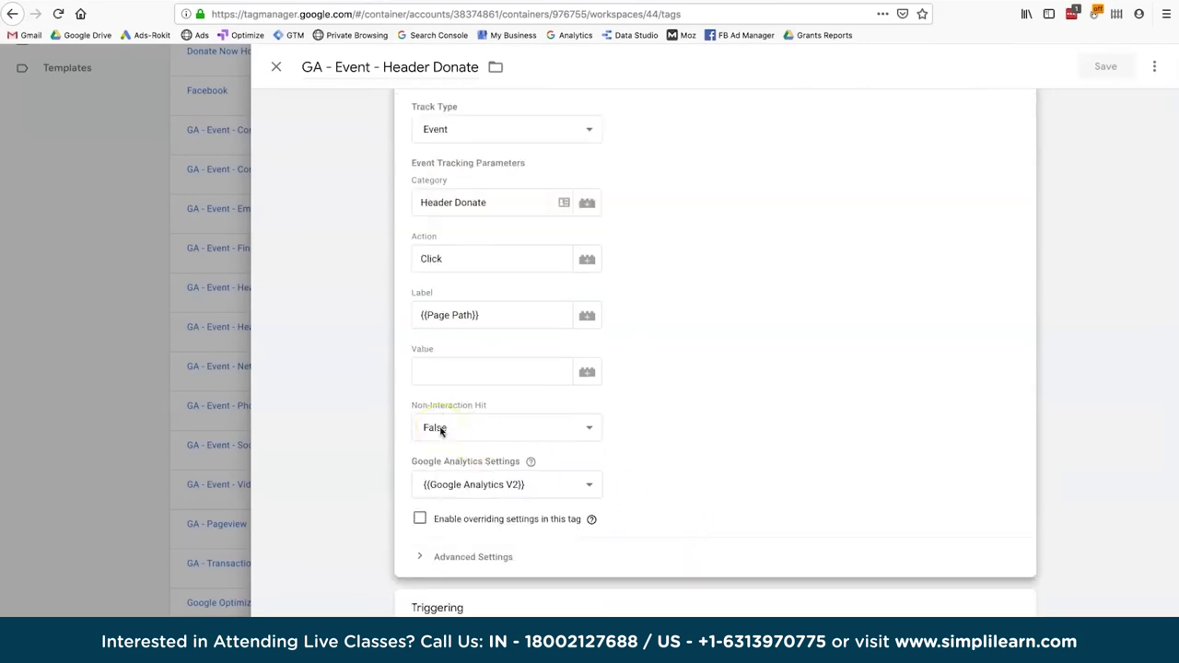
scroll(745, 494, "down", 1)
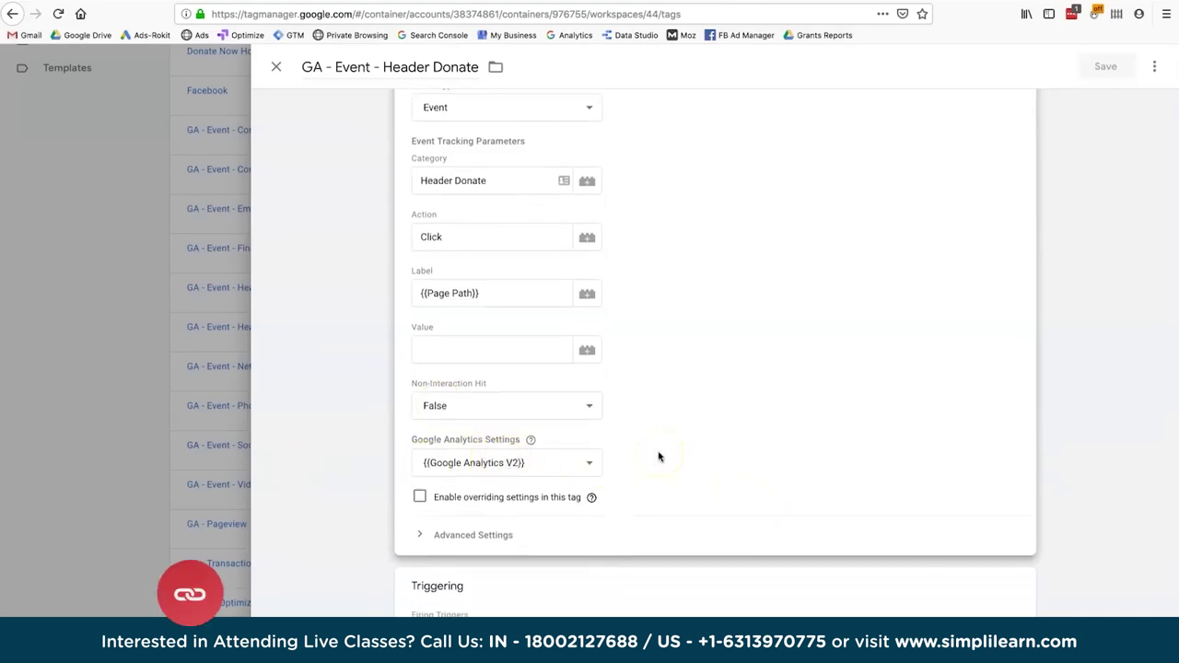
scroll(659, 456, "down", 1)
scroll(658, 456, "up", 1)
scroll(658, 456, "down", 1)
scroll(658, 456, "up", 1)
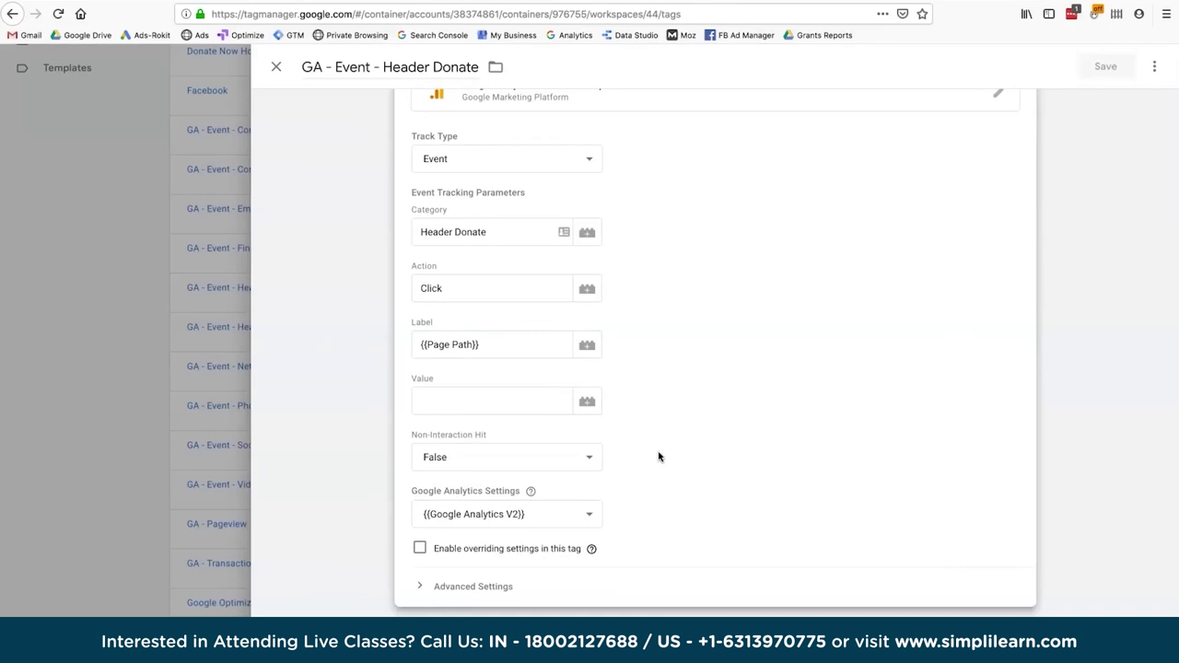
scroll(763, 433, "down", 1)
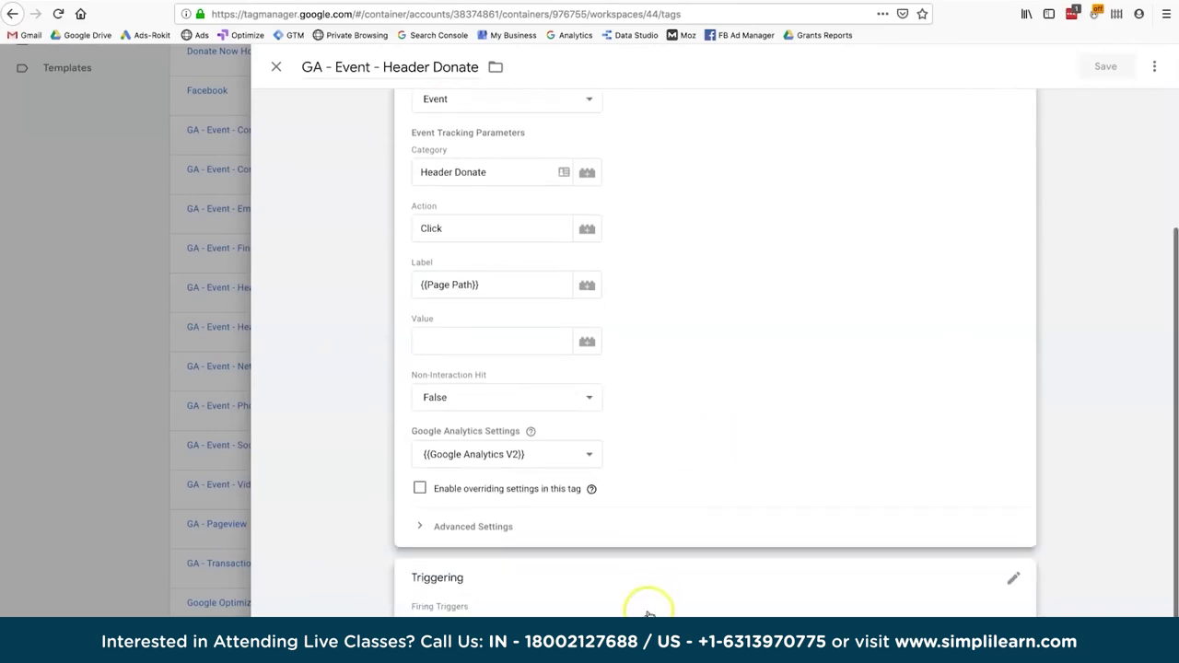
Open the Header Donate Click trigger from the tag's firing triggers
left_click(653, 600)
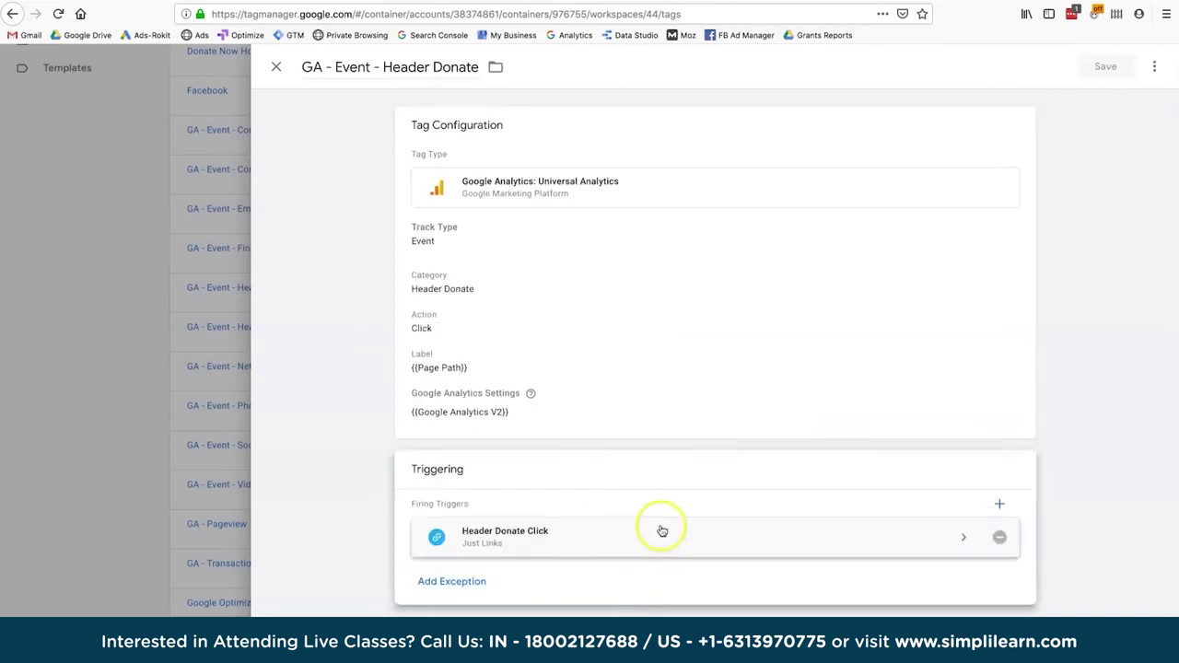
left_click(505, 534)
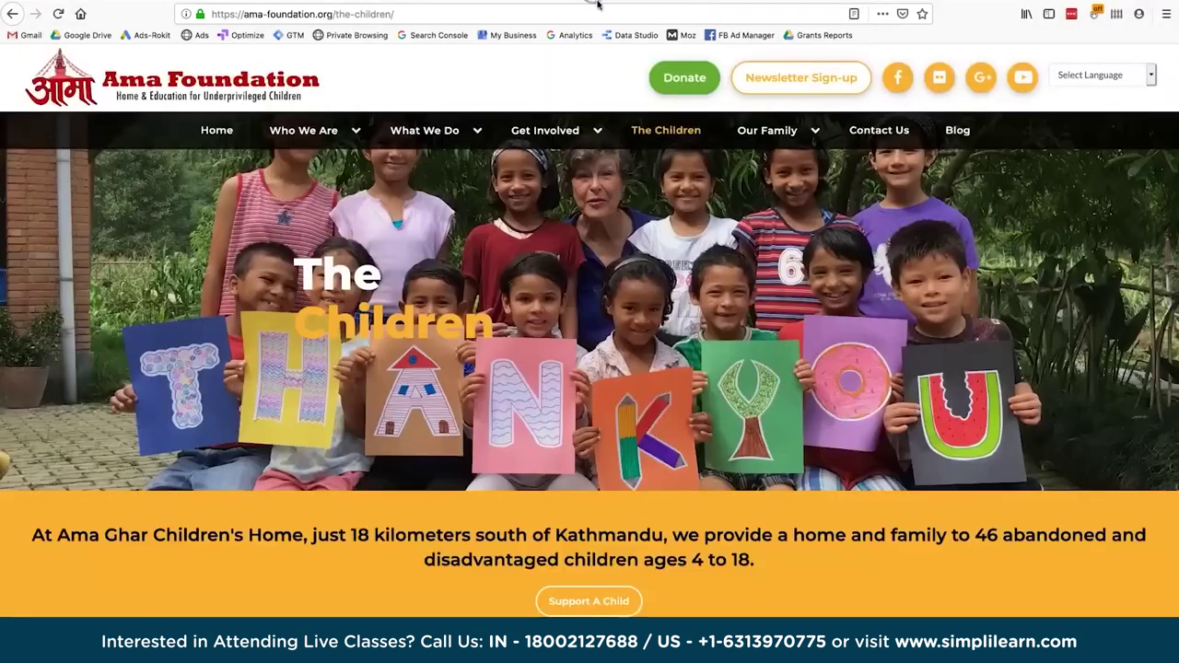
Switch to the Ama Foundation website, follow the header Donate link and inspect the donation page's web address
left_click(682, 81)
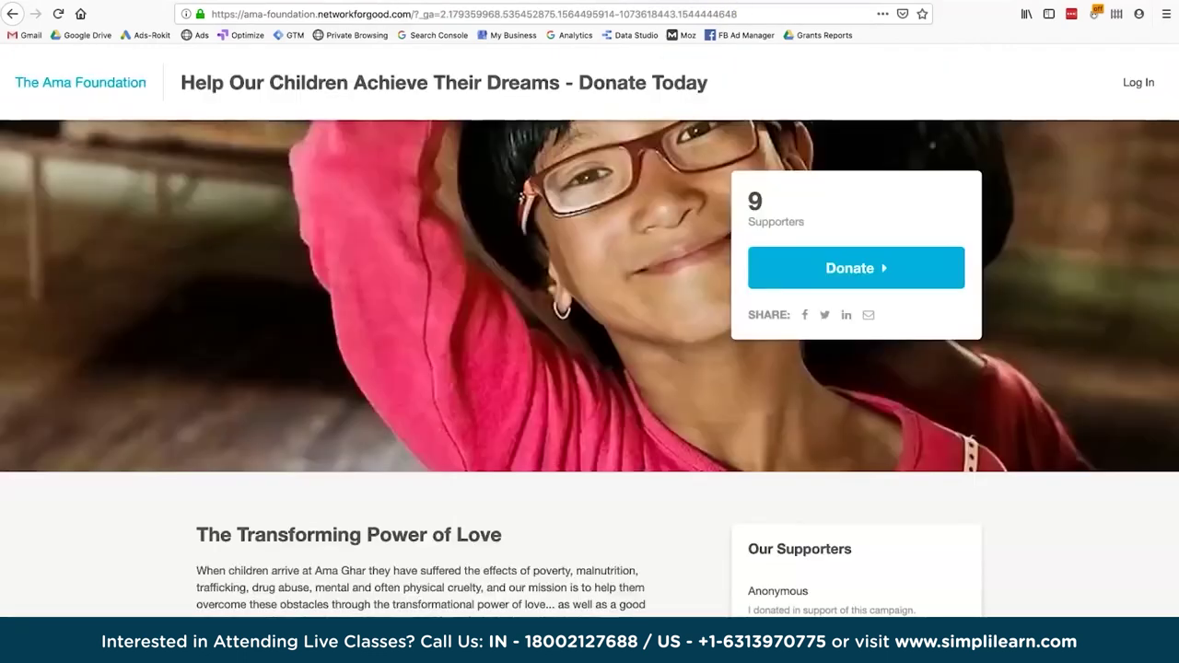
left_click(362, 11)
left_click(362, 13)
left_click_drag(320, 14, 407, 13)
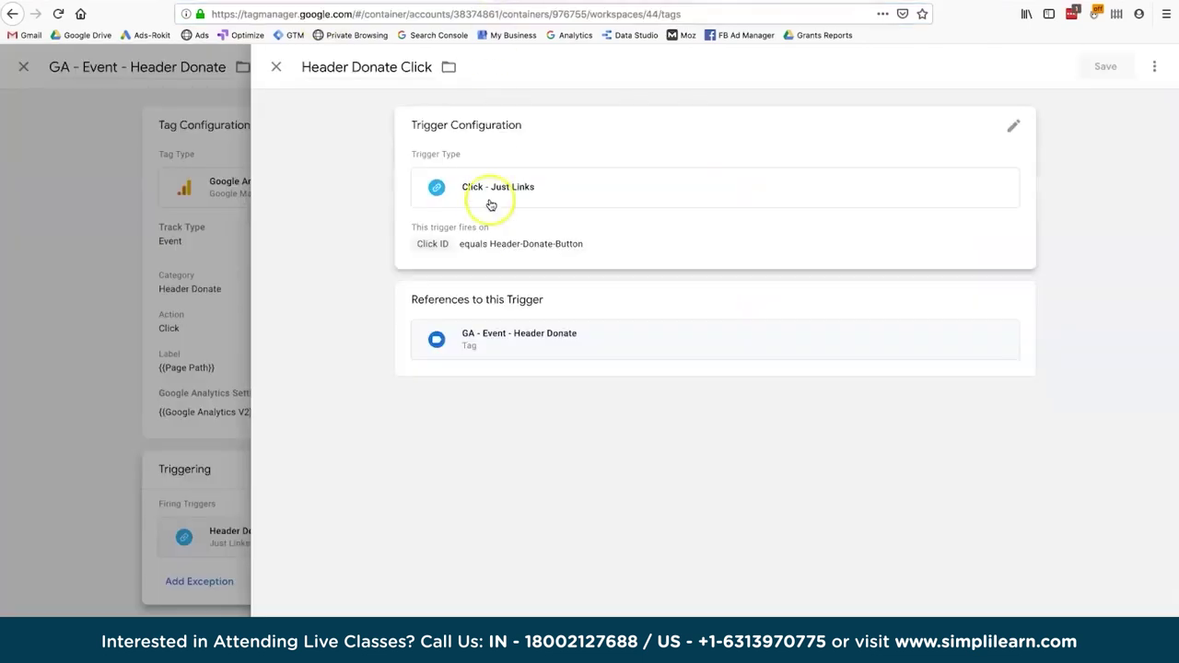
In the Header Donate Click trigger, inspect the Some Link Clicks condition and browse the variables available instead of Click ID
left_click(472, 251)
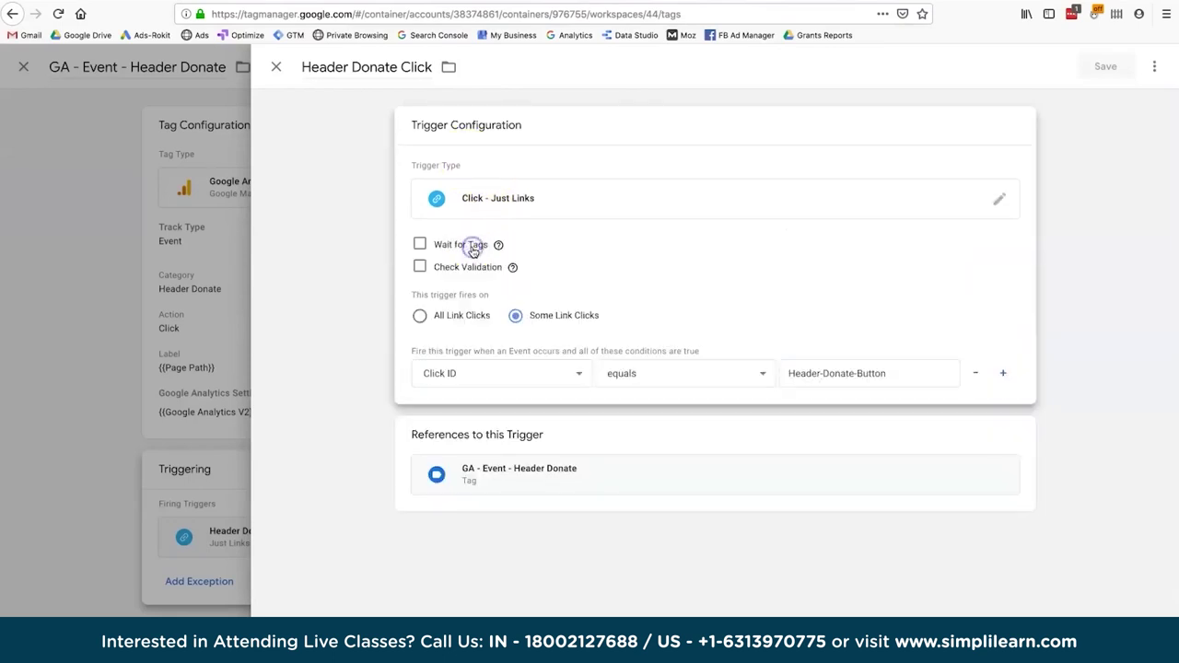
left_click(498, 369)
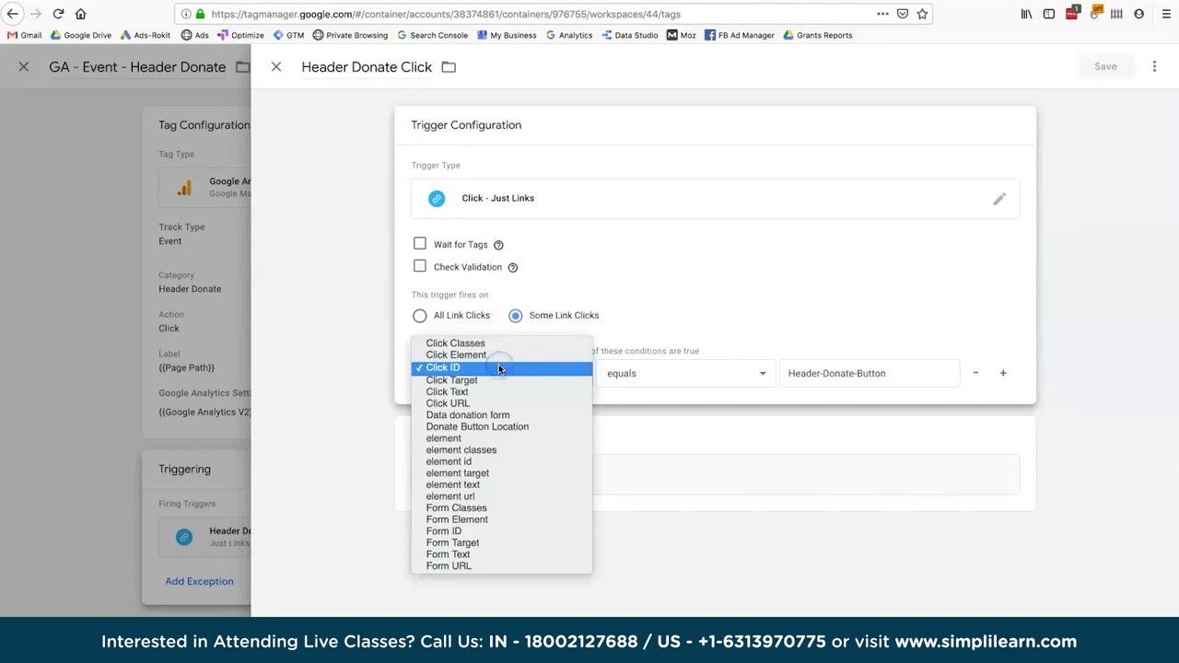
scroll(499, 490, "down", 5)
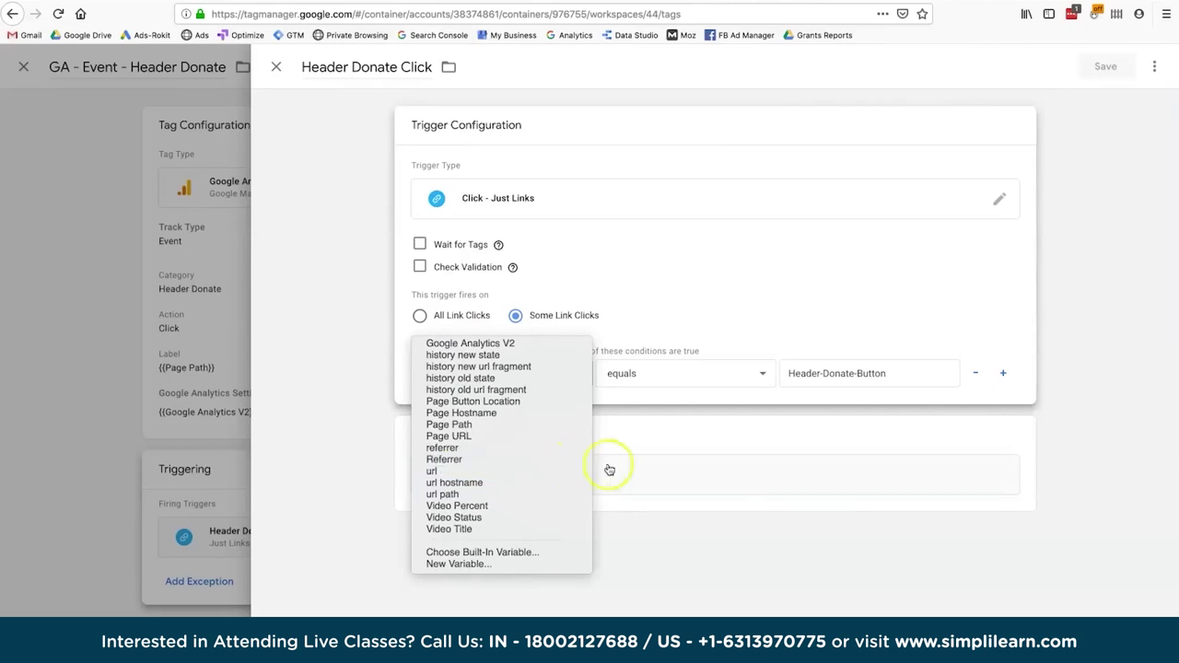
left_click(713, 560)
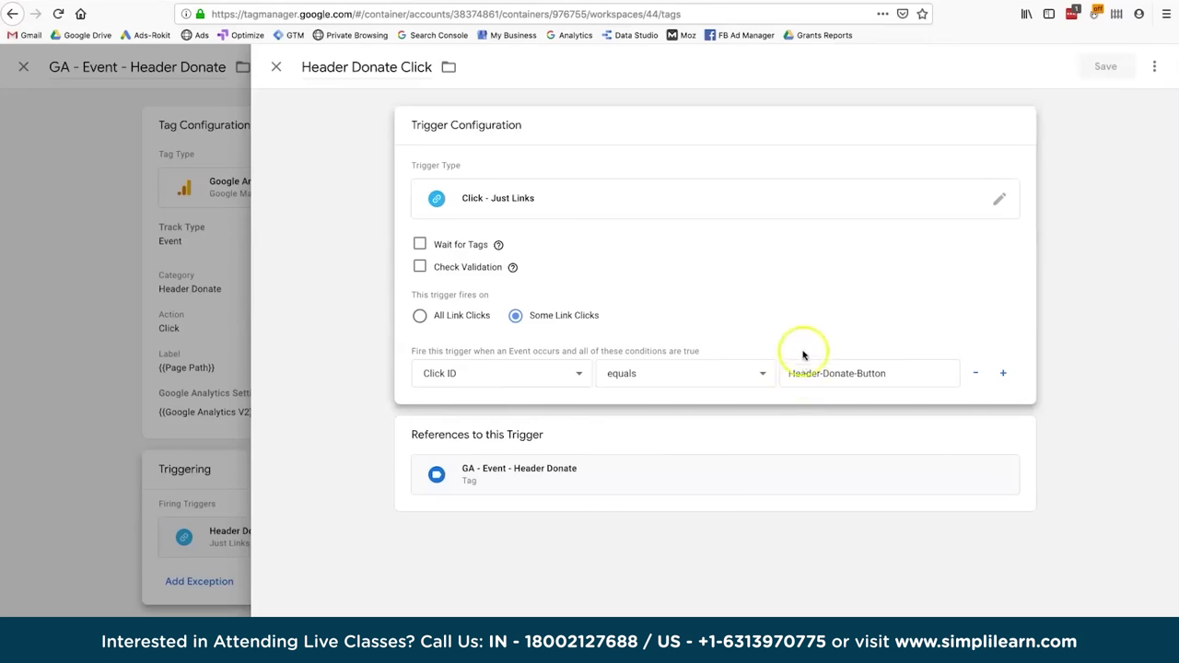
left_click(452, 556)
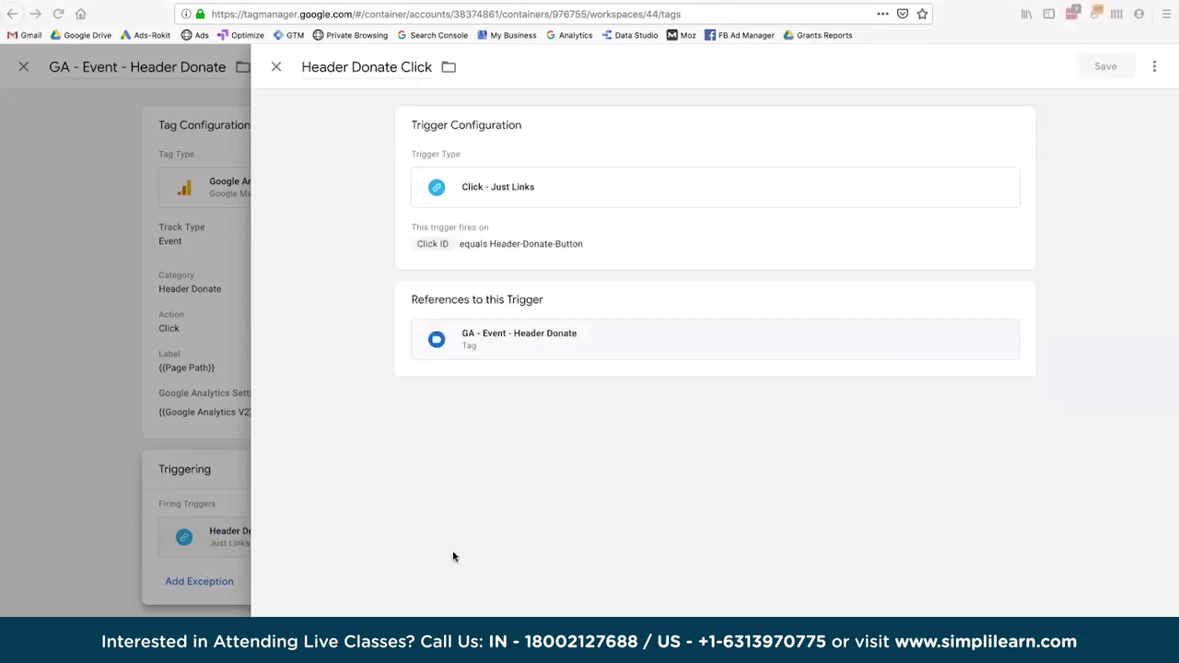
On the Ama Foundation site's The Children page, inspect the header Donate button's HTML for its ID, class and link address
left_click(610, 3)
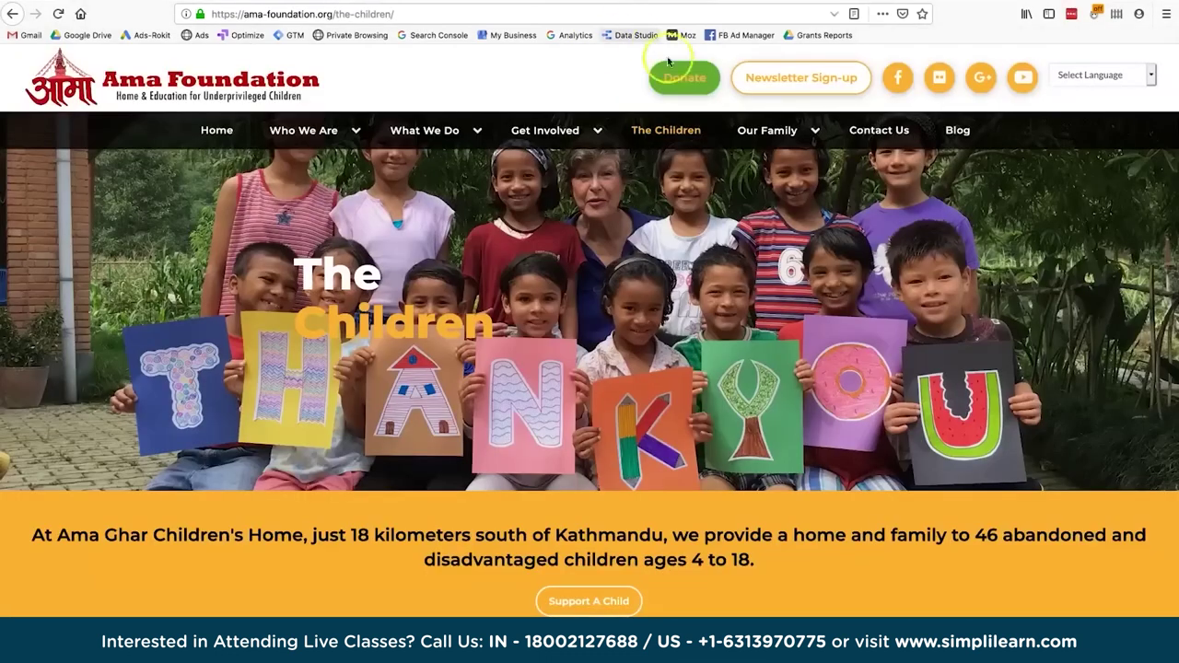
right_click(682, 83)
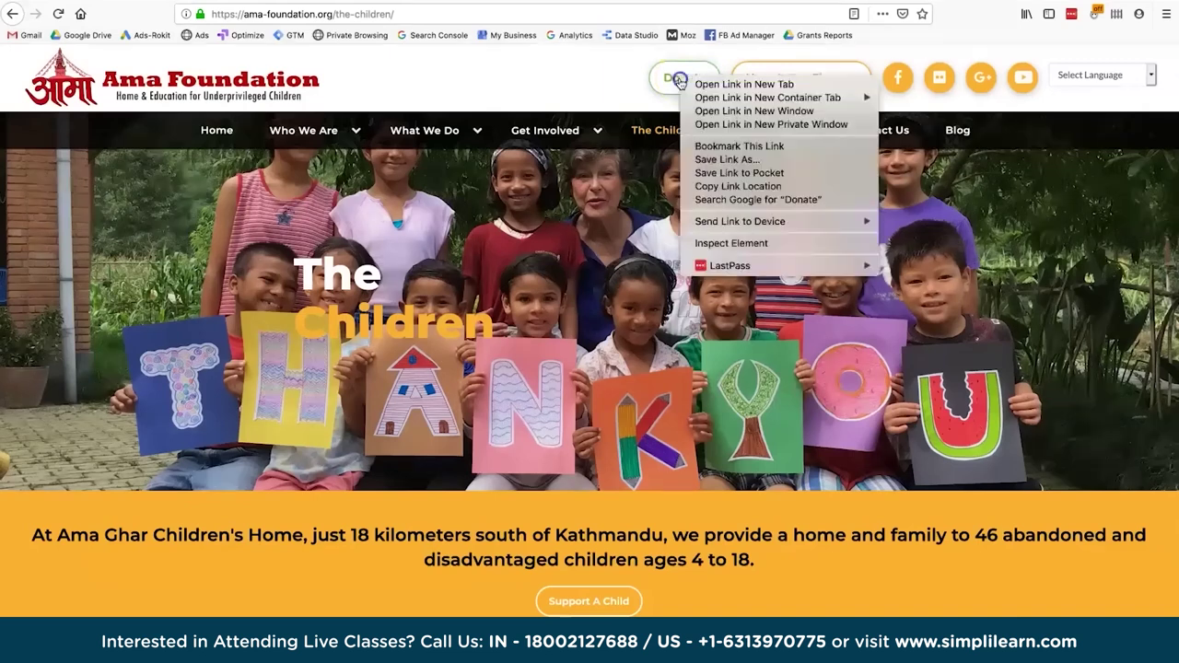
left_click(696, 243)
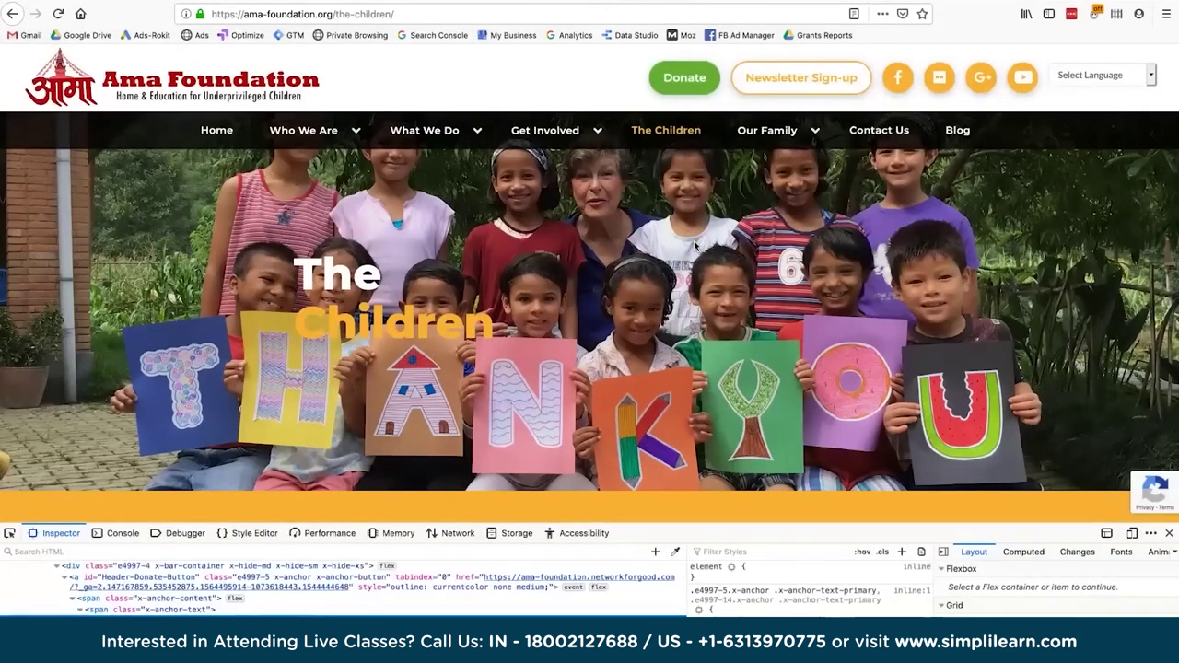
left_click(452, 588)
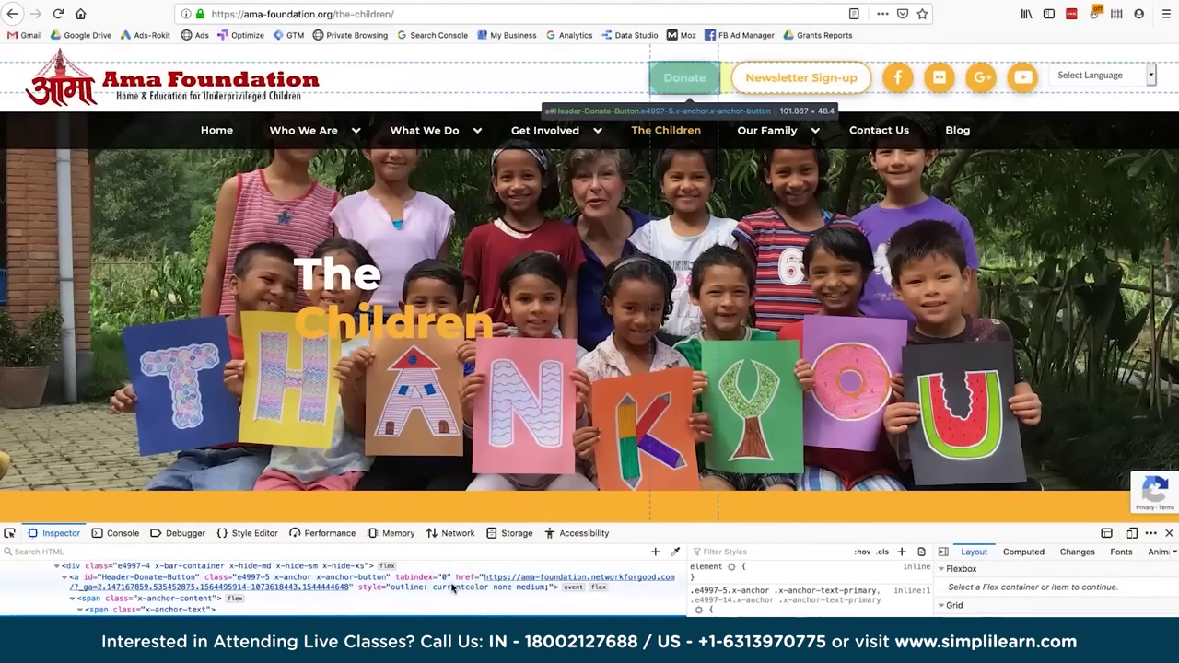
left_click(468, 578)
left_click(488, 580)
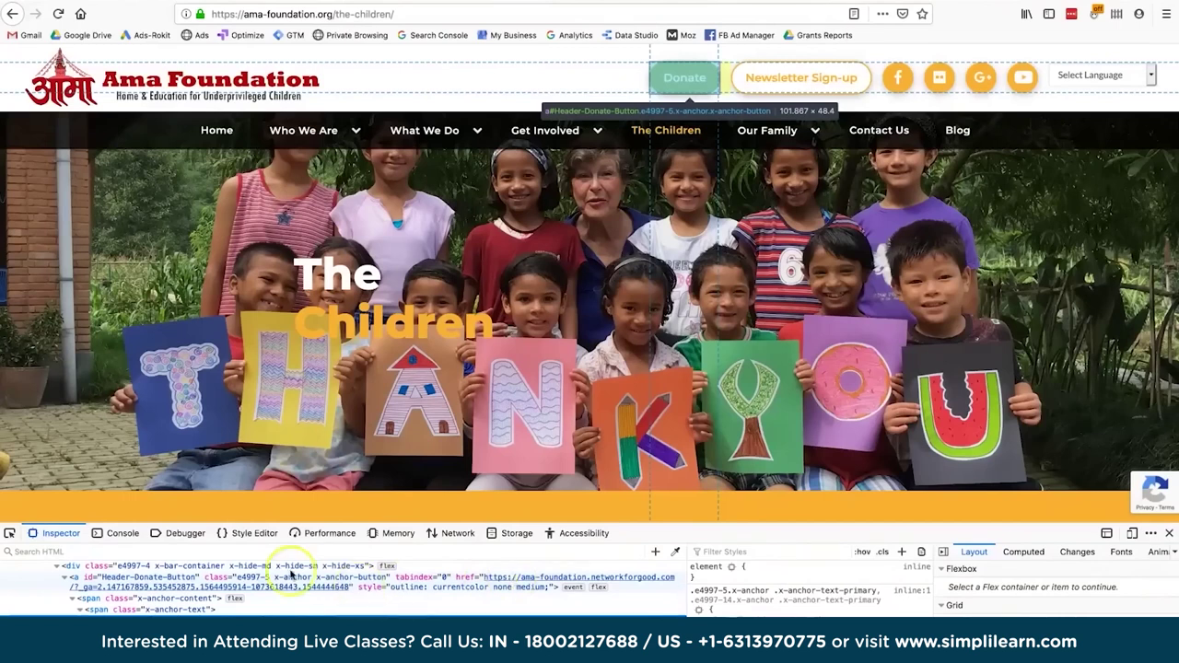
left_click(138, 575)
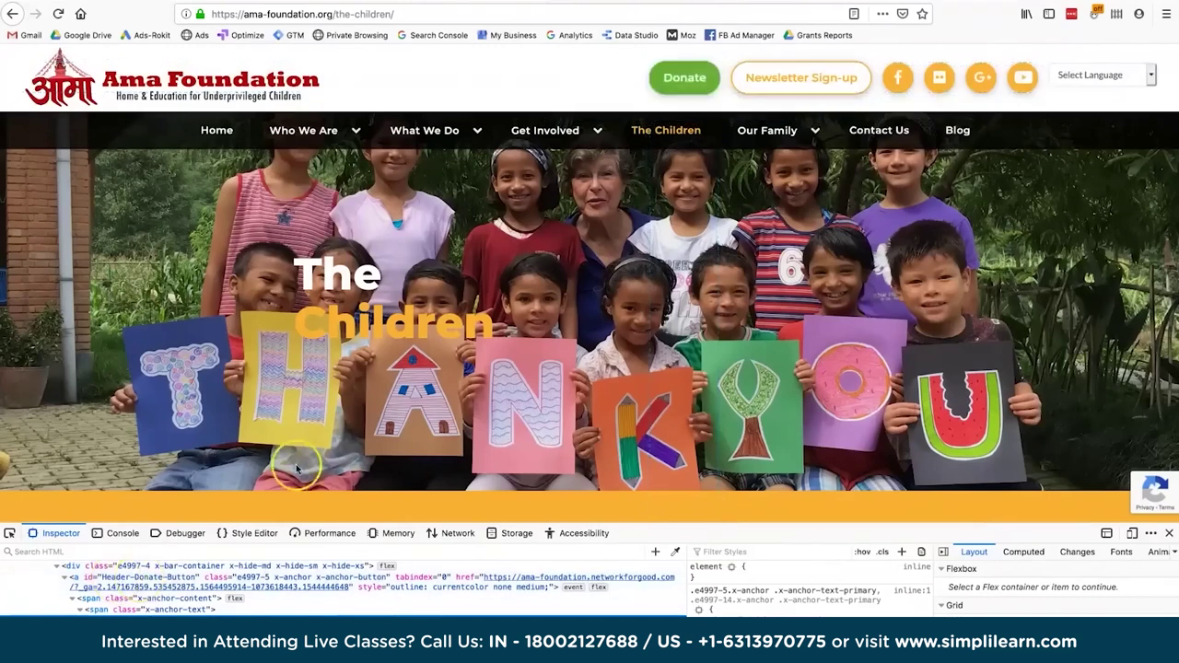
Return to Tag Manager, recheck the trigger's Click ID condition, and close the trigger and the Header Donate tag
left_click(478, 4)
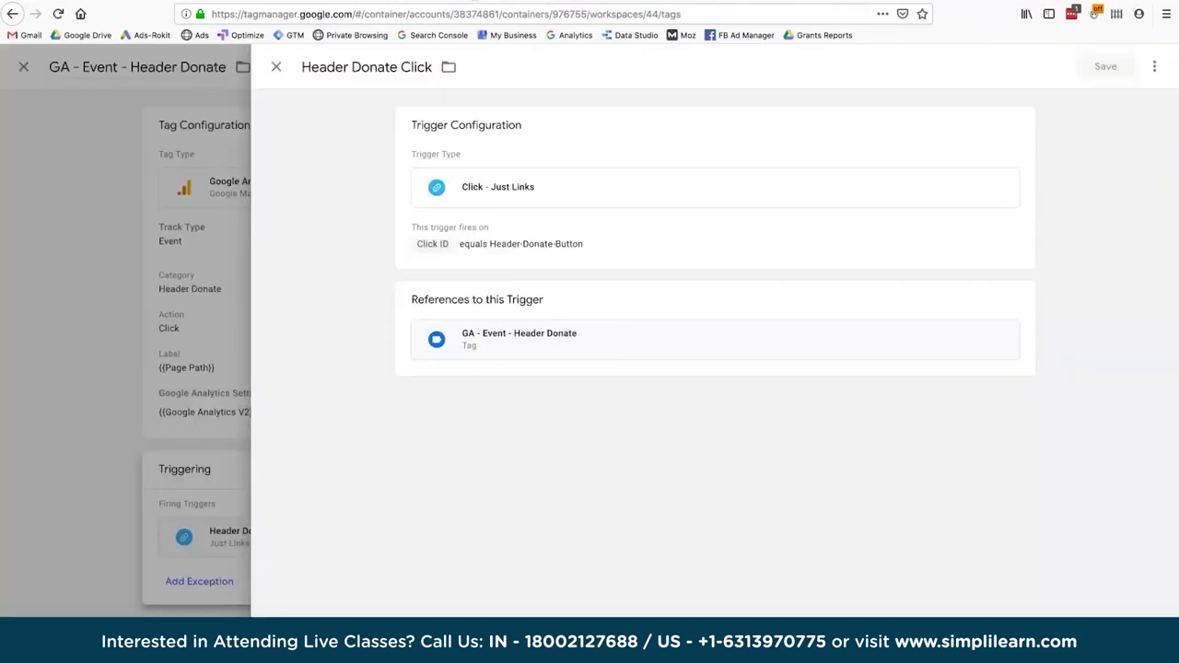
left_click(528, 249)
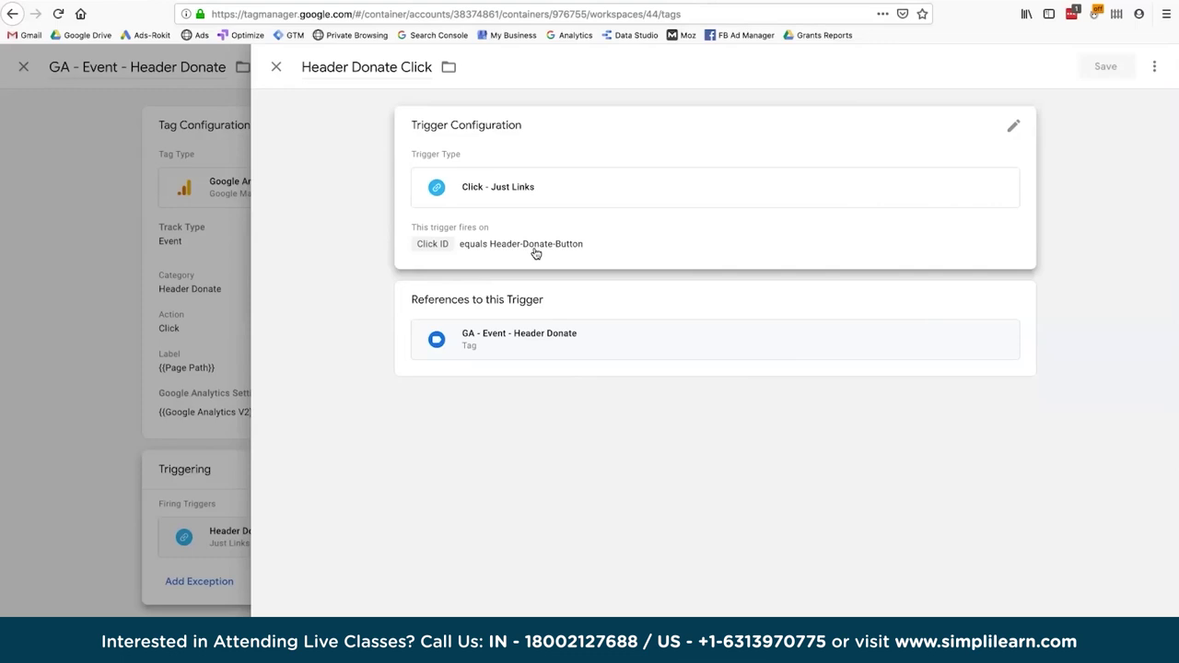
left_click(277, 69)
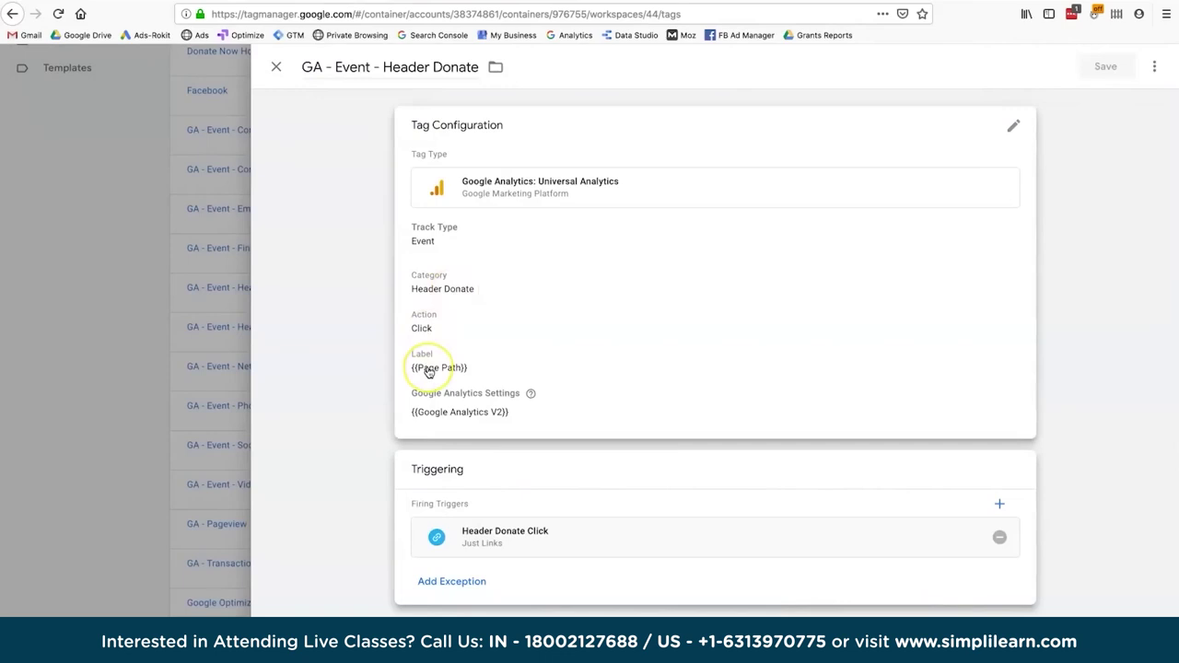
key("Escape")
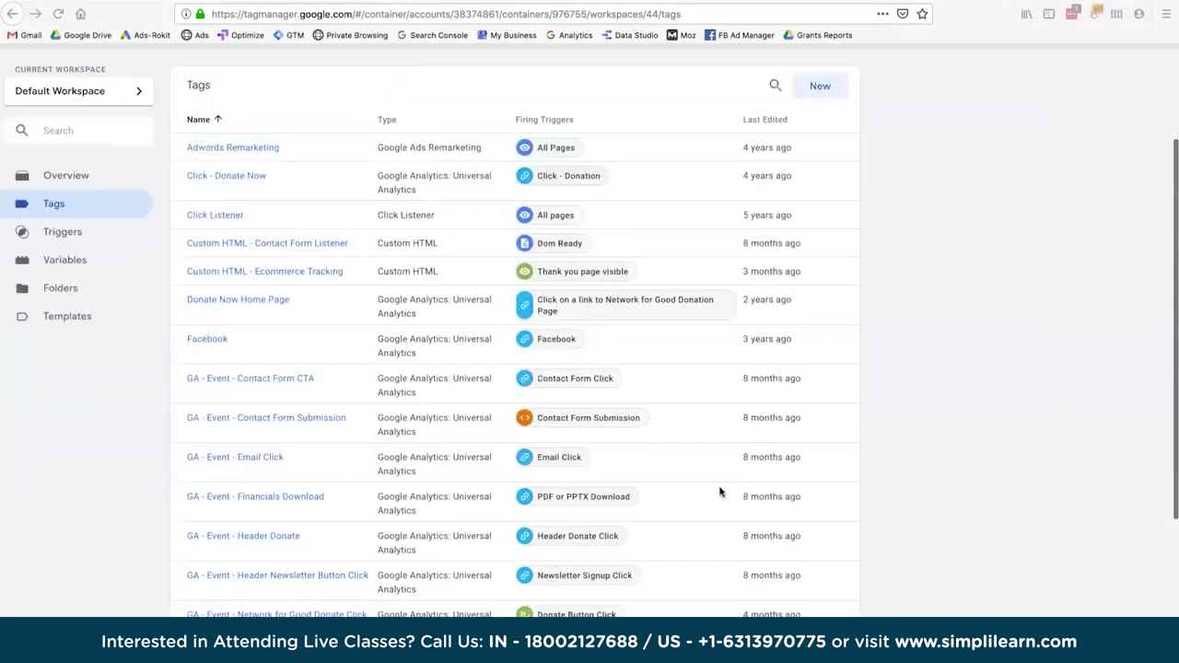
scroll(721, 489, "down", 2)
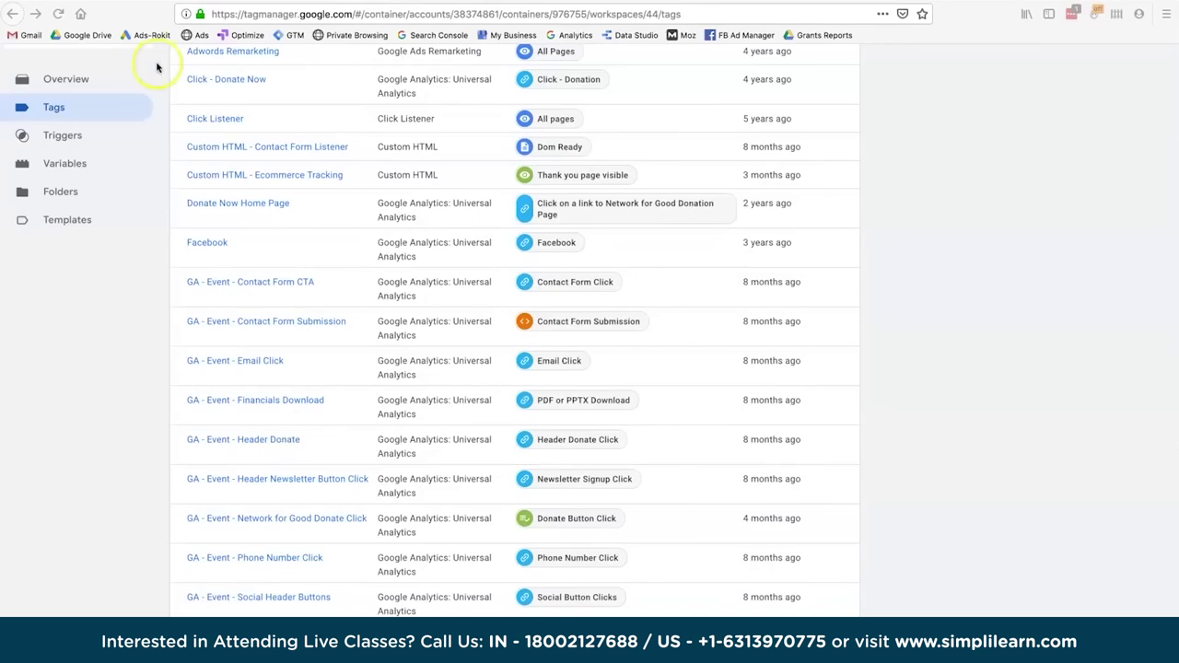
Switch to Google Analytics and open the Realtime Events report
left_click(150, 4)
left_click(150, 5)
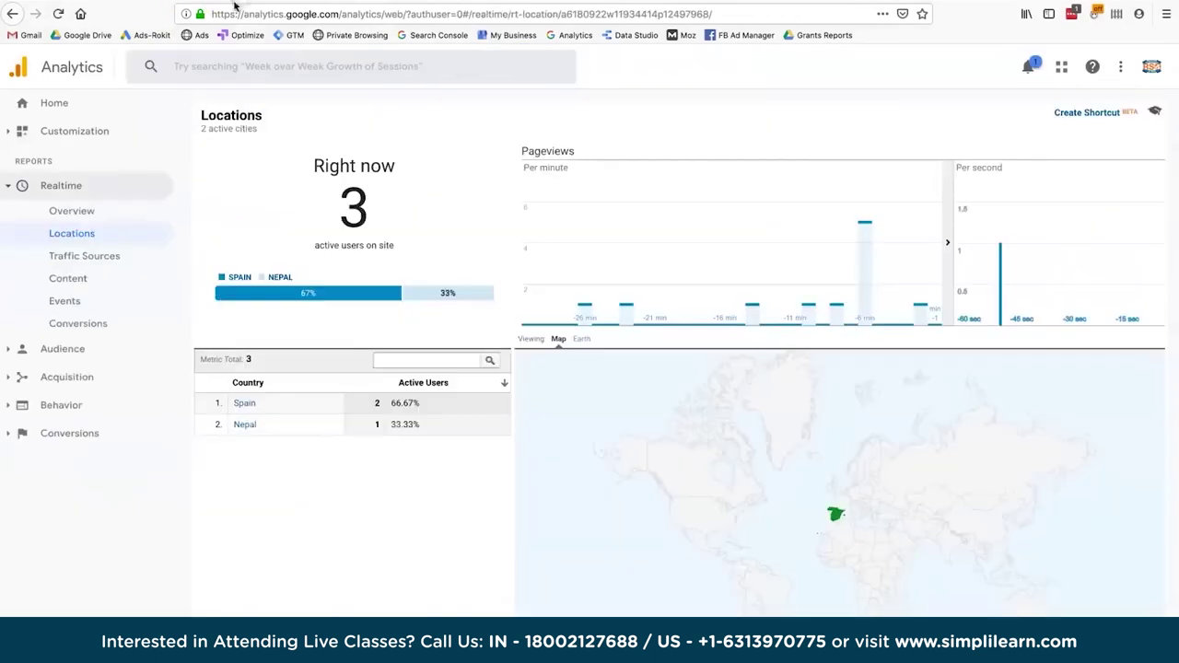
left_click(75, 298)
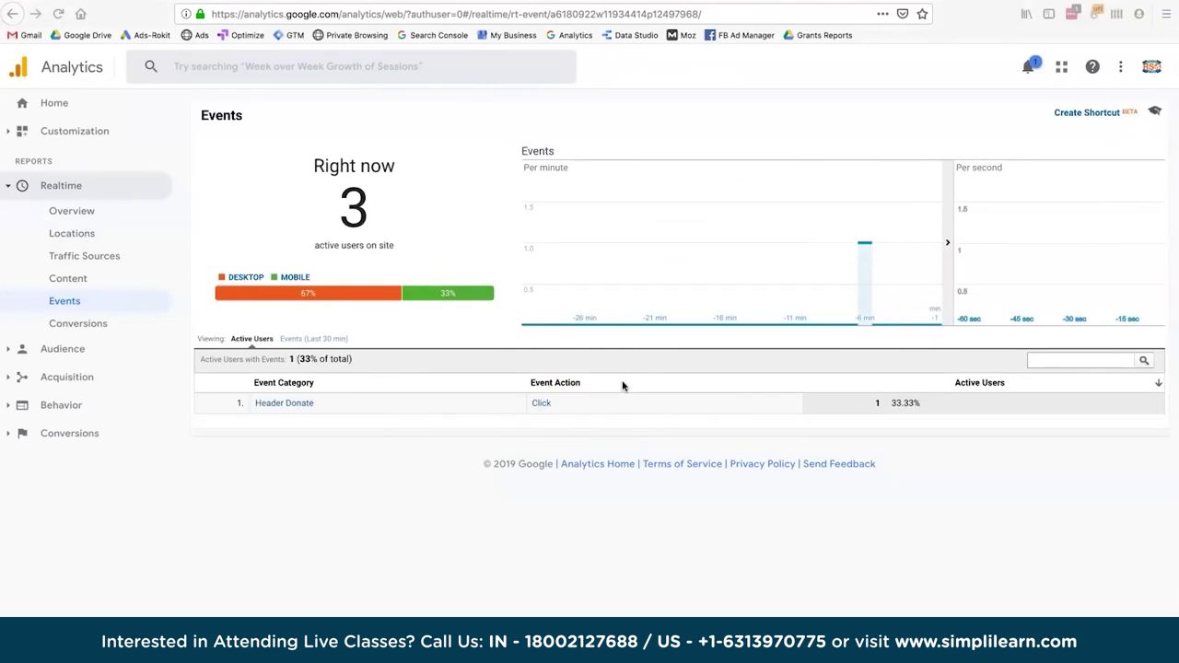
Switch to the Ama Foundation site in Chrome, open the Our Family page, check its page path and follow the header Donate link
key("super+Tab")
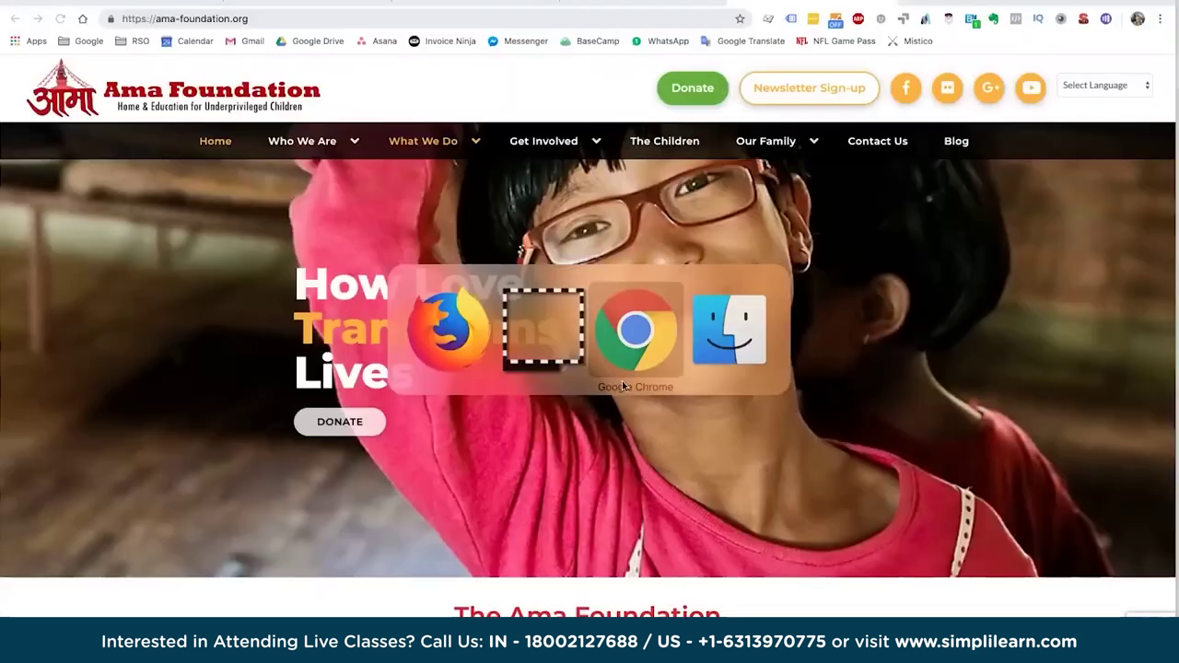
left_click(783, 147)
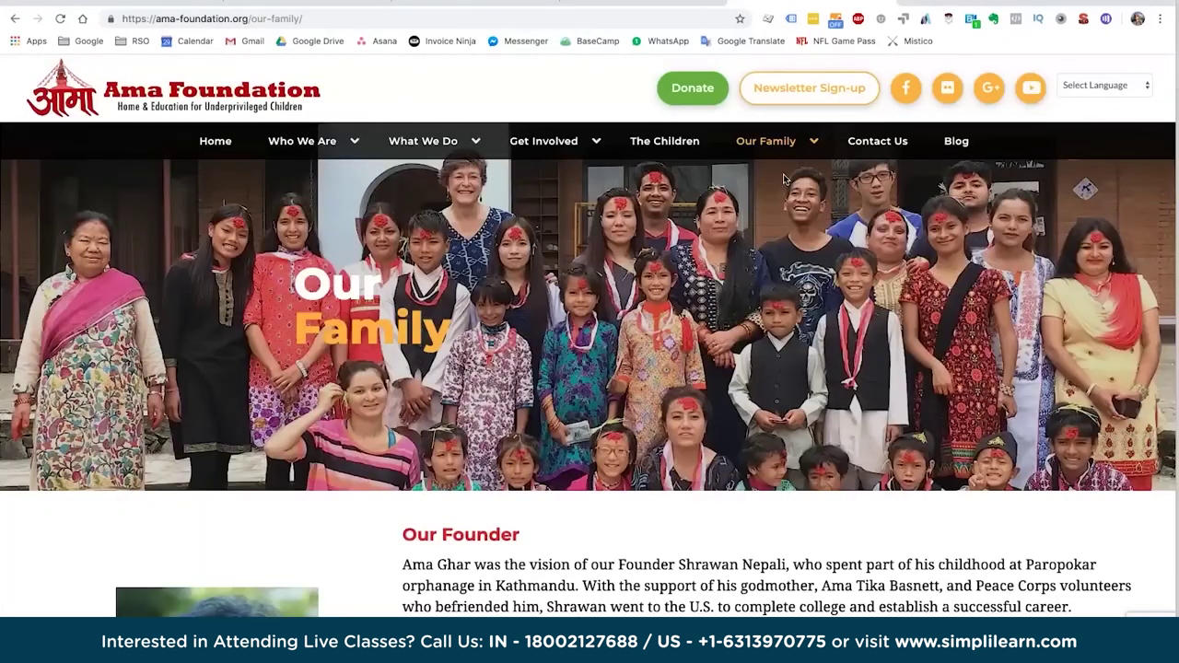
left_click_drag(251, 19, 312, 18)
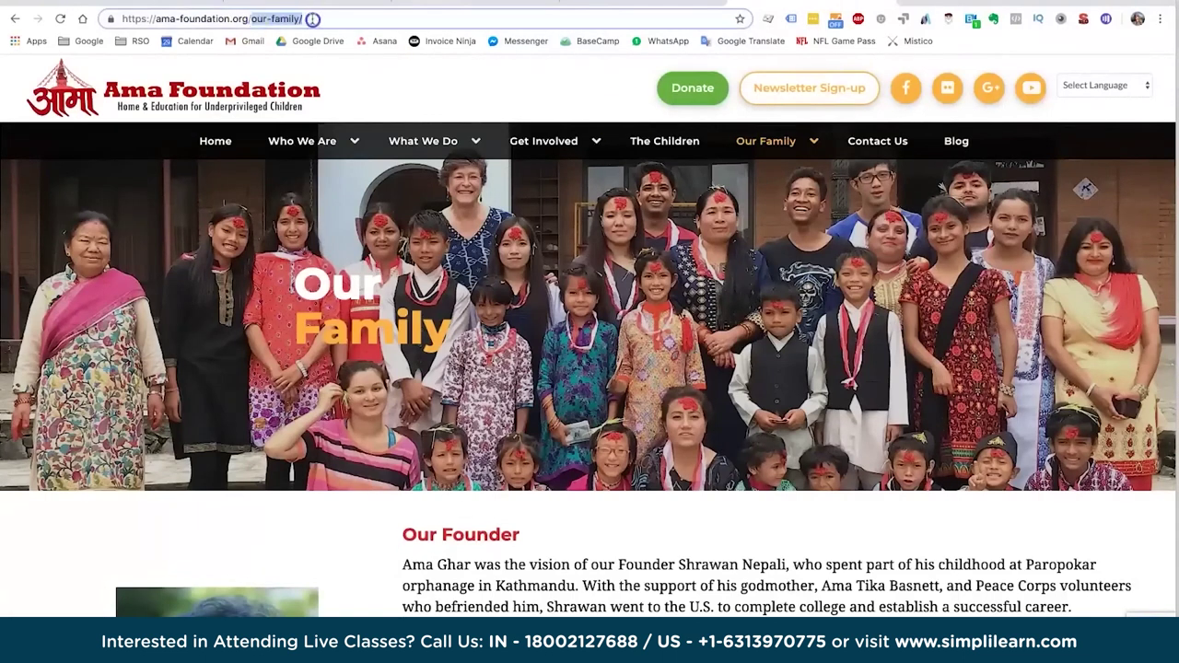
left_click(312, 18)
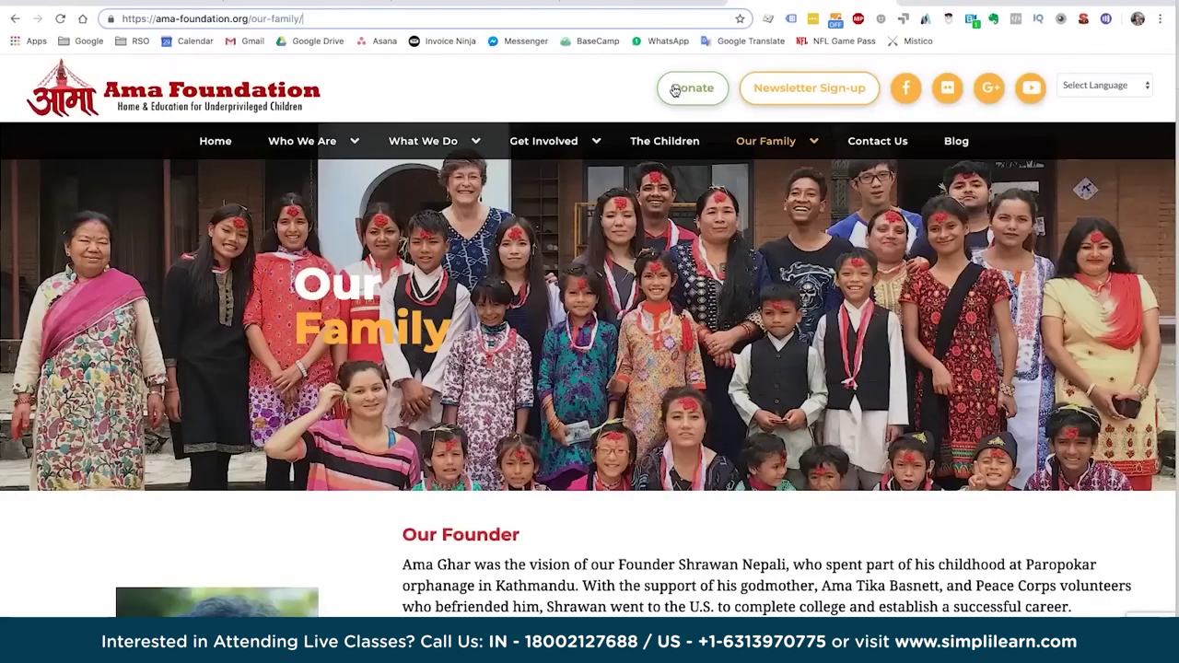
left_click(689, 89)
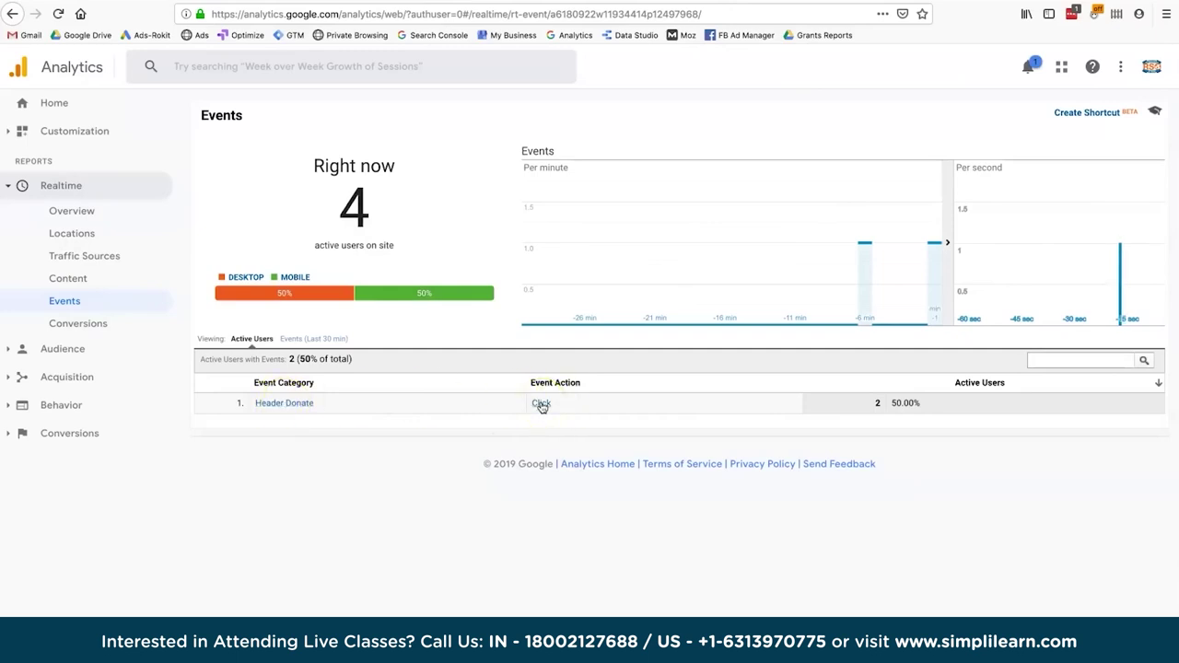
In the Realtime Events report, drill into the Header Donate category and examine the event label of the Our Family page click
left_click(293, 407)
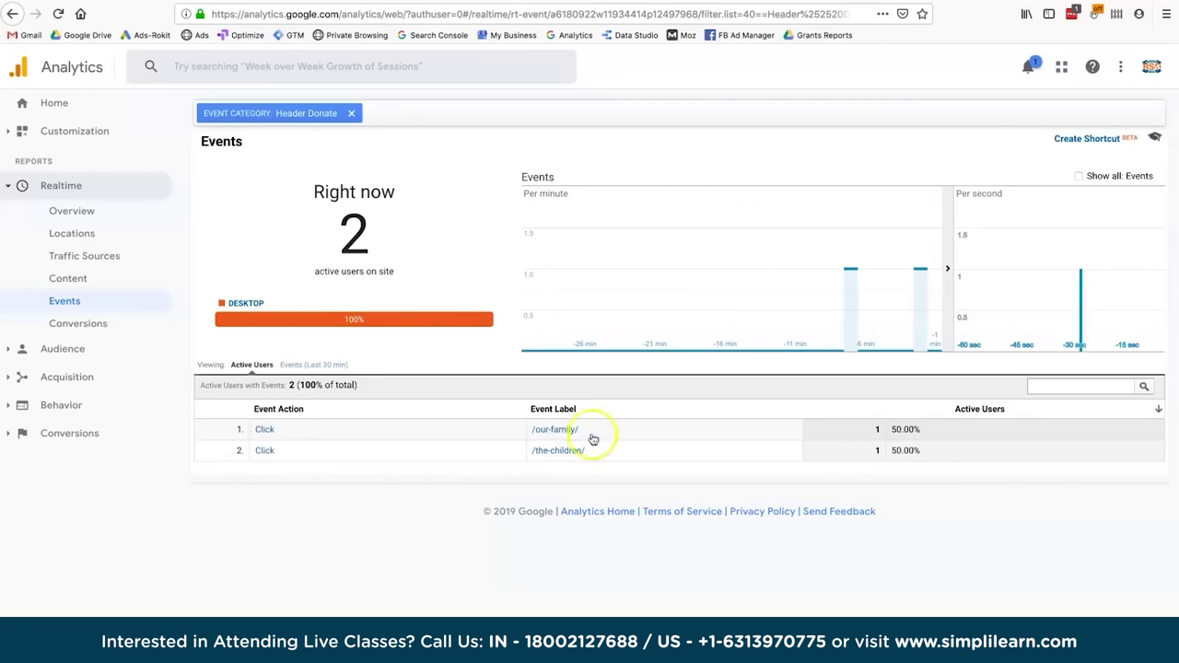
left_click_drag(594, 430, 527, 433)
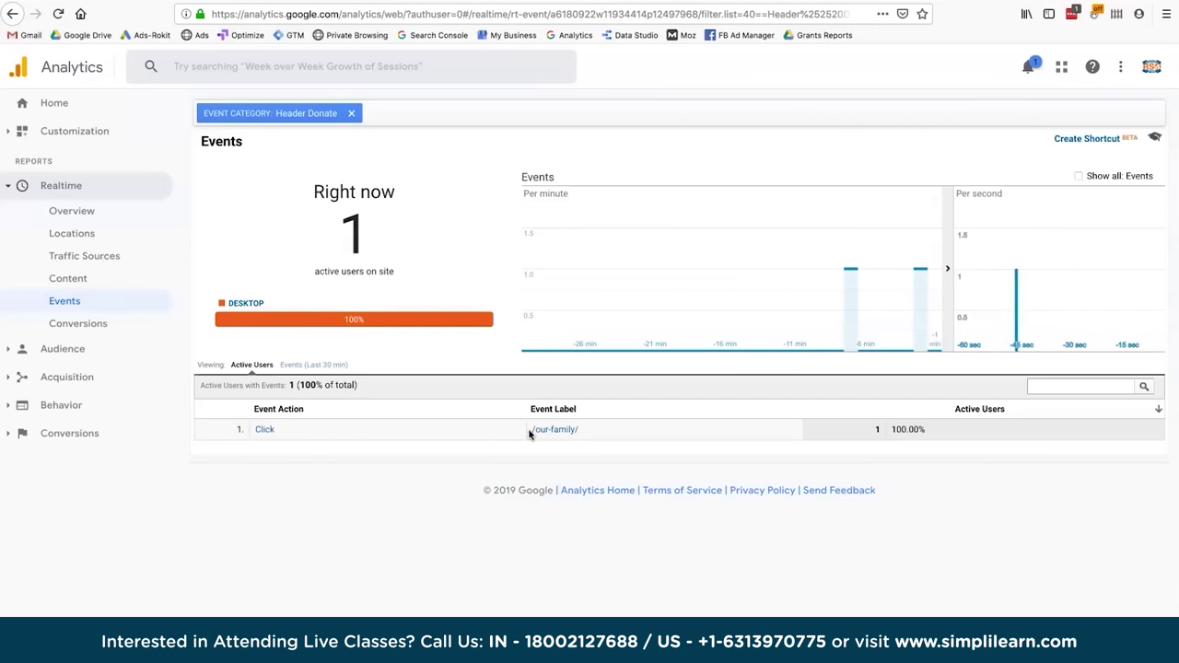
Open the Behavior Top Events report and drill through the Header Donate category and Click action to the event labels
left_click(53, 406)
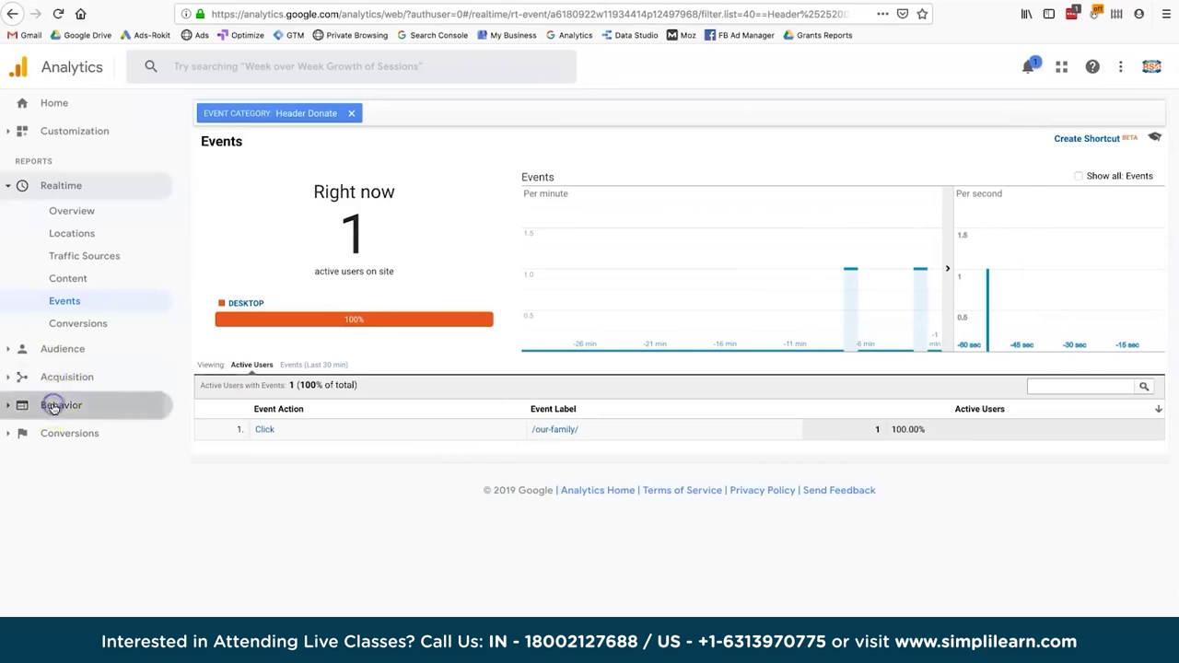
left_click(53, 408)
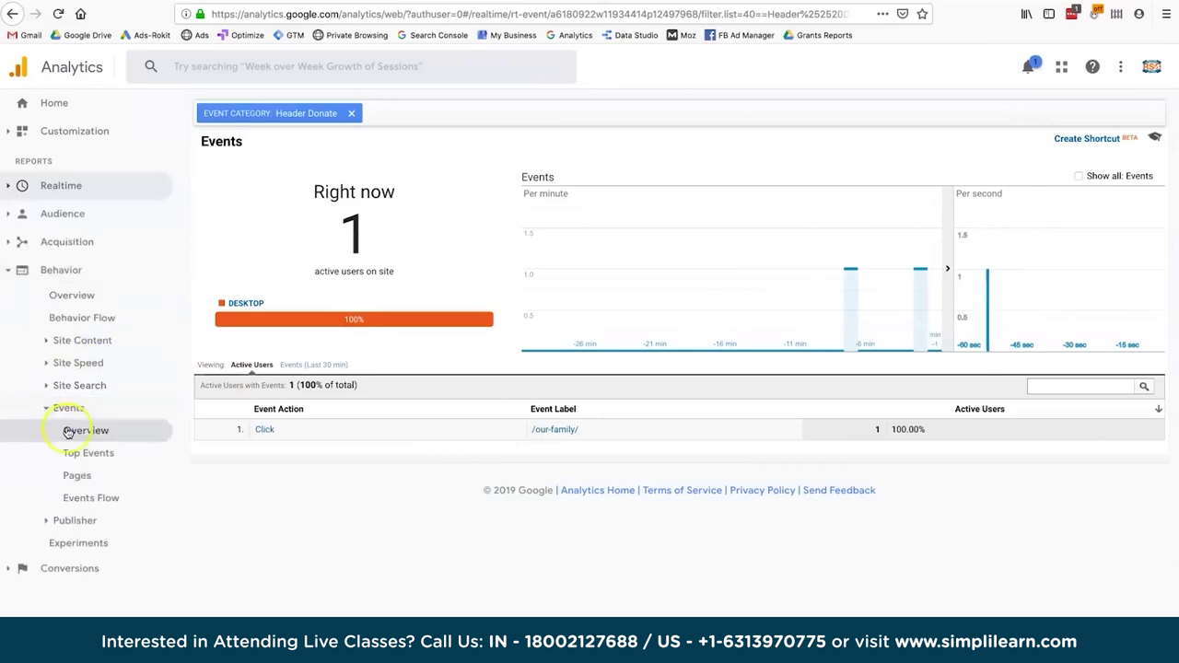
left_click(74, 453)
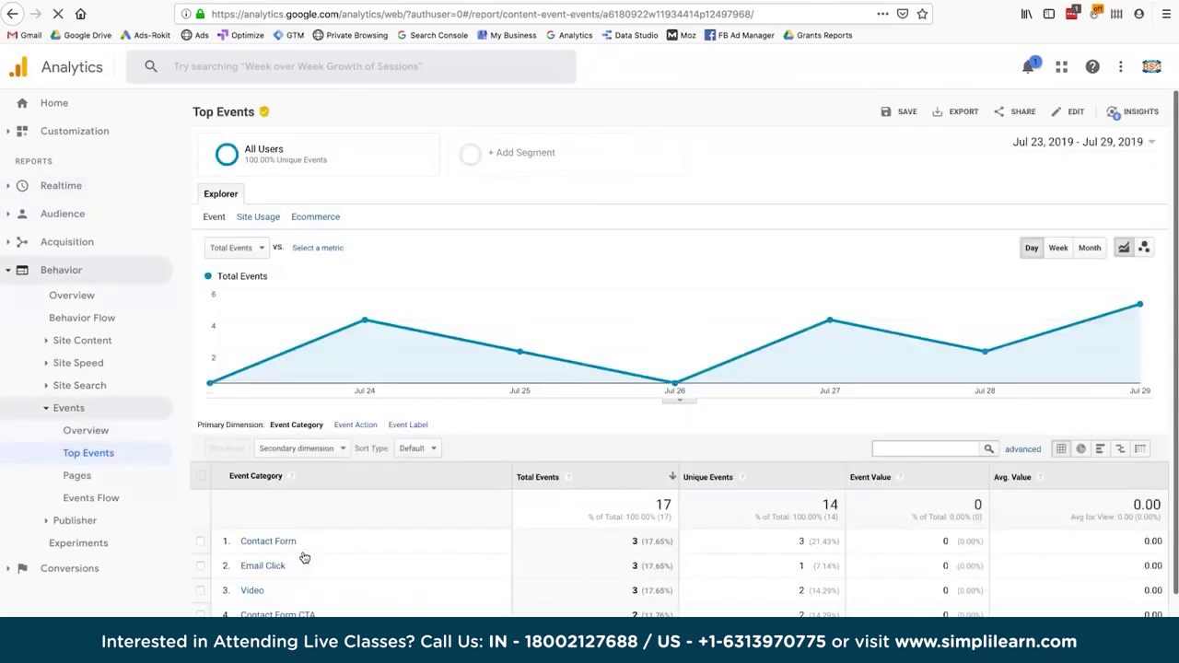
scroll(305, 558, "down", 2)
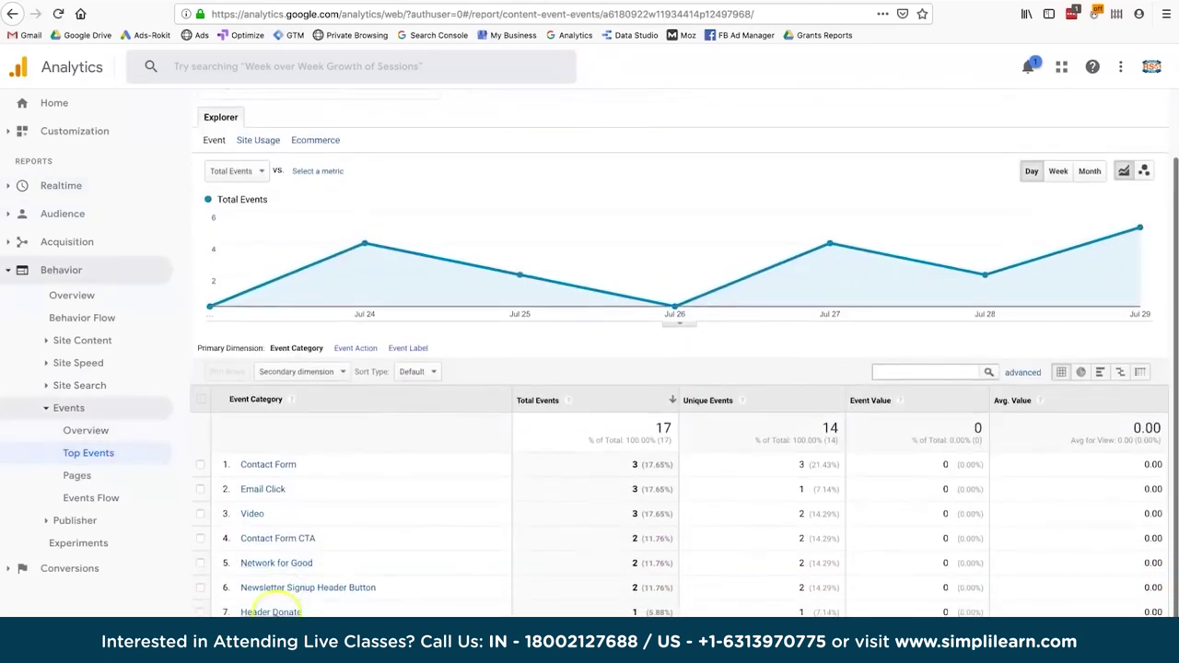
left_click(274, 611)
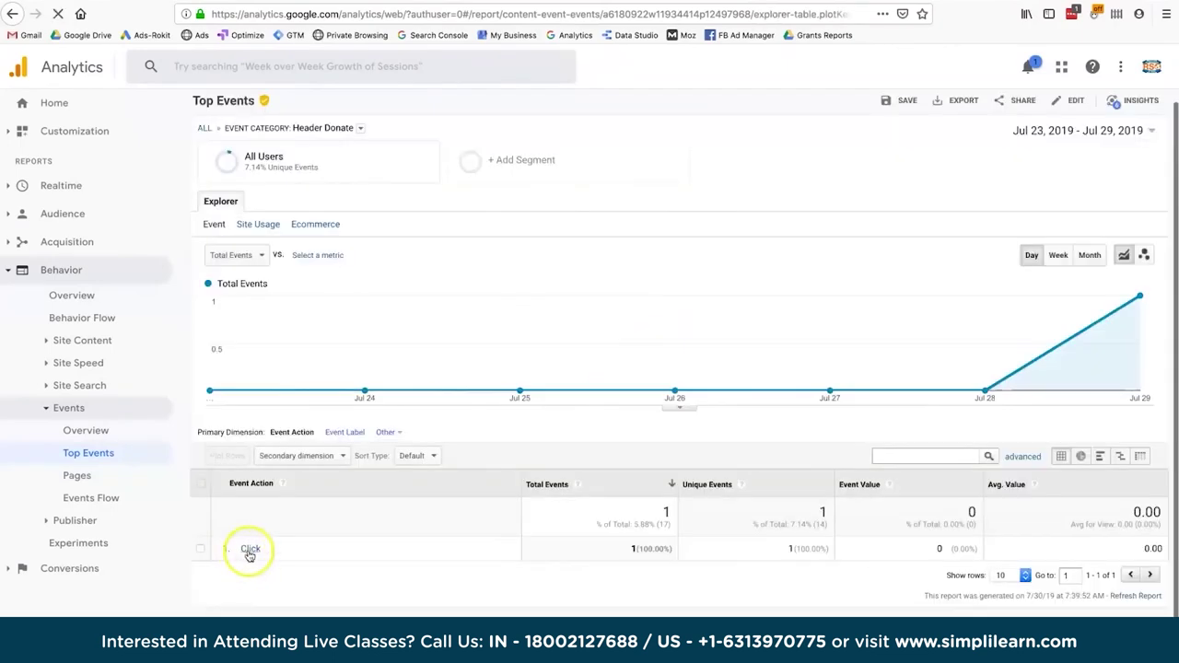
left_click(249, 550)
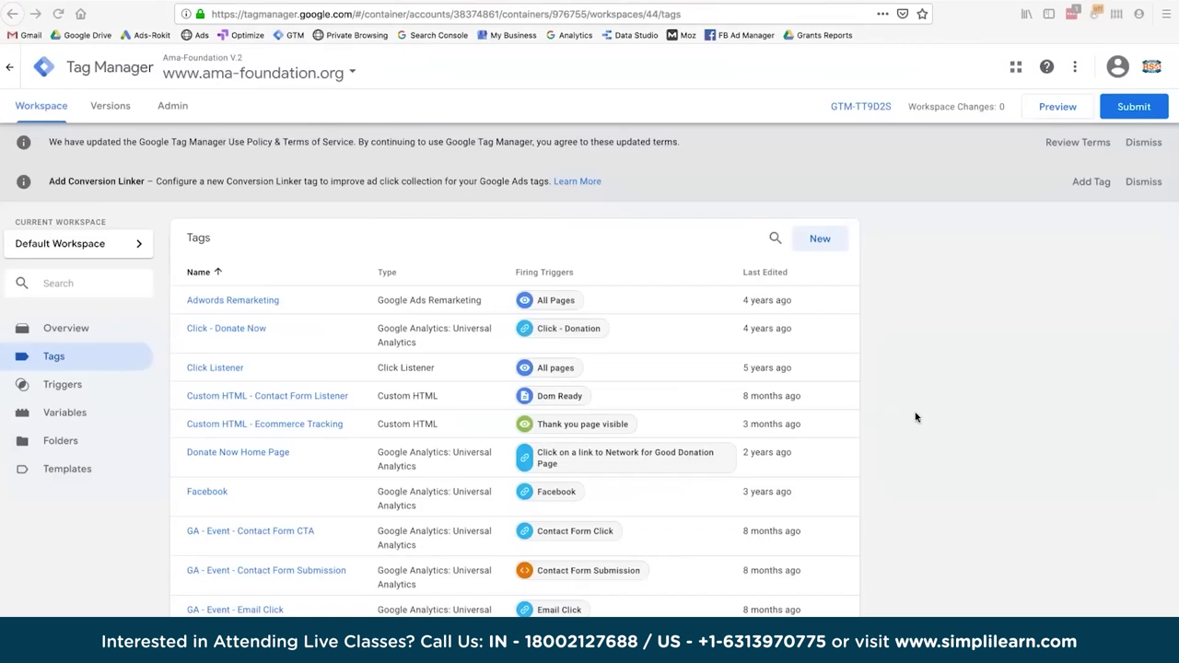
Enable preview mode for the Tag Manager workspace and reload the Ama Foundation site's The Children page to load the debug pane
left_click(1054, 111)
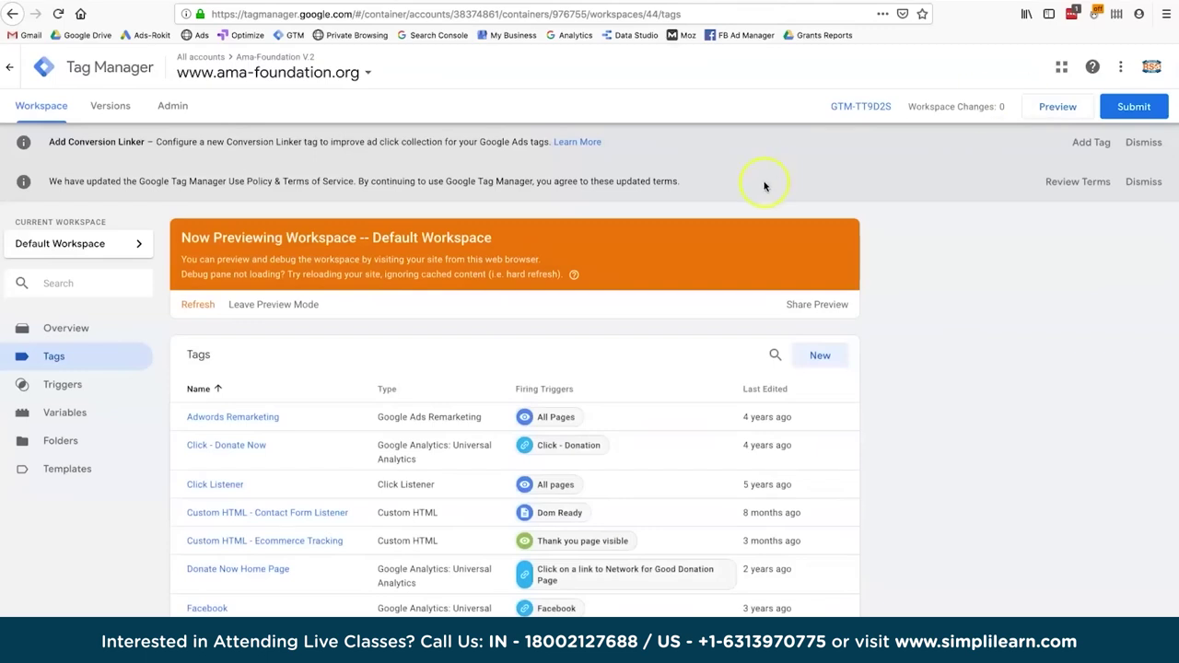
scroll(592, 455, "down", 1)
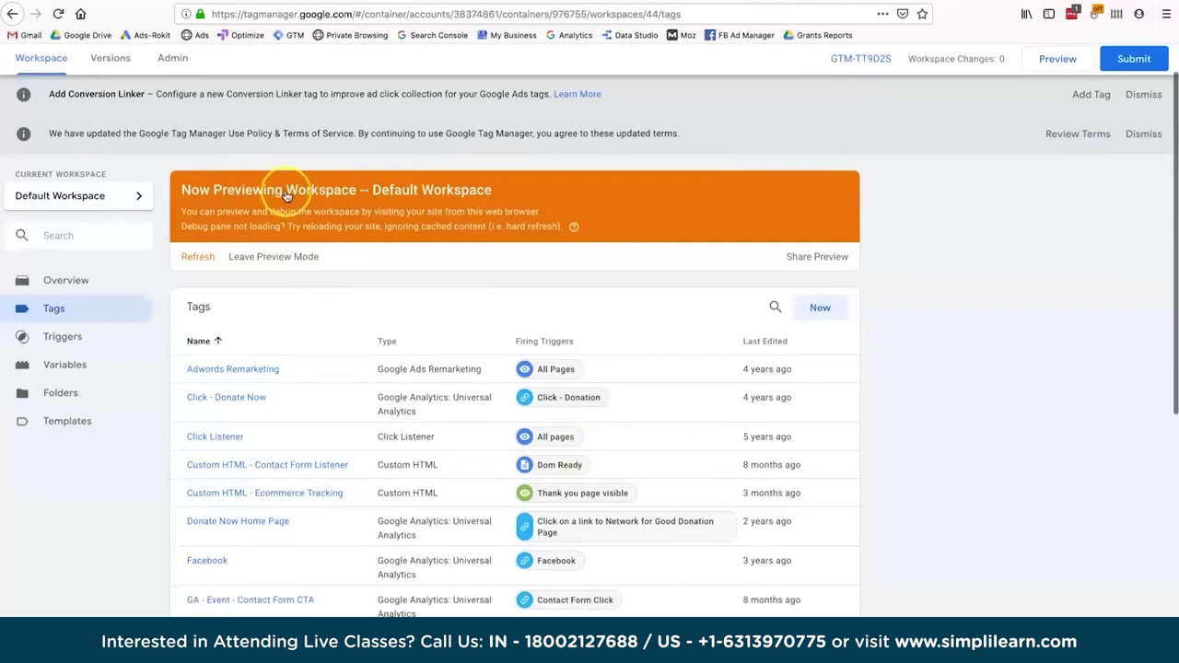
left_click(568, 6)
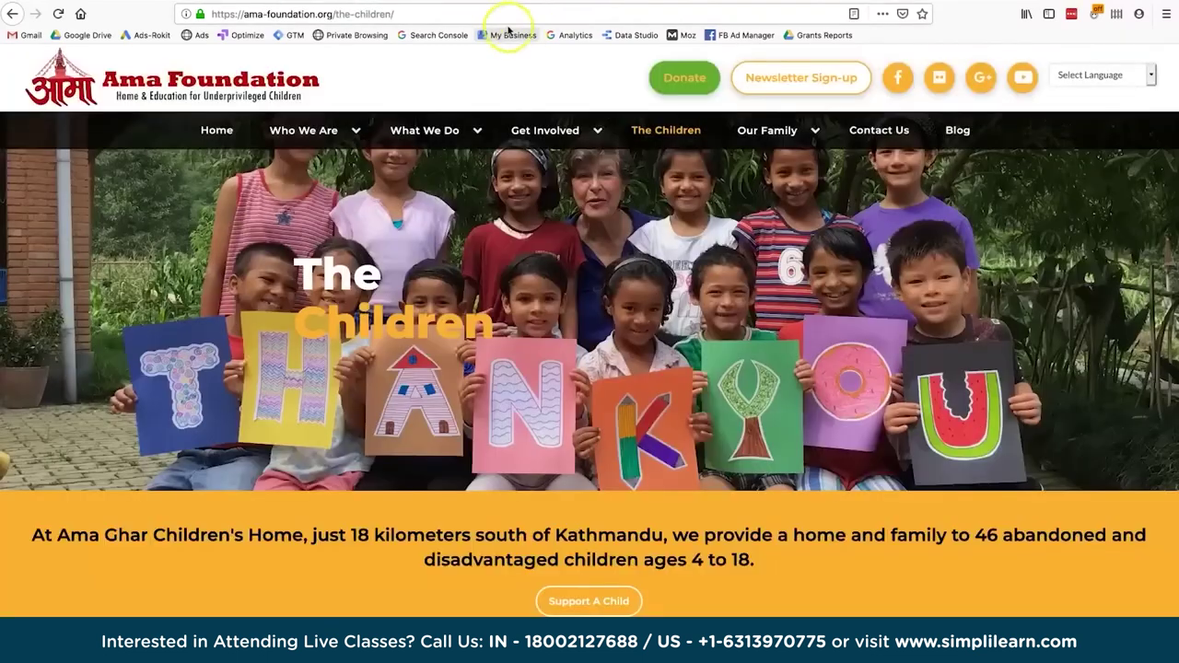
key("super+r")
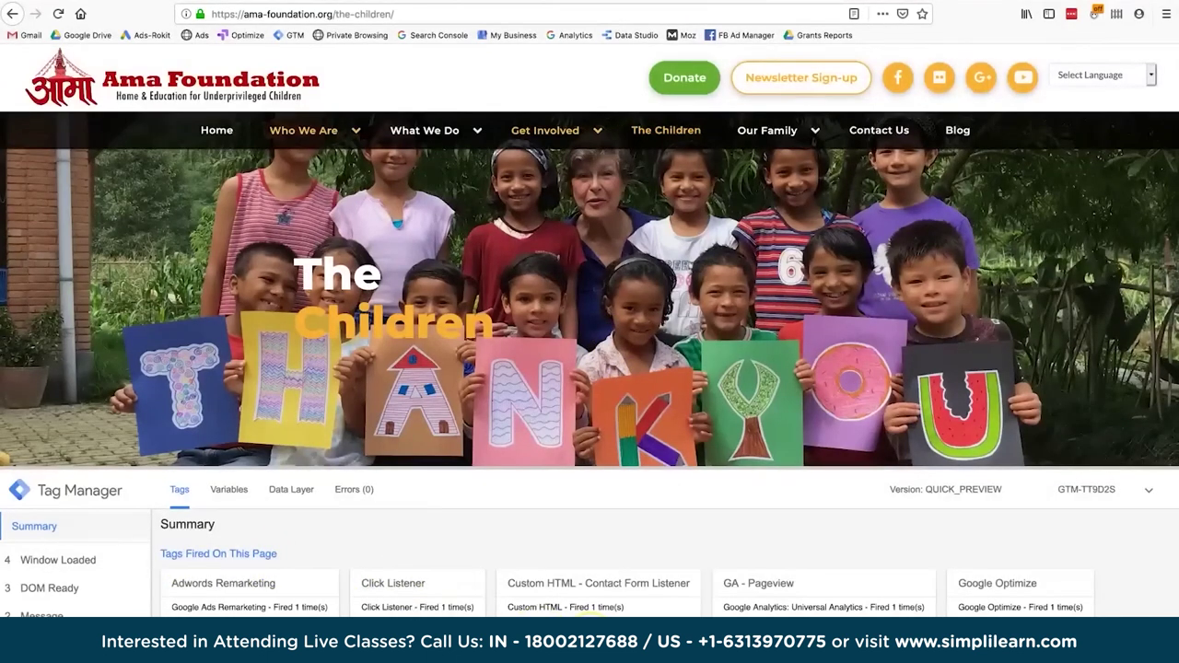
Review the fired tags in the debug pane, follow the header Donate link twice, and check the Header Donate tag's firing on The Children page
scroll(582, 611, "down", 1)
scroll(582, 611, "up", 1)
scroll(571, 599, "down", 1)
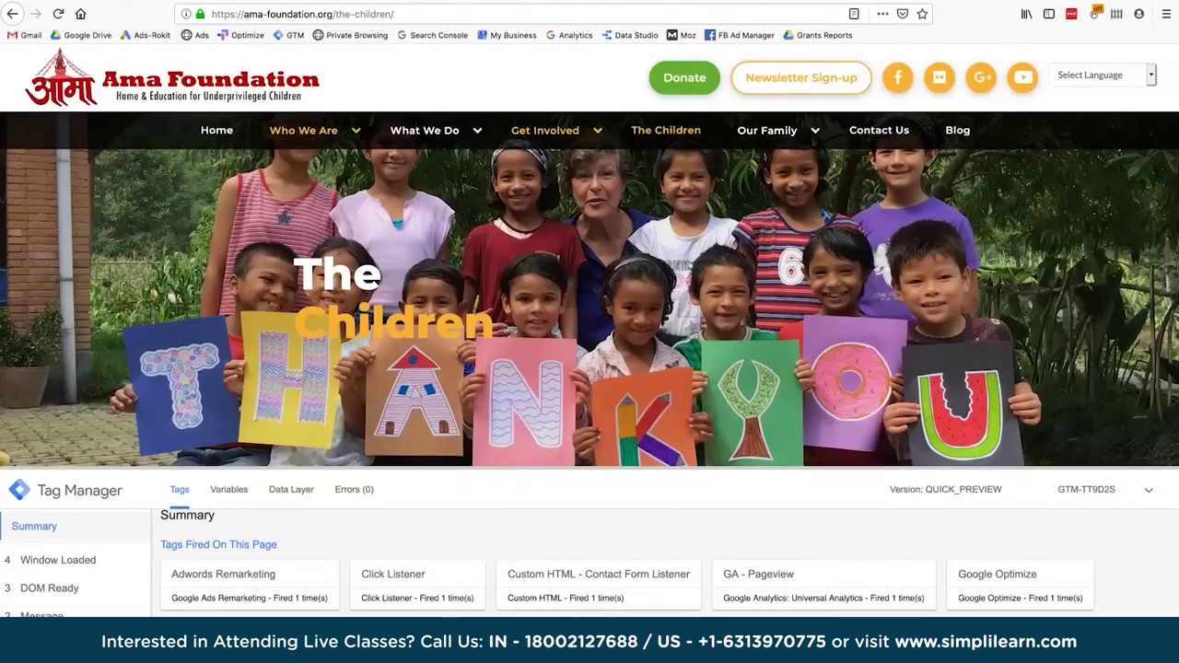
left_click(684, 77)
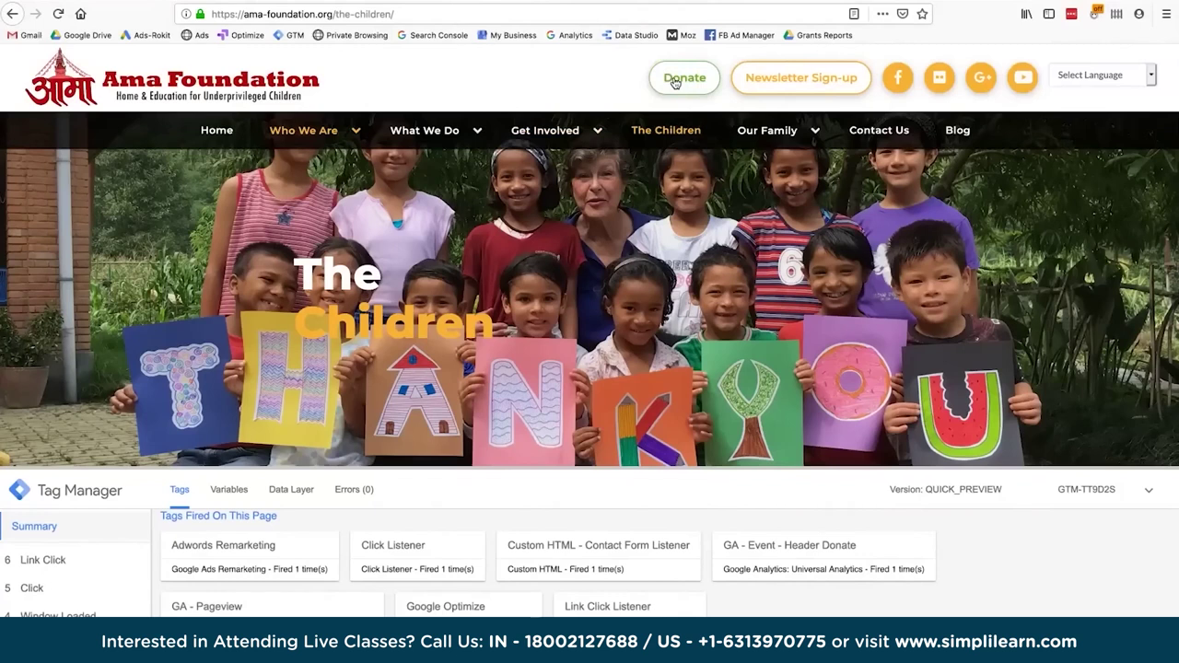
left_click(674, 81)
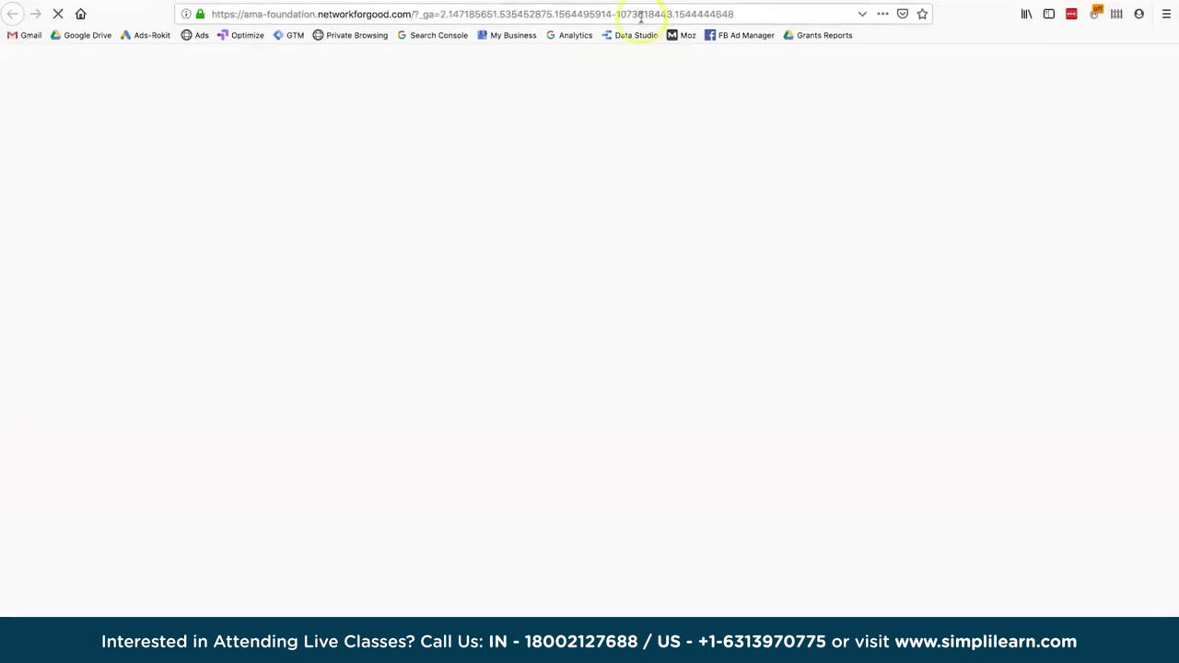
key("alt+Left")
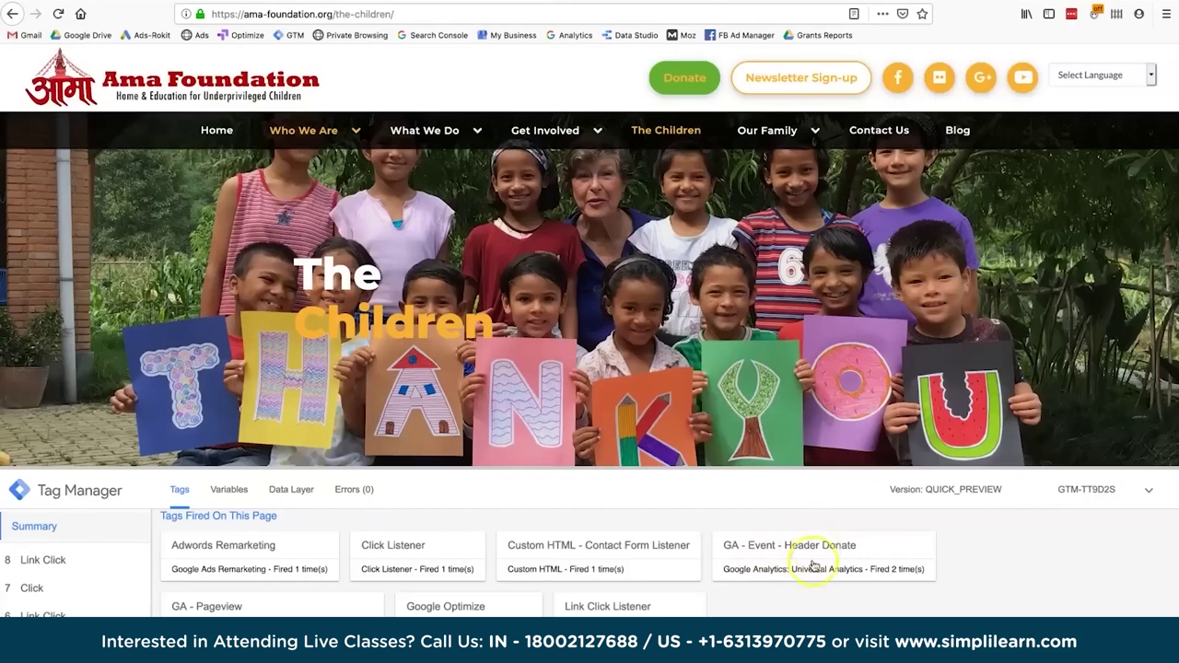
scroll(812, 570, "up", 1)
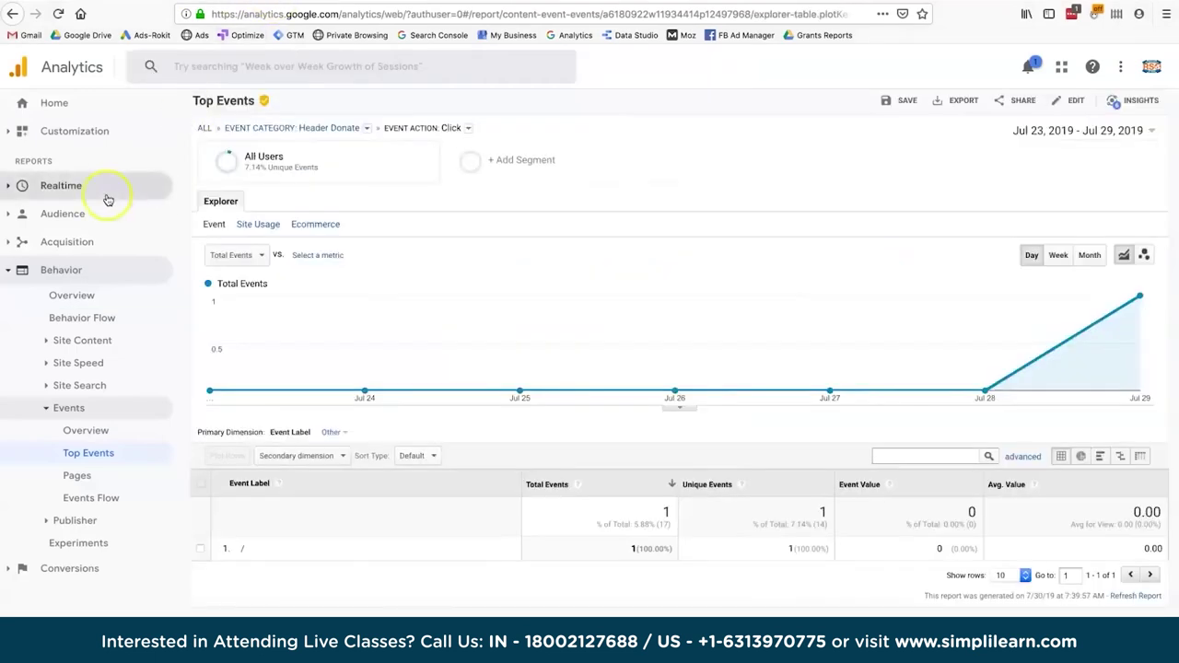
Open the Realtime Events report in Analytics, and start preview mode for the Default Workspace in Tag Manager
left_click(78, 186)
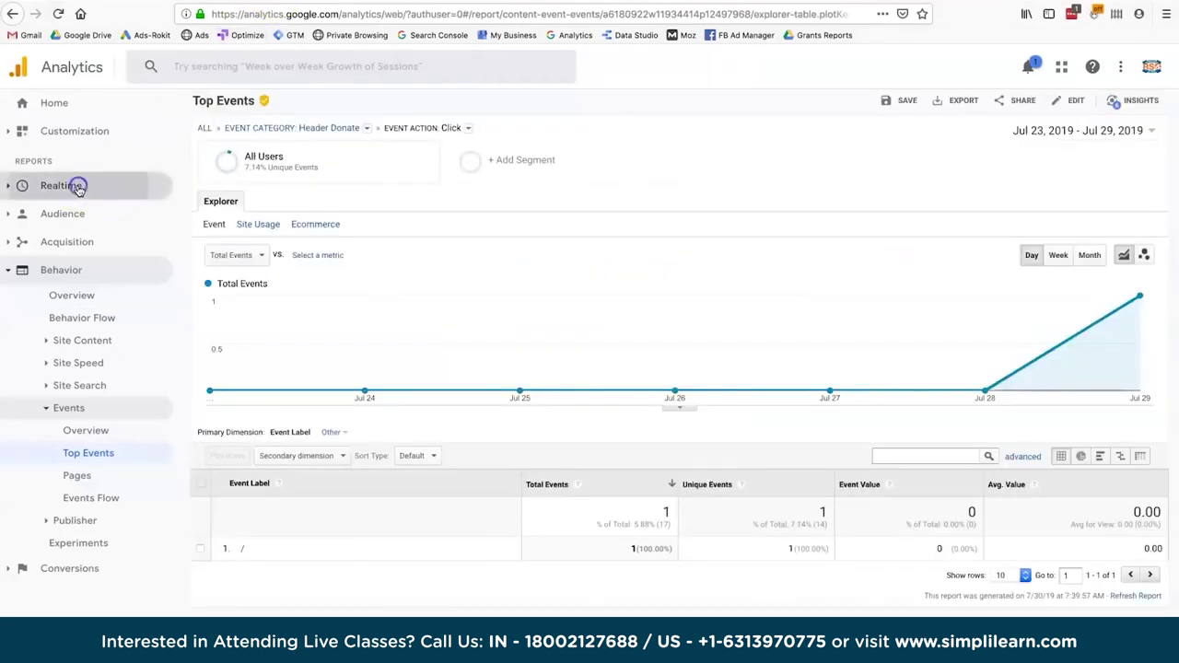
left_click(64, 301)
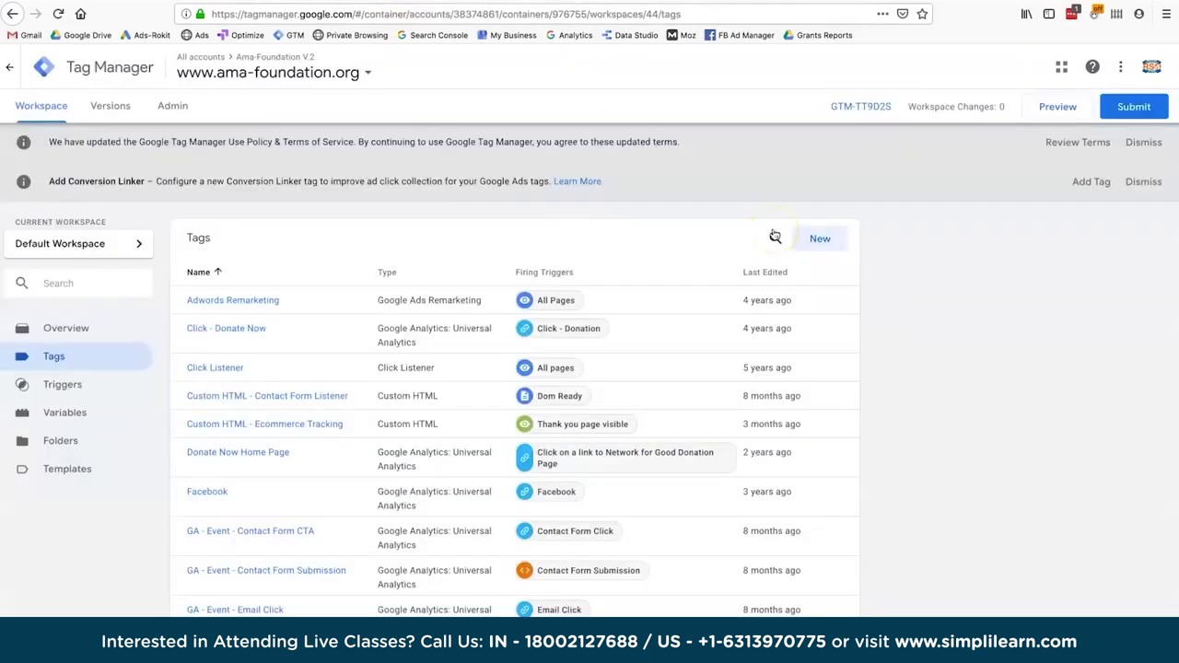
left_click(1038, 105)
left_click(754, 138)
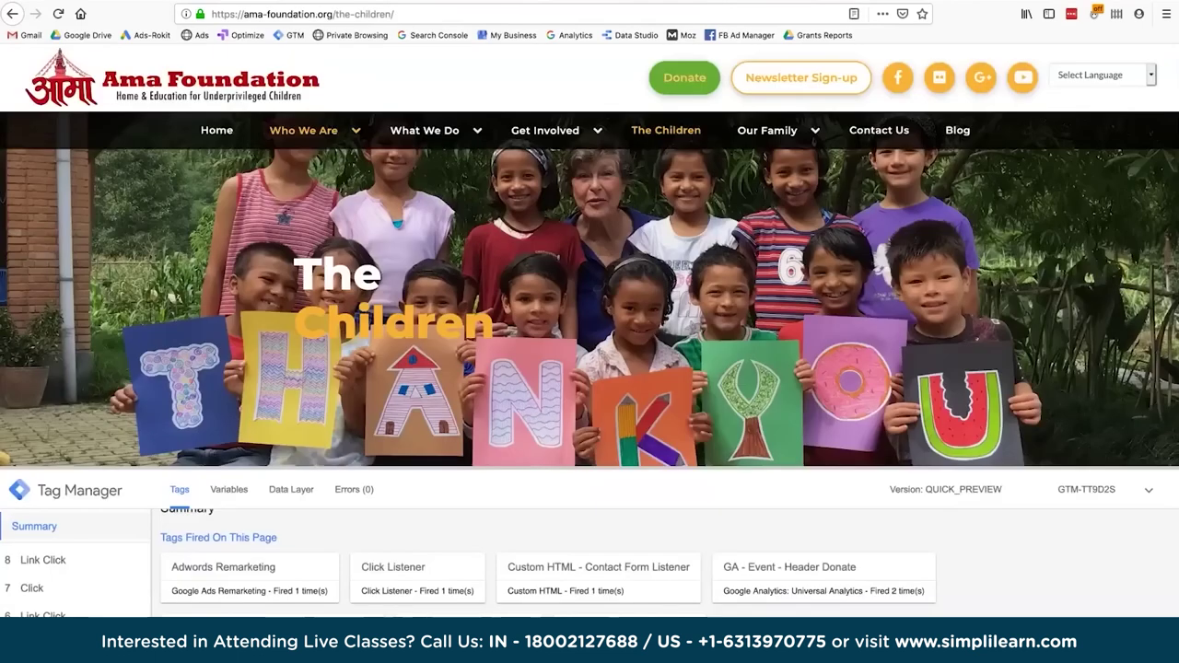
Examine the clickable elements on The Children page, including the header navigation, newsletter sign-up, social links and Support A Child button
left_click(313, 130)
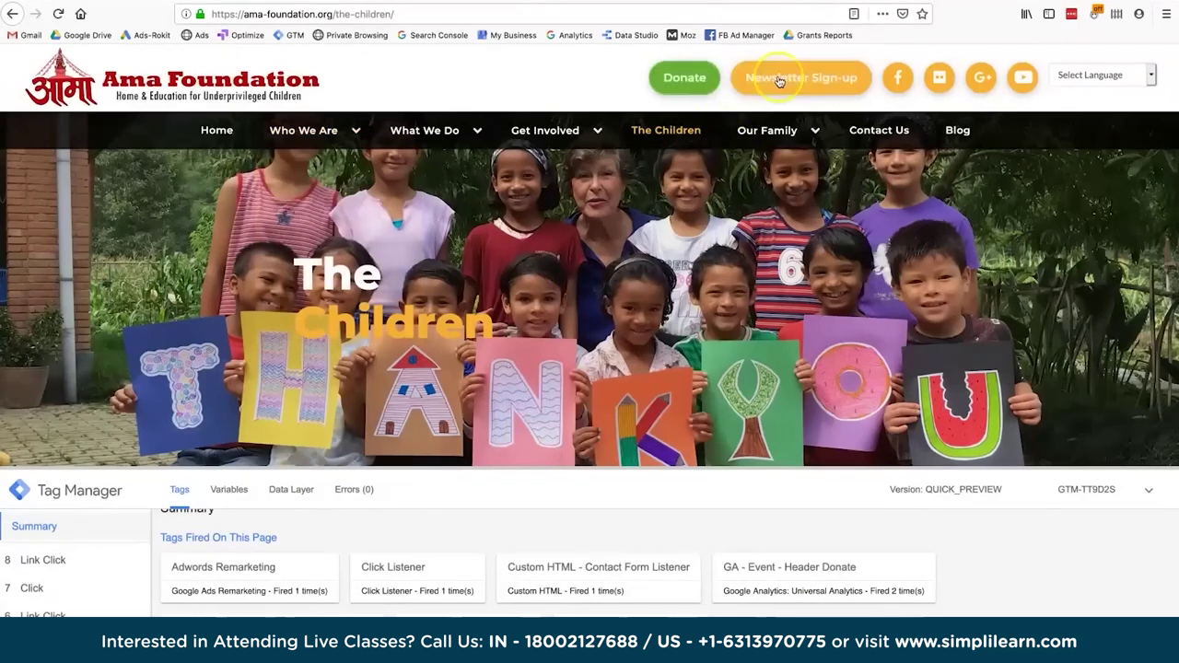
left_click(894, 81)
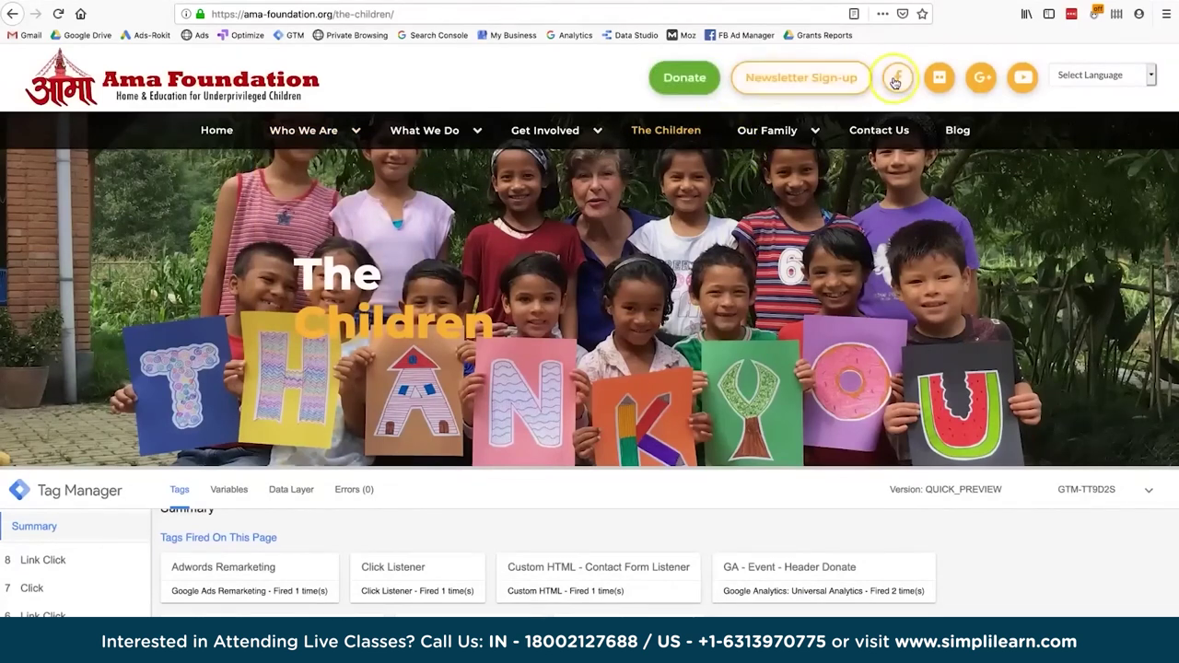
scroll(875, 257, "down", 10)
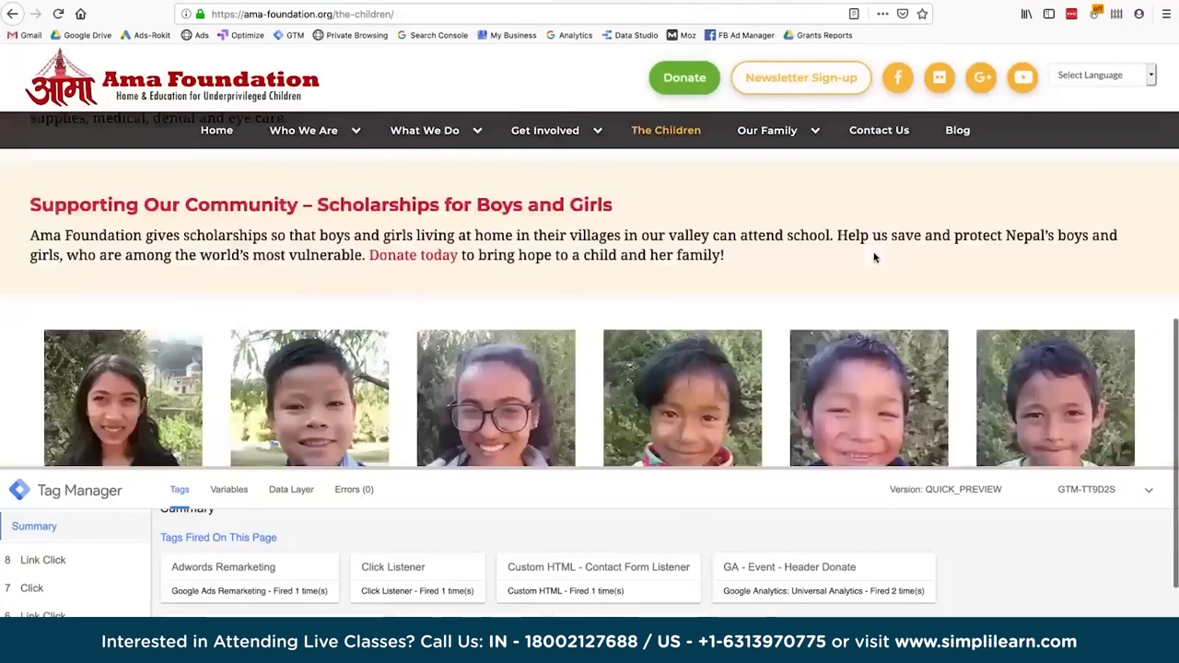
scroll(874, 257, "up", 10)
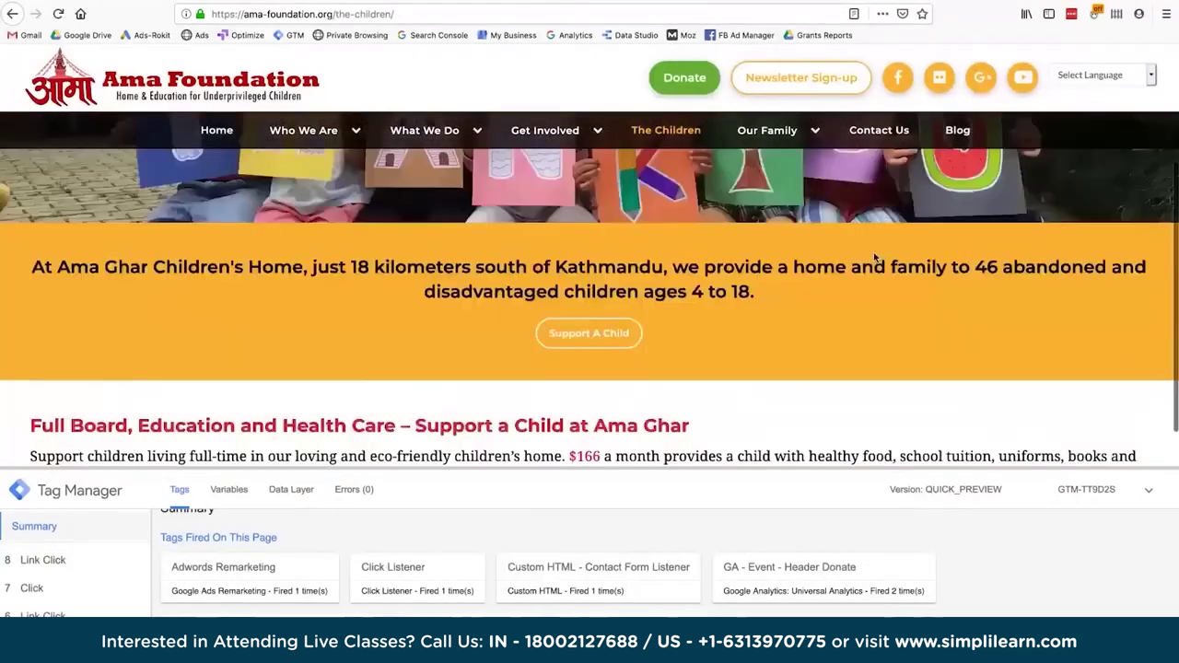
scroll(736, 295, "down", 1)
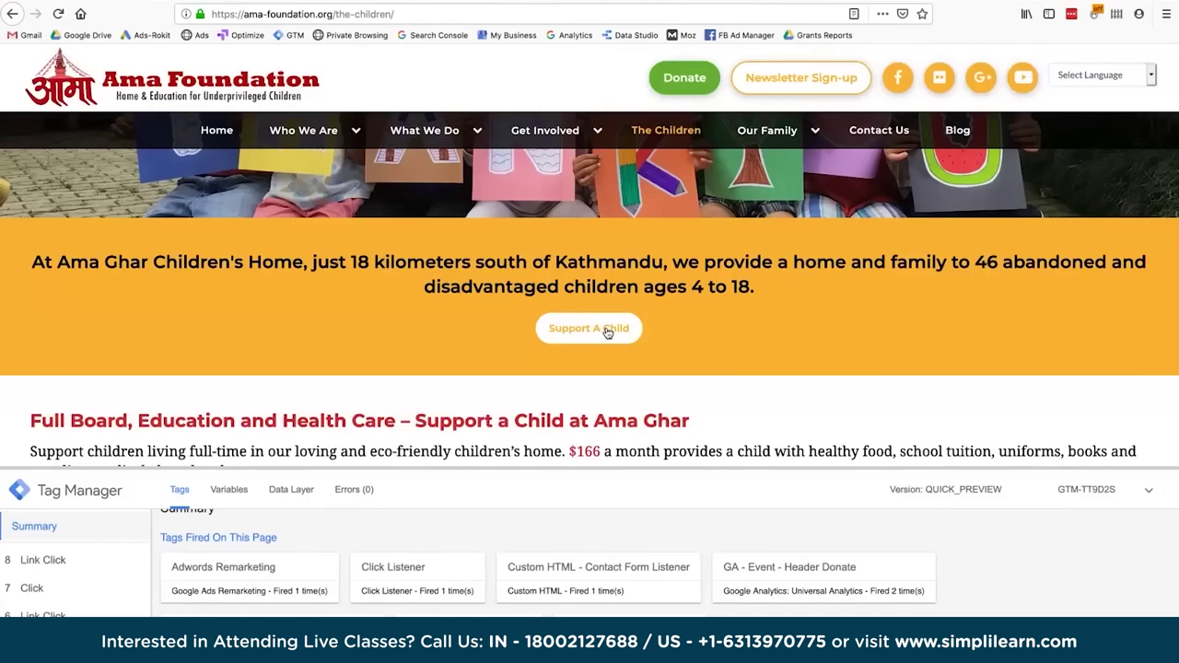
Review the event categories in the Analytics Top Events report and the list of tags in Tag Manager
left_click(142, 4)
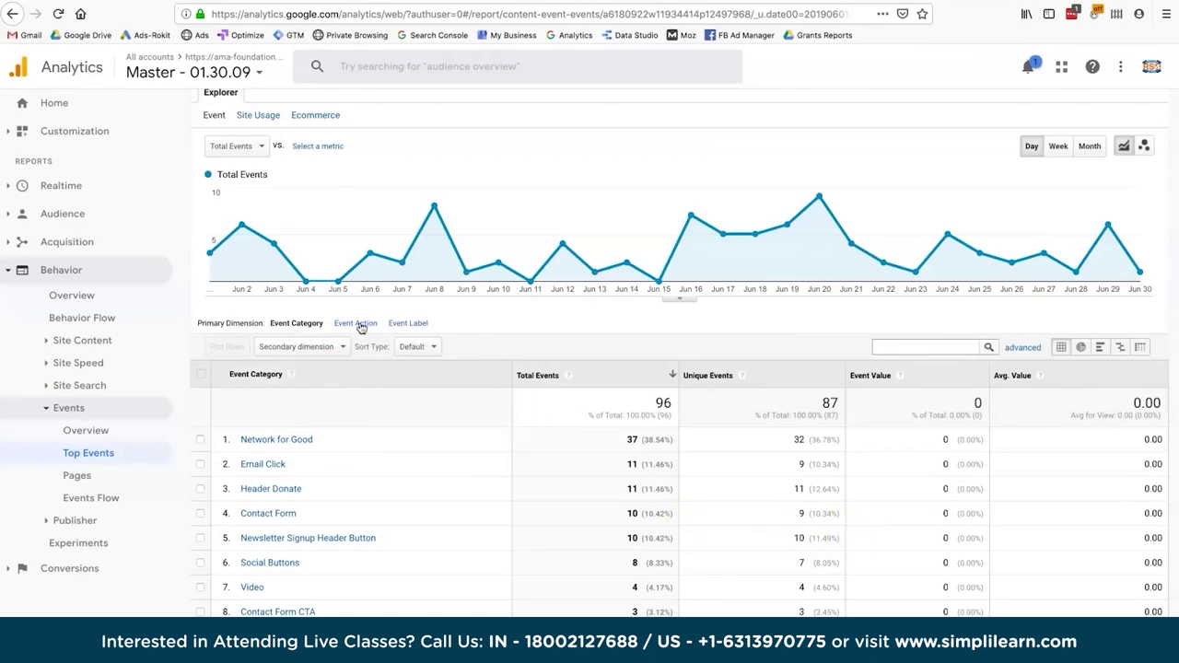
left_click(415, 7)
scroll(408, 428, "down", 3)
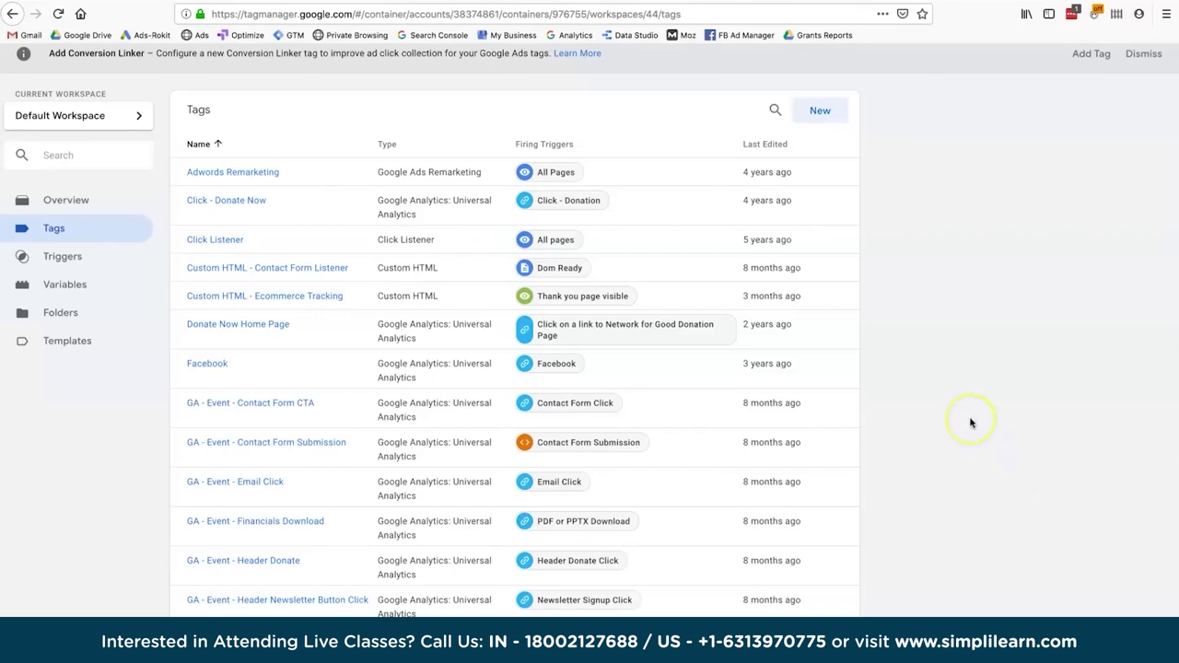
Switch to the GTM event tracking (master) spreadsheet and examine the Notes entry for the asset form event
key("super+Tab")
key("super+Tab")
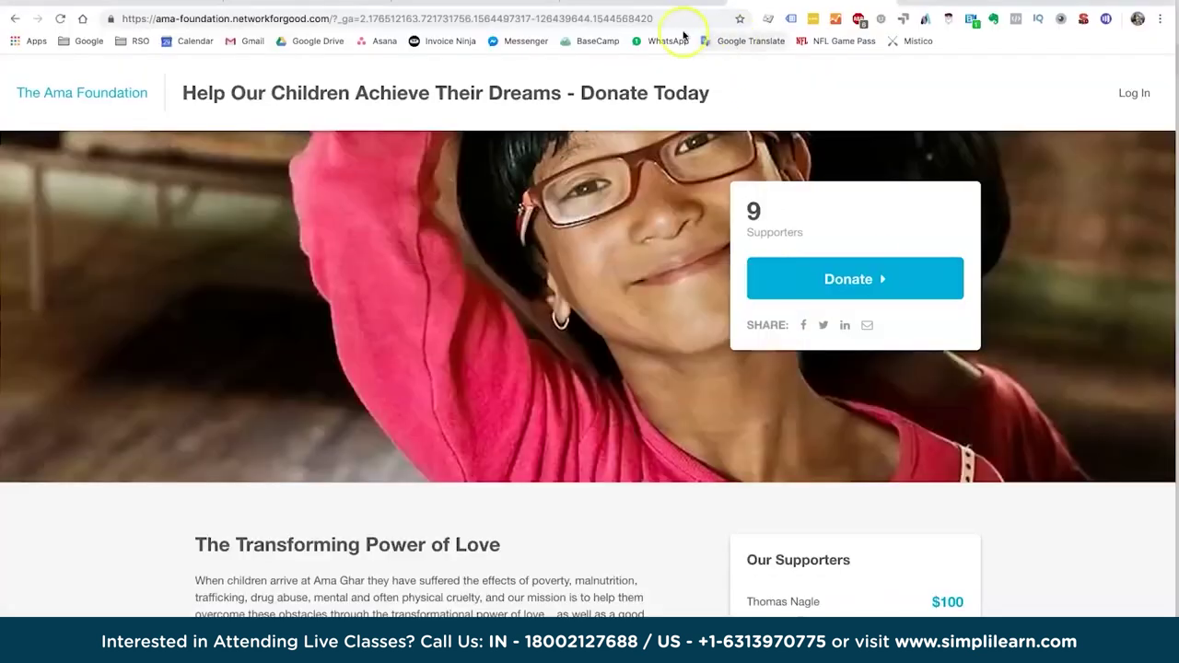
left_click(318, 4)
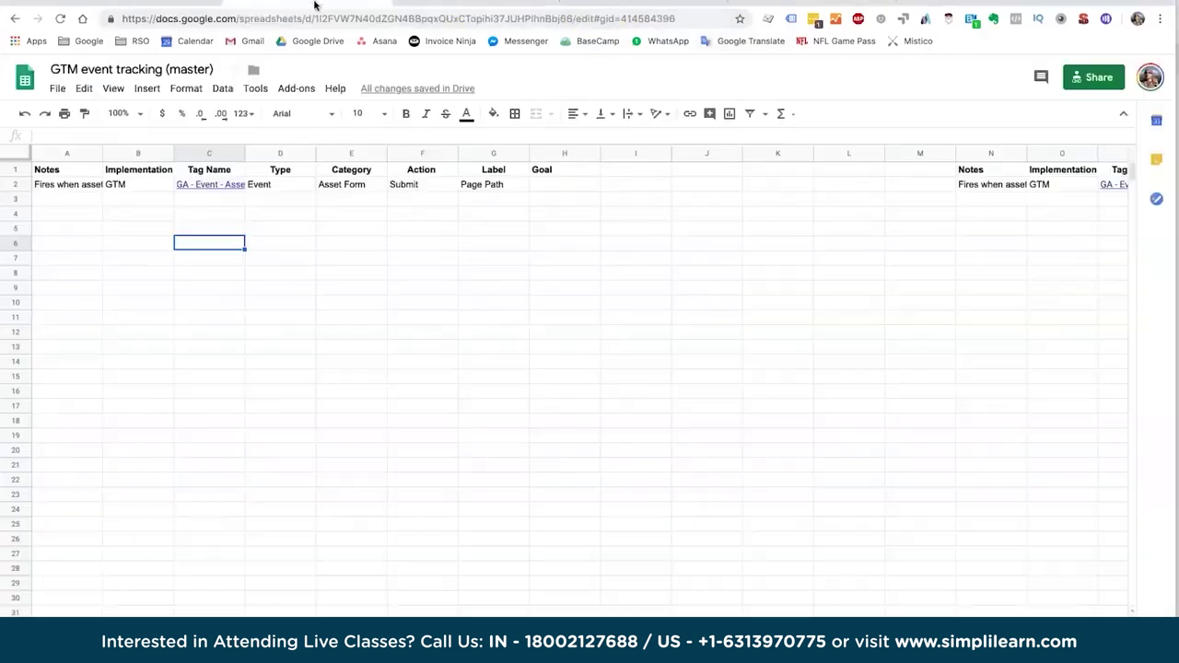
left_click(68, 170)
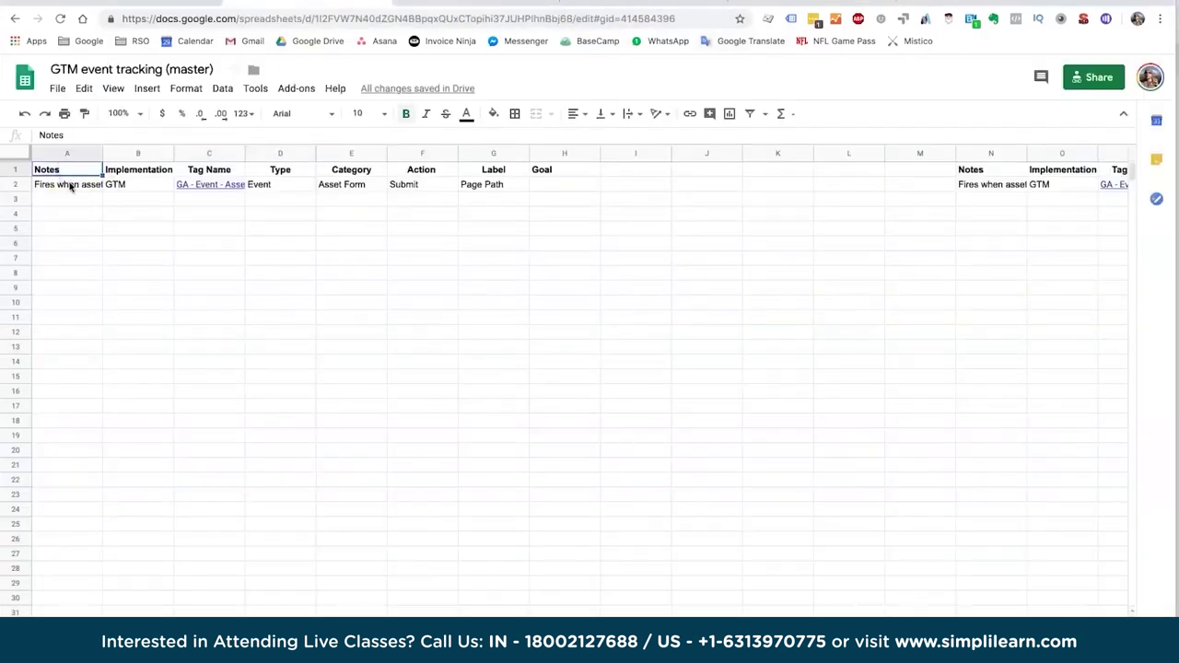
left_click(70, 185)
left_click(82, 194)
left_click(80, 185)
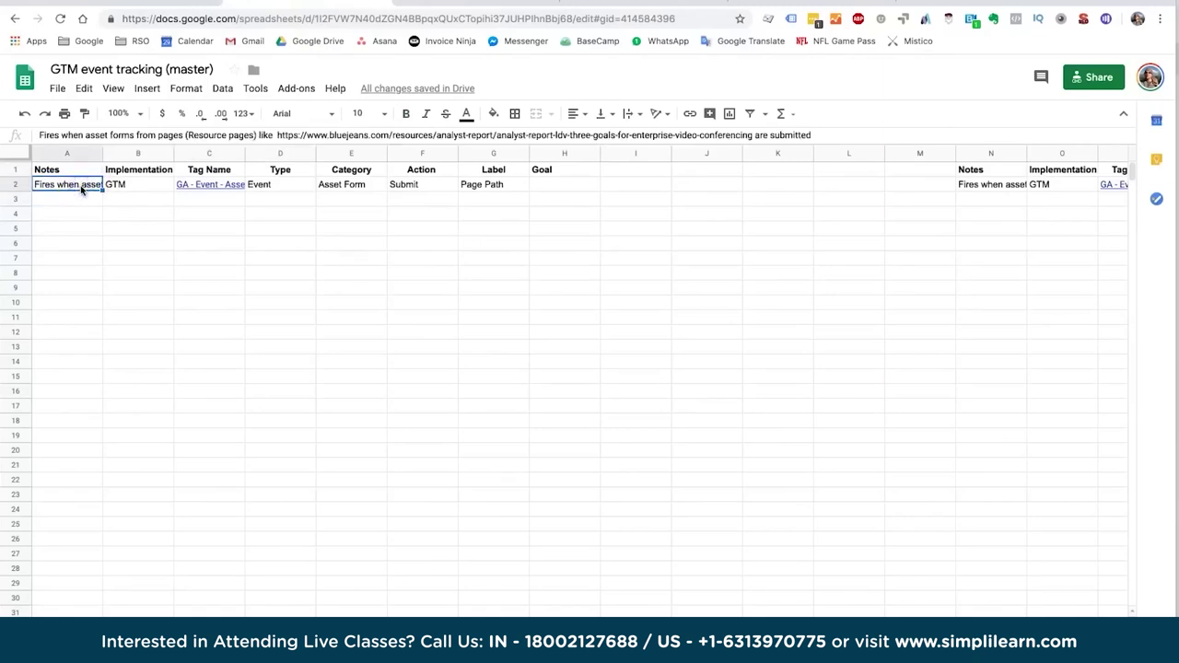
left_click(82, 199)
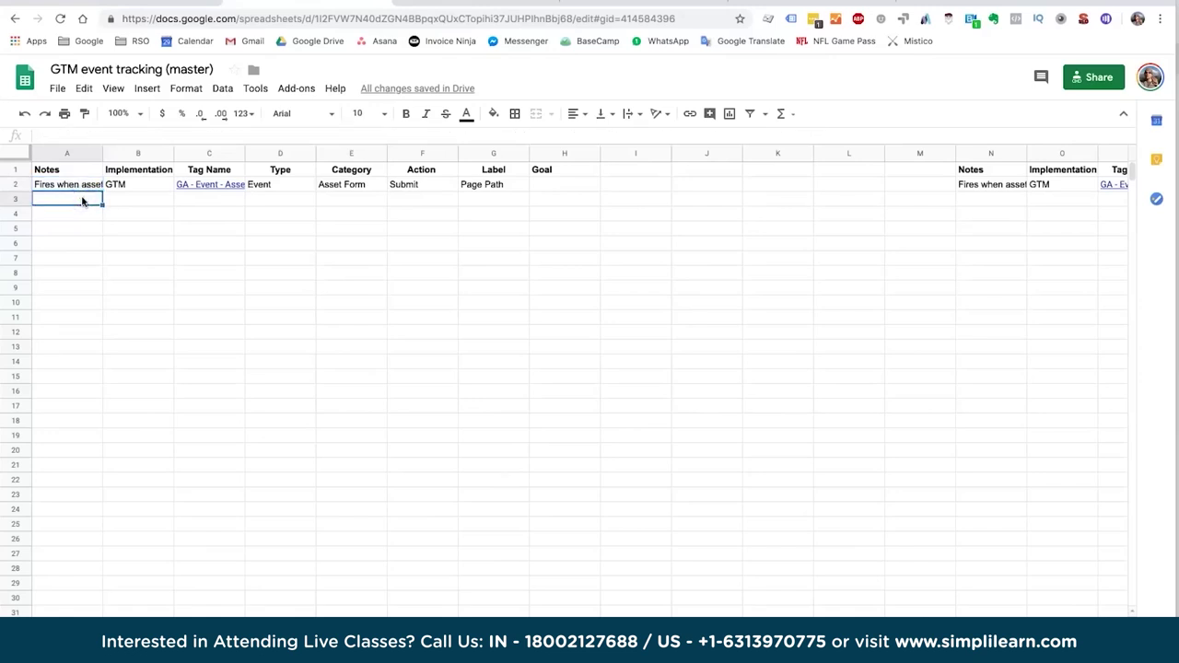
Examine the asset form row's Tag Name, Type, Category, Action, Label and Goal cells
left_click(190, 185)
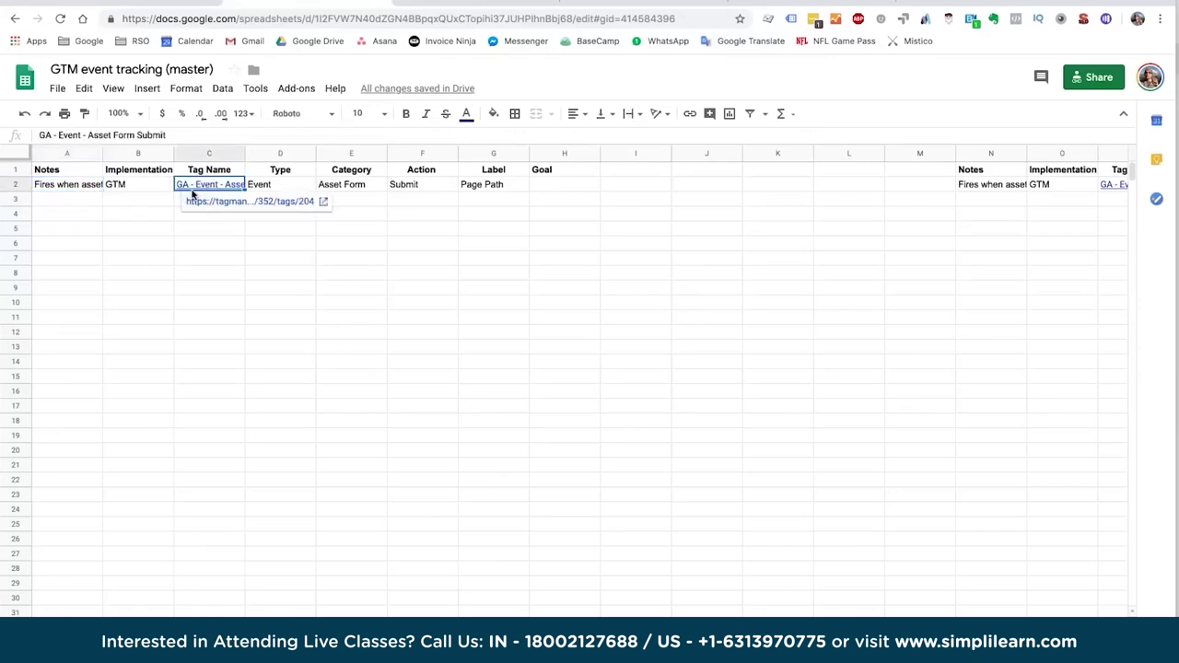
left_click(267, 187)
left_click(327, 185)
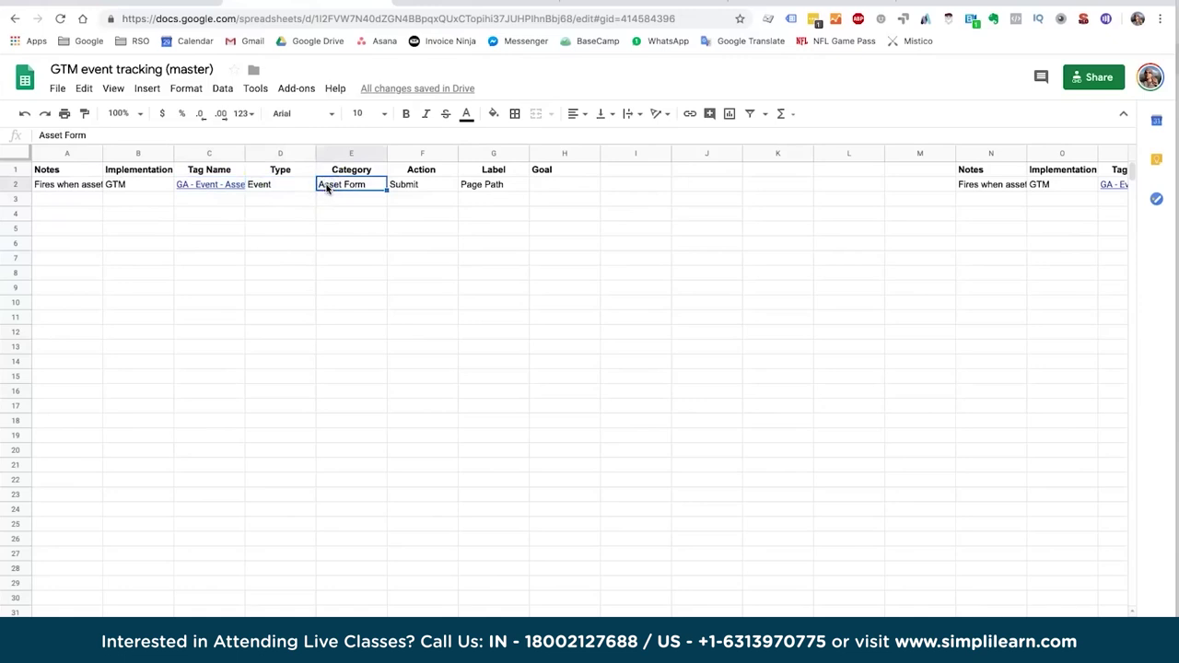
left_click(435, 184)
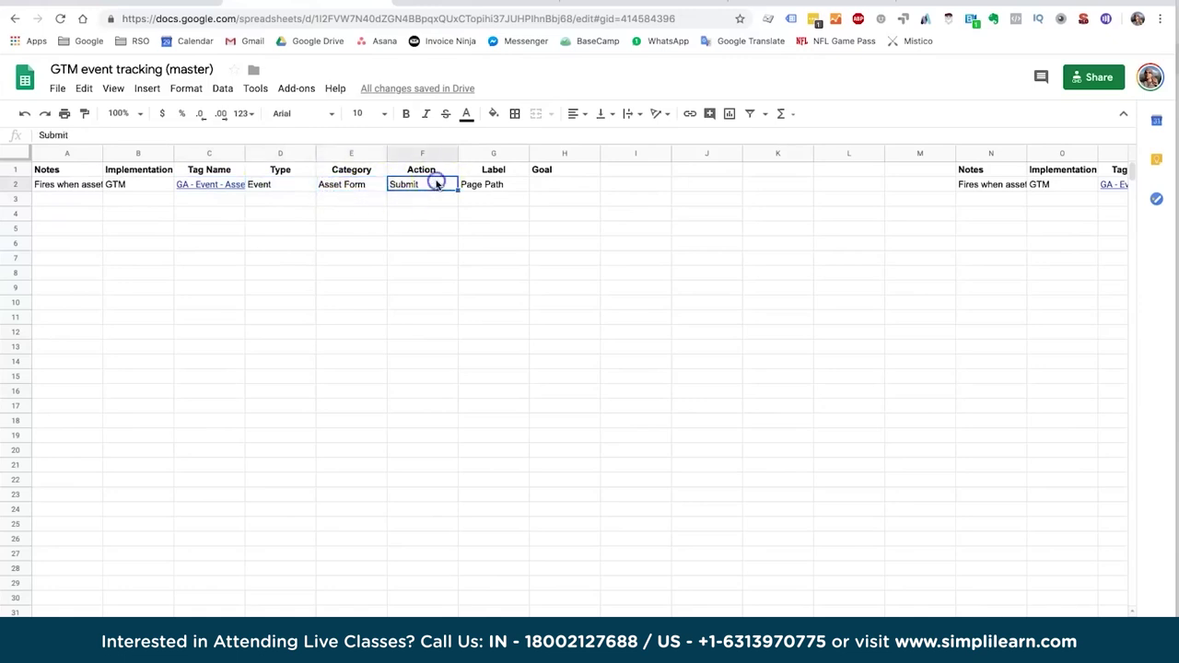
left_click(468, 184)
left_click(548, 187)
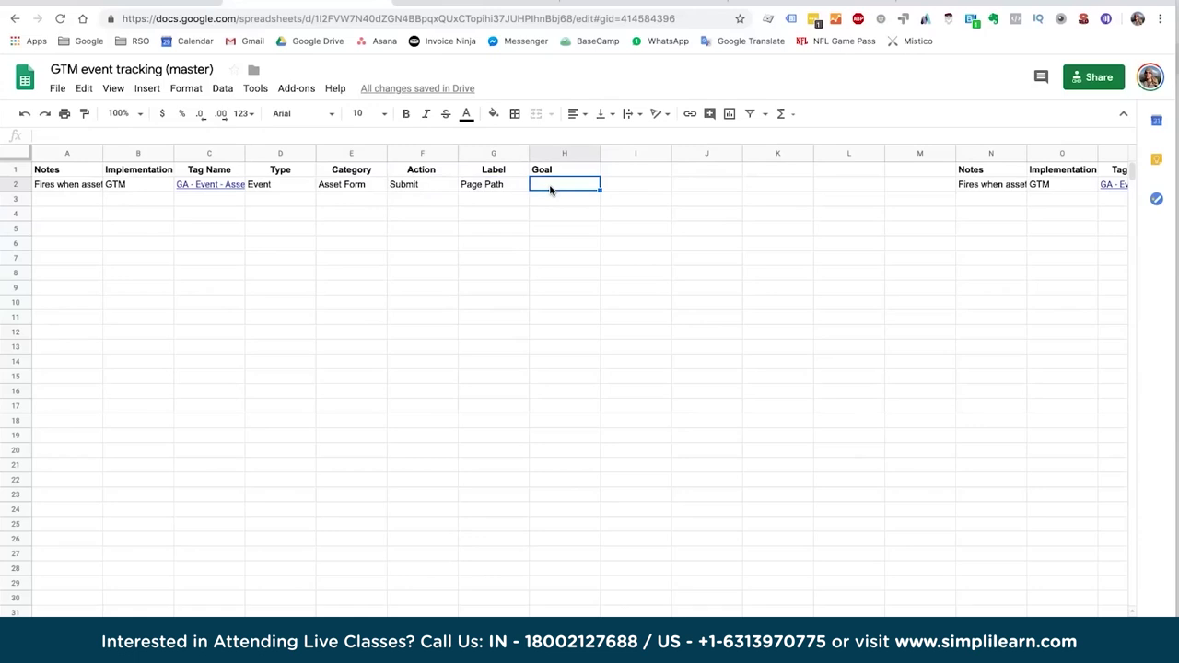
Switch back to Analytics and open the goals list in the Master view's admin settings
key("super+Tab")
left_click(178, 159)
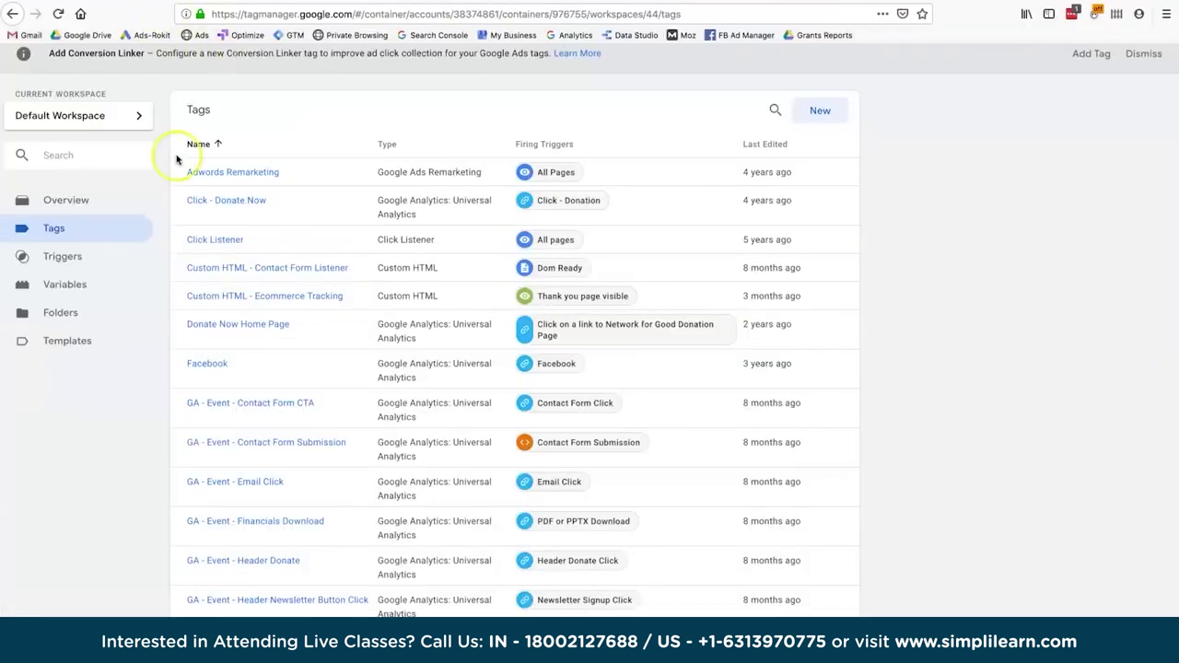
left_click(154, 3)
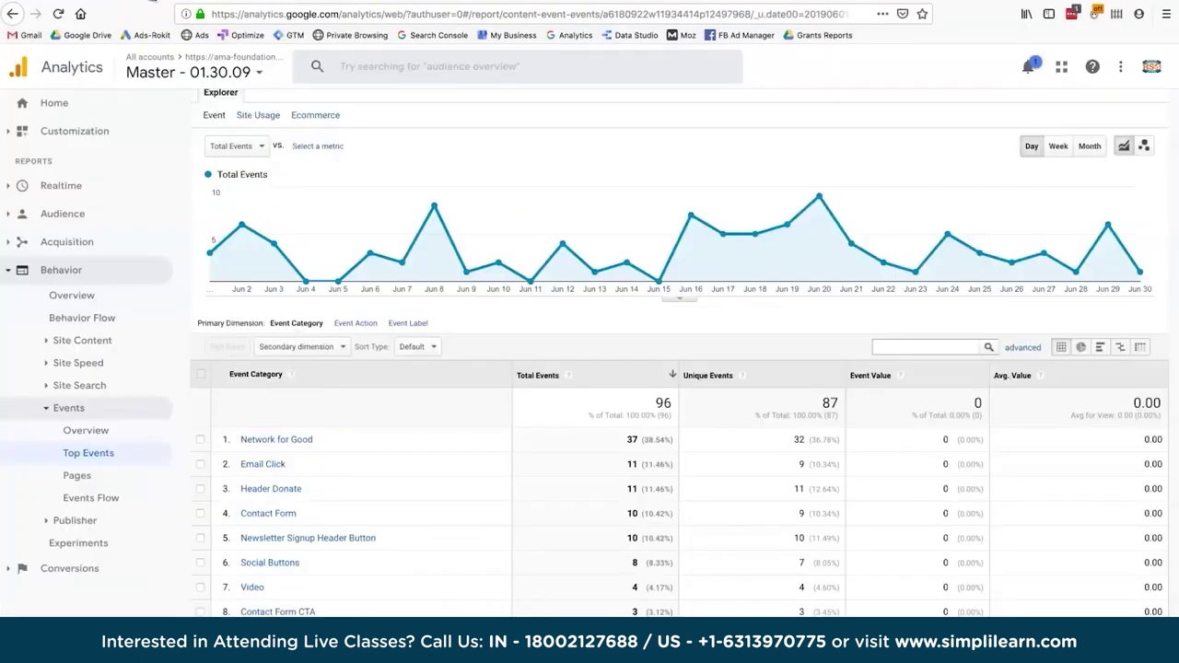
left_click(23, 636)
left_click(847, 273)
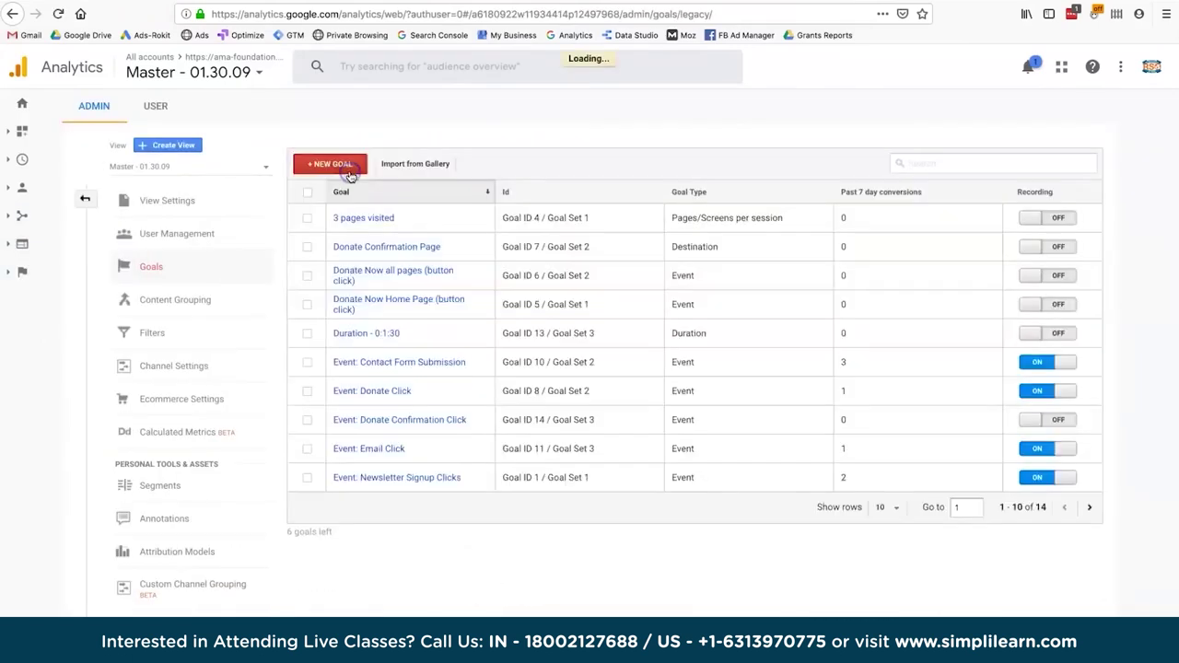
Start a new goal with a custom setup and set its type to Event
left_click(346, 170)
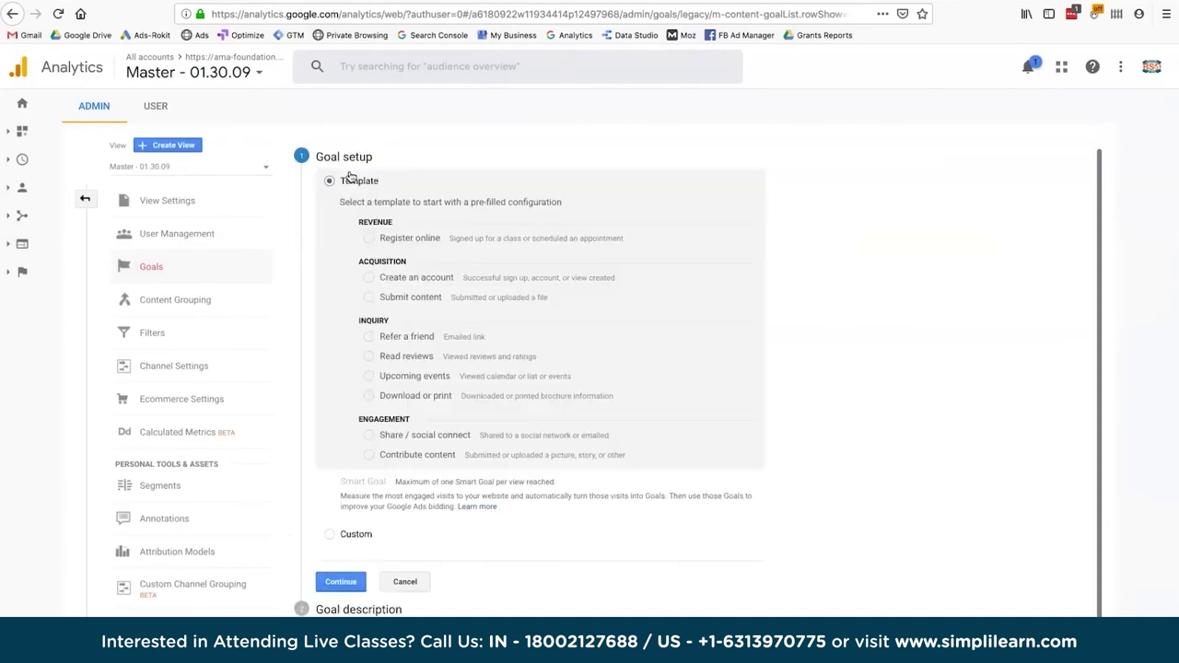
left_click(359, 532)
left_click(340, 581)
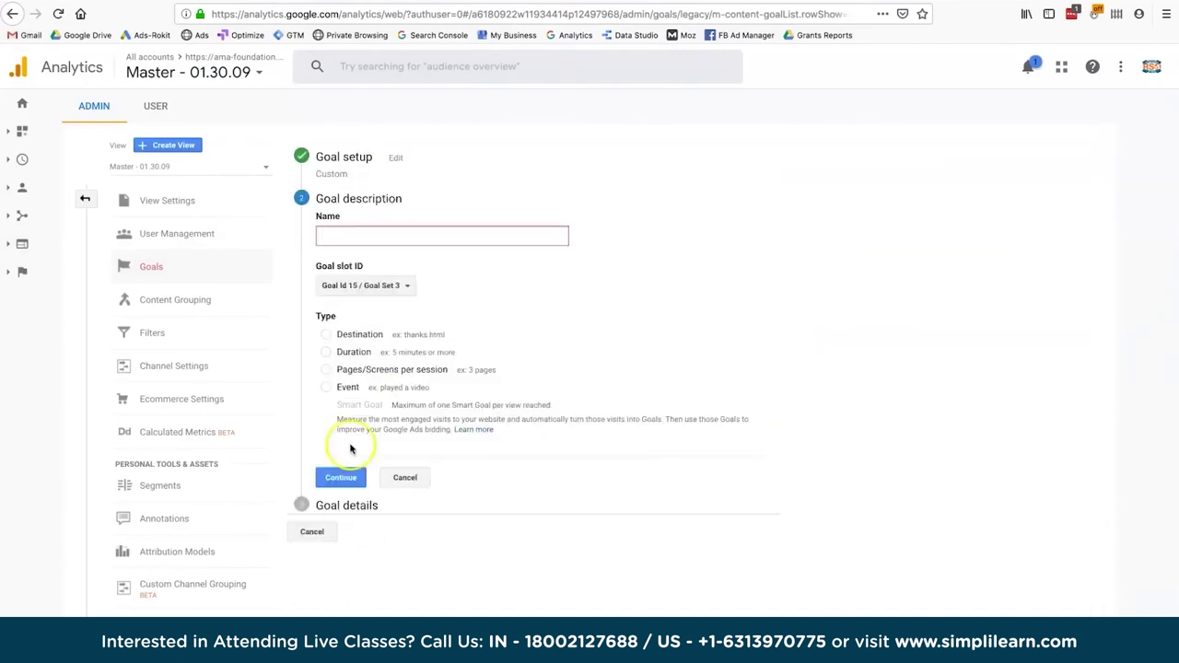
left_click(341, 385)
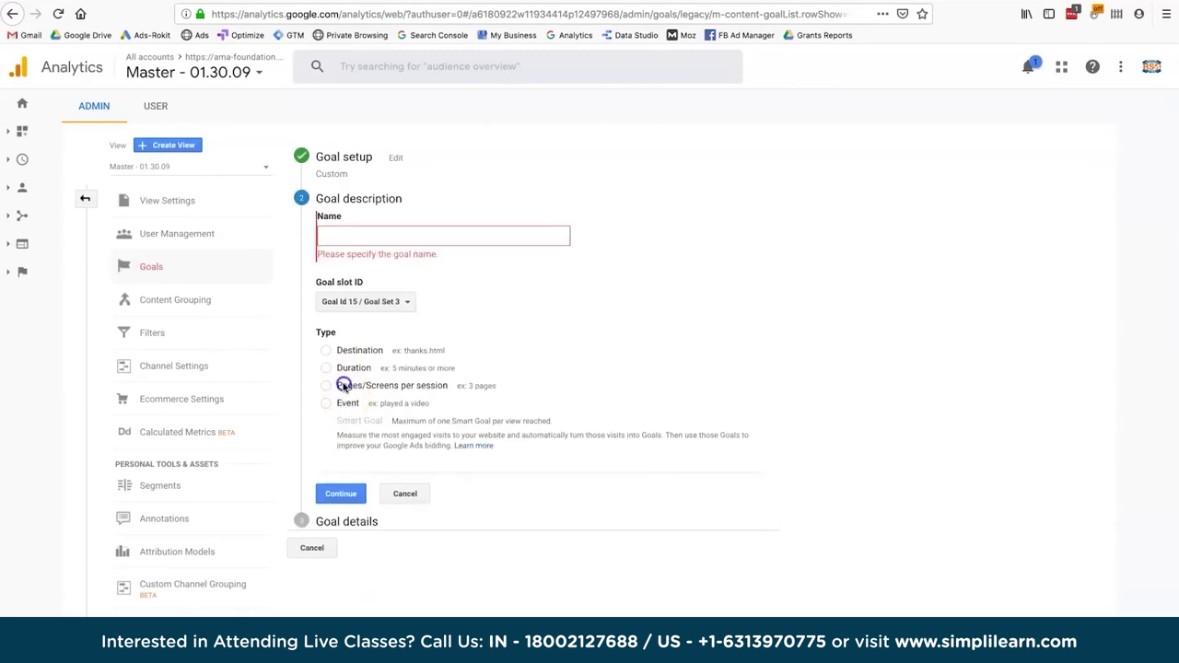
Name the goal "Event - Clicker on Header Donate" and continue to the goal details
left_click(381, 237)
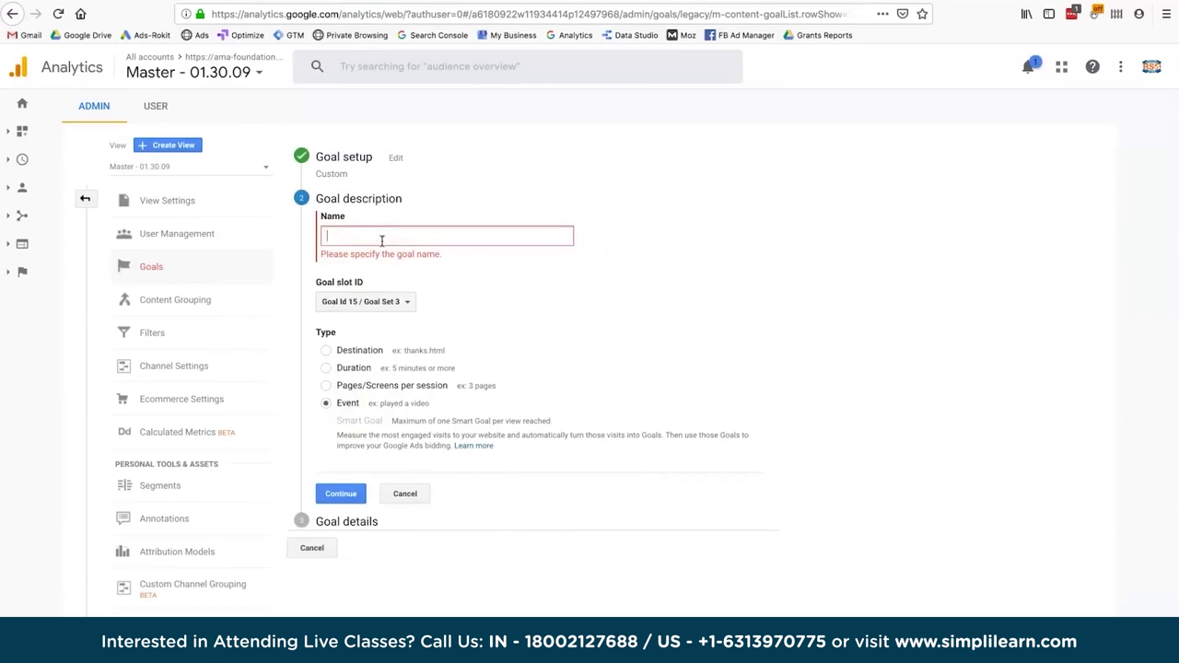
type("Event ")
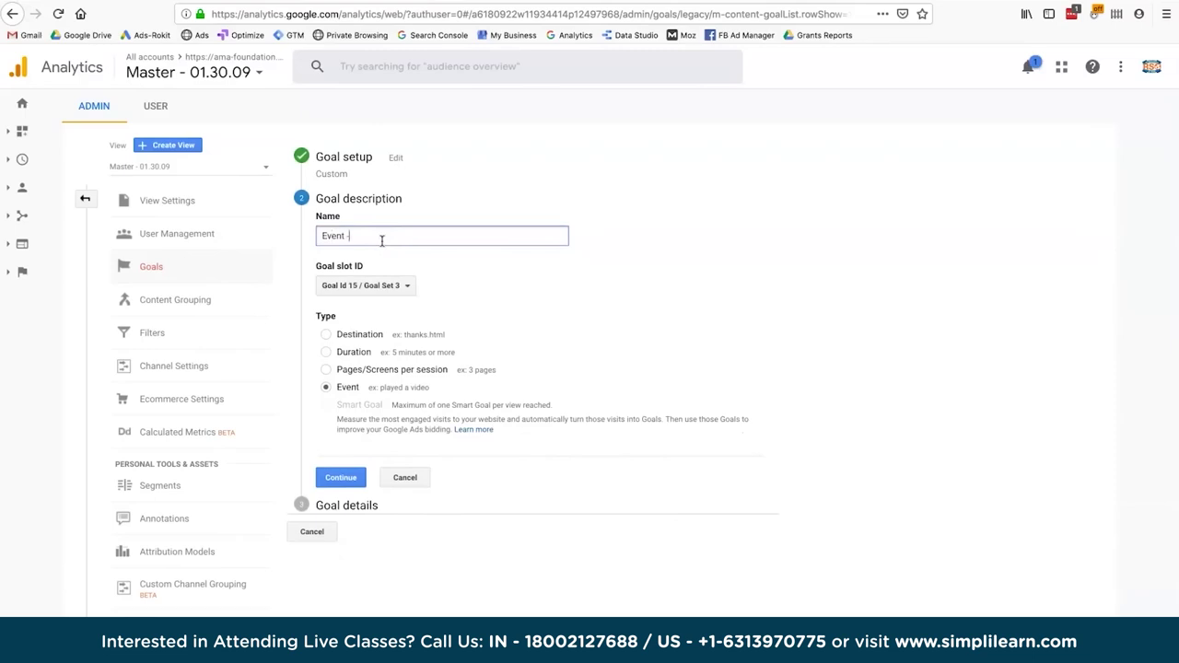
type("- Cl")
key("BackSpace")
key("BackSpace")
key("BackSpace")
key("BackSpace")
type("- Clicker on Header Donate")
left_click(341, 477)
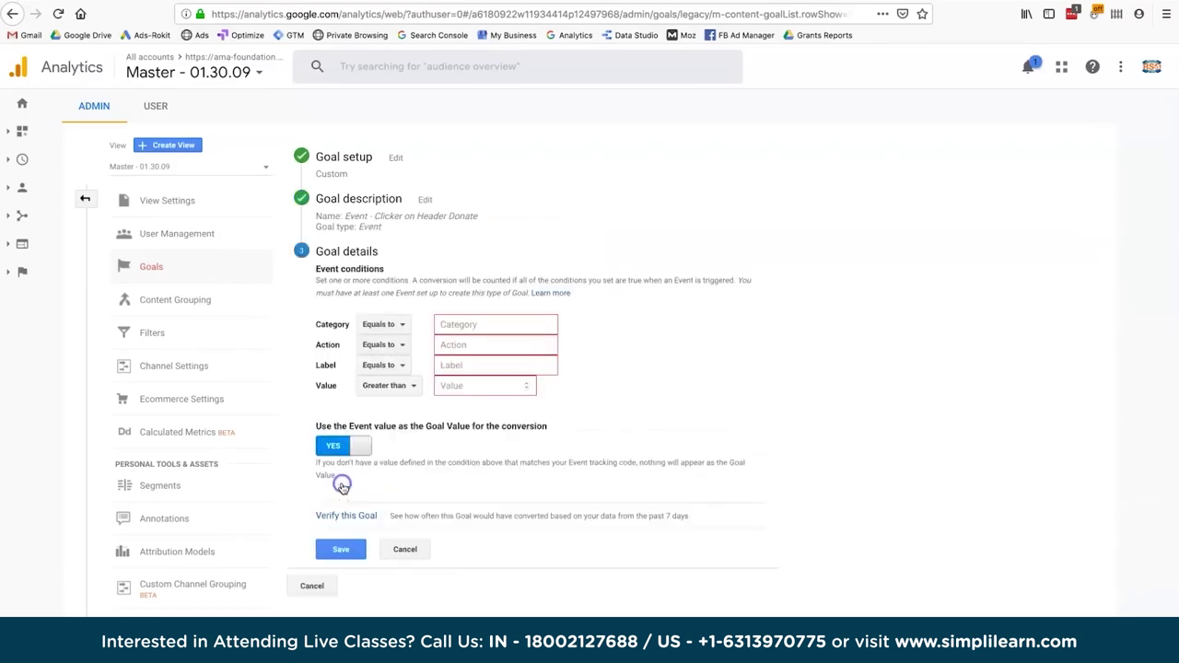
Set the goal's event conditions to category equals "Header Donate" and action equals "Click"
left_click(477, 322)
type("Header Donate")
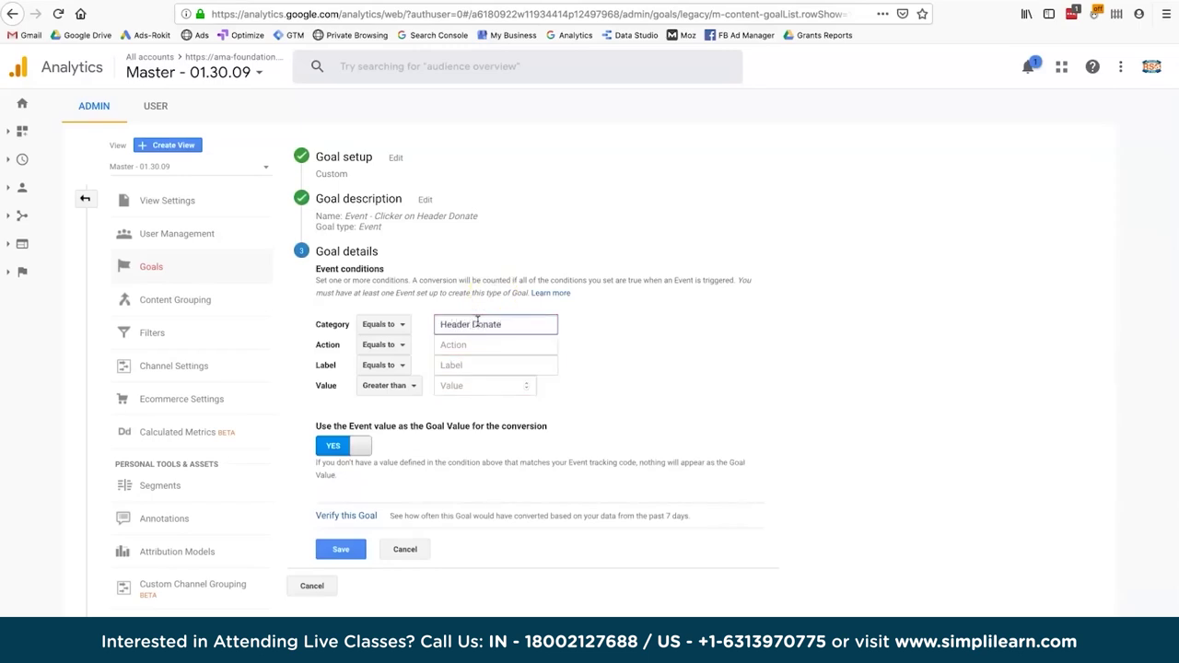
left_click(476, 343)
type("Click")
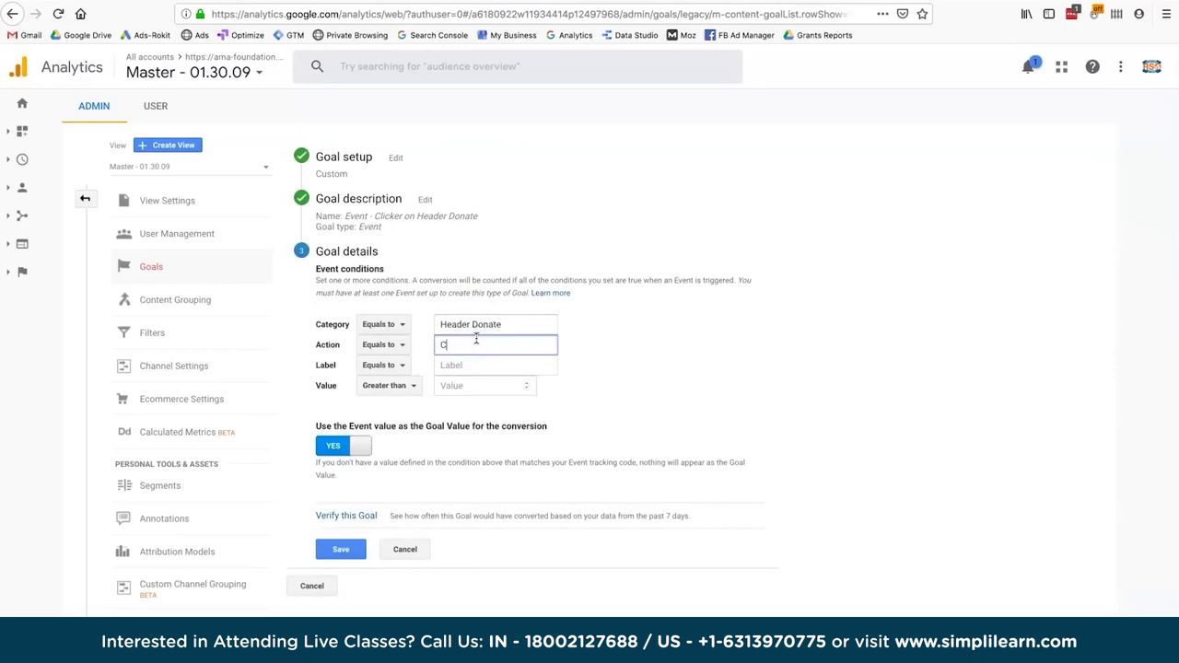
Verify the Header Donate goal against the past 7 days of data and examine its conversion rate
left_click(365, 515)
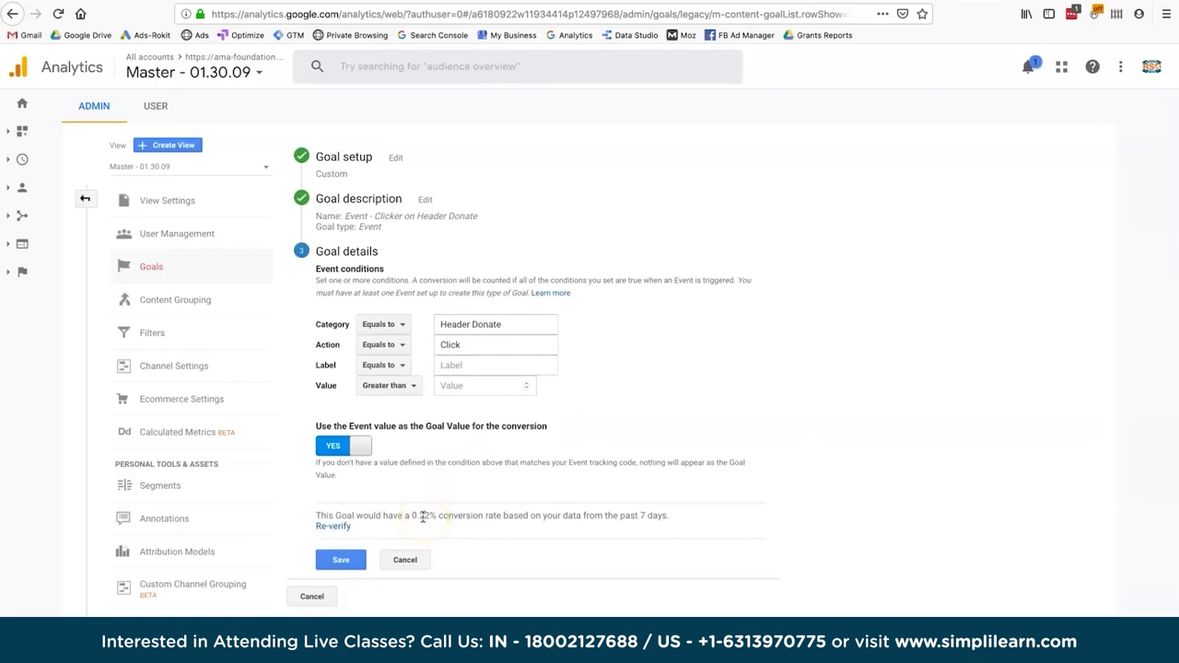
left_click_drag(359, 511, 434, 512)
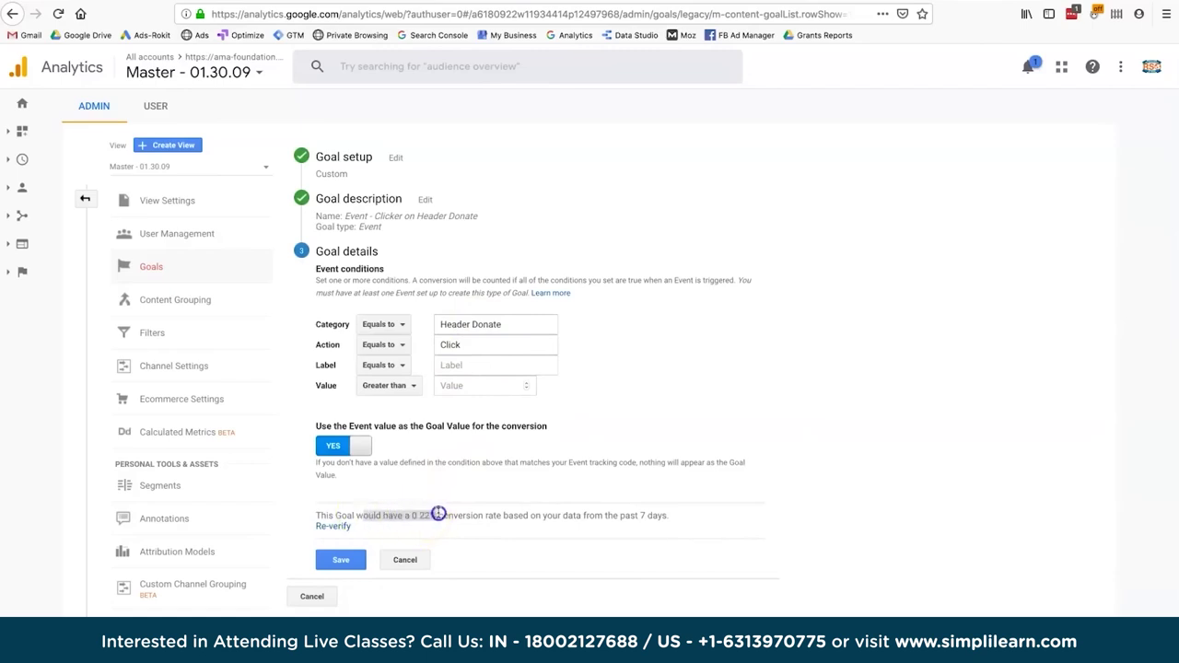
left_click(438, 512)
left_click(486, 330)
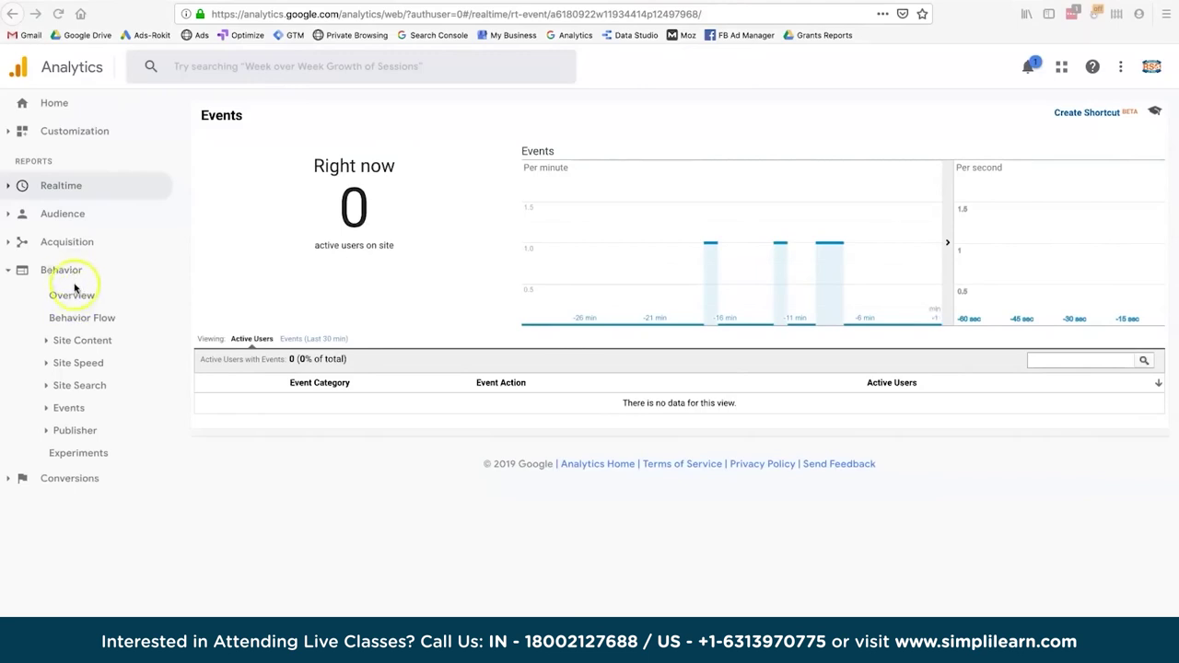
Open the Top Events report under the Behavior reports
left_click(75, 407)
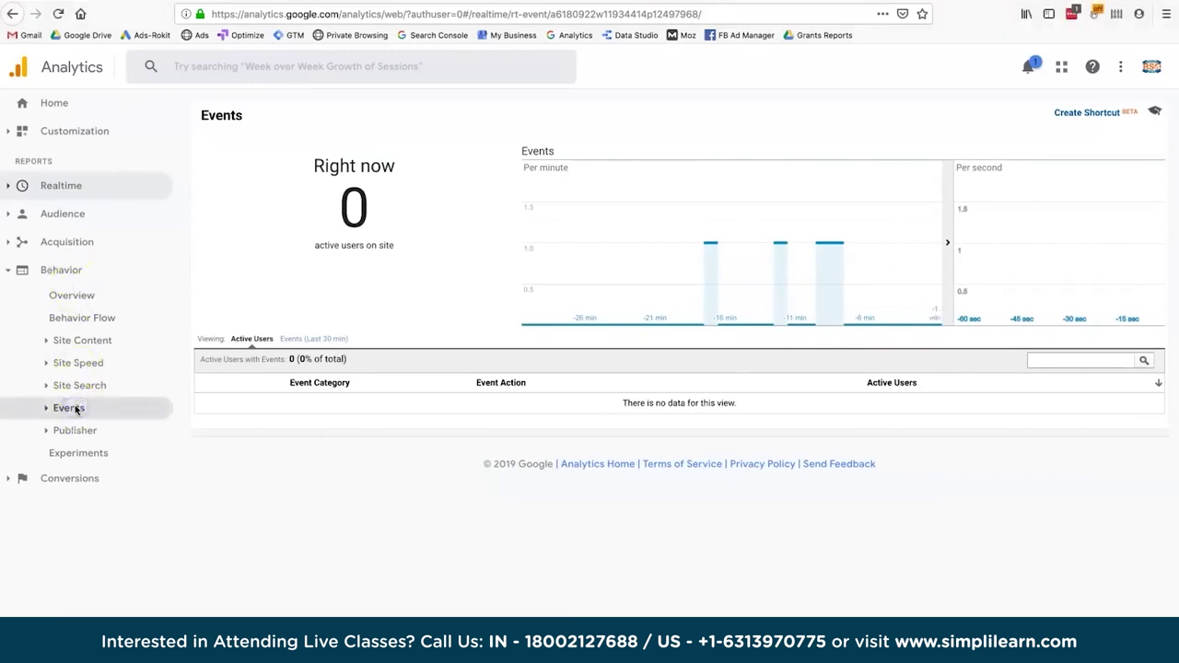
left_click(78, 453)
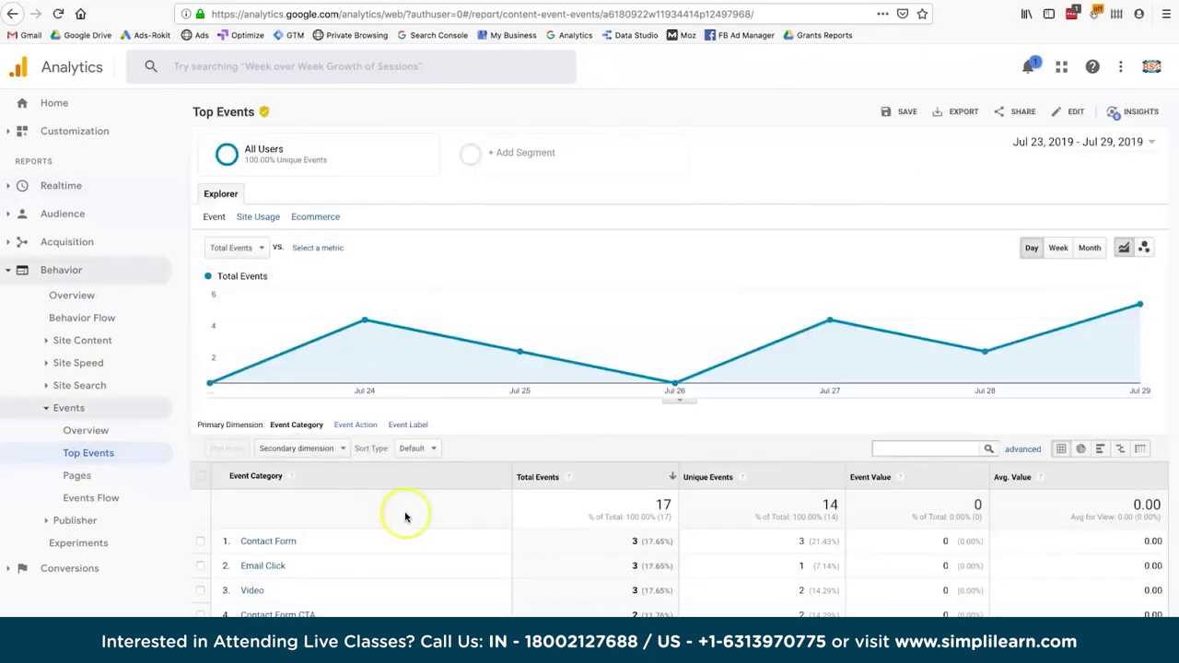
Set the Top Events report's date range to start on Jan 1, 2019 and end on Jul 29, 2019
scroll(408, 516, "down", 3)
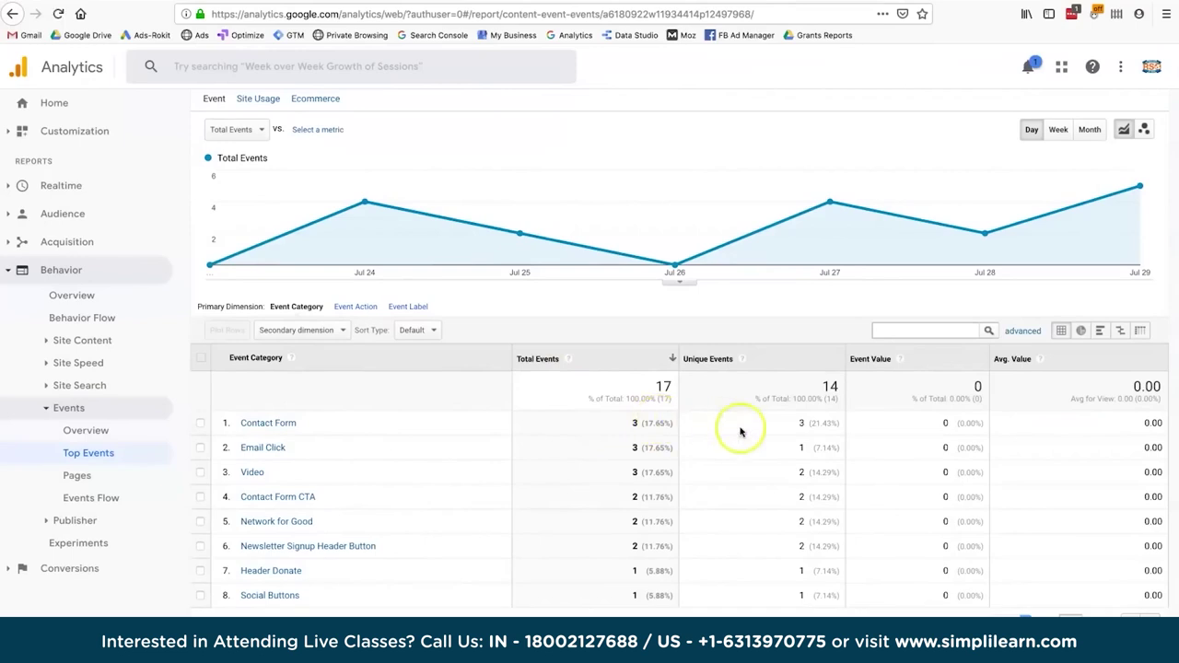
scroll(740, 430, "up", 3)
left_click(1024, 145)
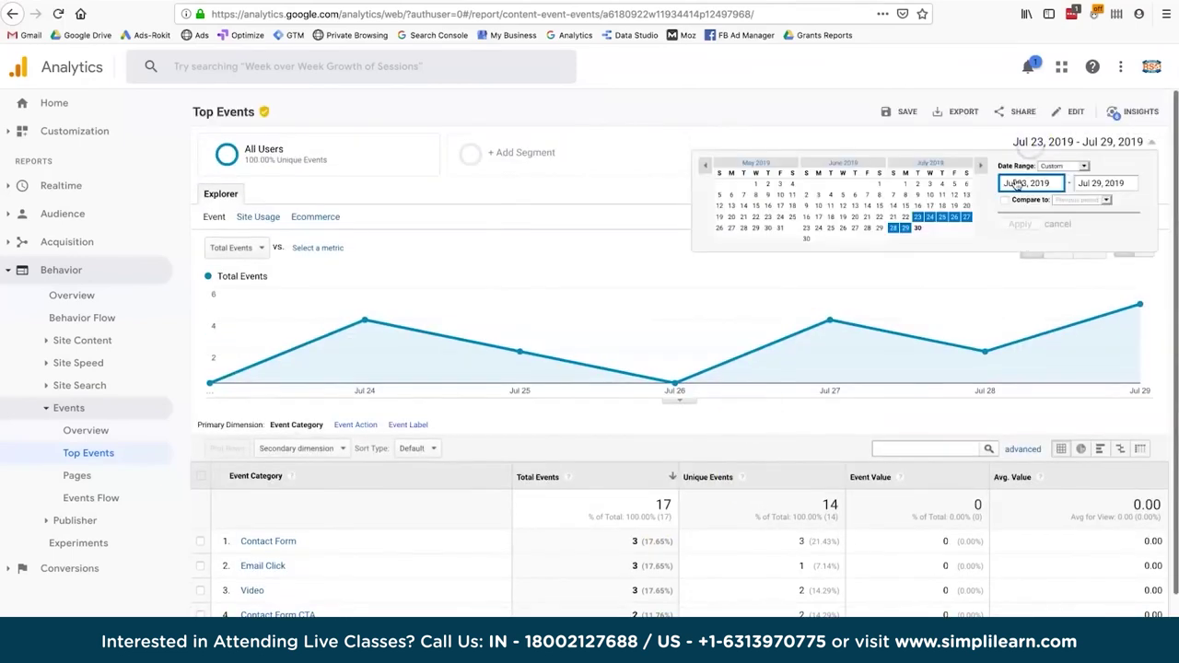
type("1/1/2019")
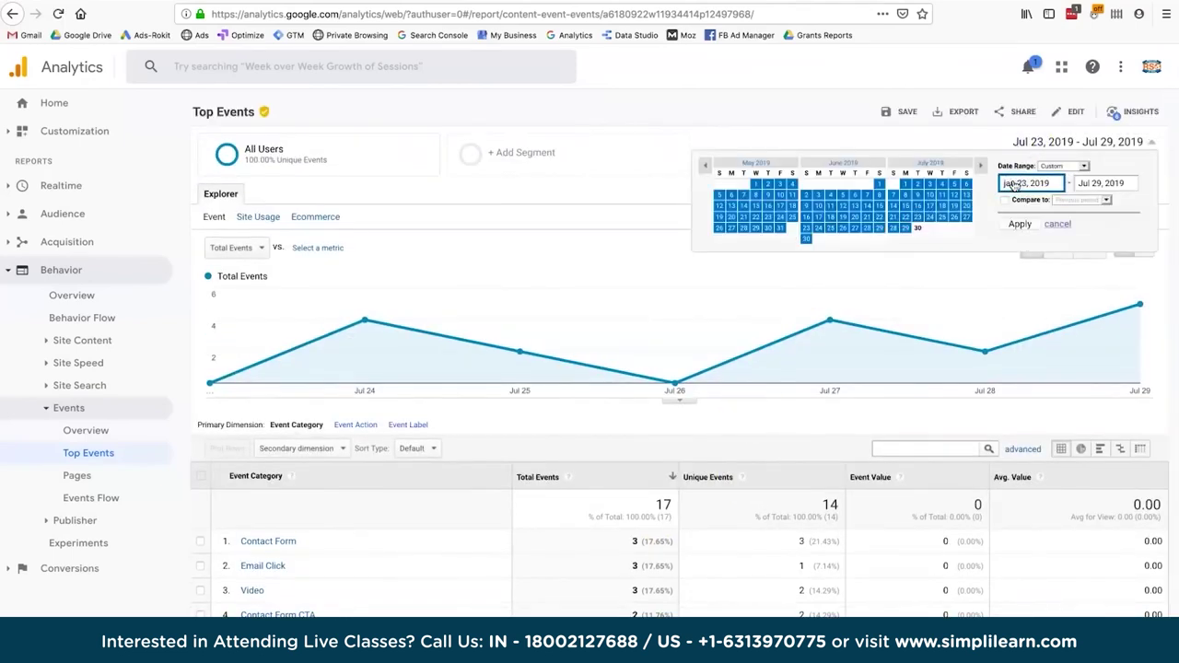
key("Return")
scroll(650, 506, "down", 1)
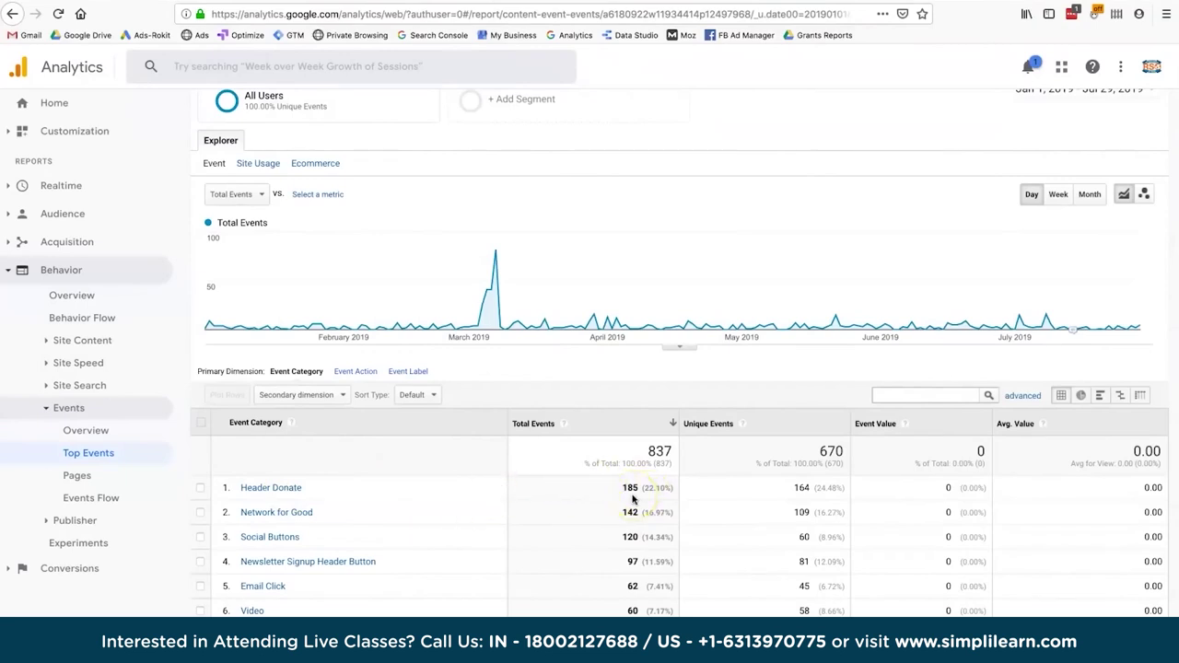
Revisit the header Donate button on the Ama Foundation site's The Children page, then return to the Top Events report
left_click(689, 436)
key("ctrl+Tab")
left_click(681, 82)
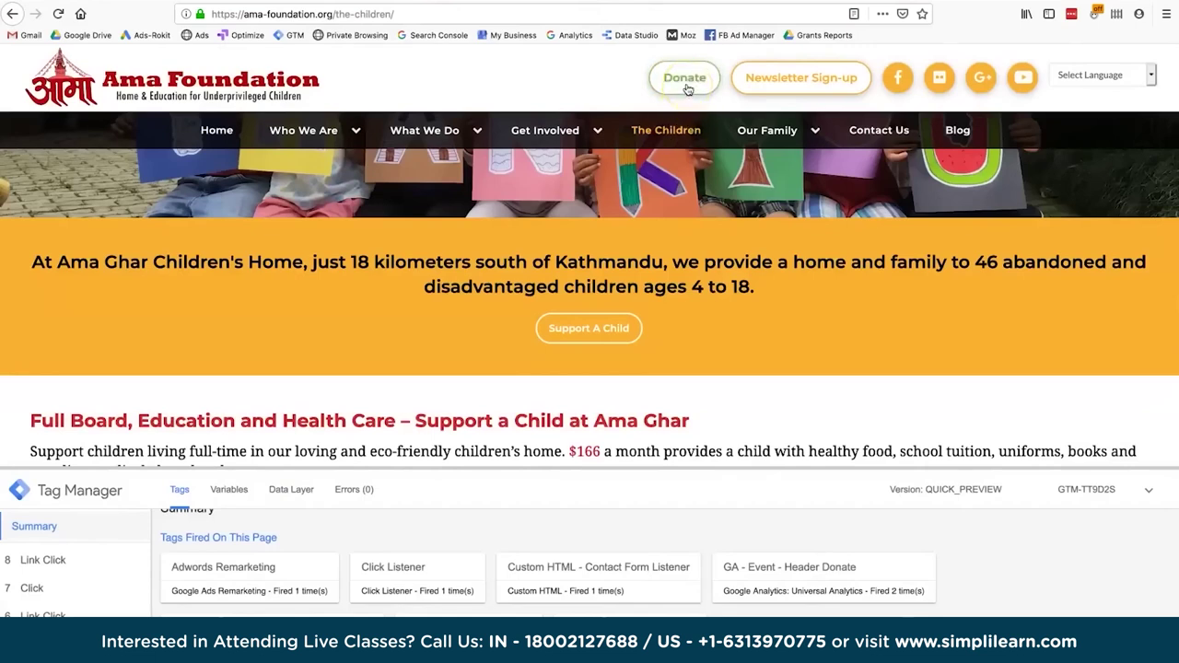
key("ctrl+Tab")
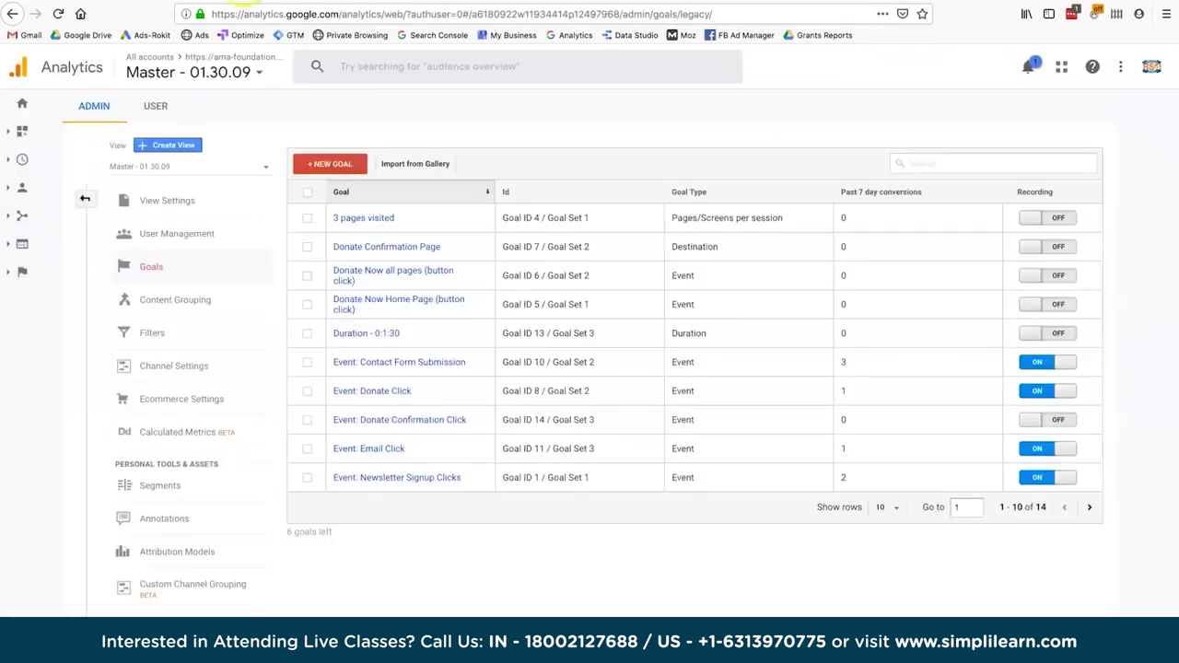
key("ctrl+Tab")
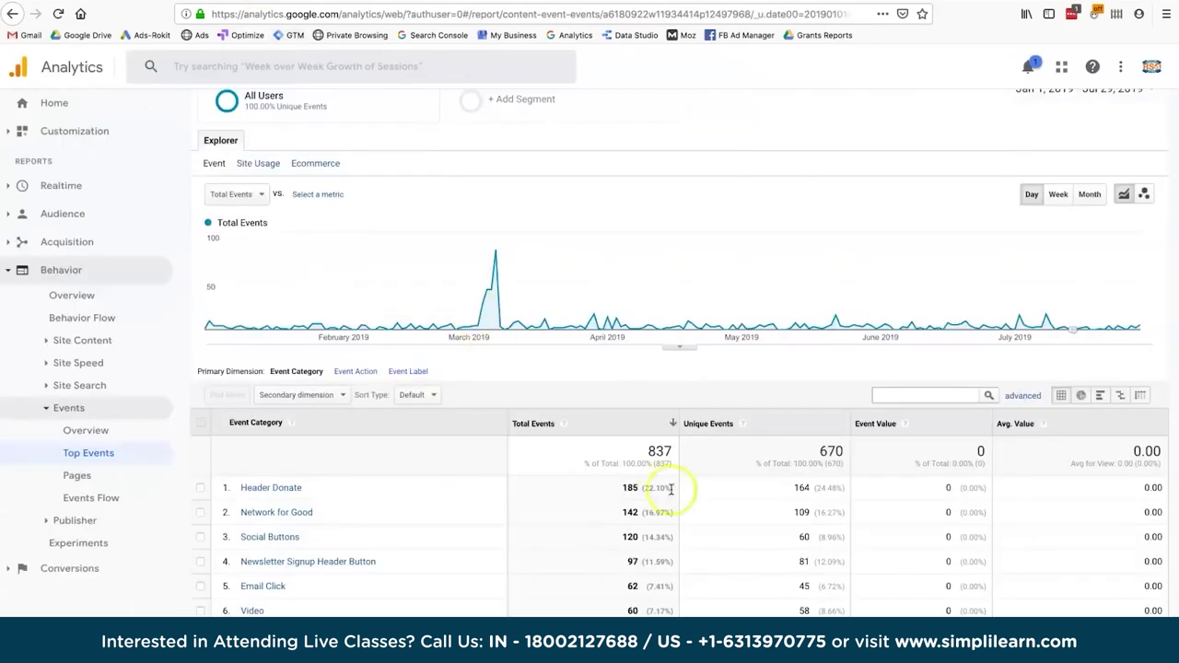
Examine the Header Donate row's total events, unique events, event value and average value in the Top Events report
left_click(801, 485)
double_click(624, 486)
left_click_drag(875, 479, 905, 498)
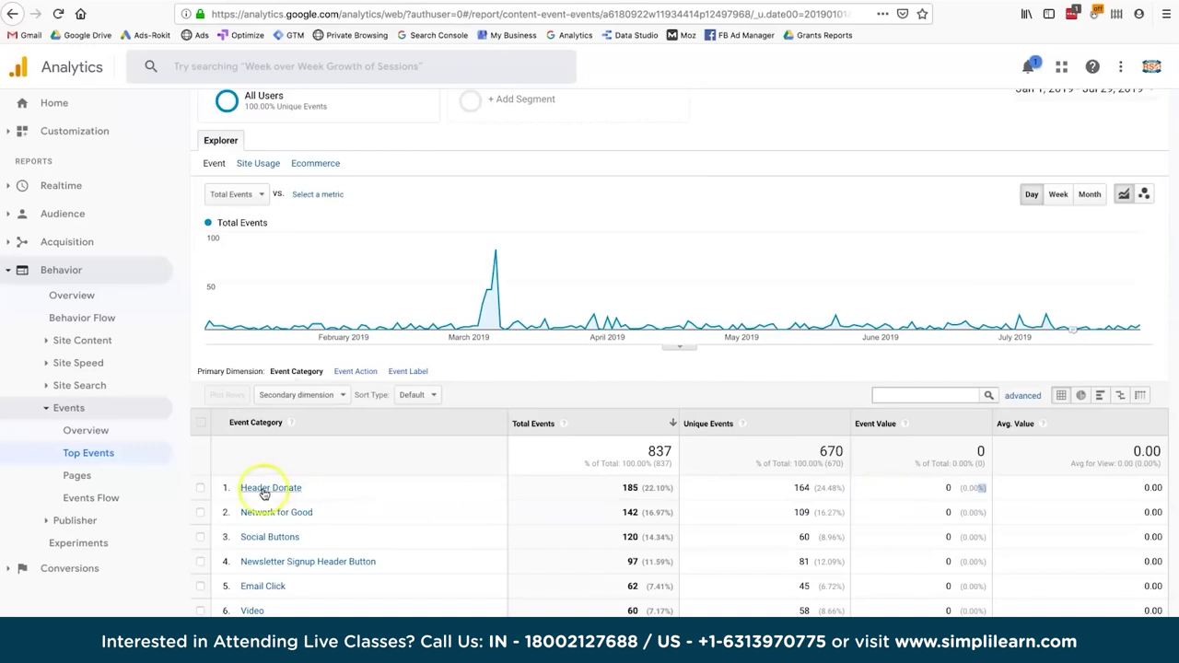
double_click(800, 487)
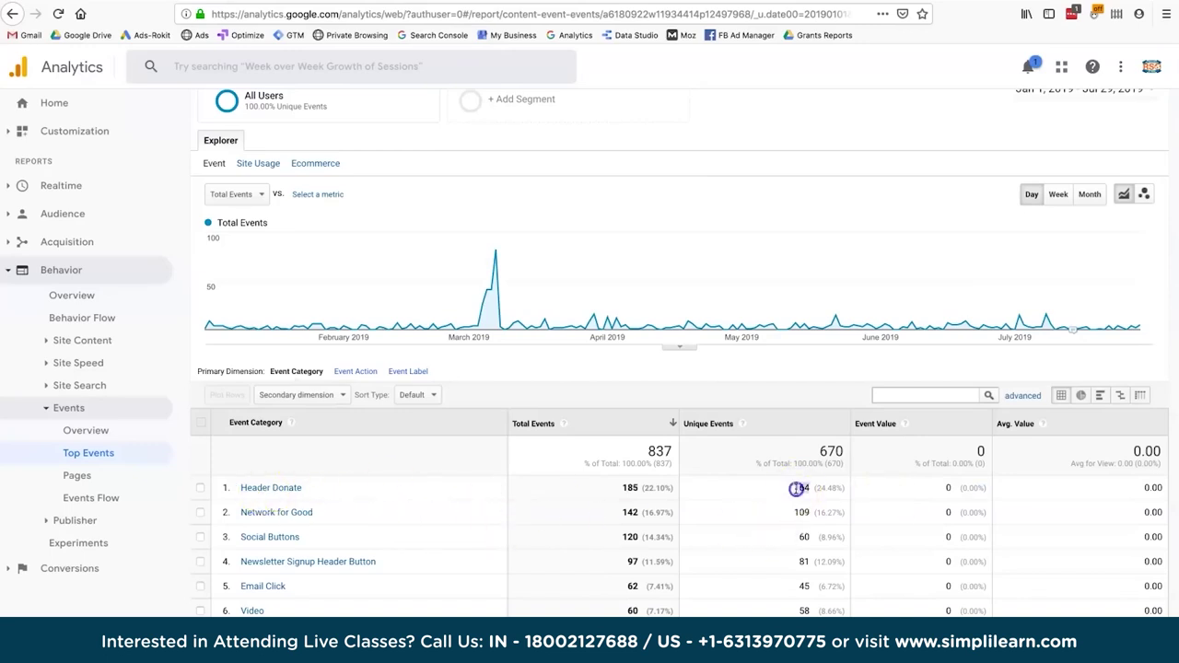
left_click(926, 487)
scroll(929, 489, "down", 1)
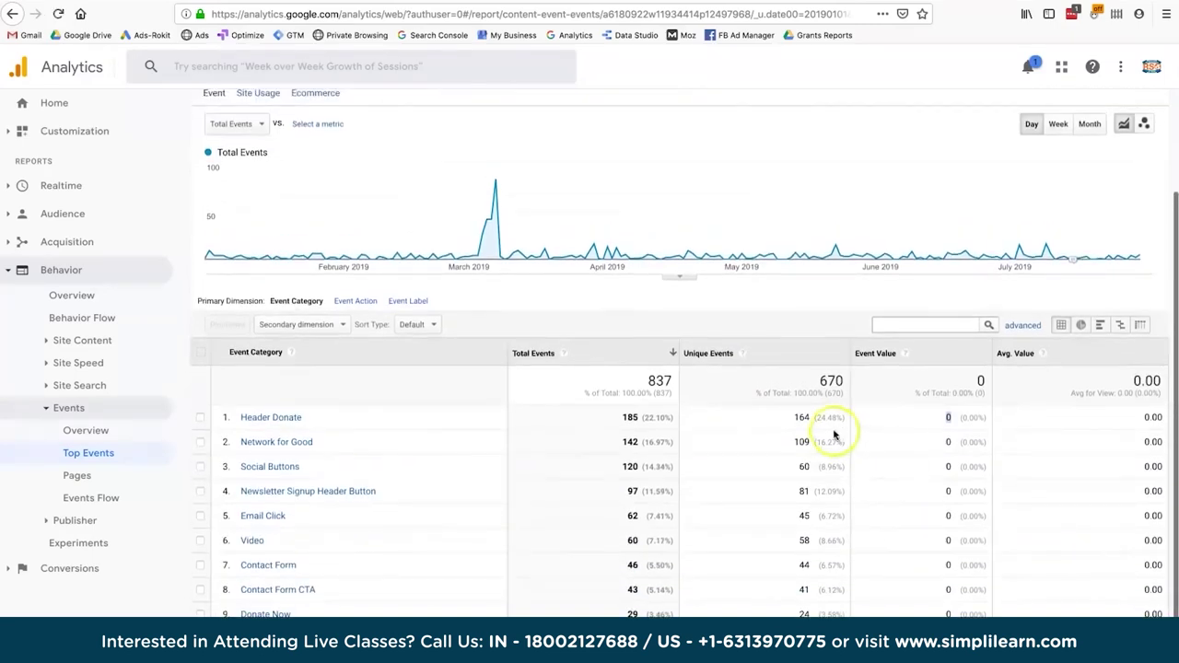
double_click(800, 417)
mouse_move(1044, 355)
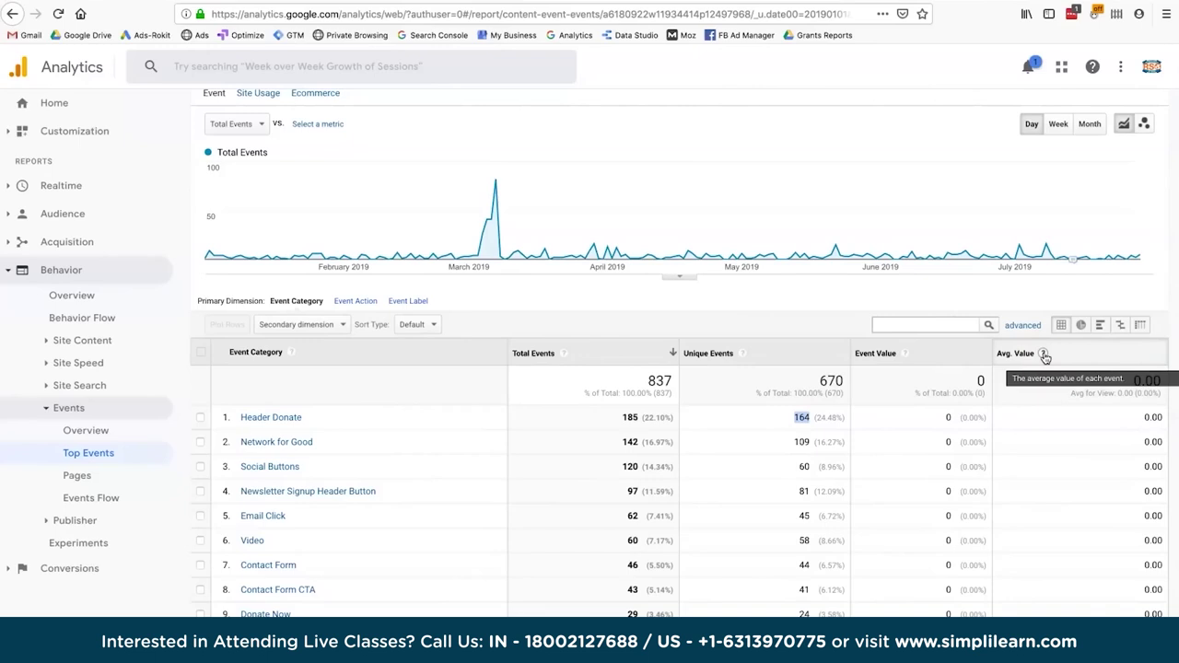
left_click(947, 416)
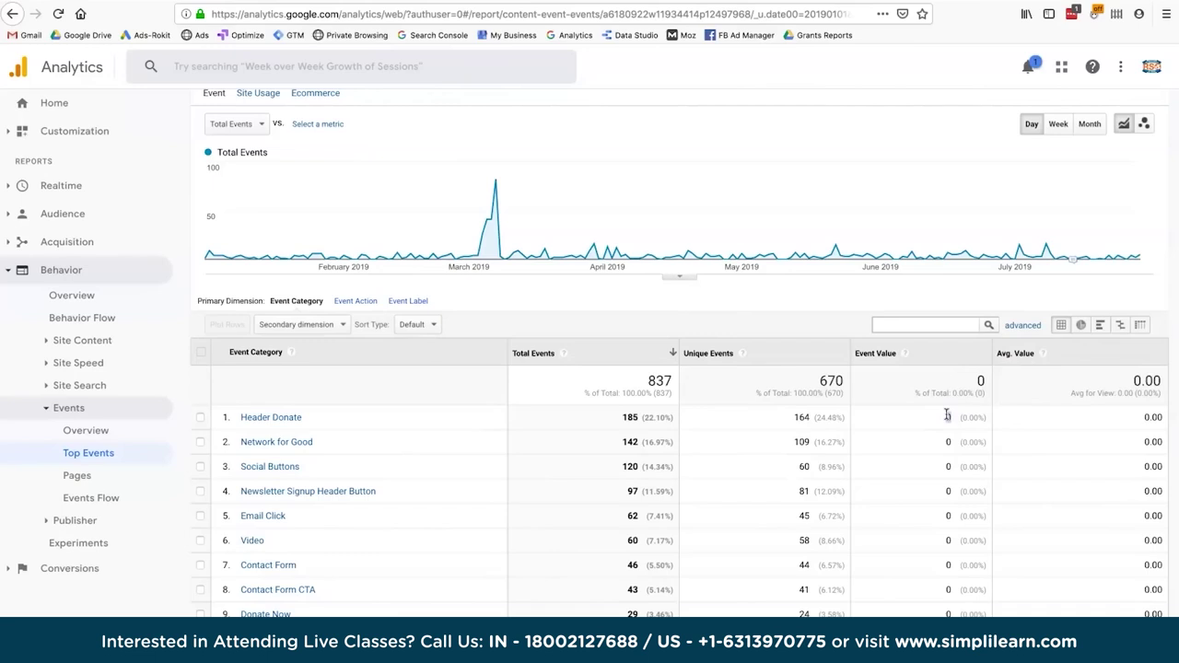
double_click(946, 415)
double_click(1076, 415)
double_click(801, 417)
double_click(629, 417)
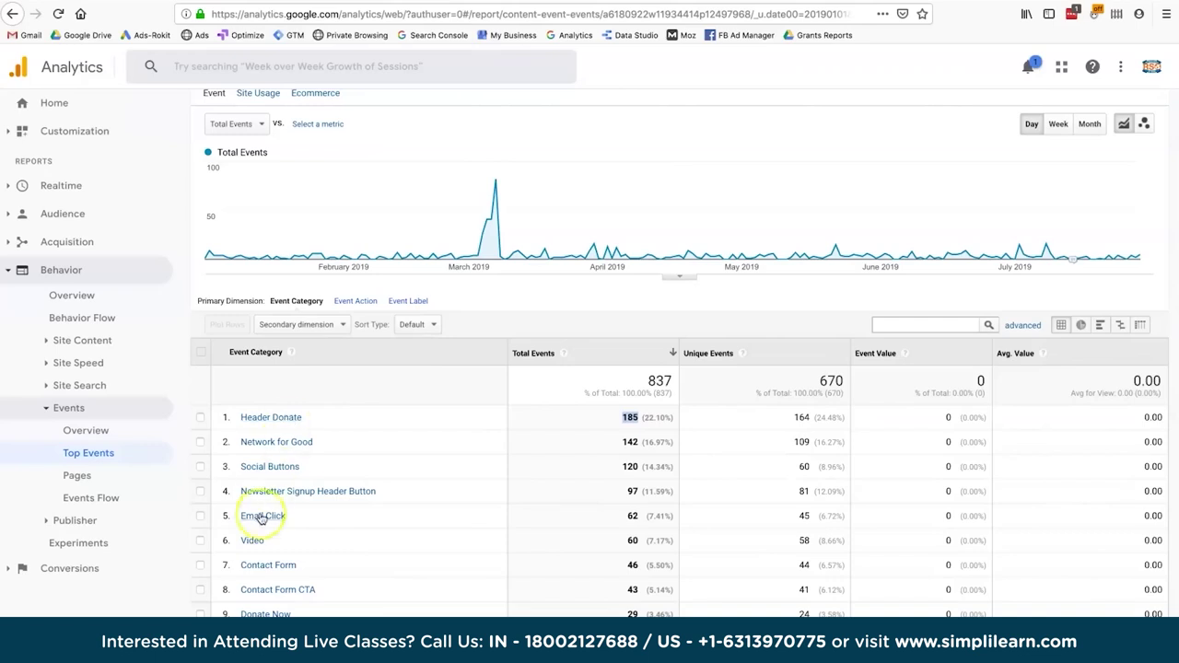
Drill into the Video event category and view its events by Event Label
left_click(251, 541)
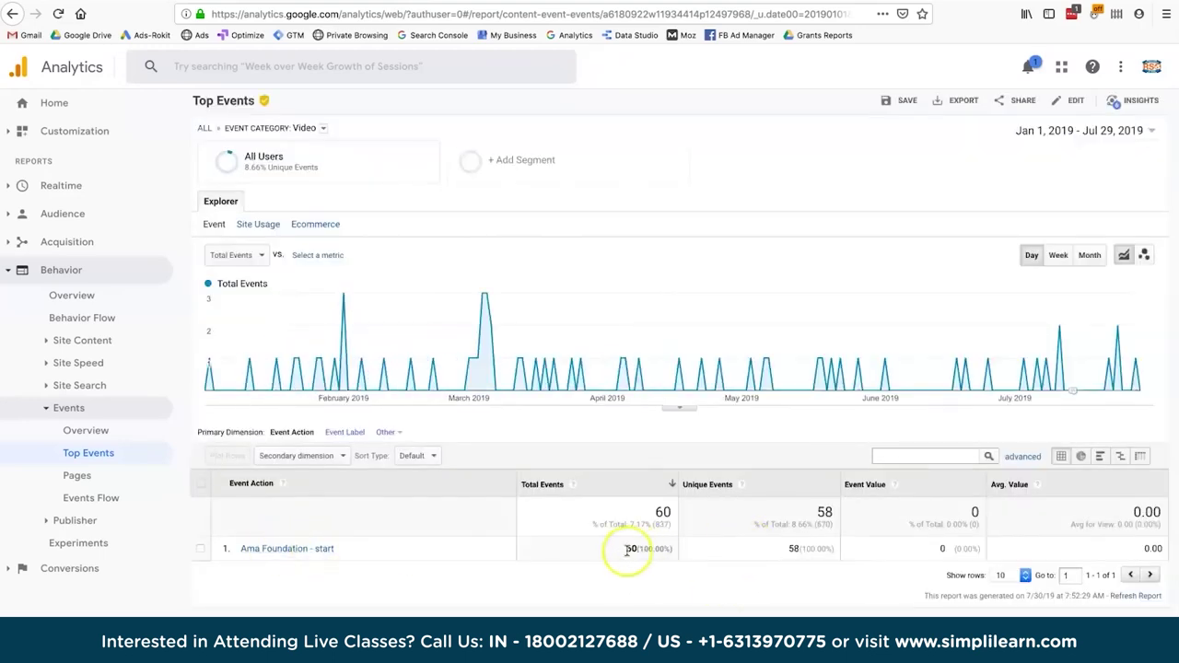
left_click(344, 433)
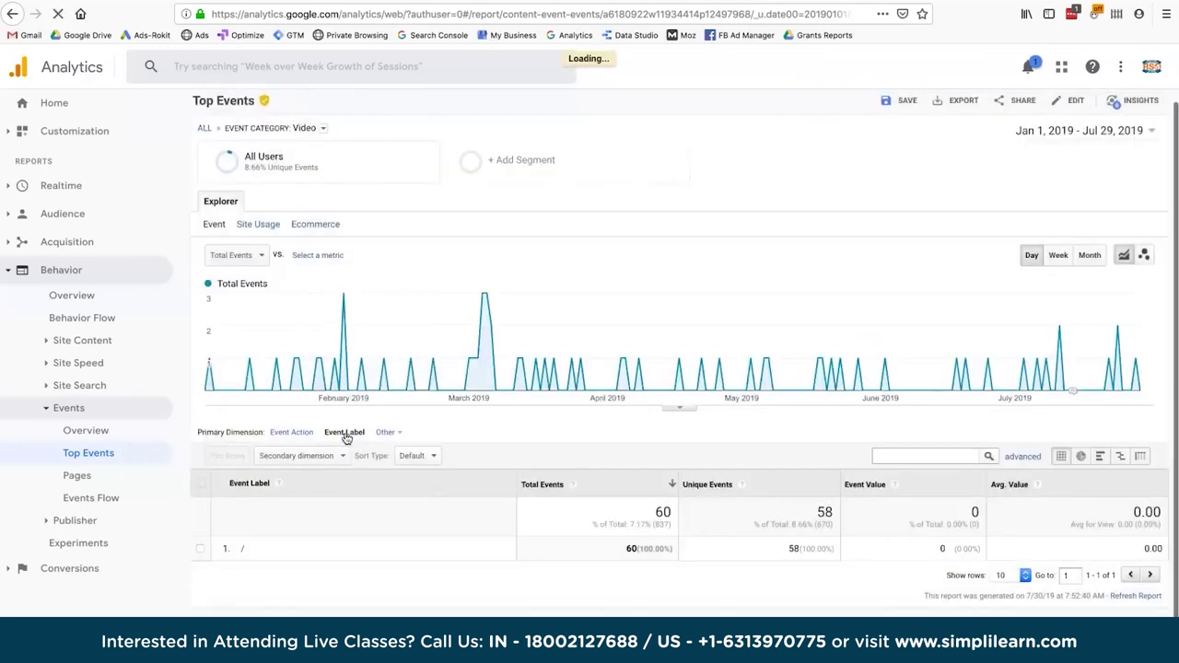
left_click(244, 553)
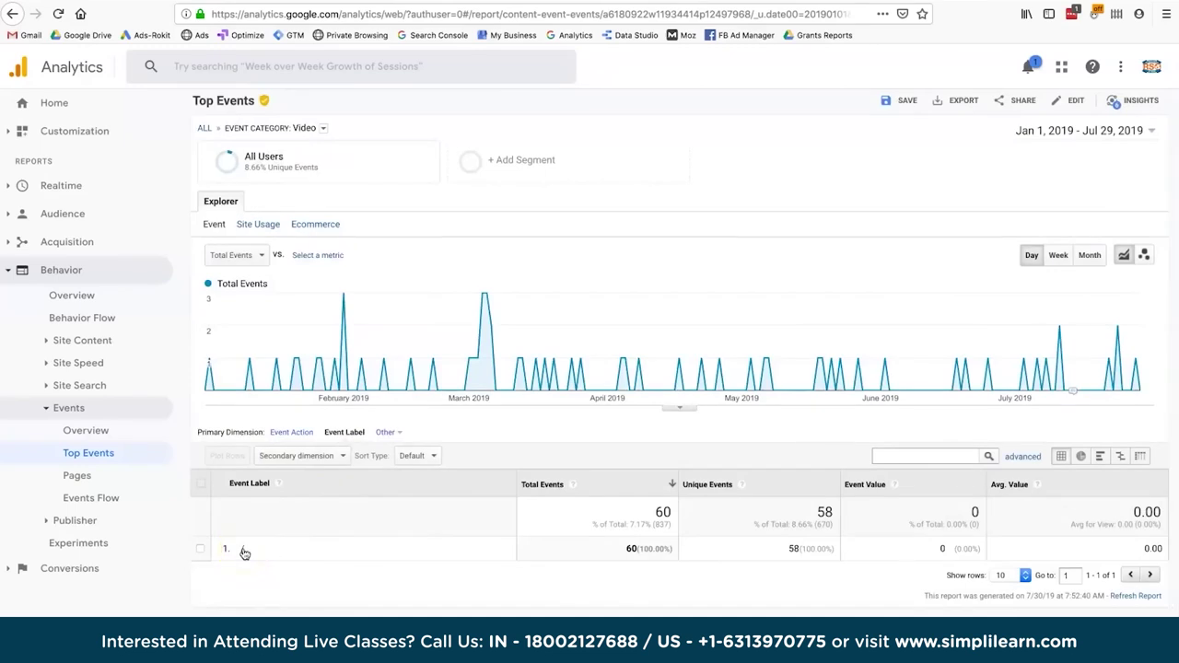
scroll(197, 145, "up", 1)
Return to all event categories, drill into Header Donate, and examine its clicks per page by Event Label
left_click(203, 140)
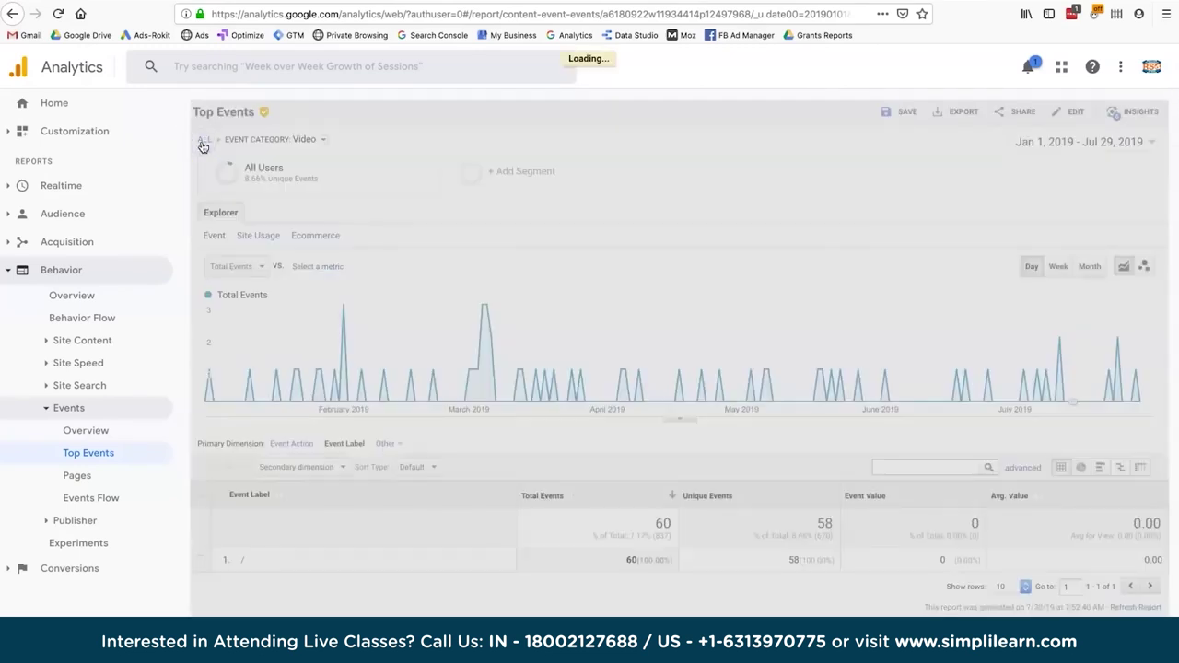
left_click(324, 536)
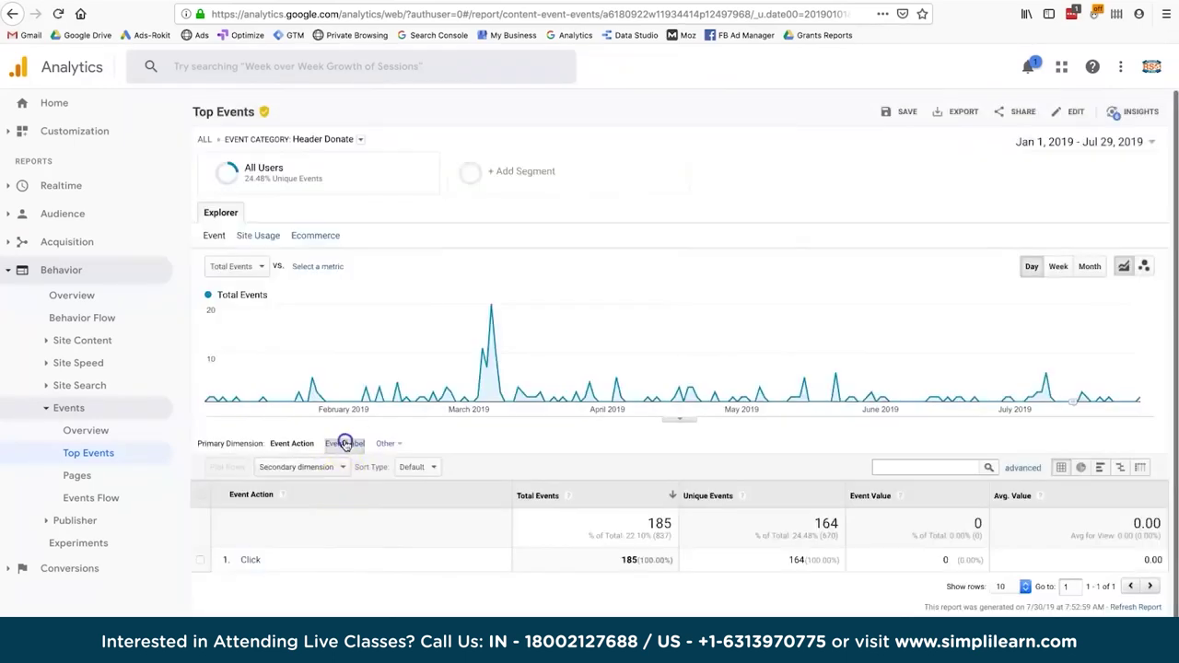
left_click(345, 443)
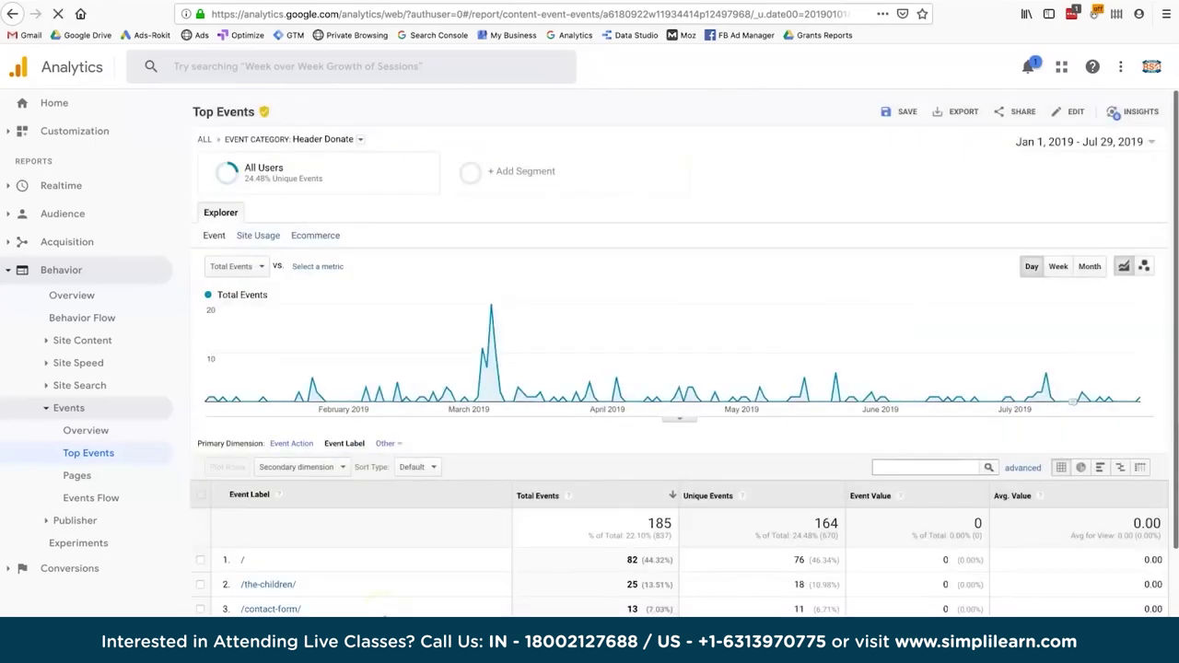
left_click(230, 550)
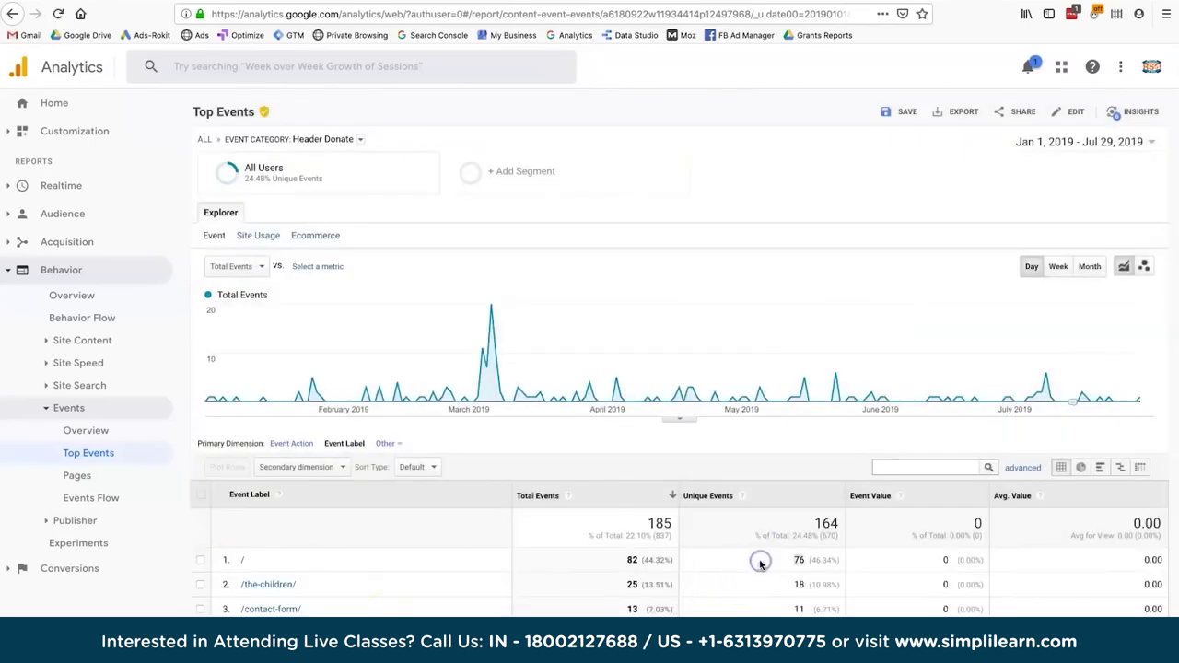
scroll(760, 564, "down", 2)
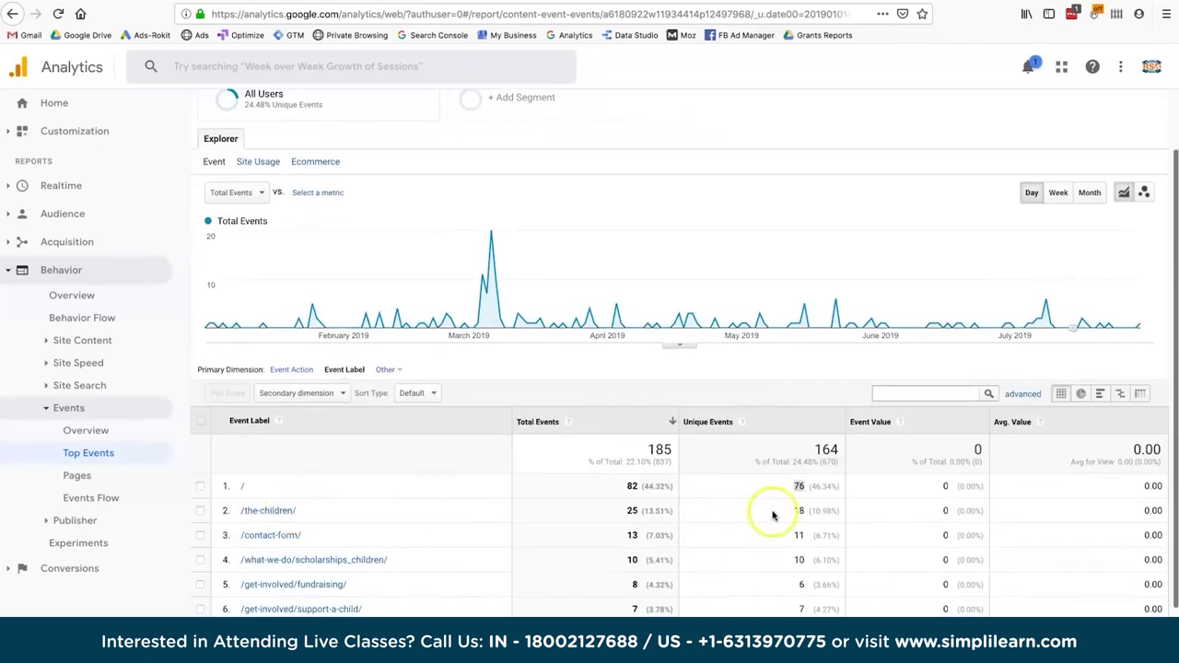
scroll(768, 541, "down", 3)
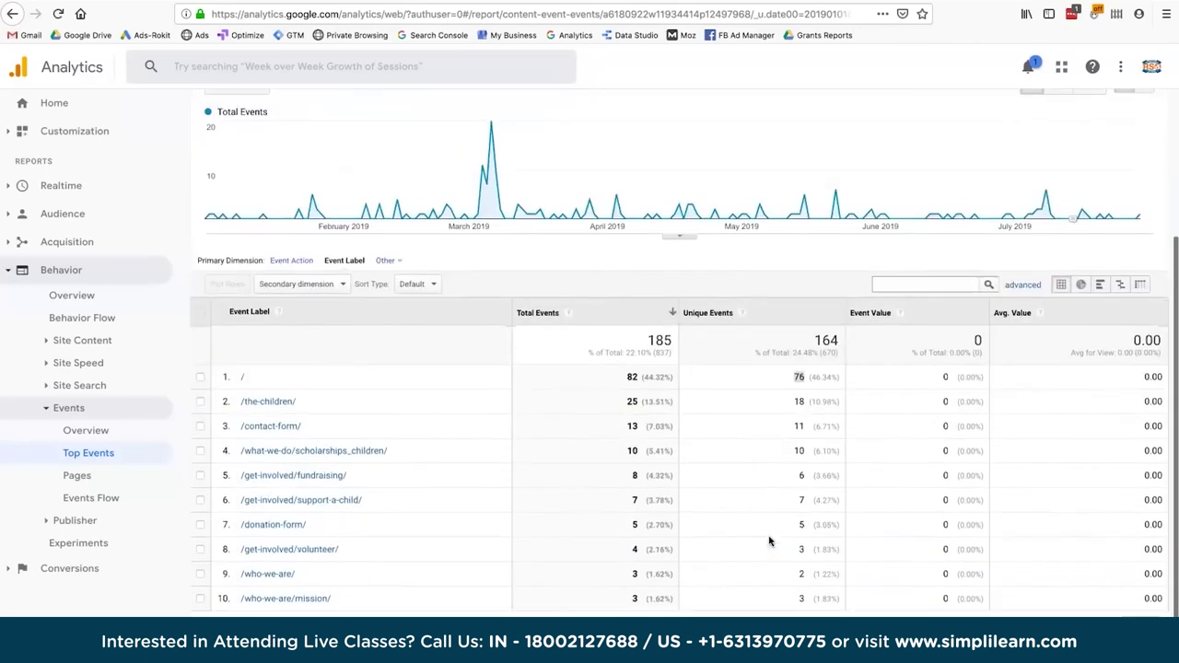
Examine the unique events per page in the Events section's Pages report, then open the Events Overview
left_click(87, 481)
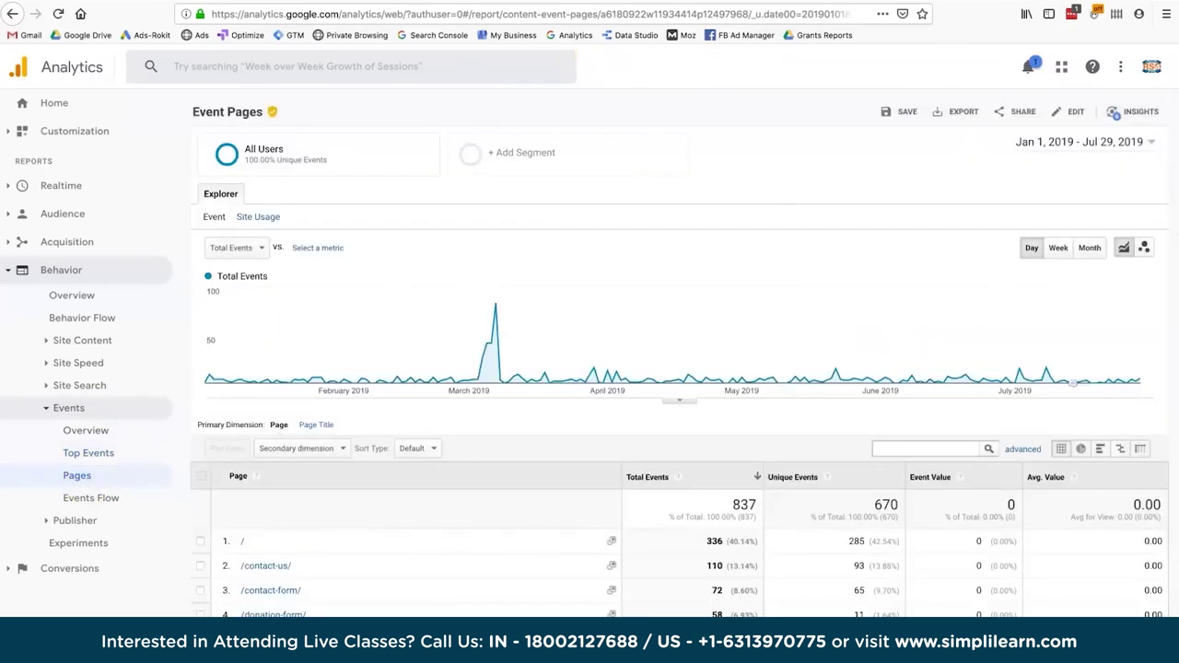
double_click(803, 547)
scroll(804, 547, "down", 1)
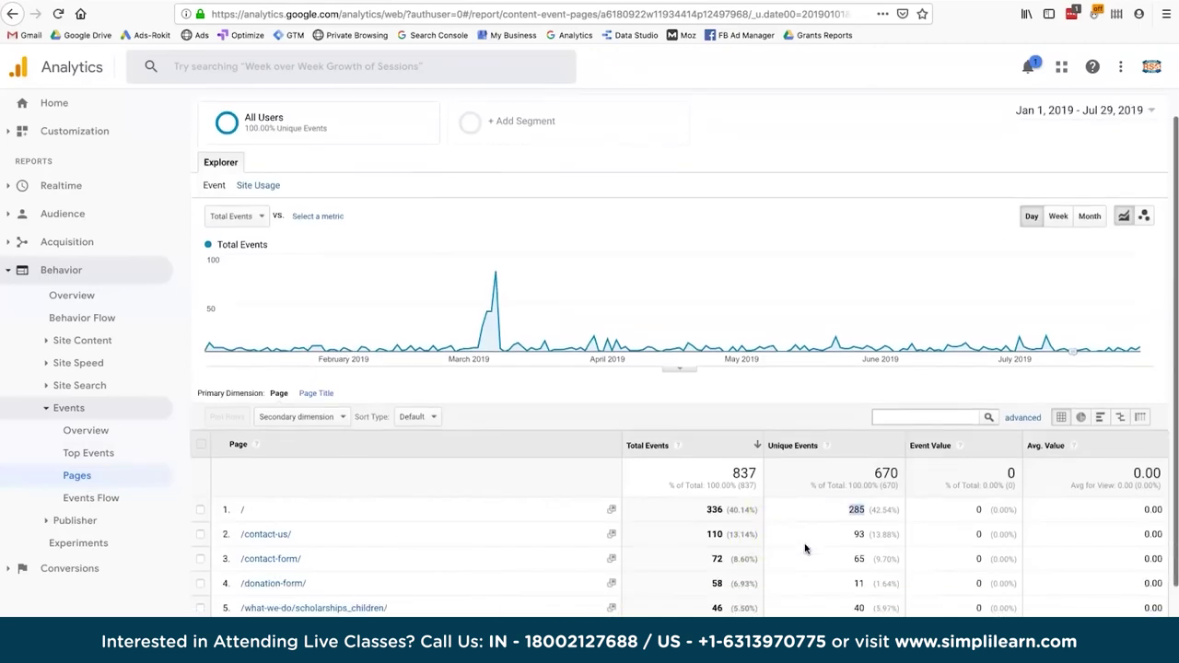
scroll(730, 567, "up", 1)
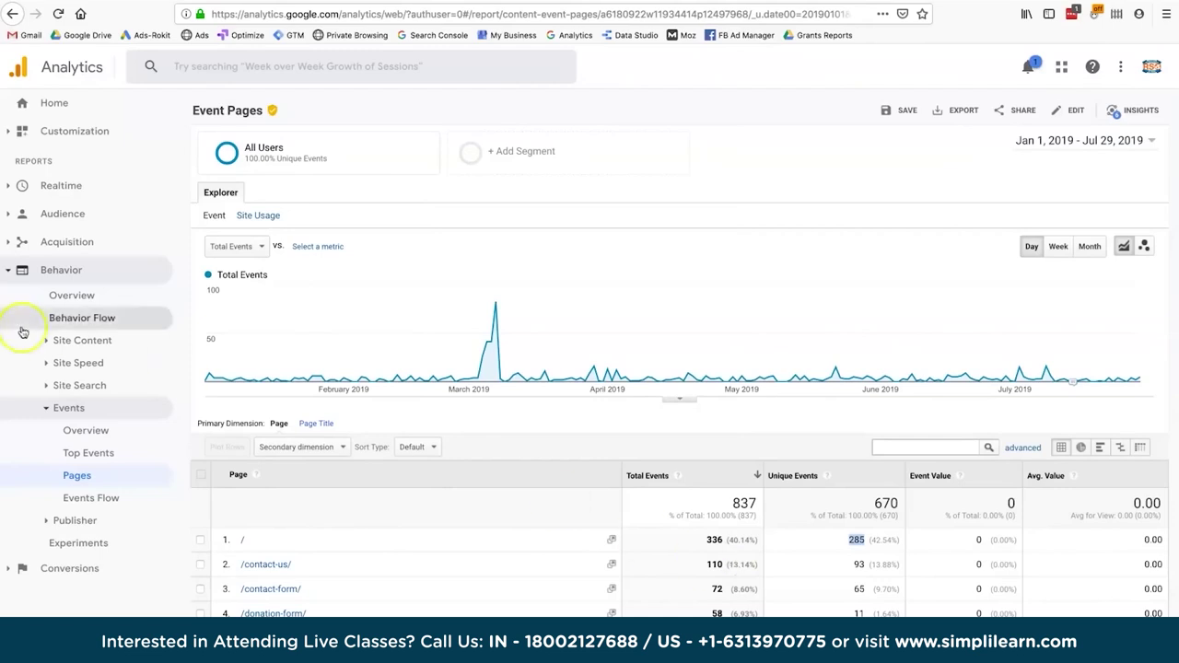
left_click(85, 482)
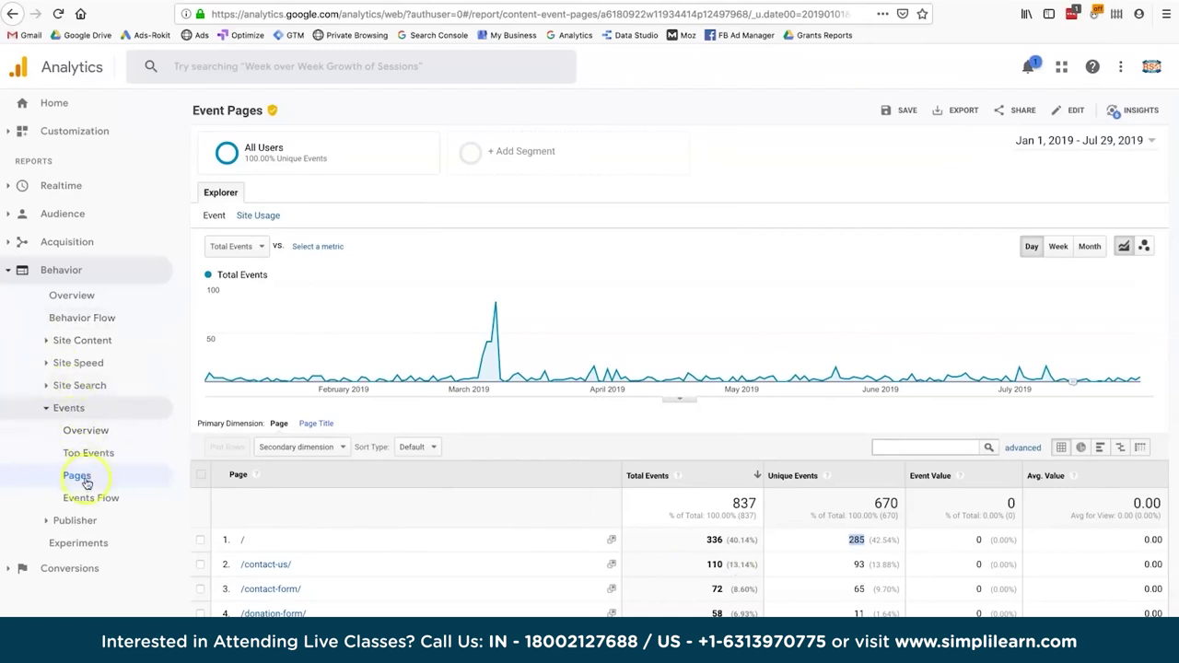
left_click(86, 431)
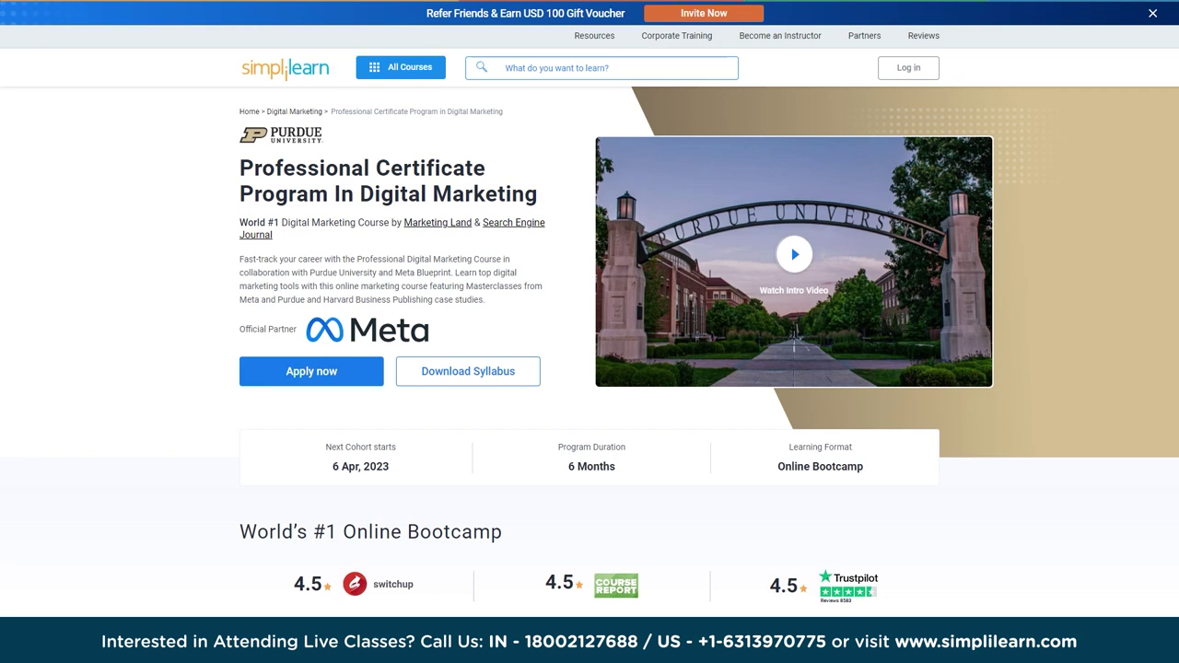
Read through Simplilearn's Professional Certificate Program in Digital Marketing page, including its program benefits, key features and certification details
scroll(589, 304, "down", 2)
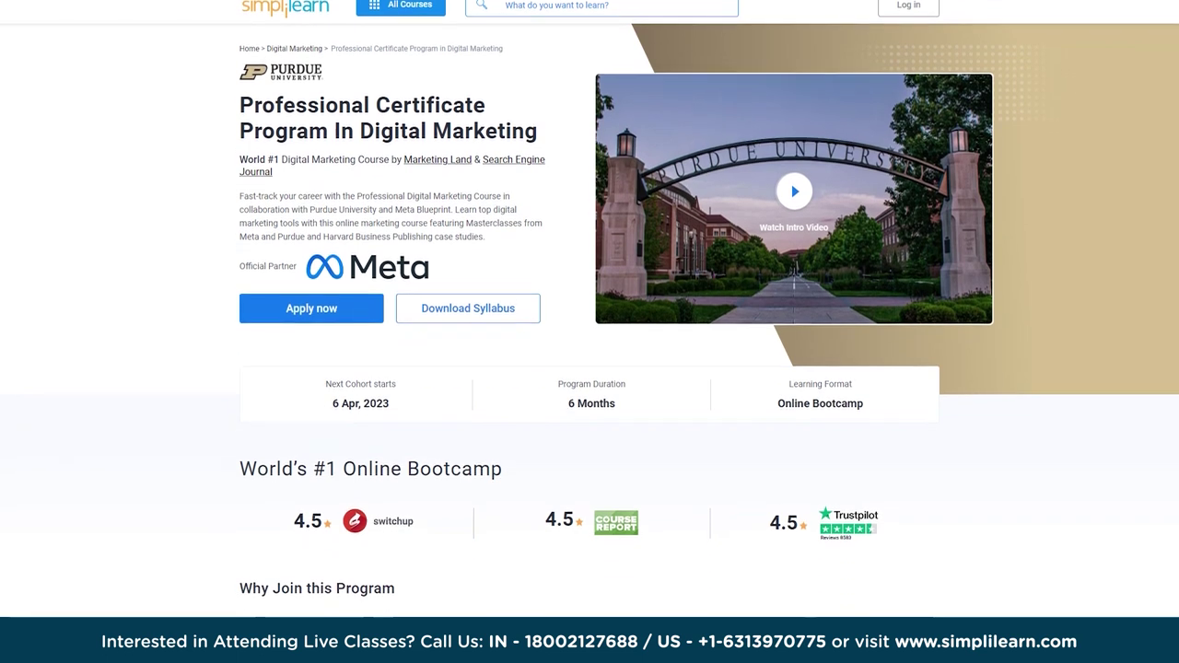
scroll(590, 304, "down", 3)
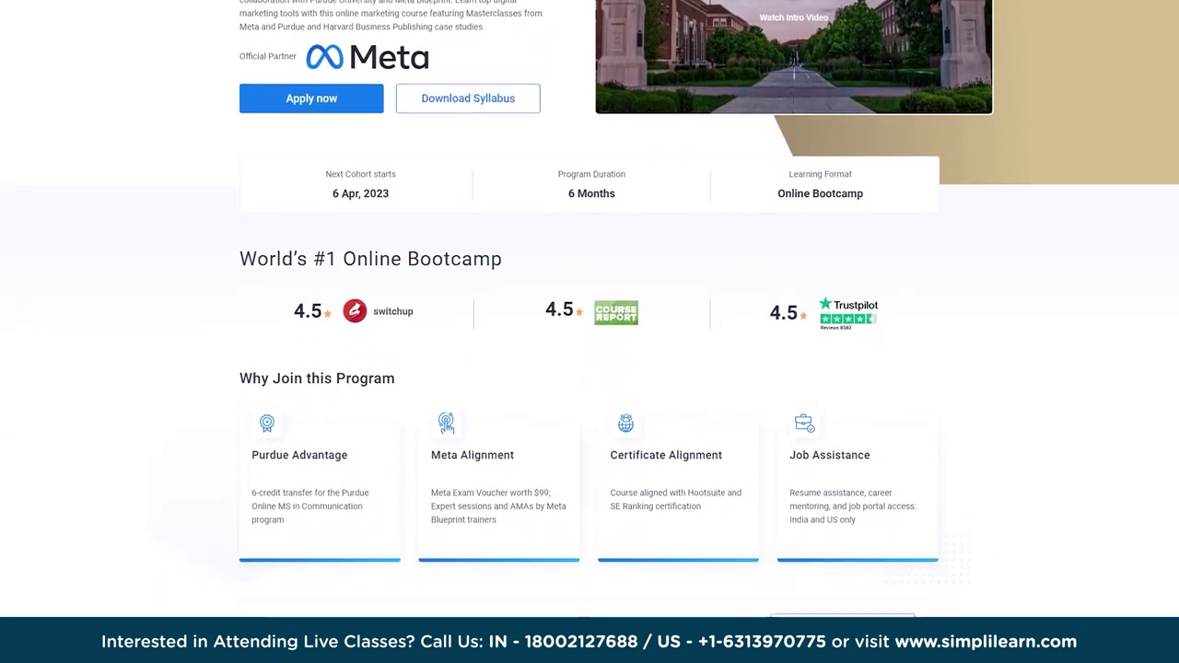
scroll(590, 304, "down", 3)
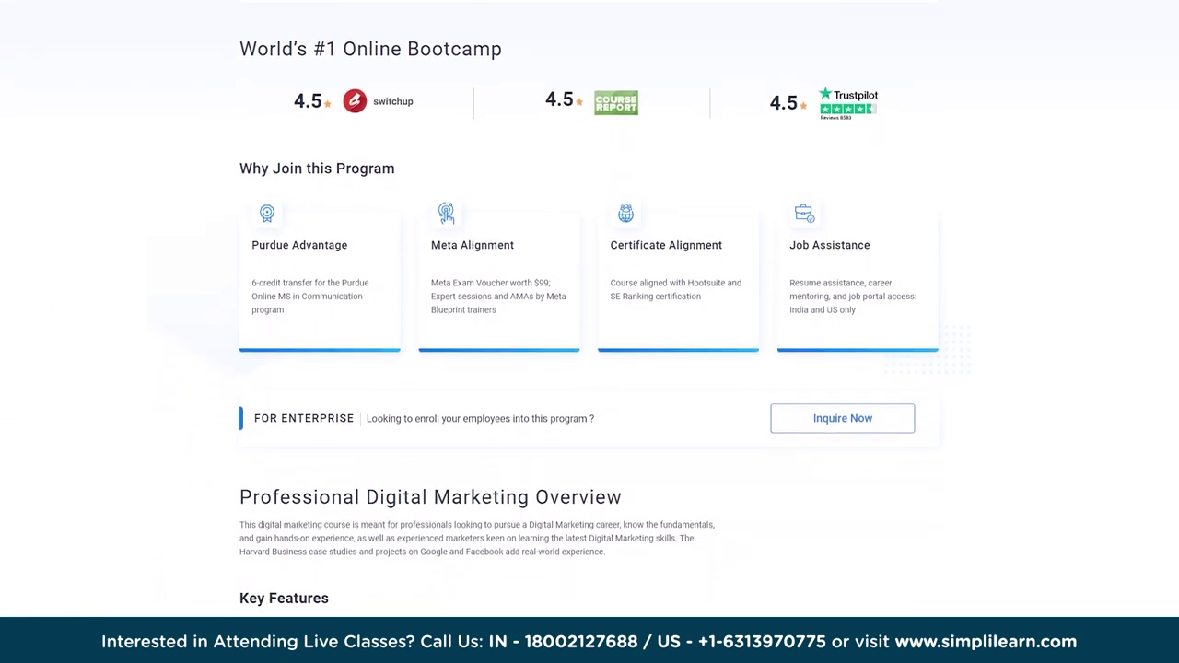
scroll(589, 304, "down", 3)
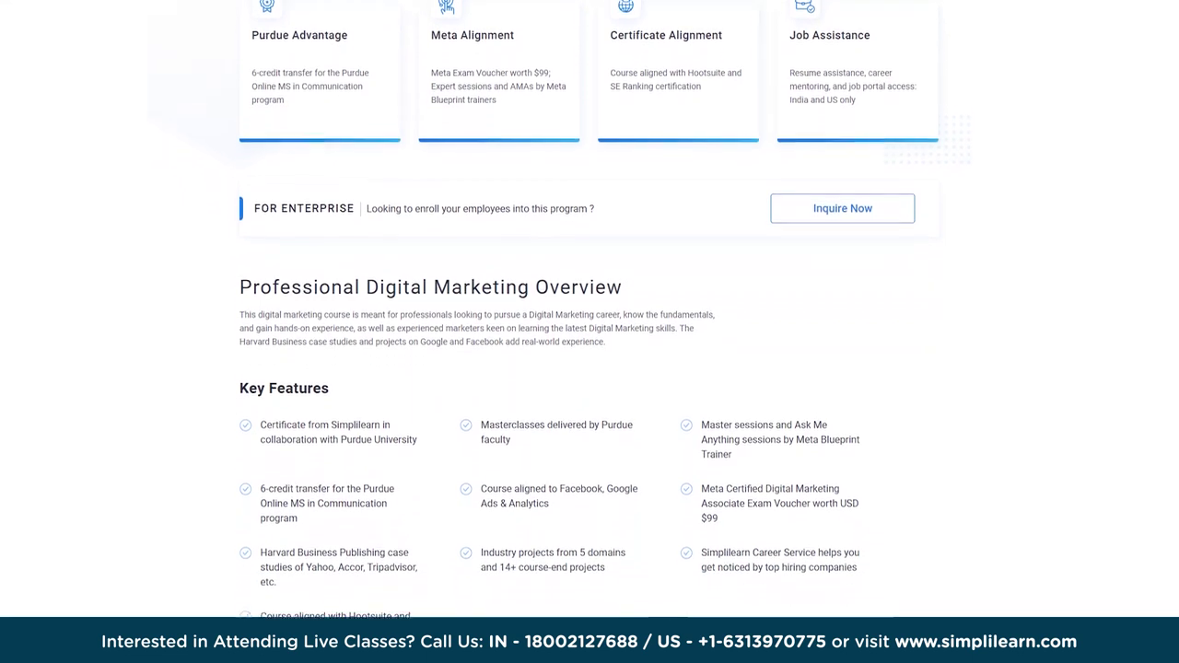
scroll(589, 304, "down", 3)
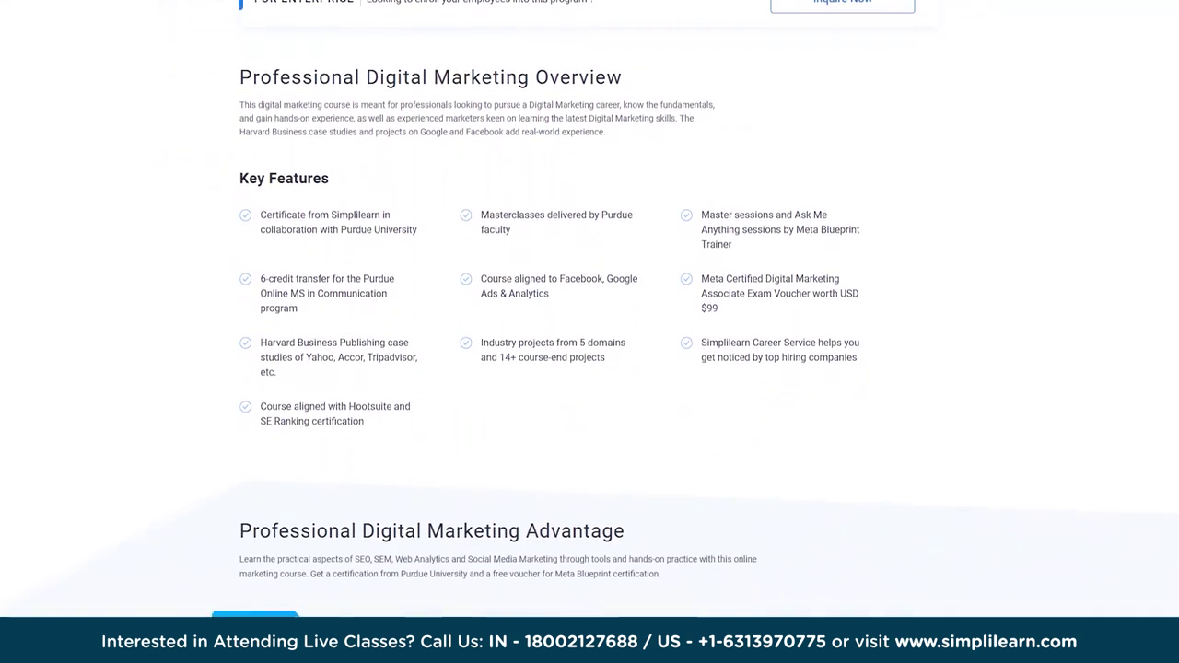
scroll(590, 304, "down", 3)
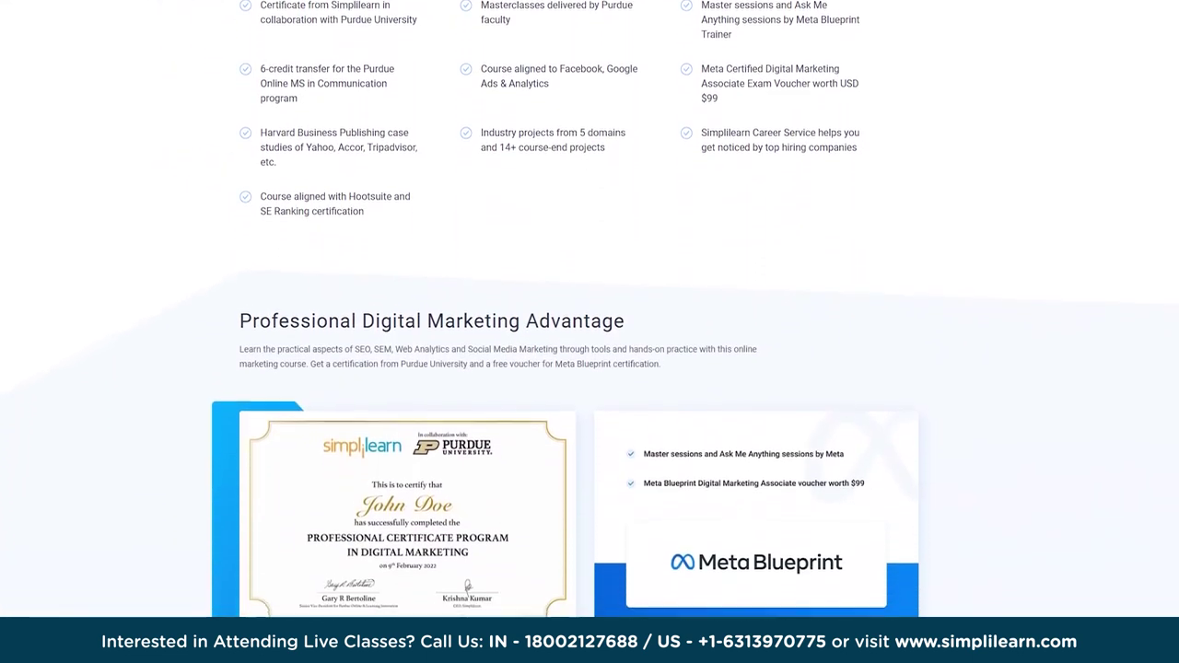
scroll(590, 304, "down", 3)
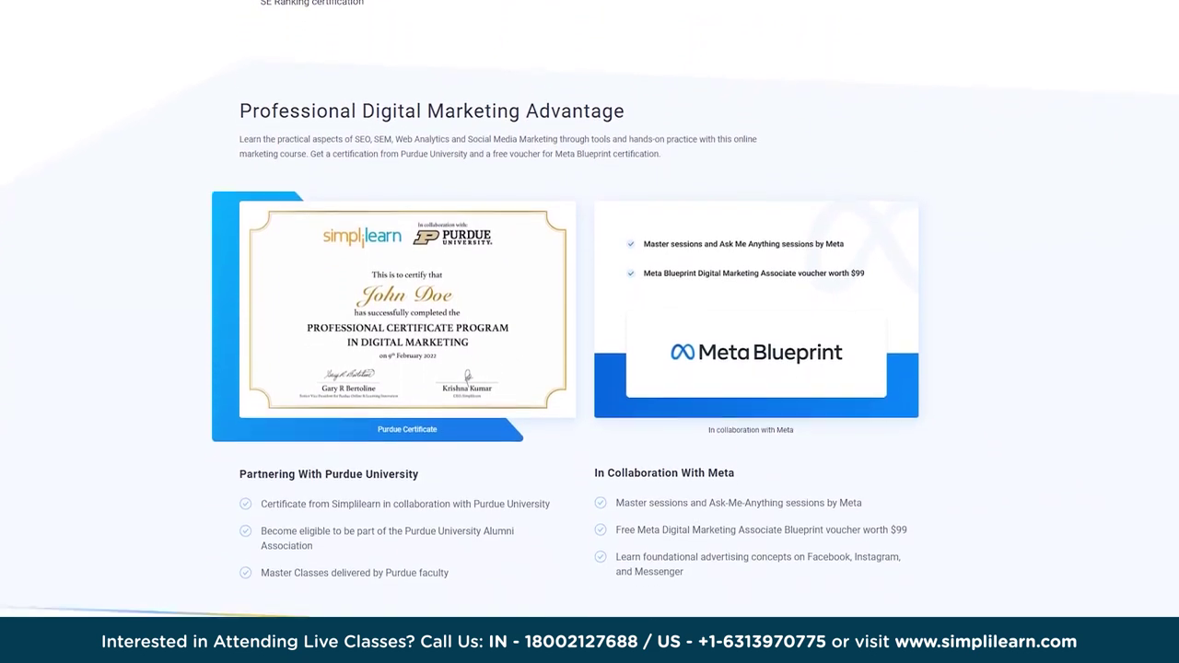
scroll(589, 304, "down", 3)
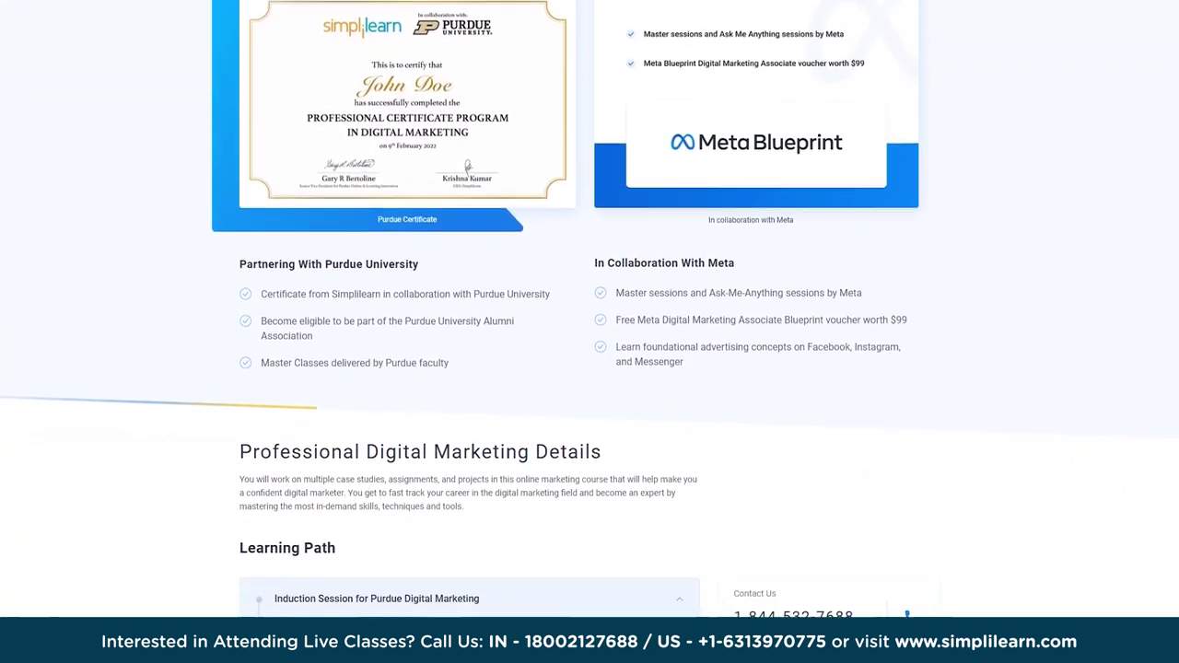
Read through the digital marketing program's learning path, skills and tools covered, case studies, and program advisors sections
scroll(589, 304, "down", 3)
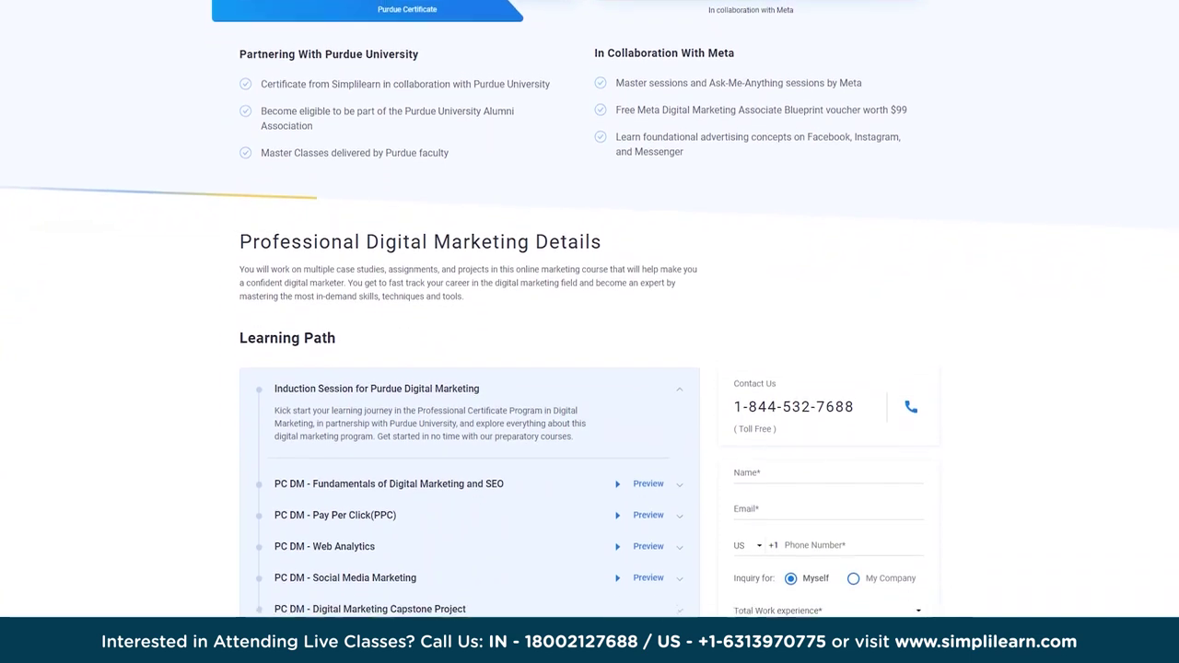
scroll(589, 304, "down", 3)
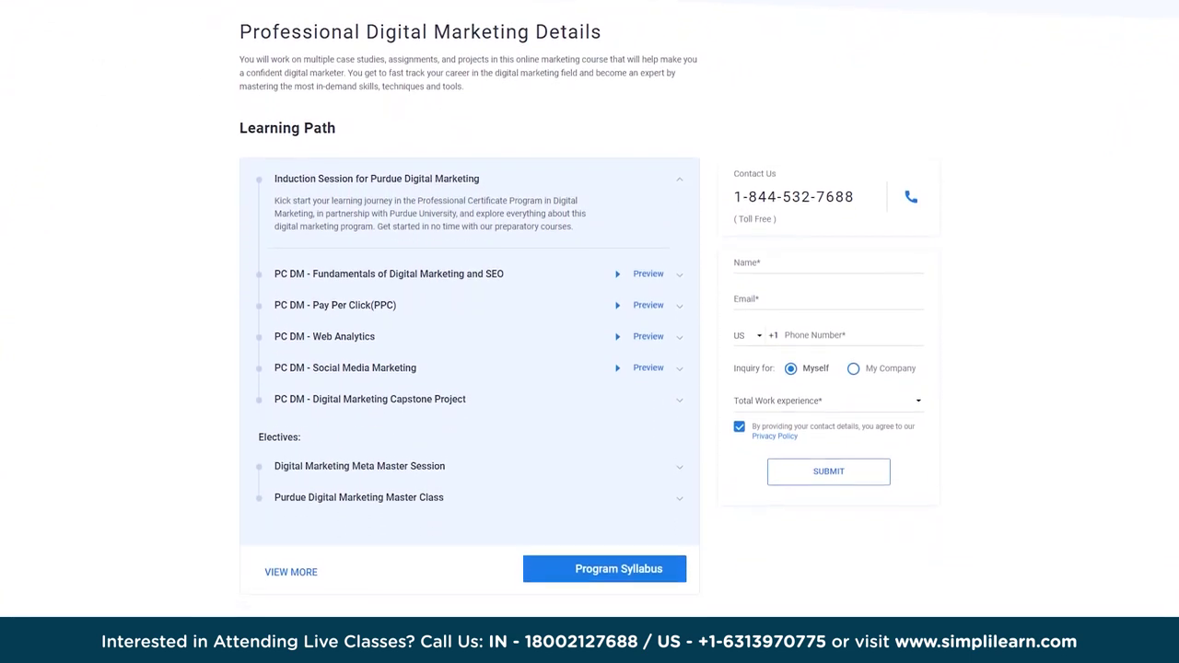
scroll(589, 304, "down", 3)
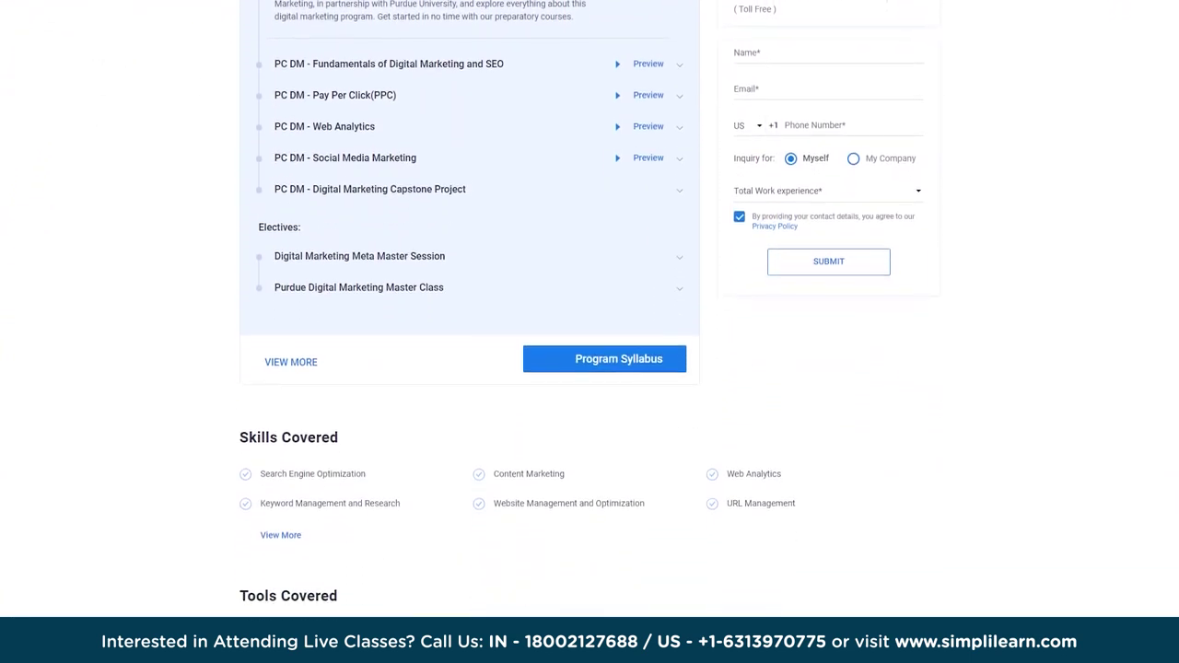
scroll(590, 303, "down", 3)
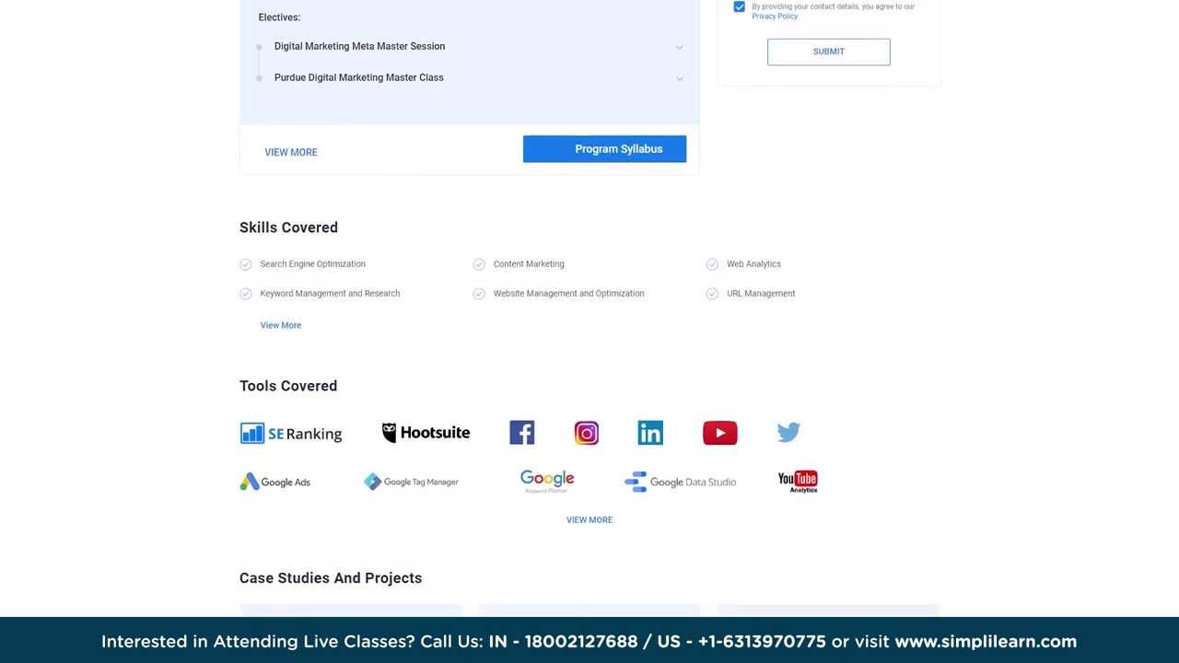
scroll(590, 309, "down", 3)
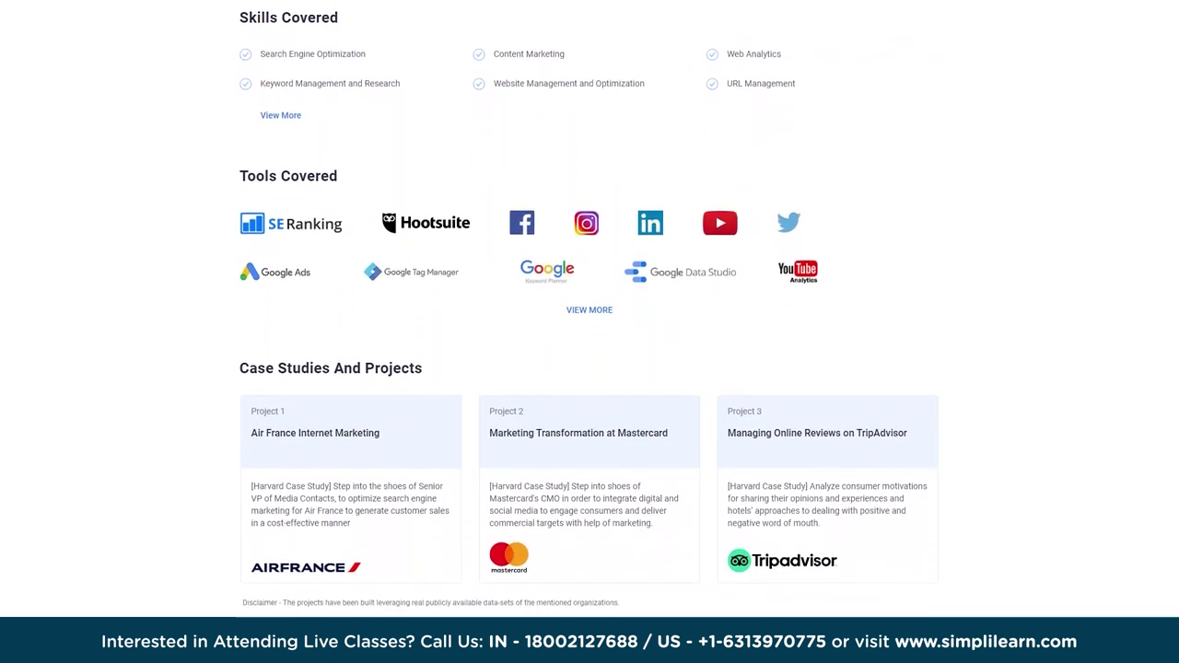
scroll(589, 309, "down", 3)
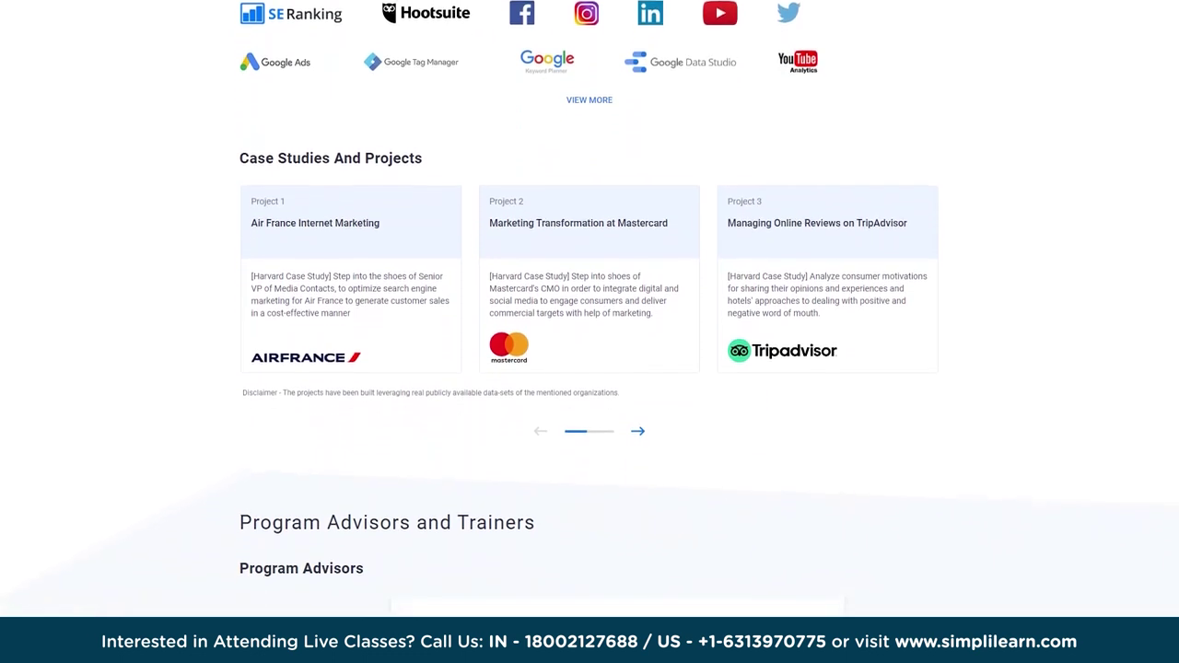
scroll(589, 309, "down", 3)
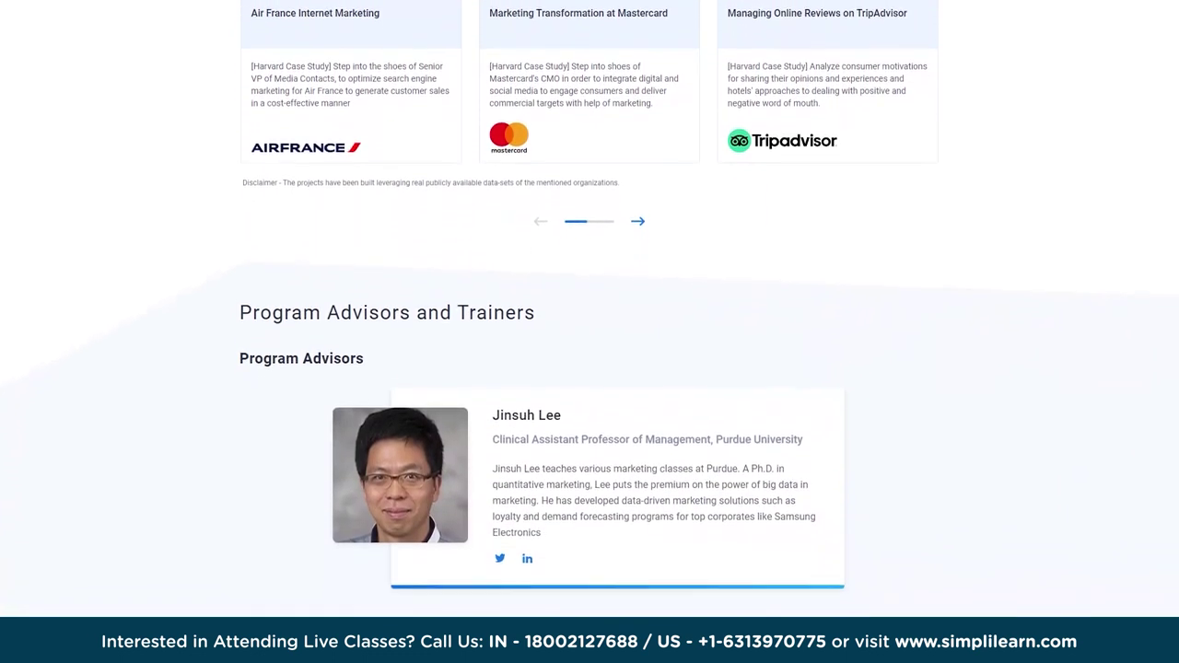
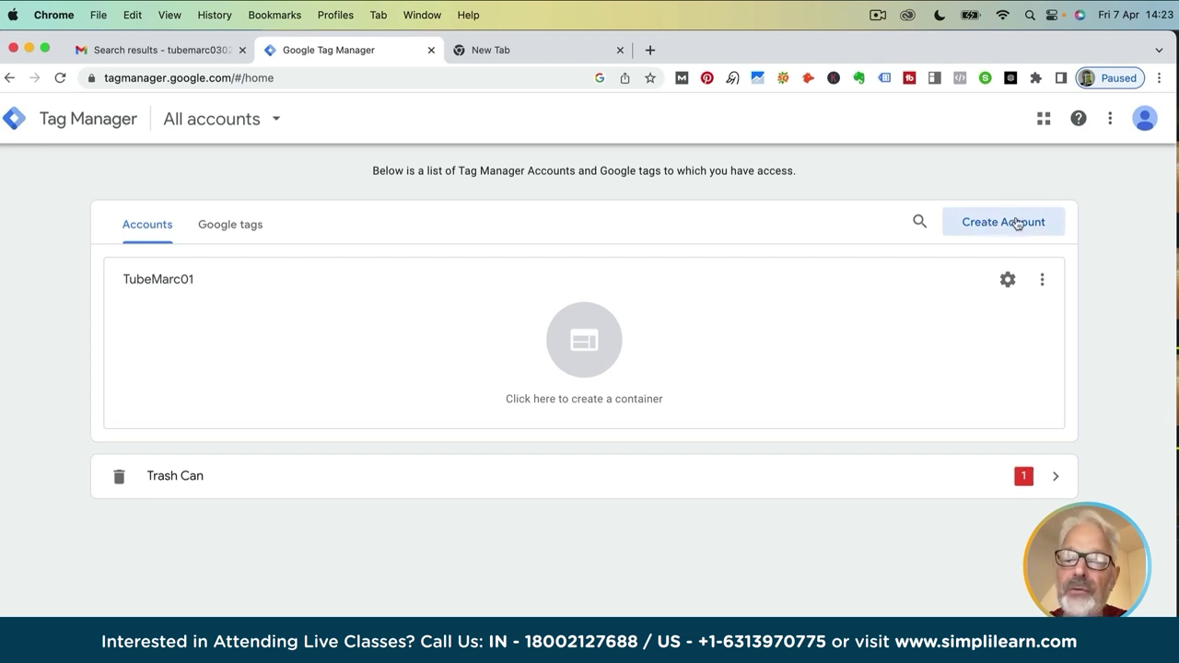
Review the account and container setup fields of the new account form, and return to the accounts list without creating one
left_click(986, 225)
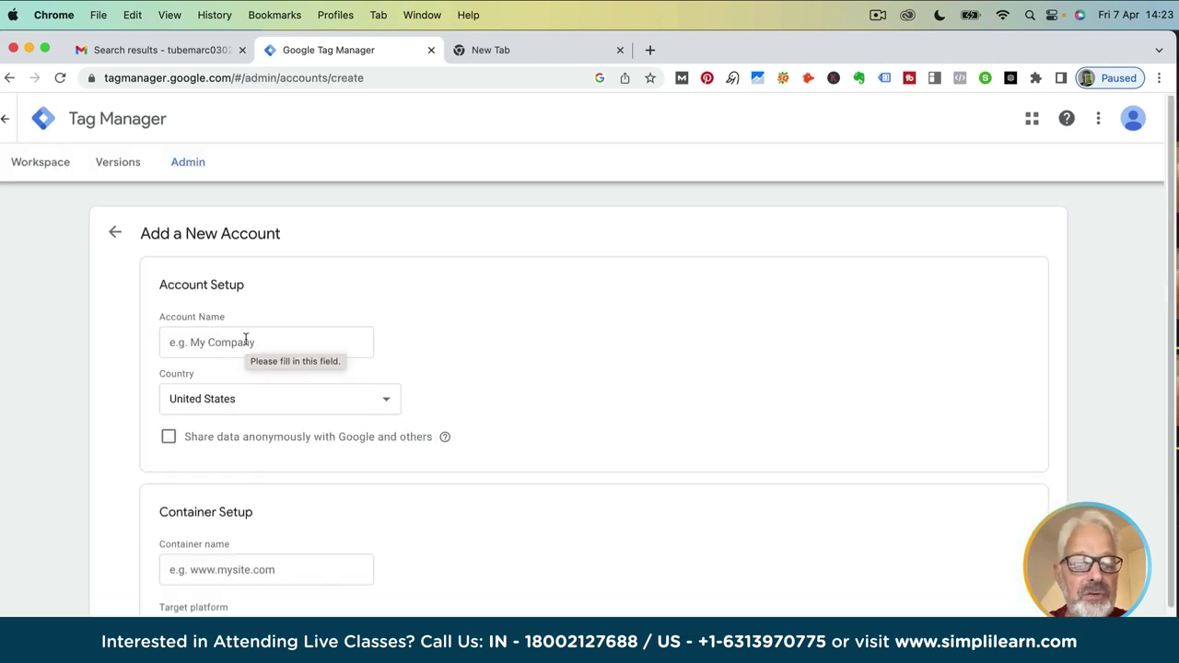
scroll(246, 341, "down", 2)
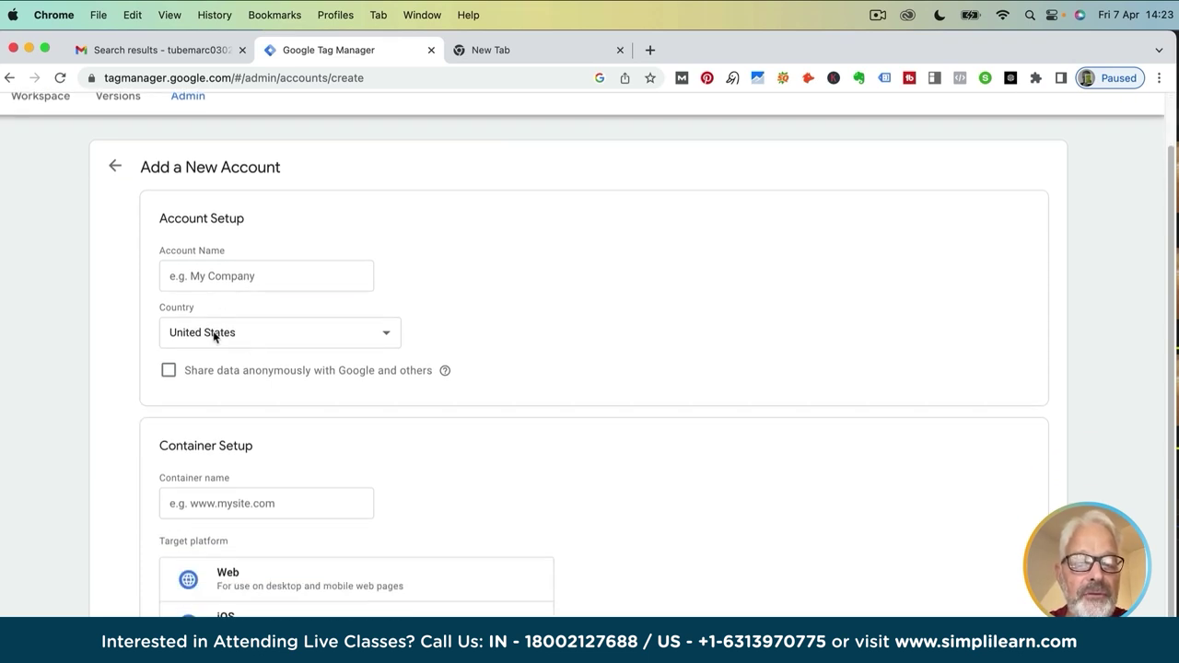
scroll(214, 335, "down", 4)
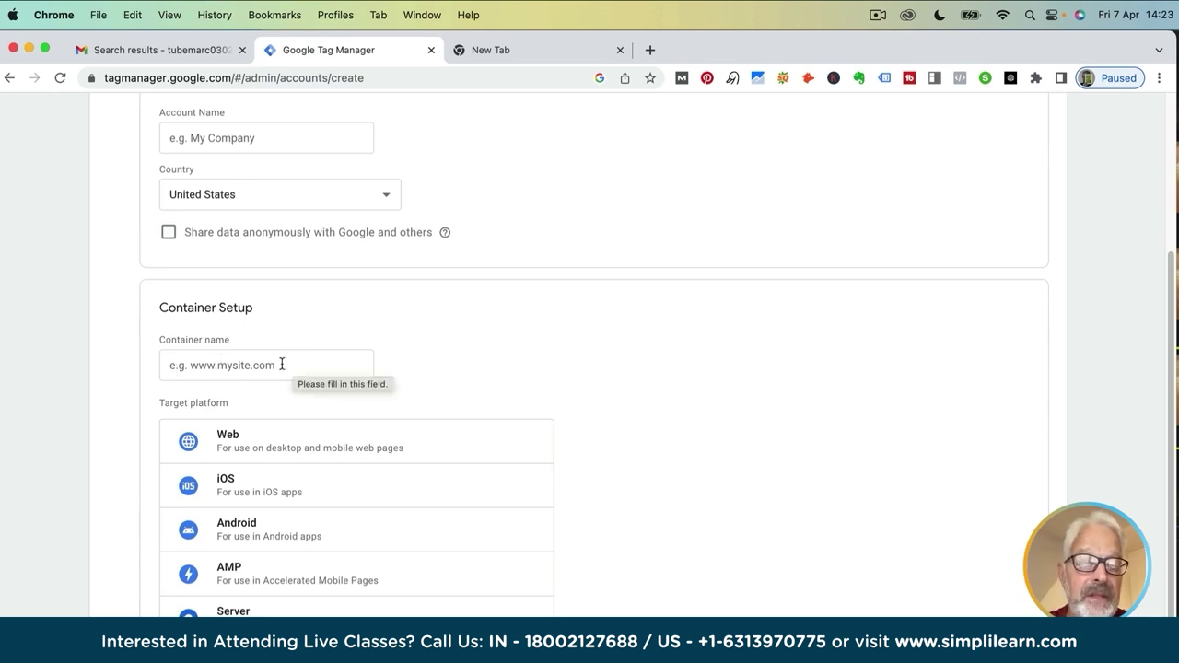
scroll(251, 366, "down", 1)
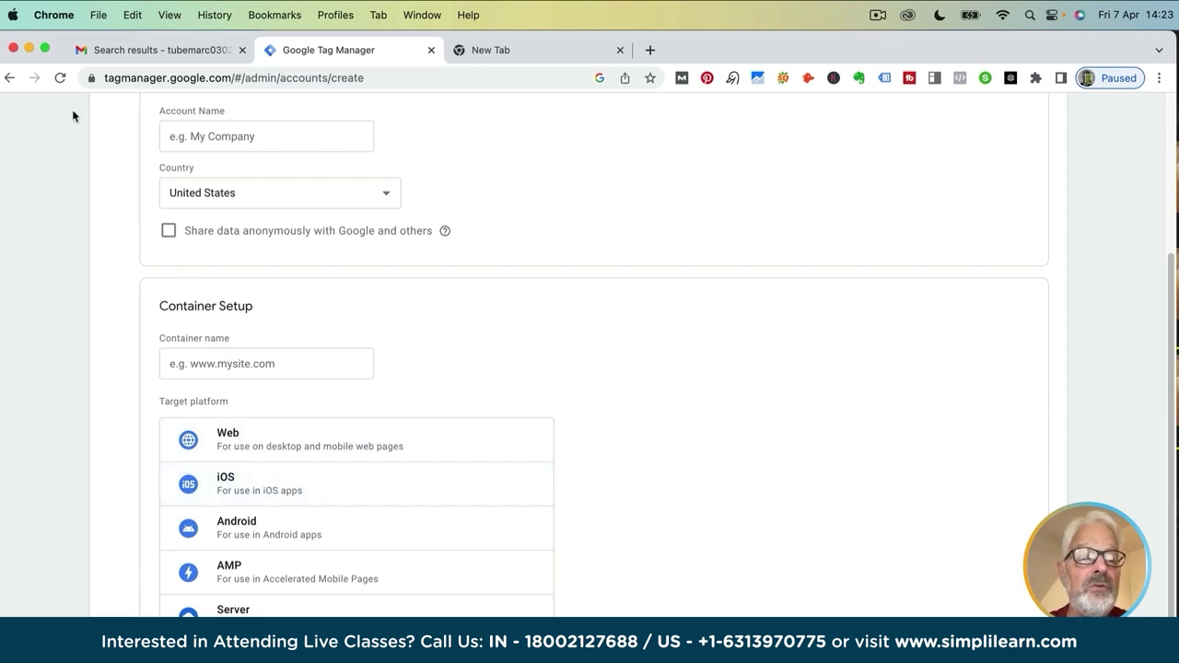
left_click(8, 79)
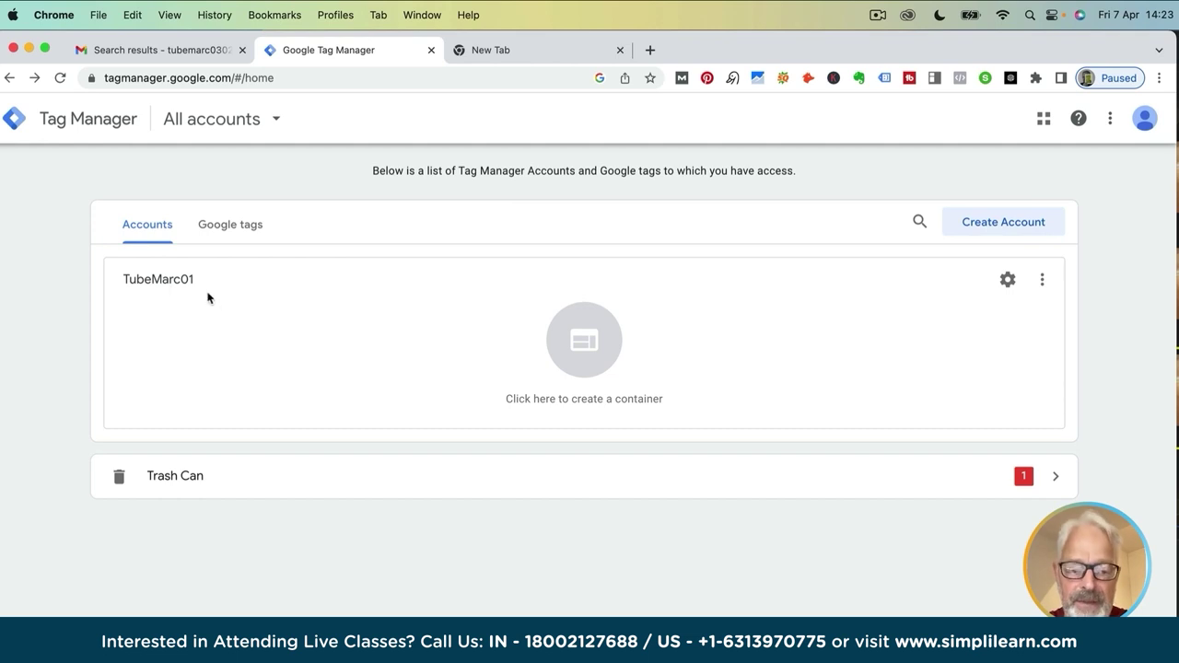
Create a container named riadfarasha.com with the Web target platform in the existing account
left_click(584, 346)
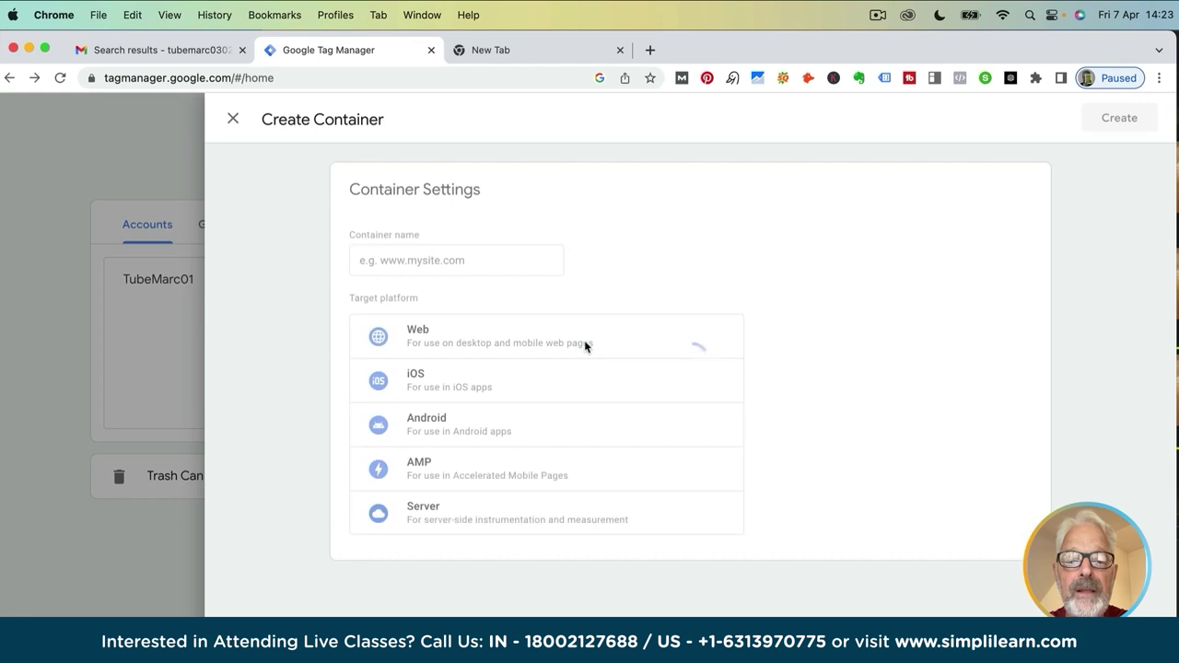
left_click(381, 261)
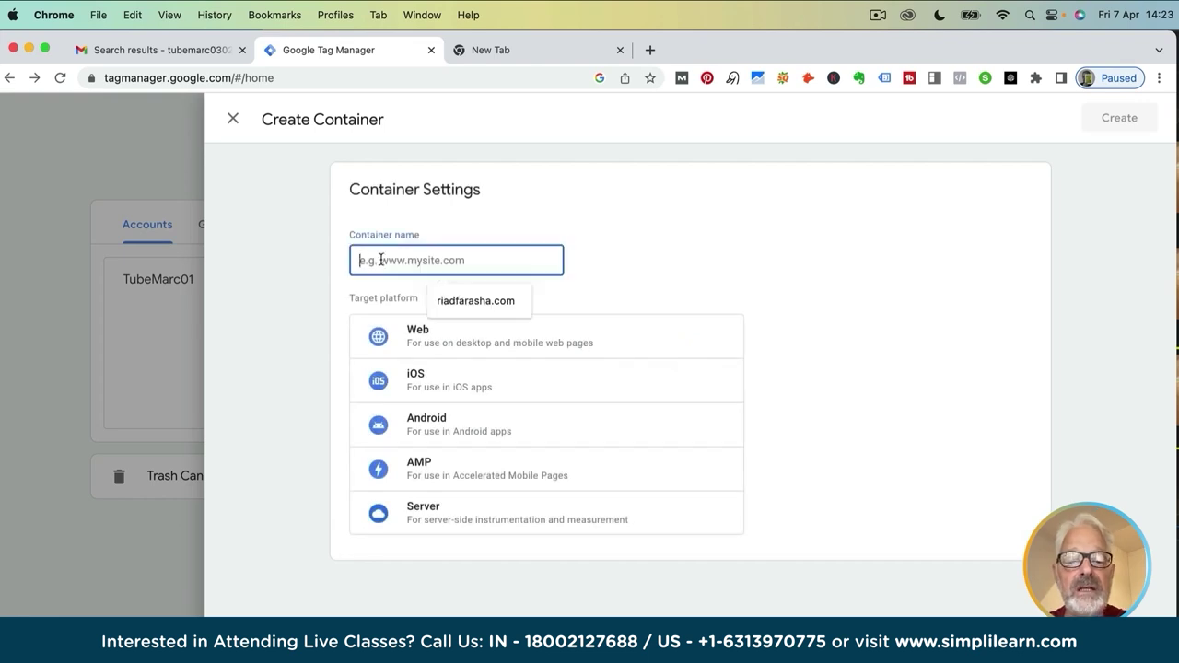
type("rid")
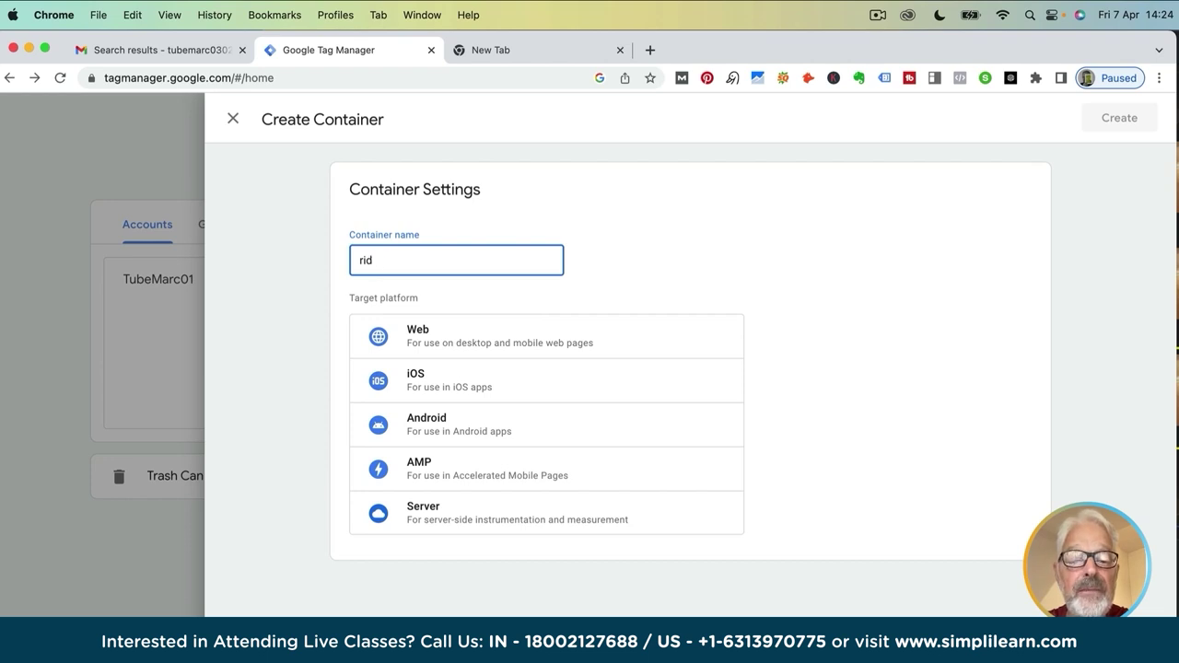
key("BackSpace")
type("adfarasha.co")
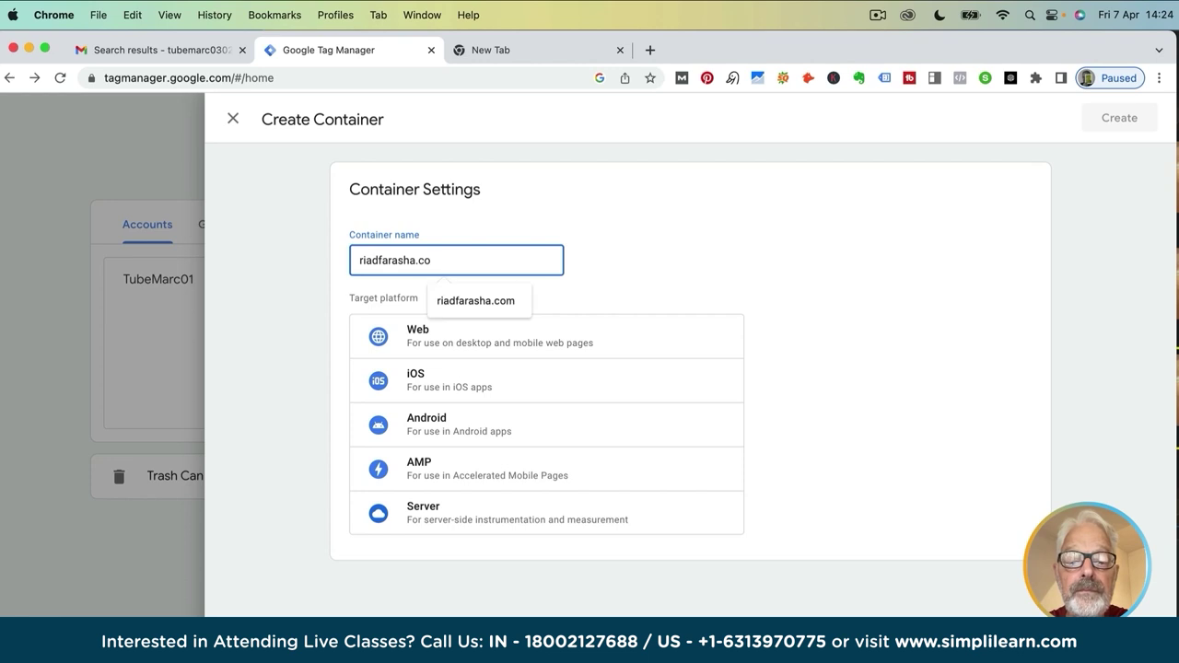
type("m")
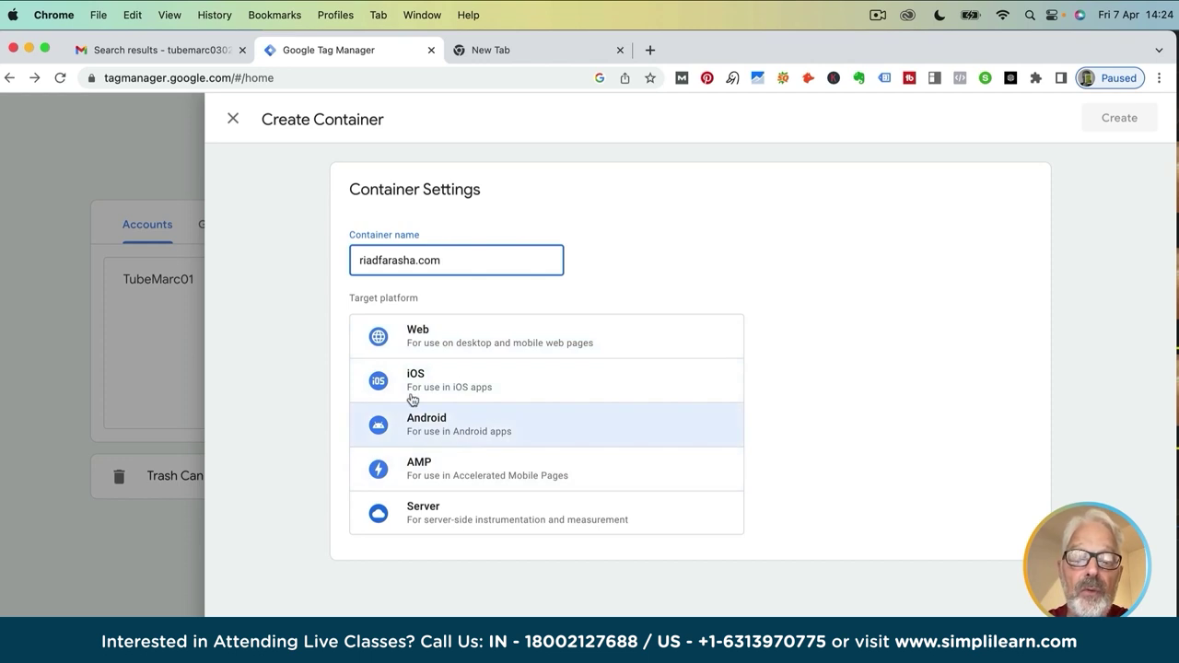
left_click(424, 343)
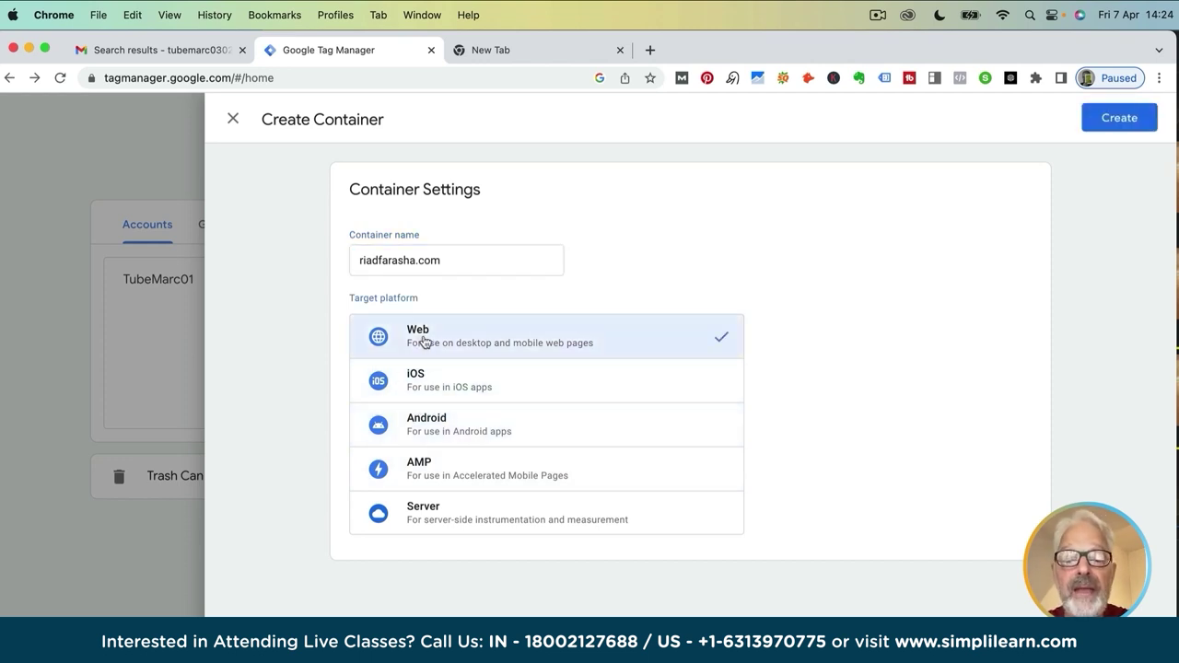
left_click(1086, 122)
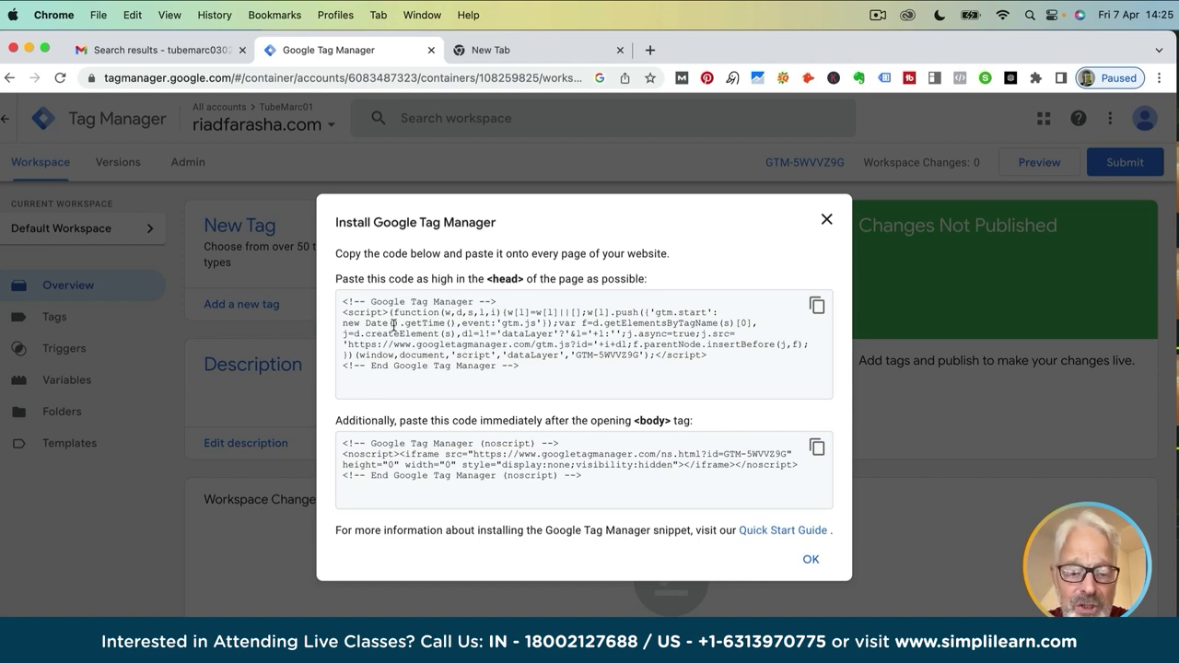
Dismiss the Tag Manager installation code, reopen it from the container ID to review the snippets, and return to the workspace overview
left_click(827, 222)
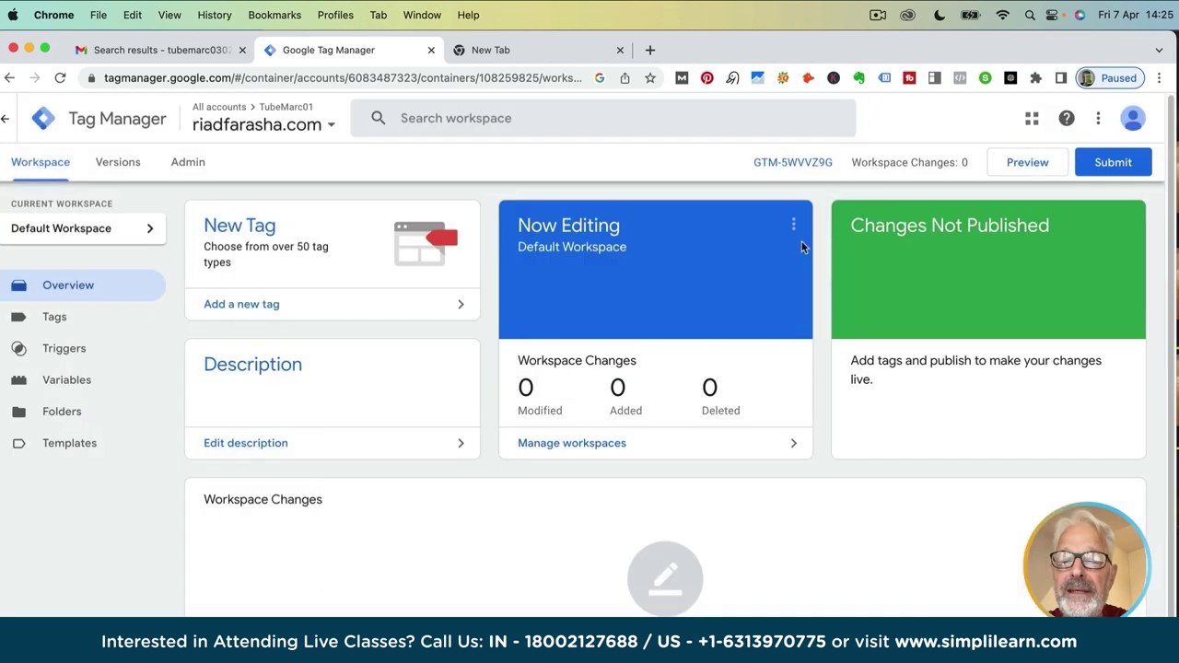
left_click(800, 163)
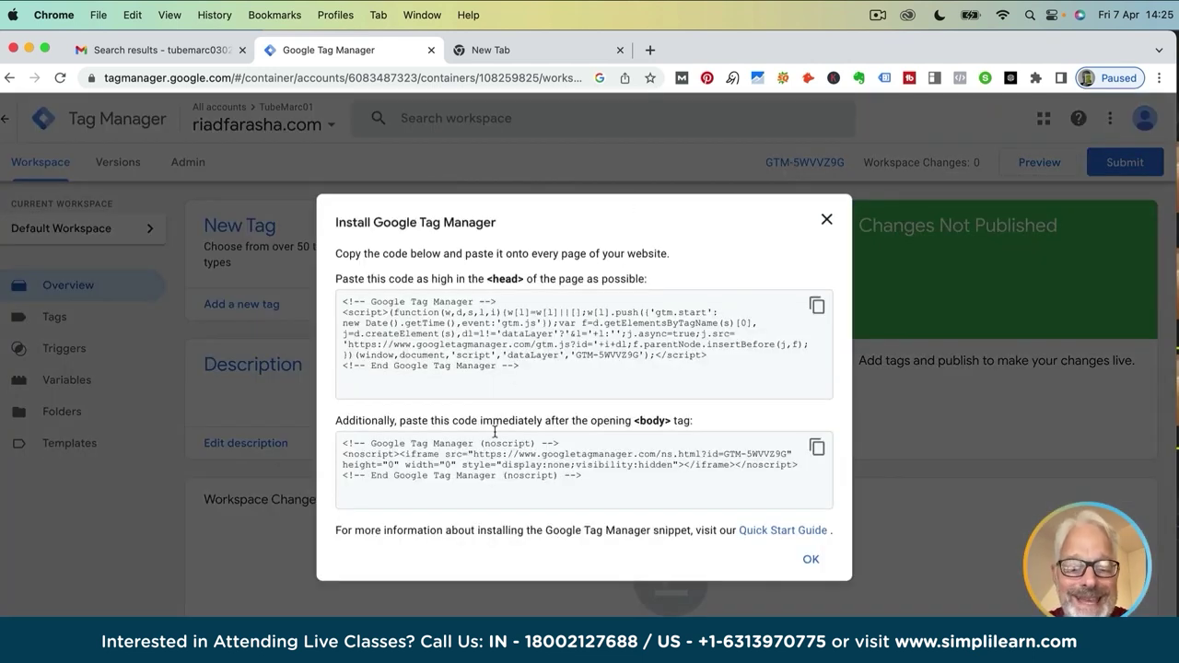
left_click(826, 221)
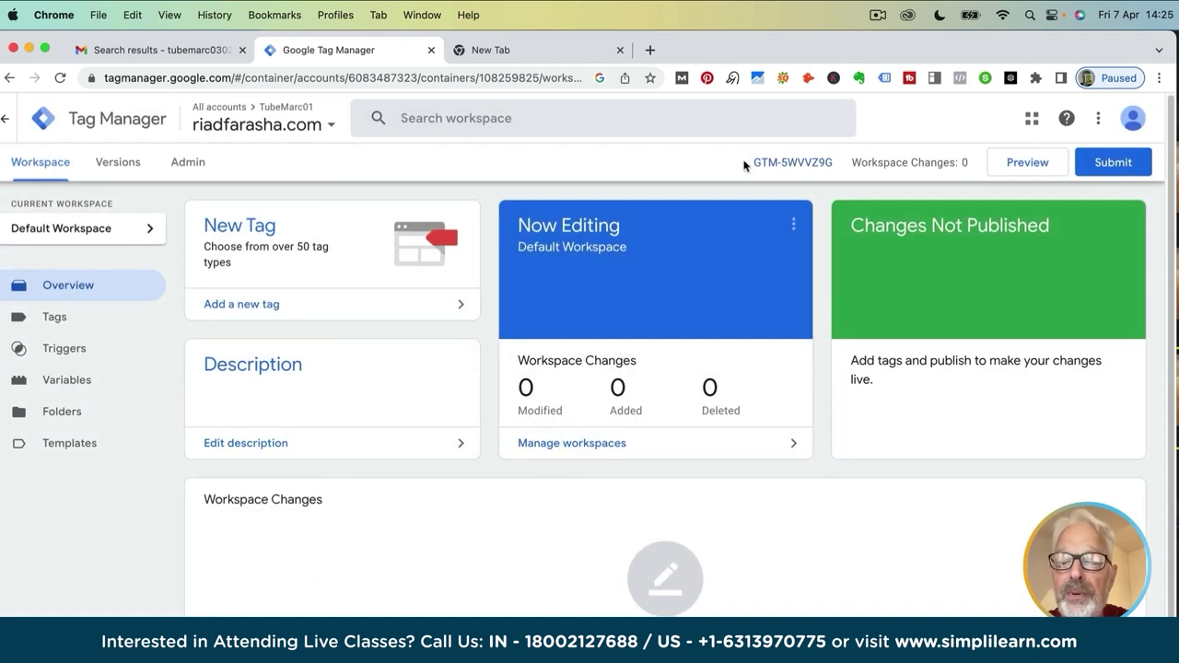
left_click_drag(744, 165, 832, 166)
left_click(735, 162)
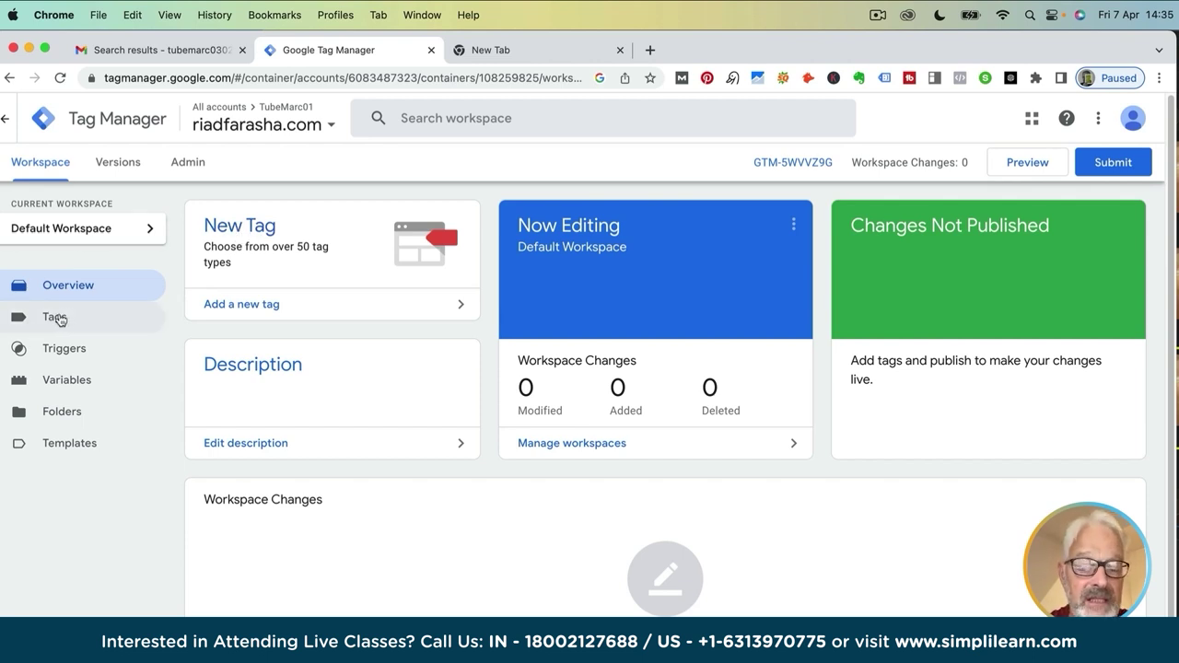
Start a new tag in the workspace and name it RIAD_DEMO
left_click(249, 234)
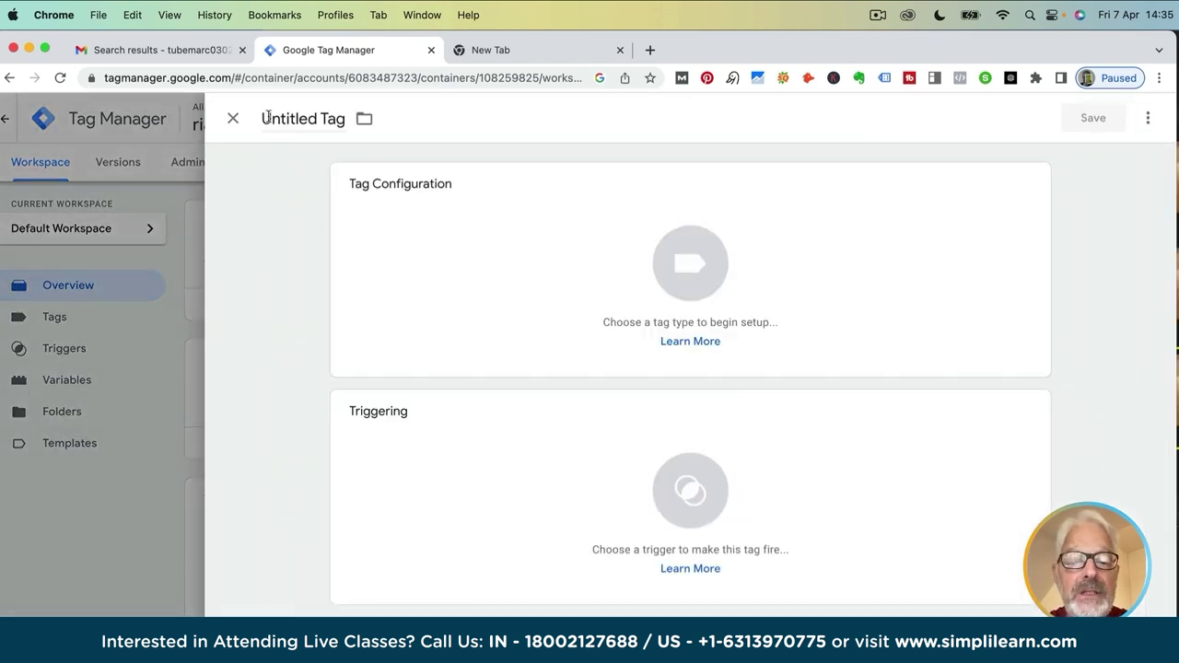
left_click_drag(264, 118, 343, 130)
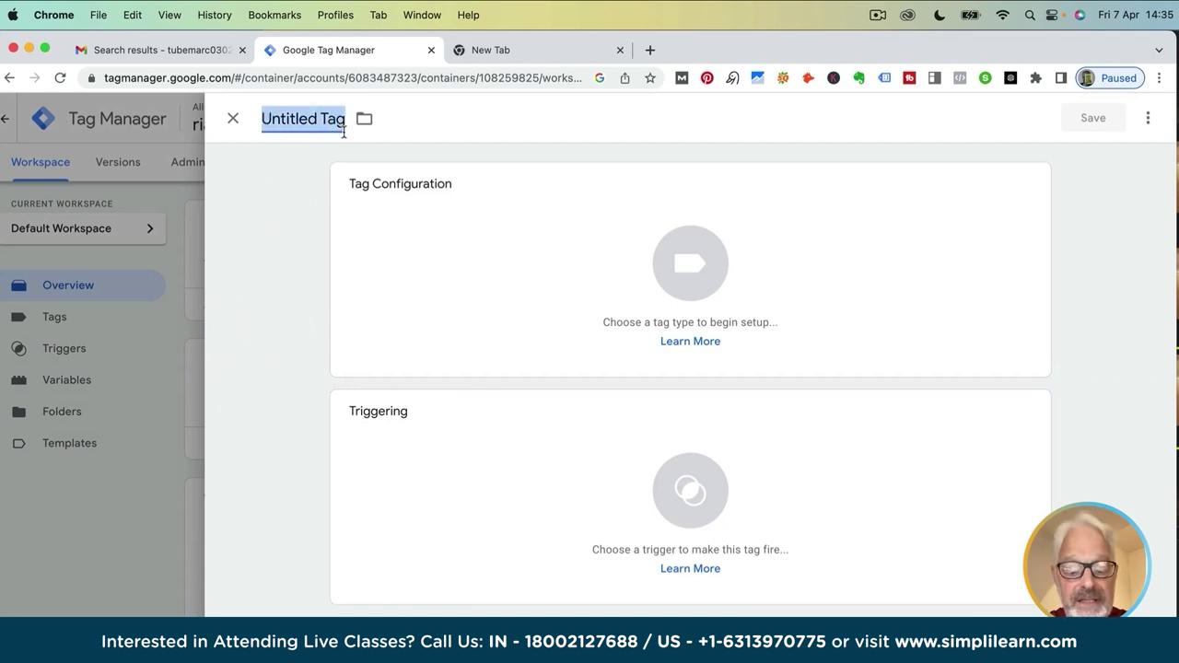
type("RIAD_DEMO")
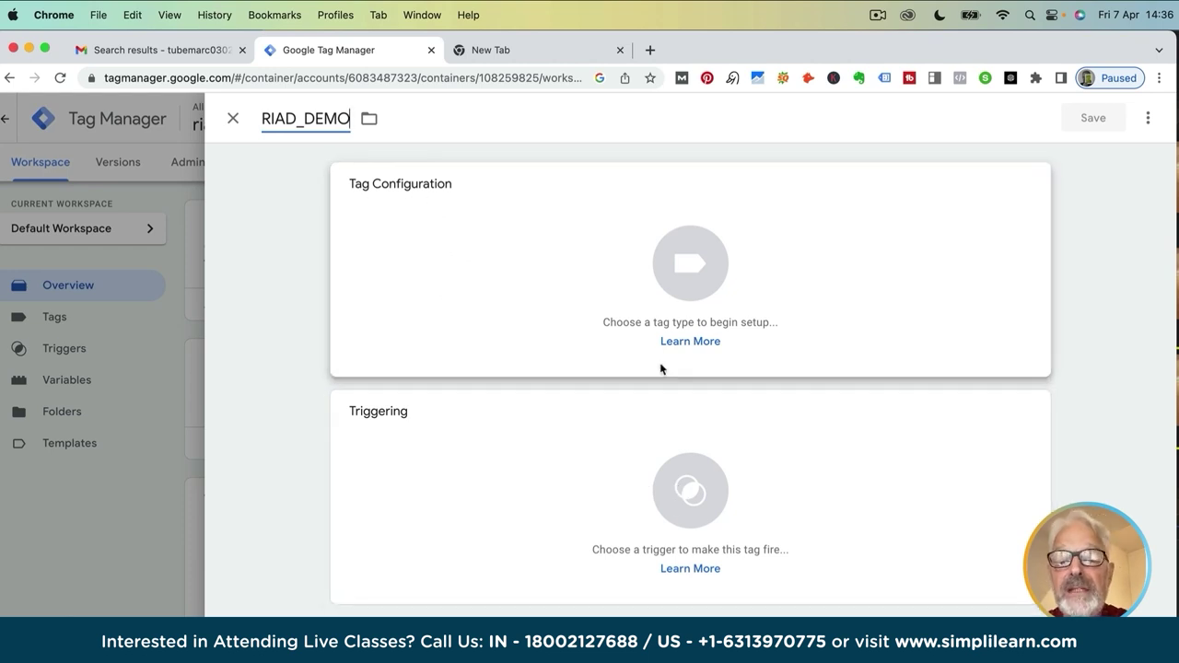
Browse the available featured, custom and third-party tag types, and set the tag's type to Google Analytics: GA4 Configuration
left_click(679, 276)
scroll(752, 327, "down", 2)
scroll(825, 326, "down", 9)
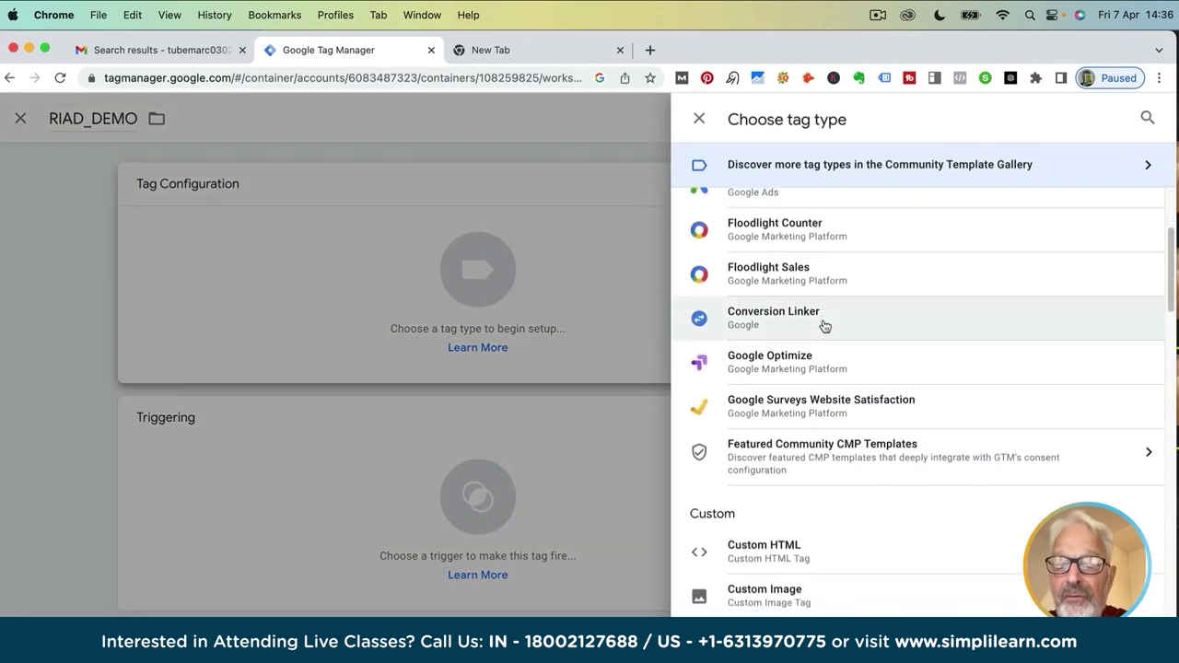
scroll(824, 326, "down", 2)
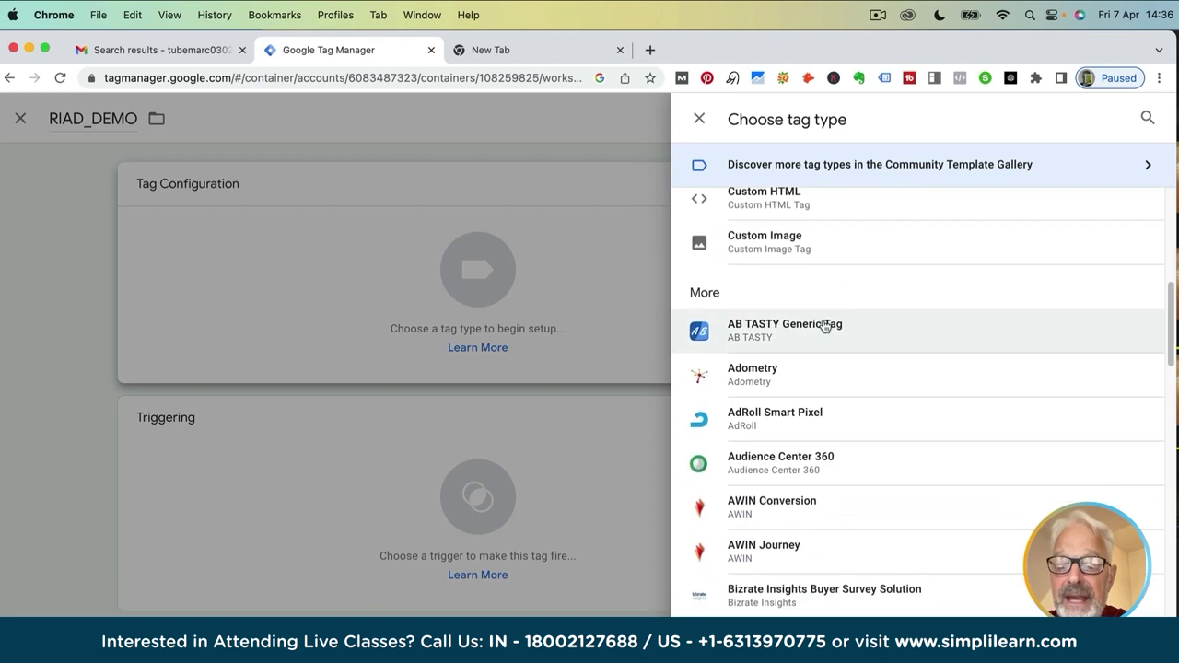
scroll(825, 326, "up", 12)
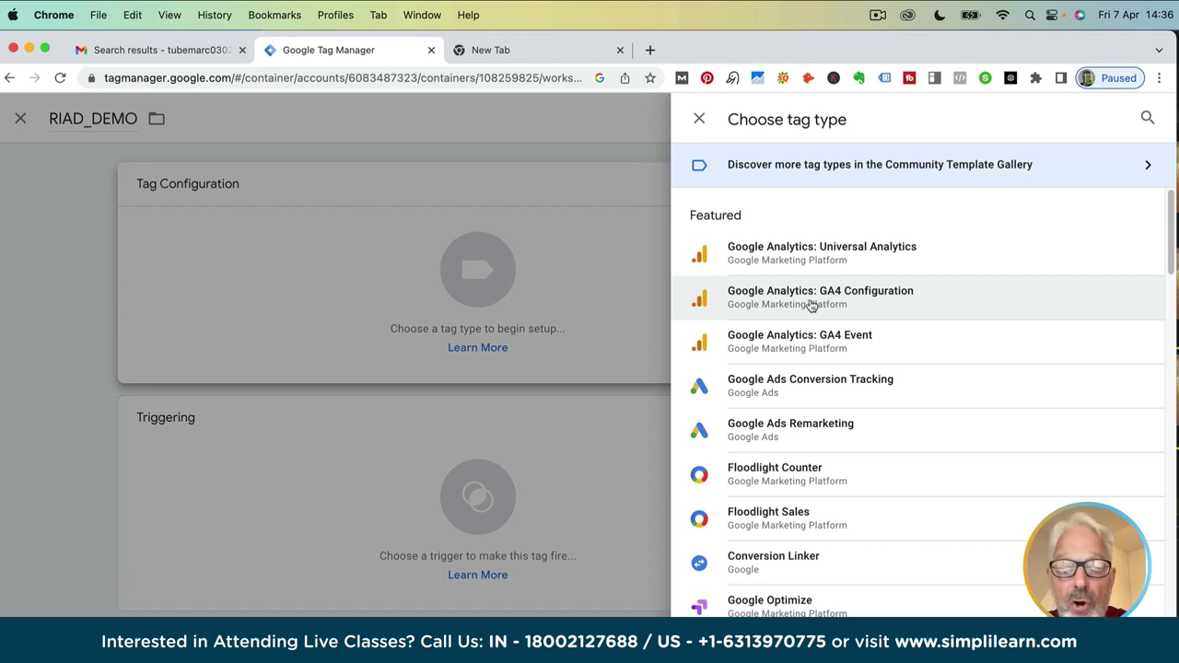
scroll(810, 306, "down", 1)
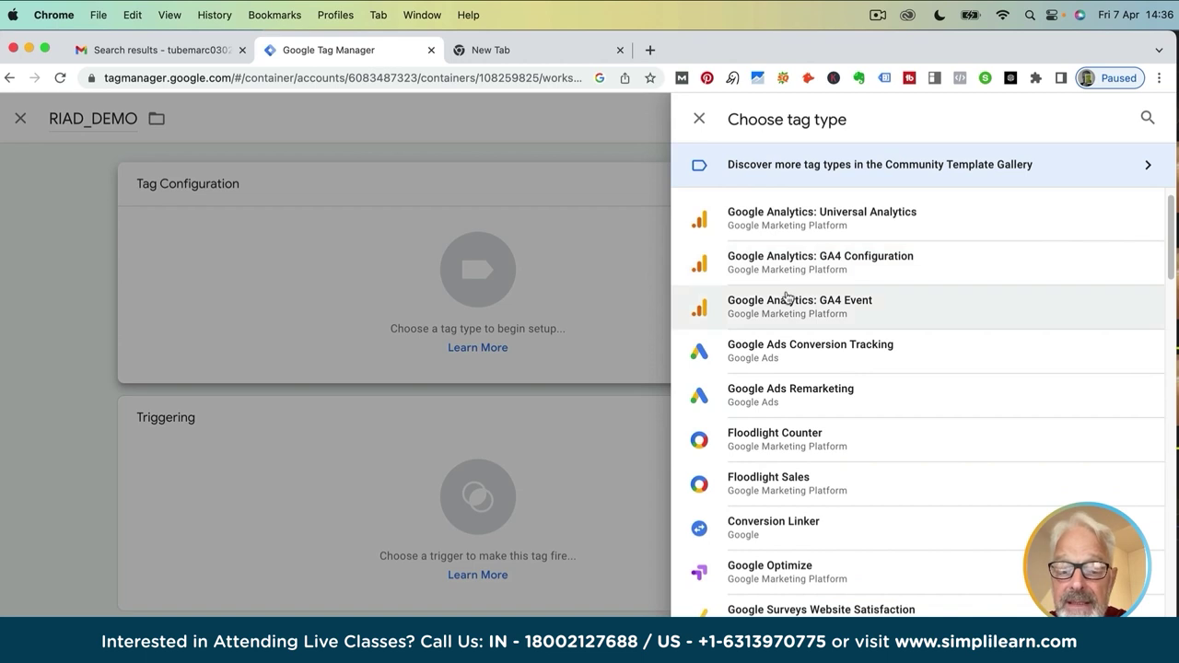
scroll(786, 295, "down", 1)
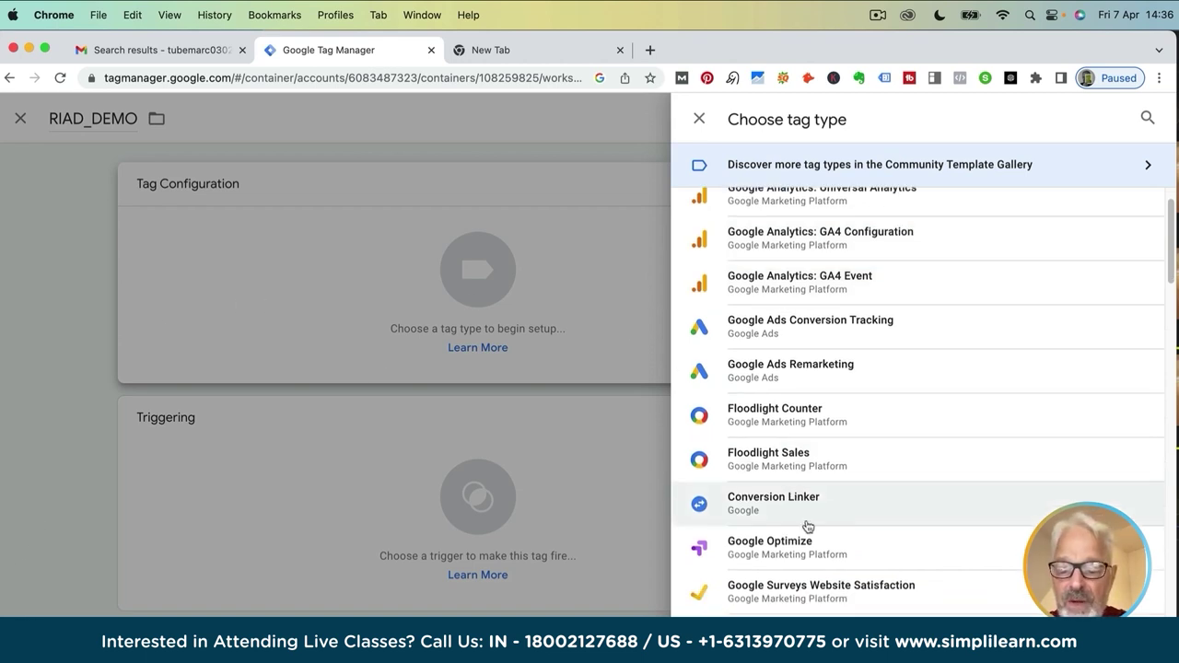
scroll(808, 526, "down", 10)
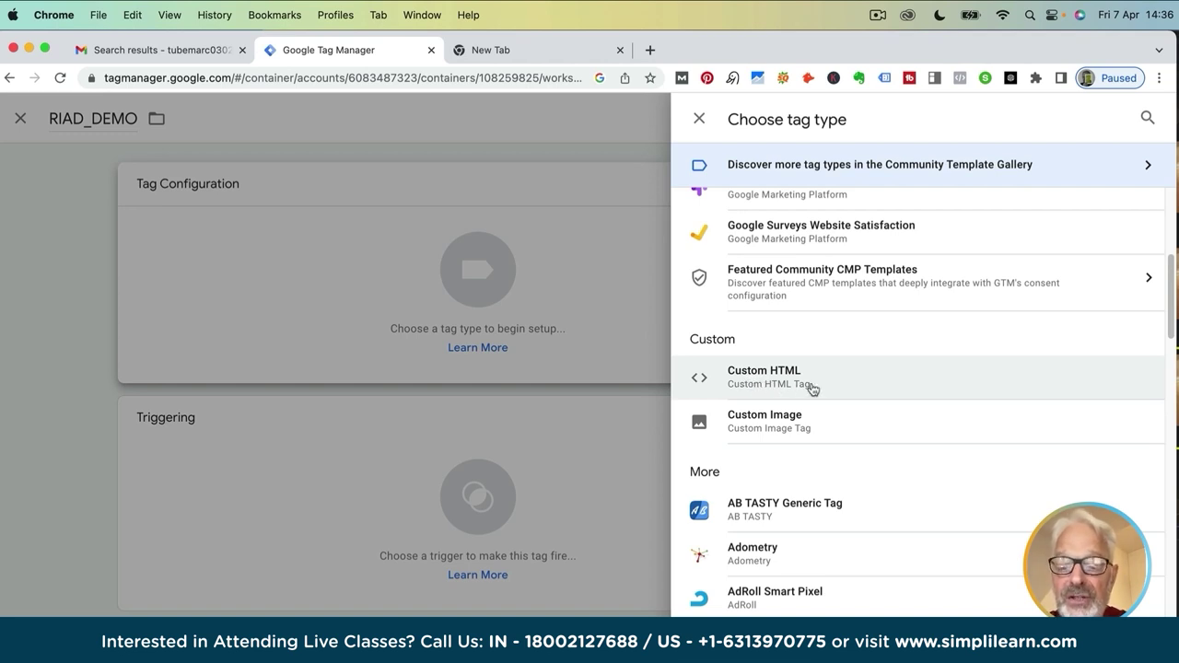
scroll(787, 386, "up", 5)
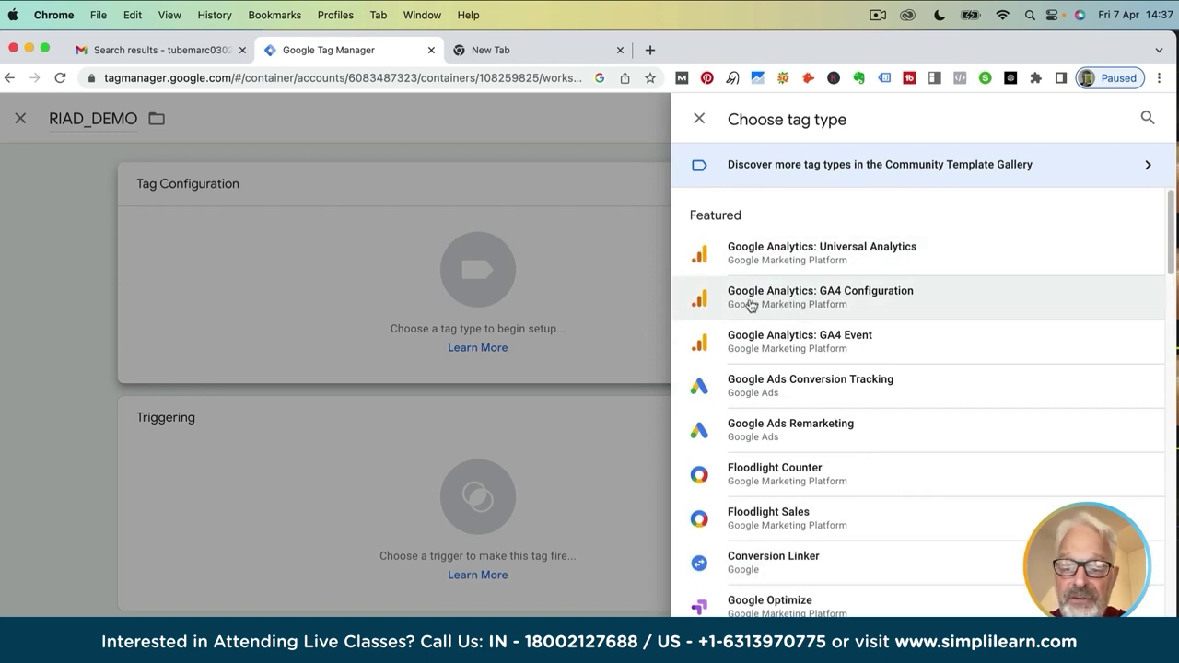
left_click(763, 297)
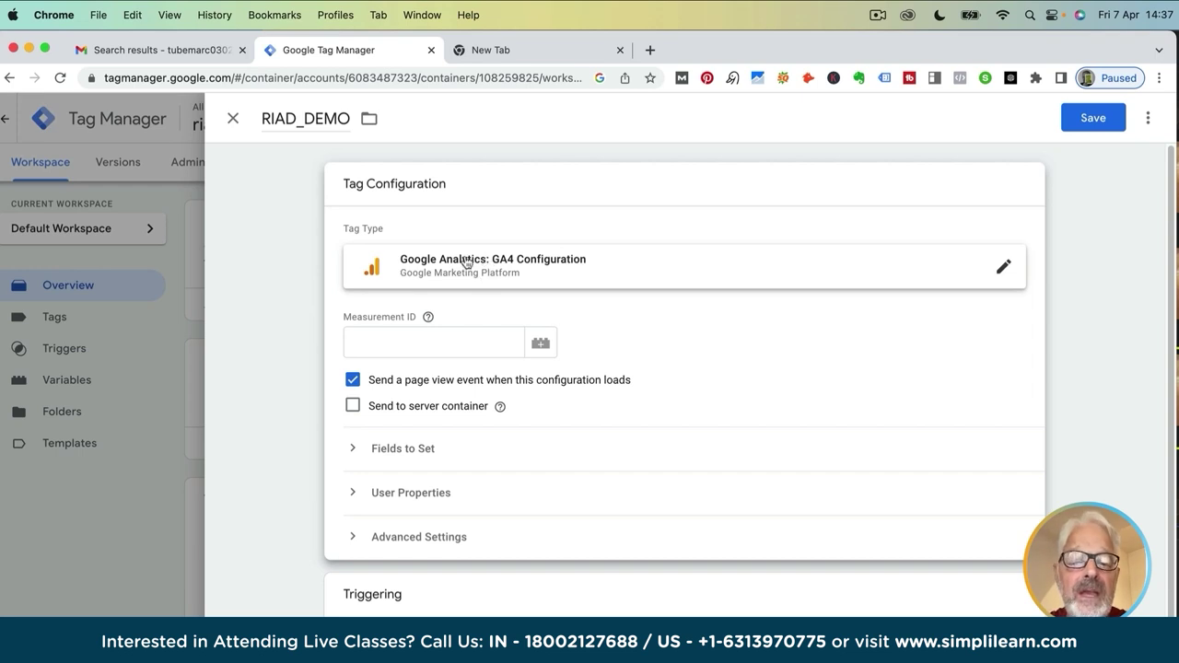
Set the GA4 Configuration tag's Measurement ID to G-123456 and finish editing the tag configuration
left_click(370, 341)
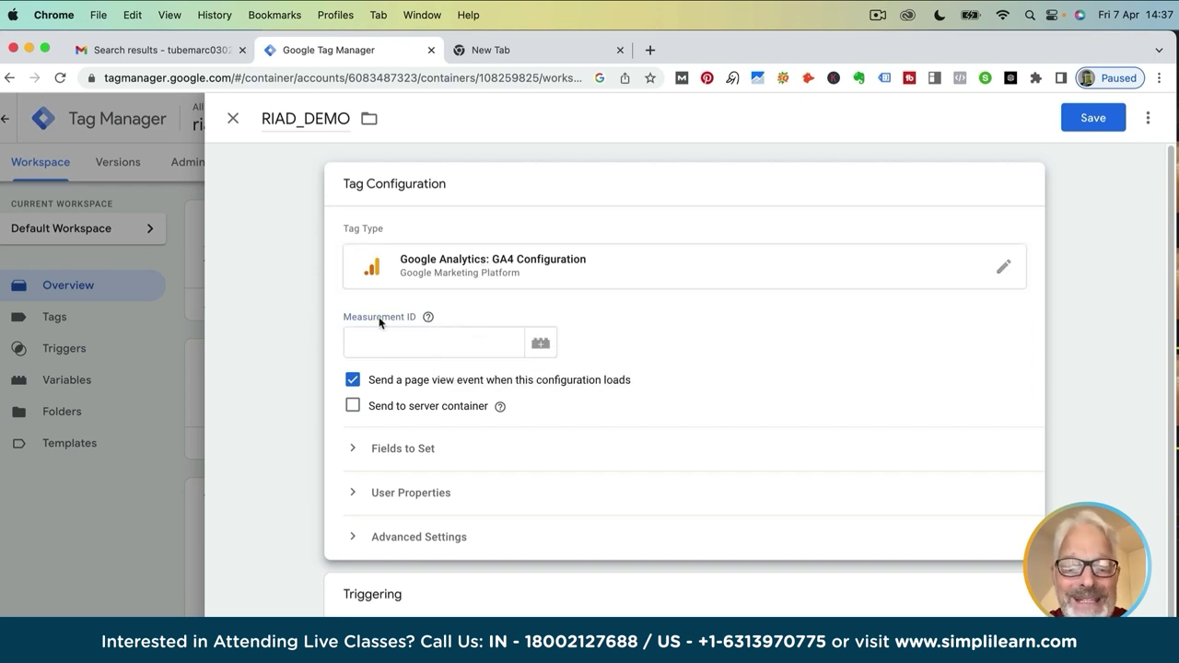
left_click(358, 340)
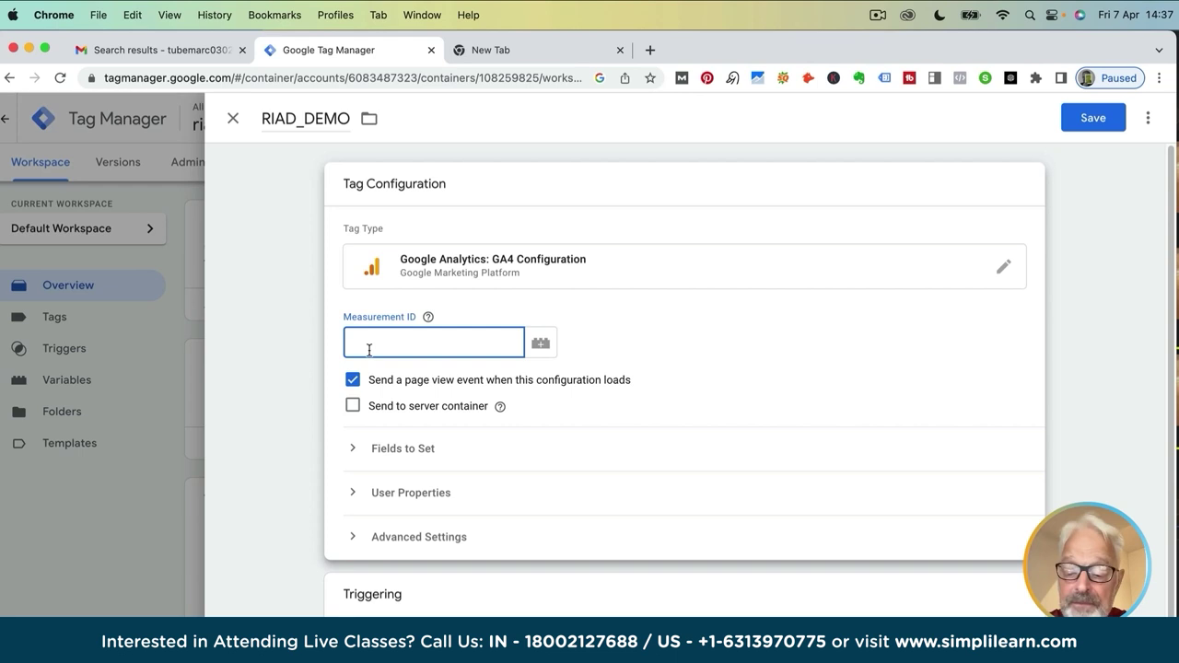
type("G")
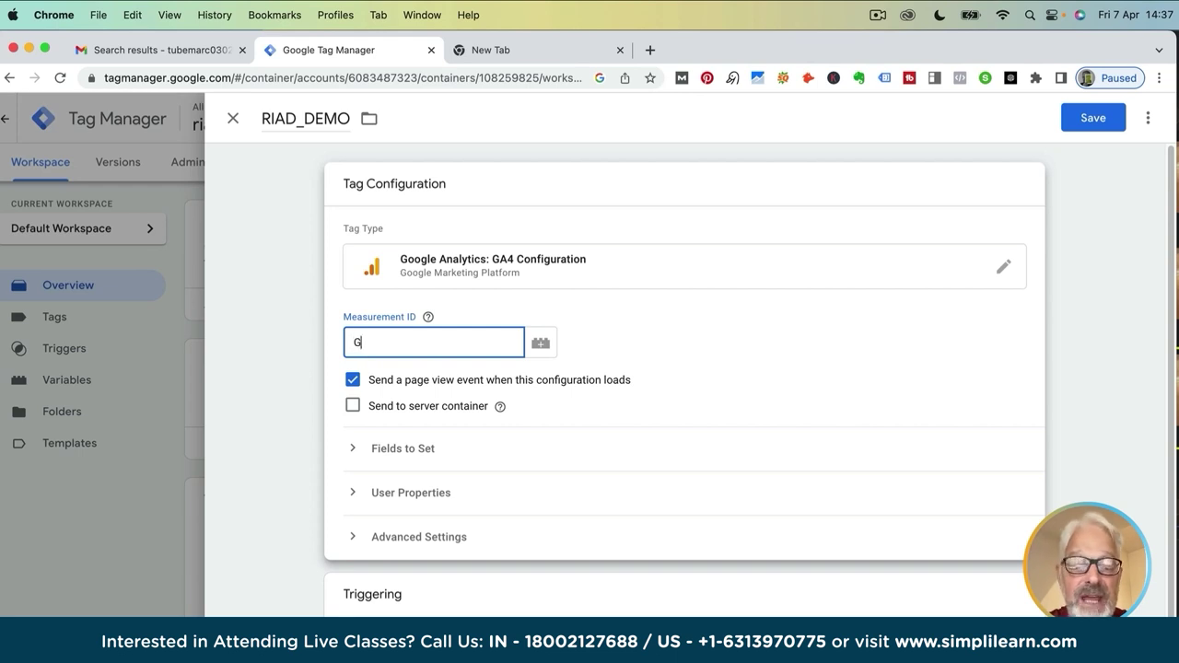
type("-123456")
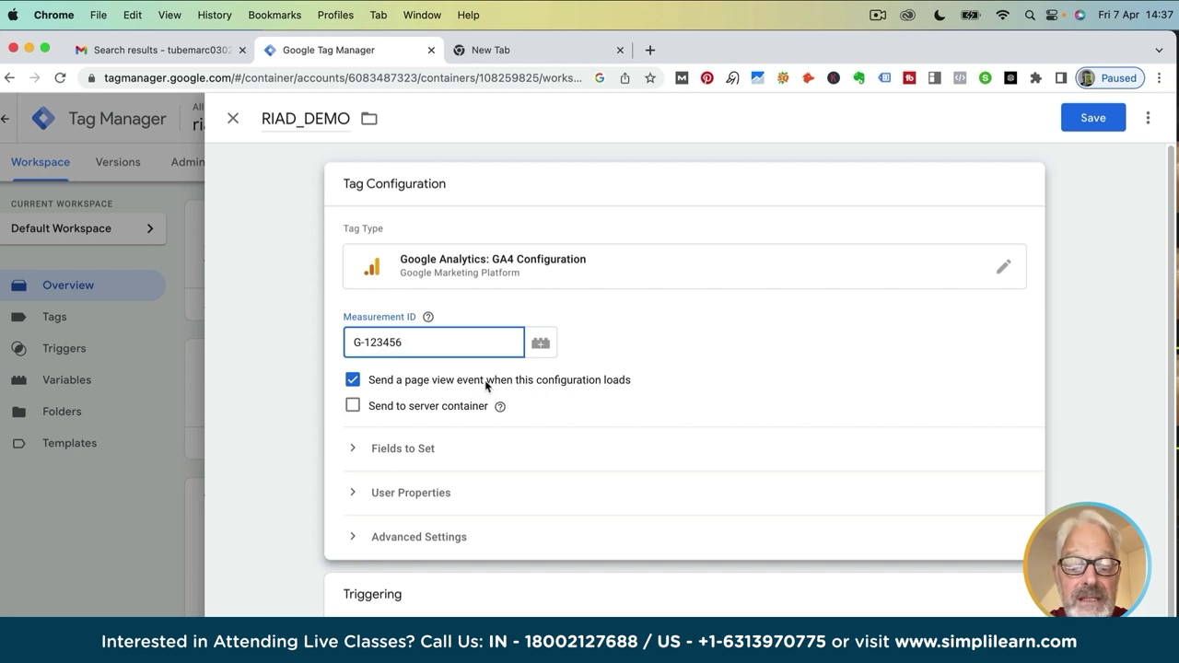
left_click(350, 422)
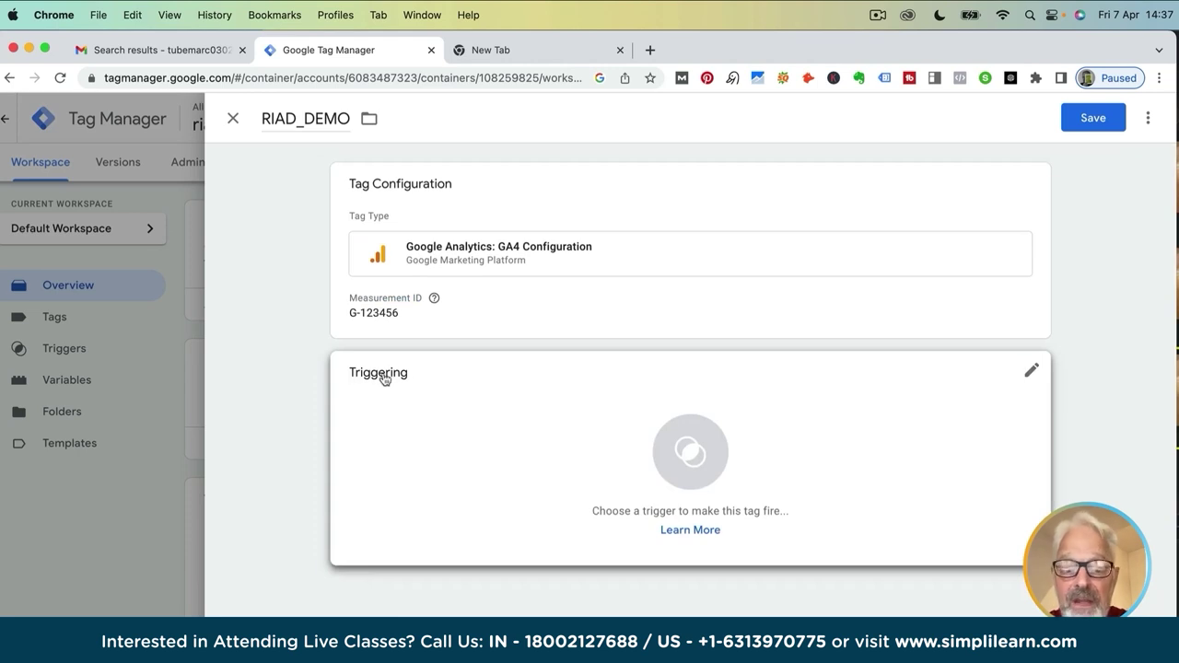
Set the RIAD_DEMO tag to fire on the All Pages trigger, save it, and show the workspace's list of tags
left_click(692, 454)
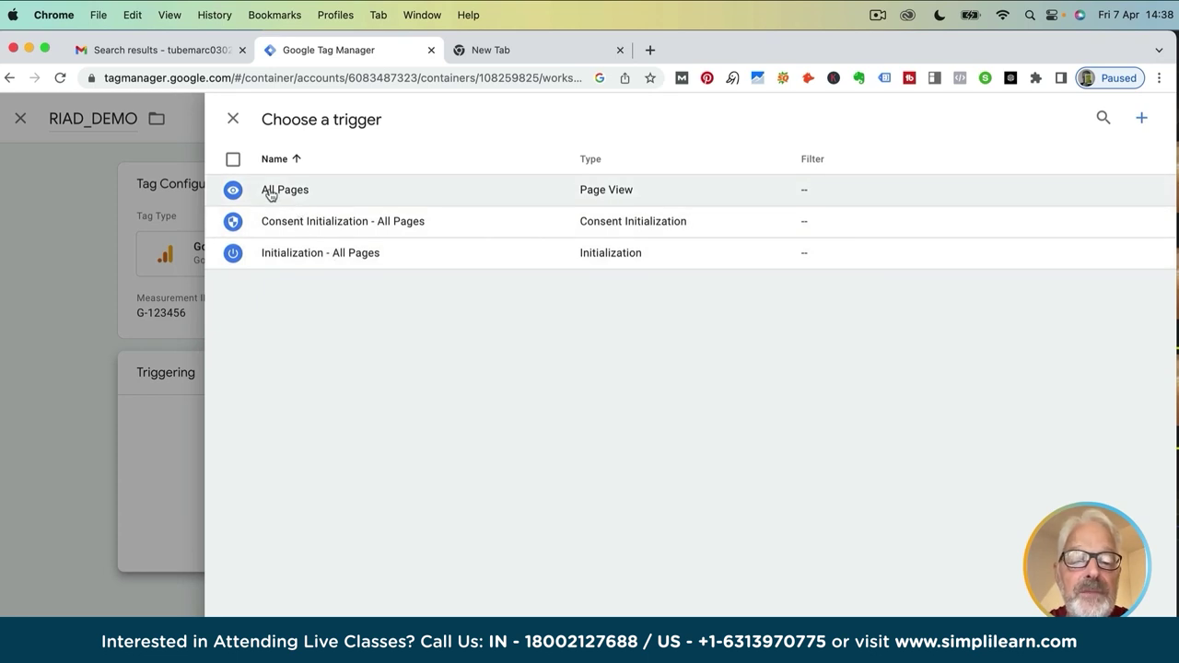
left_click(297, 189)
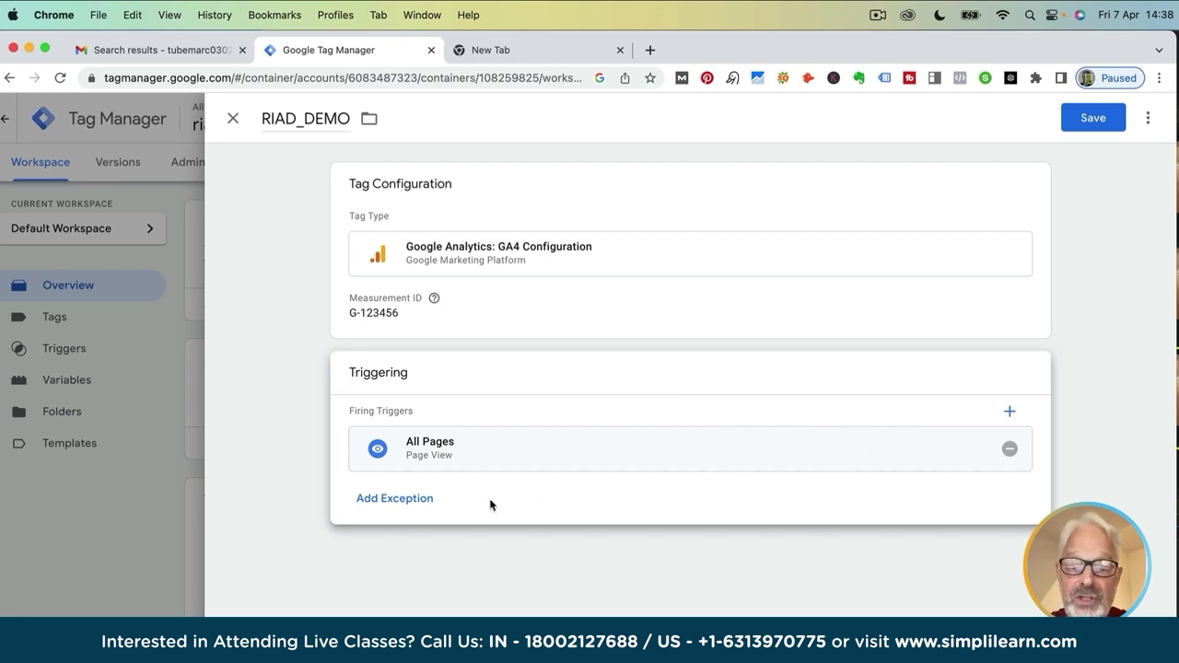
left_click(1092, 118)
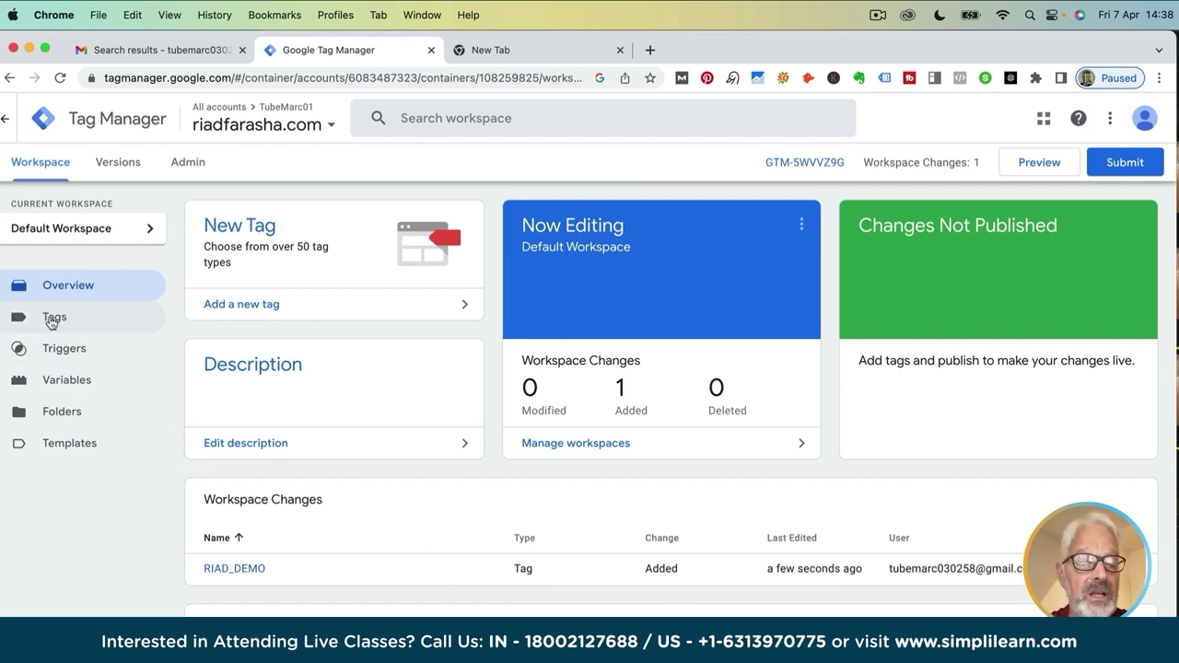
left_click(52, 319)
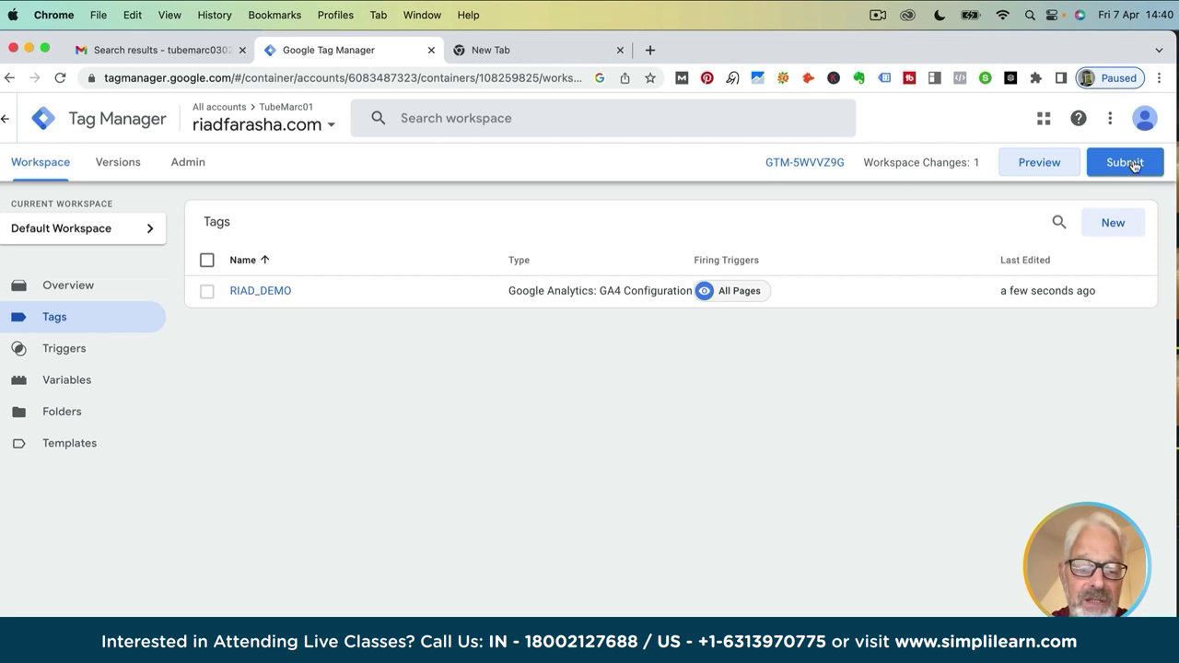
Examine the page view, click, user engagement and other trigger types offered for a new trigger, and close it without saving
left_click(64, 349)
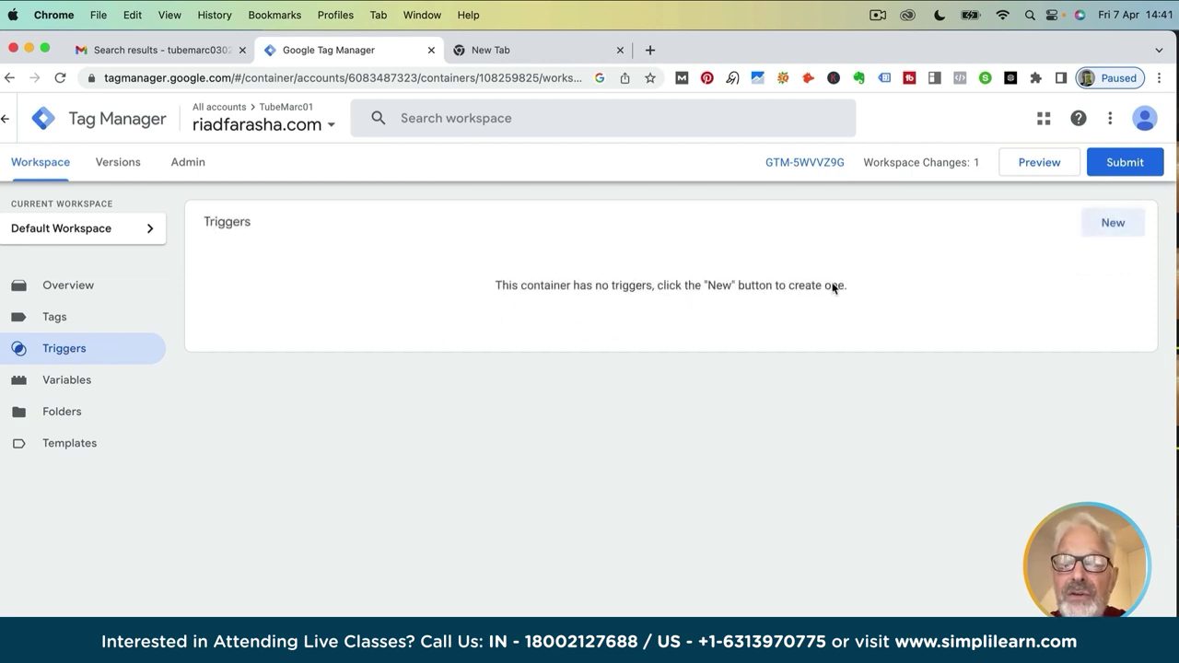
left_click(1113, 223)
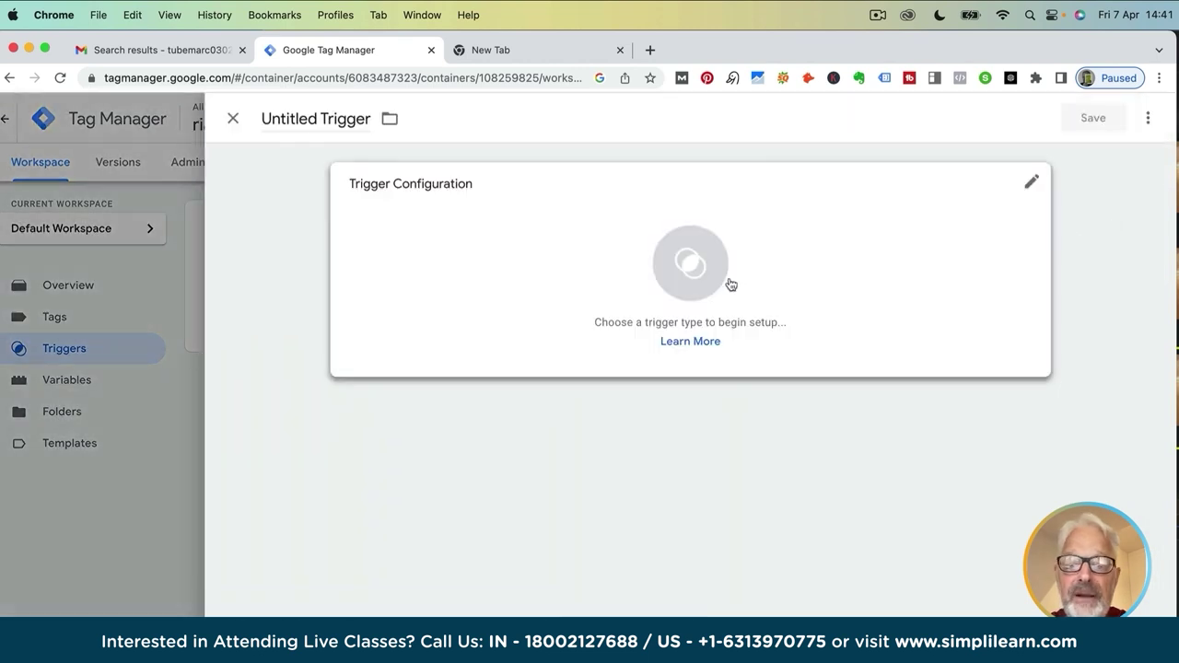
left_click(690, 272)
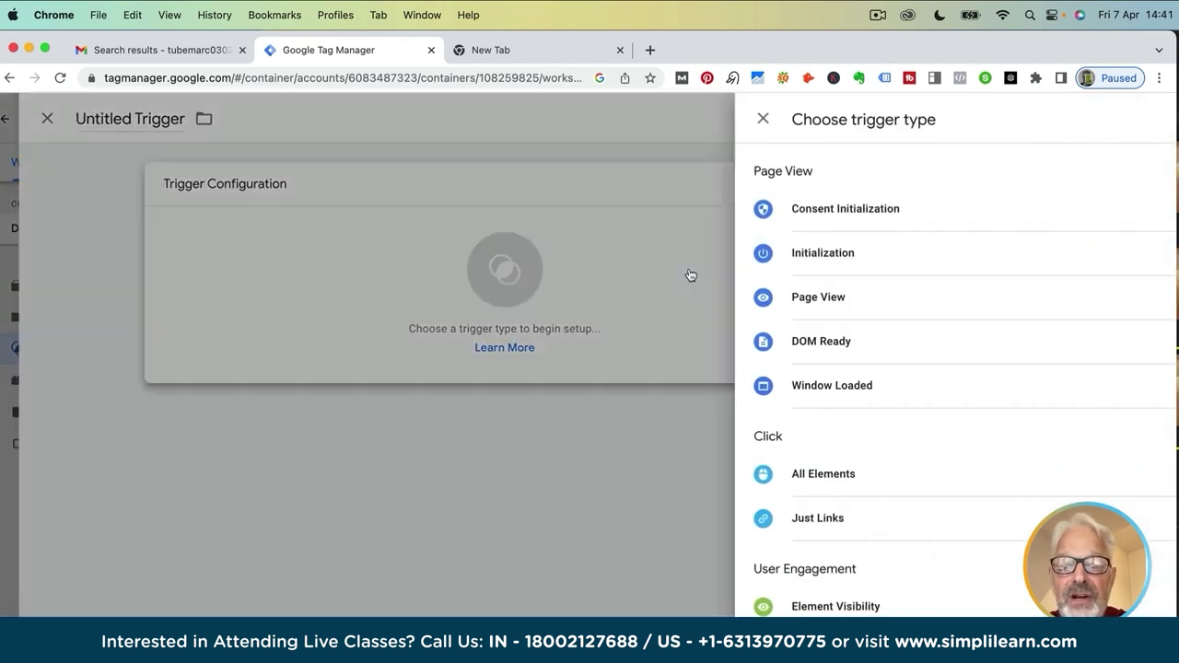
scroll(761, 254, "down", 4)
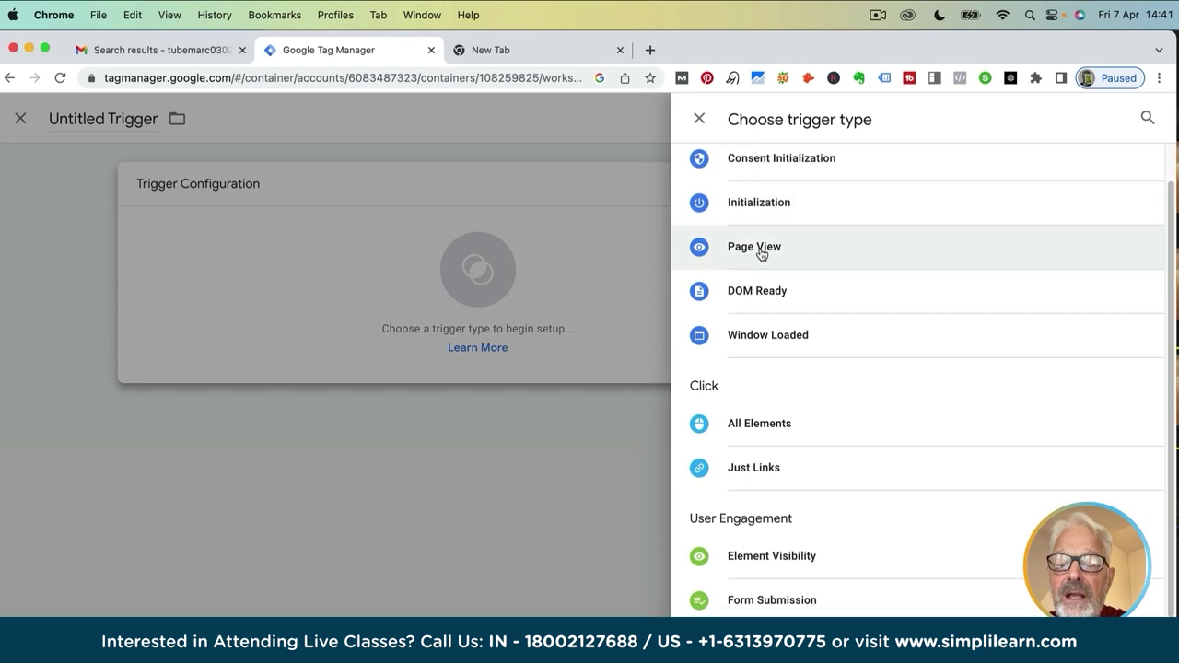
scroll(761, 254, "down", 3)
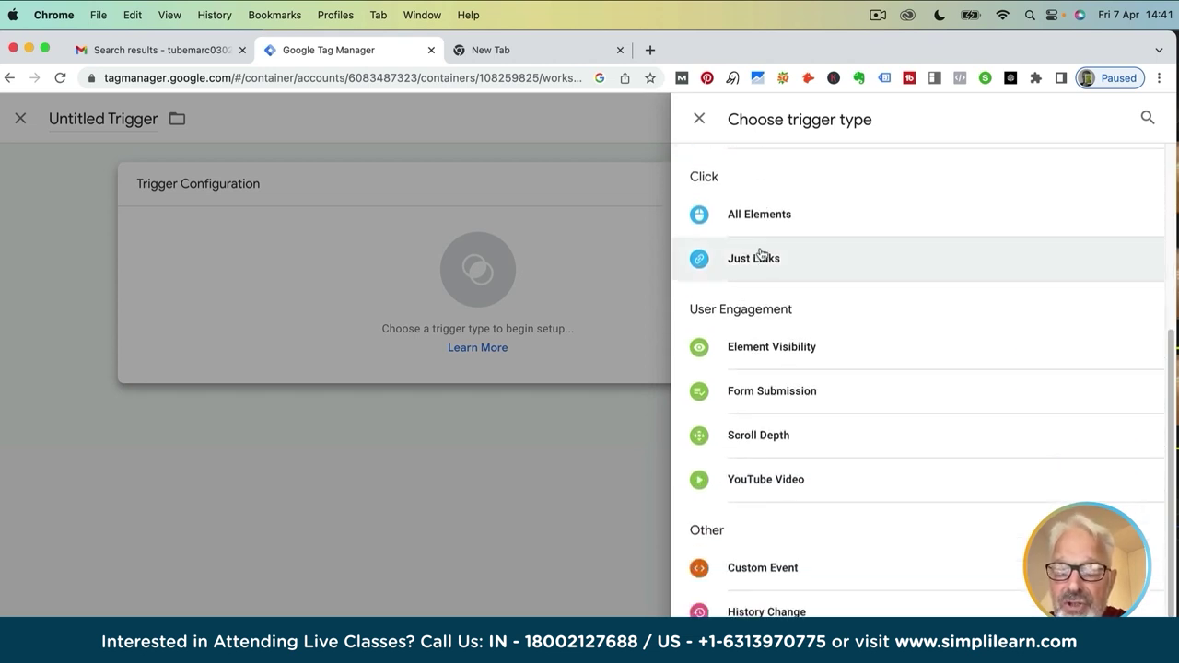
scroll(760, 254, "up", 5)
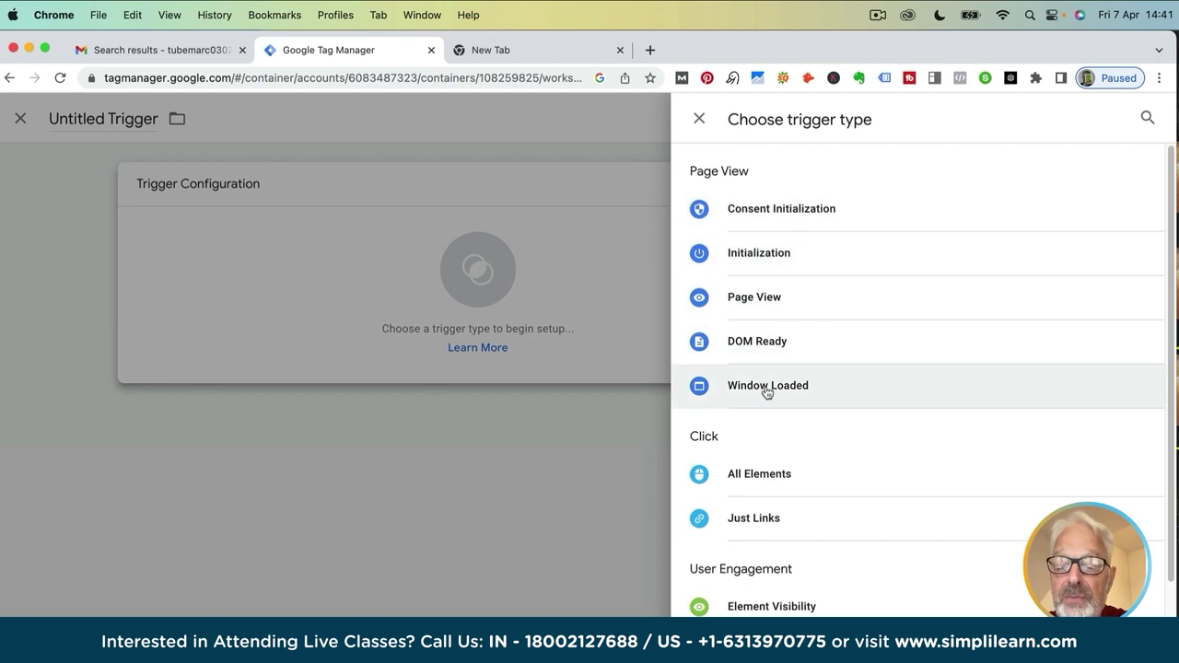
scroll(767, 394, "down", 5)
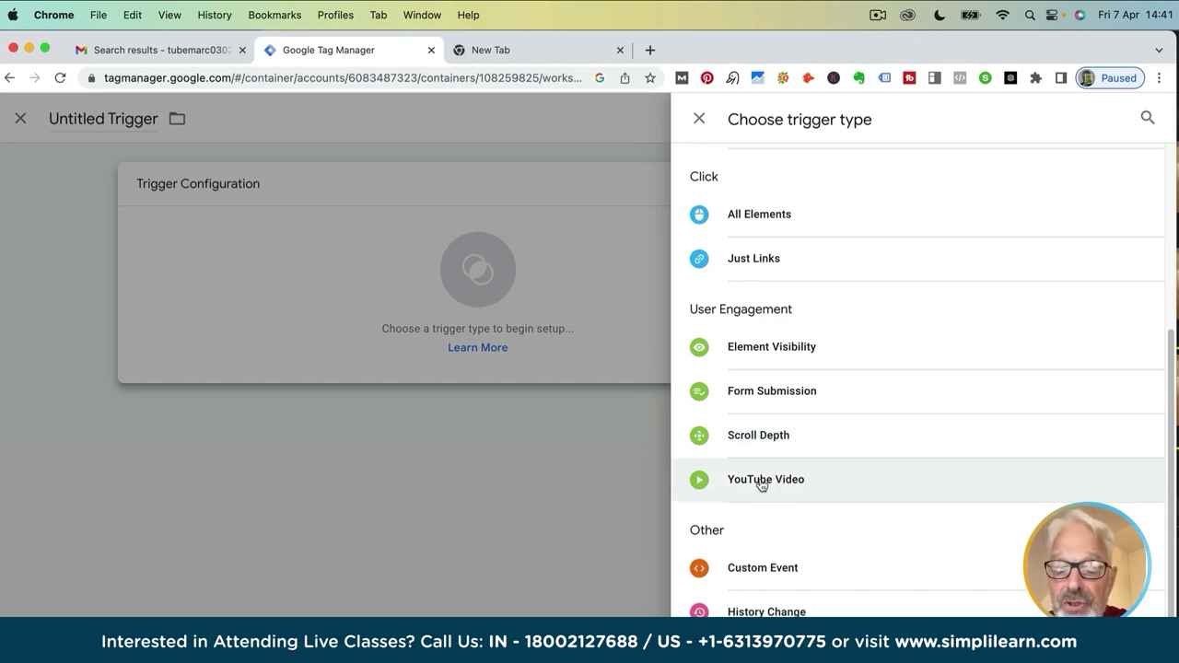
scroll(761, 486, "up", 5)
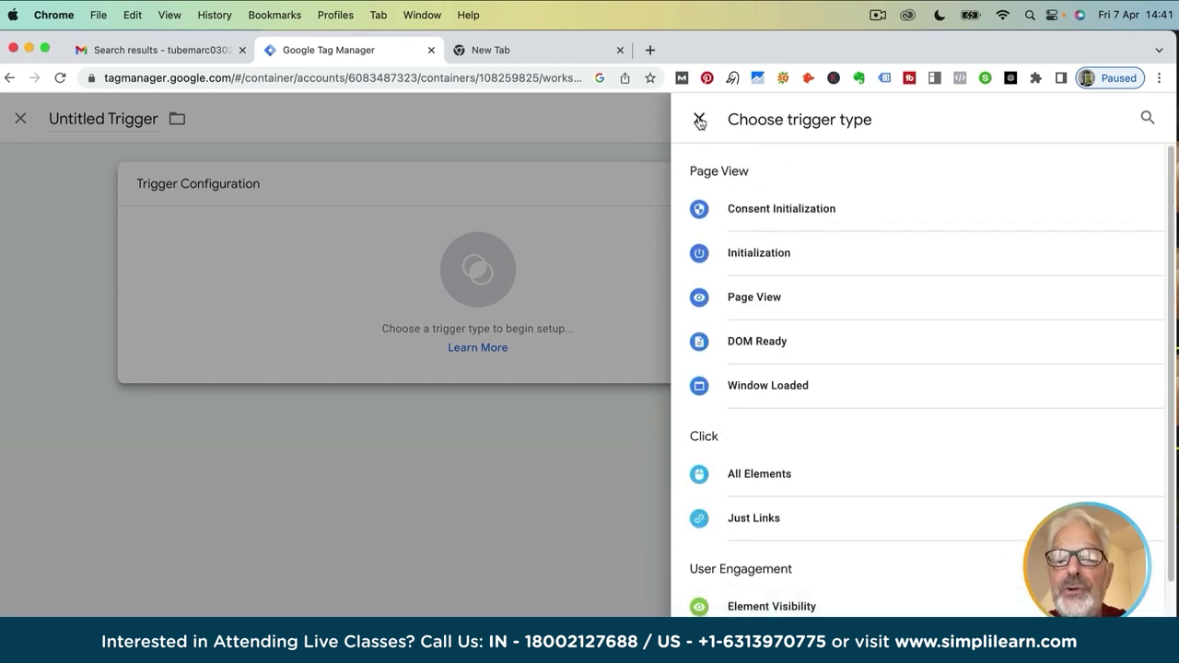
left_click(699, 120)
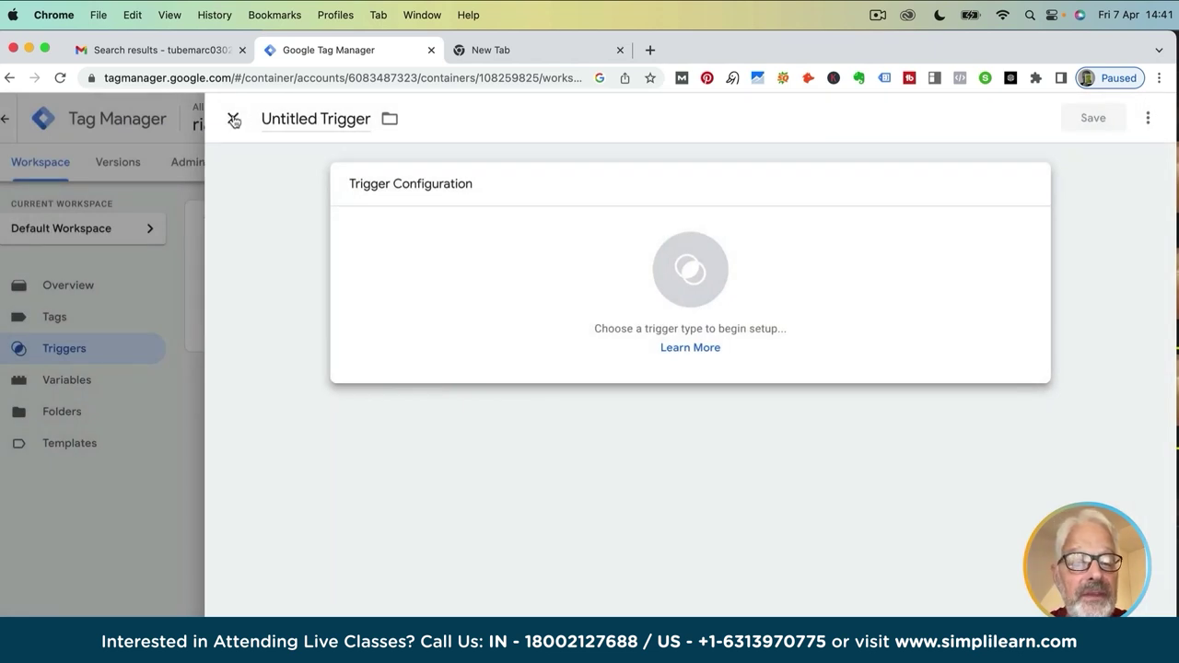
left_click(234, 120)
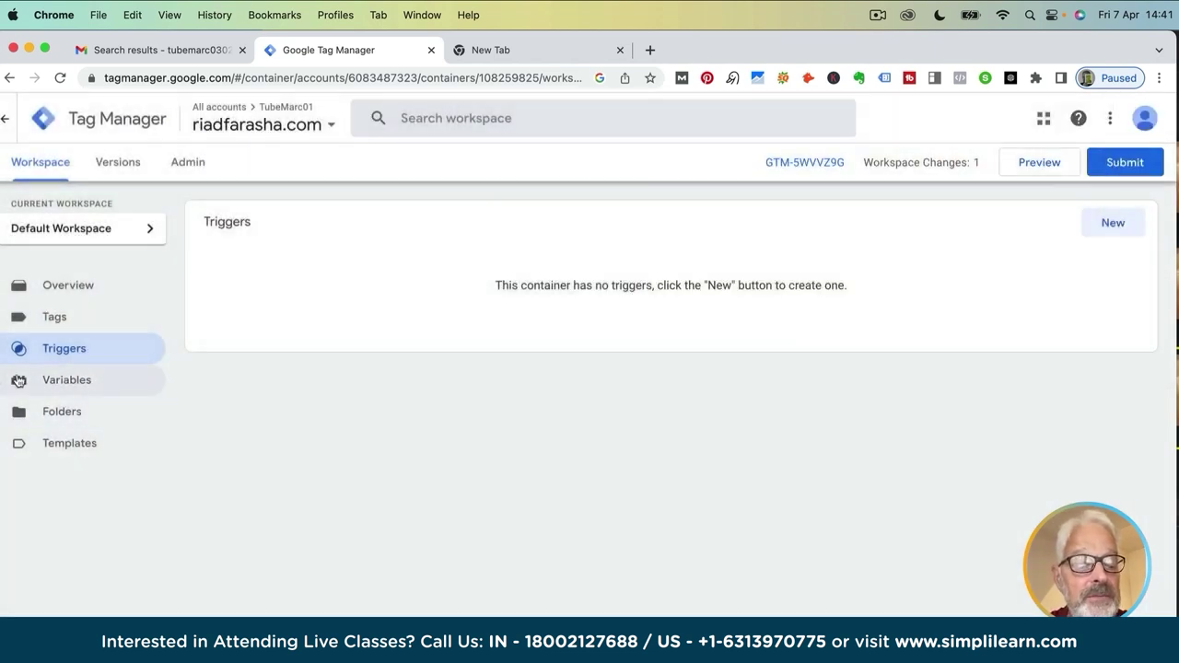
Review the built-in variables and the types offered for a new user-defined variable, and close the variable without saving
left_click(70, 381)
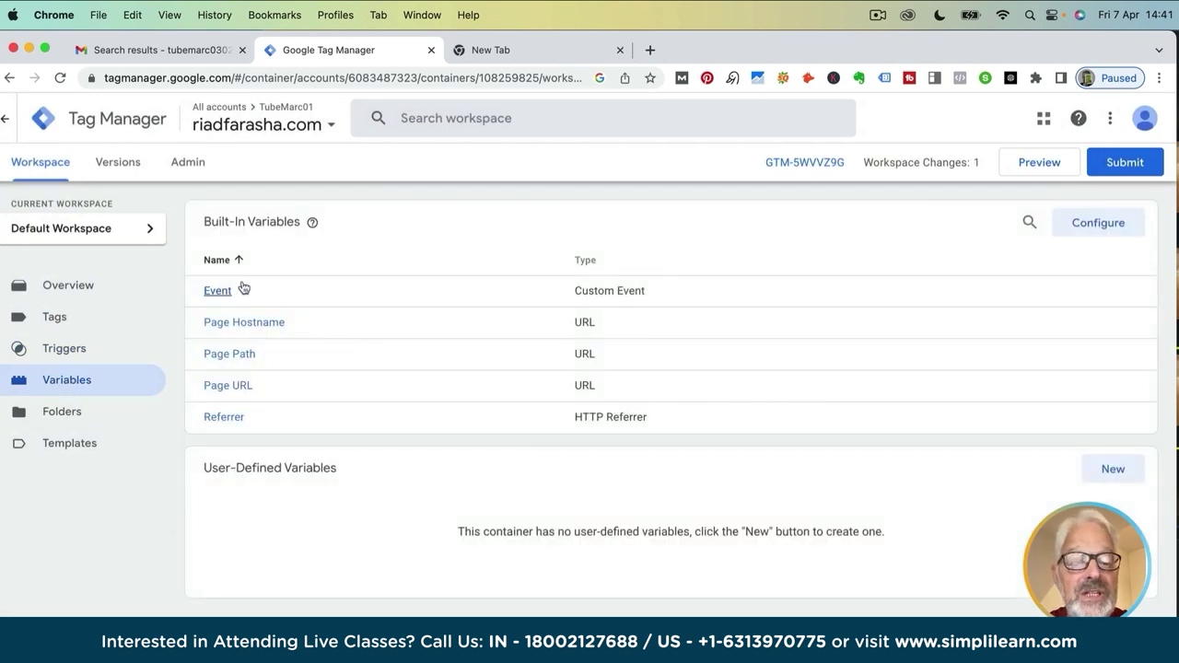
mouse_move(311, 224)
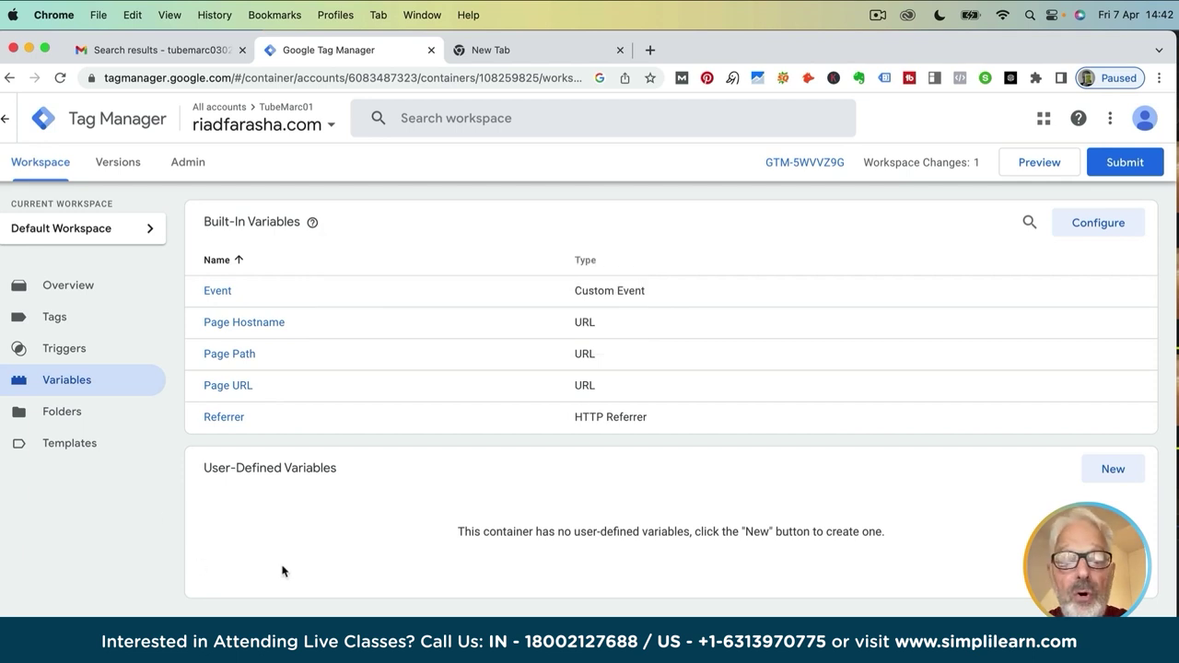
left_click(1114, 471)
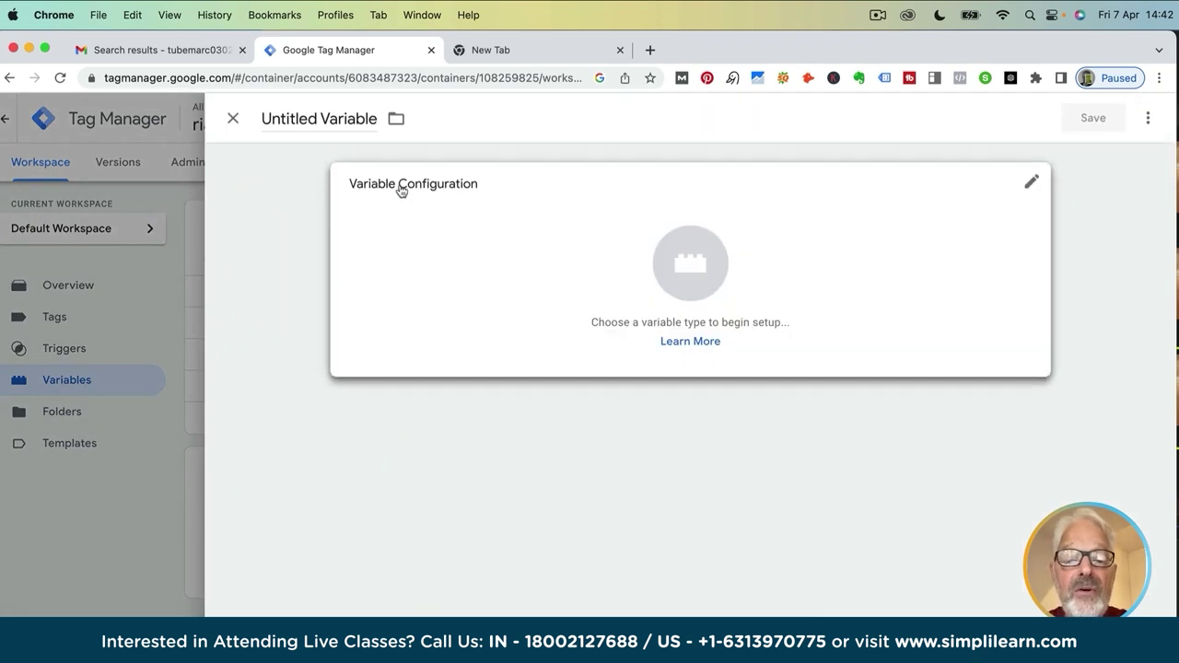
left_click(691, 269)
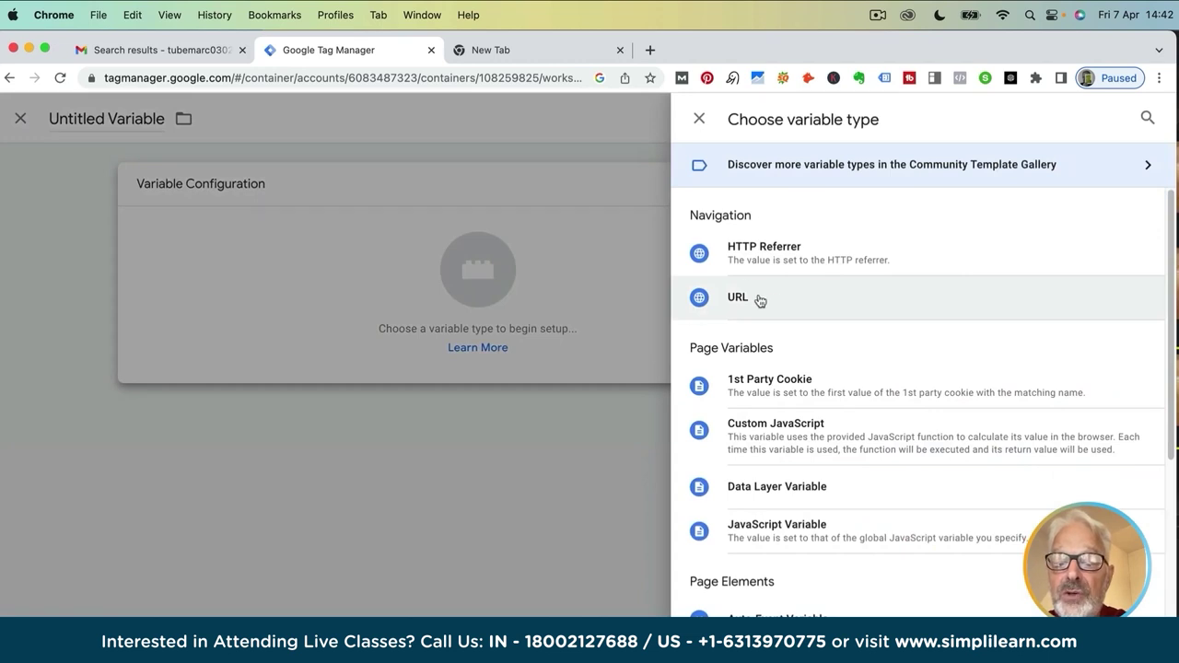
scroll(719, 304, "down", 2)
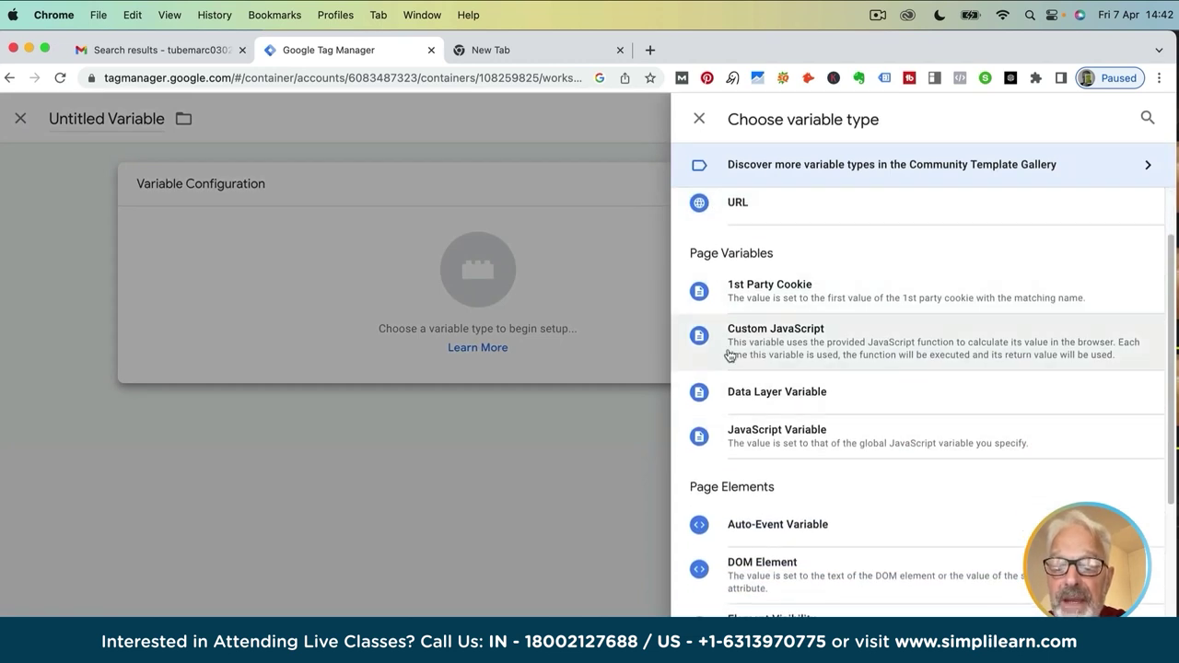
scroll(760, 367, "down", 5)
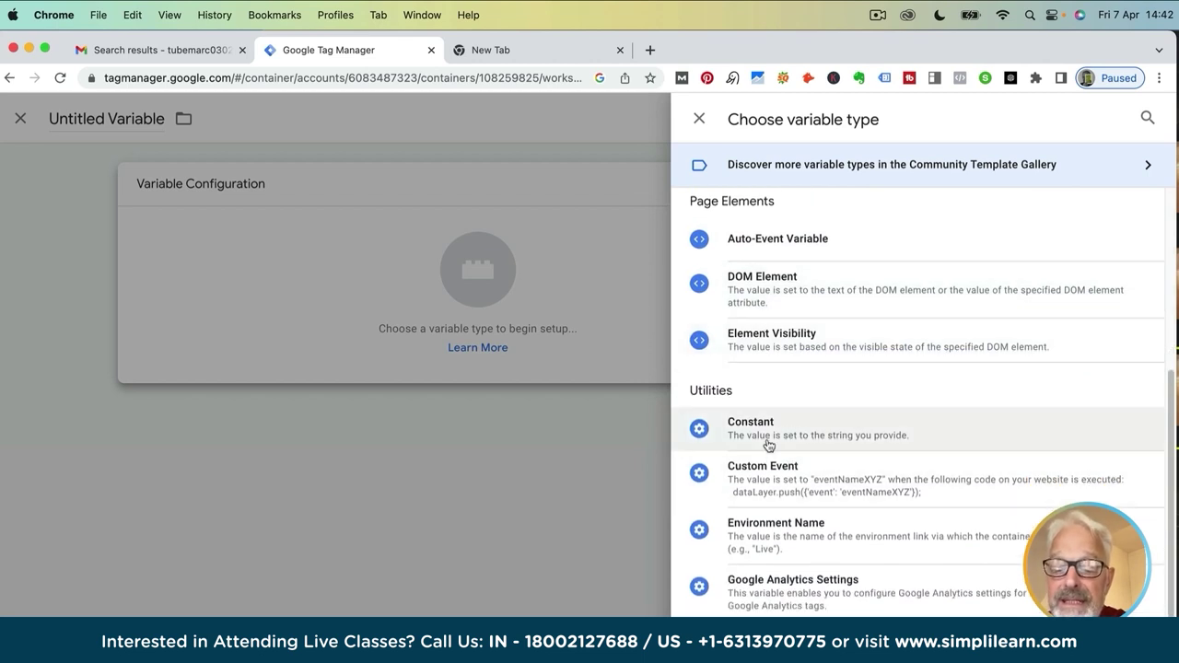
scroll(767, 445, "down", 2)
scroll(768, 445, "down", 4)
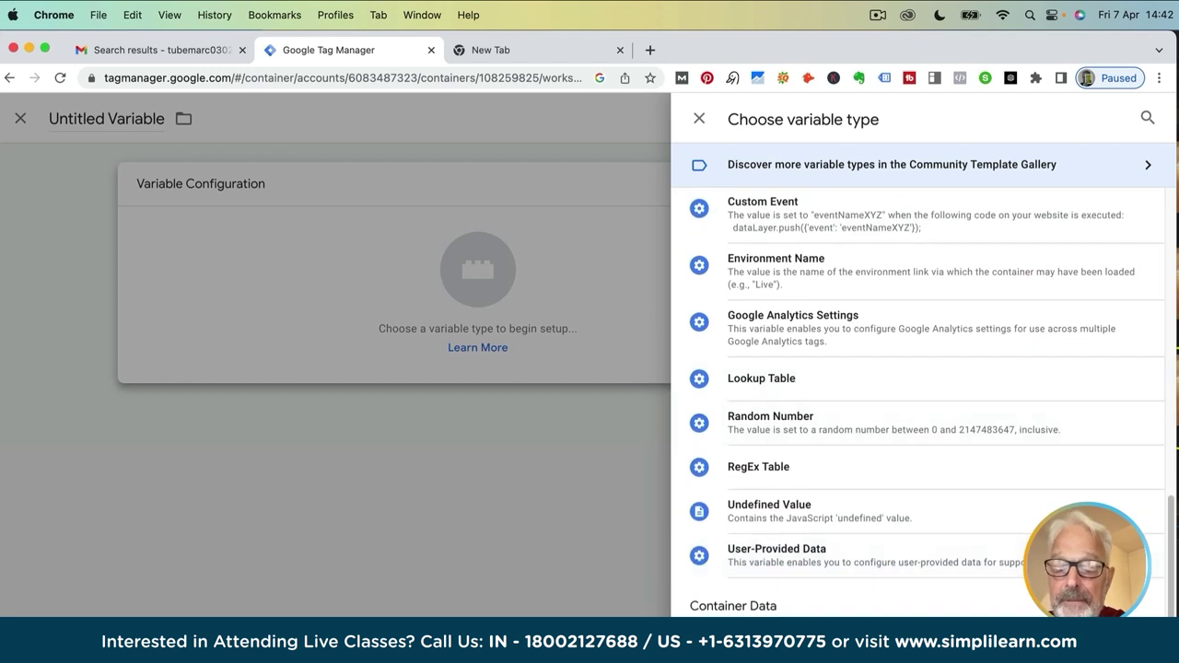
scroll(751, 451, "up", 5)
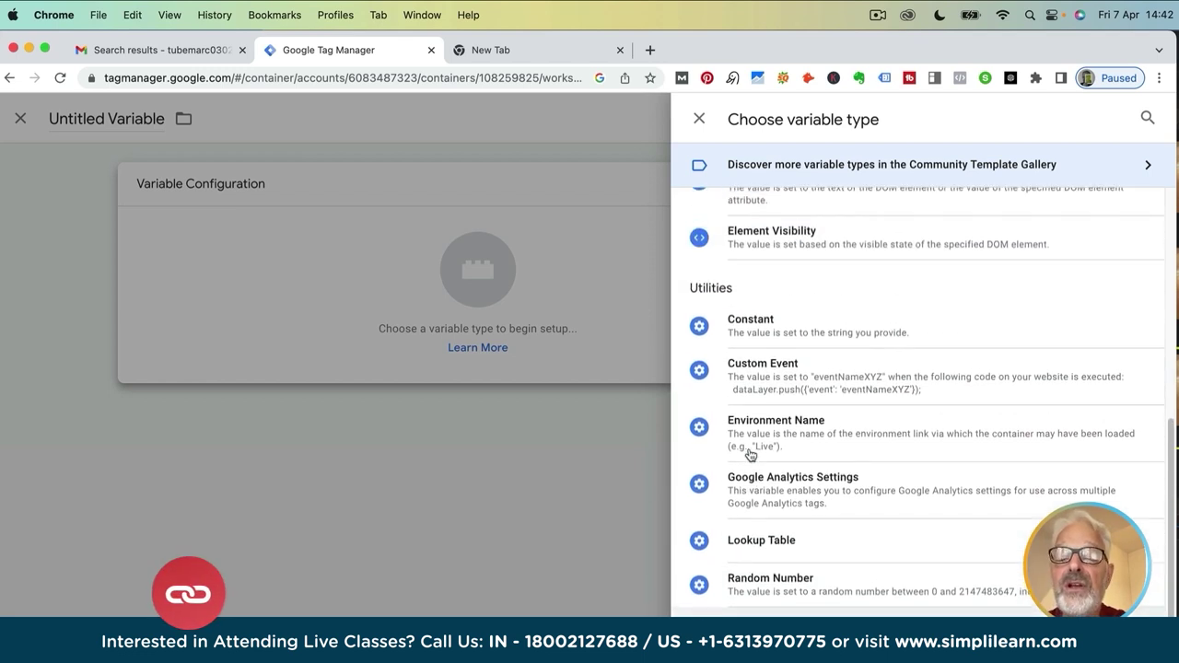
scroll(751, 455, "up", 10)
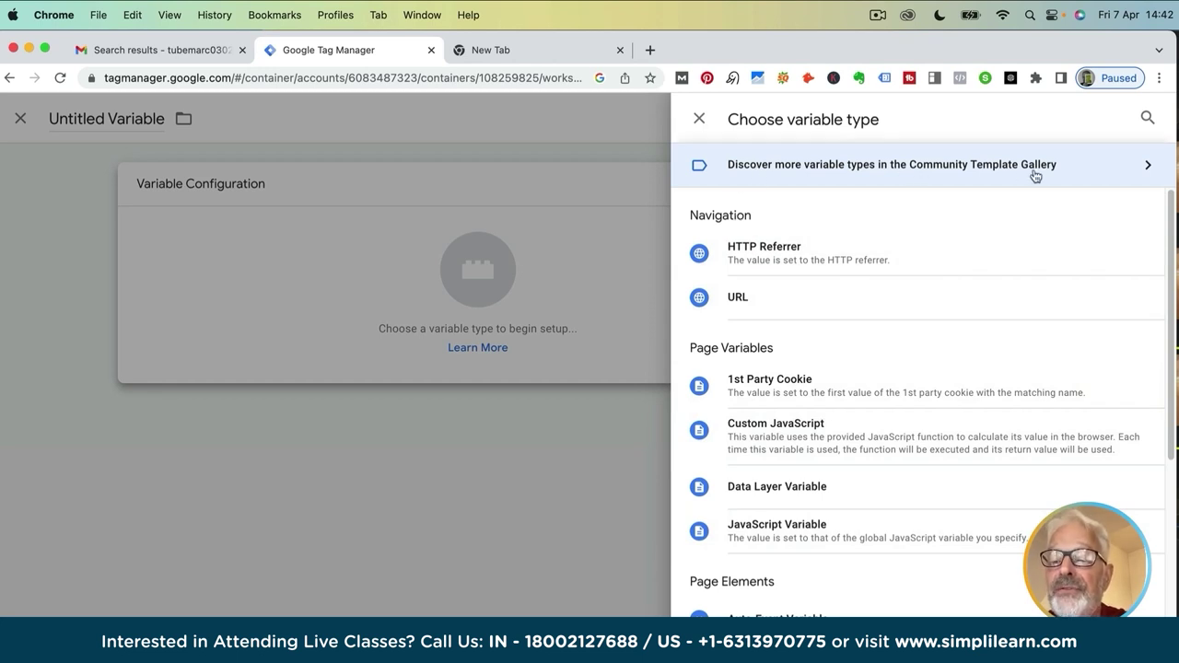
left_click(698, 119)
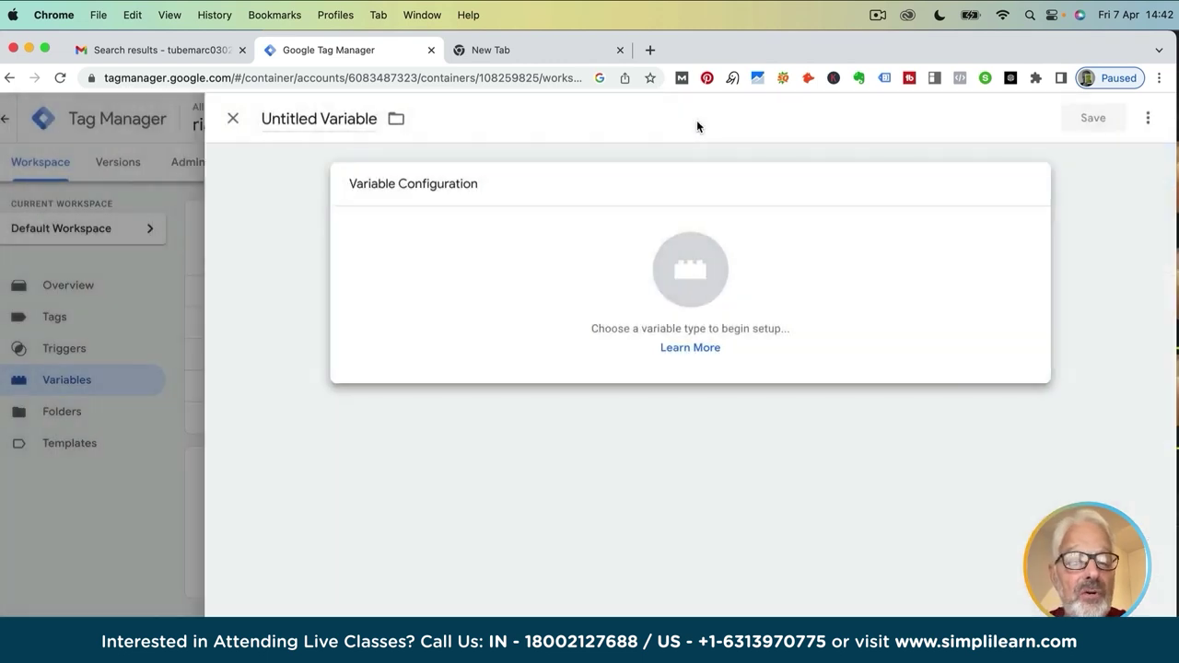
left_click(232, 120)
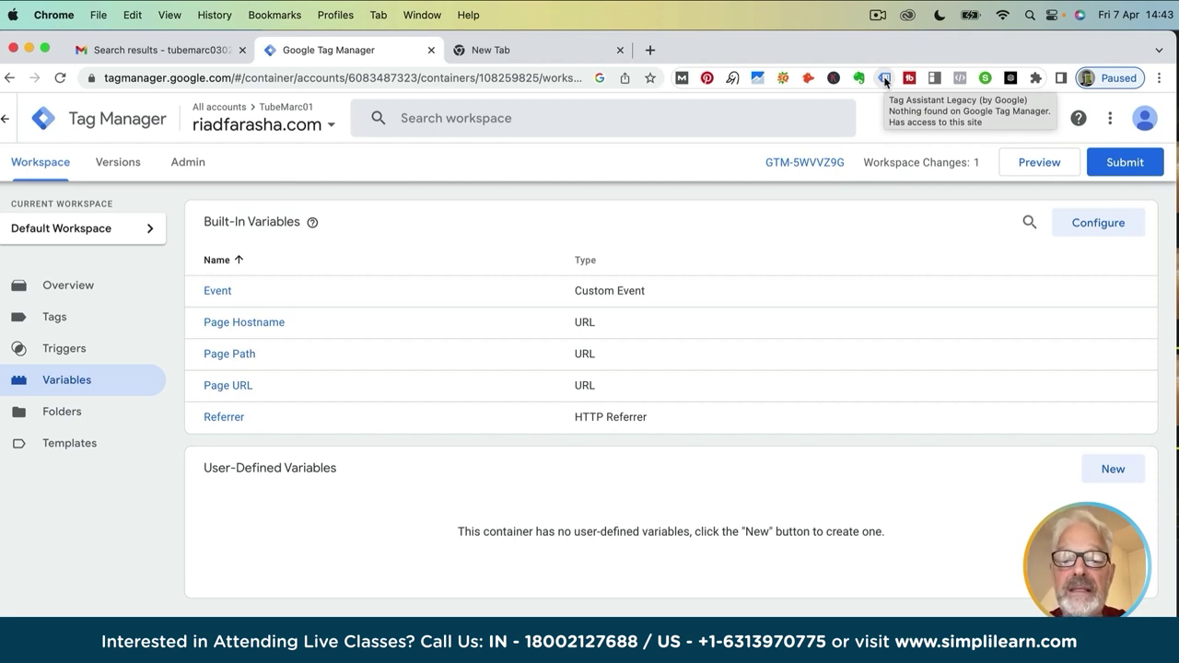
Load the simplilearn.com home page in the empty browser tab
left_click(523, 55)
type("simplil")
key("Return")
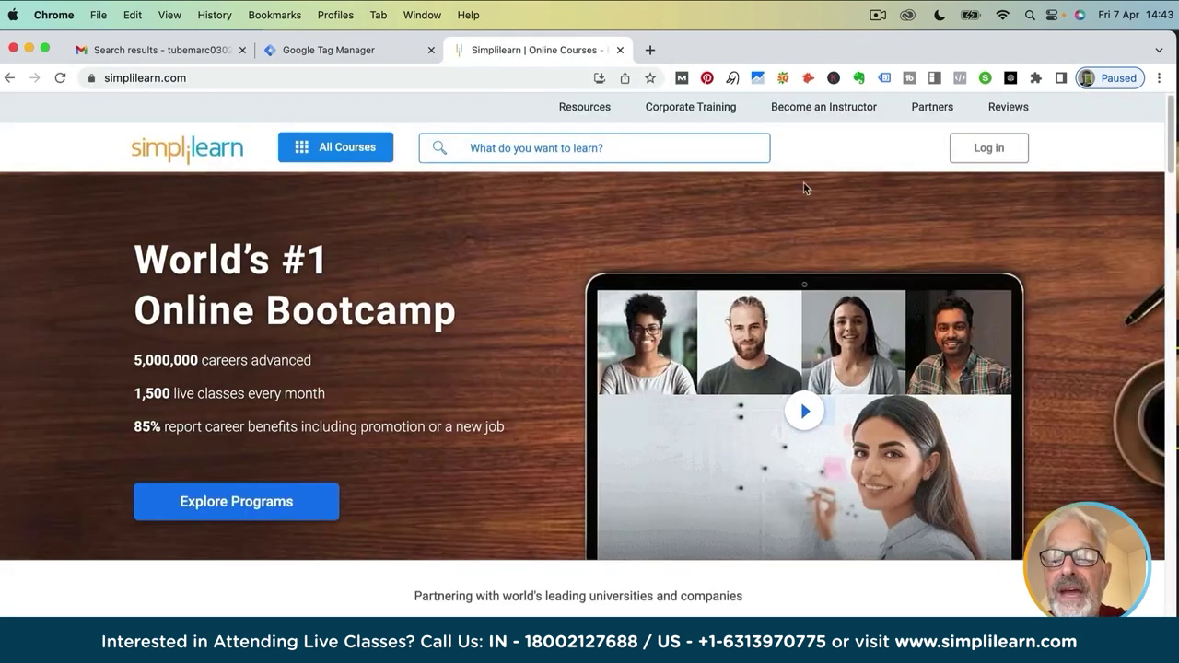
Enable Tag Assistant Legacy for the Simplilearn page, reload the page, and show the extension's tag analysis results
left_click(885, 80)
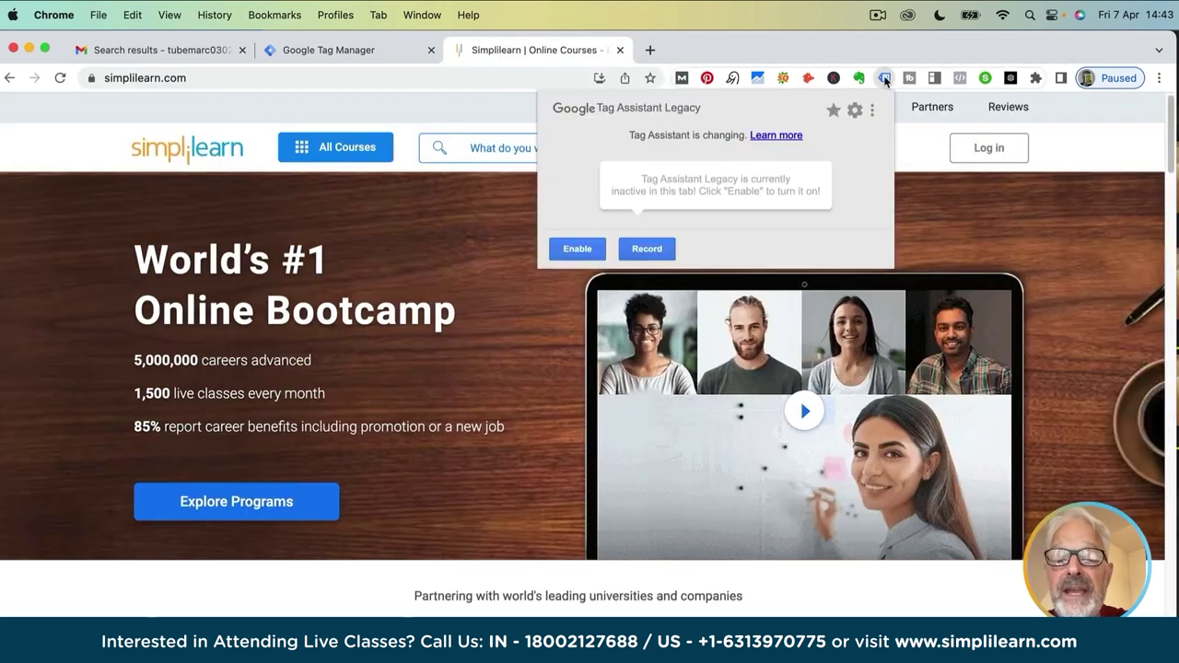
left_click(576, 252)
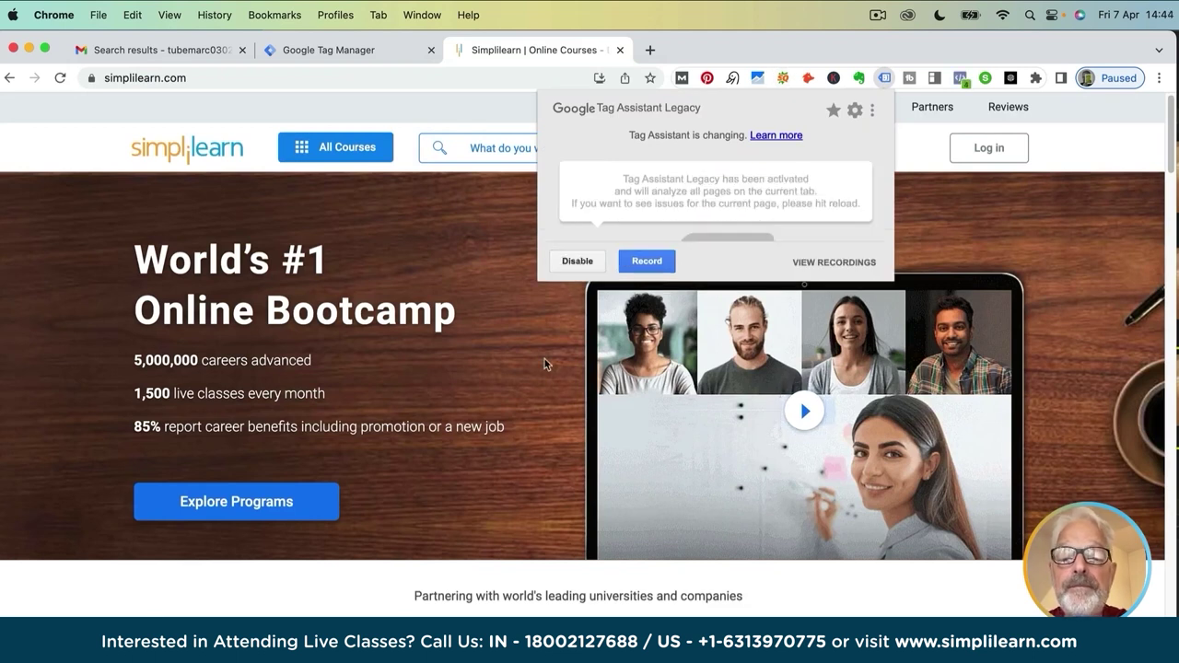
left_click(60, 77)
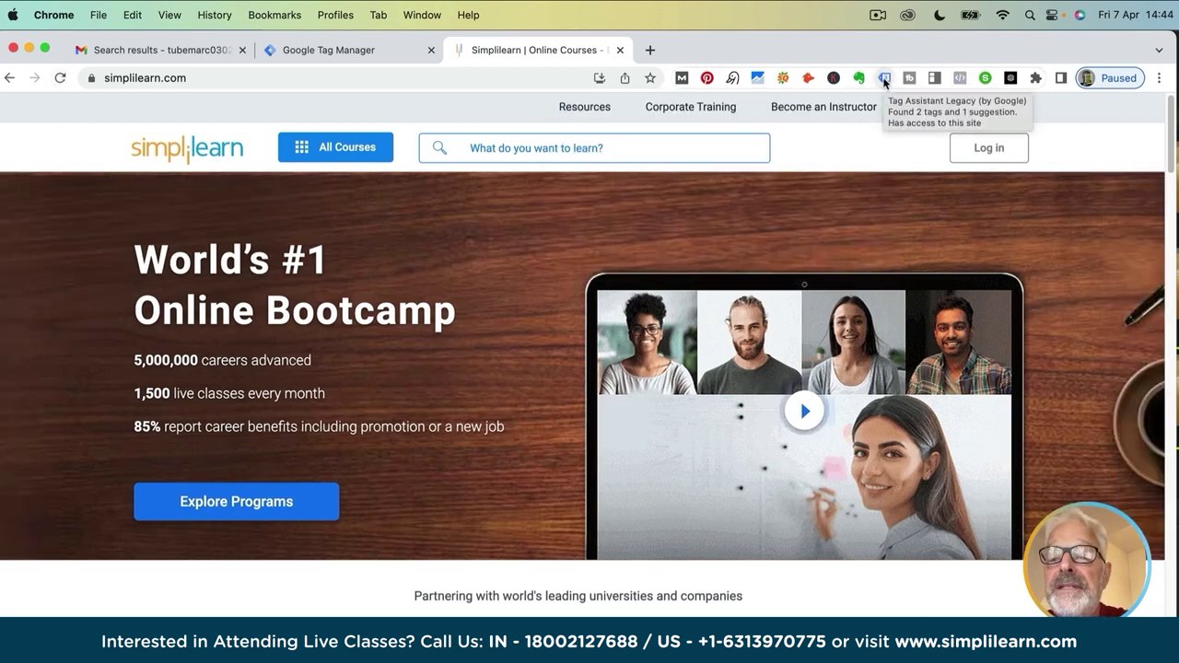
left_click(883, 78)
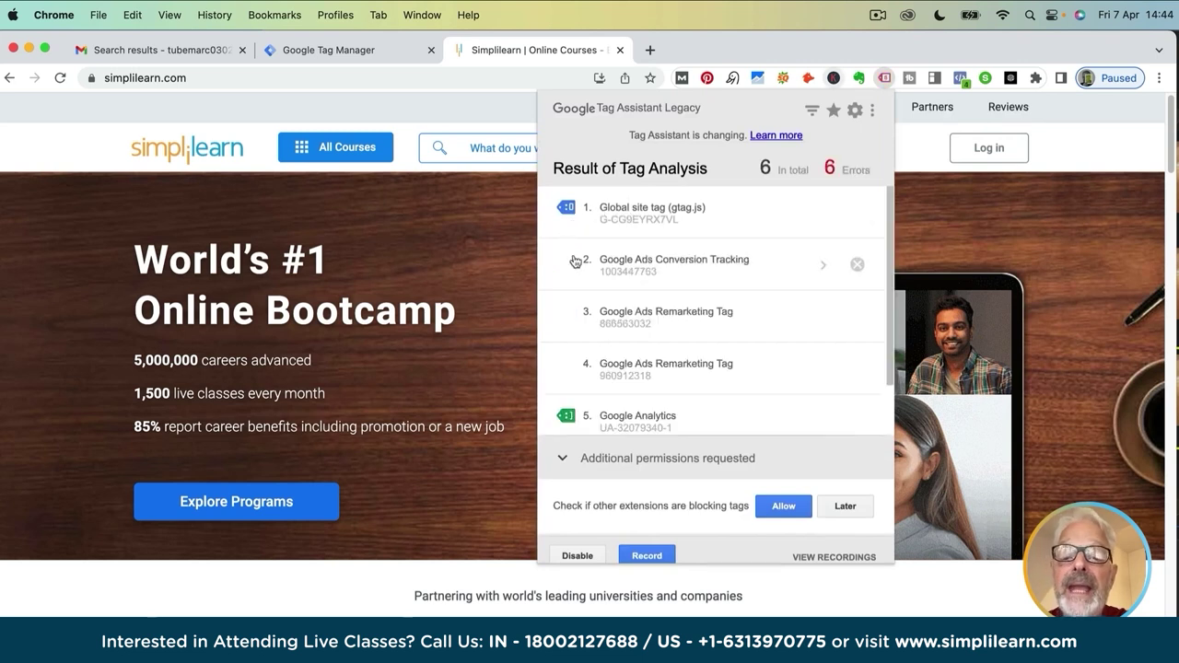
Examine the Google tags listed in Tag Assistant Legacy's analysis results for the Simplilearn page and their status colours
scroll(652, 326, "down", 1)
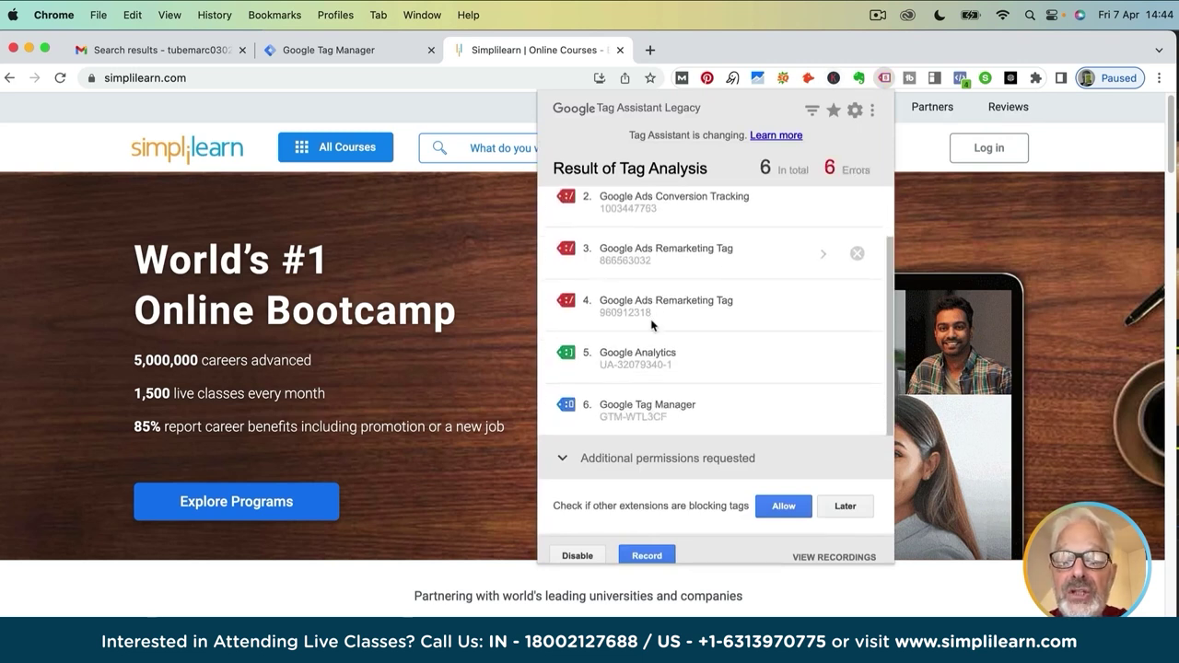
scroll(647, 325, "up", 1)
scroll(644, 323, "up", 1)
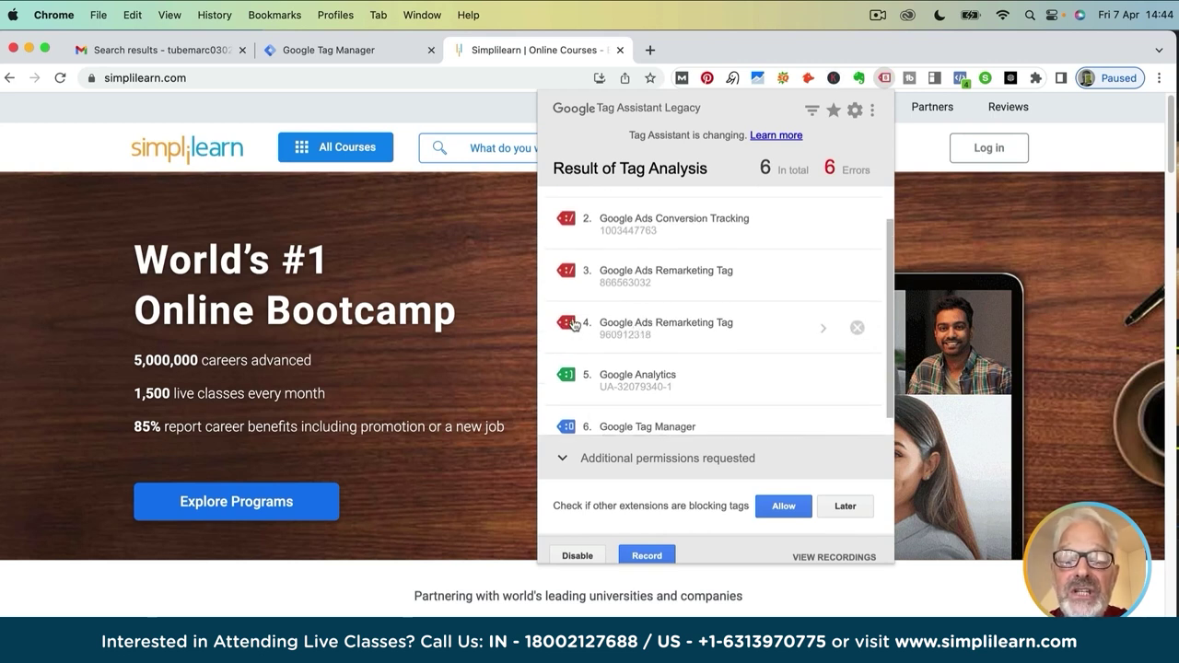
scroll(660, 313, "up", 1)
scroll(660, 311, "up", 1)
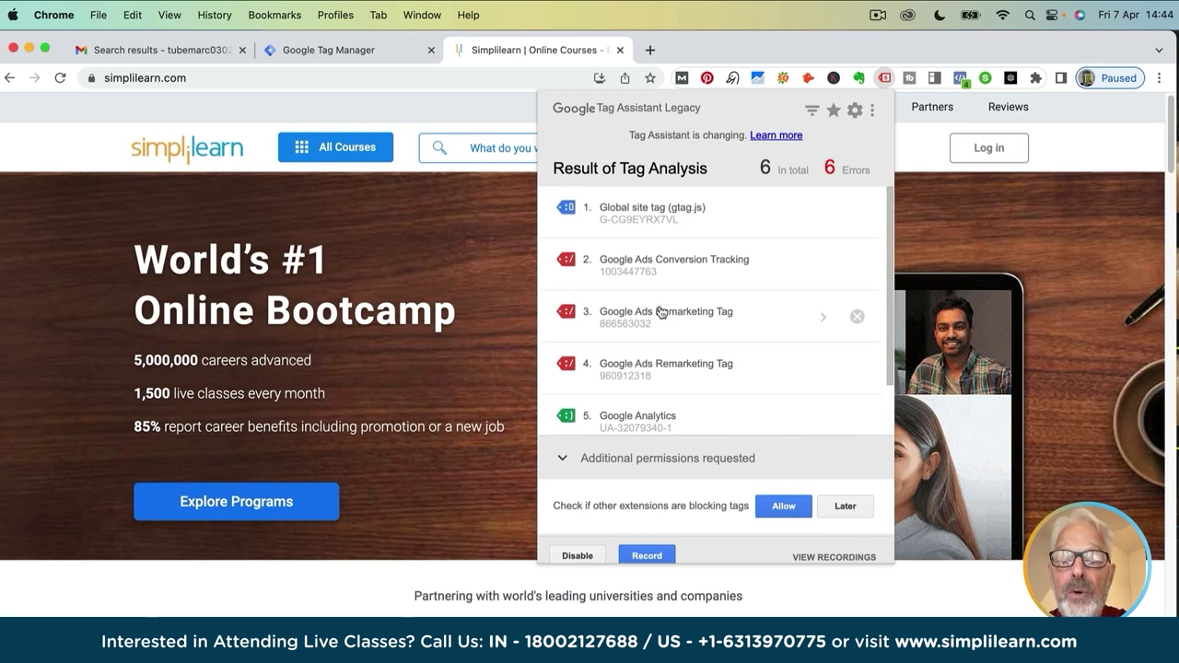
scroll(660, 313, "down", 2)
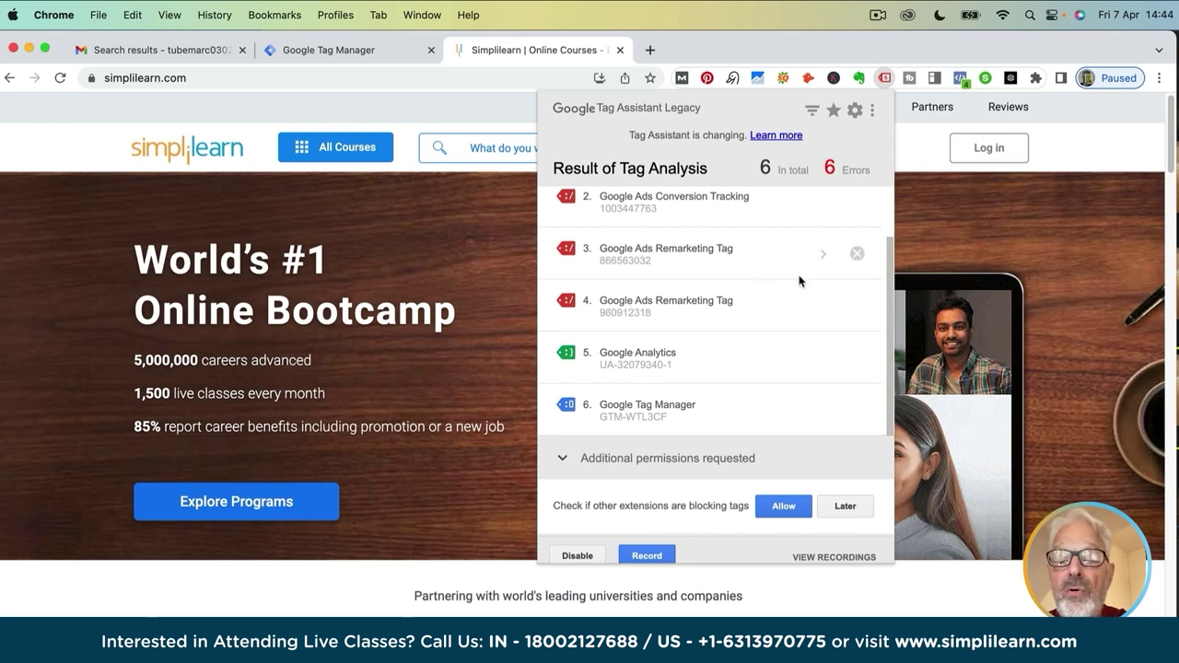
scroll(664, 380, "up", 2)
scroll(663, 379, "down", 2)
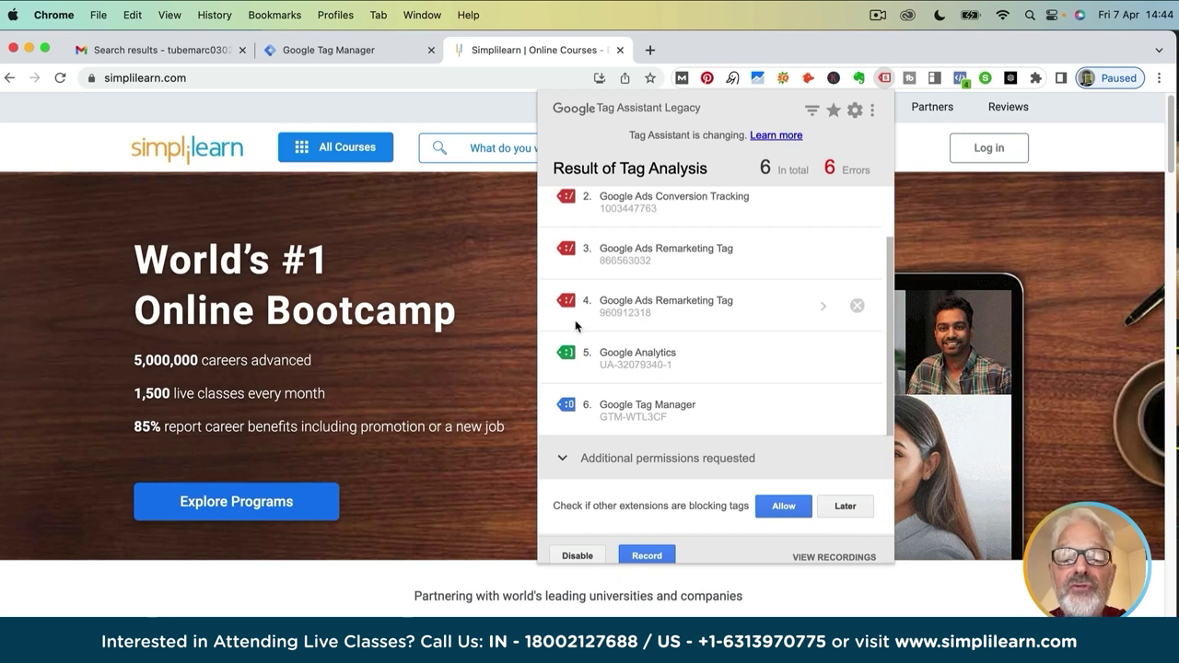
Close the tag analysis results, view the pixel events Meta Pixel Helper detects on the Simplilearn page, and close it
left_click(455, 238)
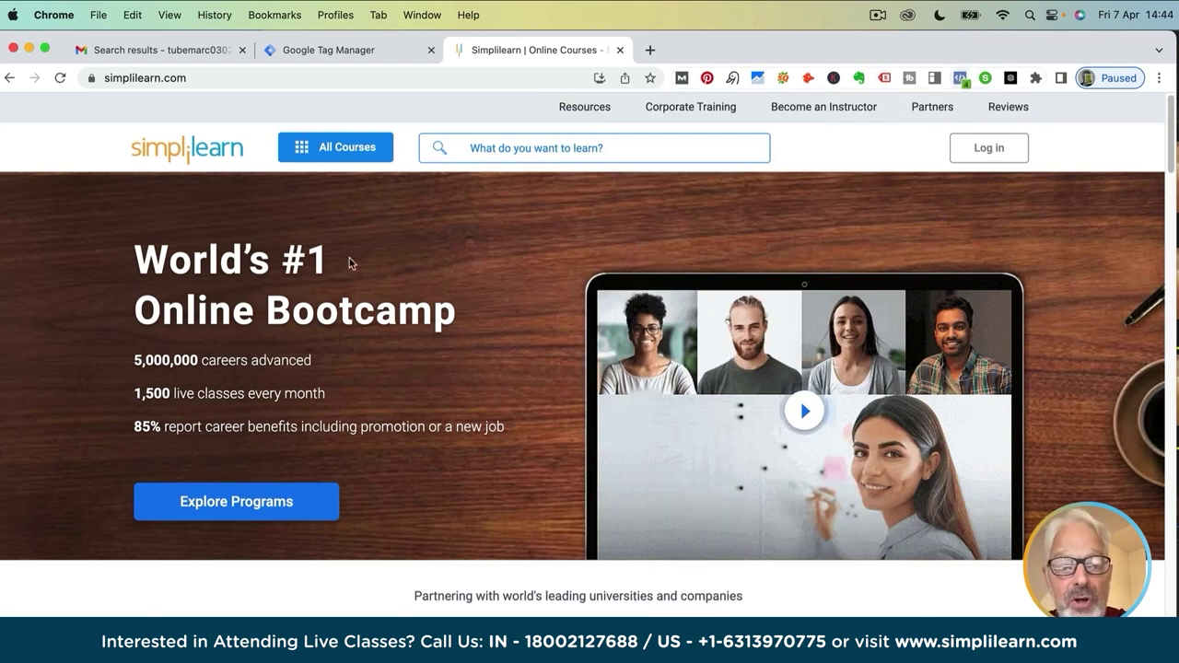
left_click(959, 79)
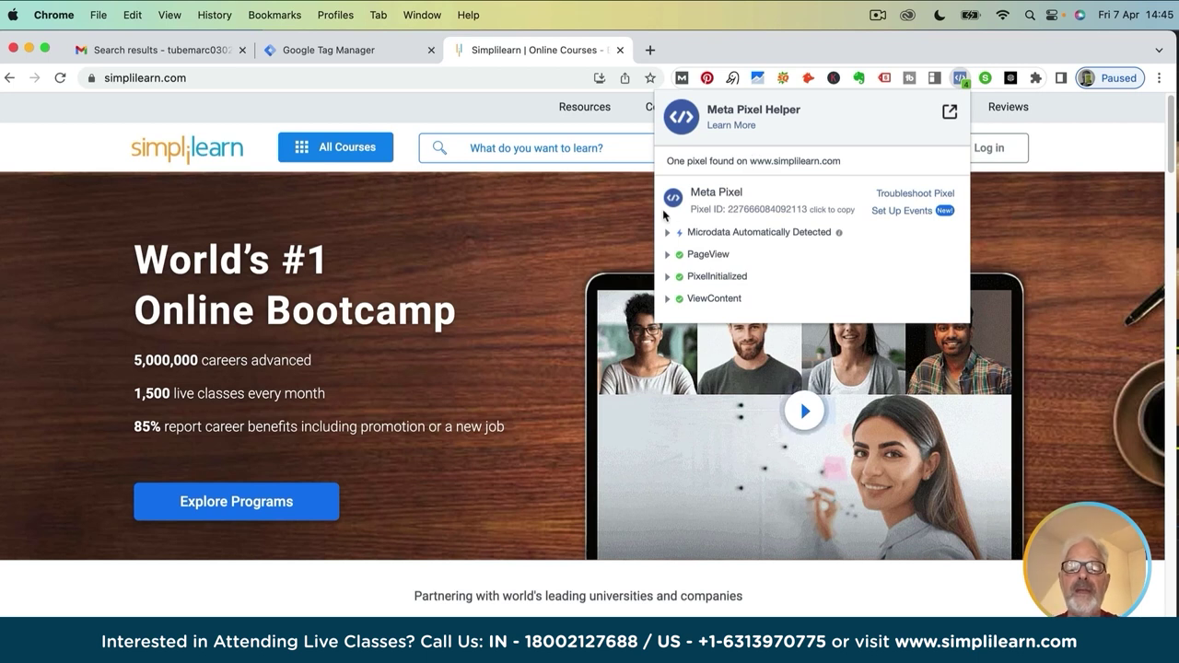
left_click(541, 313)
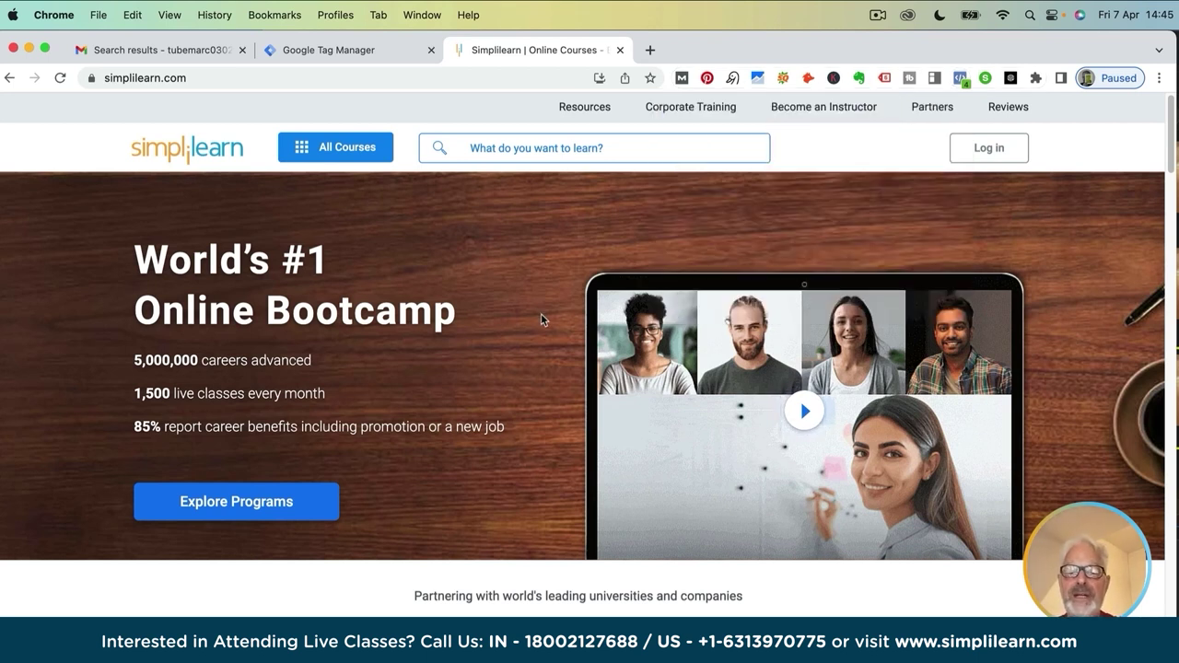
Switch back to Google Tag Manager and start a new tag of type Custom HTML in the riadfarasha.com workspace
left_click(330, 51)
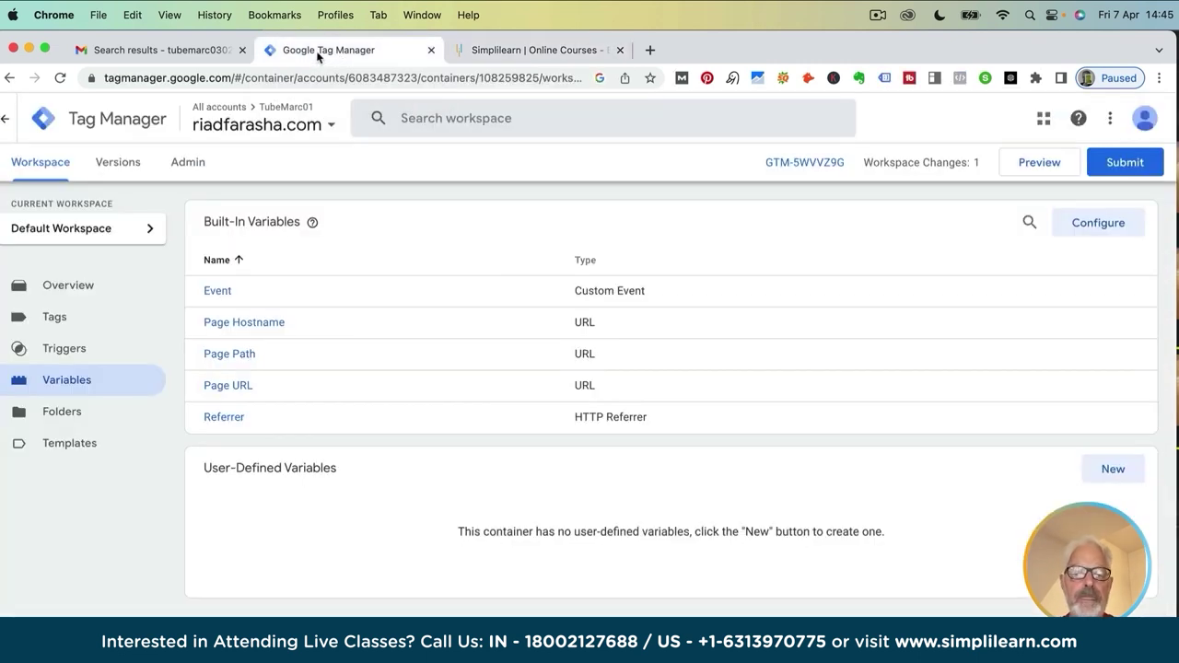
left_click(48, 166)
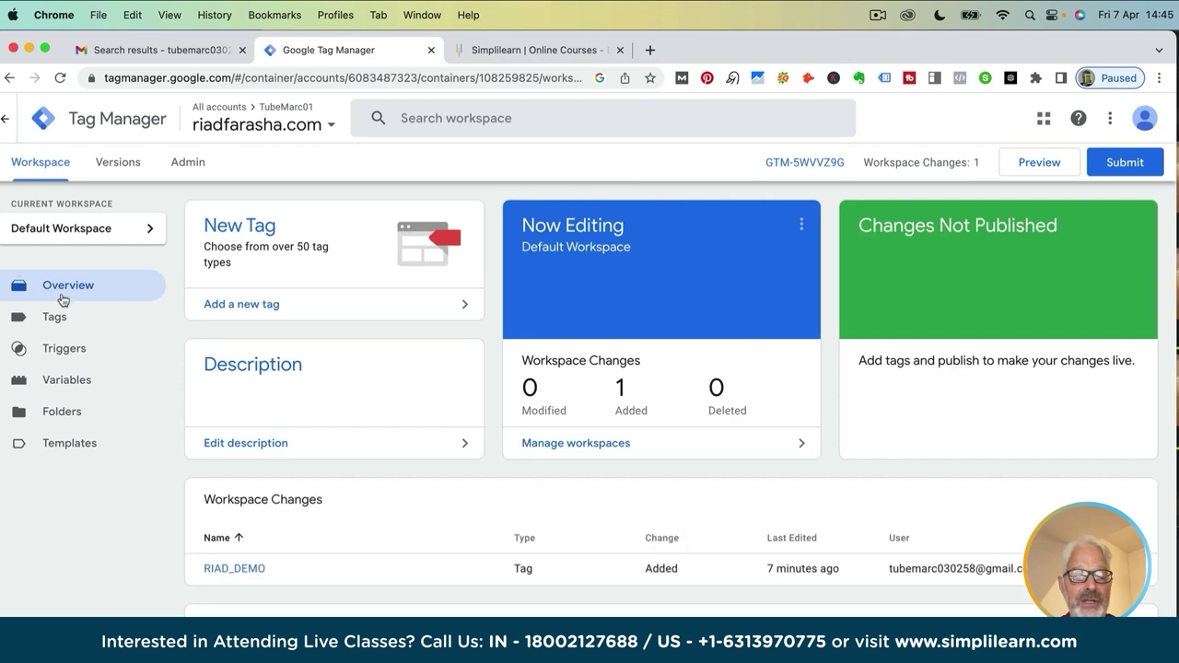
left_click(263, 306)
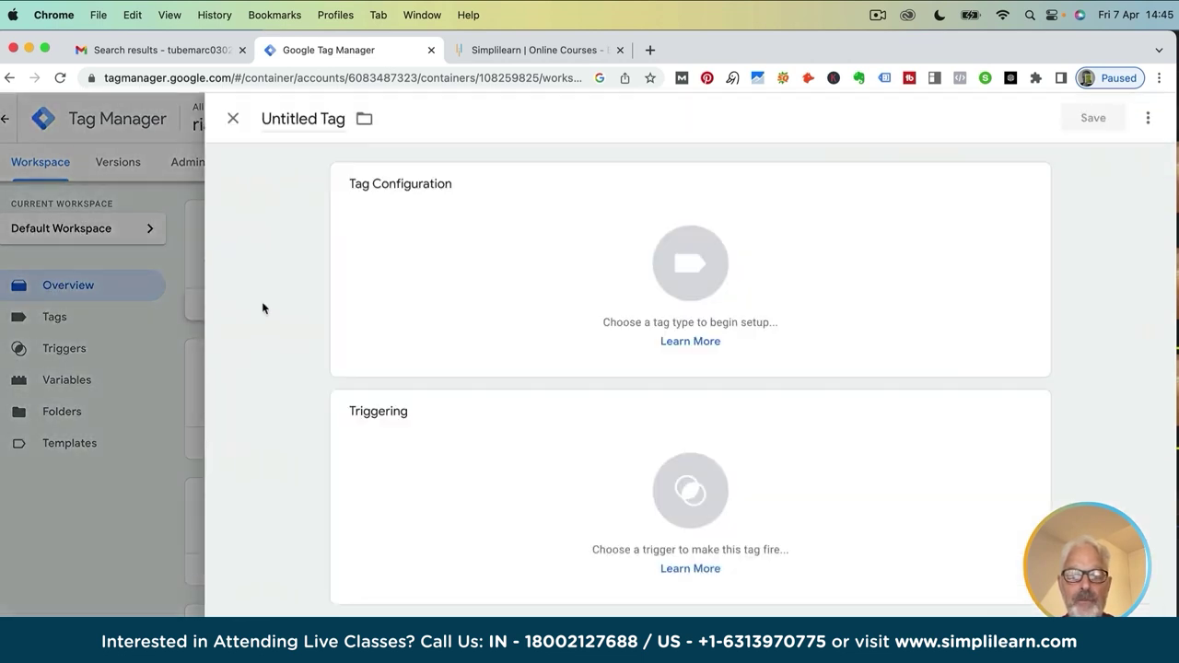
left_click(702, 276)
scroll(775, 314, "down", 8)
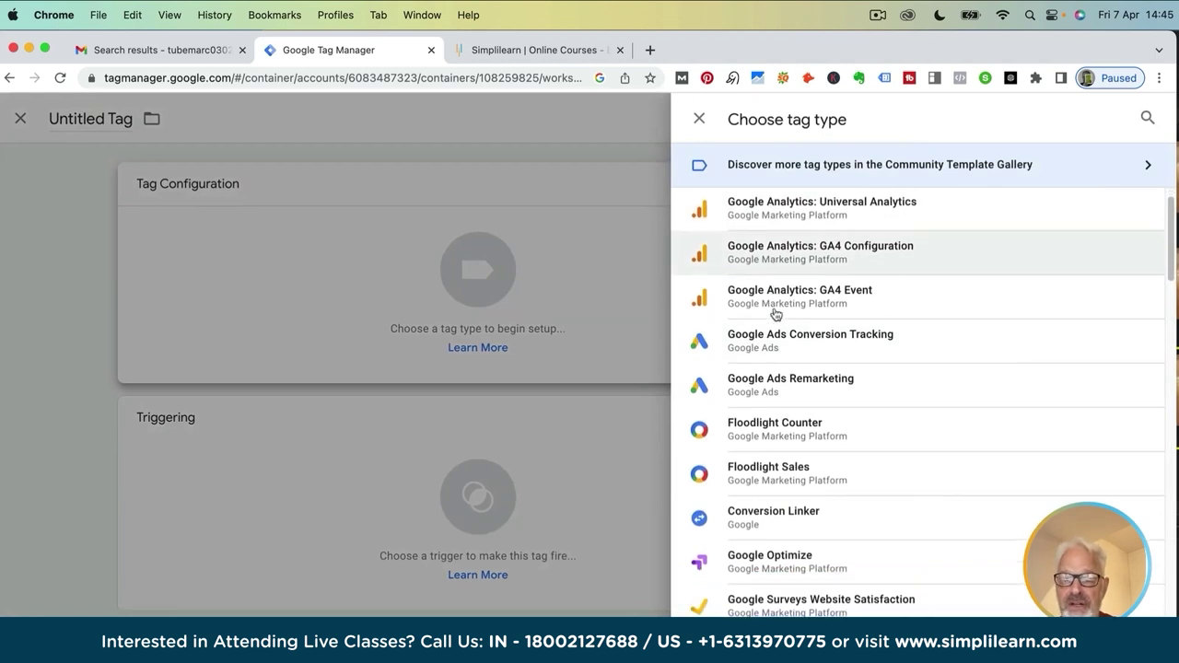
scroll(774, 314, "down", 3)
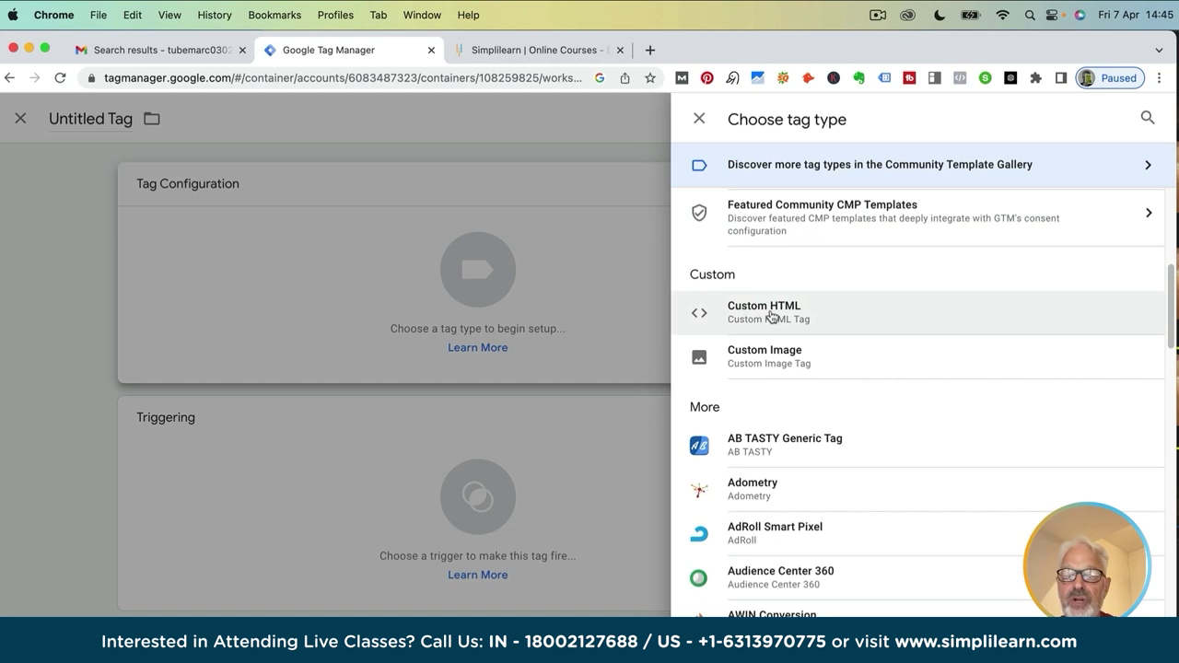
left_click(769, 313)
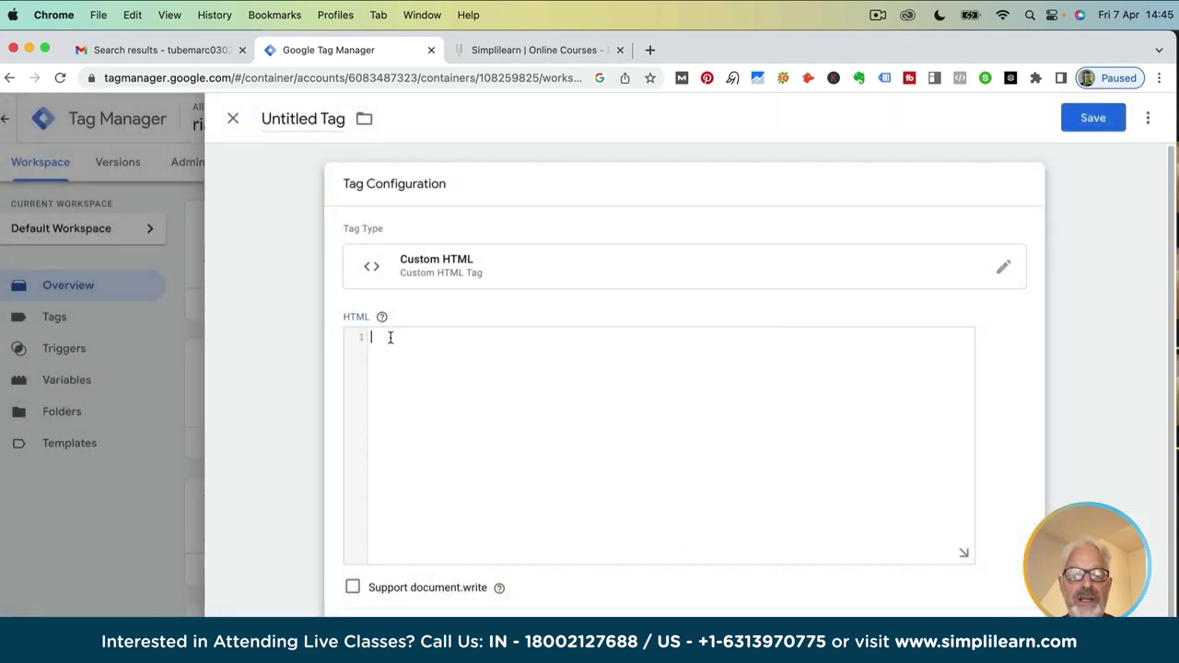
Enter the placeholder text "paste the Facebook pixel html code" as the tag's HTML and select the whole line
left_click(422, 337)
type("paste tyhe")
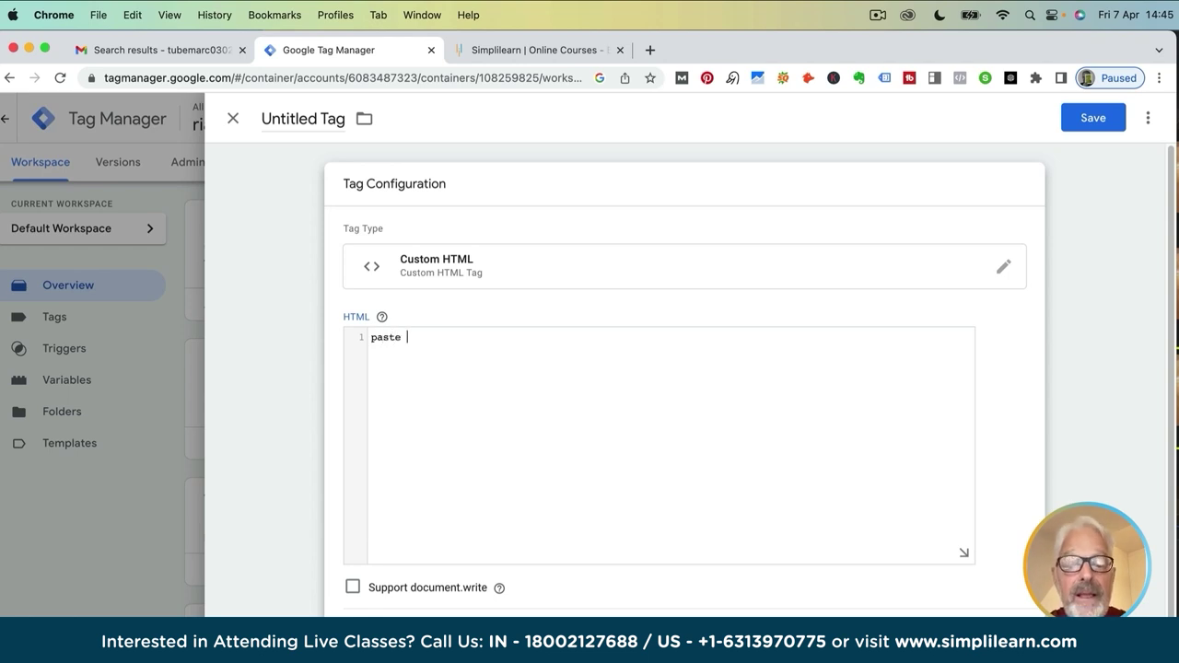
key("BackSpace")
key("BackSpace")
key("BackSpace")
type("he Fce")
key("BackSpace")
key("BackSpace")
type("av e")
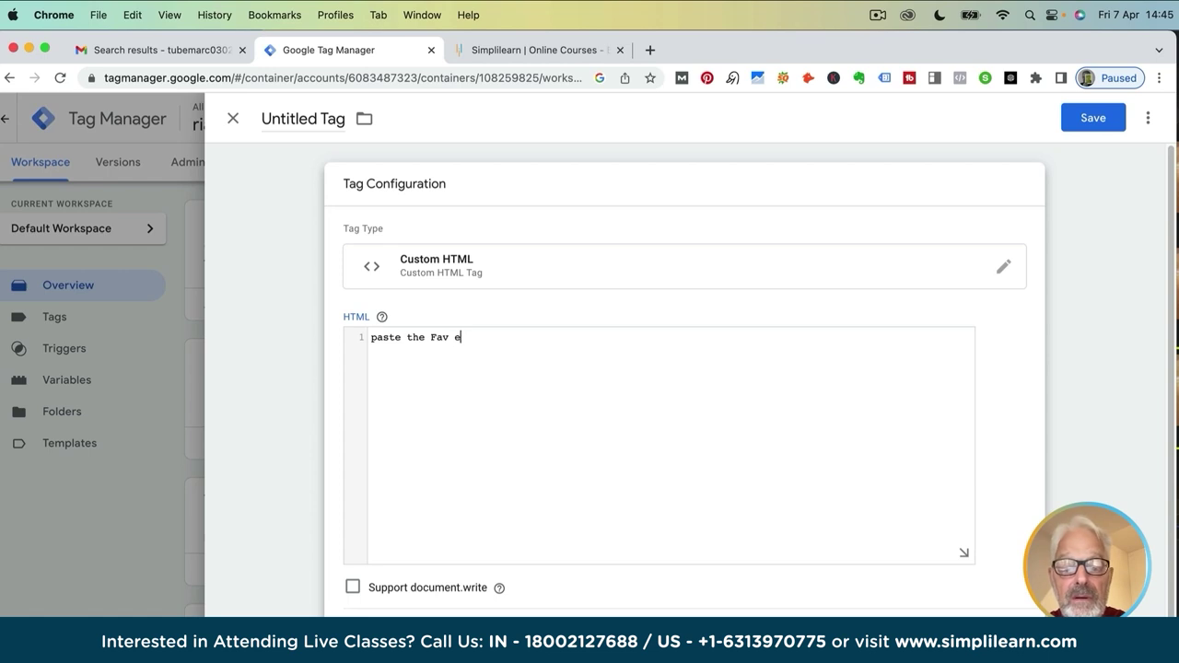
key("BackSpace")
key("BackSpace")
key("BackSpace")
type("cebook")
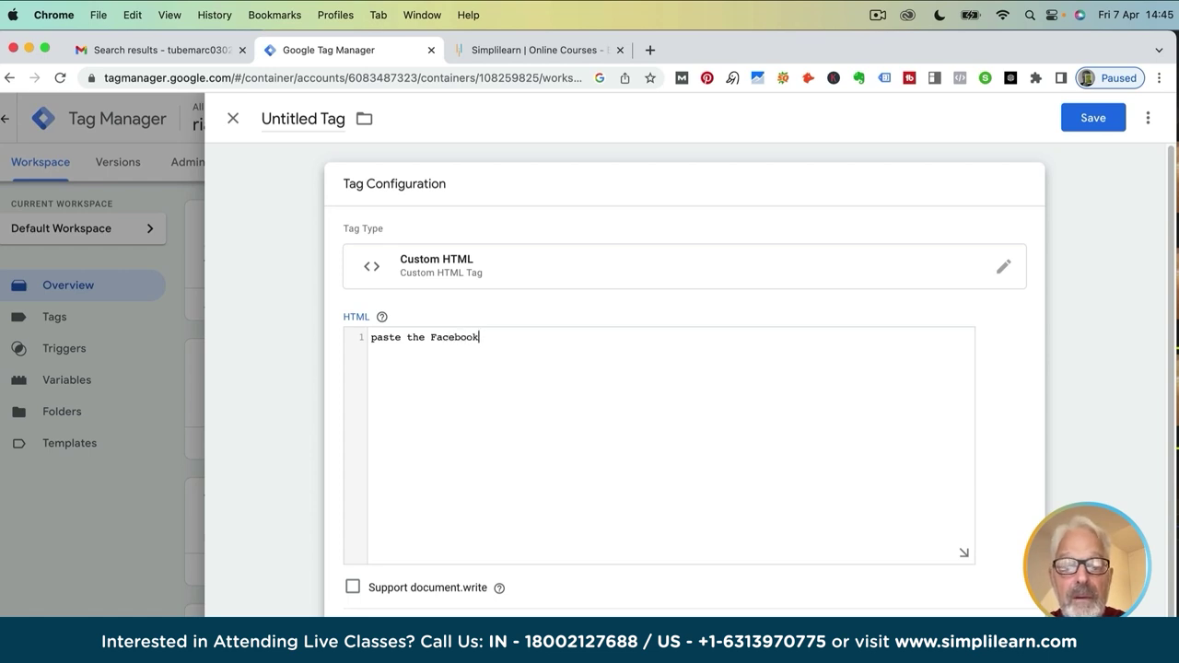
type(" pixel")
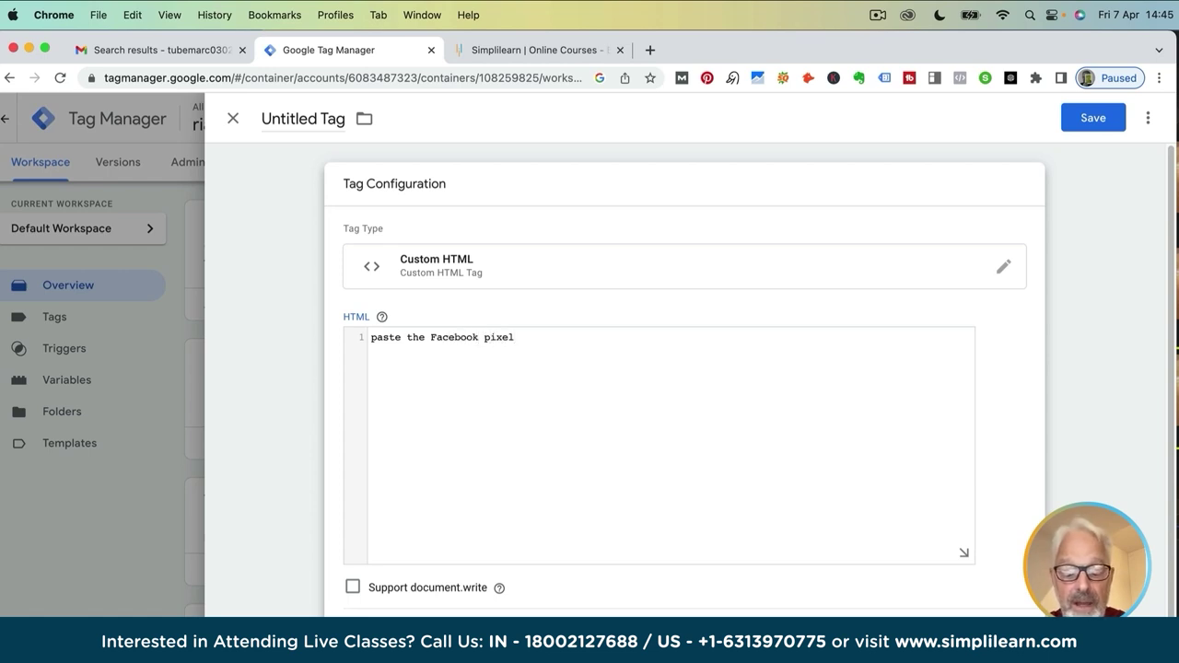
type(" html code")
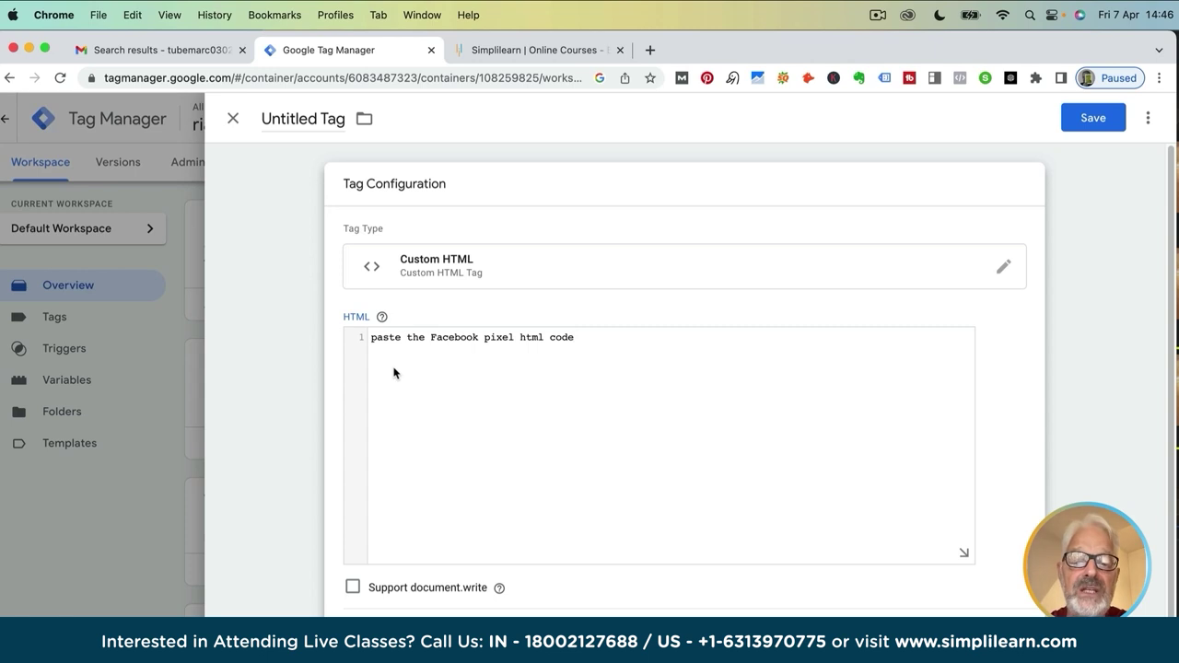
left_click_drag(587, 337, 371, 329)
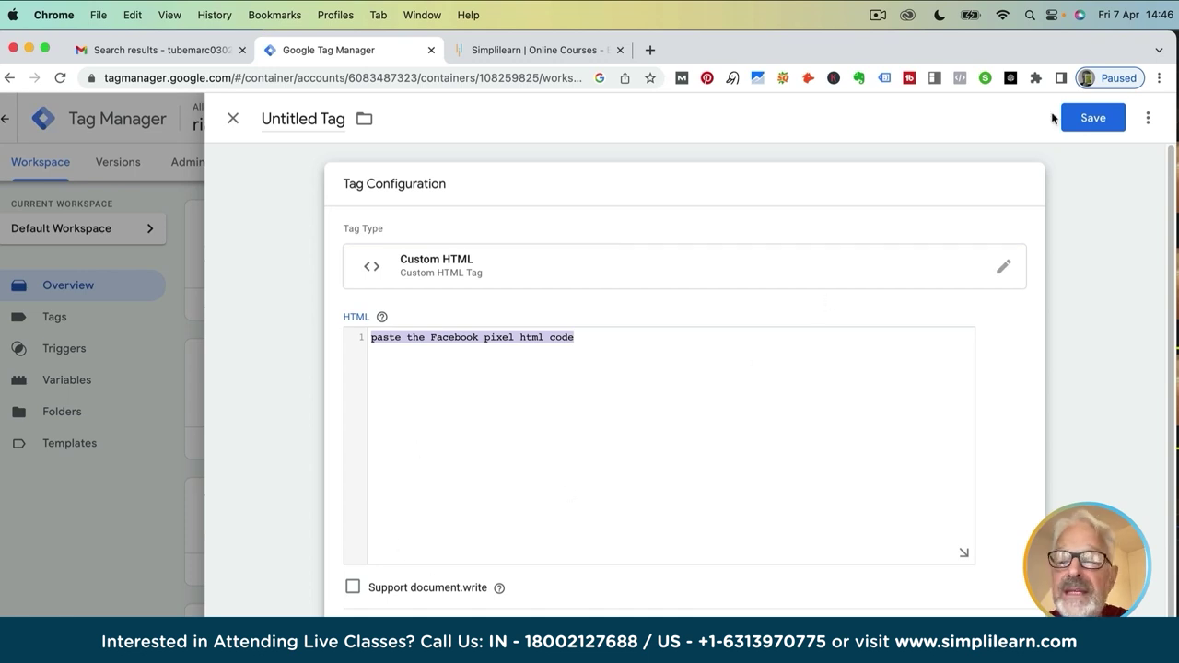
Rename the untitled Custom HTML tag to "Facebook pixel"
left_click(278, 117)
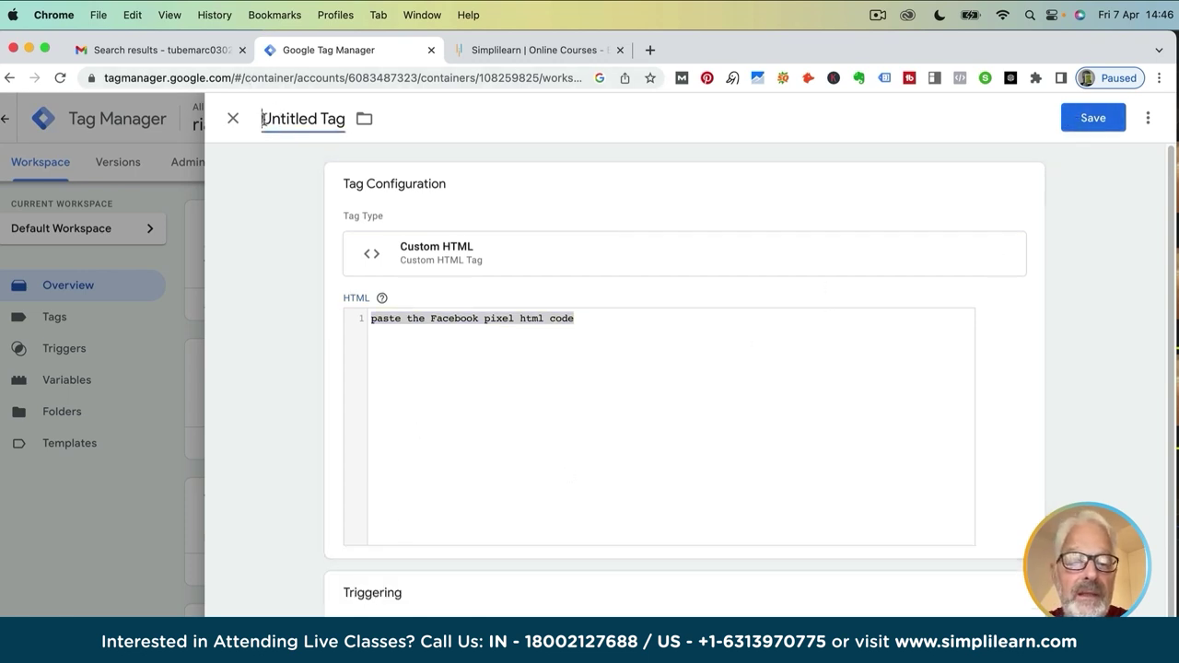
left_click_drag(262, 120, 346, 120)
type("Facebook pixe")
key("BackSpace")
type("el")
key("BackSpace")
type("l")
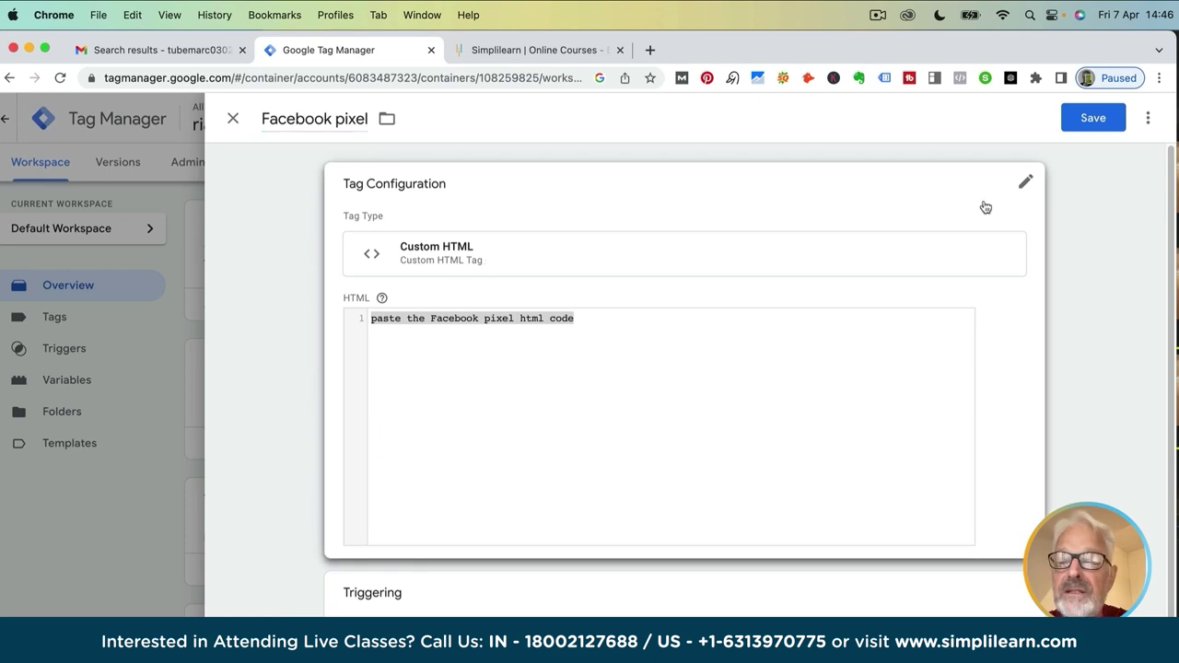
Add the All Pages trigger to the Facebook pixel tag and save the tag
left_click(1095, 118)
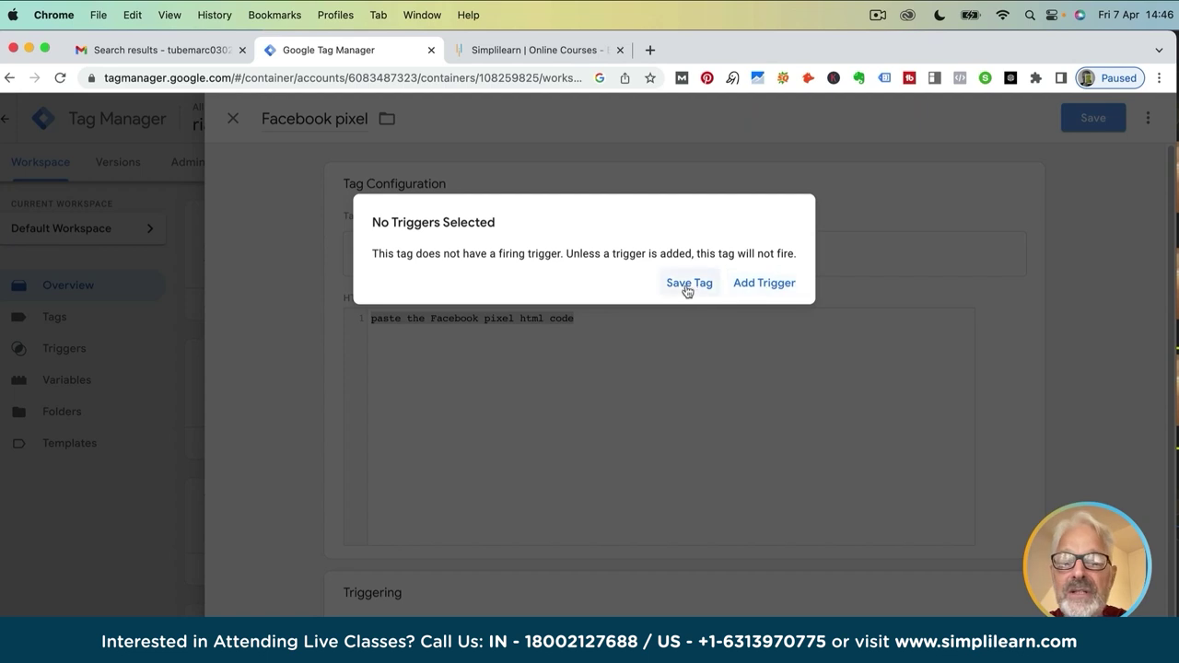
left_click(768, 285)
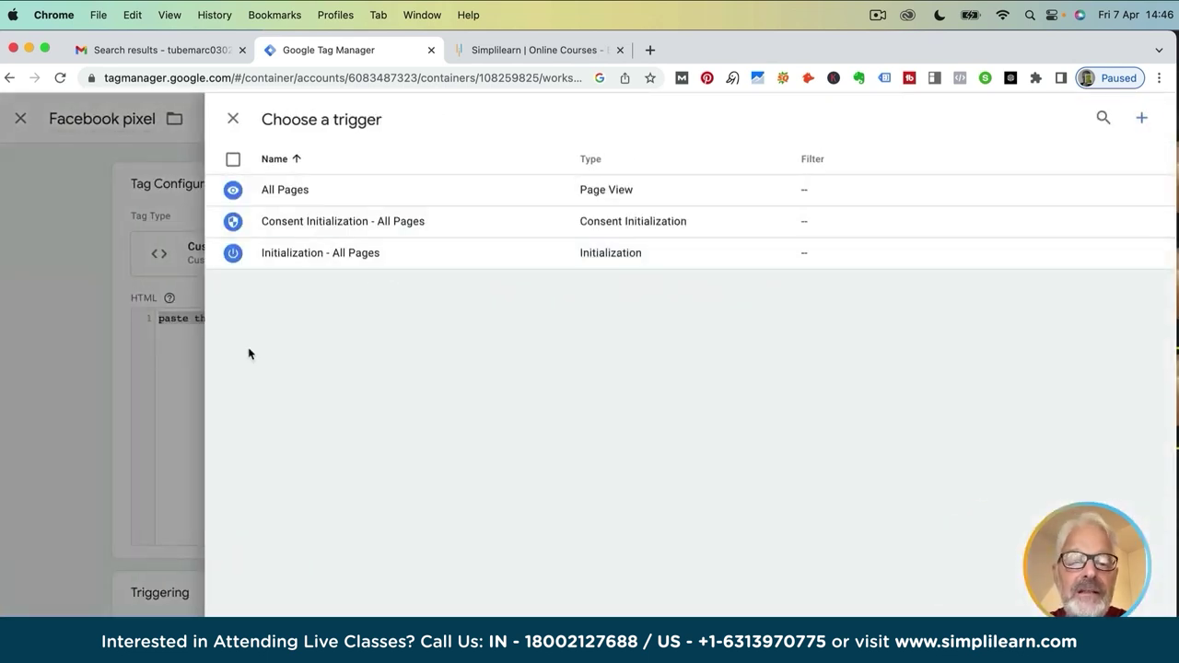
left_click(286, 193)
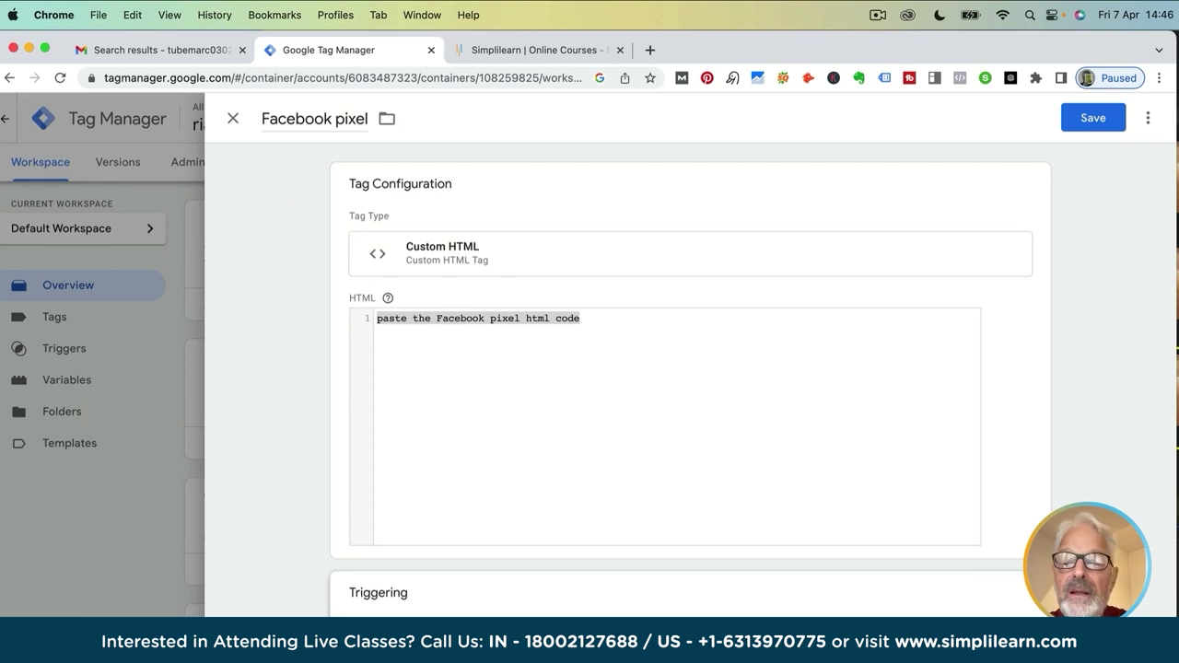
left_click(1090, 129)
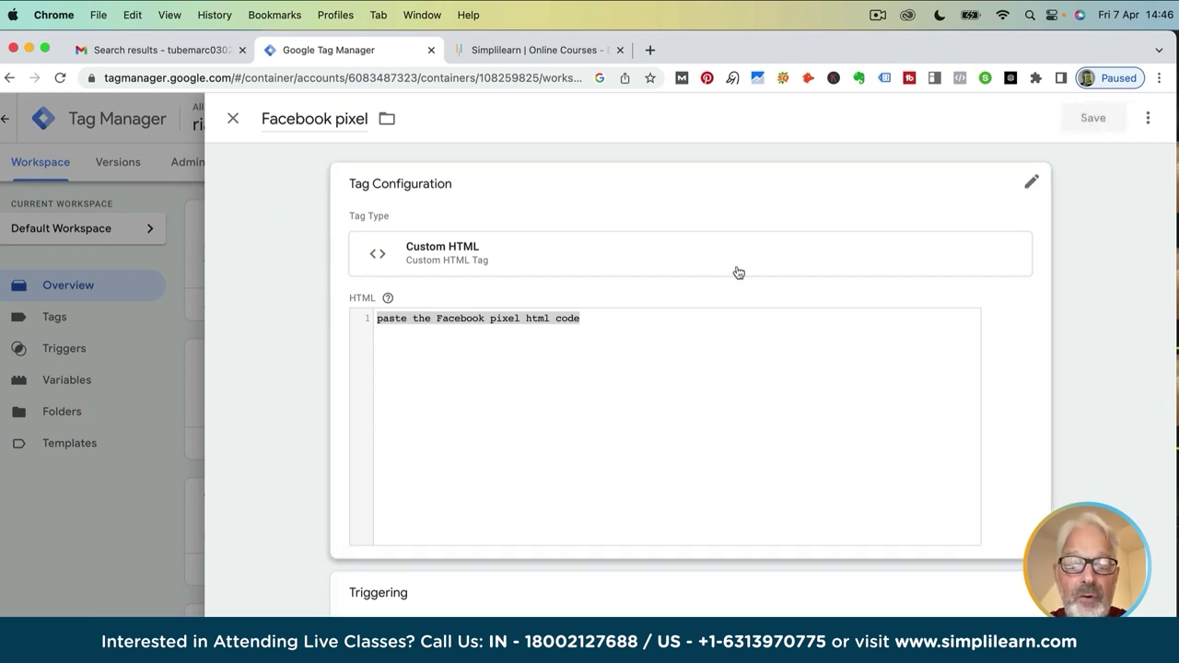
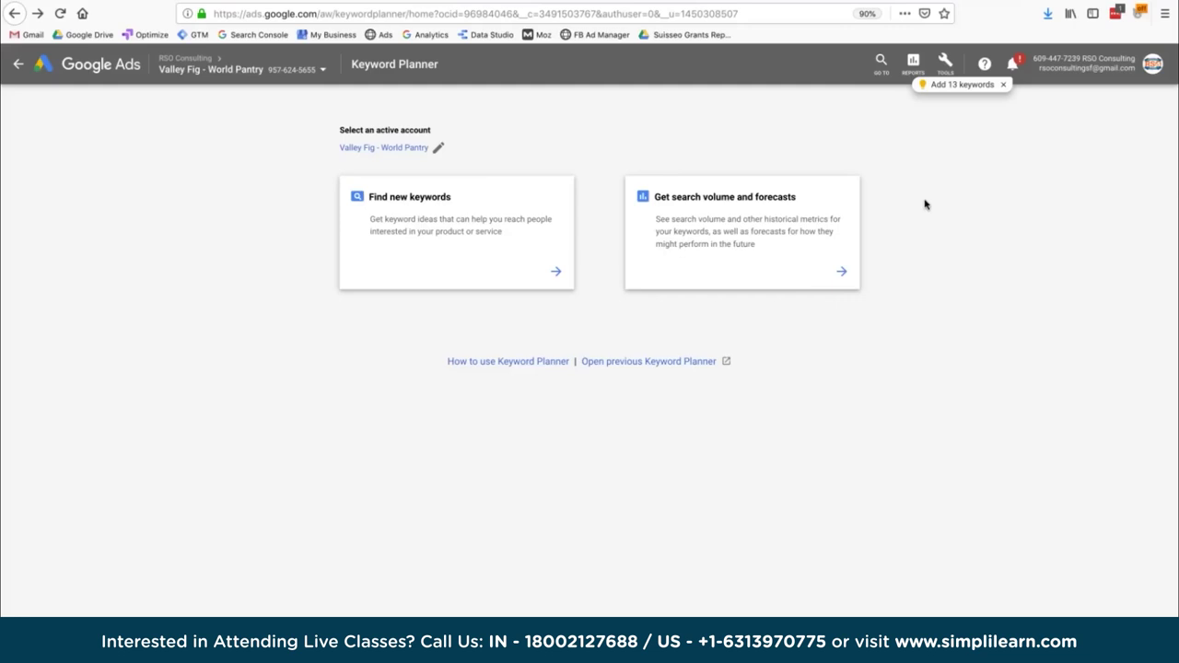
Find new keywords in Google Ads Keyword Planner for the earlier search term "bread recipes"
left_click(923, 204)
left_click(628, 209)
left_click(489, 231)
left_click(491, 231)
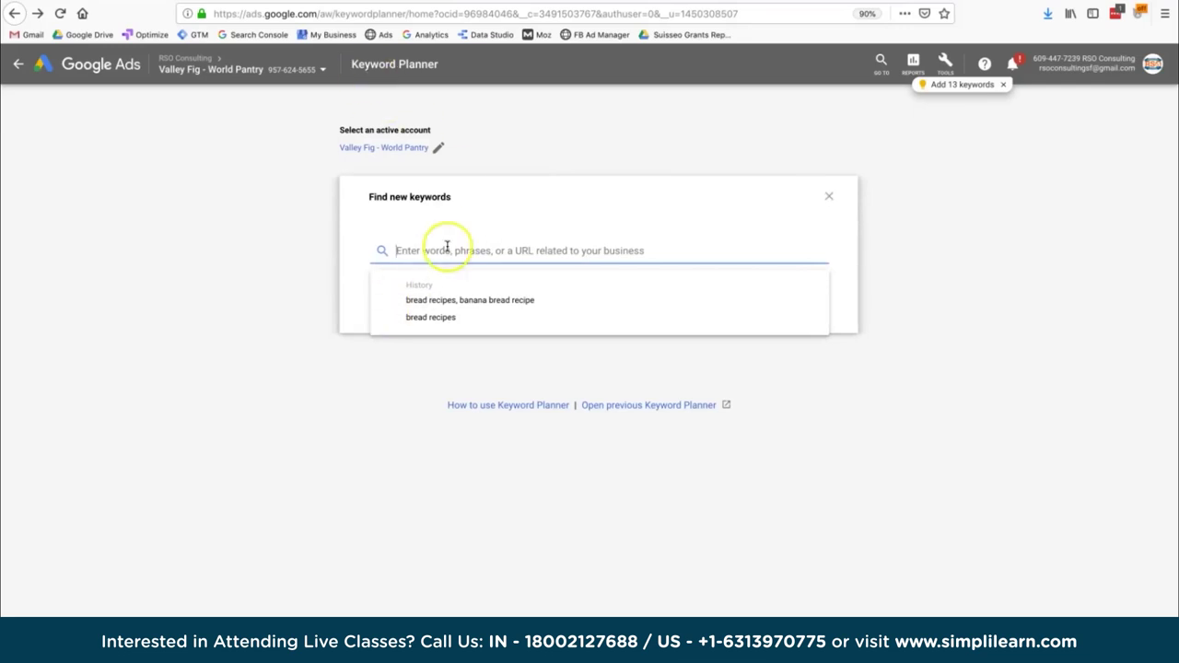
left_click(443, 318)
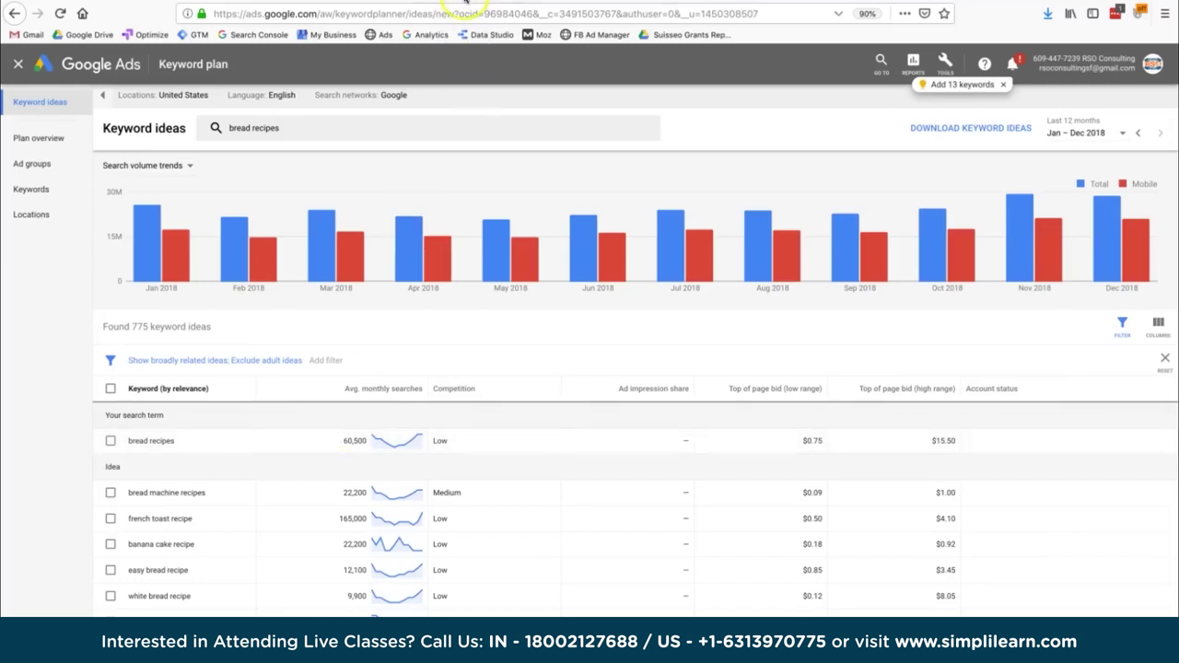
Switch to the Keyword Analysis - Valley Fig spreadsheet and review the theme, keyword and volume of "bread recipes" in row 71
left_click(465, 4)
left_click(96, 362)
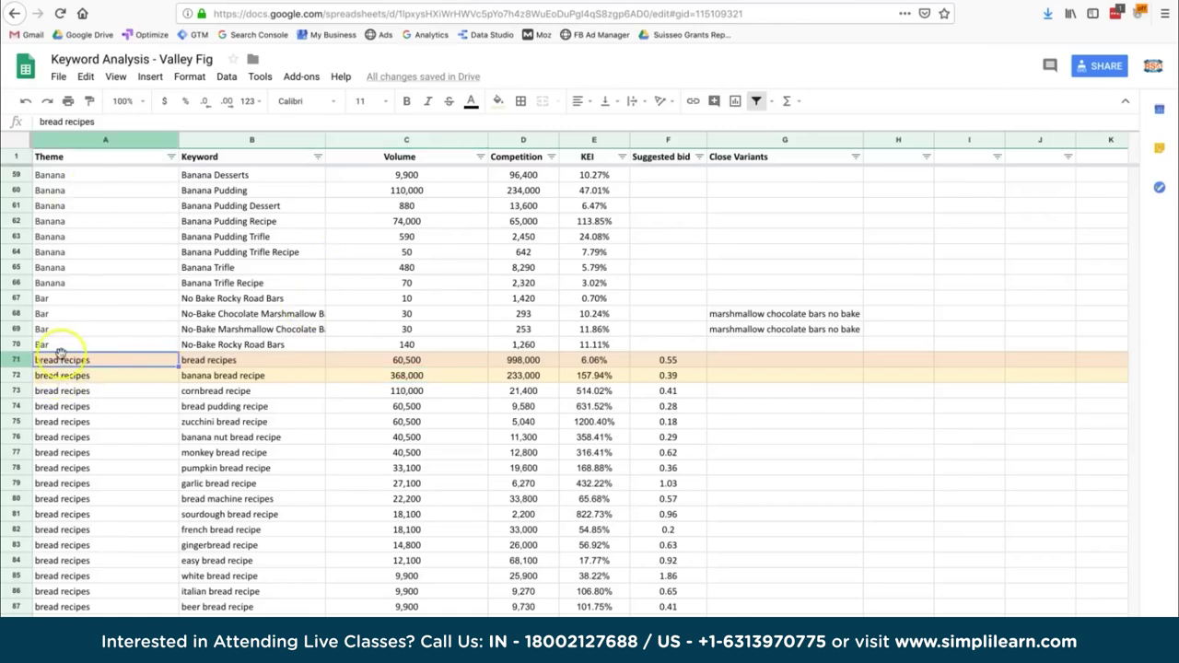
left_click(214, 360)
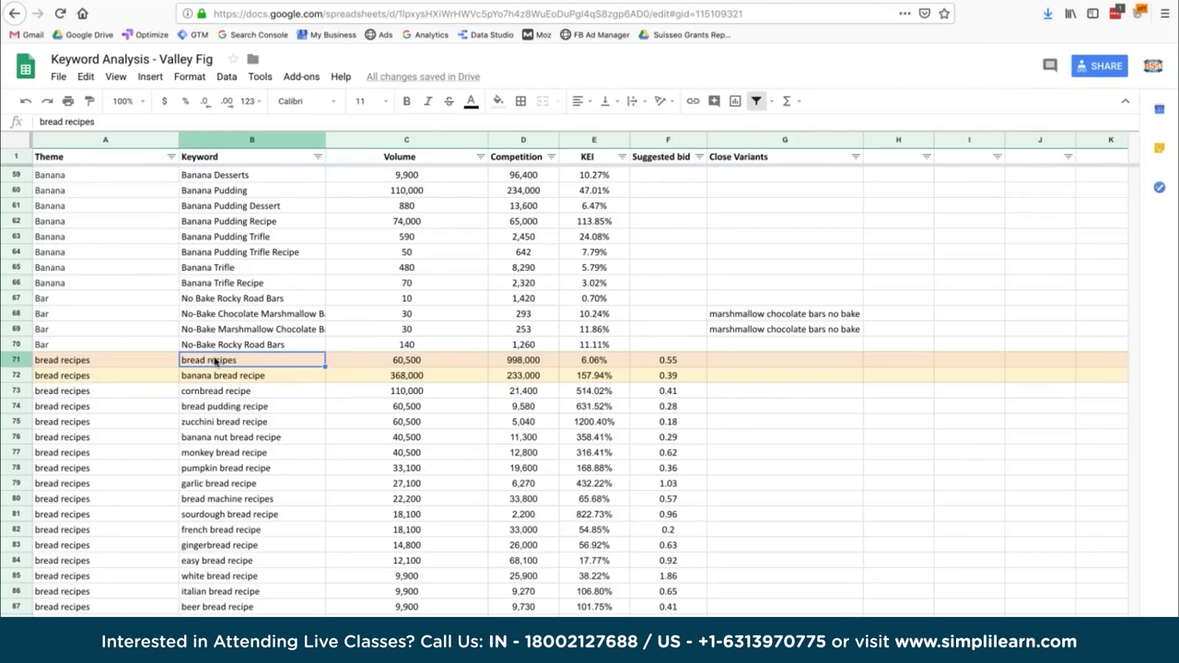
left_click(374, 361)
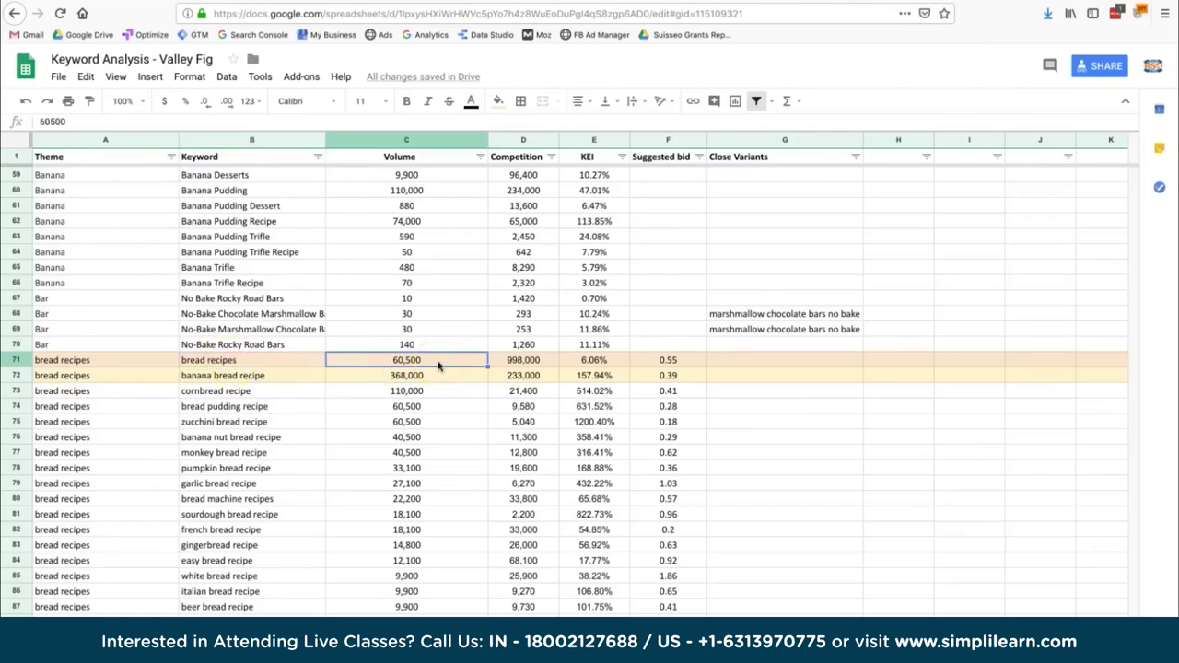
Switch to the Google results for "bread recipes" and highlight the number of results found
left_click(316, 2)
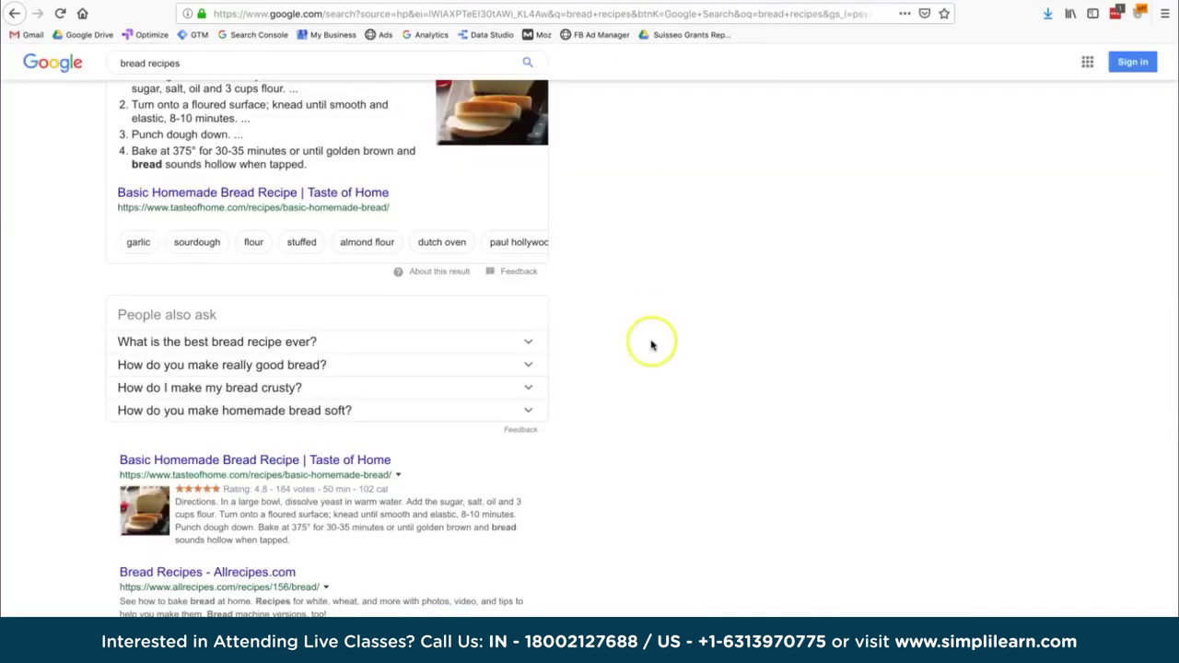
scroll(651, 345, "up", 3)
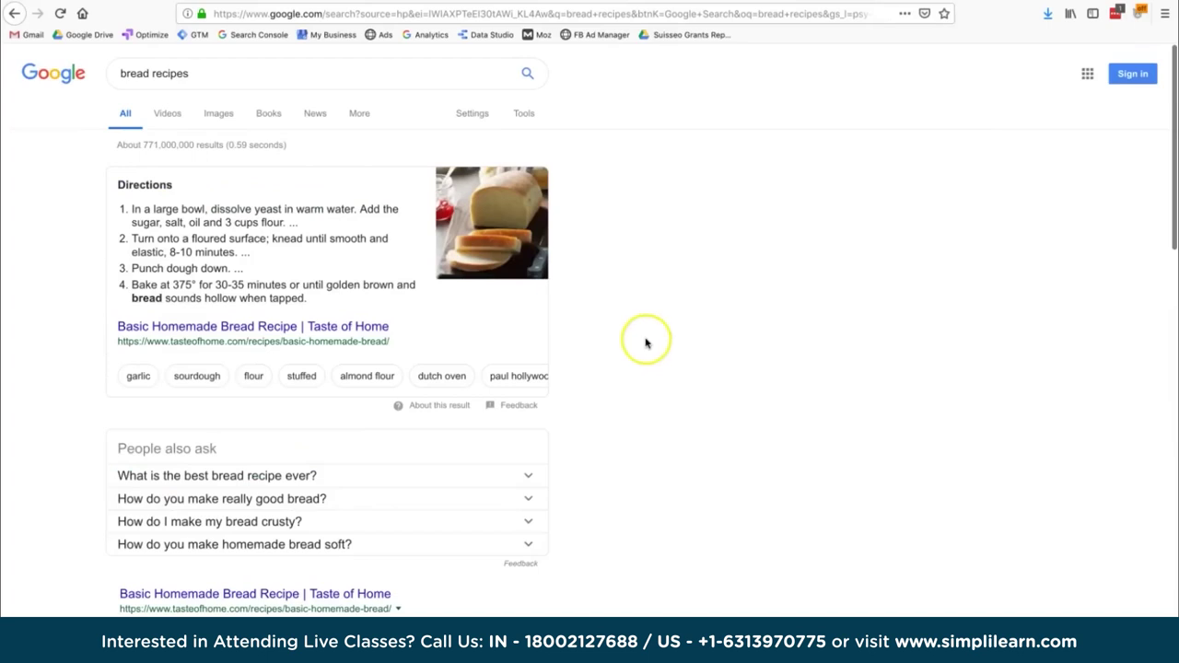
left_click_drag(144, 145, 190, 147)
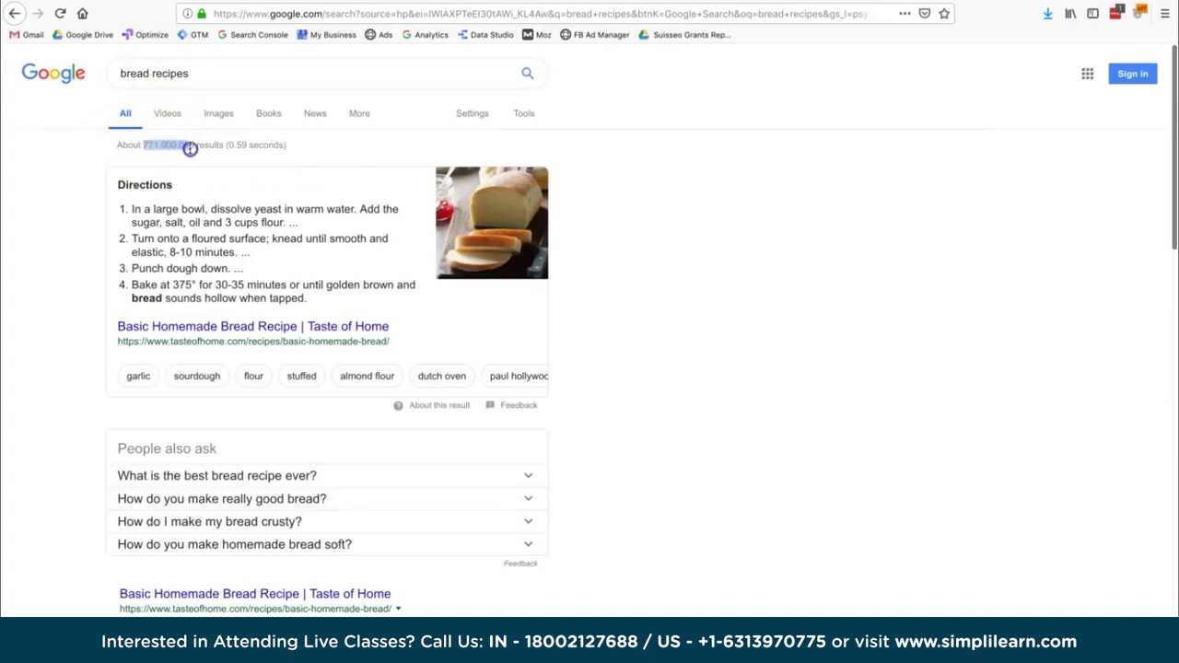
Switch to the Google results for "allintitle: bread recipes" and examine the allintitle operator and the keyword in the query
left_click(191, 149)
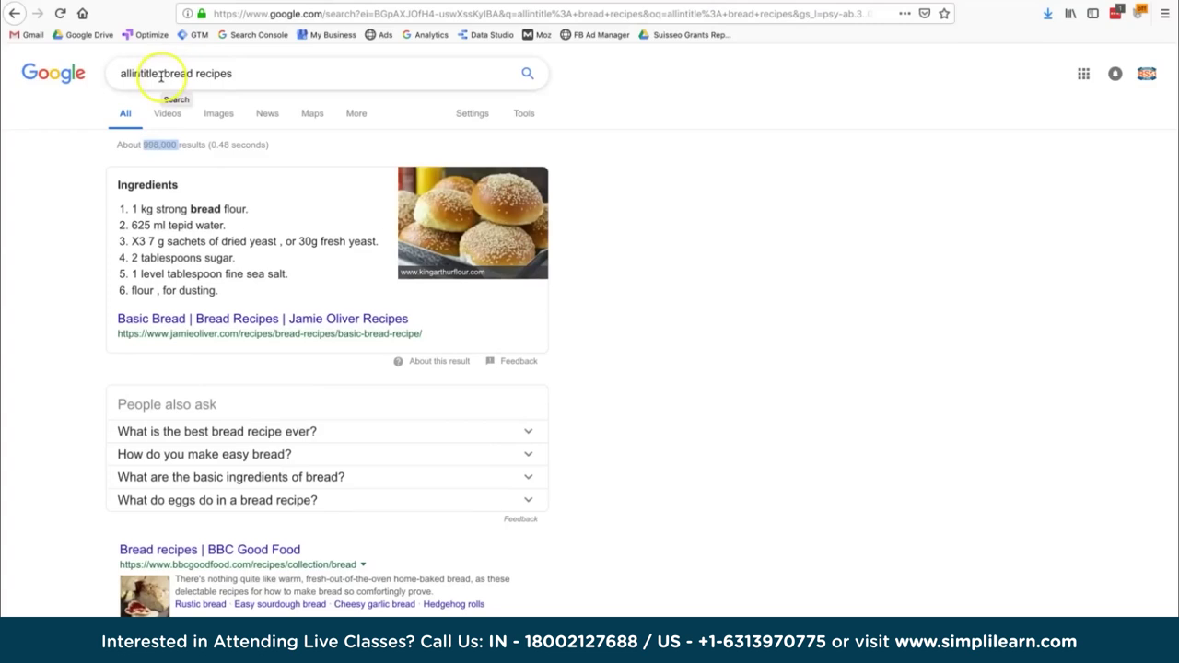
left_click(161, 75)
left_click_drag(164, 74, 261, 74)
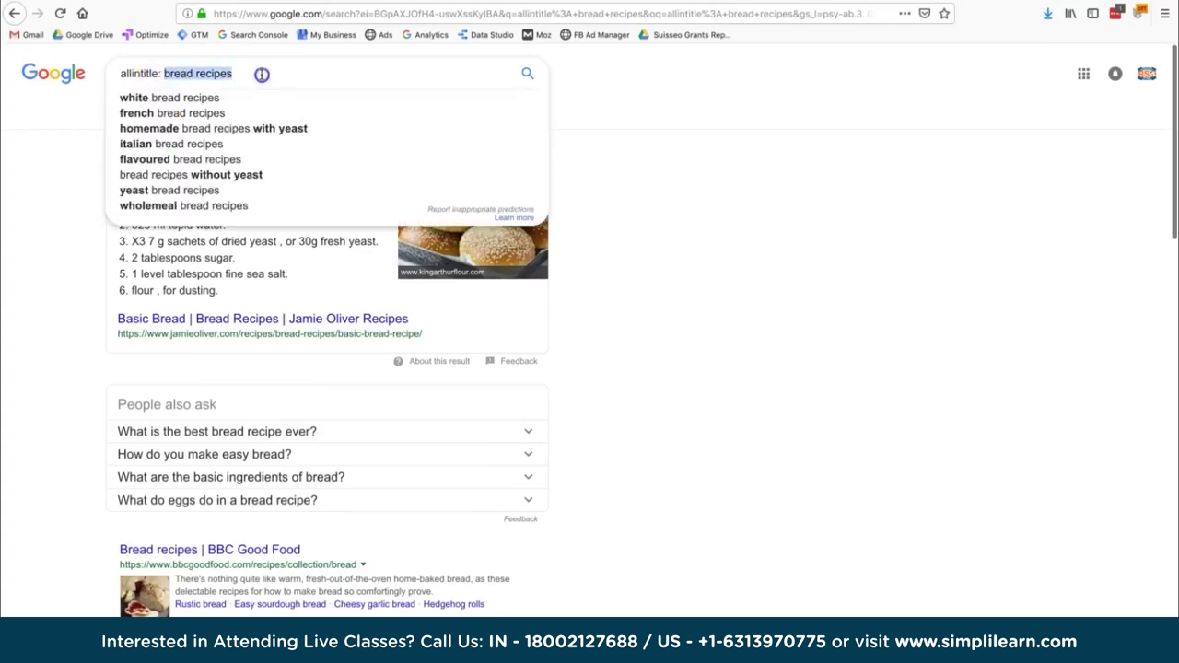
left_click(679, 160)
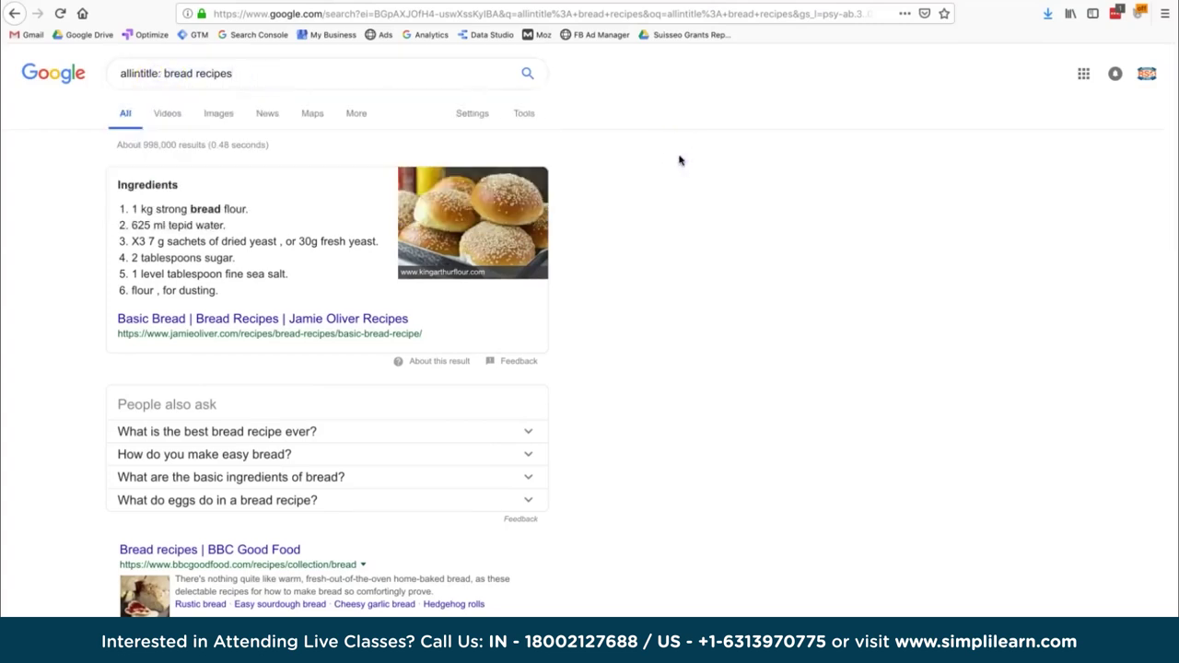
left_click(126, 73)
double_click(126, 73)
left_click_drag(164, 73, 232, 73)
triple_click(192, 75)
left_click(193, 78)
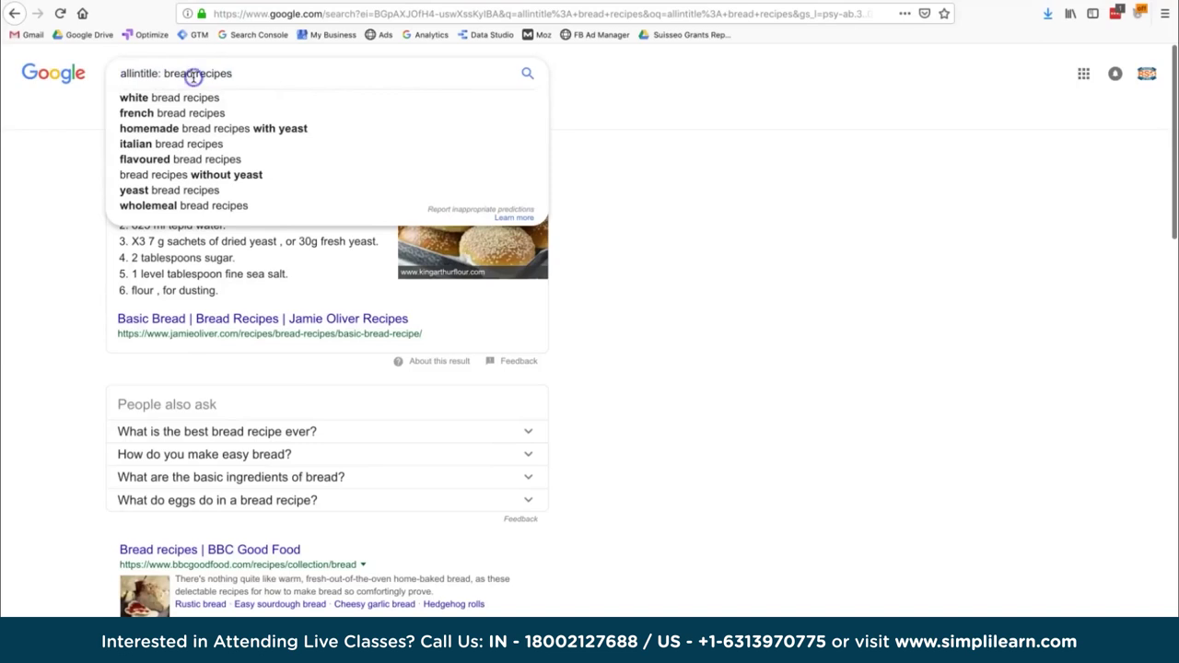
left_click(632, 123)
Highlight the number of results found for "allintitle: bread recipes"
left_click_drag(176, 145, 144, 141)
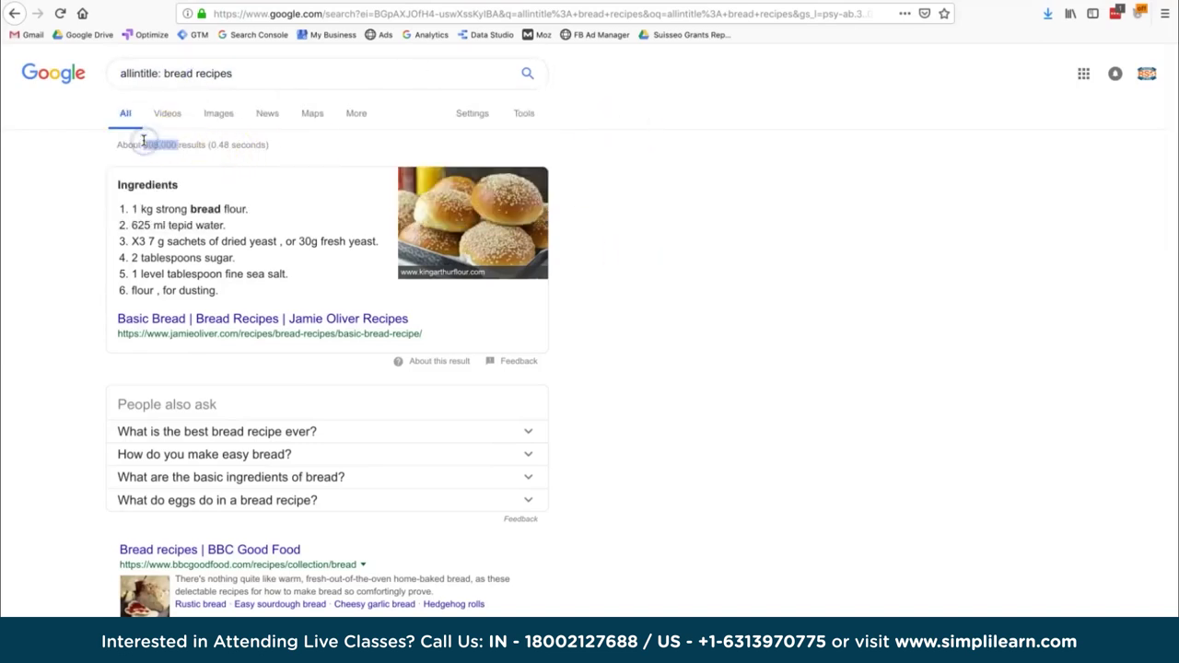
left_click(144, 141)
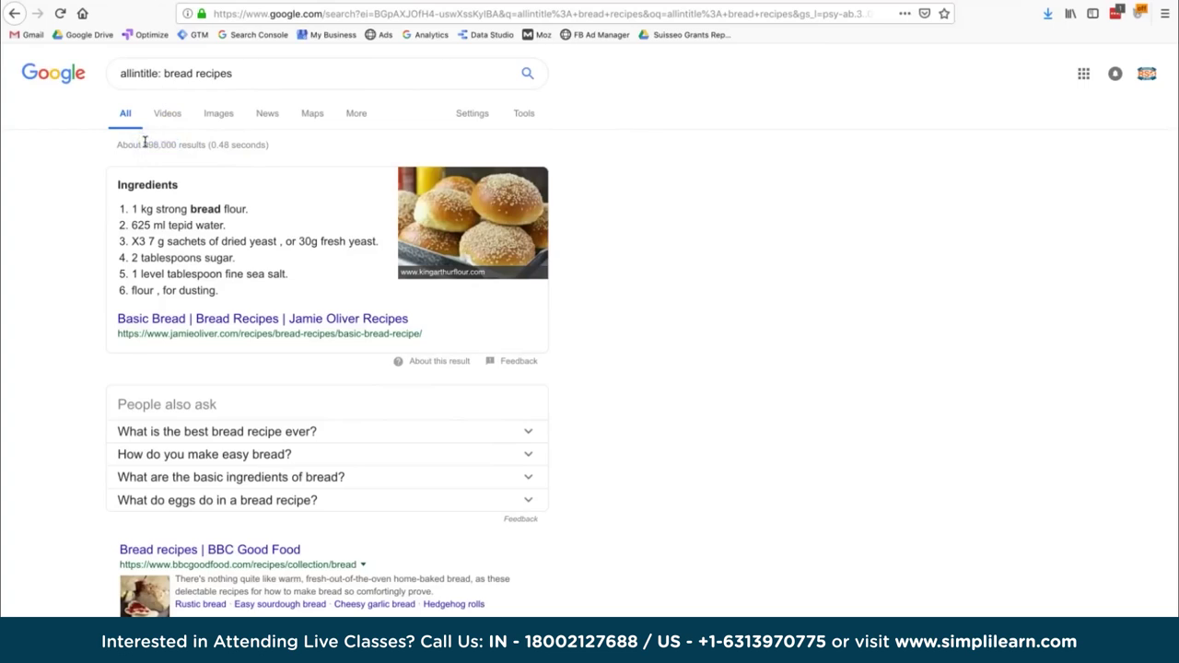
left_click_drag(144, 143, 175, 155)
left_click(174, 155)
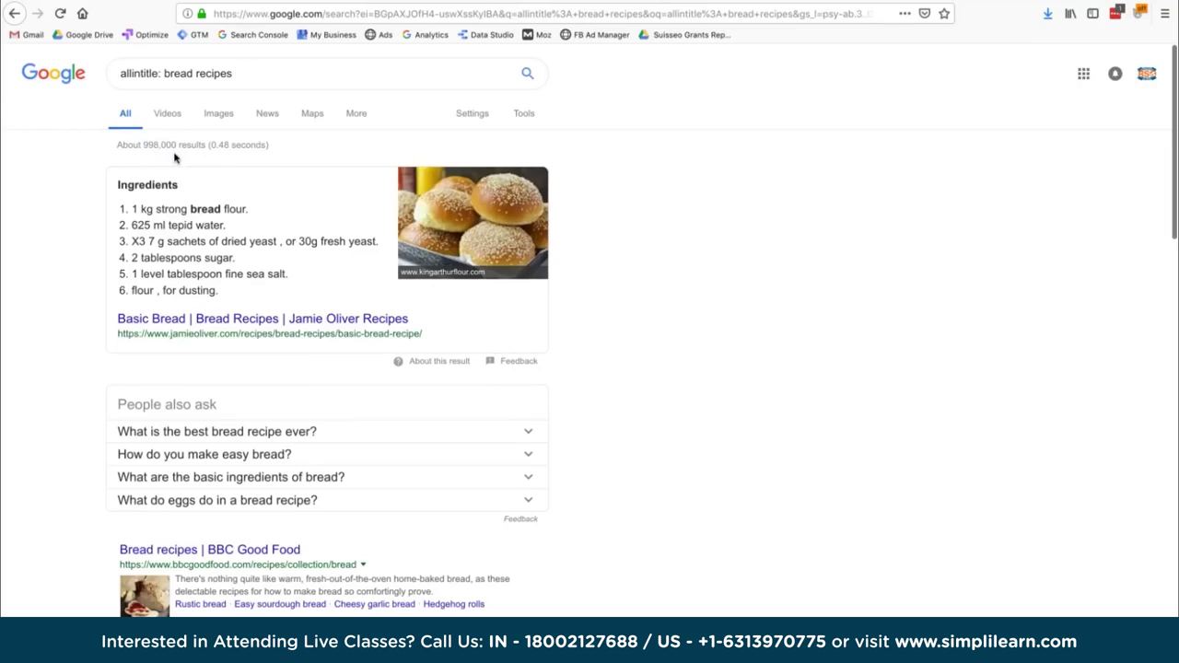
Review the page titles of the "allintitle: bread recipes" results for the keyword, and return to the number of results
scroll(174, 158, "down", 2)
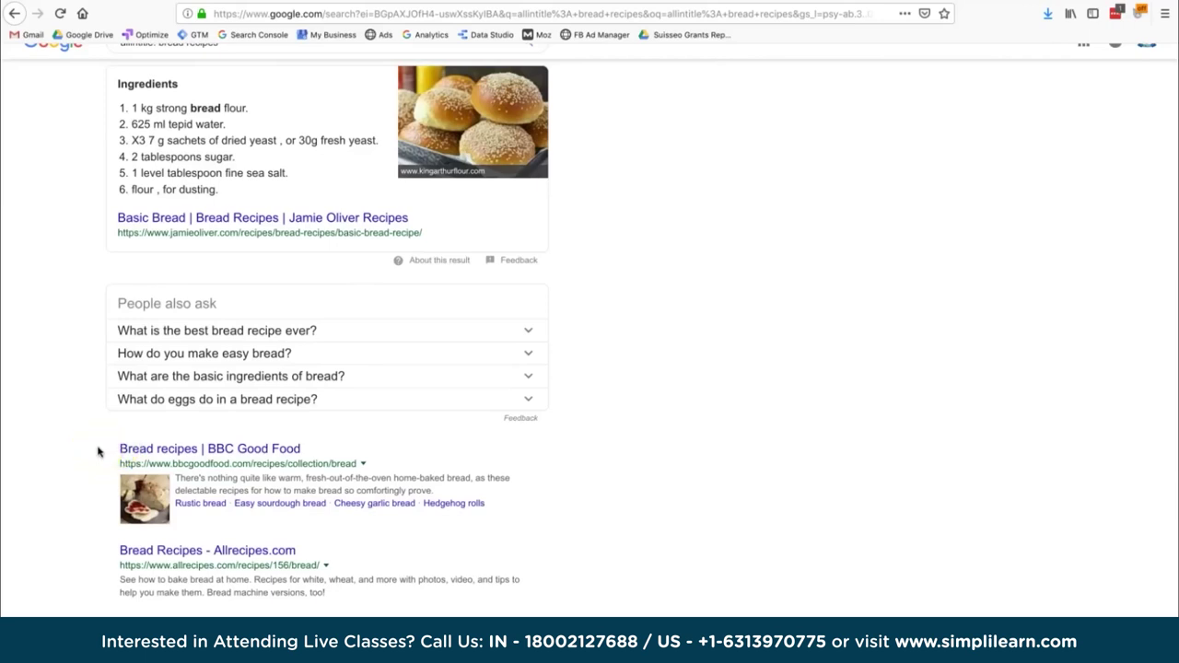
scroll(98, 451, "down", 3)
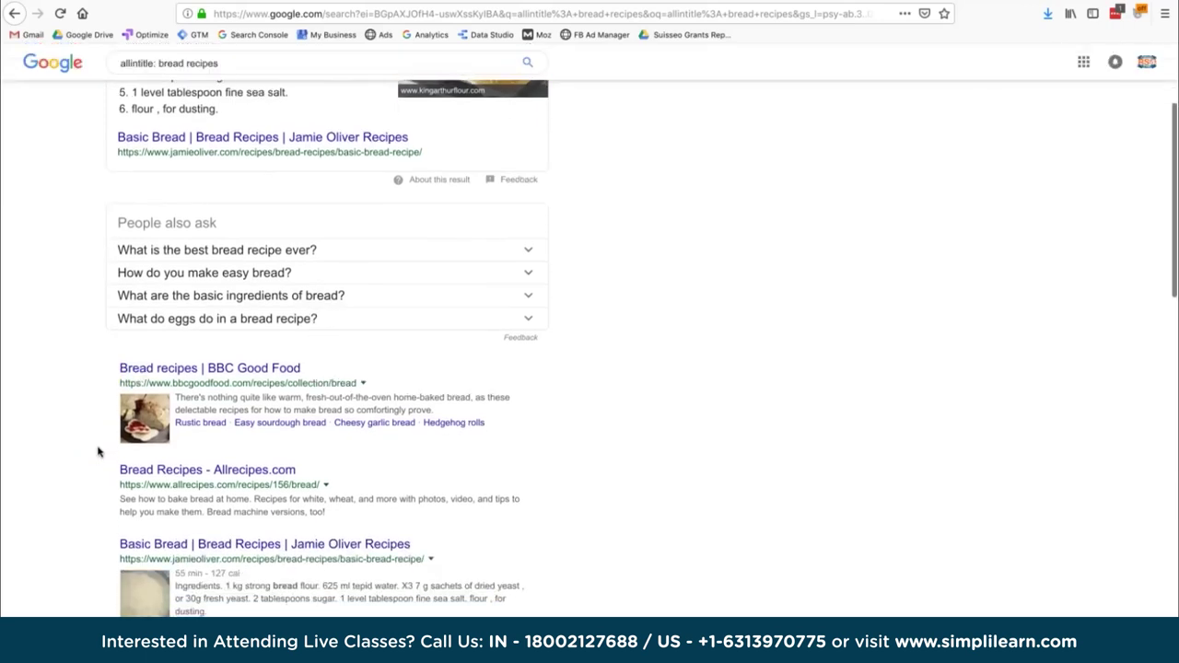
left_click(105, 408)
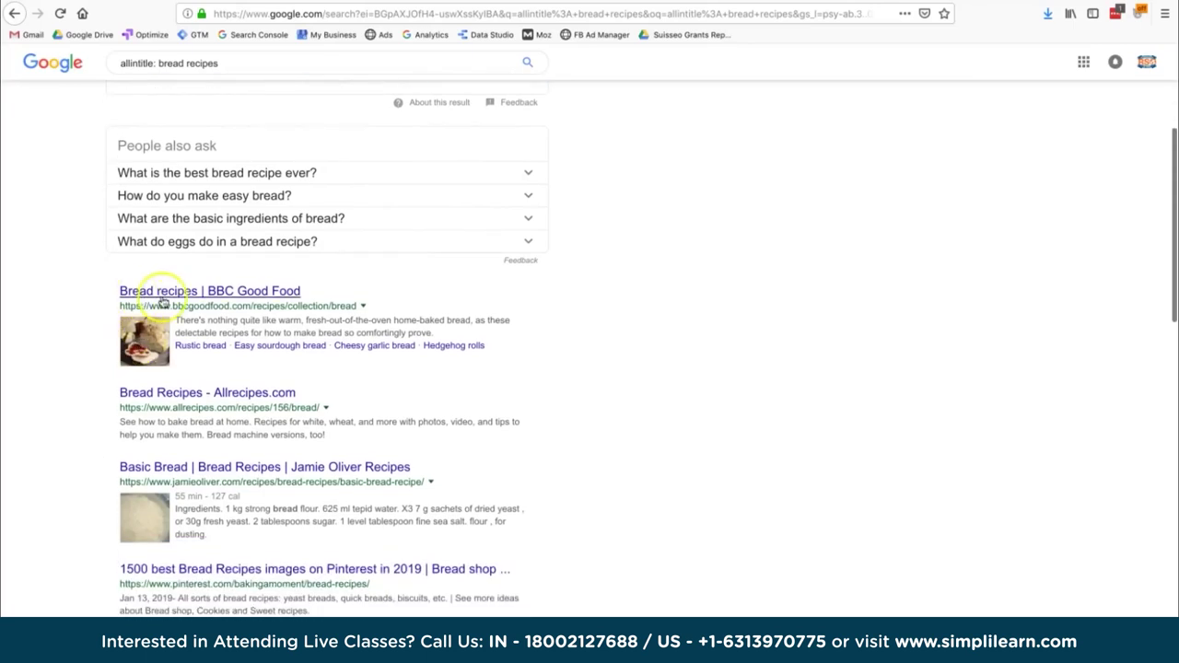
scroll(308, 560, "down", 2)
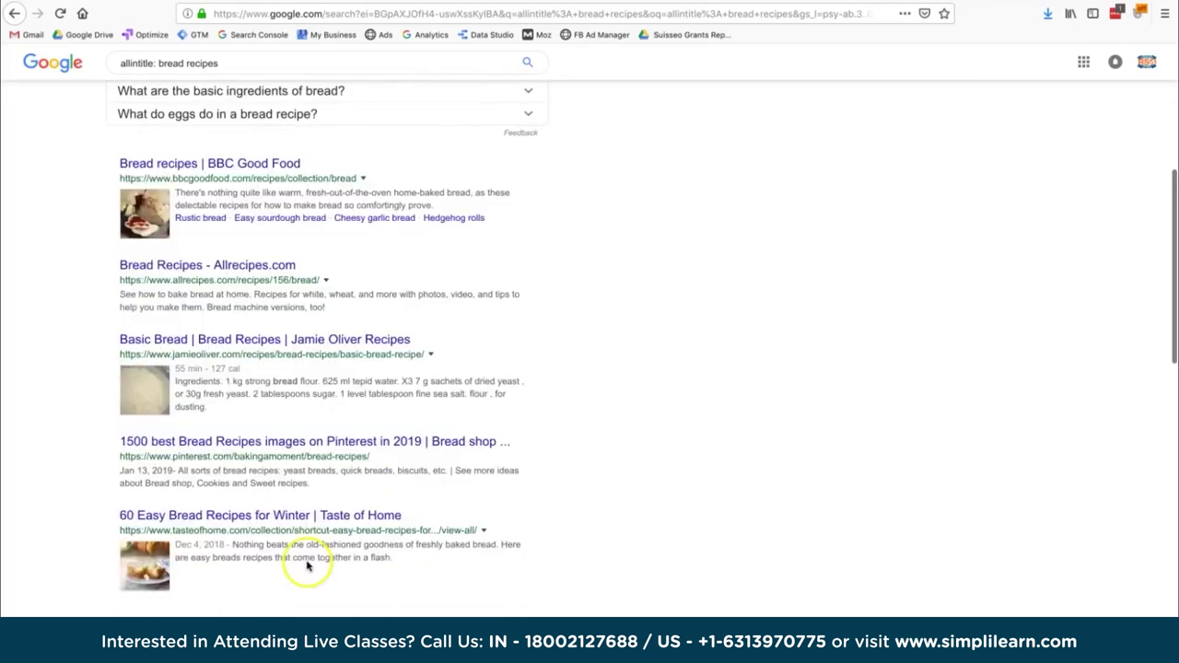
scroll(323, 483, "down", 1)
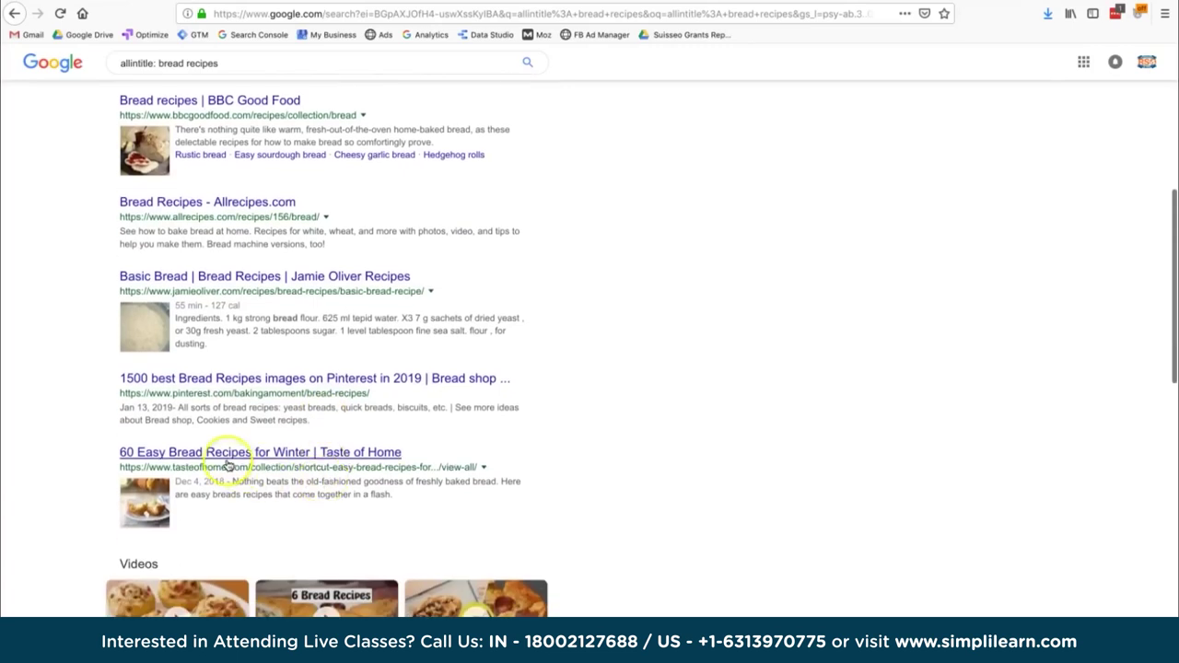
scroll(639, 500, "up", 5)
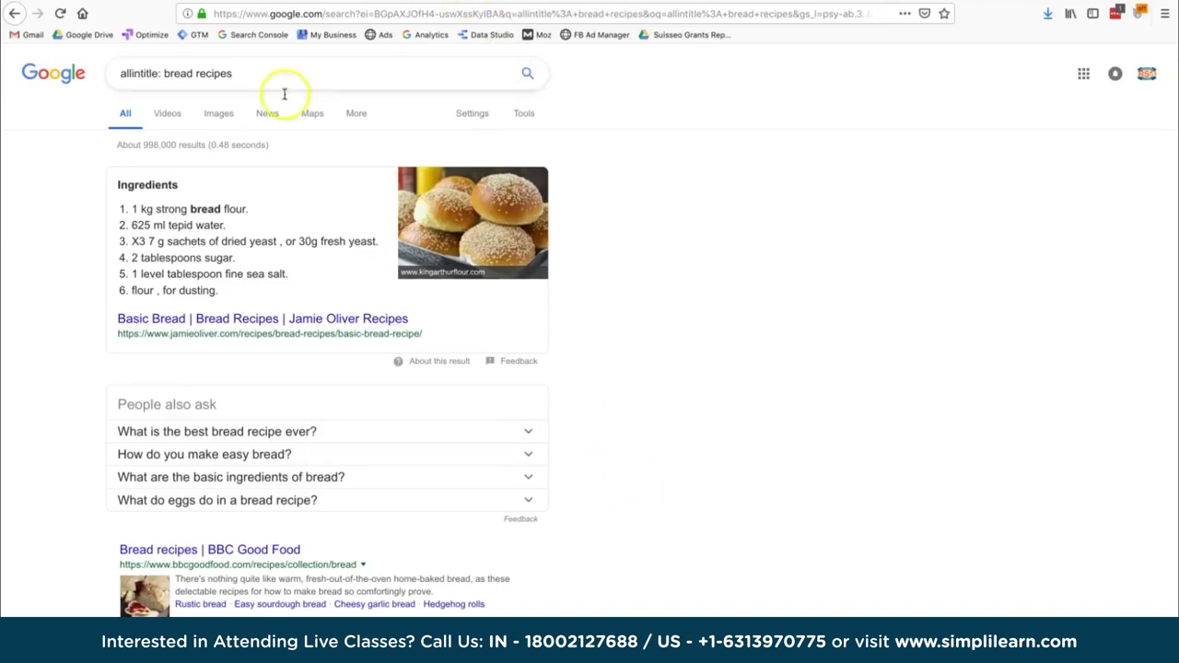
left_click(145, 145)
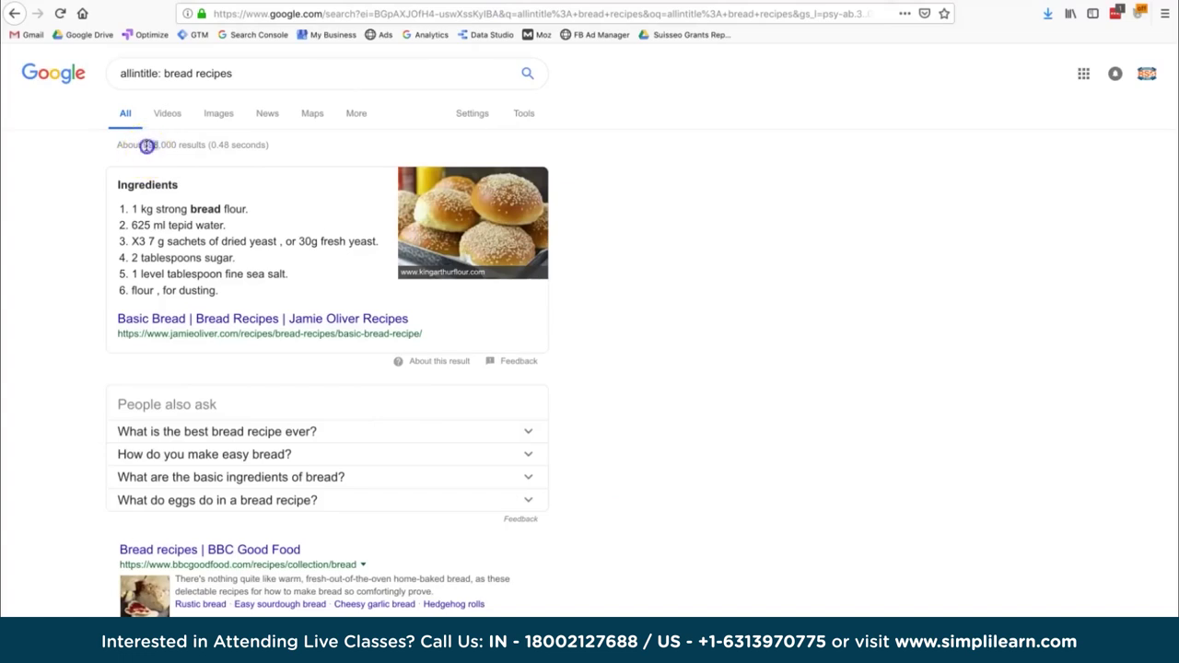
Switch to the Keyword Analysis - Valley Fig spreadsheet and review the competition, keyword and volume of "bread recipes" in row 71
key("ctrl+Tab")
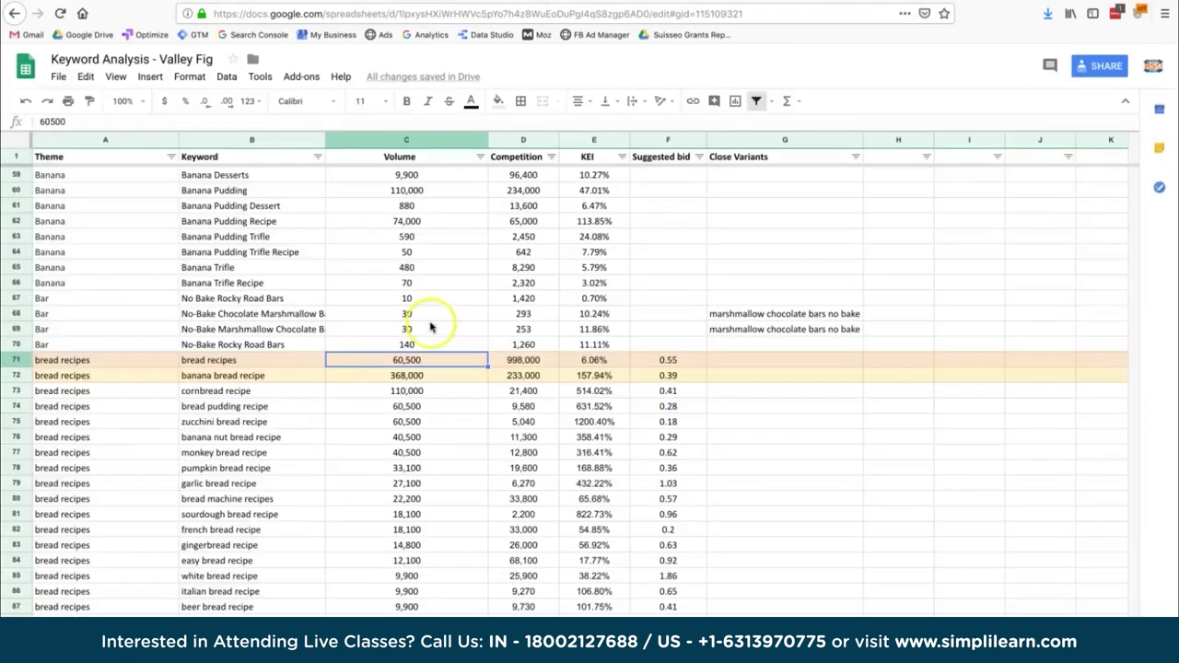
left_click(507, 360)
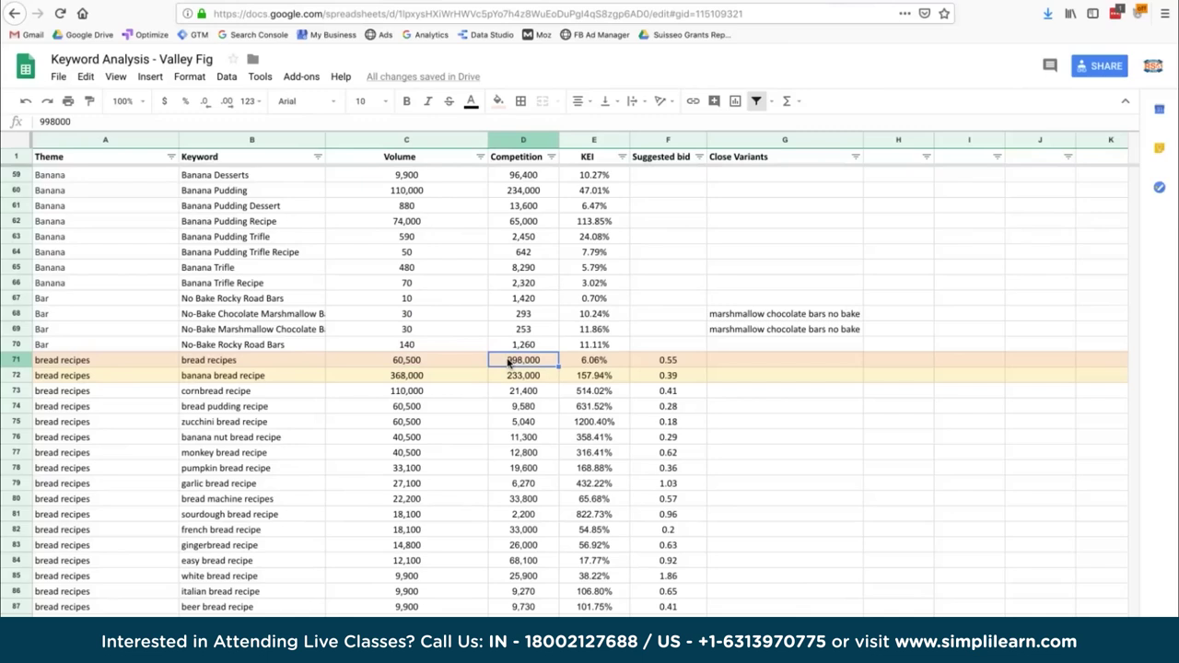
left_click(411, 365)
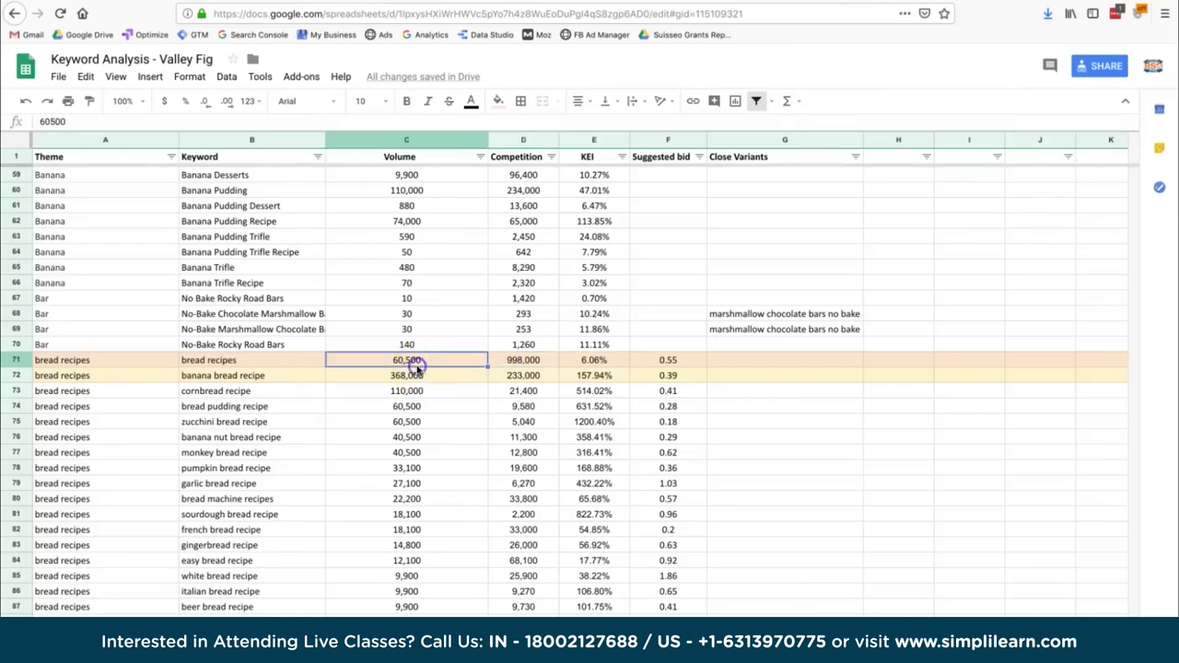
left_click(293, 360)
left_click(412, 365)
left_click(504, 364)
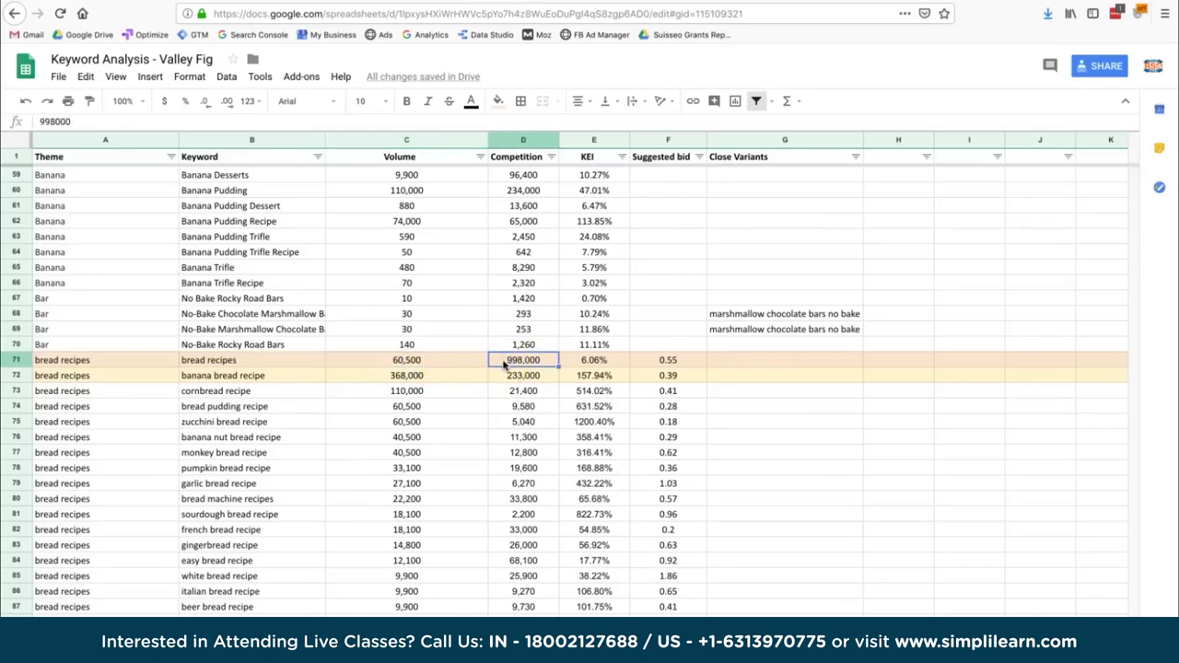
Inspect the KEI formula of "bread recipes" in row 71 against its volume and competition cells
left_click(590, 362)
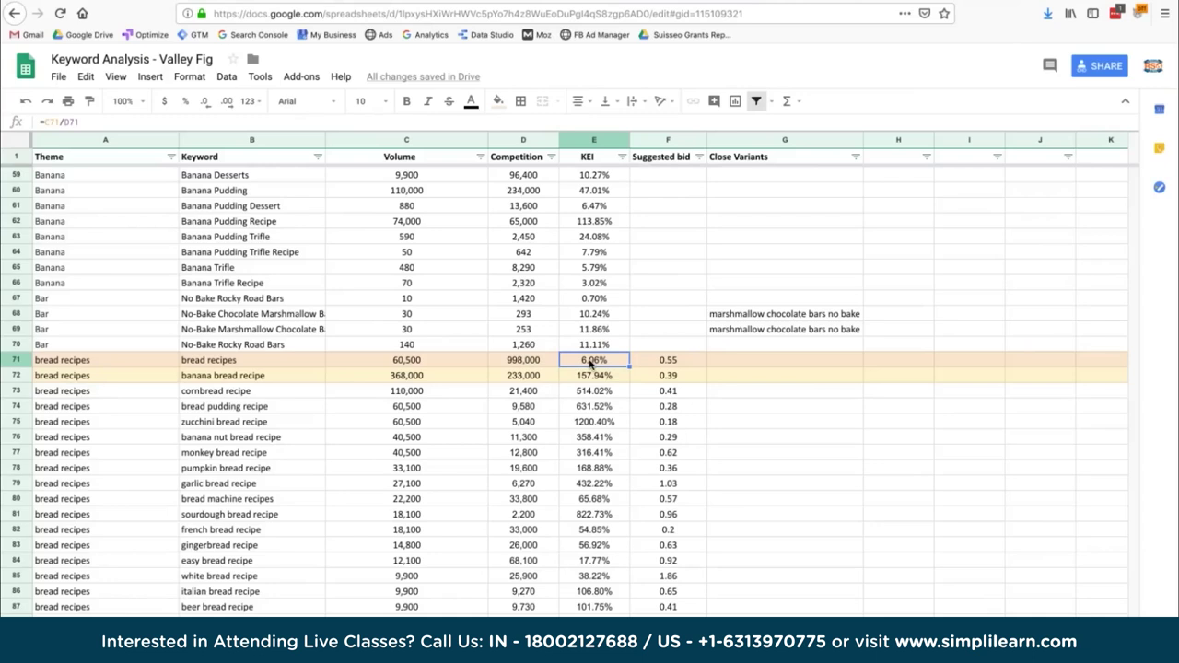
left_click(445, 364)
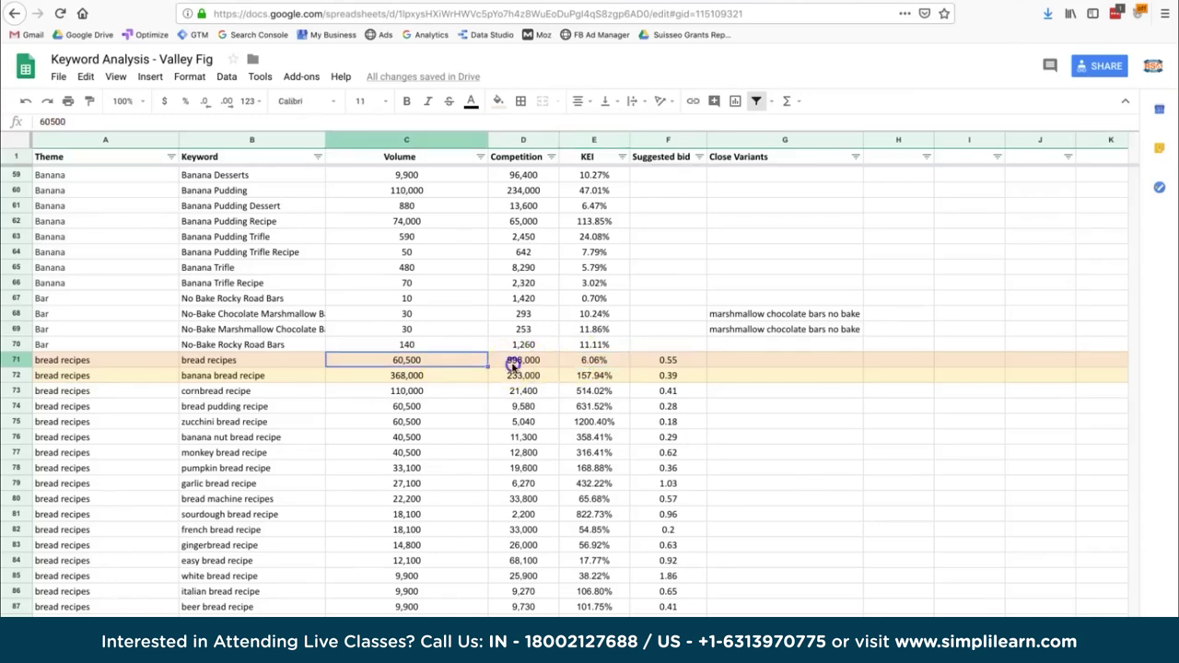
left_click(583, 361)
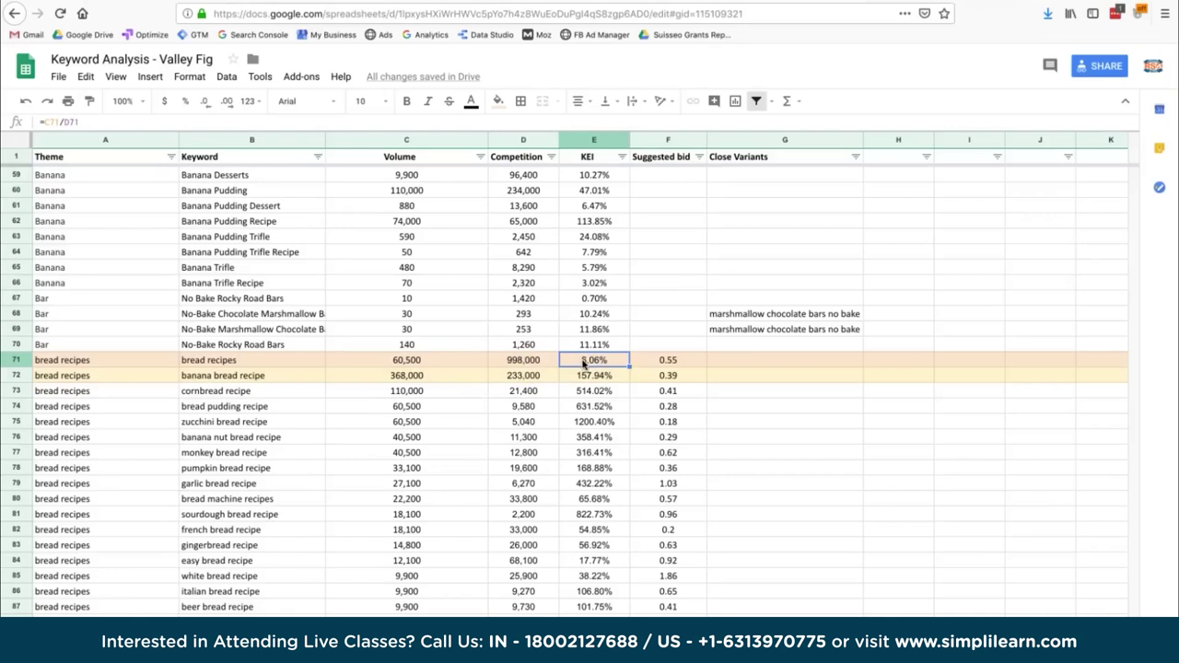
left_click(436, 357)
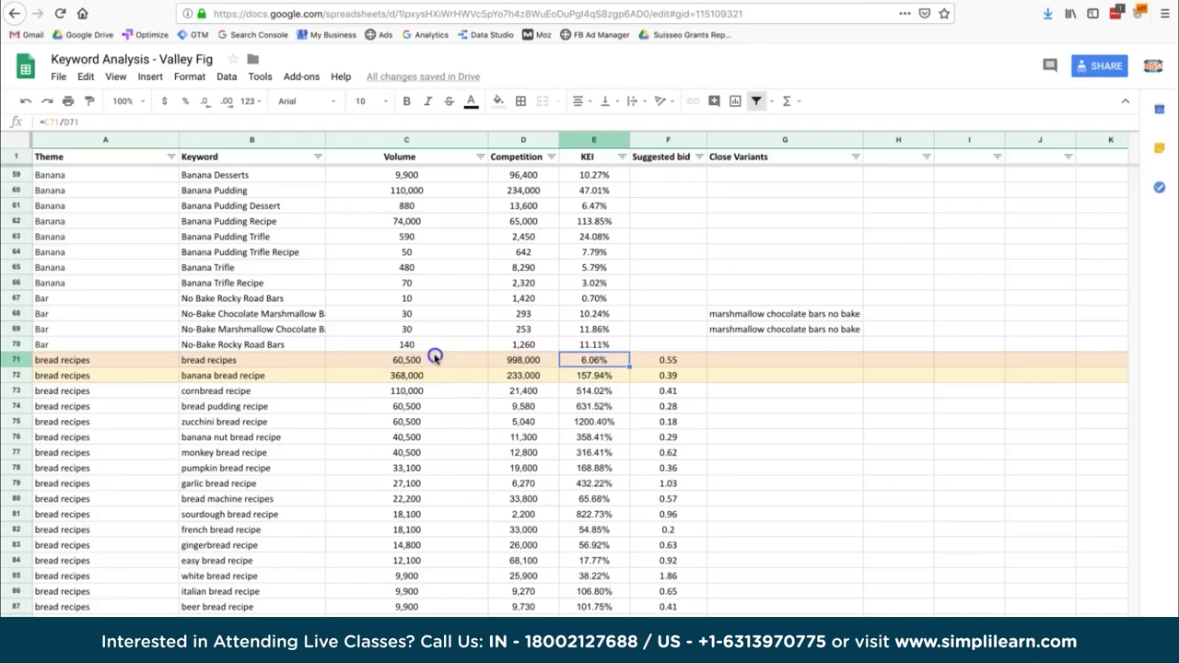
left_click(522, 355)
left_click(593, 359)
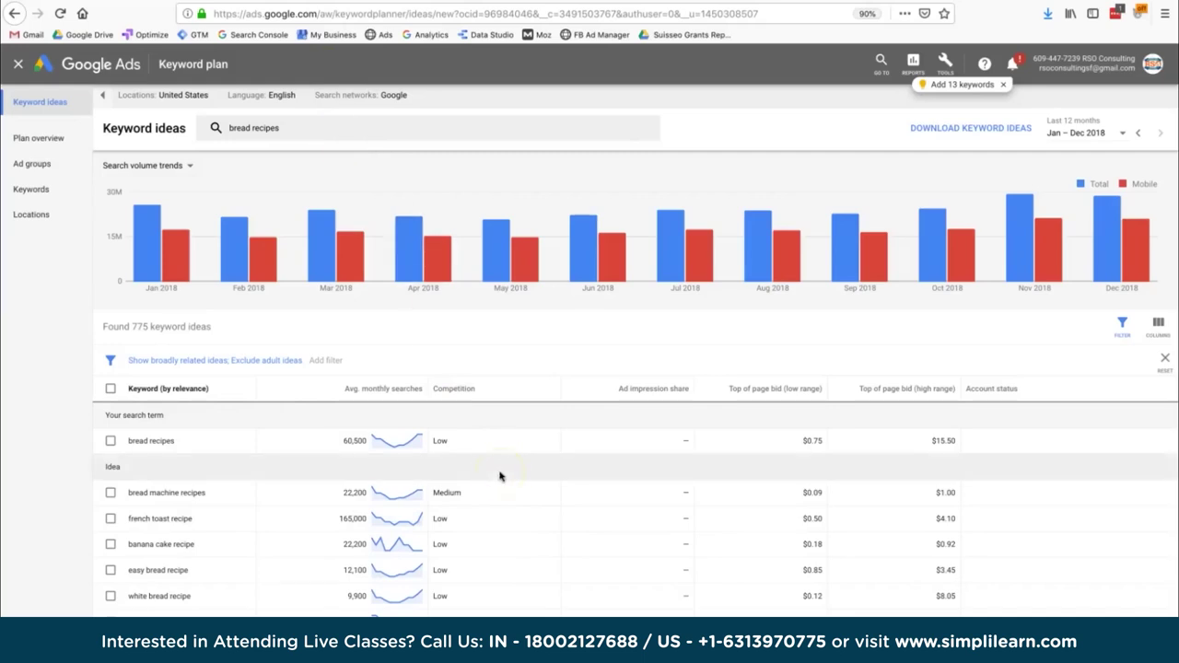
Switch to Google Ads Keyword Planner and get keyword ideas for the earlier search "bread recipes, banana bread recipe"
scroll(187, 443, "down", 3)
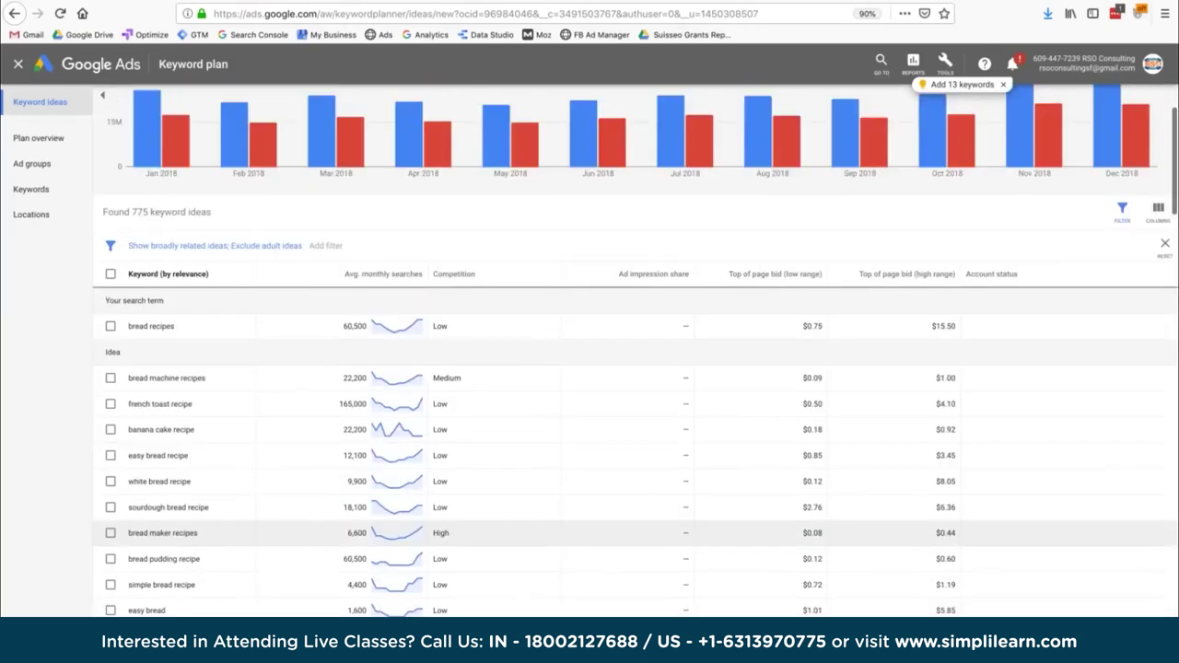
scroll(188, 442, "down", 3)
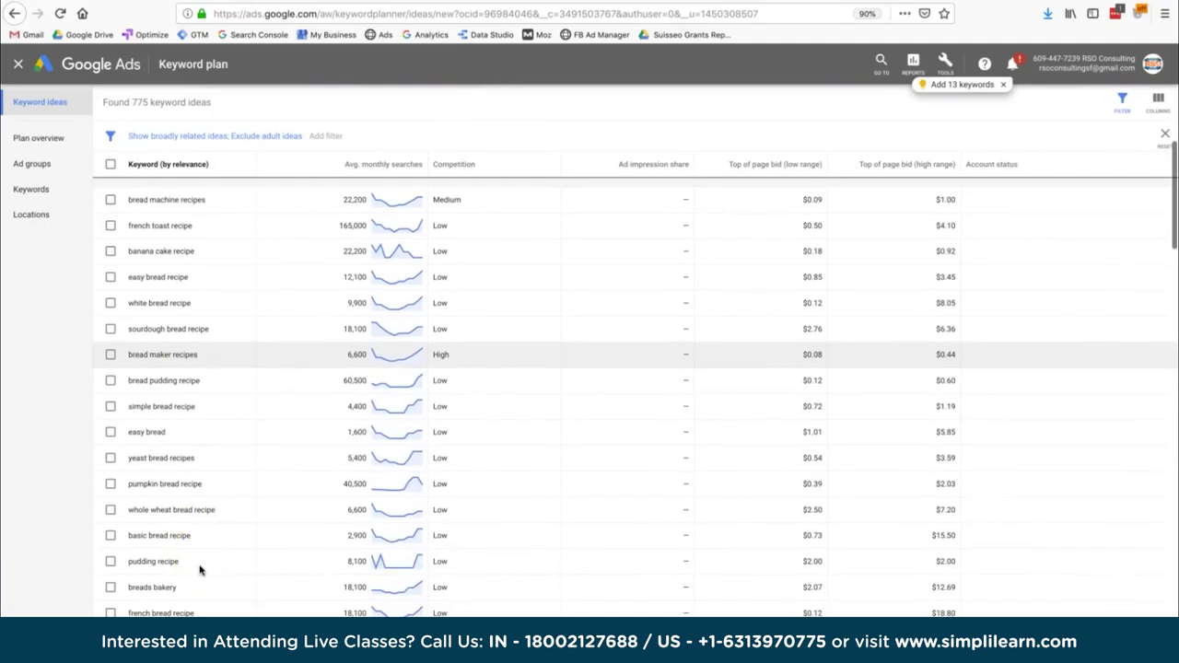
scroll(200, 570, "up", 5)
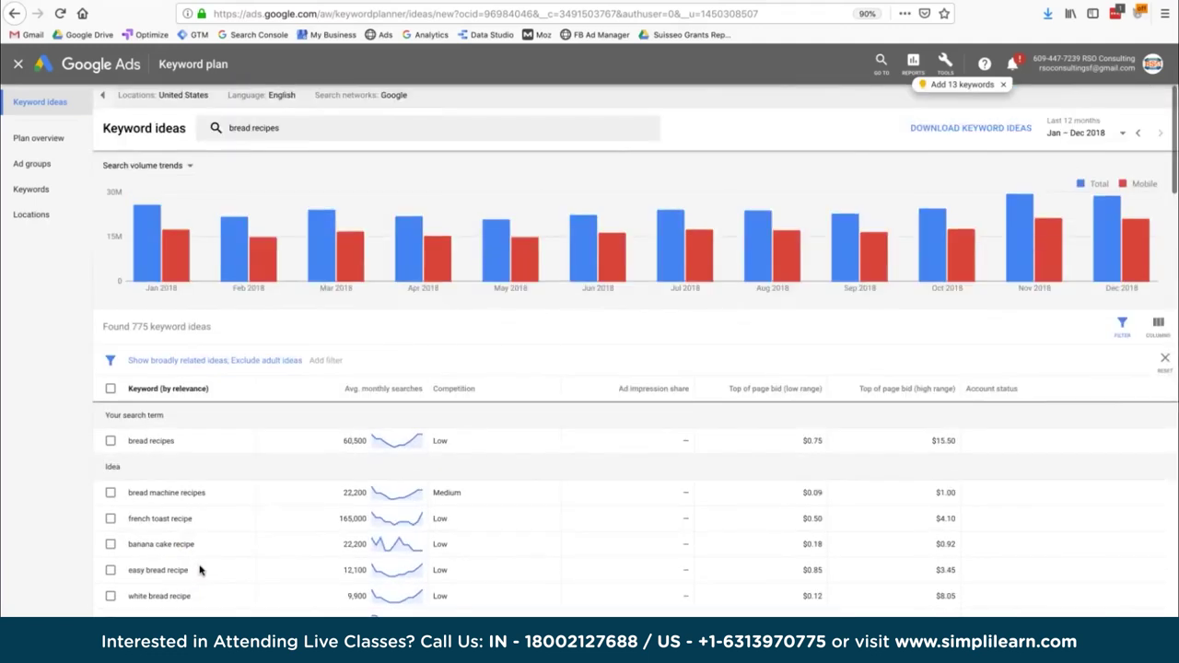
left_click(355, 127)
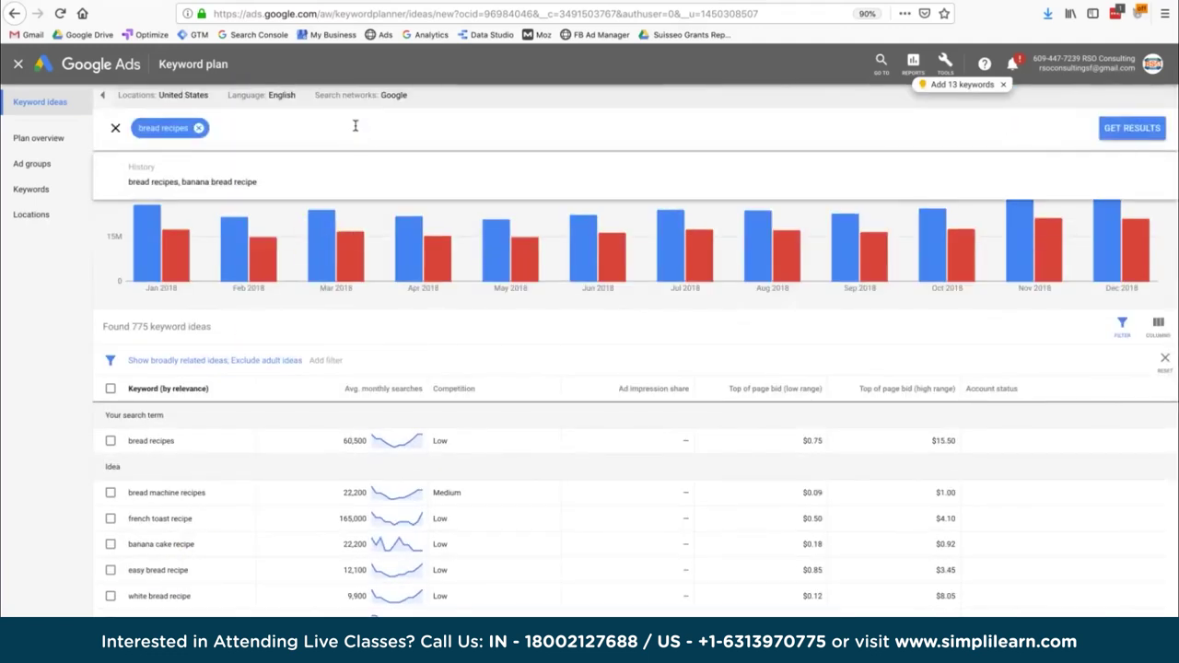
left_click(237, 182)
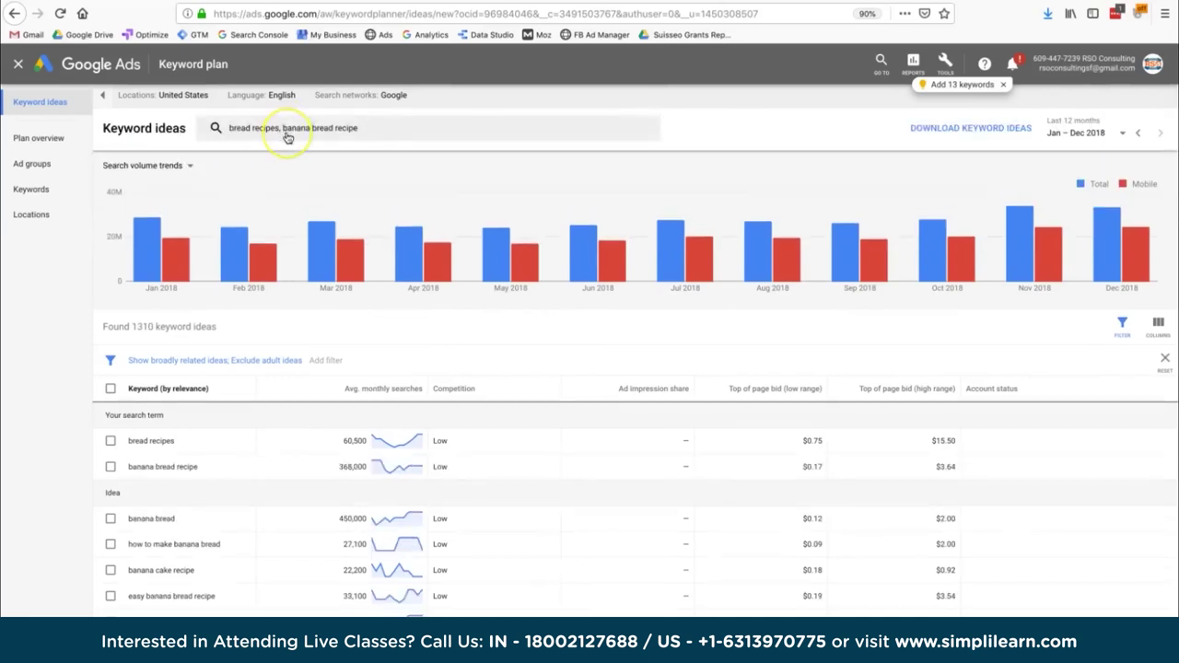
Check the average monthly searches of "banana bread recipe" and compare them with its volume in row 72 of the Keyword Analysis spreadsheet
left_click(369, 133)
left_click(172, 465)
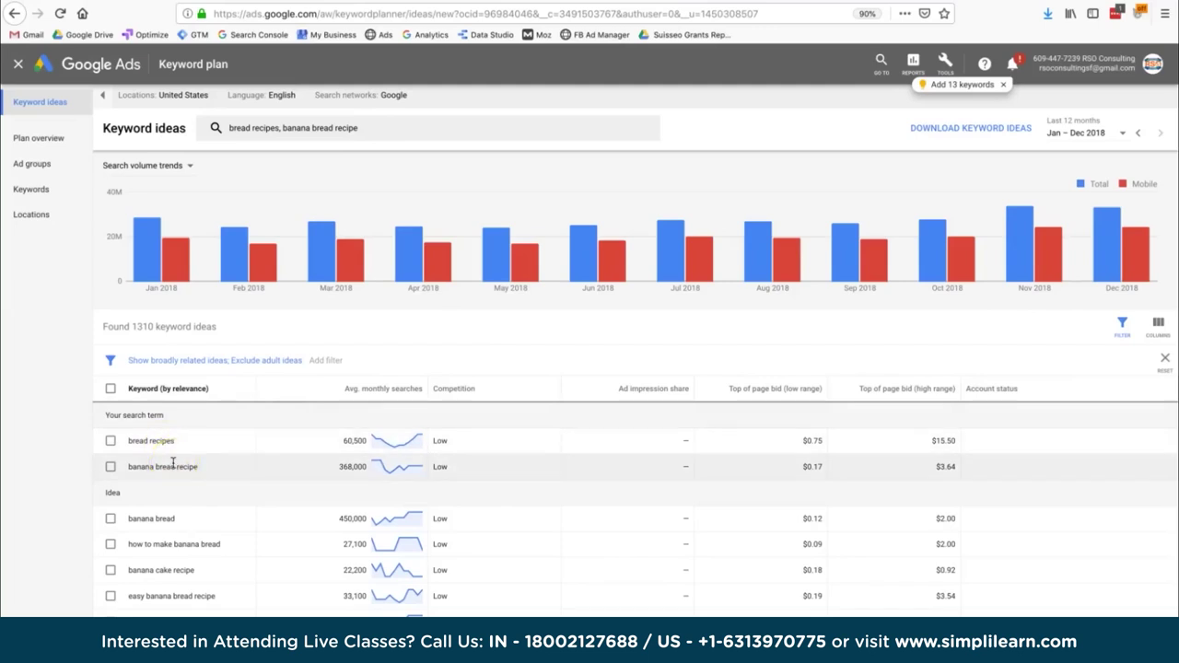
left_click(189, 472)
double_click(350, 468)
left_click(342, 466)
left_click(341, 457)
key("ctrl+Tab")
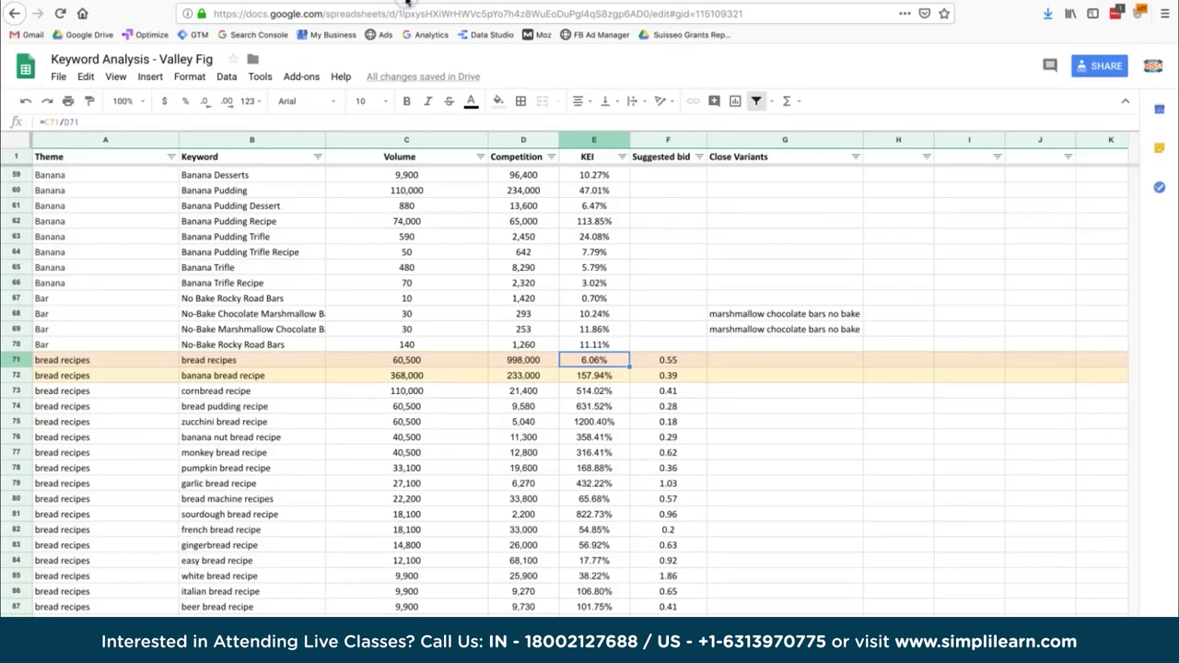
left_click(408, 376)
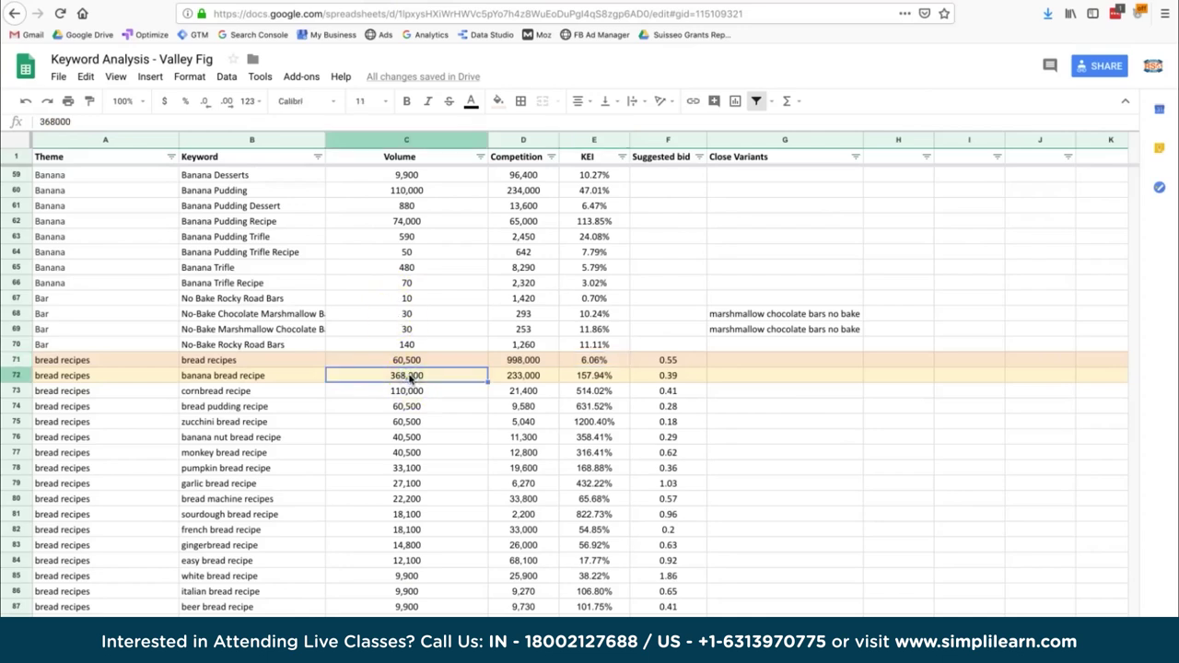
Switch to the Google results for "allintitle: banana bread recipe", rerun the search and check the number of results
key("ctrl+Tab")
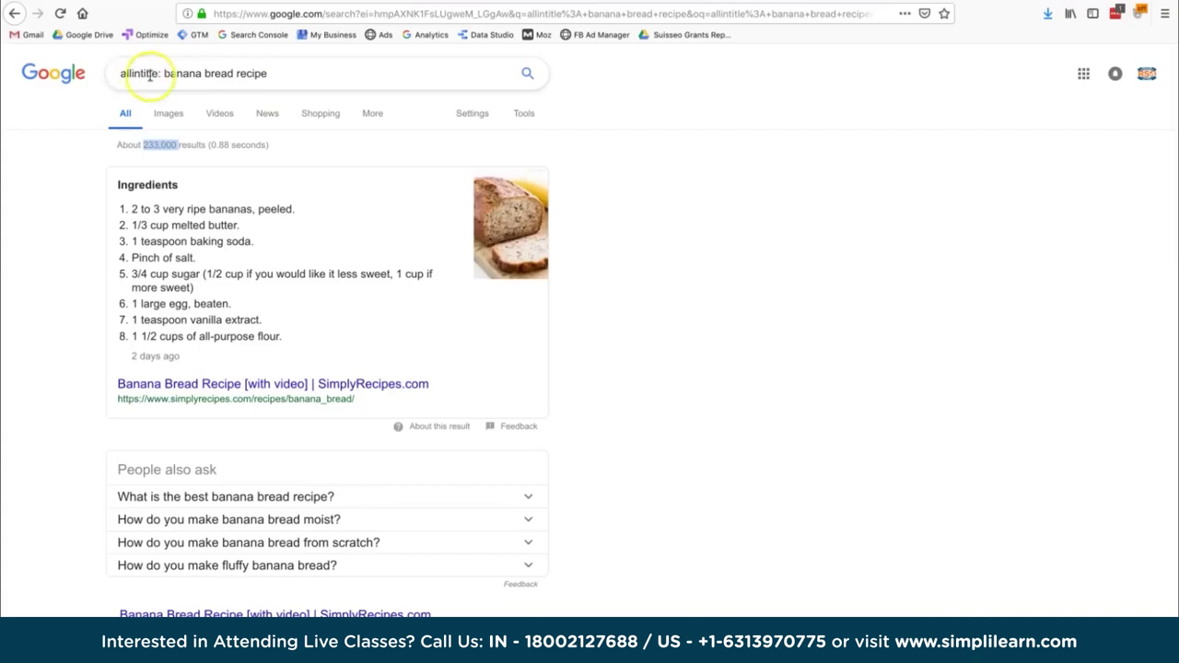
left_click_drag(163, 74, 265, 74)
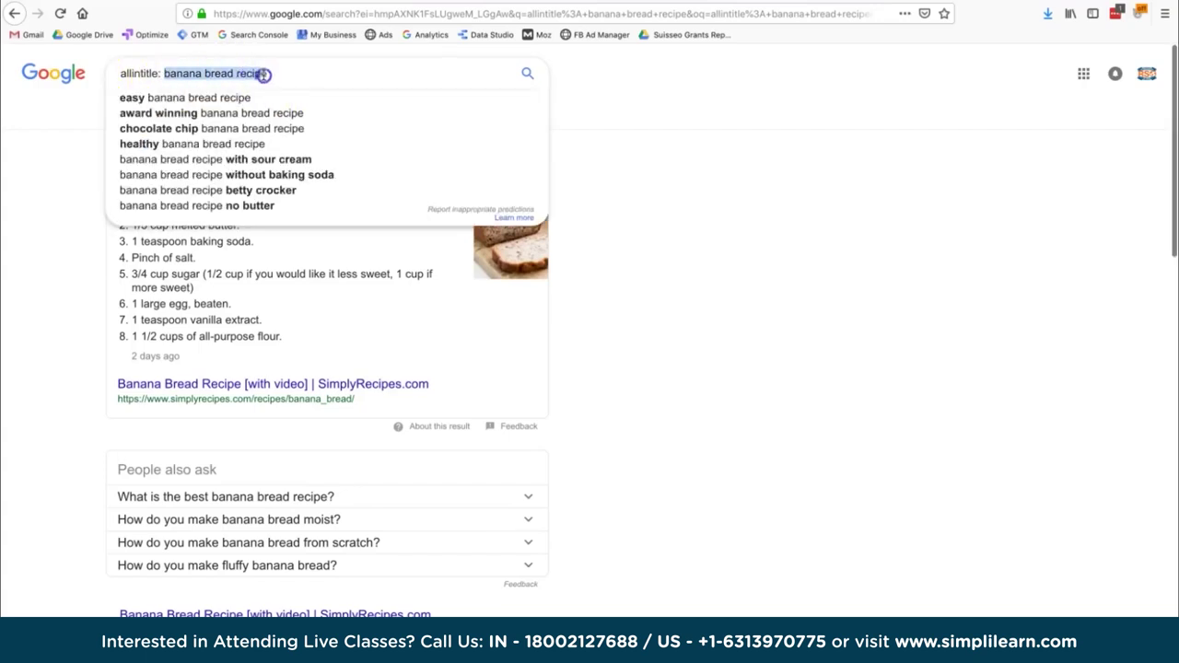
left_click(286, 77)
key("Return")
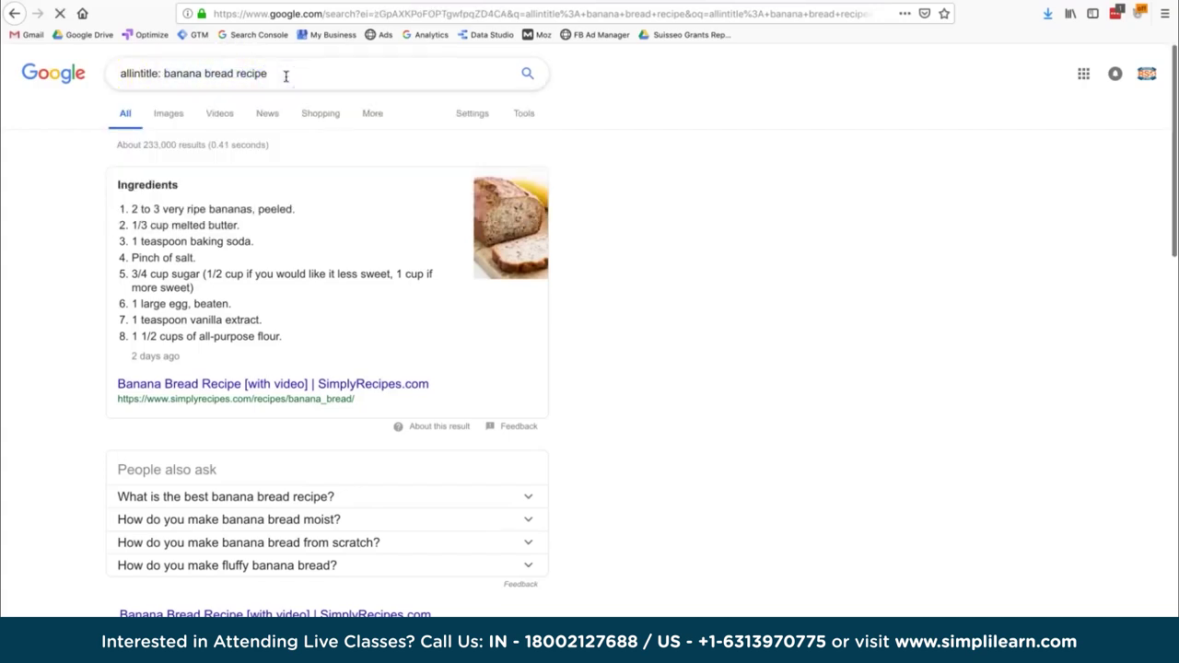
left_click(176, 149)
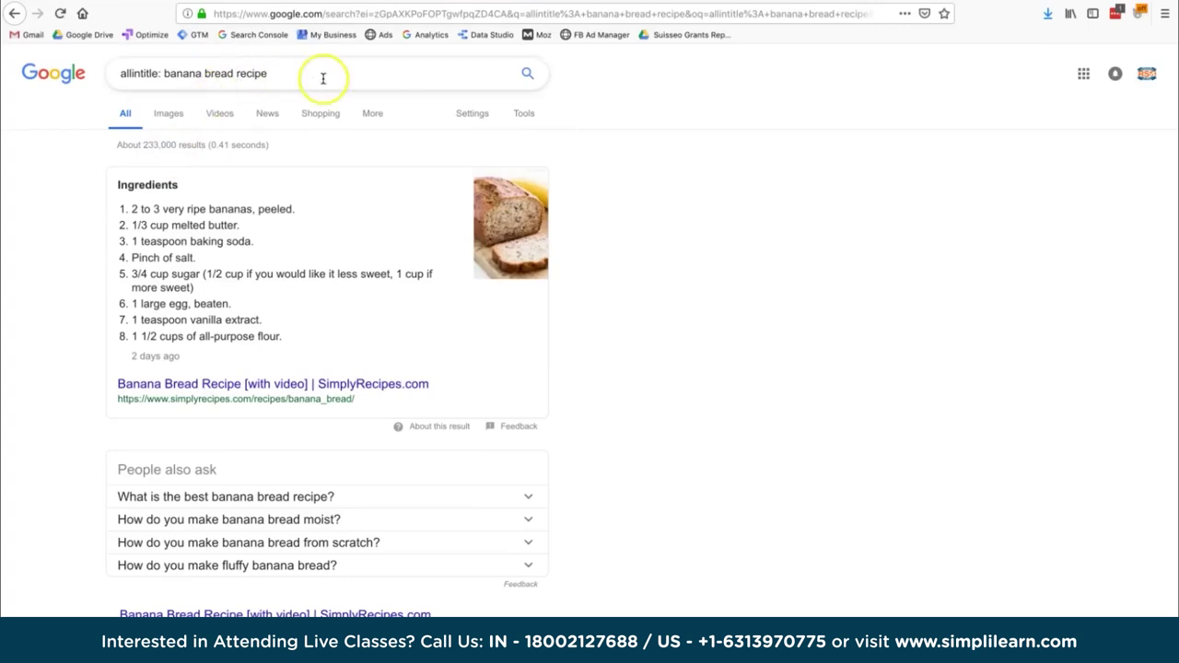
Review the page titles in the "allintitle: banana bread recipe" results and return to the result count
scroll(276, 461, "down", 3)
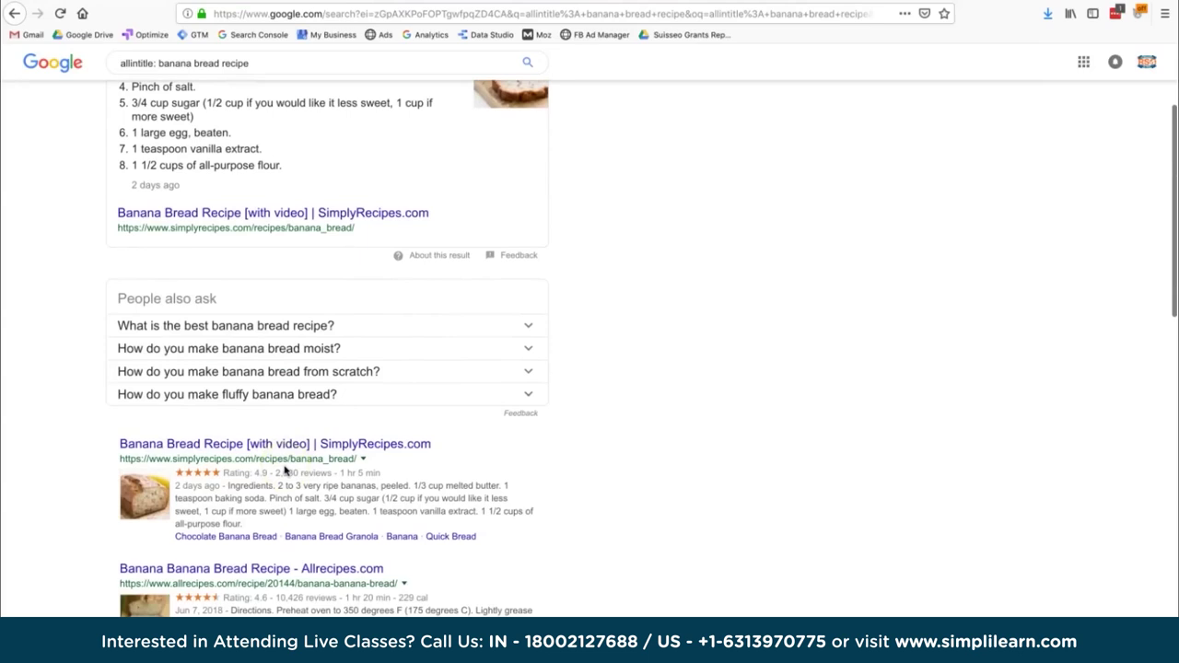
scroll(382, 488, "down", 2)
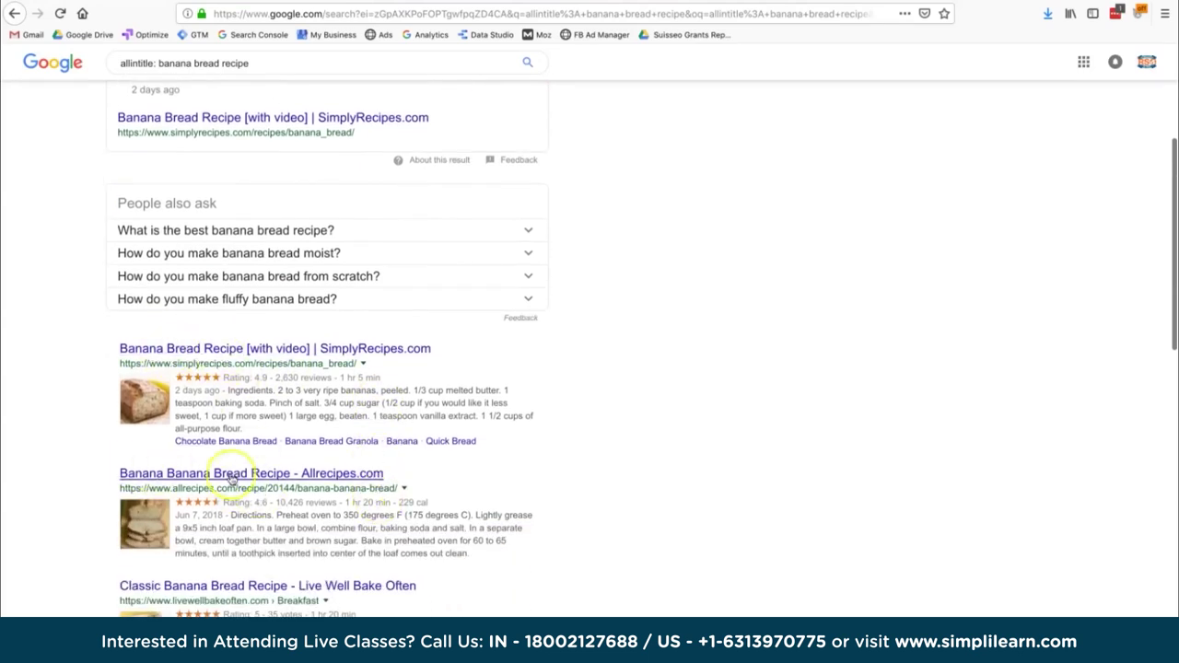
scroll(267, 505, "down", 3)
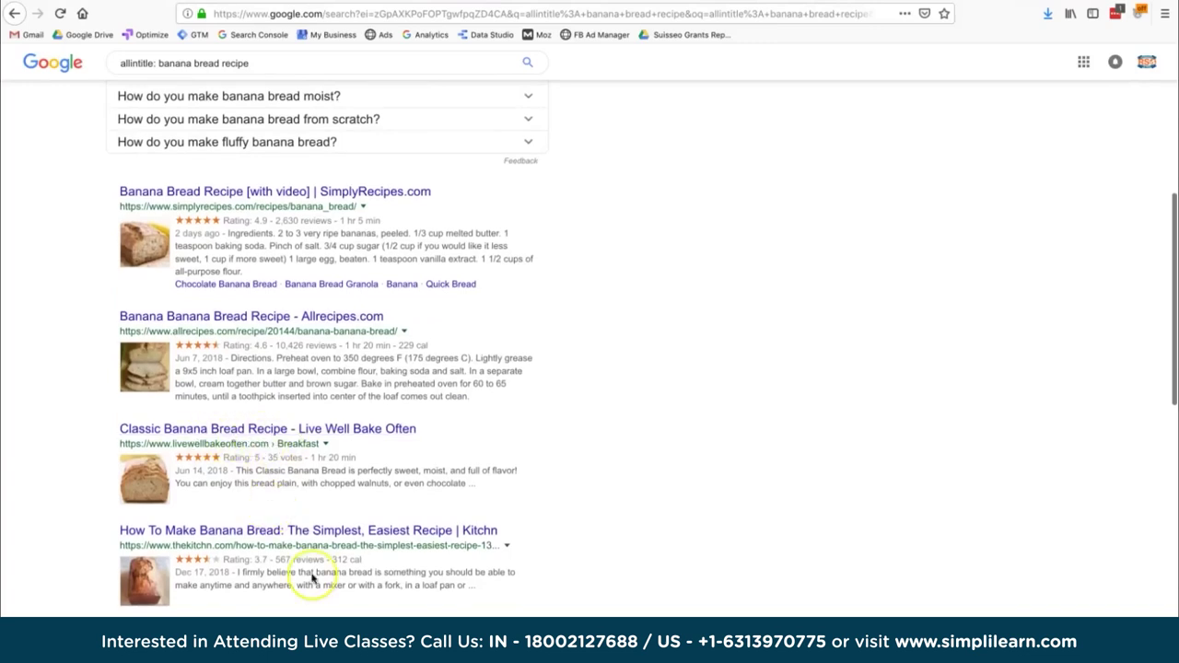
scroll(311, 580, "up", 1)
scroll(311, 578, "down", 8)
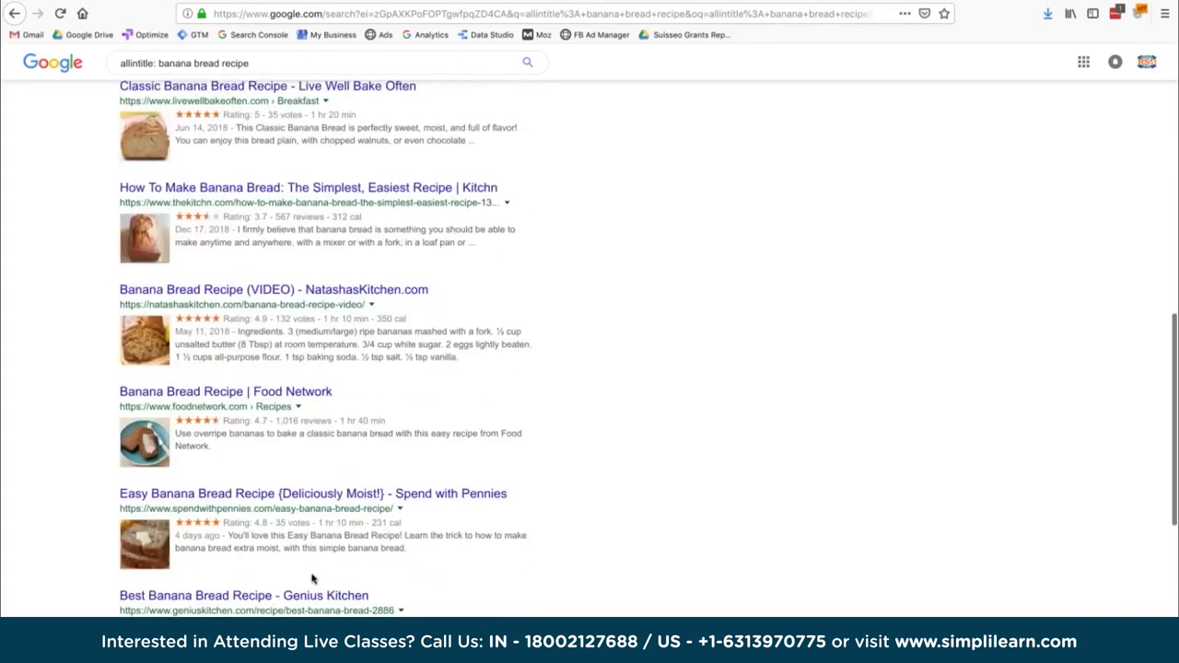
scroll(311, 579, "up", 10)
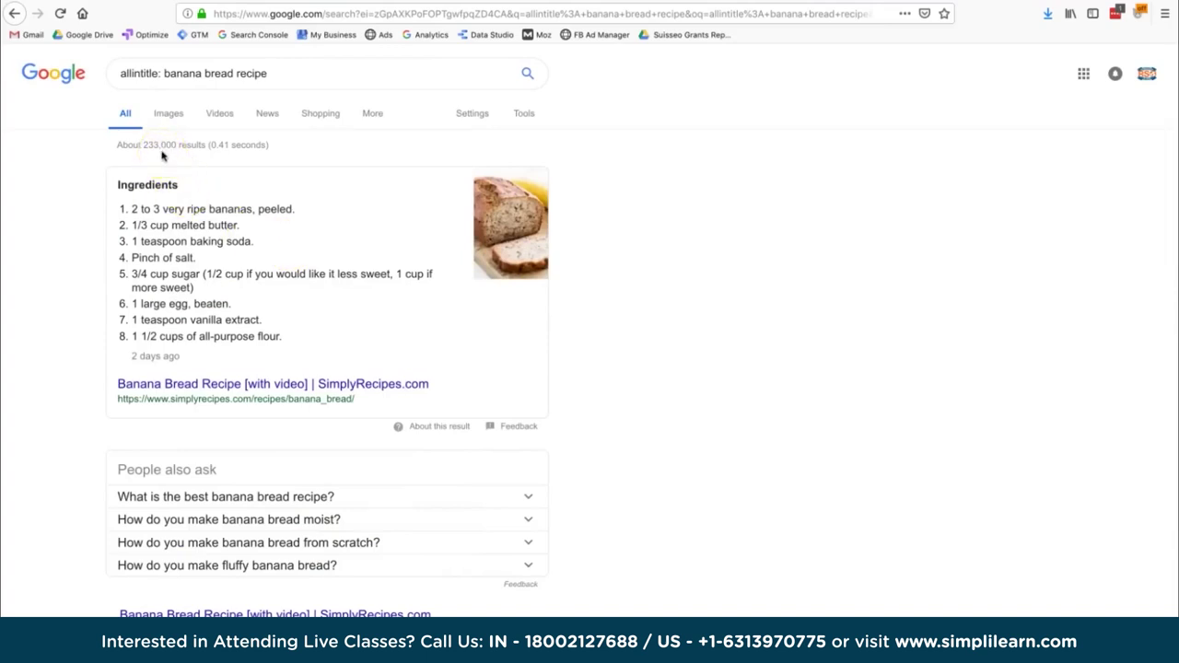
Switch to the Keyword Analysis spreadsheet and inspect the competition value and KEI formula of "banana bread recipe" in row 72
left_click(410, 3)
left_click(512, 380)
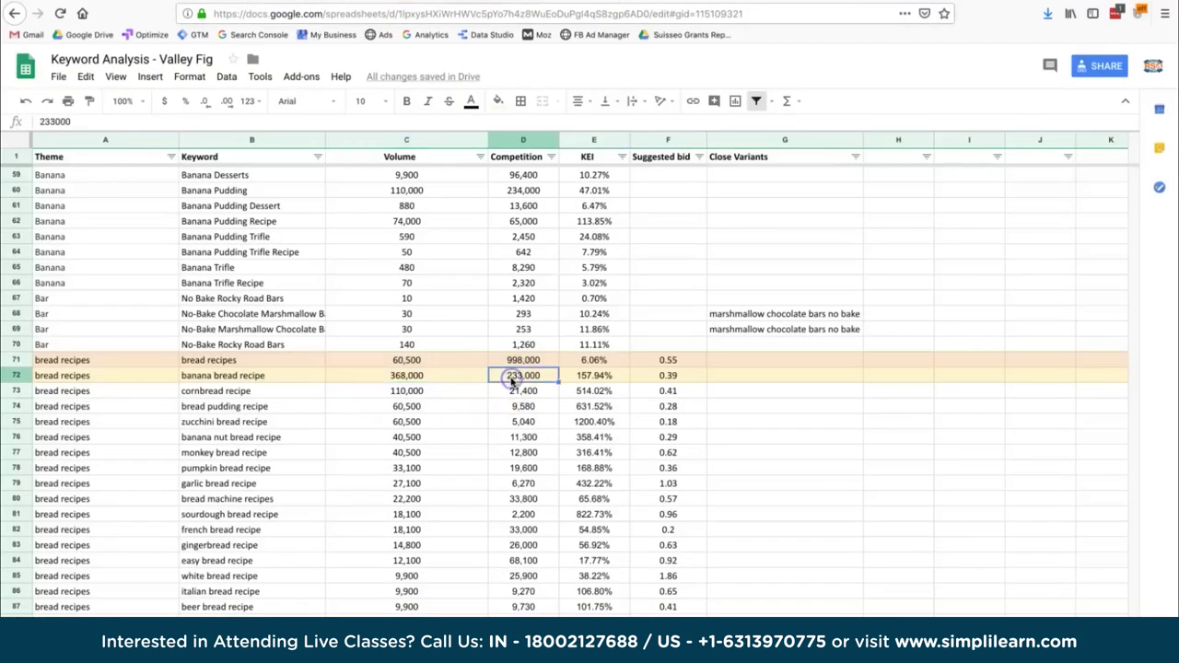
left_click(585, 377)
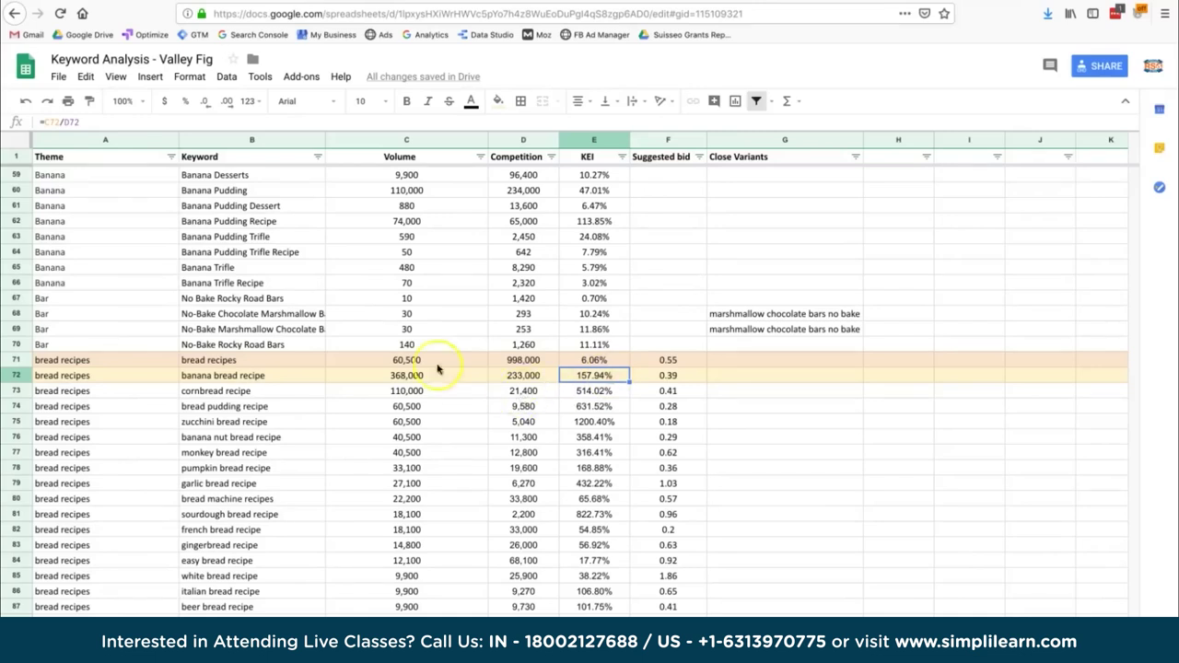
Highlight the "banana bread recipe" entry from keyword to KEI to review its figures, ending on its keyword cell
scroll(368, 373, "right", 2)
scroll(368, 373, "down", 1)
left_click_drag(139, 344, 471, 350)
scroll(482, 421, "left", 2)
scroll(414, 410, "up", 1)
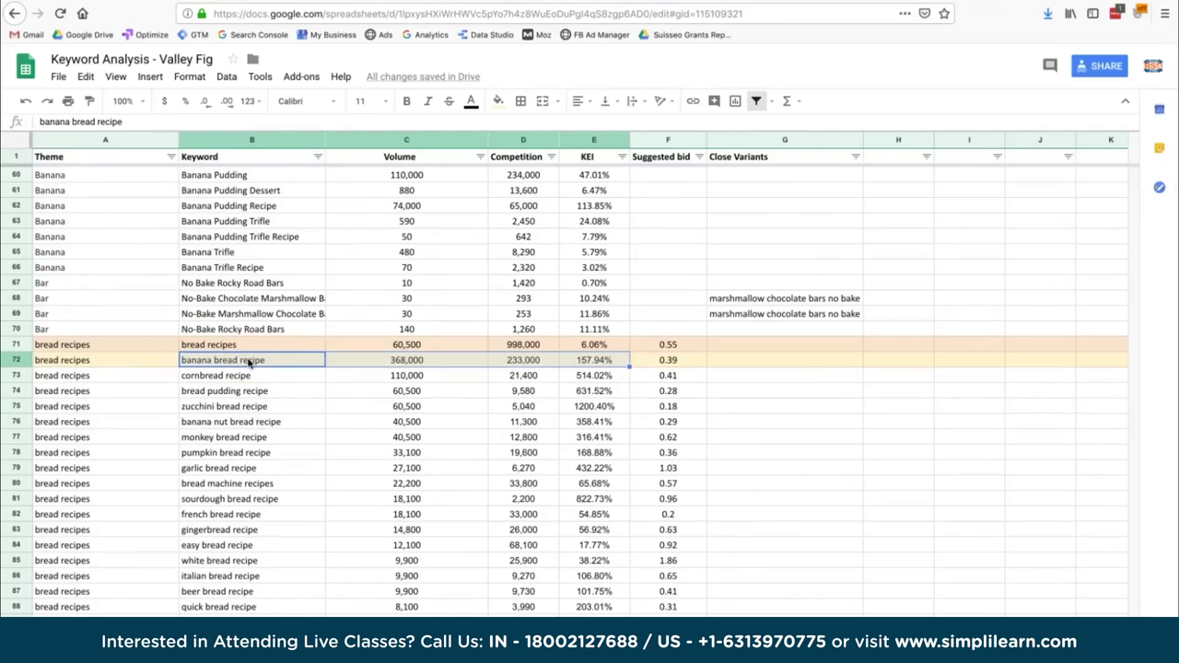
left_click(248, 362)
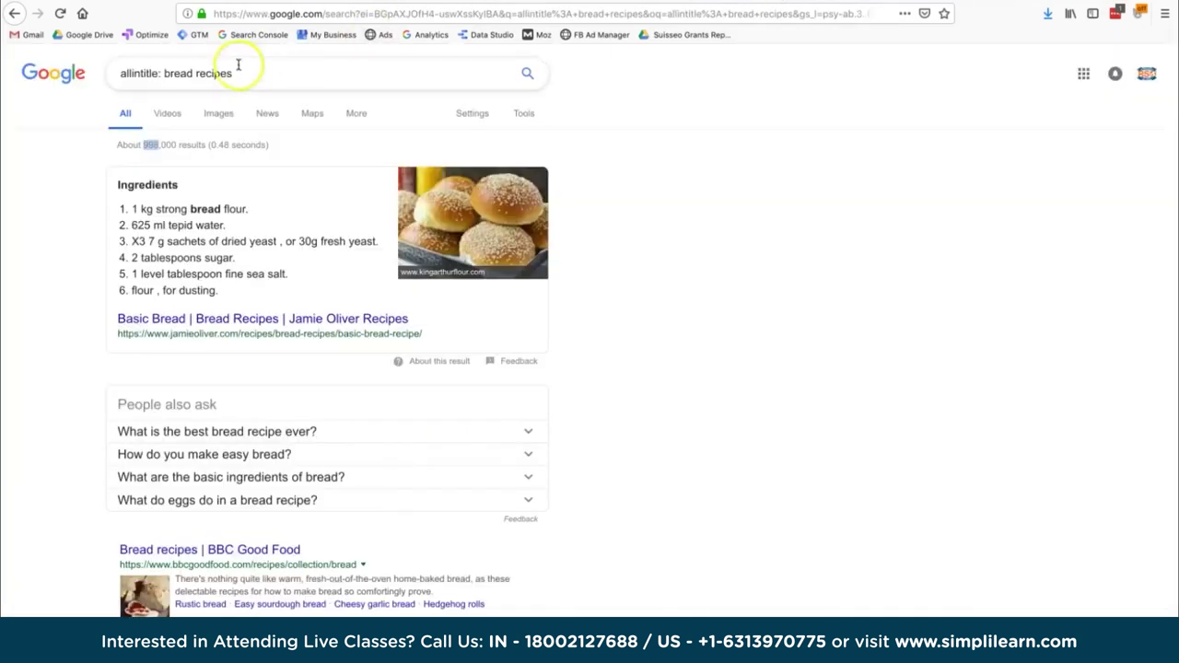
Switch to the Google results for "allintitle: bread recipes" and examine the allintitle operator in the query
left_click(157, 73)
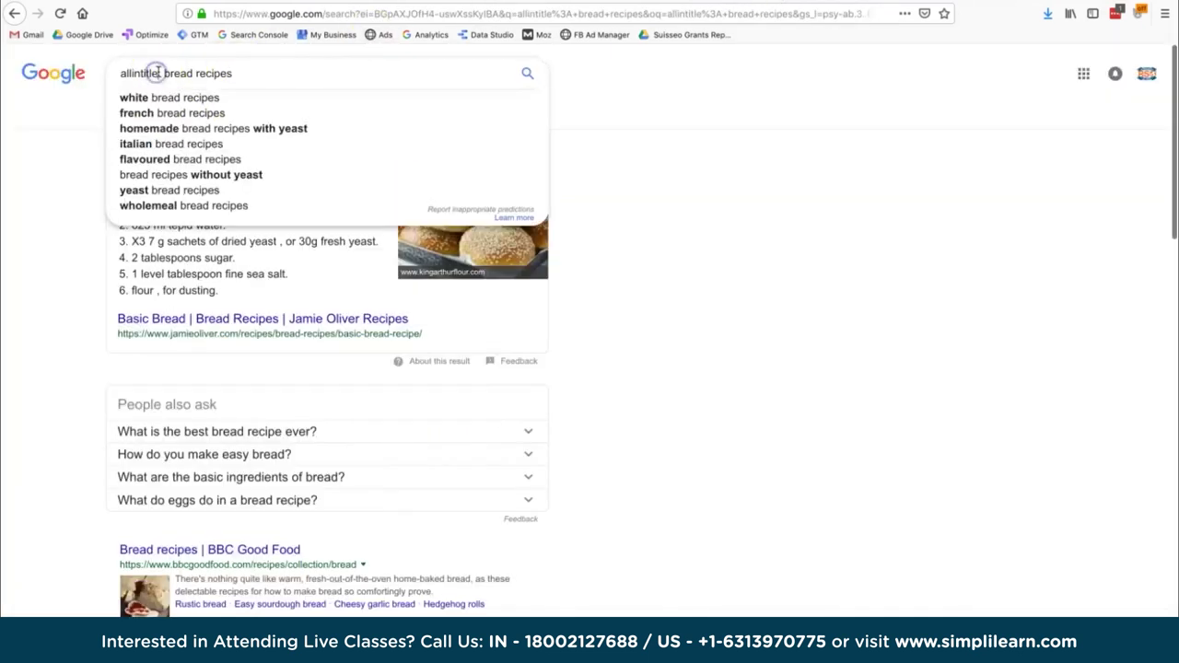
left_click(629, 246)
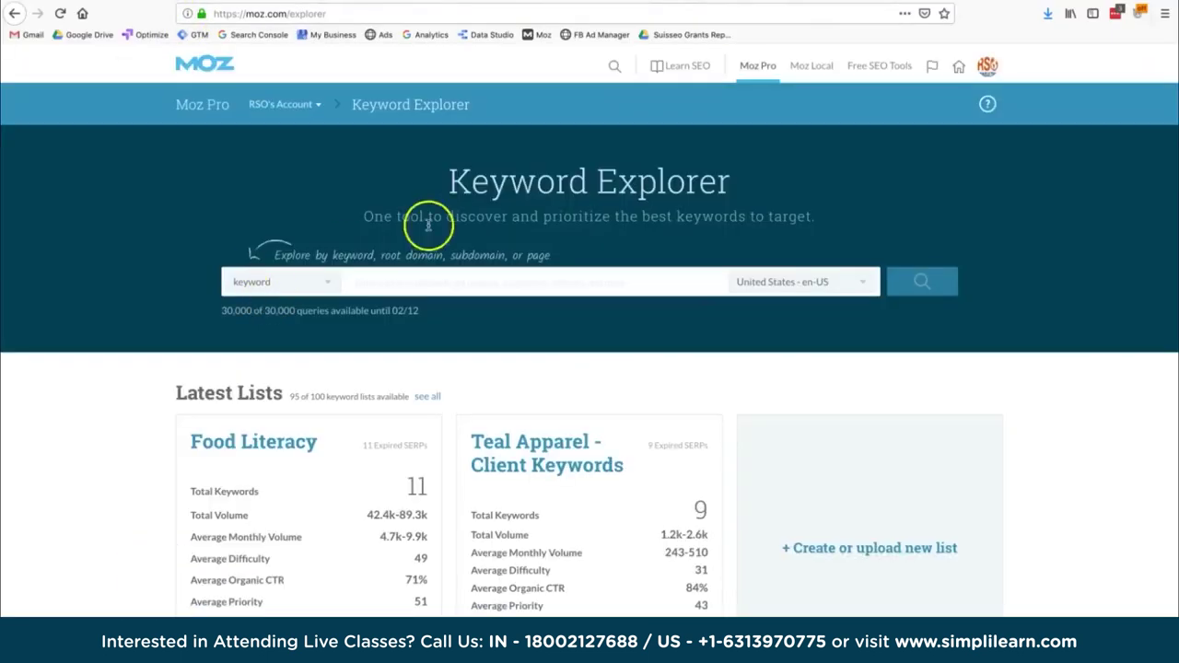
Switch to Moz Keyword Explorer and search the keyword "bread recipes" for United States - en-US
left_click(523, 284)
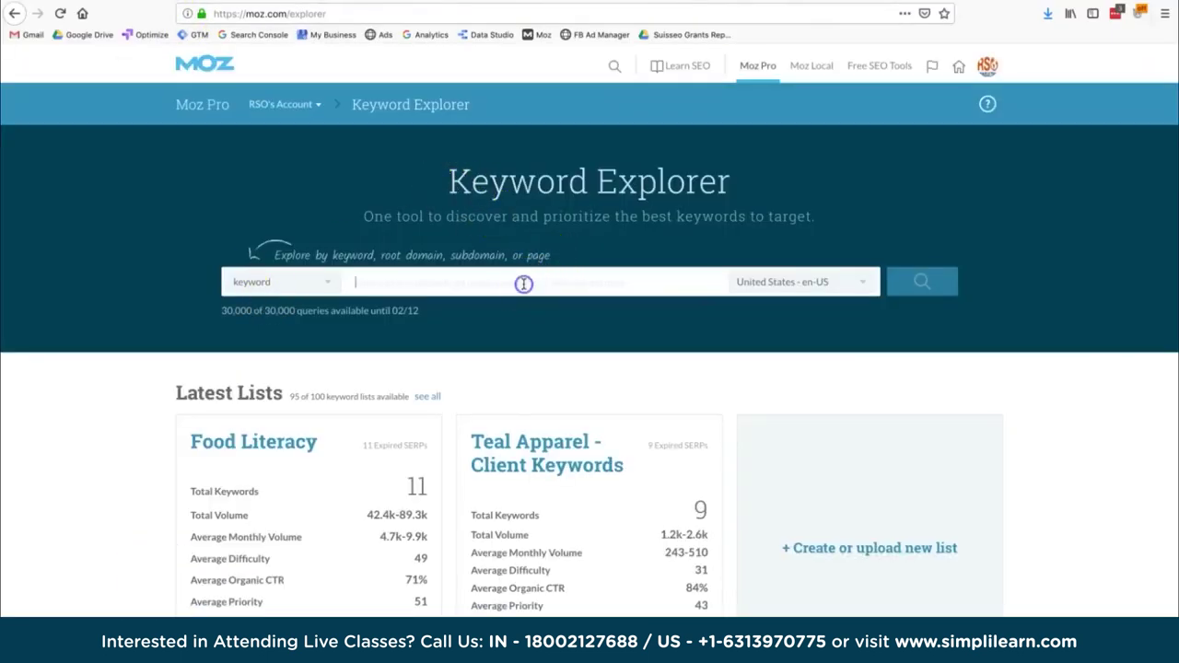
type("bread")
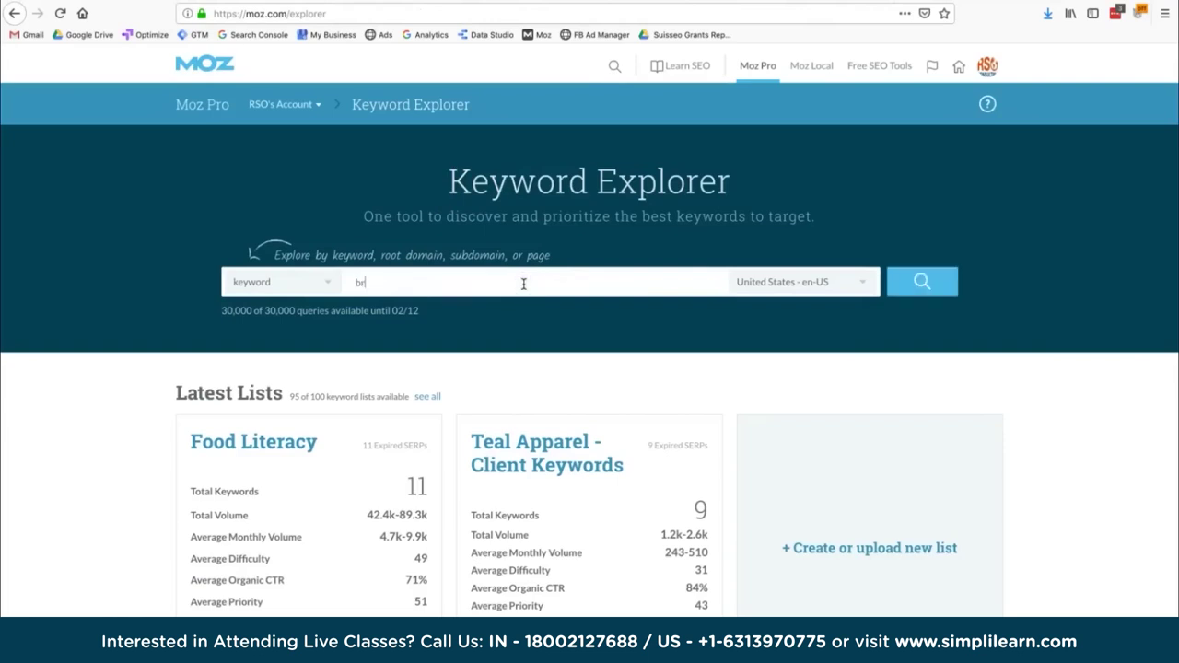
type(" recipes")
key("Return")
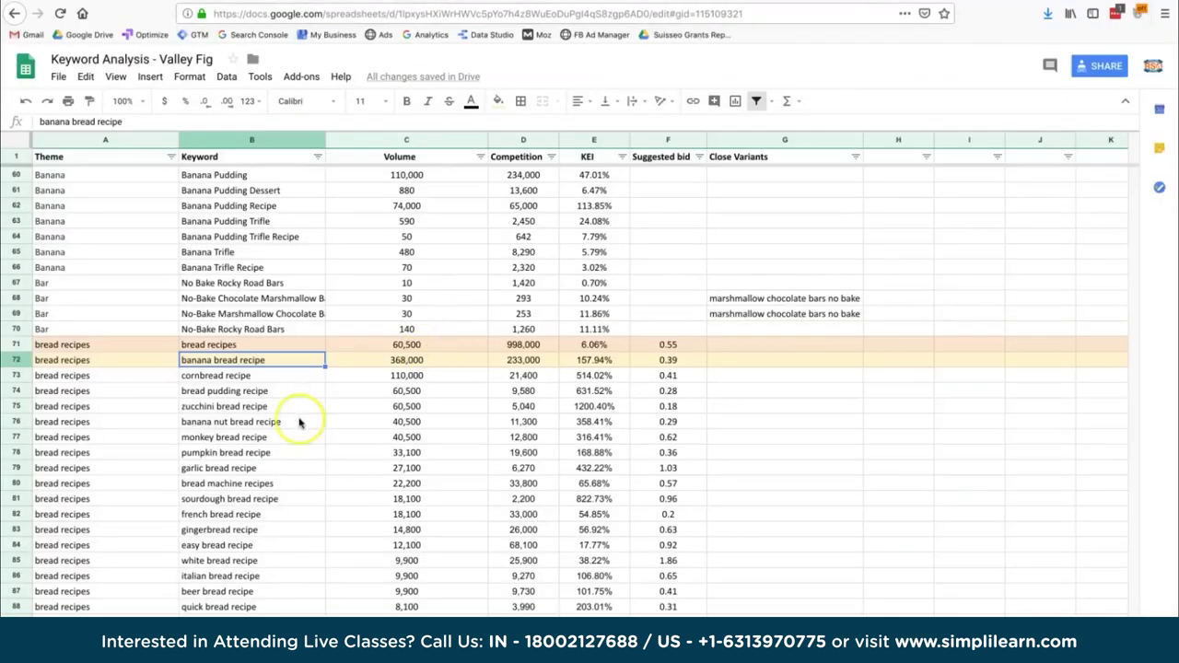
Switch to the Keyword Analysis spreadsheet and review the keywords grouped under the "bread recipes" theme, including "banana nut bread recipe" and "zucchini bread recipe"
left_click(299, 422)
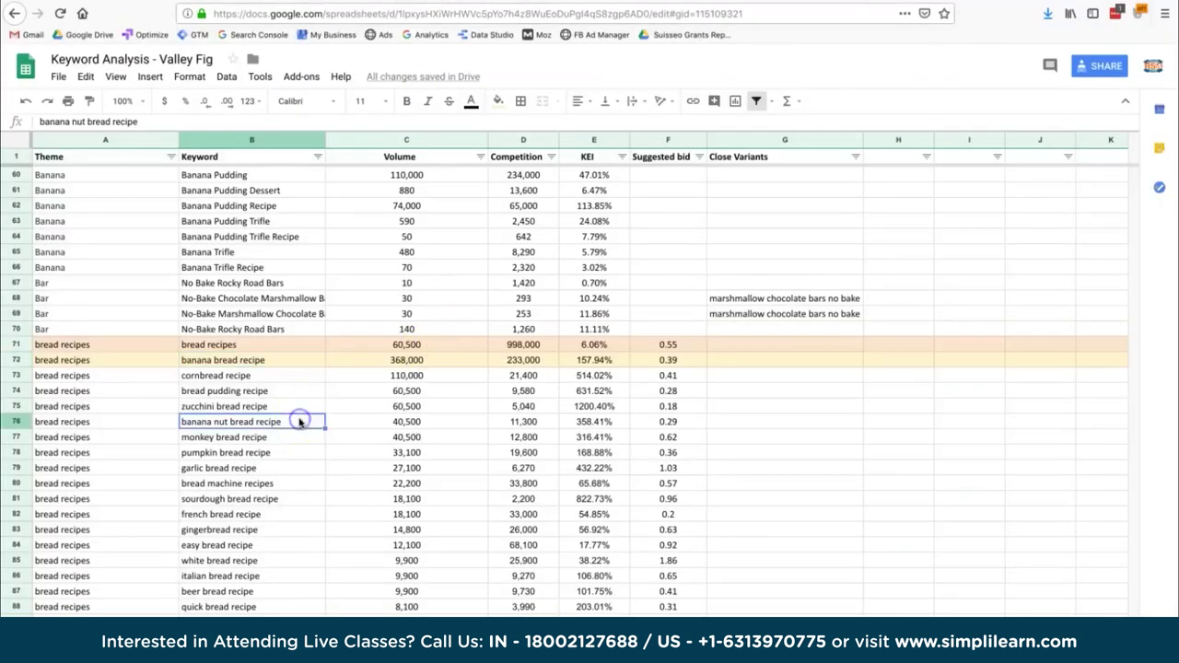
scroll(299, 422, "down", 2)
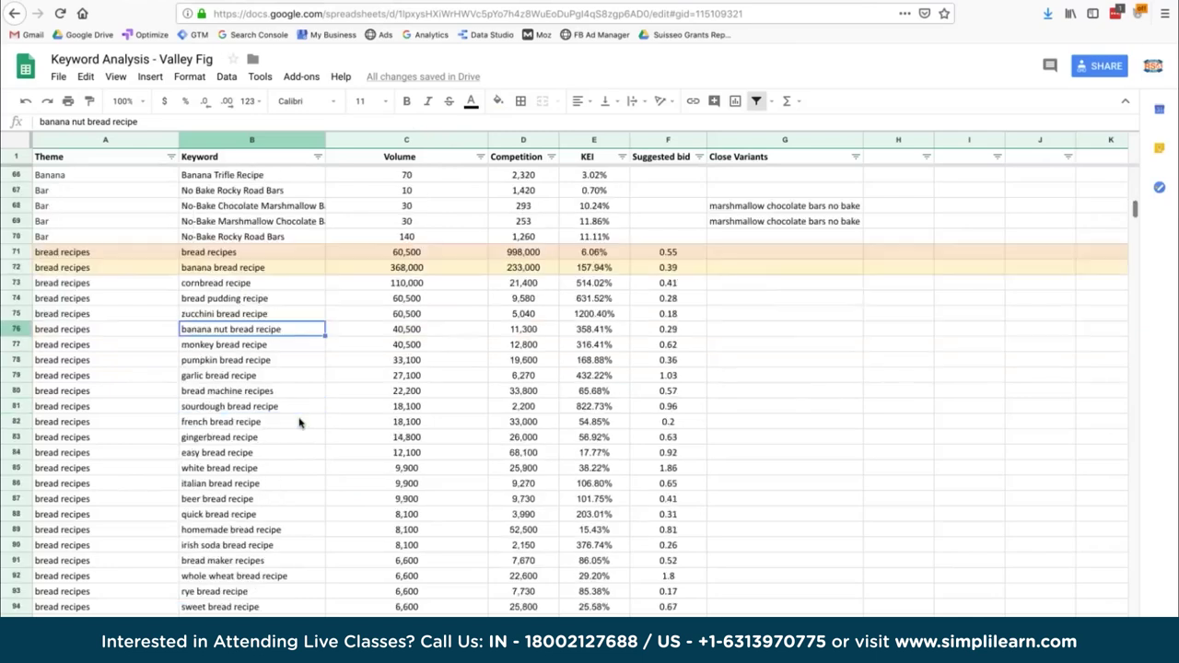
left_click(129, 255)
left_click_drag(129, 255, 238, 592)
left_click(64, 438)
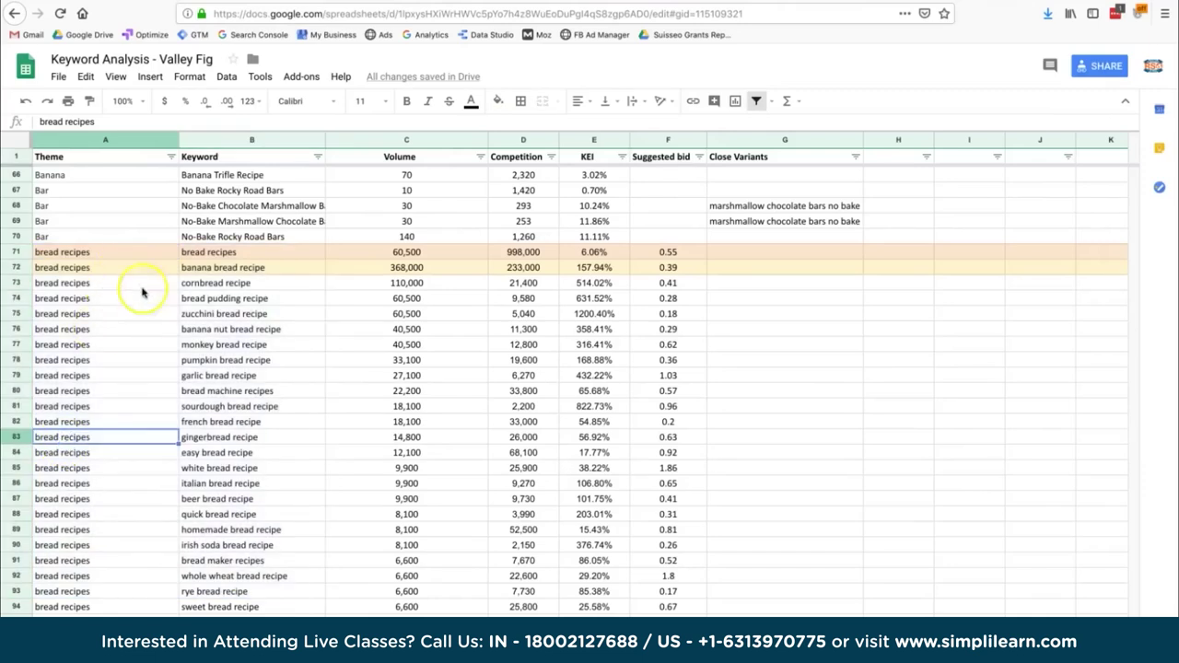
left_click(266, 318)
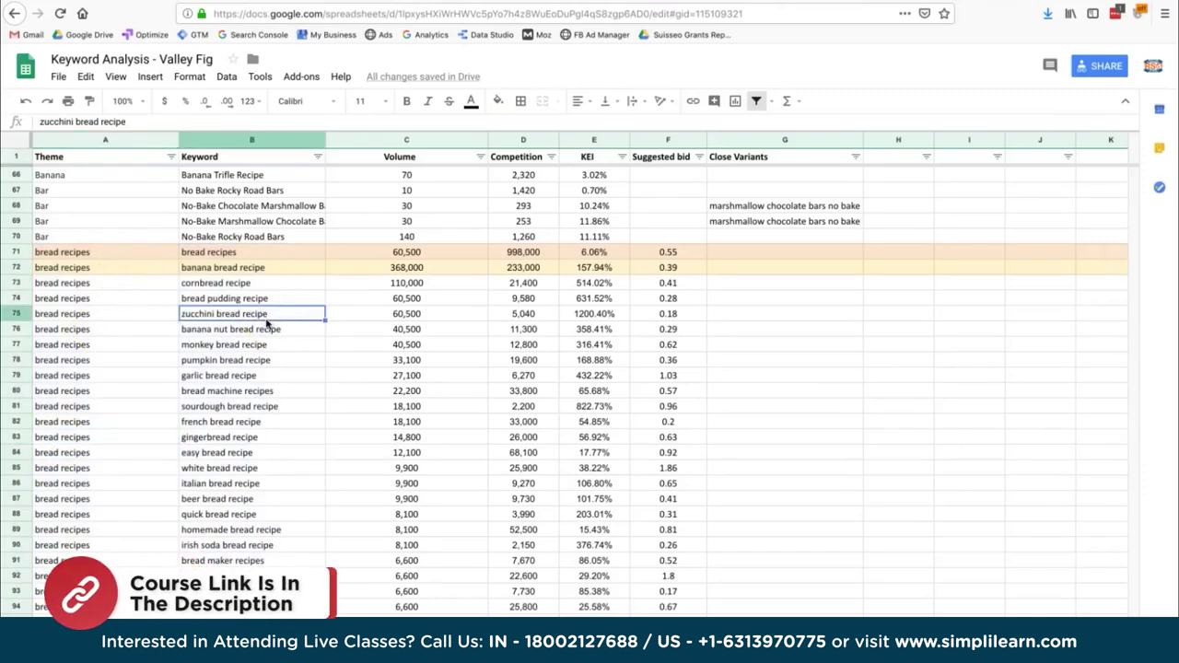